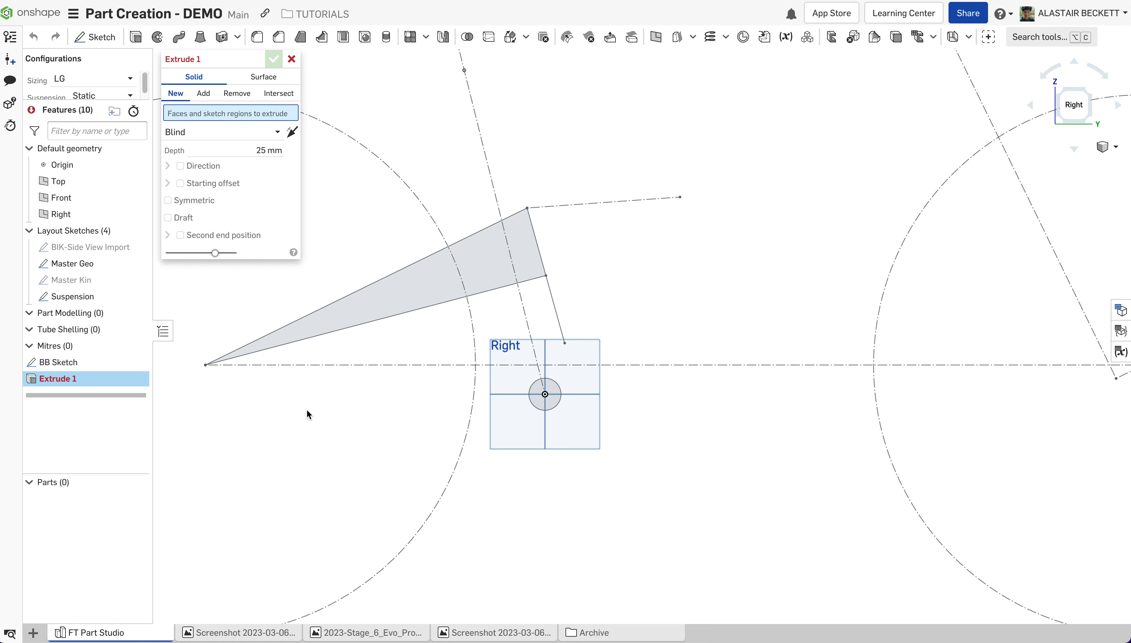
Extrude the BB Sketch circle as a new solid, about 53 mm deep and symmetric about the sketch plane.
{"action": "left_click", "coordinate": [63, 364]}
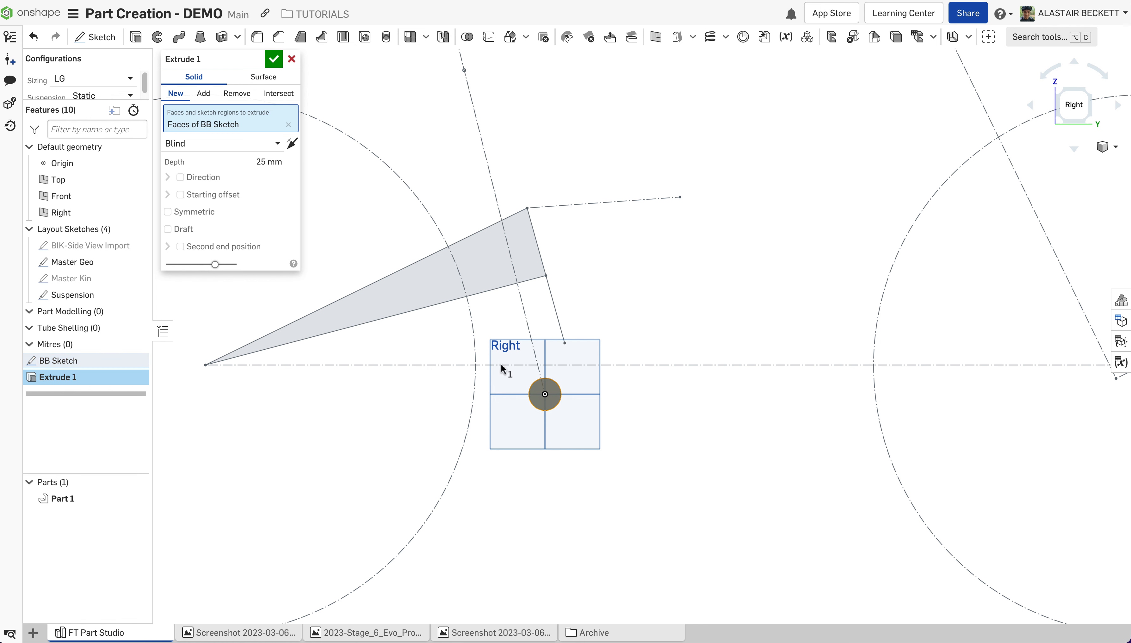
{"action": "scroll", "coordinate": [530, 373], "scroll_direction": "up", "scroll_amount": 1}
{"action": "mouse_move", "coordinate": [530, 372]}
{"action": "right_mouse_down"}
{"action": "mouse_move", "coordinate": [571, 393]}
{"action": "mouse_move", "coordinate": [510, 389]}
{"action": "right_mouse_up"}
{"action": "mouse_move", "coordinate": [543, 392]}
{"action": "left_mouse_down"}
{"action": "mouse_move", "coordinate": [571, 384]}
{"action": "mouse_move", "coordinate": [561, 394]}
{"action": "left_mouse_up"}
{"action": "left_click_drag", "start_coordinate": [251, 162], "coordinate": [309, 164]}
{"action": "left_click", "coordinate": [228, 159]}
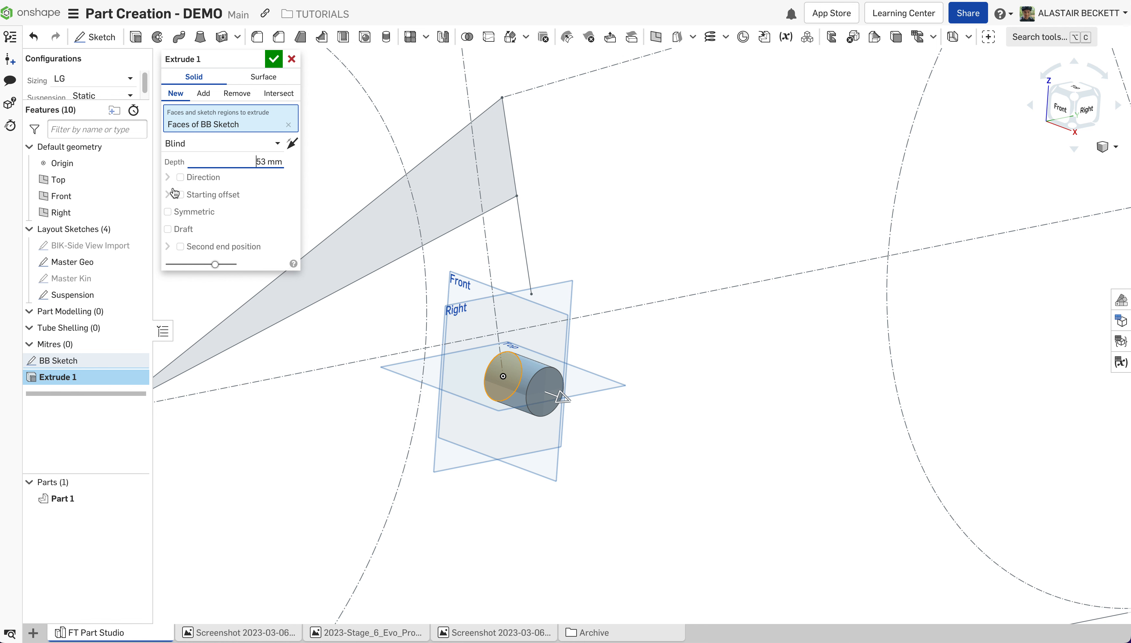
{"action": "left_click", "coordinate": [168, 212]}
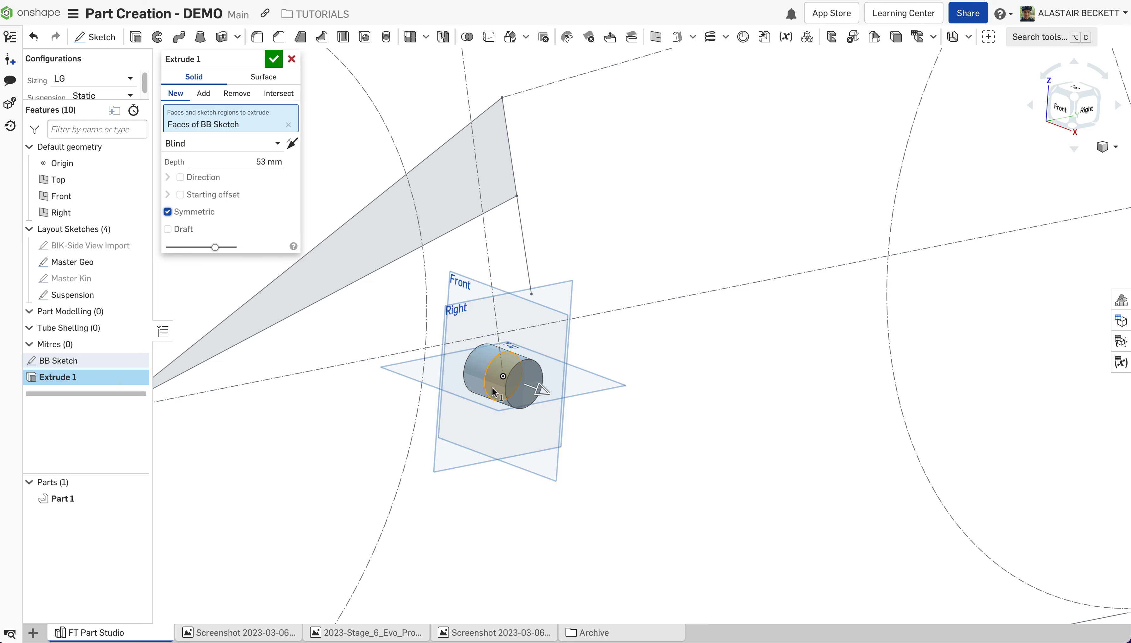
Set the symmetric extrusion's depth to 73 mm and accept the feature.
{"action": "scroll", "coordinate": [494, 379], "scroll_direction": "up", "scroll_amount": 1}
{"action": "mouse_move", "coordinate": [476, 370]}
{"action": "right_mouse_down"}
{"action": "mouse_move", "coordinate": [508, 375]}
{"action": "mouse_move", "coordinate": [331, 259]}
{"action": "right_mouse_up"}
{"action": "left_click", "coordinate": [243, 161]}
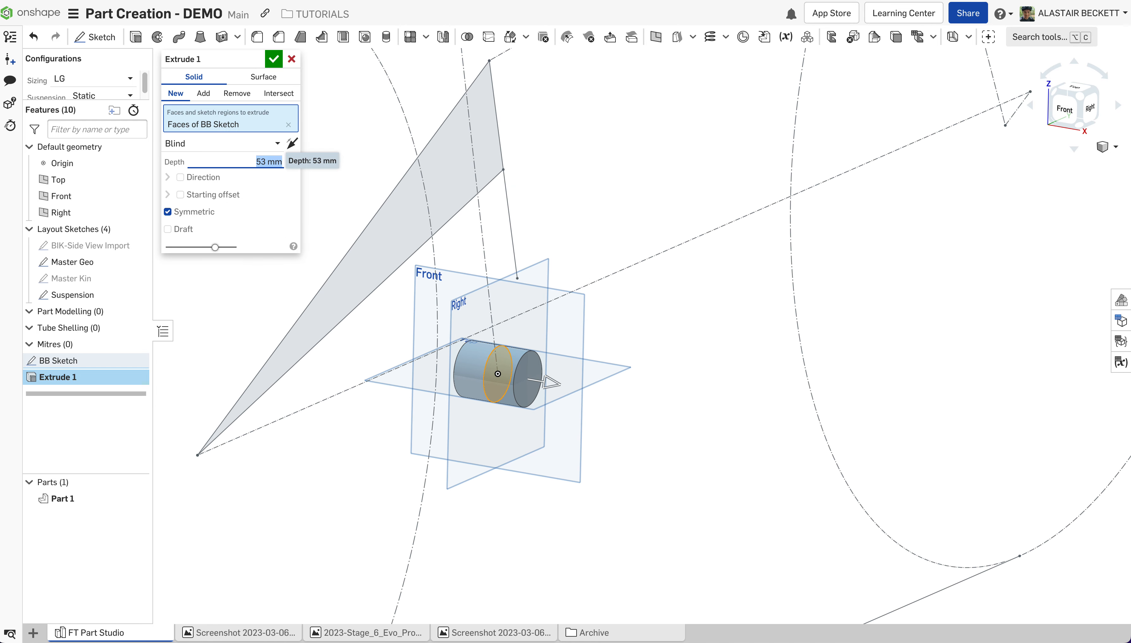
{"action": "type", "text": "73"}
{"action": "key", "text": "Return"}
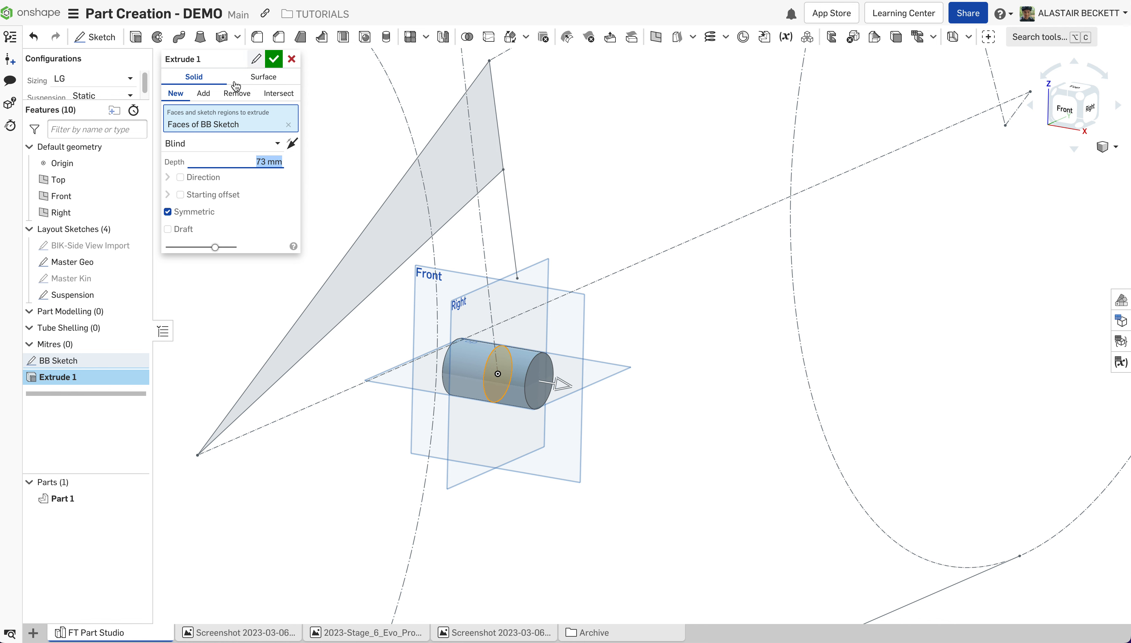
{"action": "left_click", "coordinate": [273, 59]}
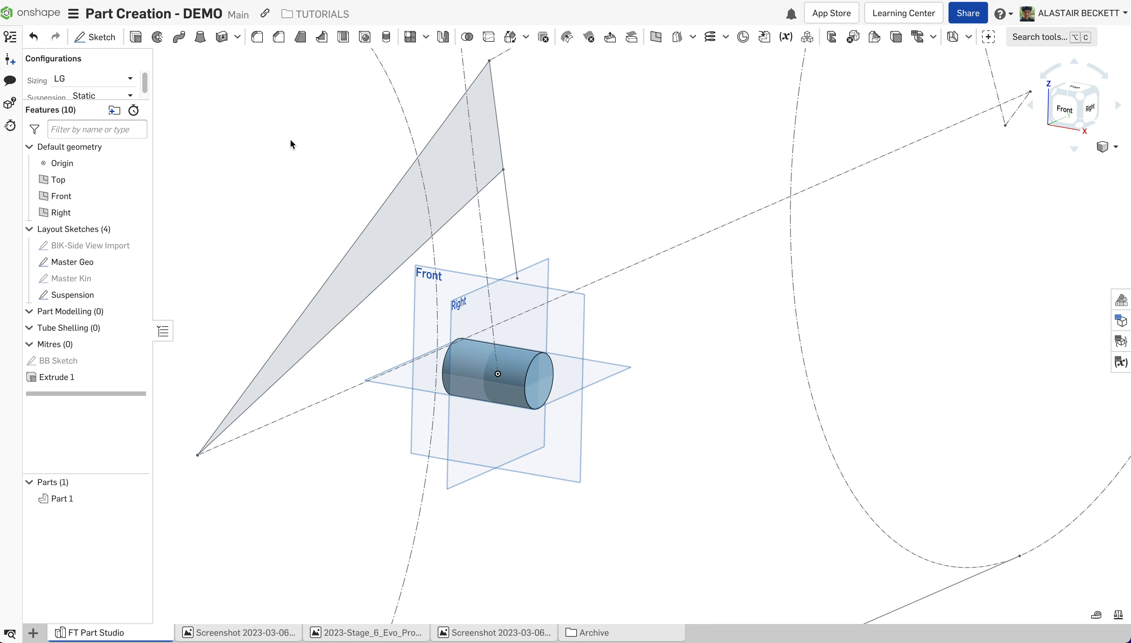
Rename the new extrude feature as "BB extrude".
{"action": "scroll", "coordinate": [400, 252], "scroll_direction": "down", "scroll_amount": 2}
{"action": "right_click_drag", "start_coordinate": [399, 252], "coordinate": [346, 242]}
{"action": "right_click", "coordinate": [52, 385]}
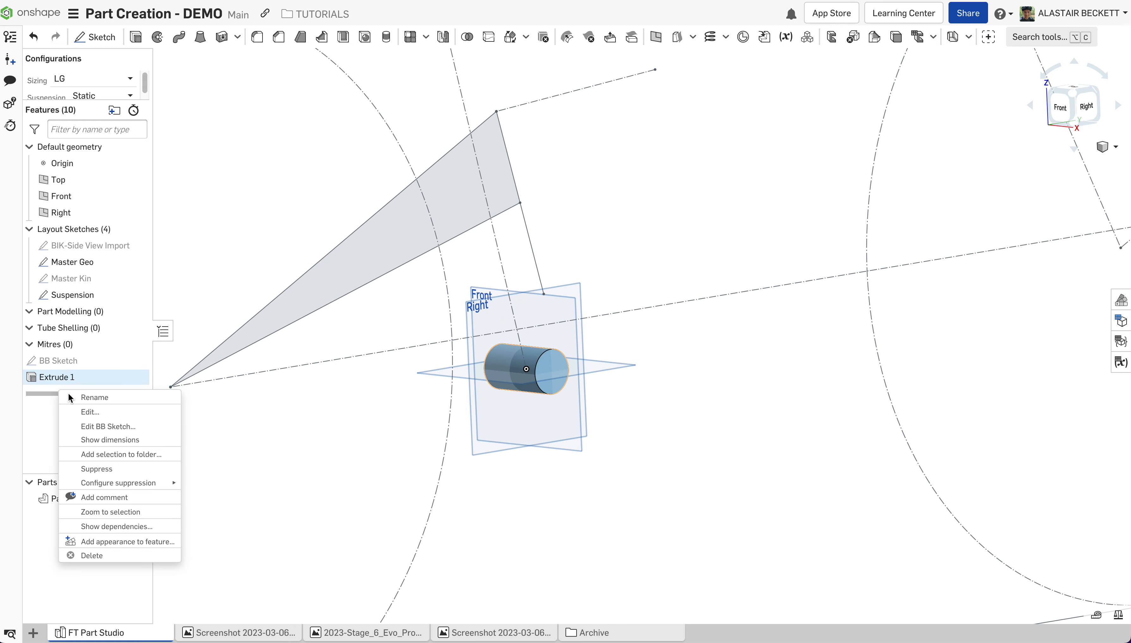
{"action": "left_click", "coordinate": [94, 400]}
{"action": "type", "text": "BB extrude"}
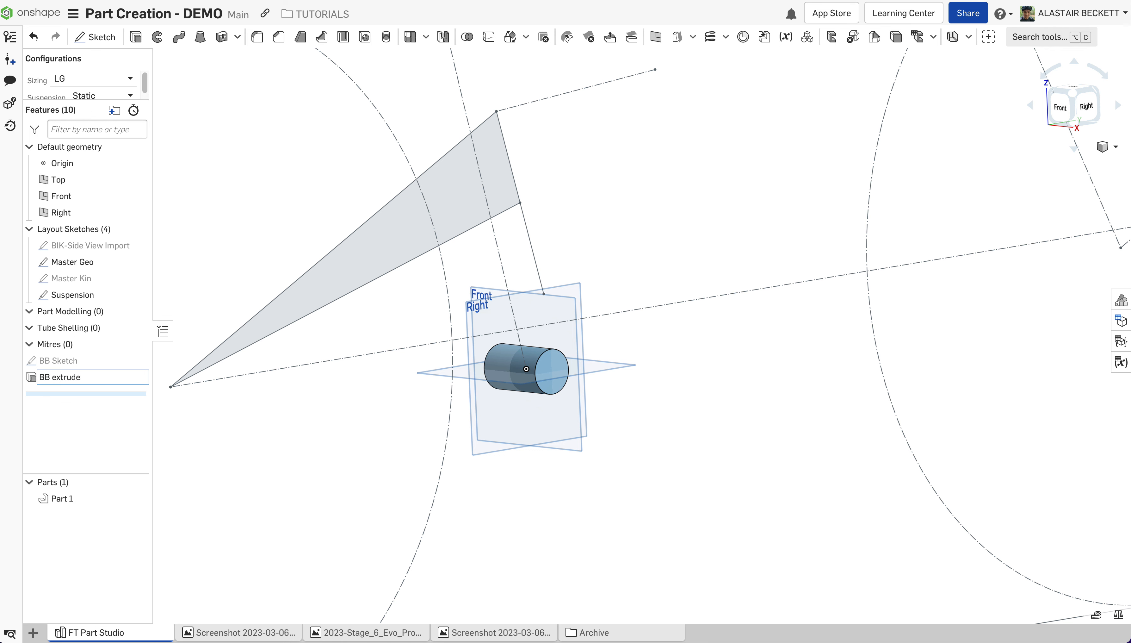
{"action": "key", "text": "Return"}
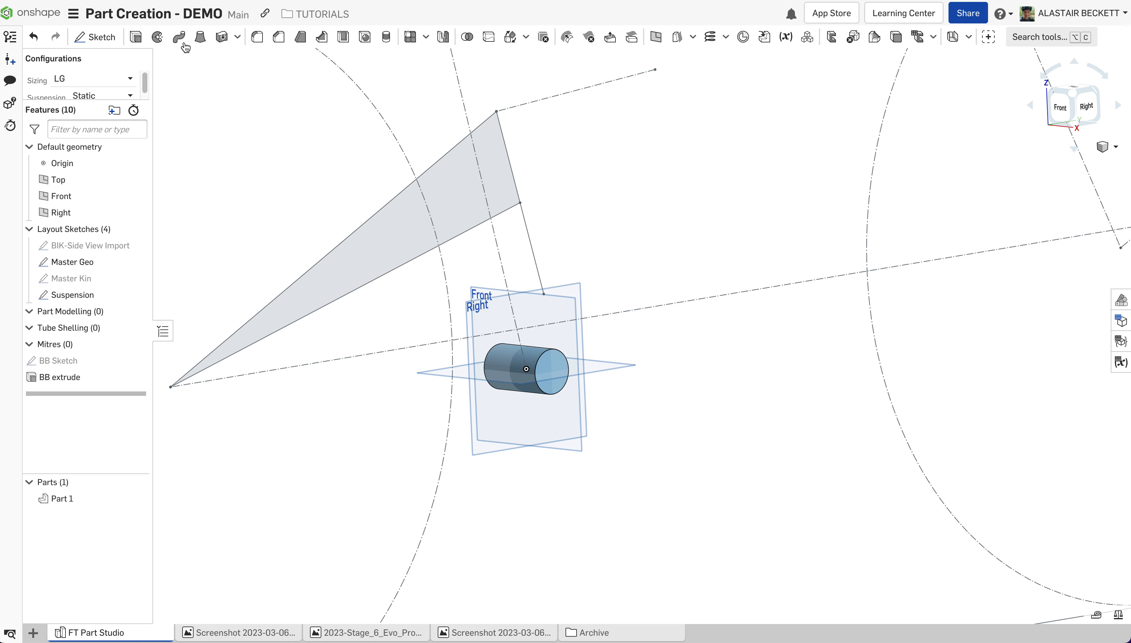
Rename the extruded cylinder part as "BB".
{"action": "scroll", "coordinate": [440, 289], "scroll_direction": "down", "scroll_amount": 1}
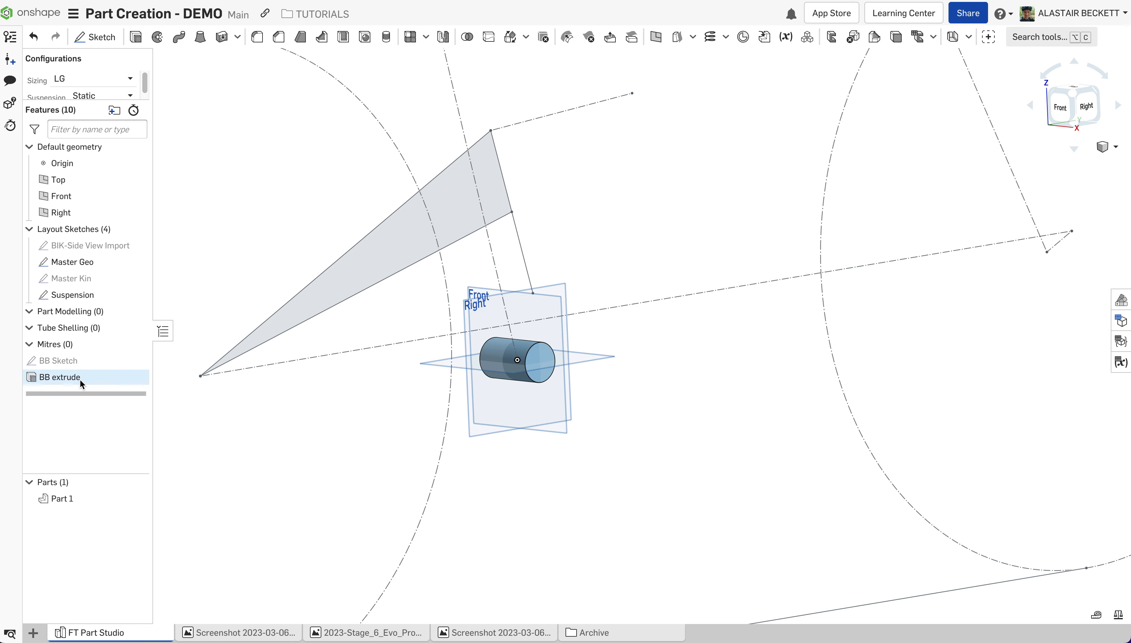
{"action": "left_click", "coordinate": [71, 498]}
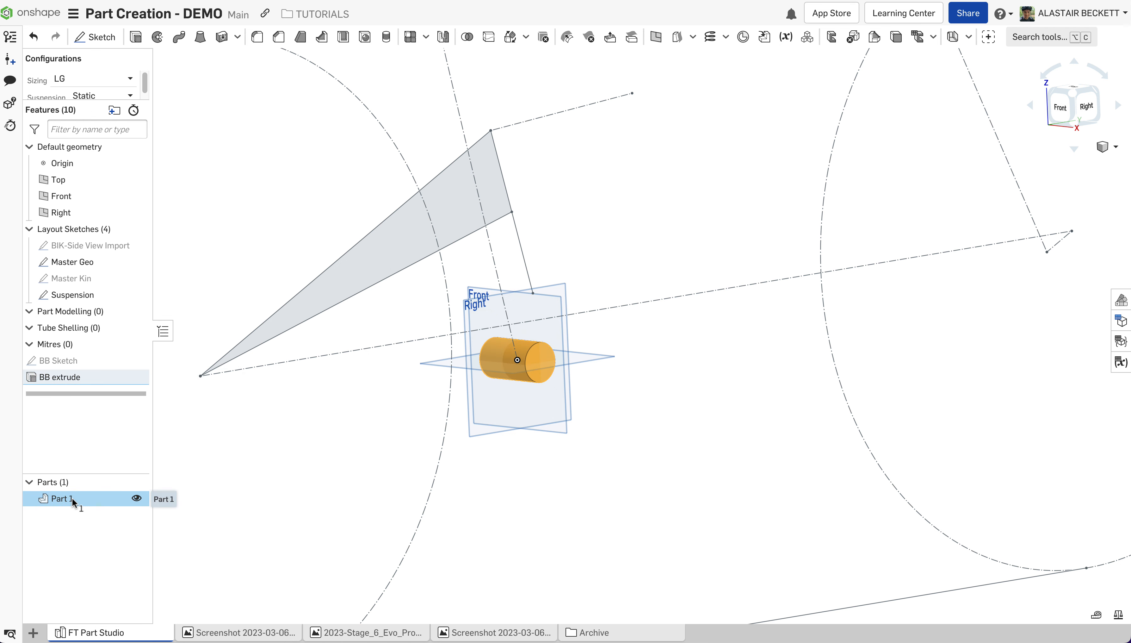
{"action": "right_click", "coordinate": [72, 497]}
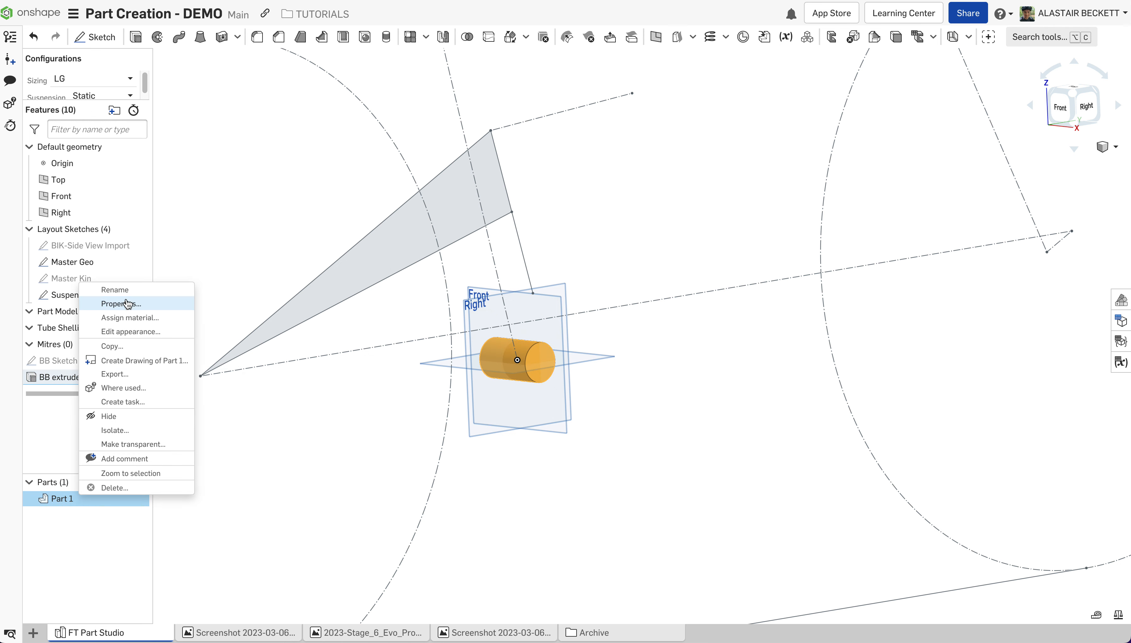
{"action": "left_click", "coordinate": [121, 292]}
{"action": "type", "text": "BB"}
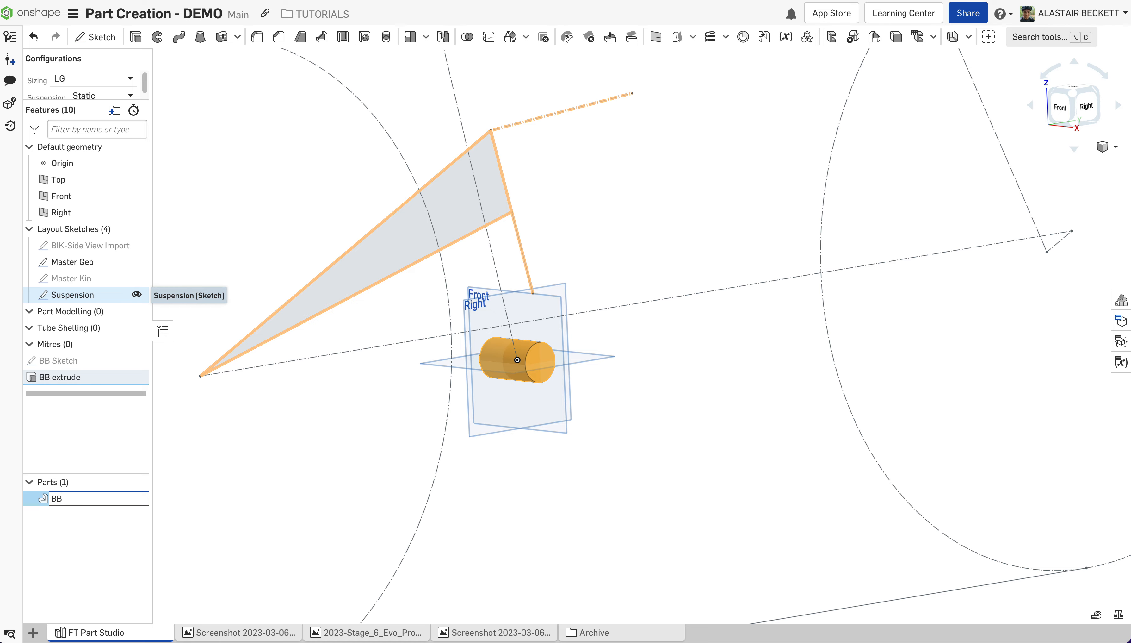
{"action": "key", "text": "Return"}
{"action": "left_click", "coordinate": [551, 515]}
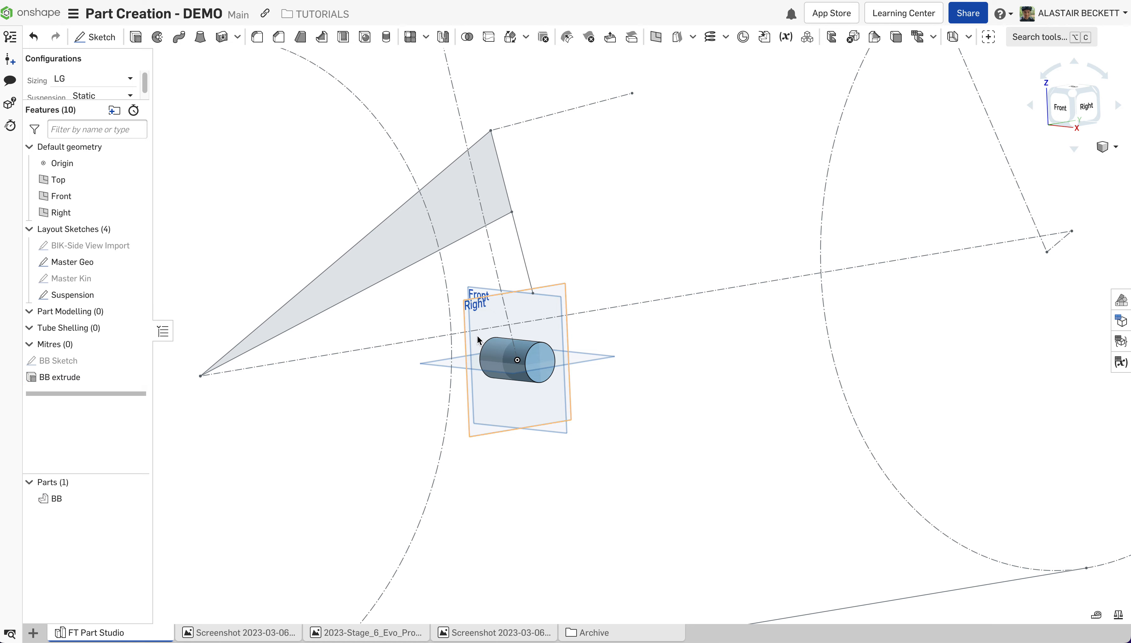
{"action": "right_click_drag", "start_coordinate": [477, 337], "coordinate": [449, 325]}
{"action": "scroll", "coordinate": [513, 361], "scroll_direction": "up", "scroll_amount": 4}
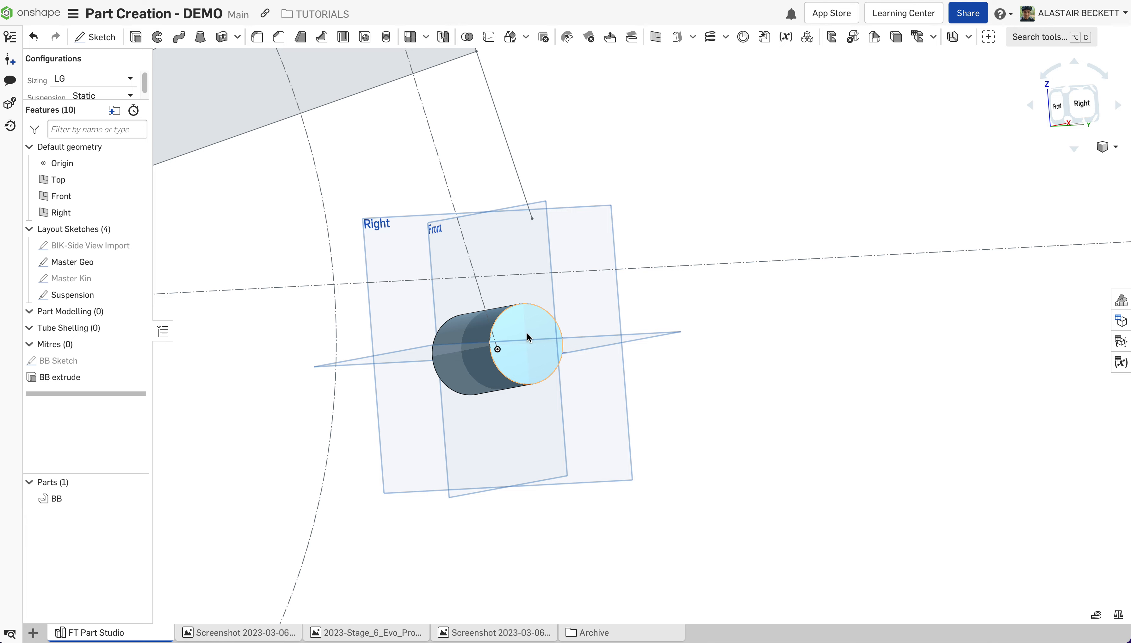
{"action": "scroll", "coordinate": [514, 346], "scroll_direction": "down", "scroll_amount": 3}
{"action": "right_click_drag", "start_coordinate": [510, 347], "coordinate": [543, 363]}
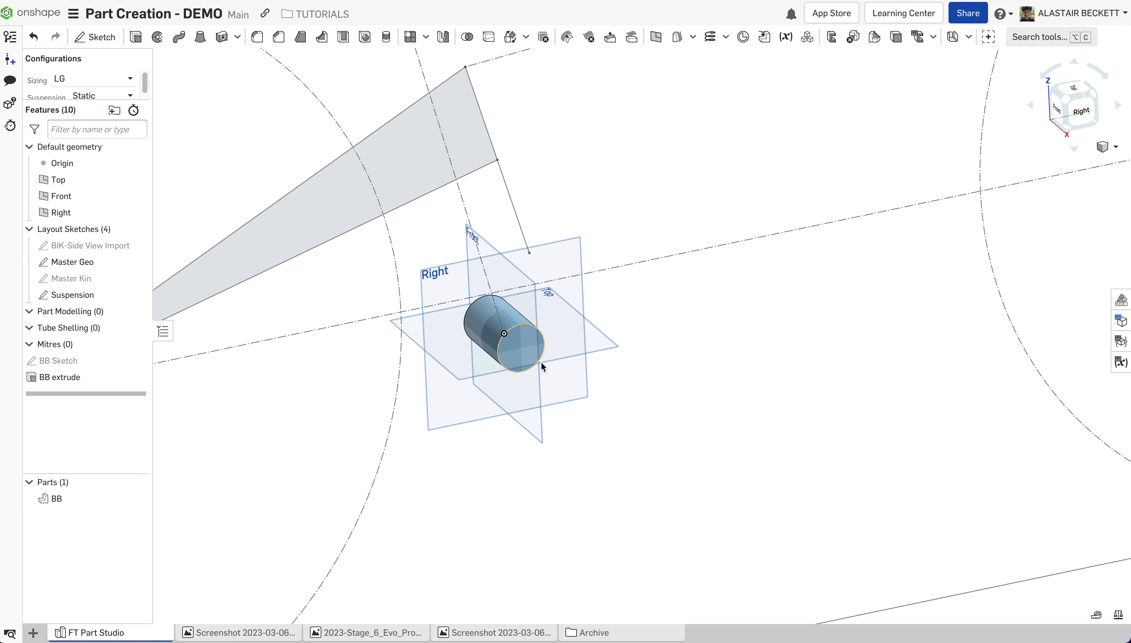
{"action": "scroll", "coordinate": [571, 343], "scroll_direction": "down", "scroll_amount": 5}
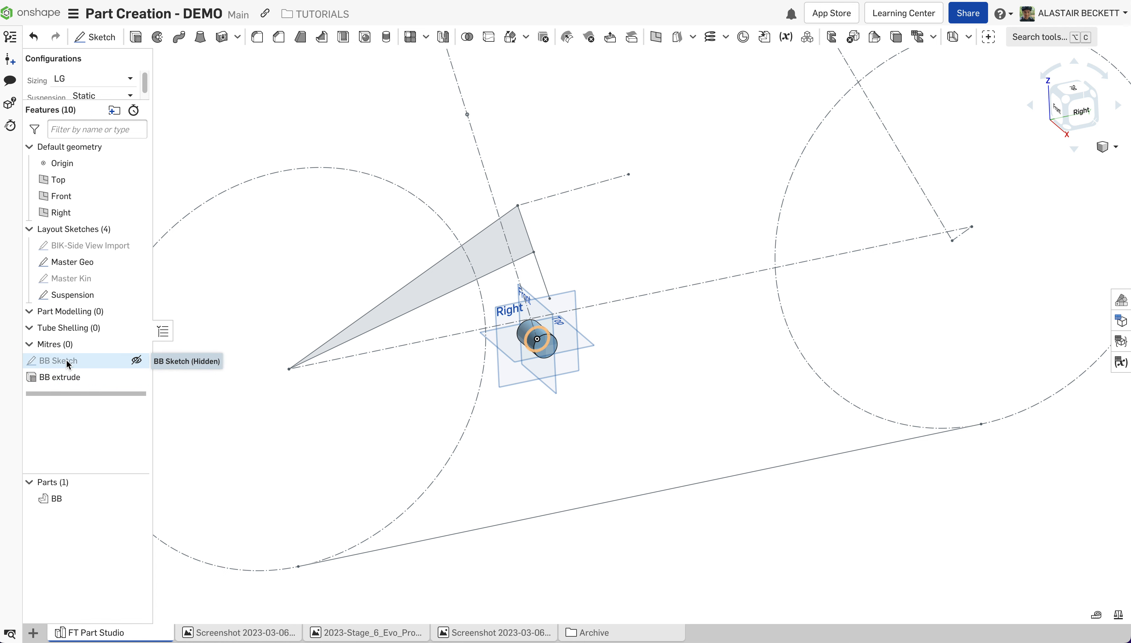
{"action": "left_click", "coordinate": [135, 37]}
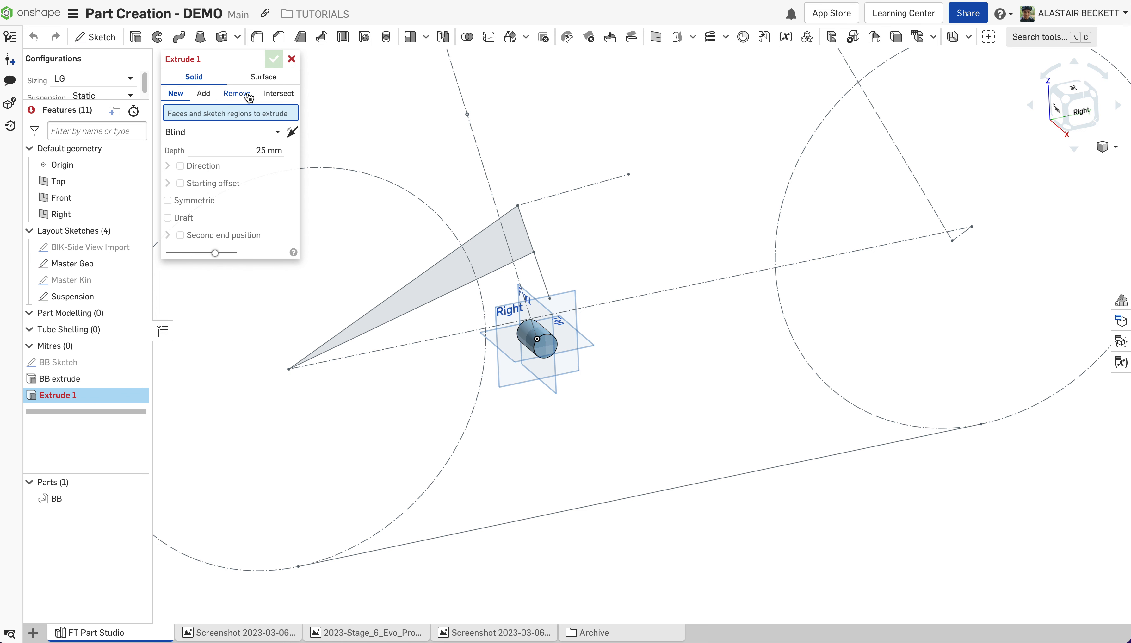
{"action": "left_click", "coordinate": [292, 59]}
Start a new sketch on a mate connector at the lower end of the seat tube line, perpendicular to that line.
{"action": "scroll", "coordinate": [514, 496], "scroll_direction": "down", "scroll_amount": 2}
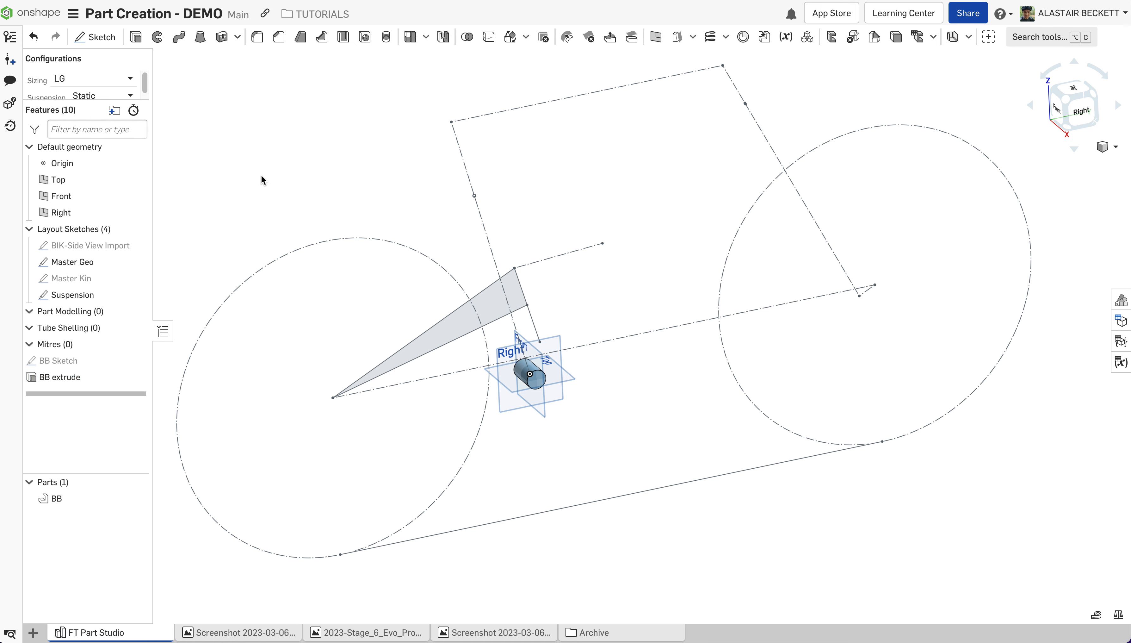
{"action": "left_click", "coordinate": [108, 37]}
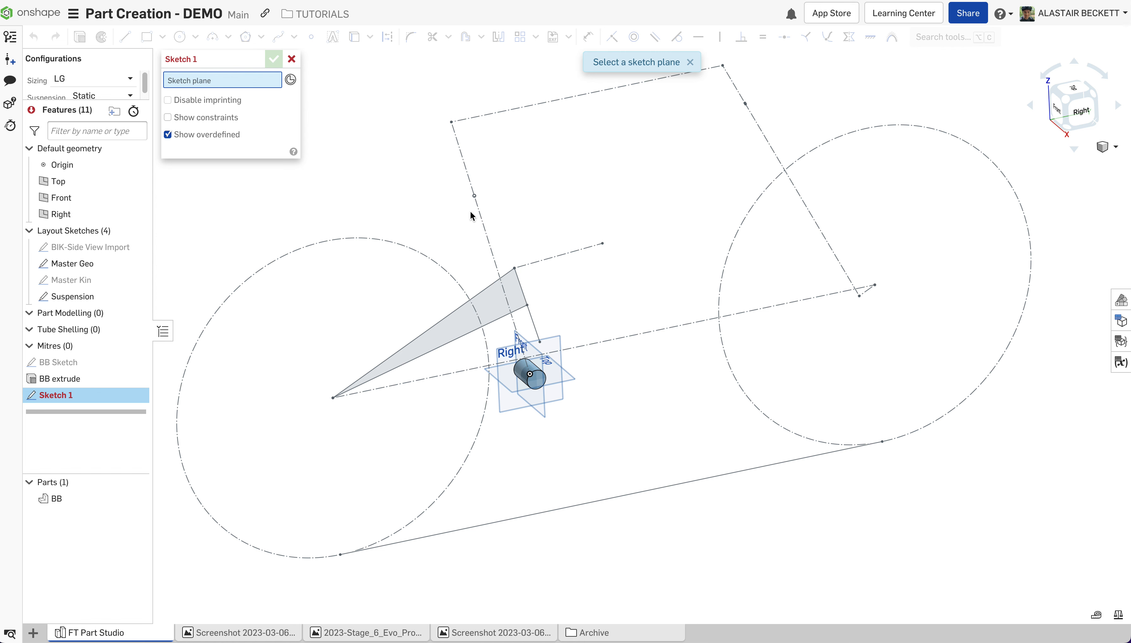
{"action": "left_click", "coordinate": [290, 81]}
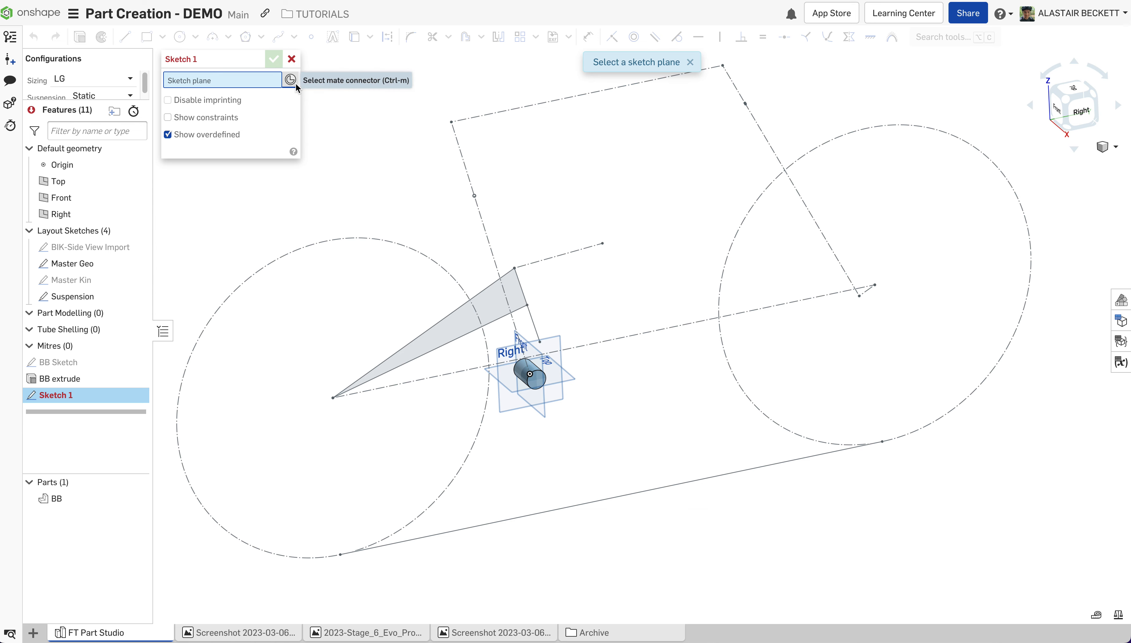
{"action": "scroll", "coordinate": [478, 212], "scroll_direction": "up", "scroll_amount": 2}
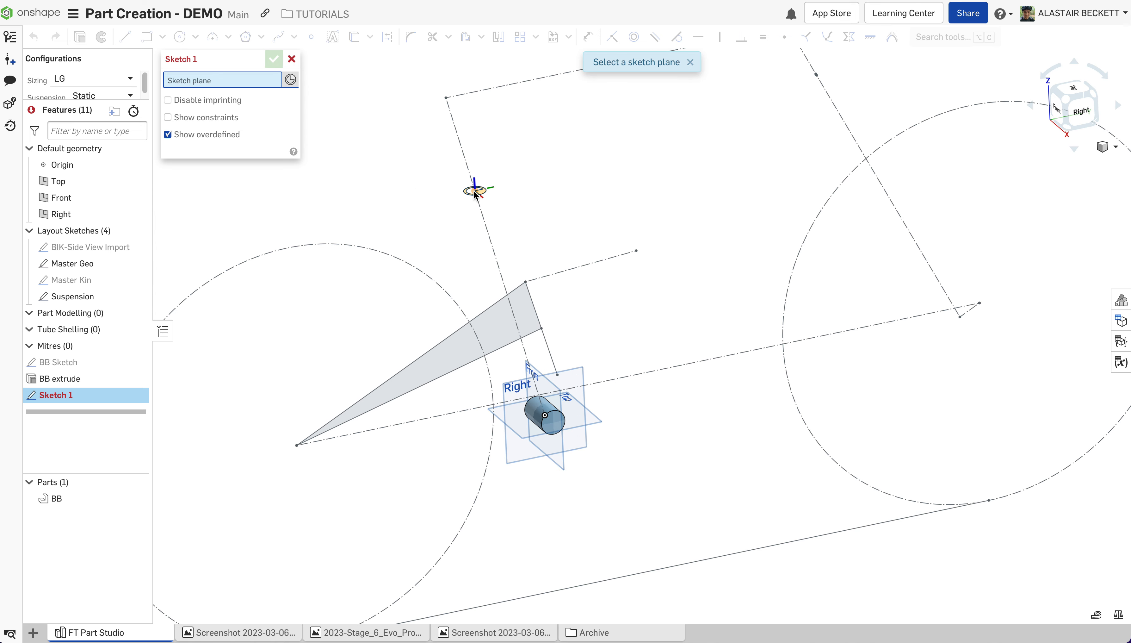
{"action": "scroll", "coordinate": [480, 198], "scroll_direction": "up", "scroll_amount": 3}
{"action": "right_click_drag", "start_coordinate": [480, 198], "coordinate": [477, 177]}
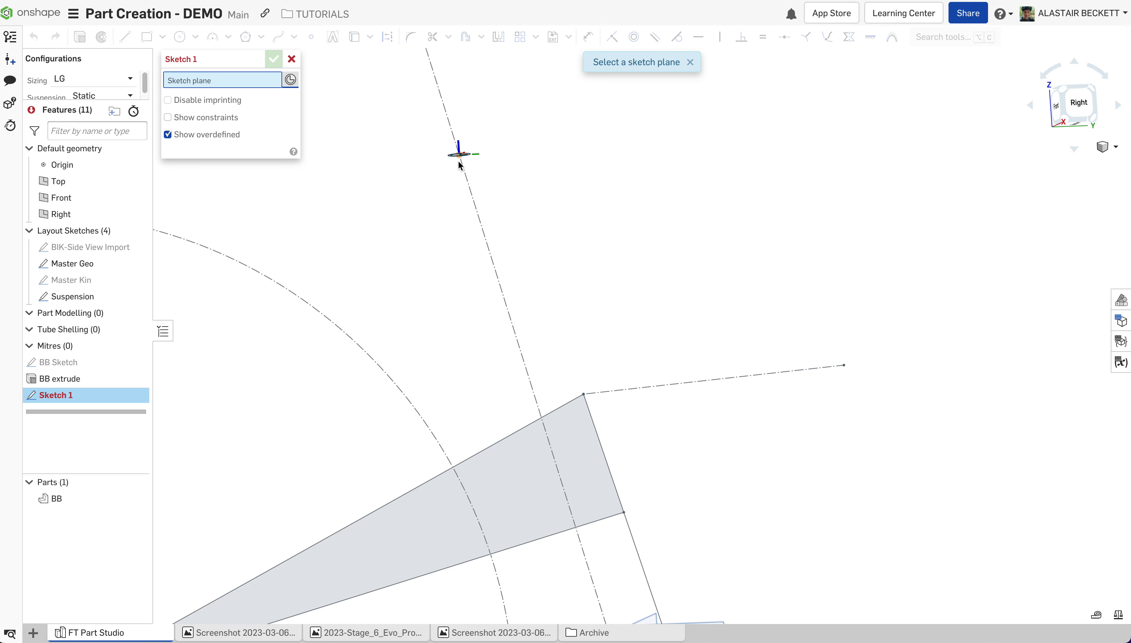
{"action": "scroll", "coordinate": [458, 194], "scroll_direction": "down", "scroll_amount": 5}
{"action": "scroll", "coordinate": [541, 438], "scroll_direction": "up", "scroll_amount": 3}
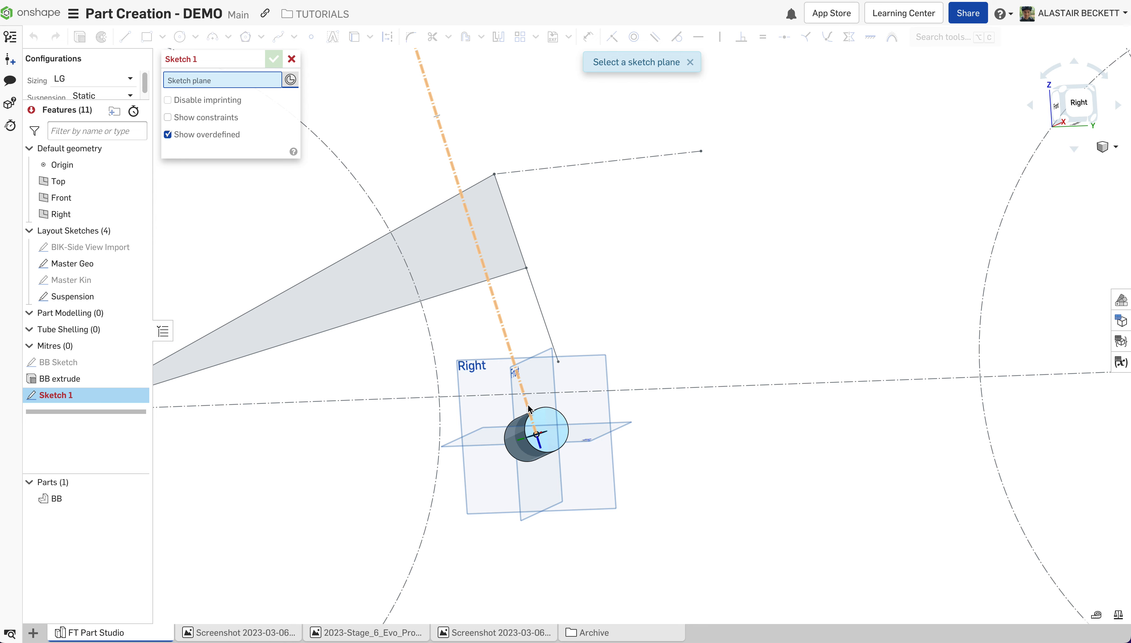
{"action": "right_click_drag", "start_coordinate": [527, 405], "coordinate": [535, 423]}
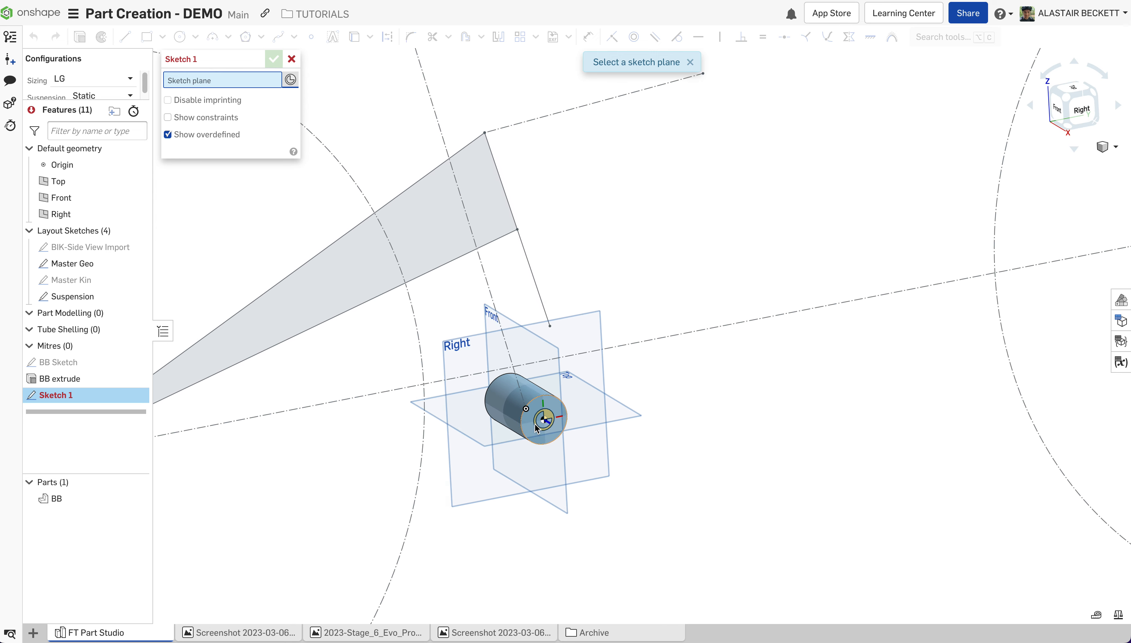
{"action": "scroll", "coordinate": [534, 424], "scroll_direction": "up", "scroll_amount": 3}
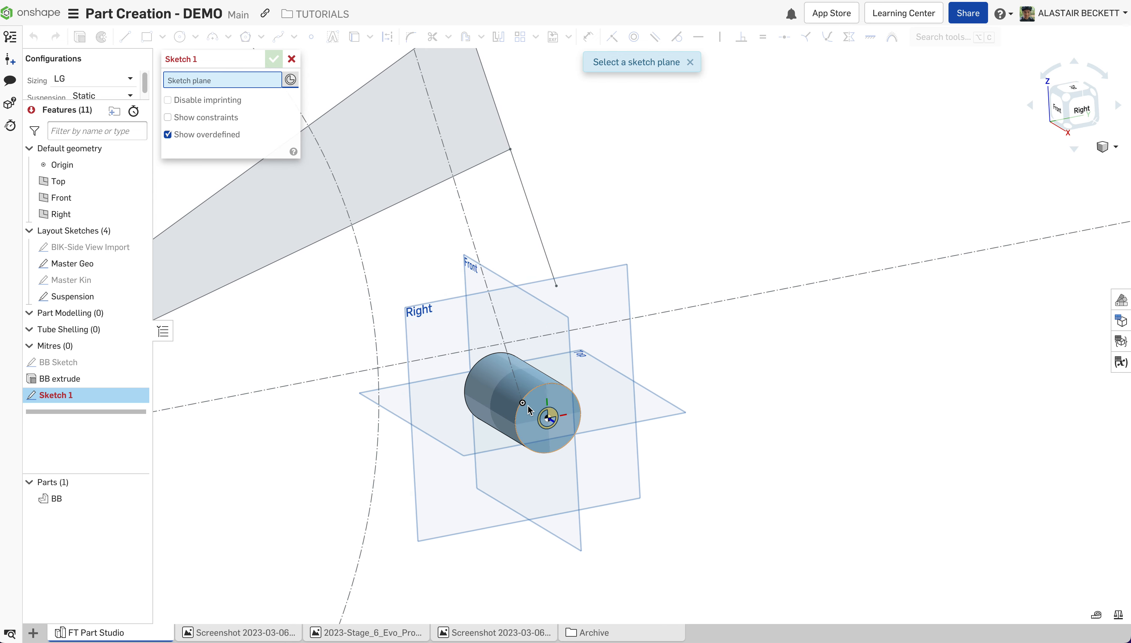
{"action": "left_click", "coordinate": [514, 369]}
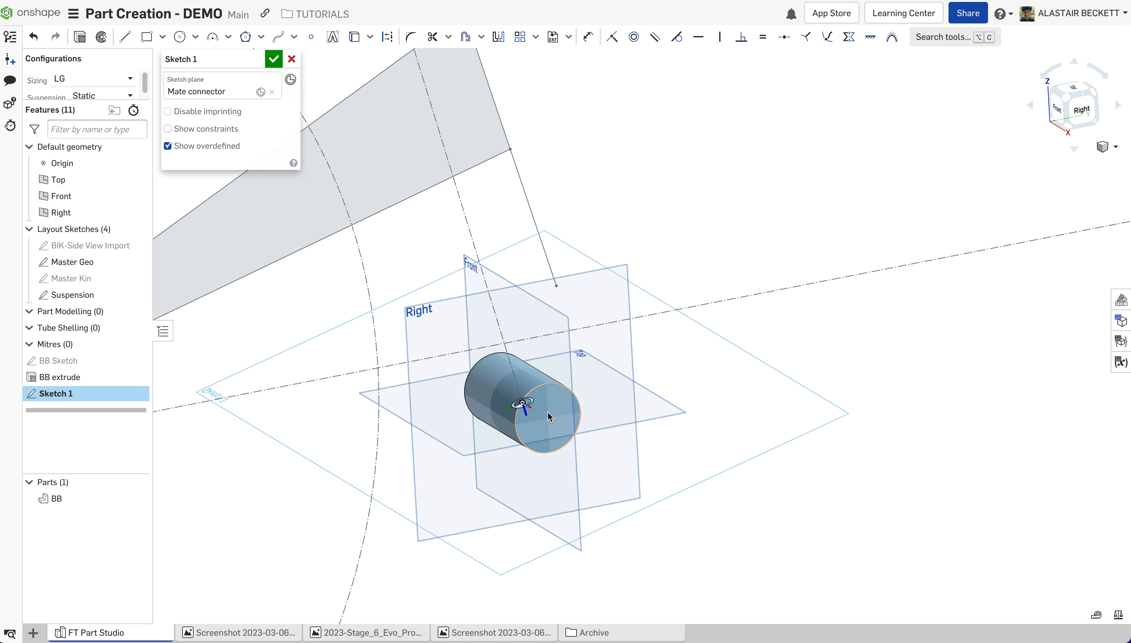
Sketch a circle centred on the mate connector origin inside the BB cylinder, with a diameter of 34 mm.
{"action": "right_click_drag", "start_coordinate": [630, 408], "coordinate": [444, 393]}
{"action": "mouse_move", "coordinate": [334, 396]}
{"action": "right_mouse_down"}
{"action": "mouse_move", "coordinate": [499, 395]}
{"action": "mouse_move", "coordinate": [473, 369]}
{"action": "mouse_move", "coordinate": [494, 392]}
{"action": "right_mouse_up"}
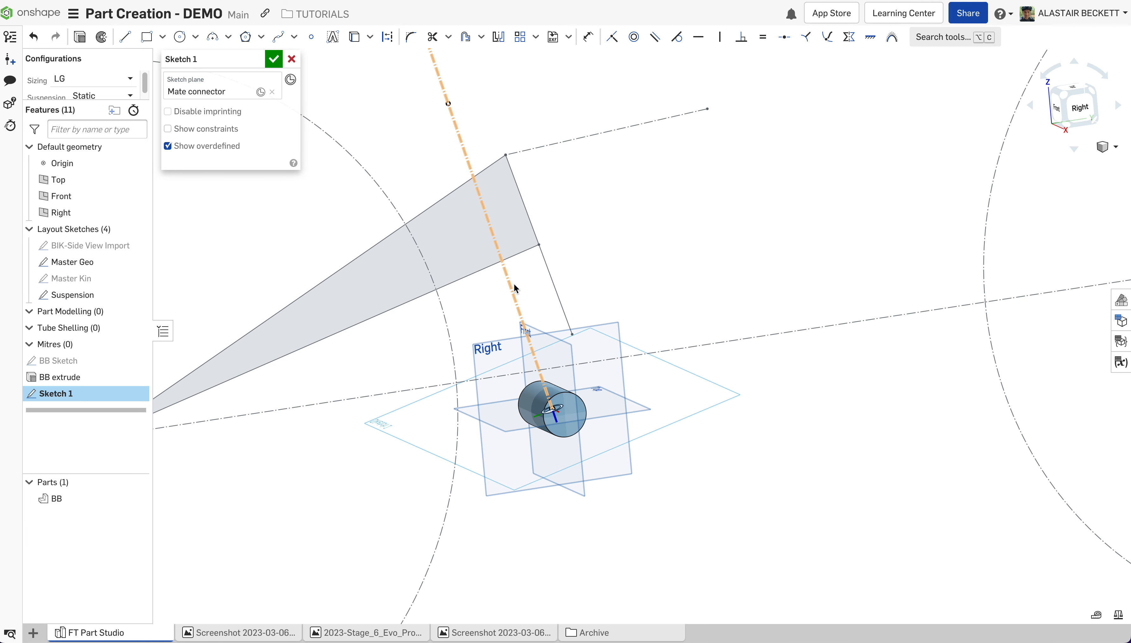
{"action": "scroll", "coordinate": [629, 184], "scroll_direction": "down", "scroll_amount": 1}
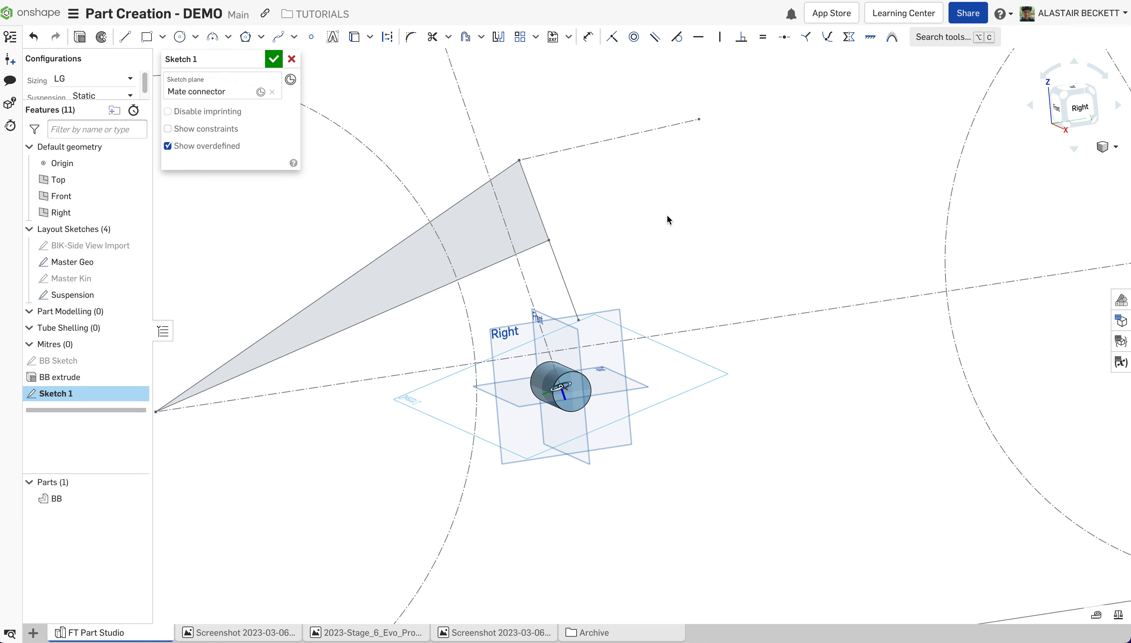
{"action": "left_click", "coordinate": [182, 41]}
{"action": "scroll", "coordinate": [562, 402], "scroll_direction": "up", "scroll_amount": 2}
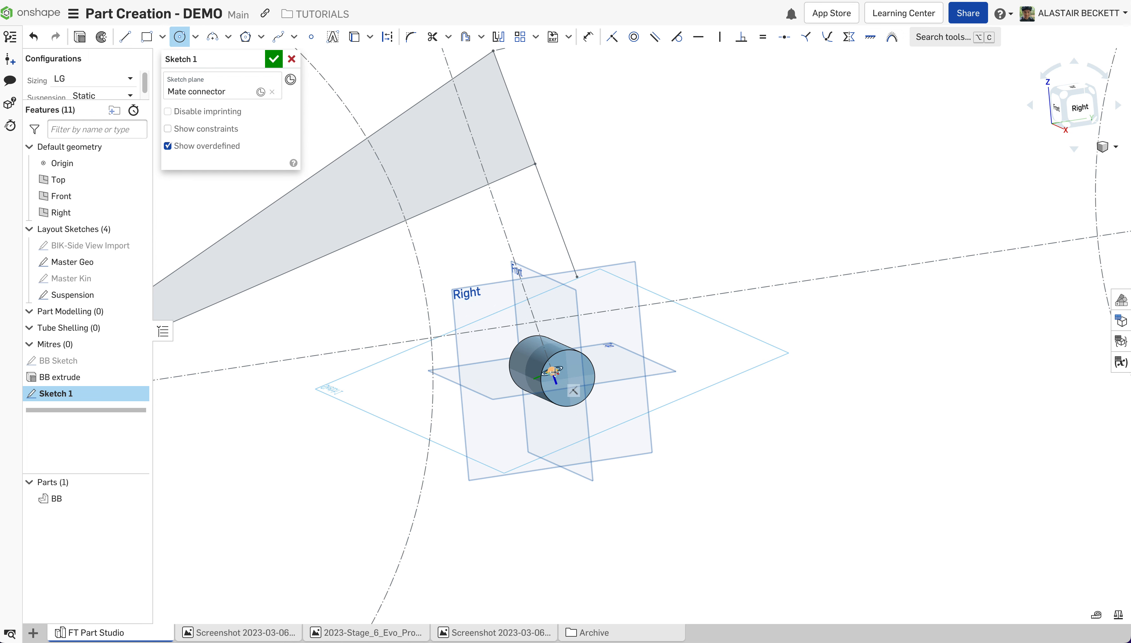
{"action": "left_click", "coordinate": [553, 376]}
{"action": "left_click", "coordinate": [593, 355]}
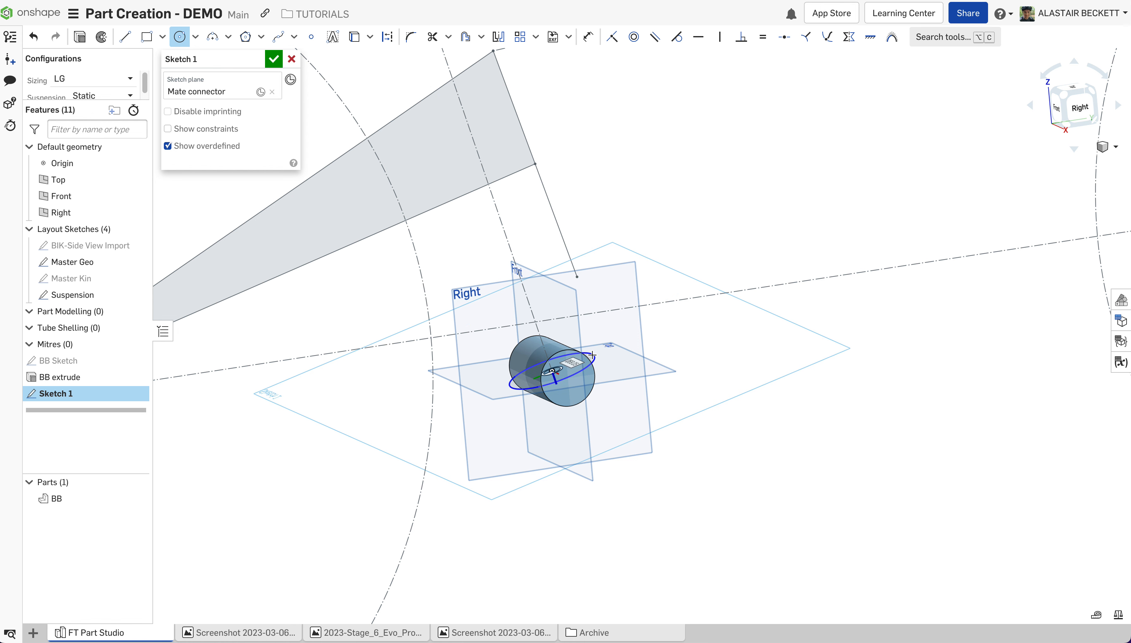
{"action": "type", "text": "34."}
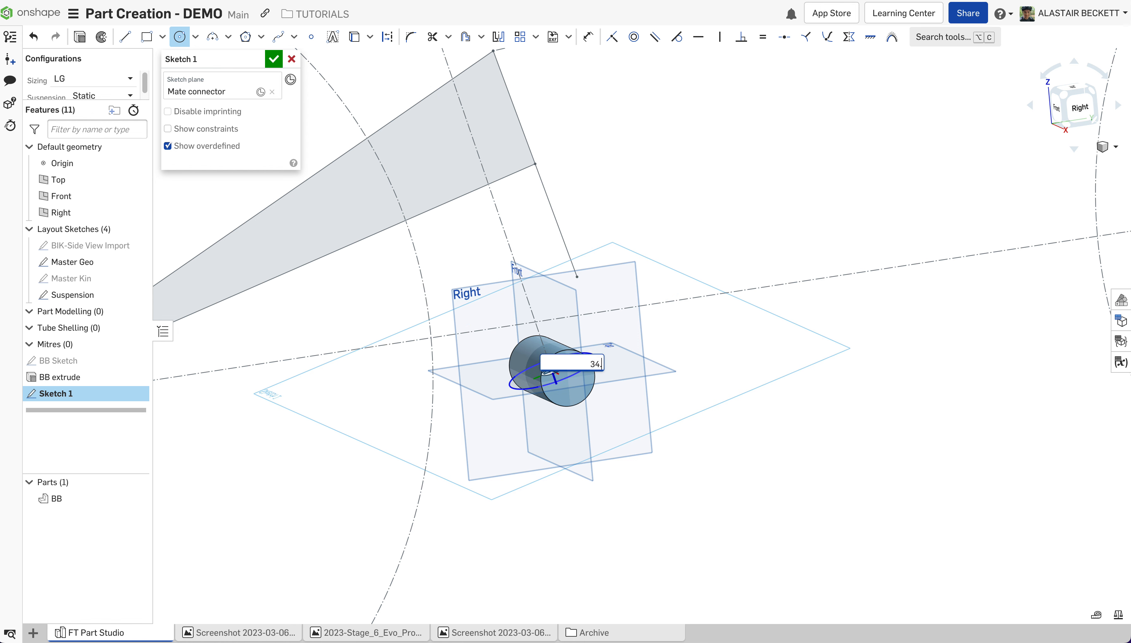
{"action": "key", "text": "Return"}
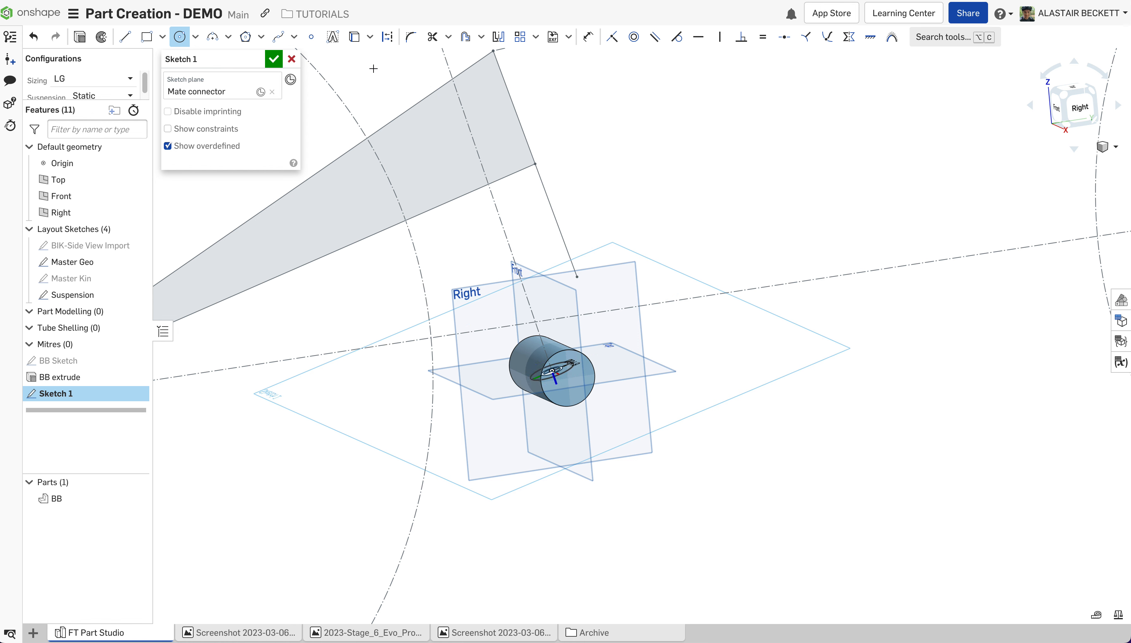
Sketch a second circle concentric with the first at the mate connector origin, with a diameter of 31.6 mm.
{"action": "scroll", "coordinate": [544, 369], "scroll_direction": "up", "scroll_amount": 5}
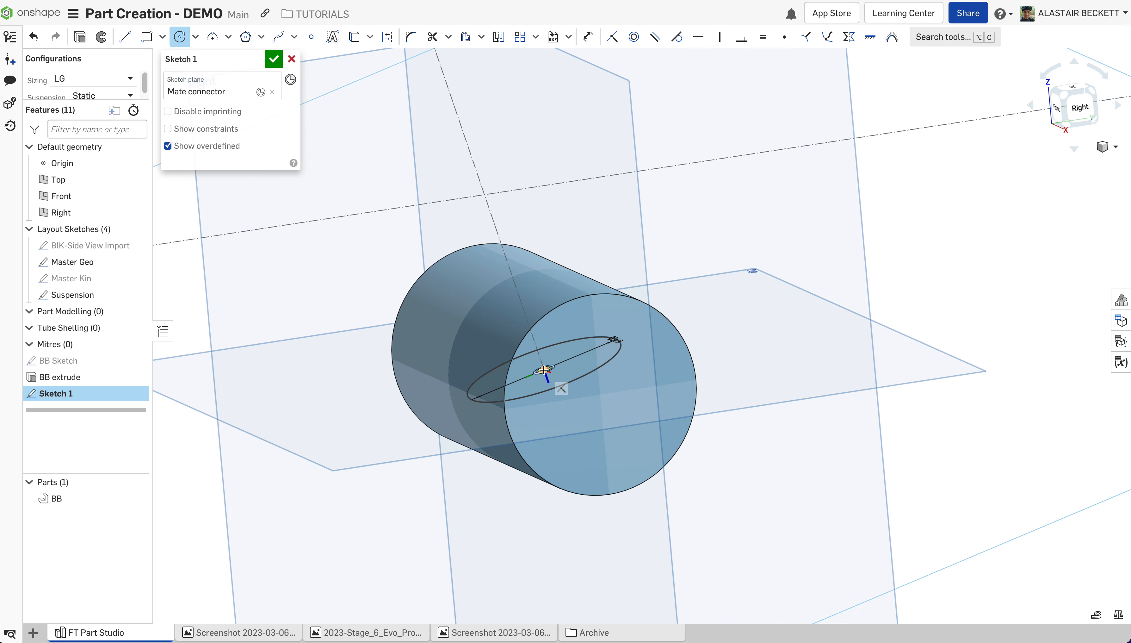
{"action": "left_click", "coordinate": [544, 369]}
{"action": "type", "text": "31"}
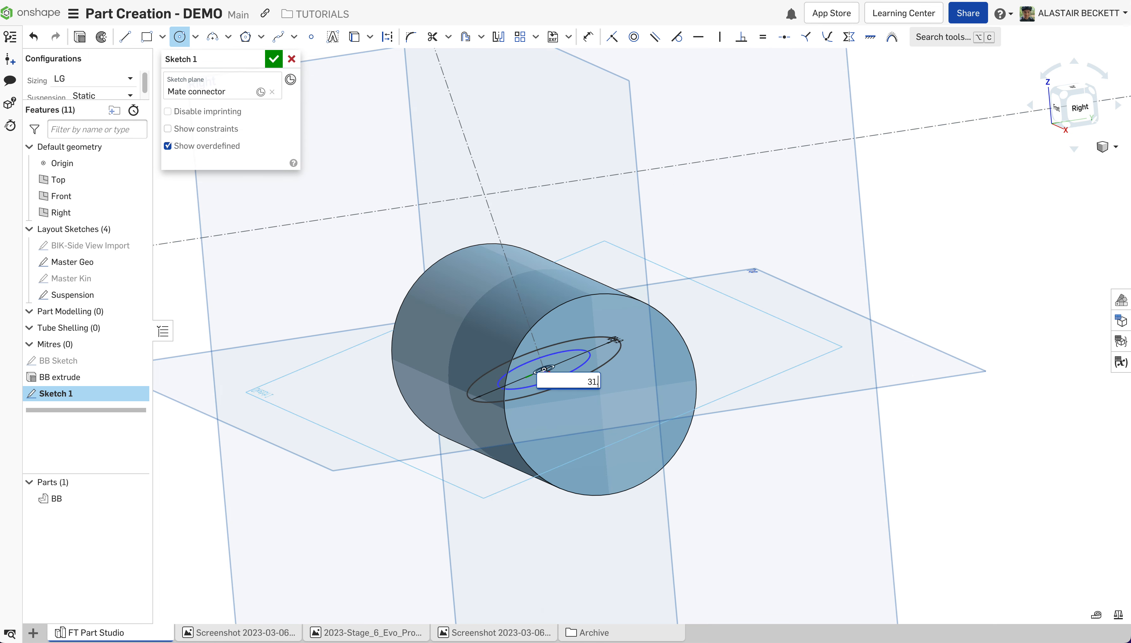
{"action": "type", "text": ".6"}
{"action": "key", "text": "Return"}
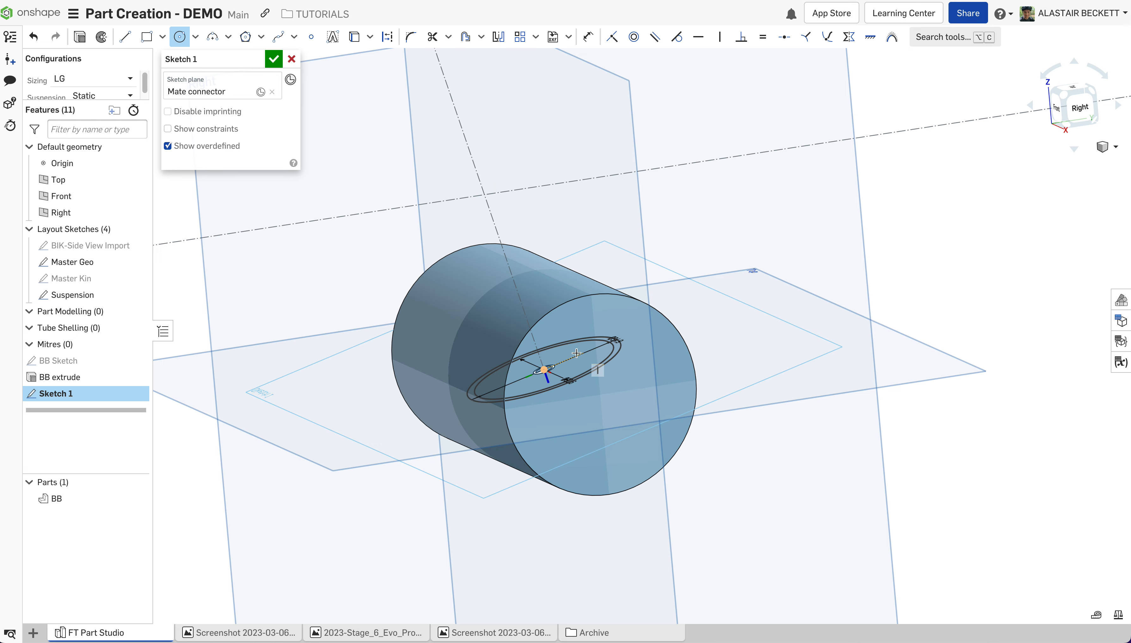
{"action": "scroll", "coordinate": [594, 365], "scroll_direction": "down", "scroll_amount": 1}
{"action": "scroll", "coordinate": [593, 364], "scroll_direction": "down", "scroll_amount": 3}
{"action": "key", "text": "Escape"}
Extrude the ring between the two concentric circles, reversing the direction so it runs upward along the seat tube line.
{"action": "mouse_move", "coordinate": [561, 363]}
{"action": "right_mouse_down"}
{"action": "mouse_move", "coordinate": [583, 377]}
{"action": "mouse_move", "coordinate": [580, 367]}
{"action": "right_mouse_up"}
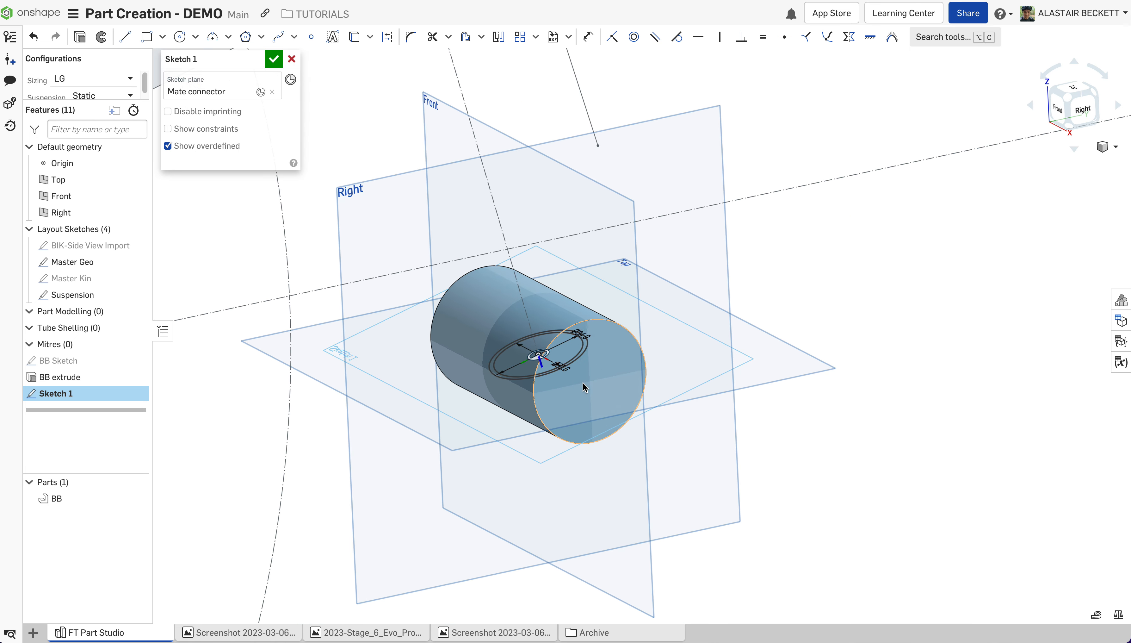
{"action": "scroll", "coordinate": [584, 383], "scroll_direction": "up", "scroll_amount": 3}
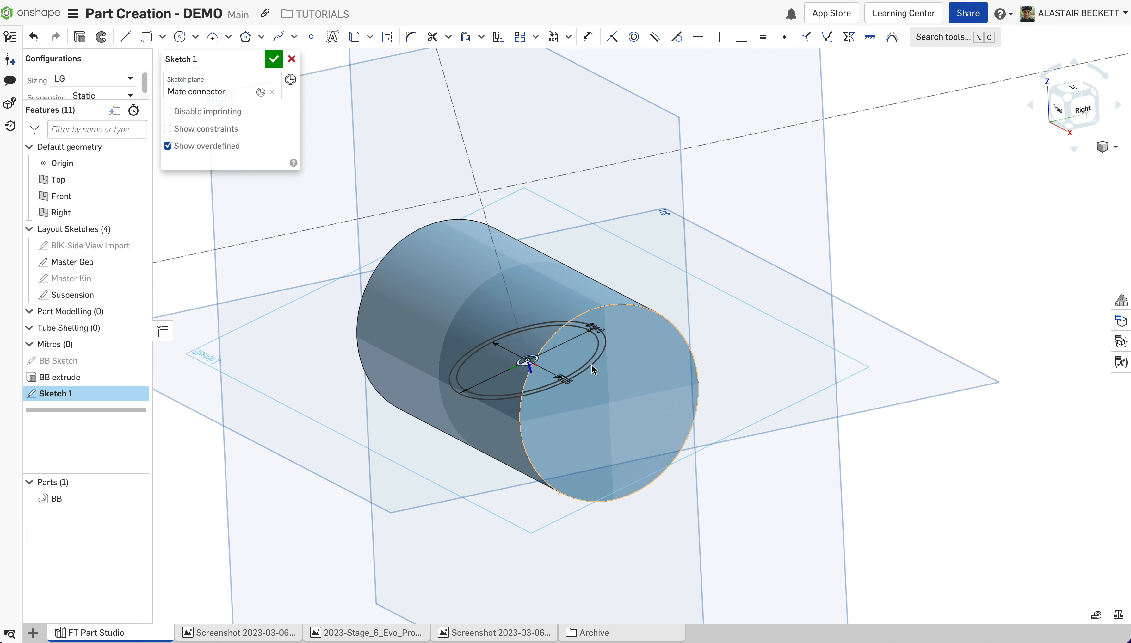
{"action": "scroll", "coordinate": [592, 365], "scroll_direction": "down", "scroll_amount": 2}
{"action": "right_click_drag", "start_coordinate": [602, 369], "coordinate": [607, 390]}
{"action": "scroll", "coordinate": [606, 389], "scroll_direction": "up", "scroll_amount": 1}
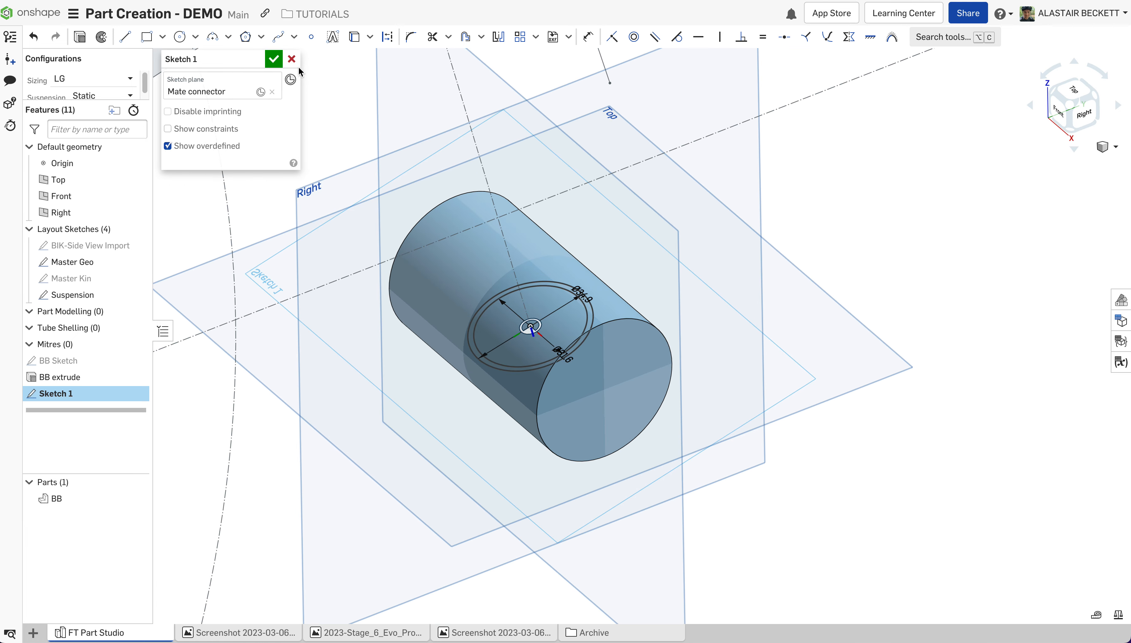
{"action": "left_click", "coordinate": [80, 38]}
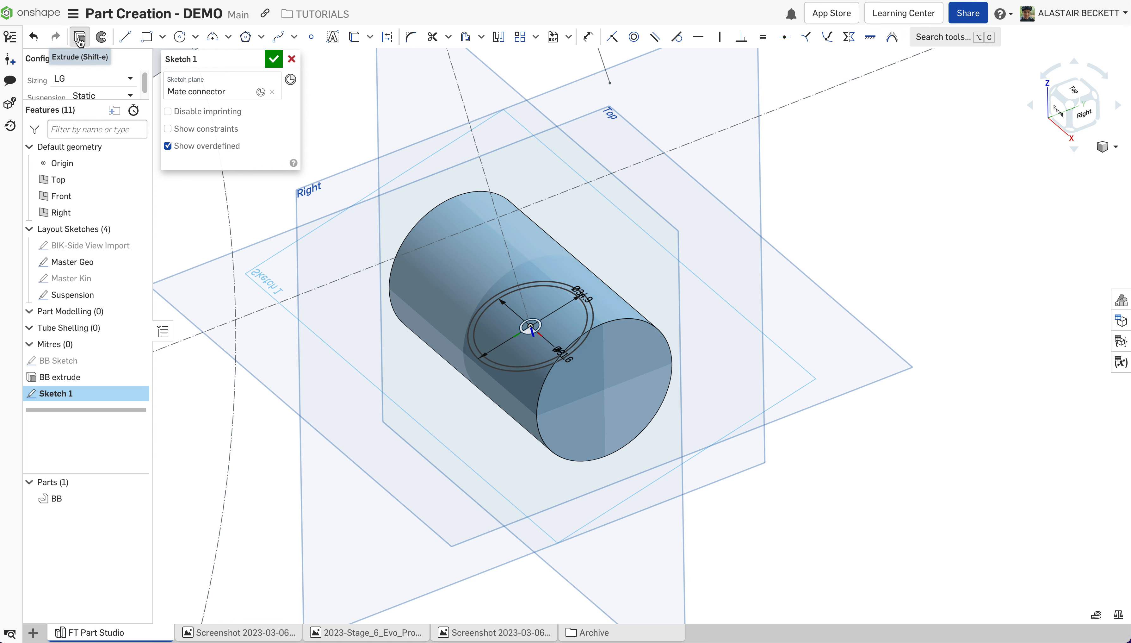
{"action": "scroll", "coordinate": [428, 327], "scroll_direction": "down", "scroll_amount": 3}
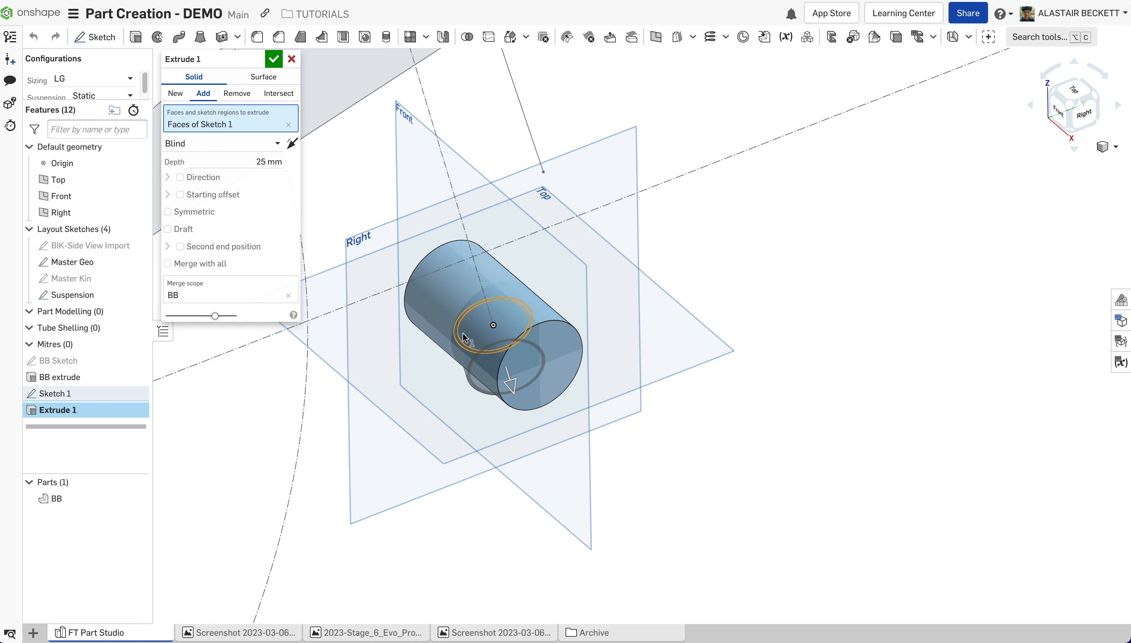
{"action": "right_click_drag", "start_coordinate": [464, 334], "coordinate": [526, 376]}
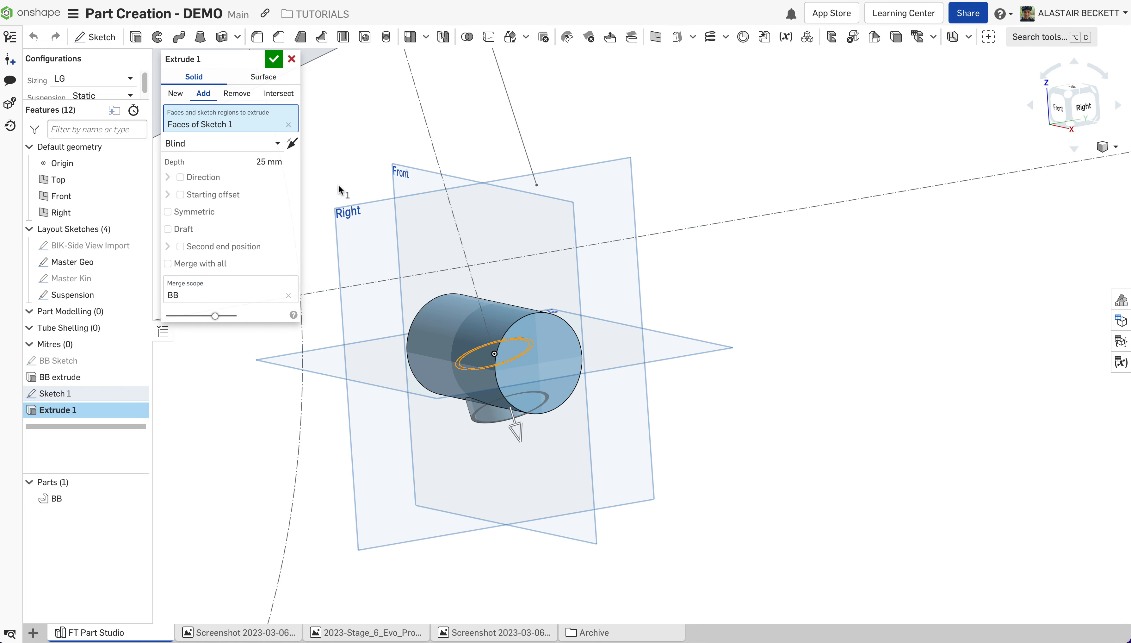
{"action": "left_click", "coordinate": [292, 144]}
{"action": "scroll", "coordinate": [556, 499], "scroll_direction": "down", "scroll_amount": 3}
{"action": "scroll", "coordinate": [557, 494], "scroll_direction": "down", "scroll_amount": 2}
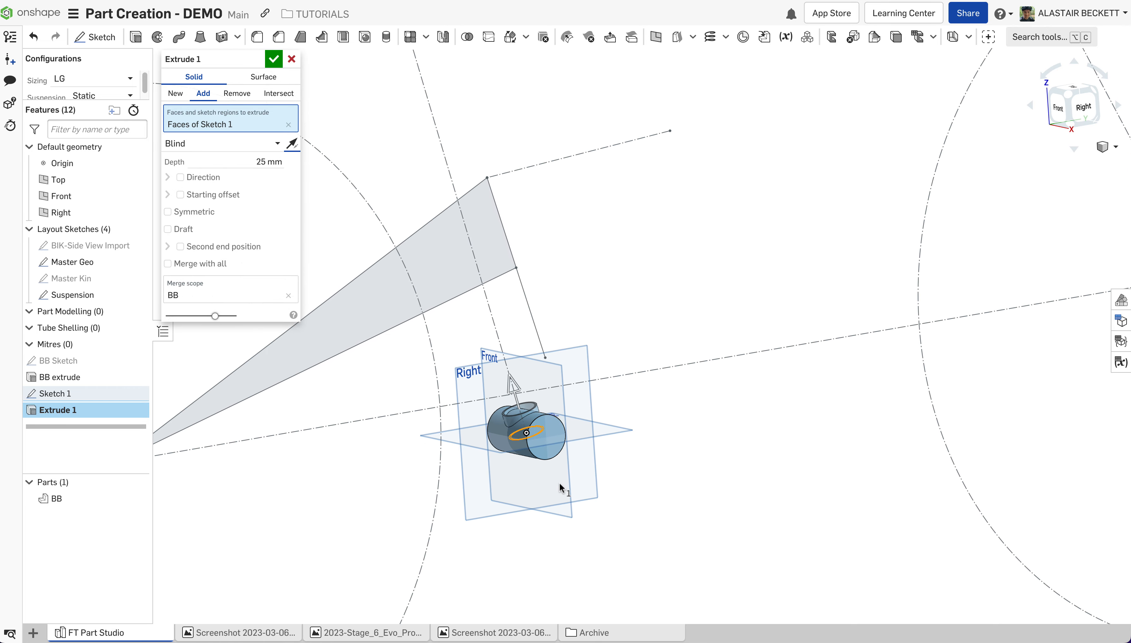
Lengthen the extrusion by hand along the seat tube line to a blind depth a little over 313 mm.
{"action": "left_click_drag", "start_coordinate": [529, 411], "coordinate": [432, 112]}
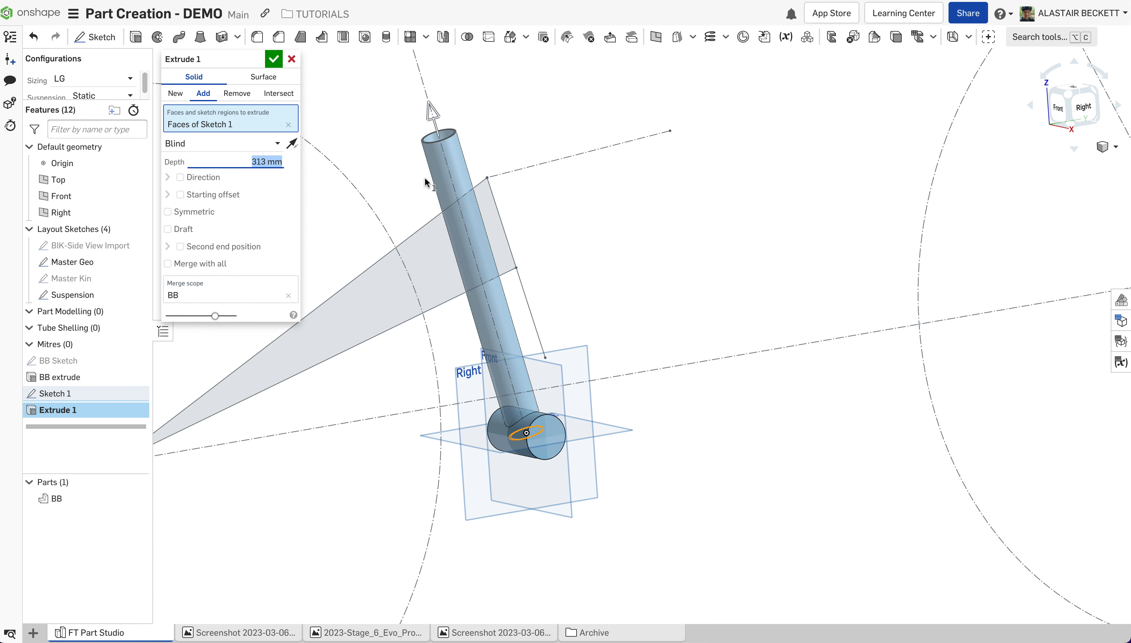
{"action": "scroll", "coordinate": [513, 232], "scroll_direction": "down", "scroll_amount": 3}
{"action": "scroll", "coordinate": [499, 171], "scroll_direction": "up", "scroll_amount": 3}
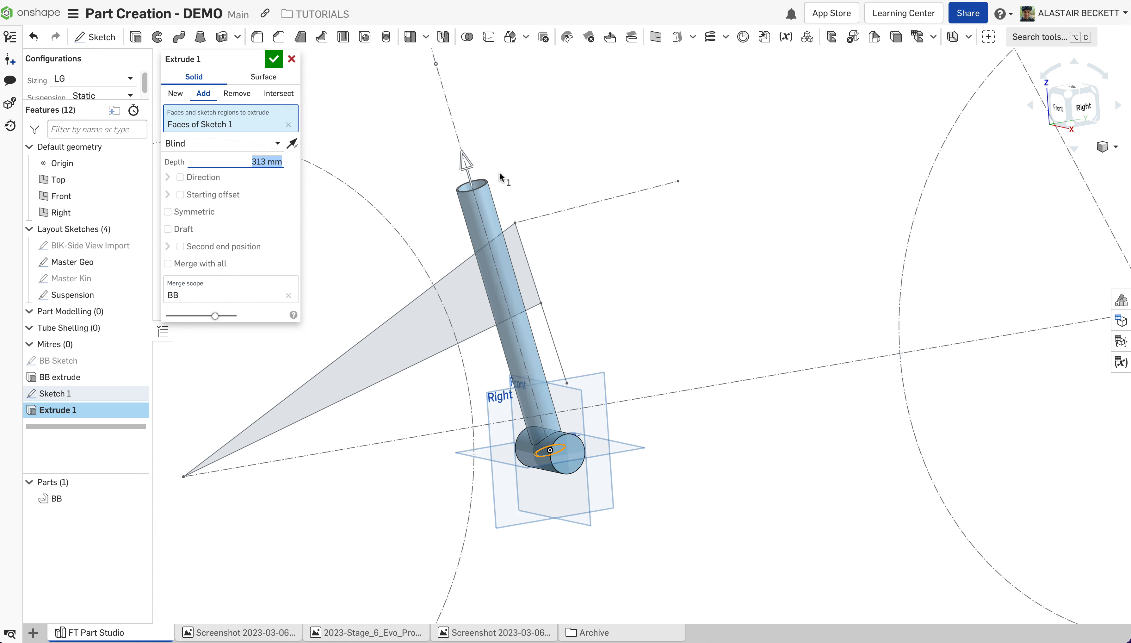
{"action": "left_click_drag", "start_coordinate": [467, 169], "coordinate": [458, 140]}
End the extrusion up to the Master Geo vertex on the seat tube line above the tube, and accept the feature.
{"action": "left_click", "coordinate": [178, 144]}
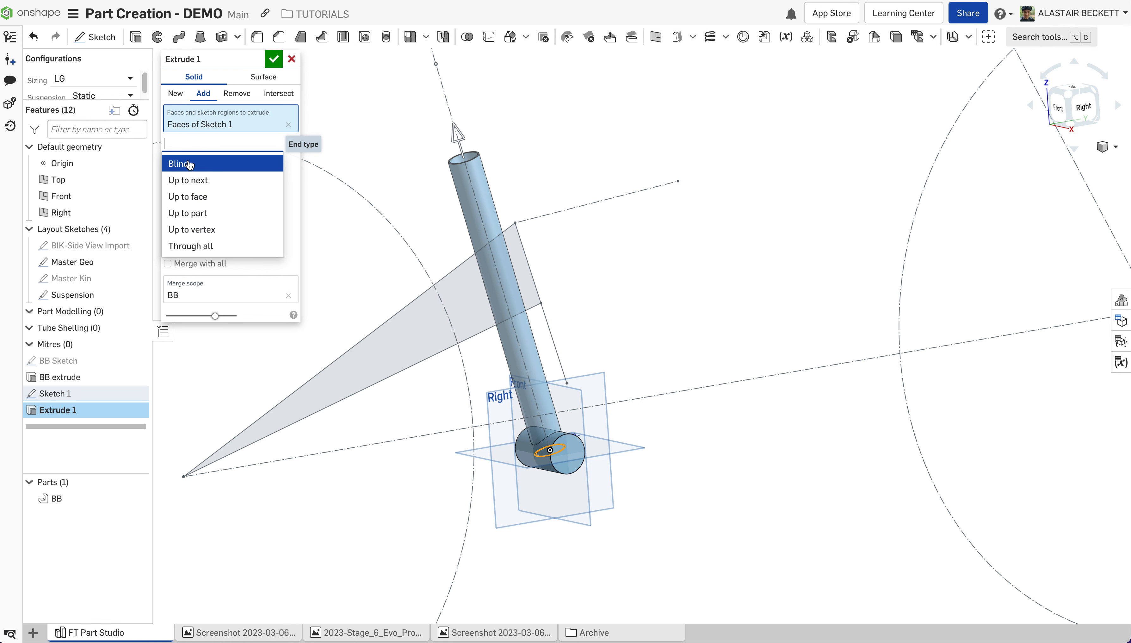
{"action": "left_click", "coordinate": [192, 231]}
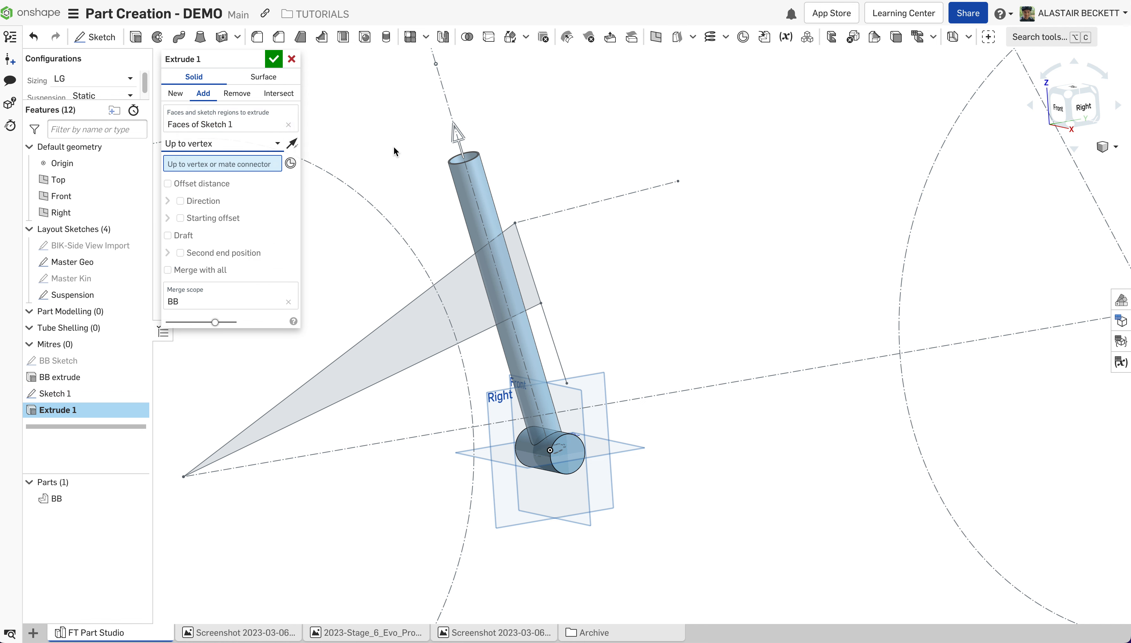
{"action": "left_click", "coordinate": [436, 65]}
{"action": "scroll", "coordinate": [460, 289], "scroll_direction": "down", "scroll_amount": 3}
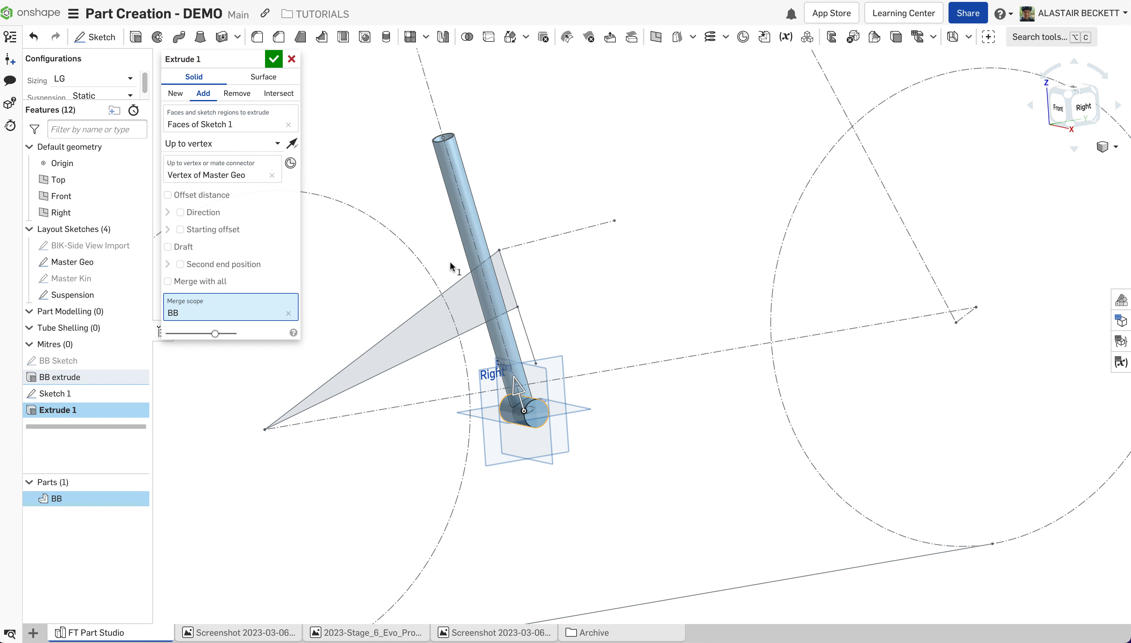
{"action": "scroll", "coordinate": [452, 267], "scroll_direction": "down", "scroll_amount": 2}
{"action": "scroll", "coordinate": [447, 246], "scroll_direction": "up", "scroll_amount": 1}
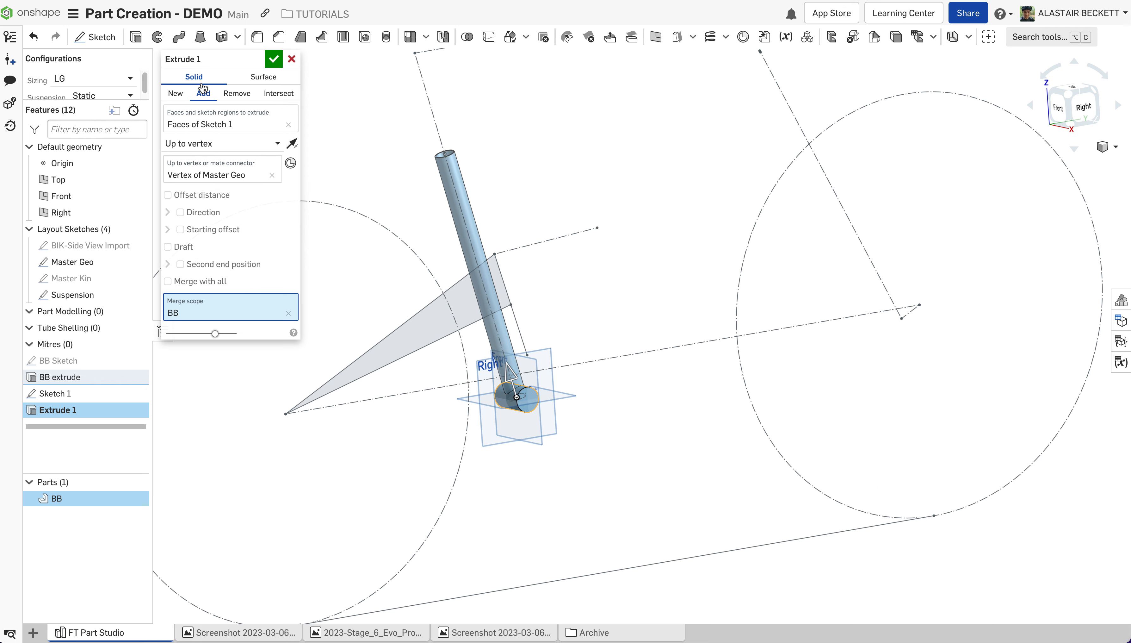
{"action": "scroll", "coordinate": [489, 269], "scroll_direction": "down", "scroll_amount": 1}
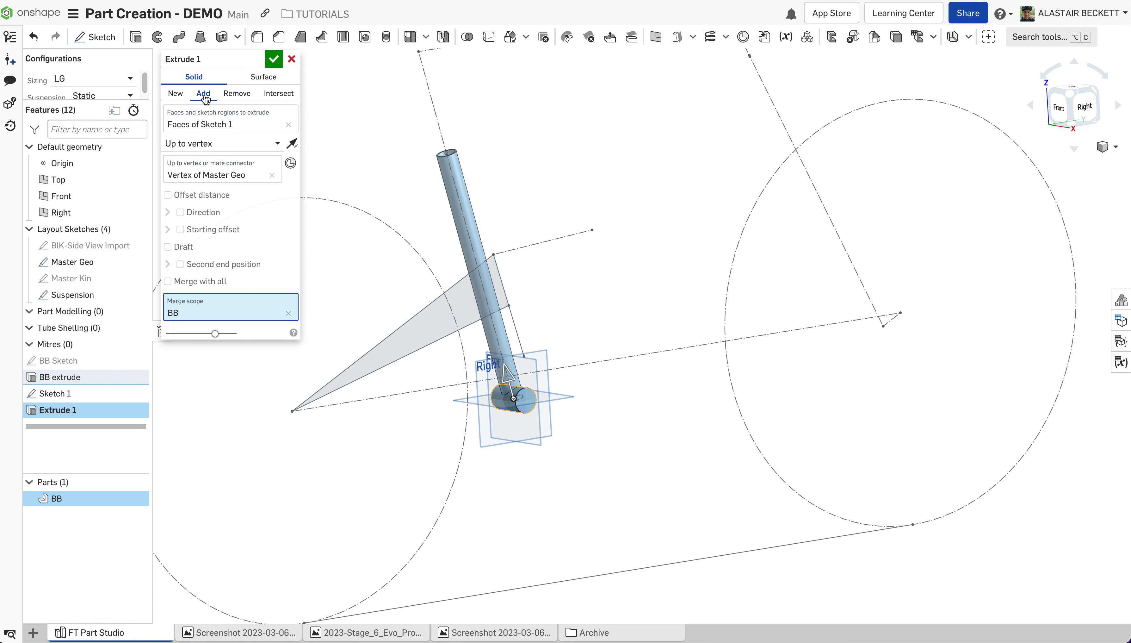
{"action": "left_click", "coordinate": [273, 62]}
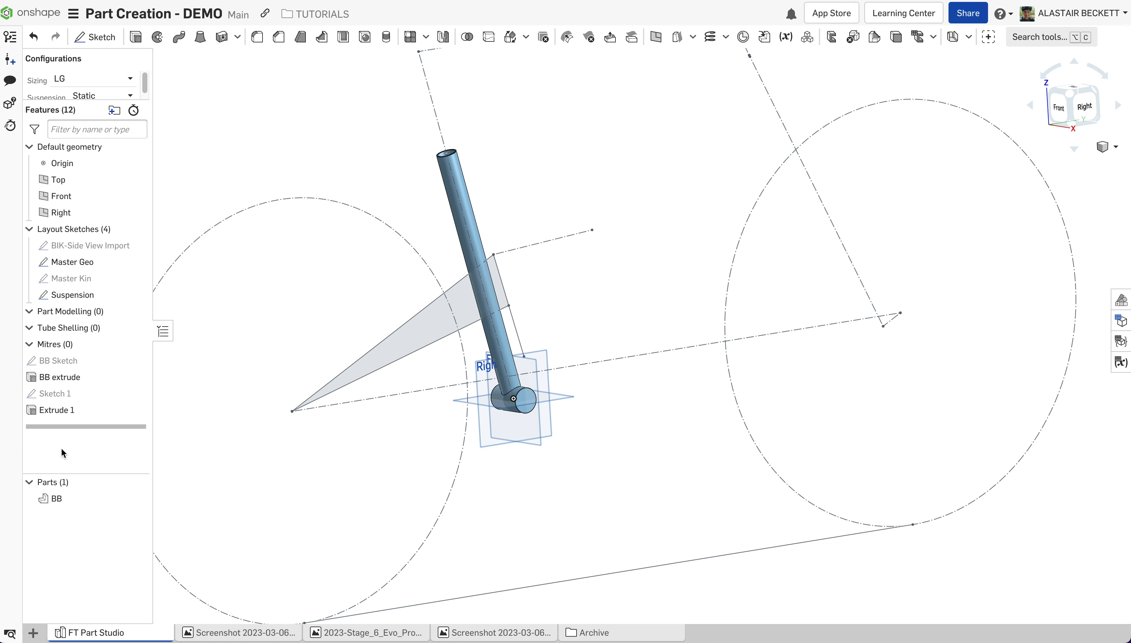
Edit Extrude 1 so the tube is created as a new part instead of being added to BB.
{"action": "left_click", "coordinate": [64, 496]}
{"action": "scroll", "coordinate": [498, 384], "scroll_direction": "up", "scroll_amount": 2}
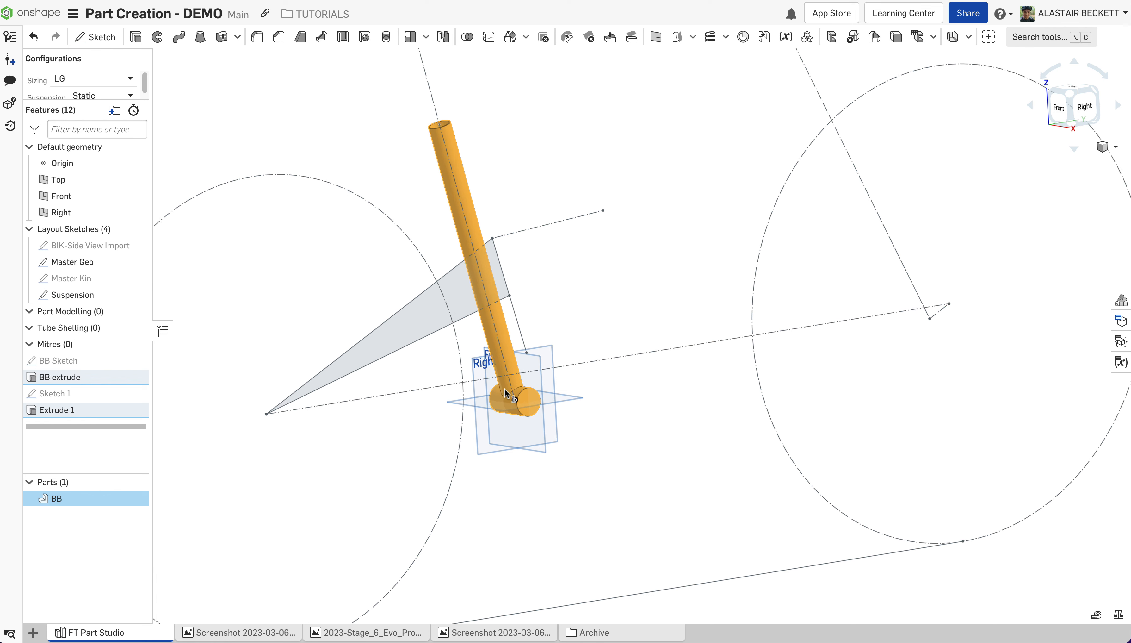
{"action": "left_click", "coordinate": [538, 509]}
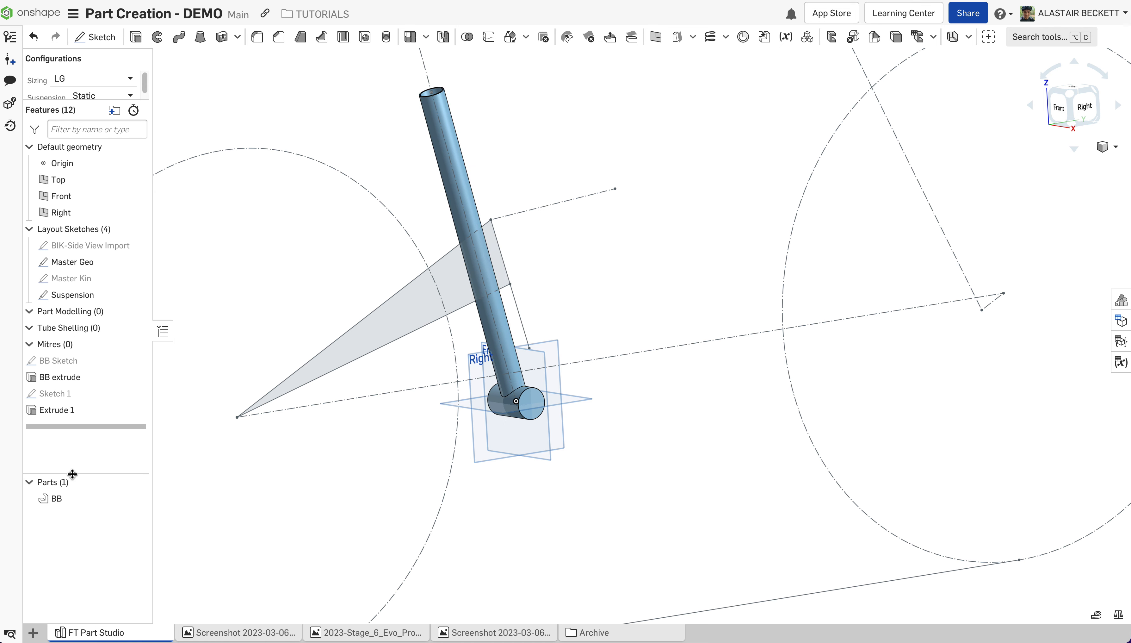
{"action": "right_click", "coordinate": [81, 410]}
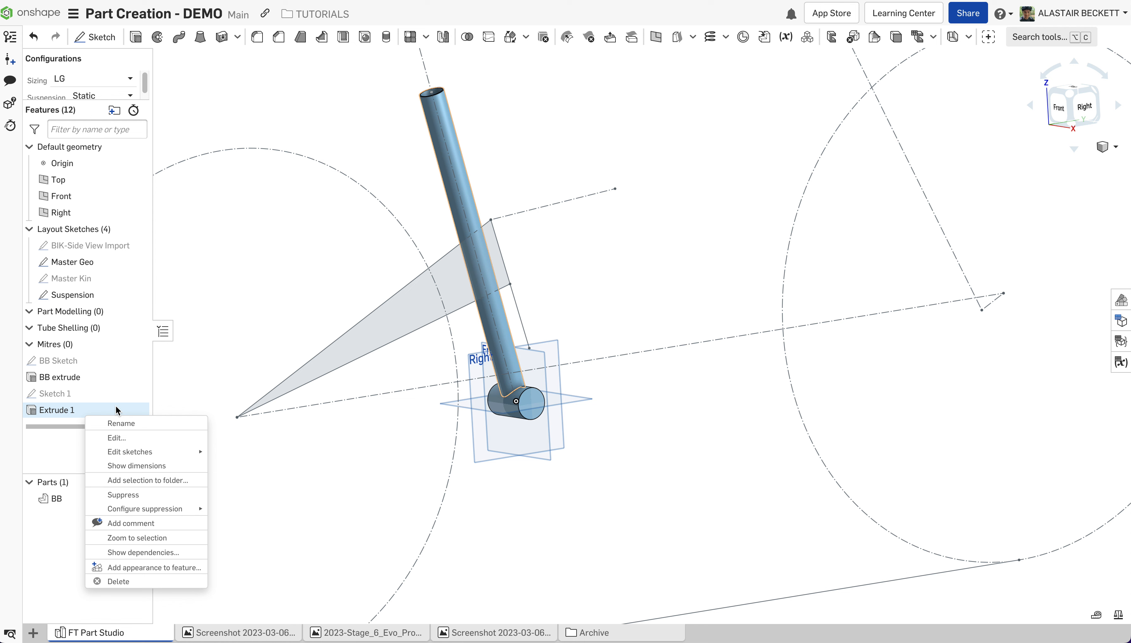
{"action": "left_click", "coordinate": [121, 440]}
{"action": "left_click", "coordinate": [175, 93]}
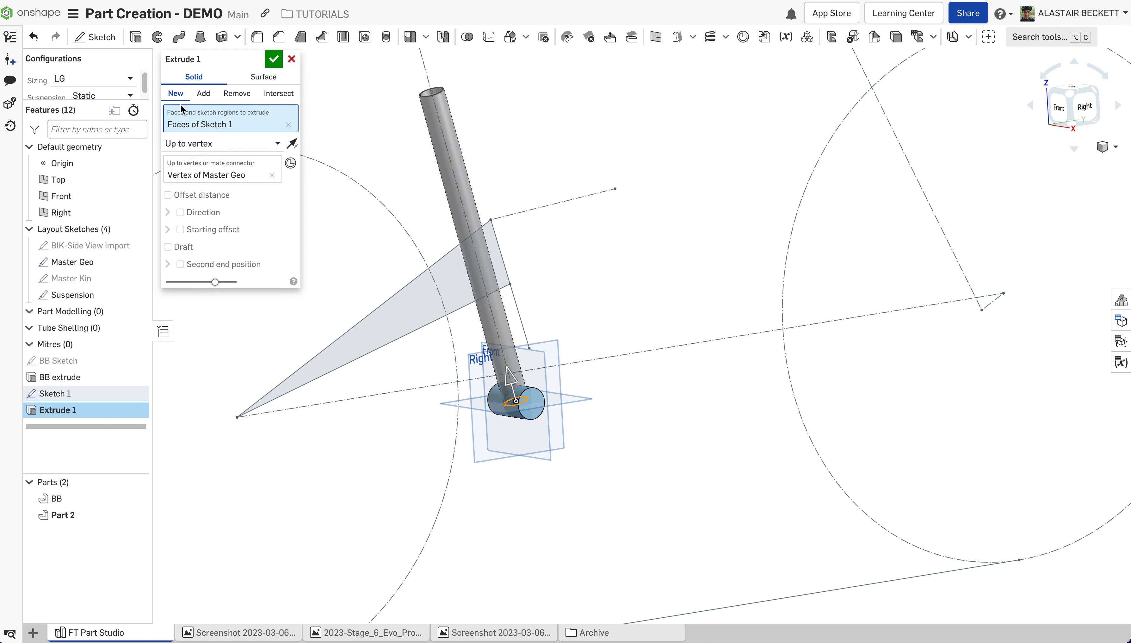
{"action": "left_click", "coordinate": [273, 59]}
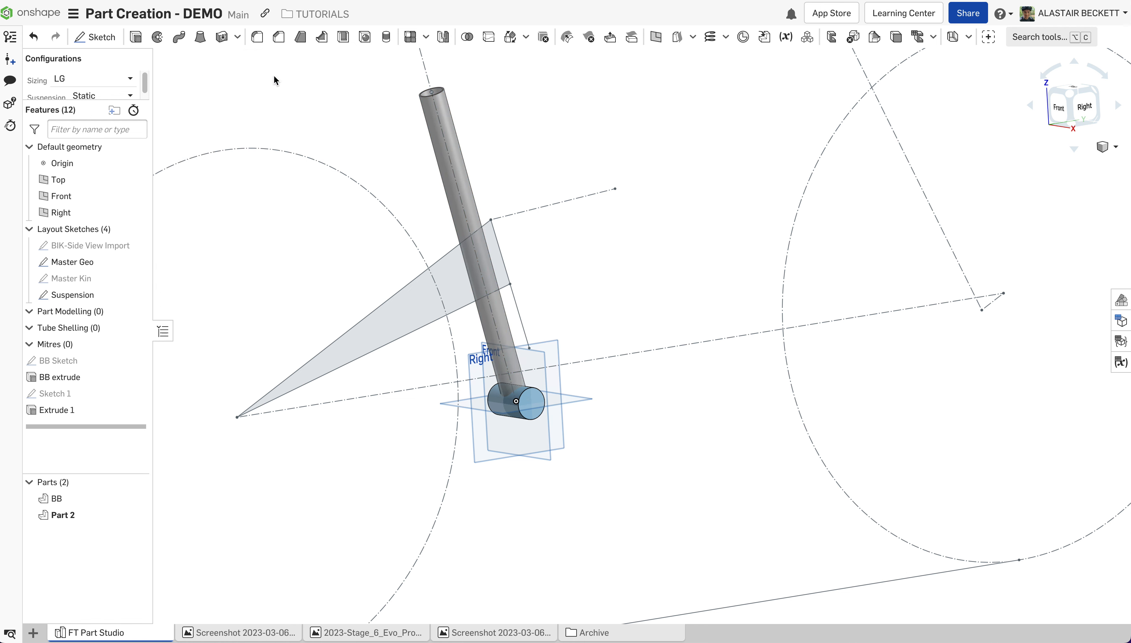
Rename the new tube part as "Seat Tube".
{"action": "left_click", "coordinate": [72, 518]}
{"action": "right_click", "coordinate": [72, 519]}
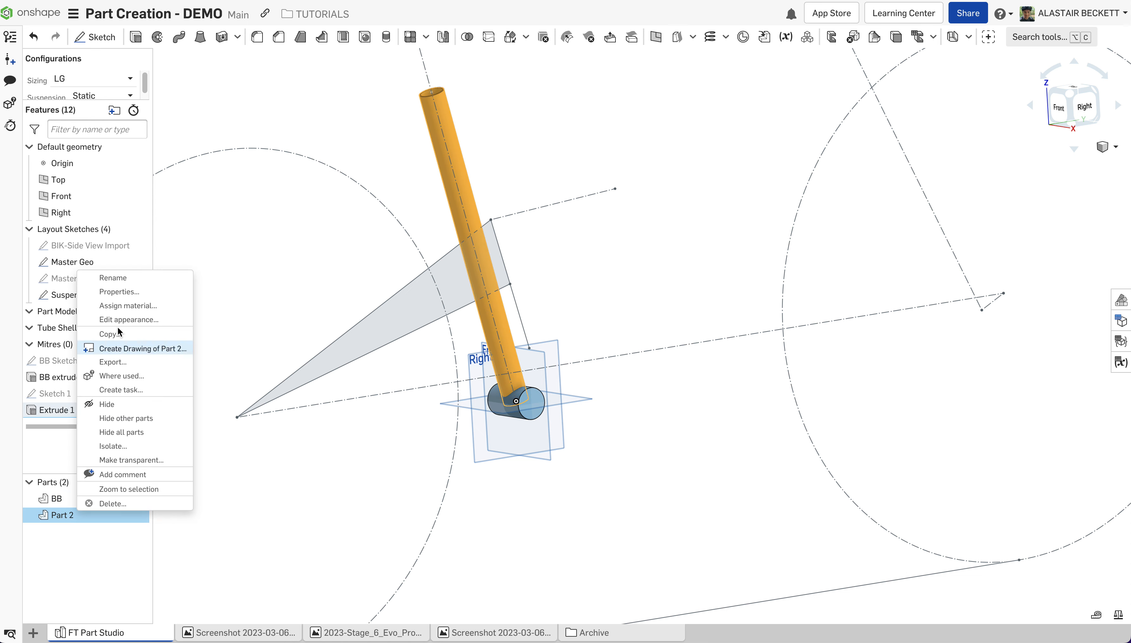
{"action": "left_click", "coordinate": [135, 279]}
{"action": "type", "text": "Seat Tube"}
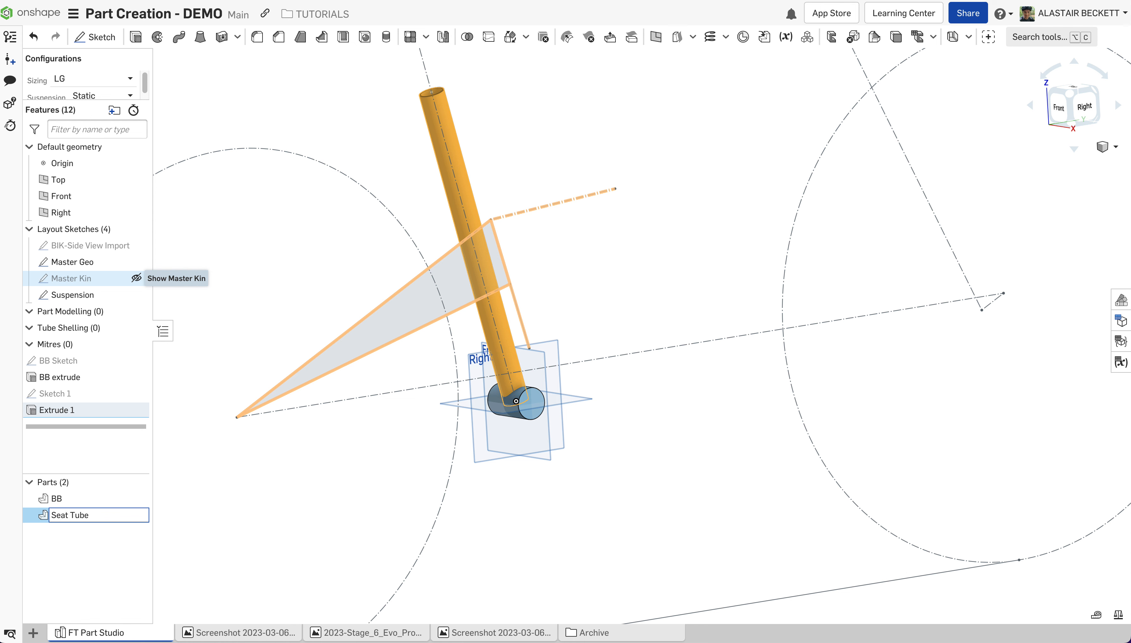
{"action": "key", "text": "Return"}
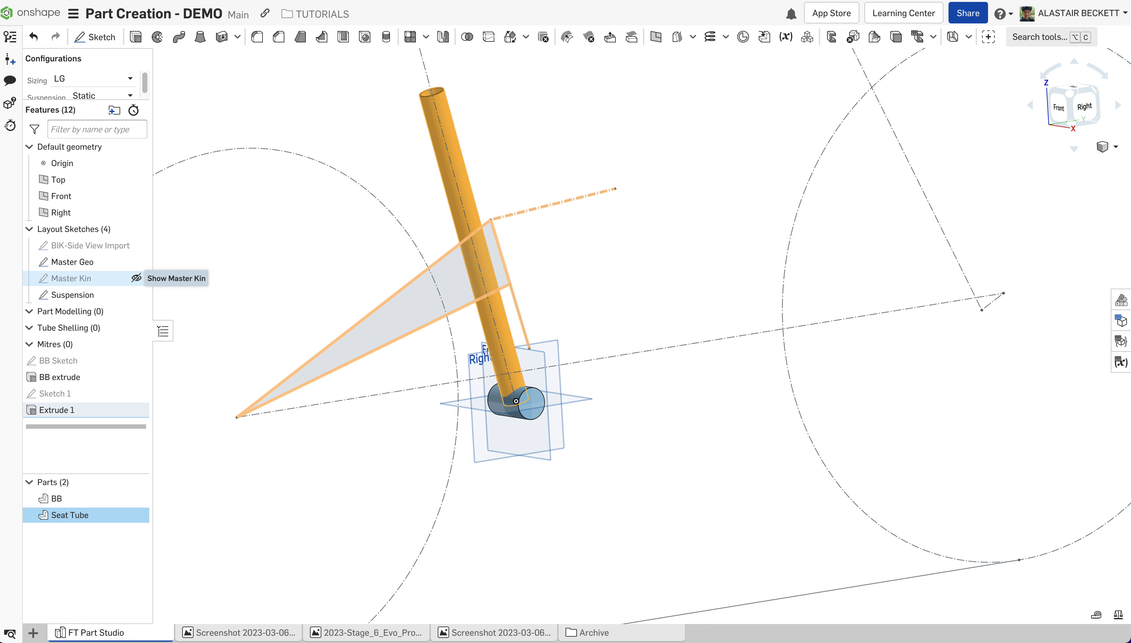
{"action": "left_click", "coordinate": [406, 516]}
Rename Sketch 1, which holds the tube profile, as "Seat Tube Sketch".
{"action": "right_click", "coordinate": [60, 398]}
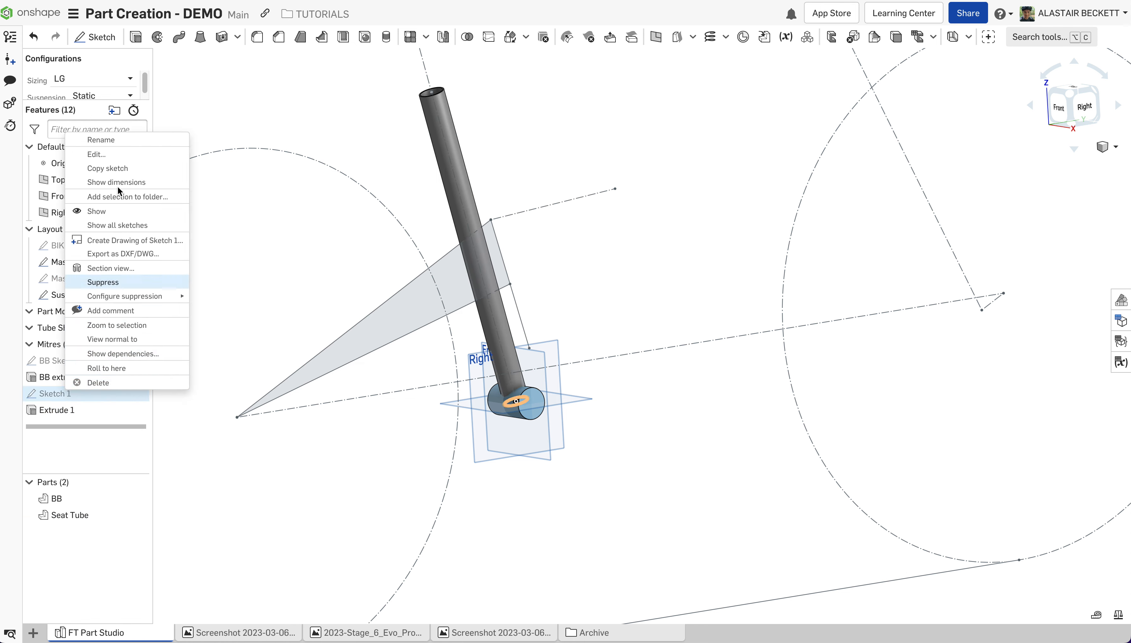
{"action": "left_click", "coordinate": [104, 137]}
{"action": "type", "text": "S"}
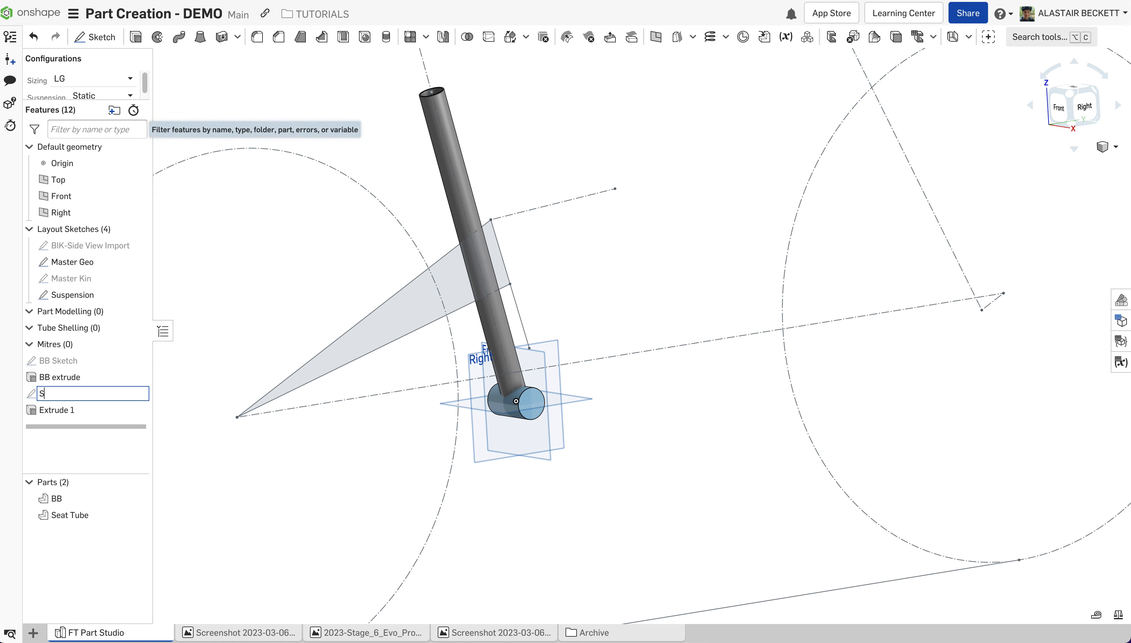
{"action": "type", "text": "eat Tube Sketch"}
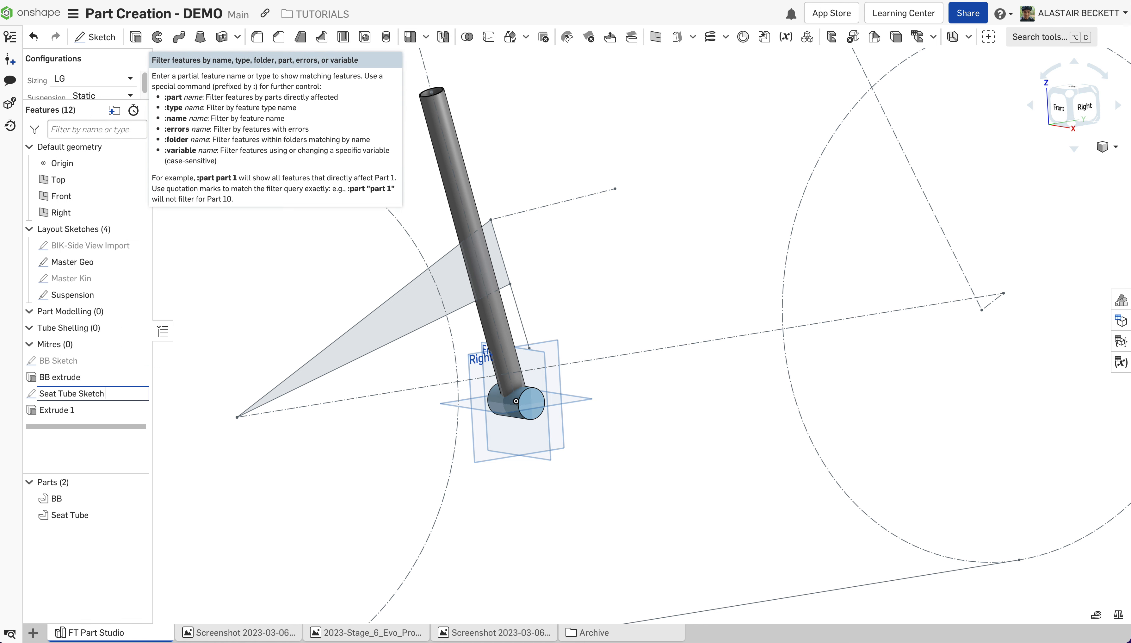
{"action": "key", "text": "Return"}
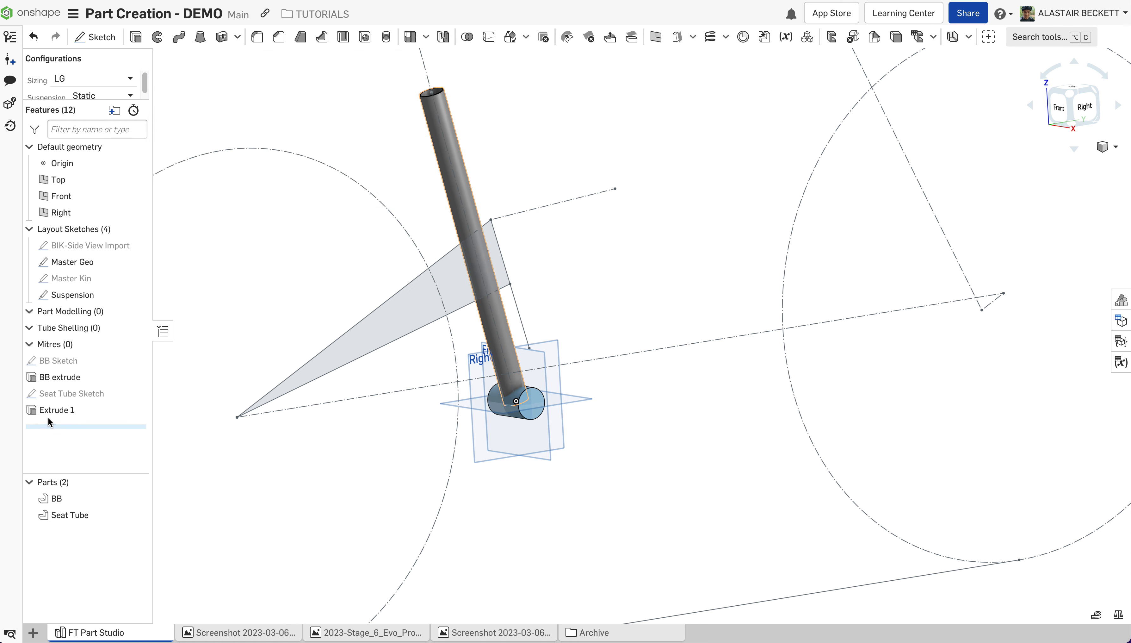
Rename the tube's extrude feature as "Seat Tube Extrude".
{"action": "right_click", "coordinate": [54, 411]}
{"action": "left_click", "coordinate": [95, 426]}
{"action": "type", "text": "Seat Tube"}
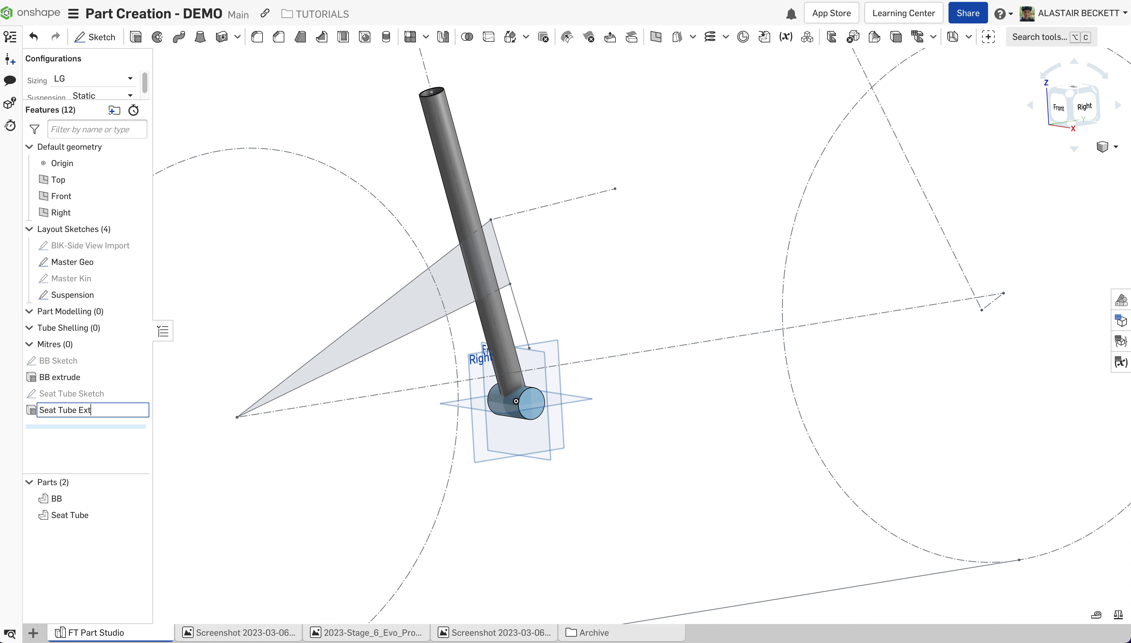
{"action": "key", "text": "Return"}
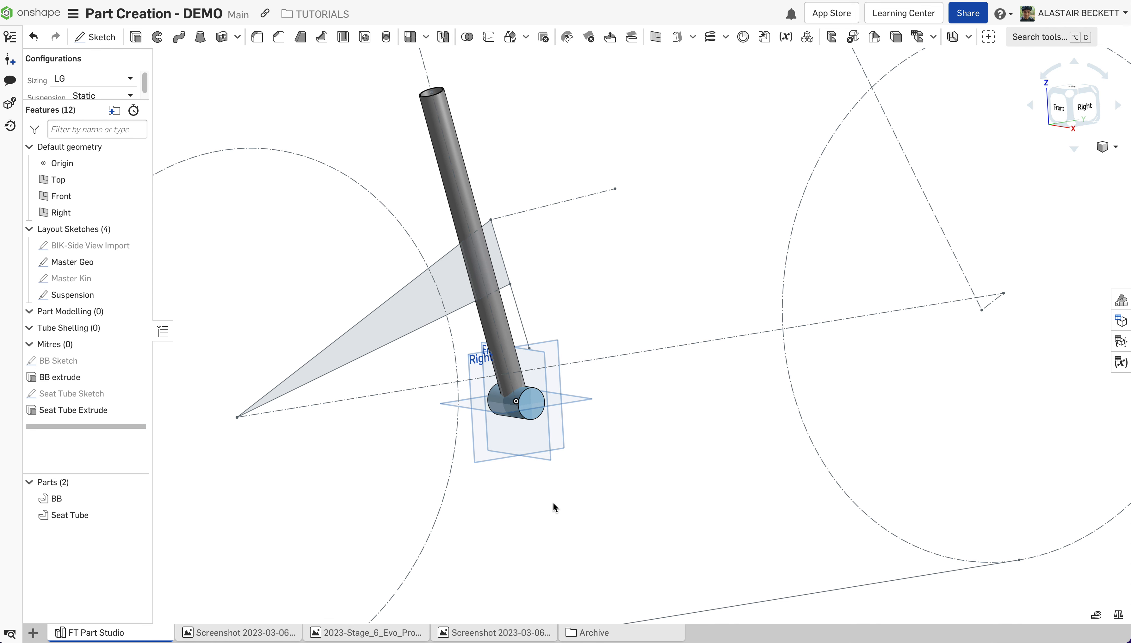
{"action": "scroll", "coordinate": [438, 328], "scroll_direction": "down", "scroll_amount": 3}
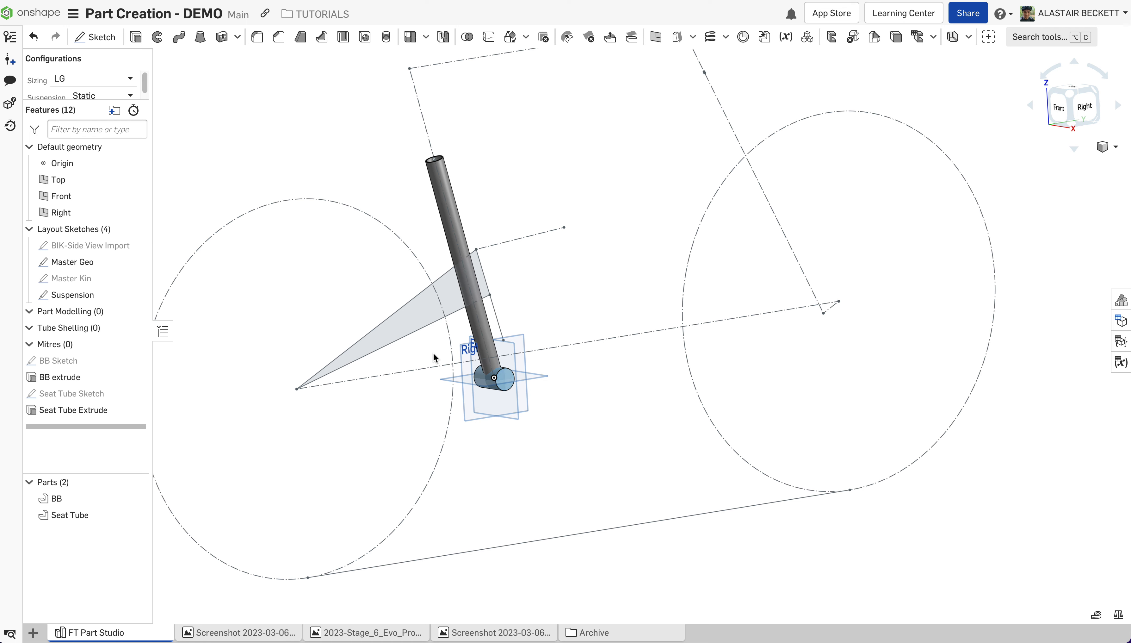
{"action": "scroll", "coordinate": [442, 332], "scroll_direction": "down", "scroll_amount": 3}
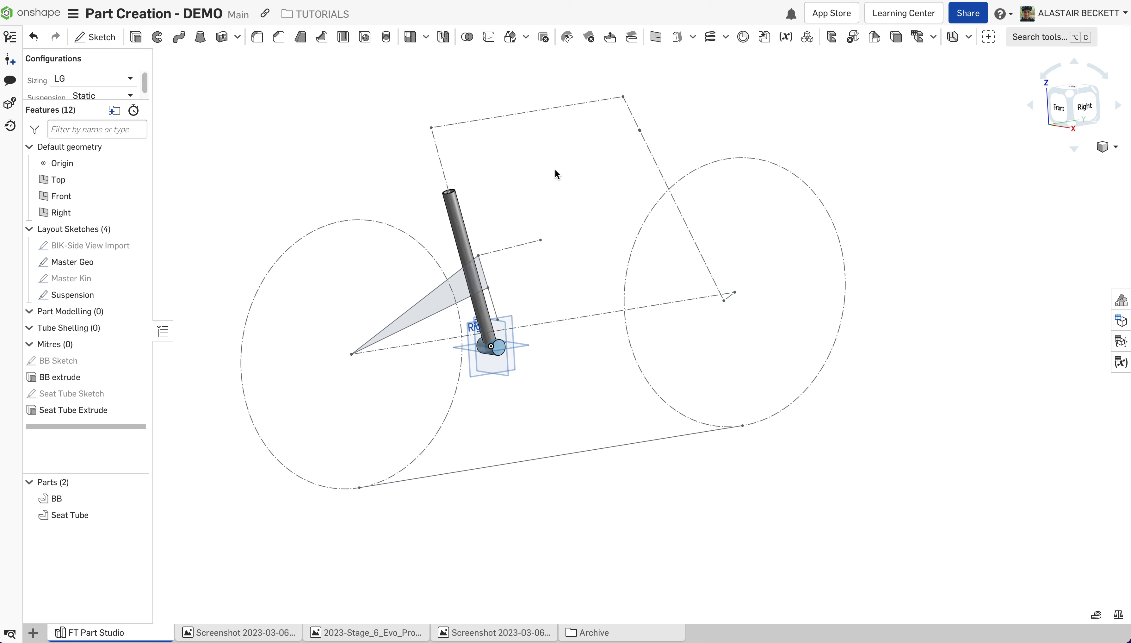
{"action": "scroll", "coordinate": [624, 112], "scroll_direction": "up", "scroll_amount": 2}
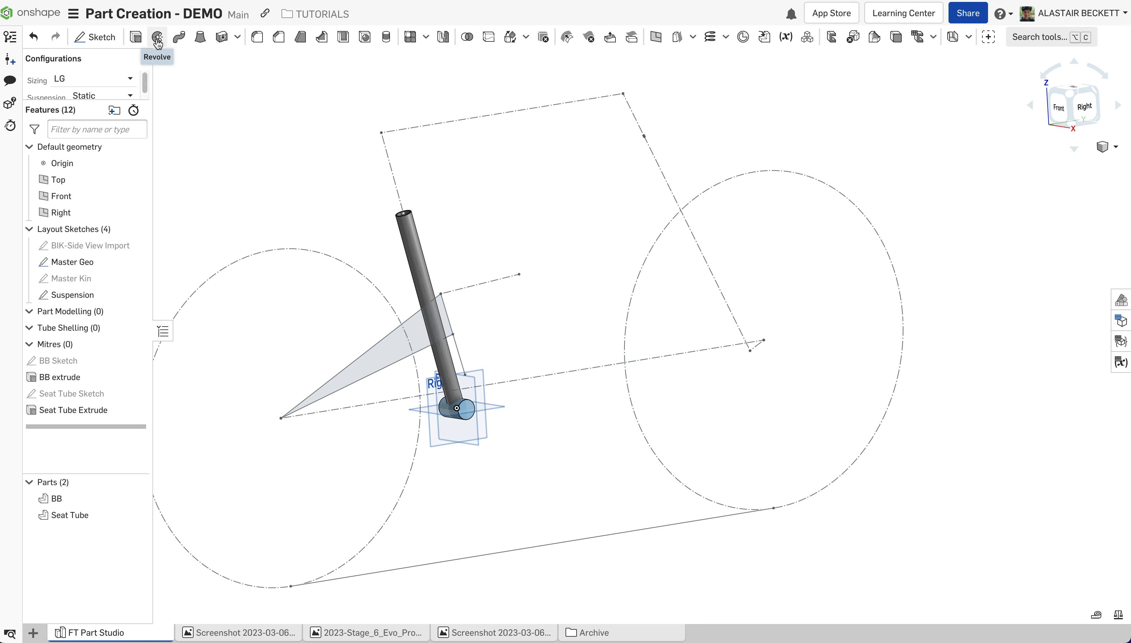
Start a new sketch on the Right plane for the head tube profile.
{"action": "scroll", "coordinate": [375, 323], "scroll_direction": "down", "scroll_amount": 3}
{"action": "scroll", "coordinate": [476, 196], "scroll_direction": "up", "scroll_amount": 2}
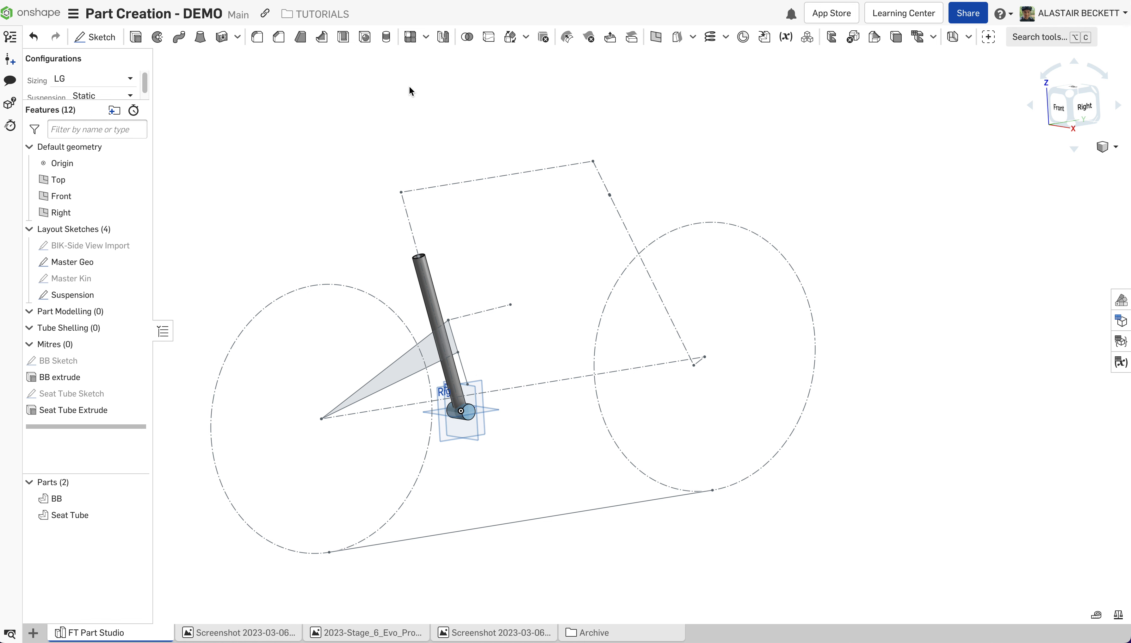
{"action": "left_click", "coordinate": [108, 42]}
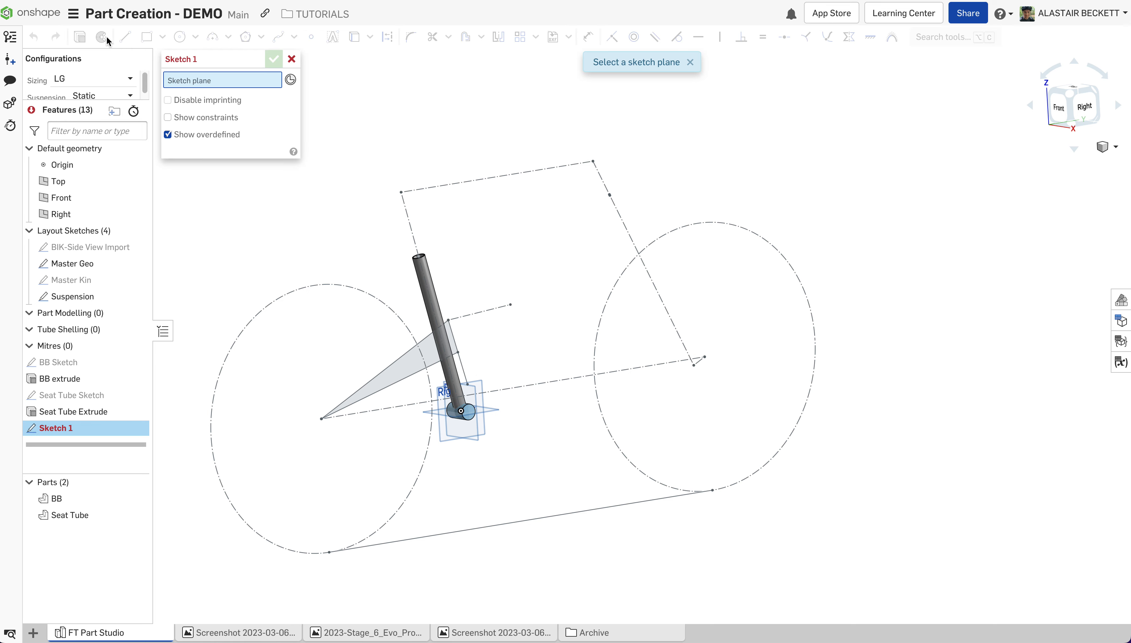
{"action": "scroll", "coordinate": [597, 180], "scroll_direction": "up", "scroll_amount": 2}
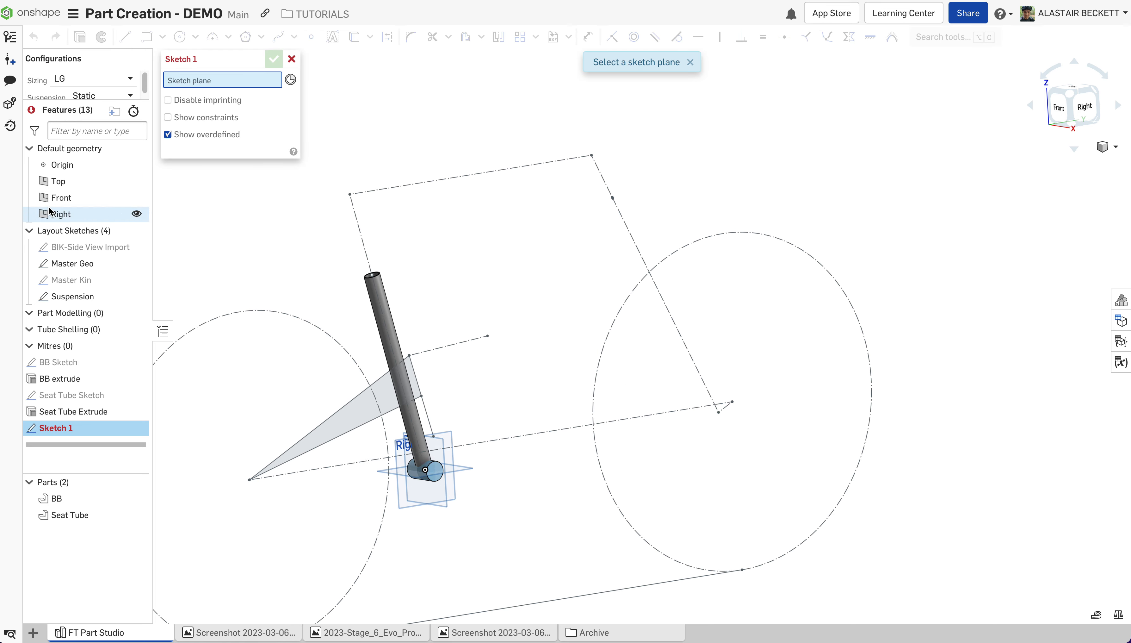
{"action": "left_click", "coordinate": [59, 213]}
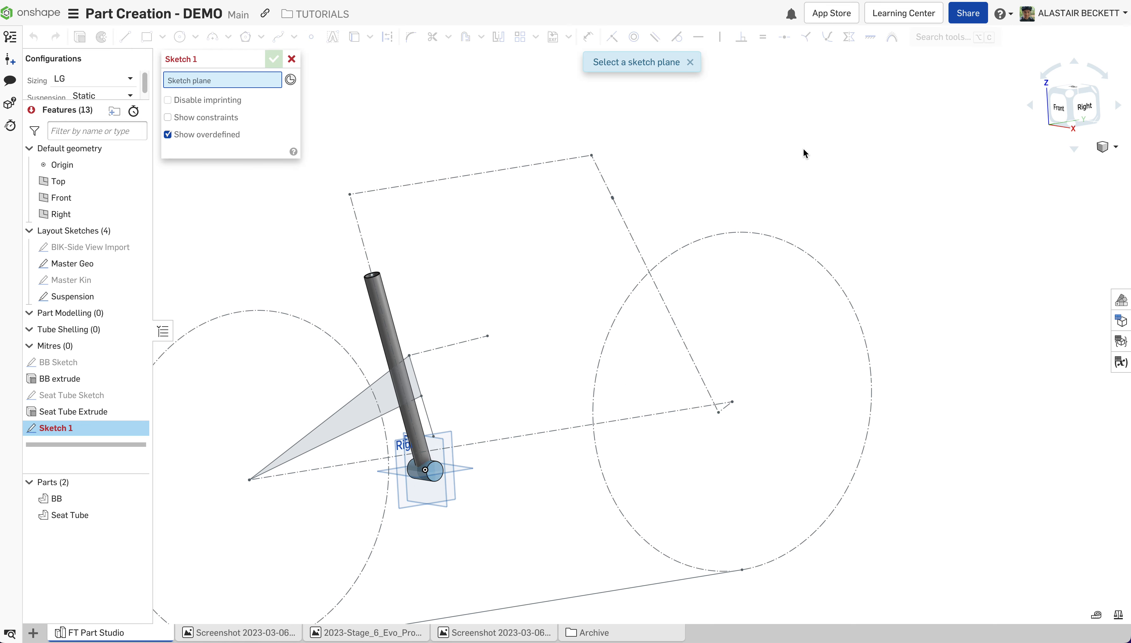
{"action": "left_click", "coordinate": [1088, 112]}
{"action": "scroll", "coordinate": [808, 157], "scroll_direction": "up", "scroll_amount": 4}
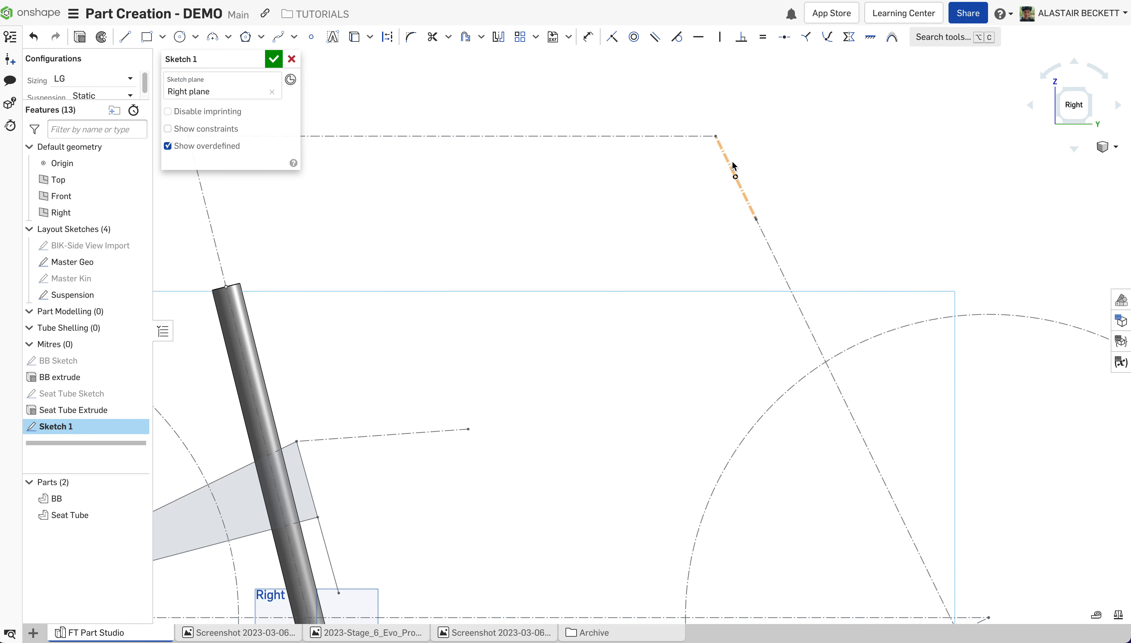
{"action": "scroll", "coordinate": [735, 155], "scroll_direction": "down", "scroll_amount": 1}
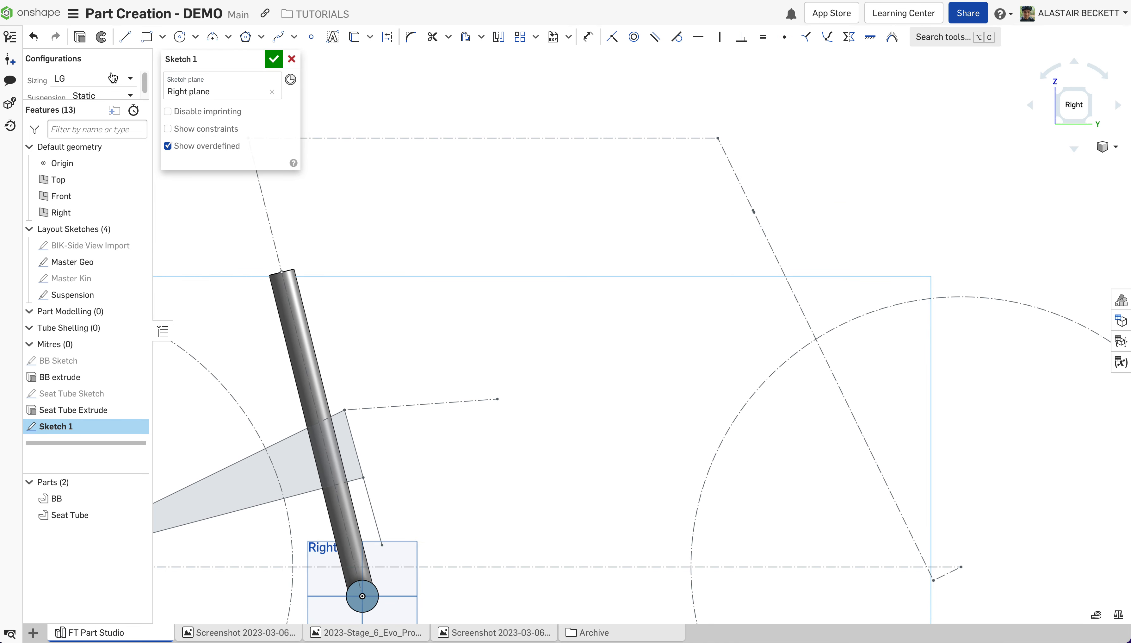
Sketch a construction line about 39 mm long from the upper end of the head tube axis, perpendicular to that axis.
{"action": "left_click", "coordinate": [126, 37]}
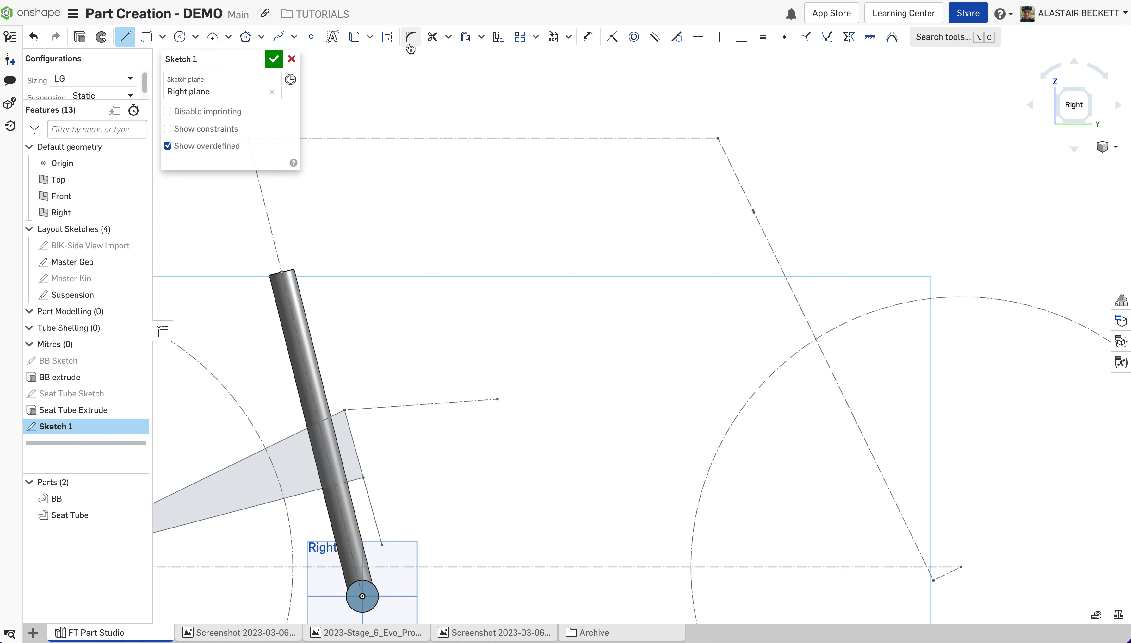
{"action": "left_click", "coordinate": [386, 39]}
{"action": "scroll", "coordinate": [786, 127], "scroll_direction": "up", "scroll_amount": 2}
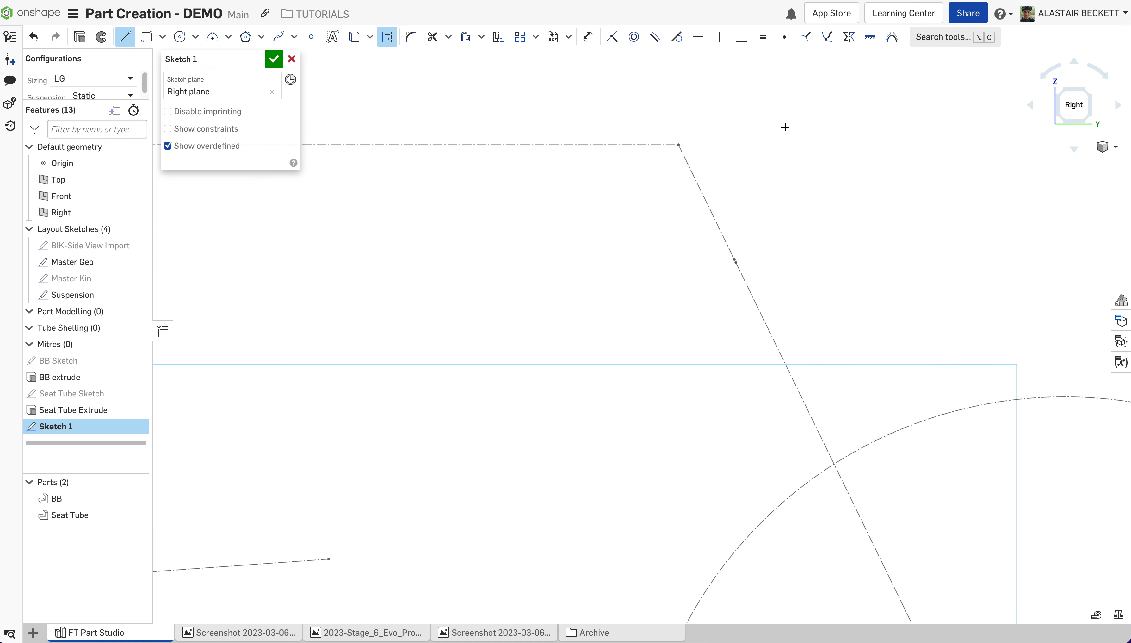
{"action": "left_click", "coordinate": [679, 144]}
{"action": "left_click", "coordinate": [720, 126]}
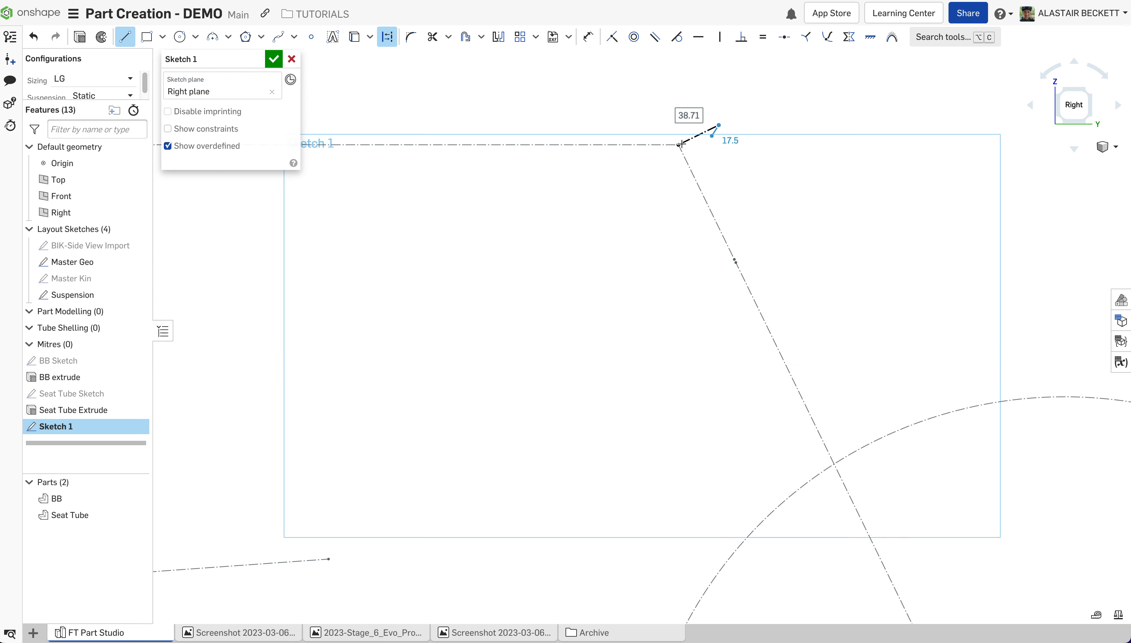
{"action": "key", "text": "Escape"}
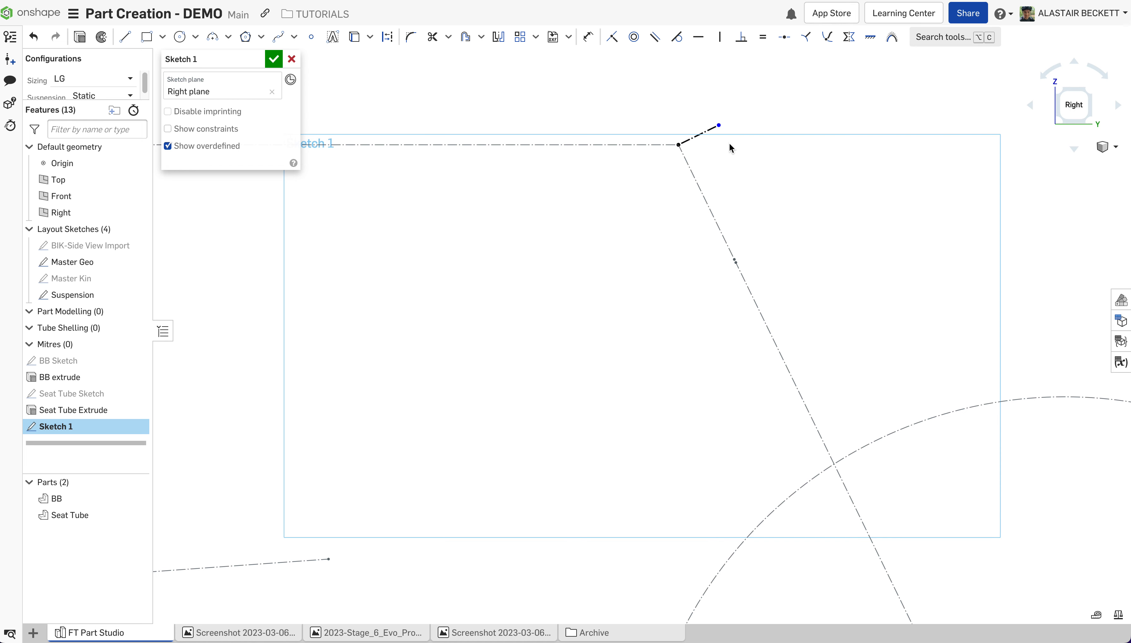
Sketch a solid line about 73 mm long sloping down from the outer end of the construction line.
{"action": "left_click", "coordinate": [125, 37]}
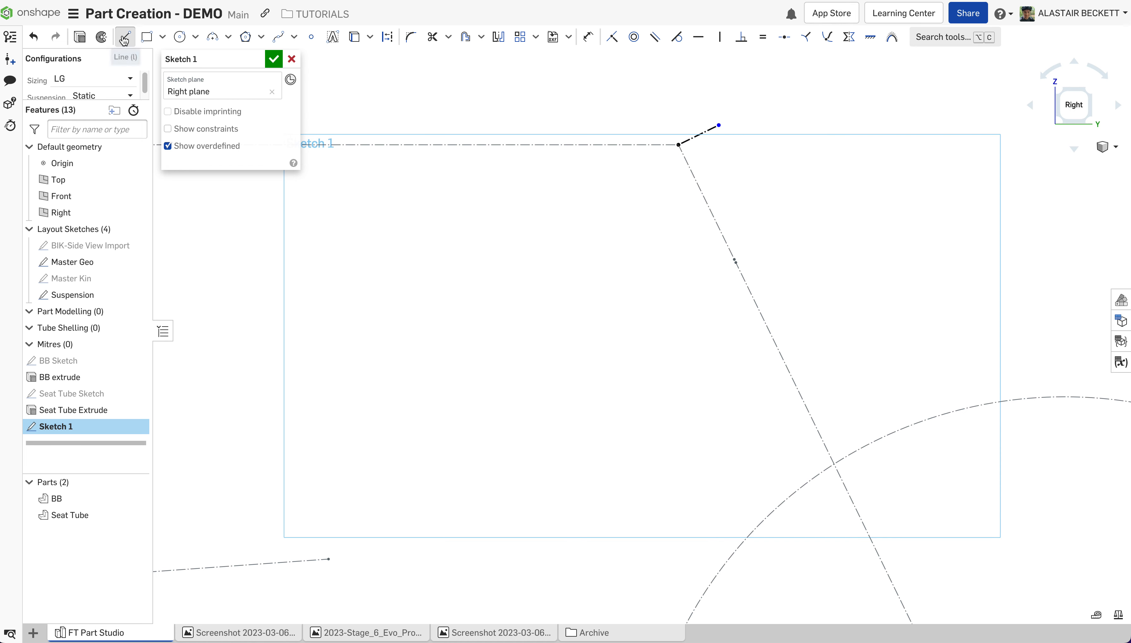
{"action": "scroll", "coordinate": [719, 125], "scroll_direction": "up", "scroll_amount": 2}
{"action": "left_click", "coordinate": [718, 125]}
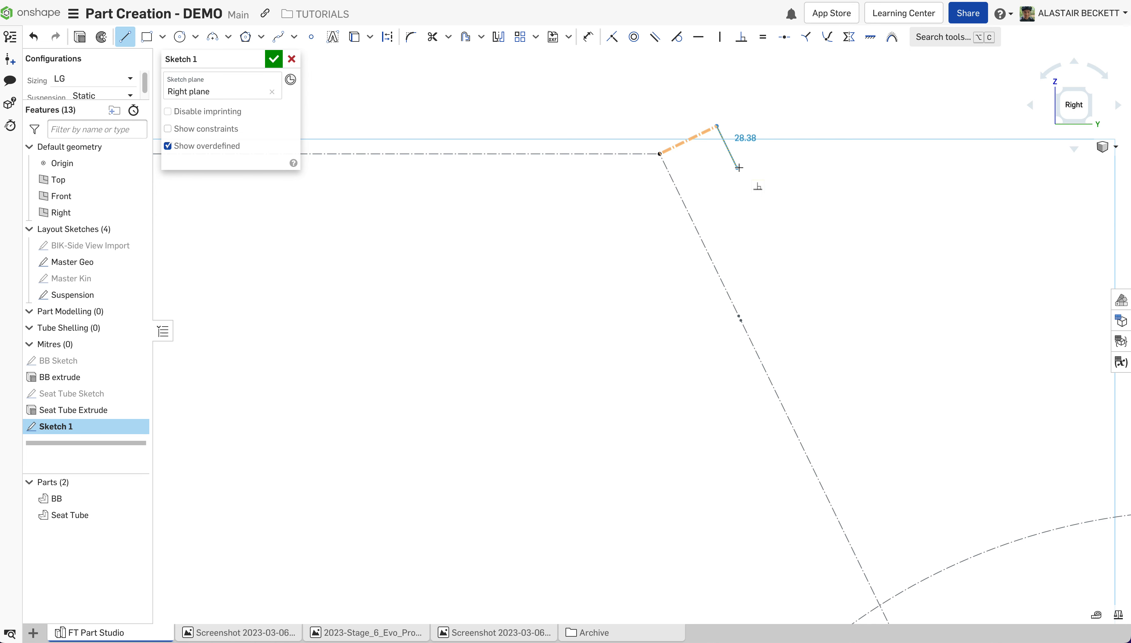
{"action": "left_click", "coordinate": [820, 185]}
{"action": "key", "text": "Escape"}
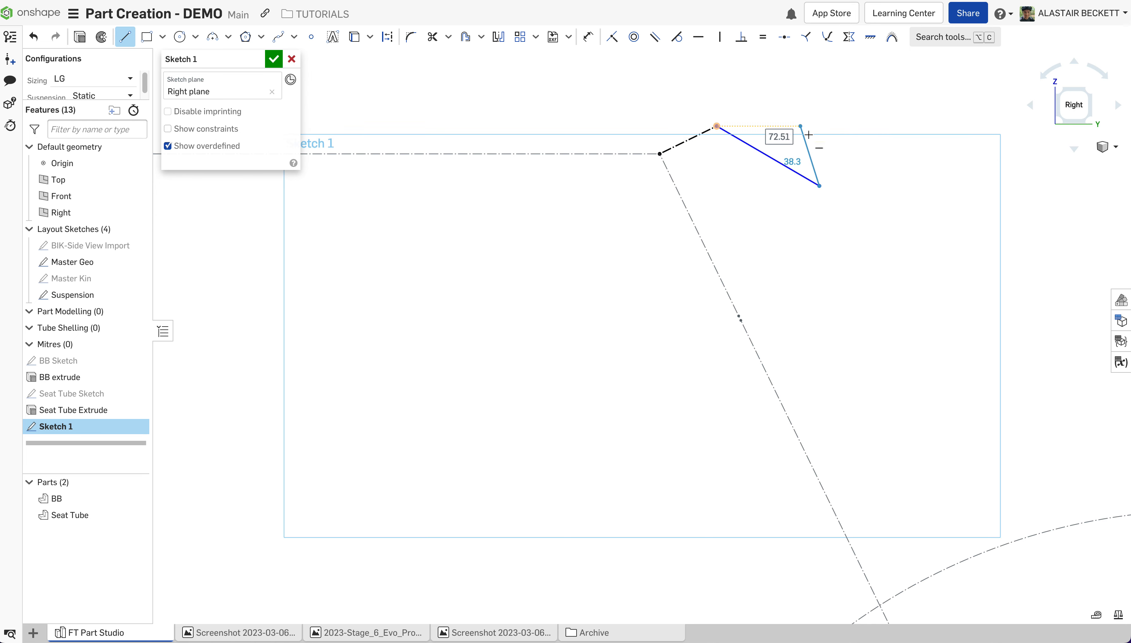
Constrain the solid line parallel to the head tube axis of the Master Geo sketch.
{"action": "left_click", "coordinate": [762, 155]}
{"action": "left_click", "coordinate": [676, 185]}
{"action": "left_click", "coordinate": [655, 37]}
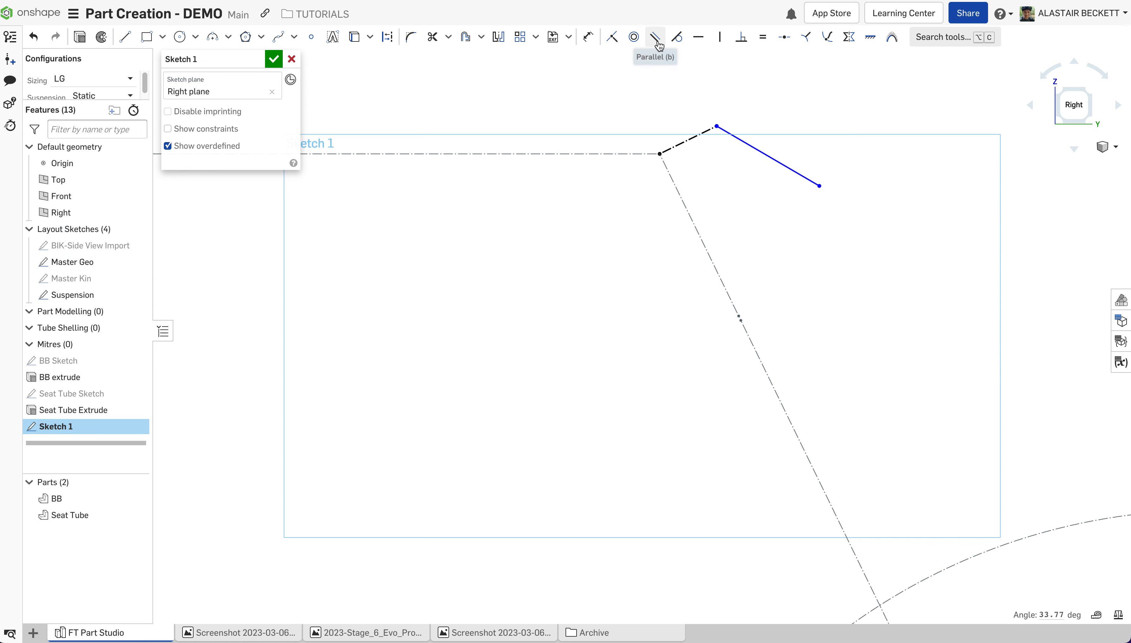
{"action": "scroll", "coordinate": [587, 141], "scroll_direction": "down", "scroll_amount": 2}
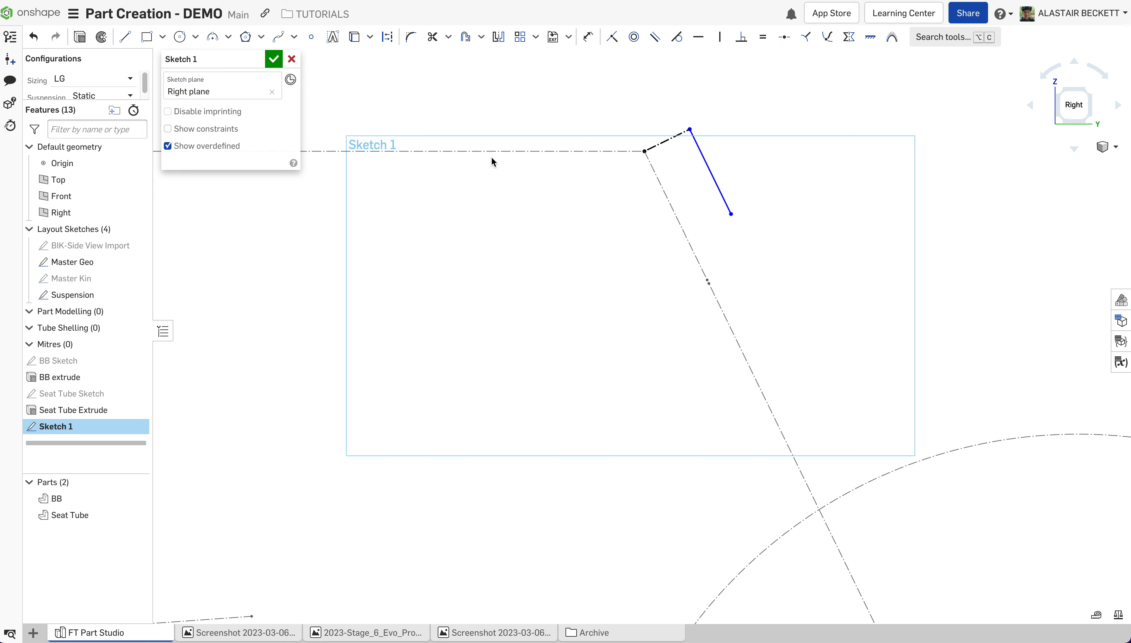
Set up the Line tool for construction geometry at the lower end of the parallel line.
{"action": "scroll", "coordinate": [492, 156], "scroll_direction": "down", "scroll_amount": 2}
{"action": "scroll", "coordinate": [684, 208], "scroll_direction": "up", "scroll_amount": 2}
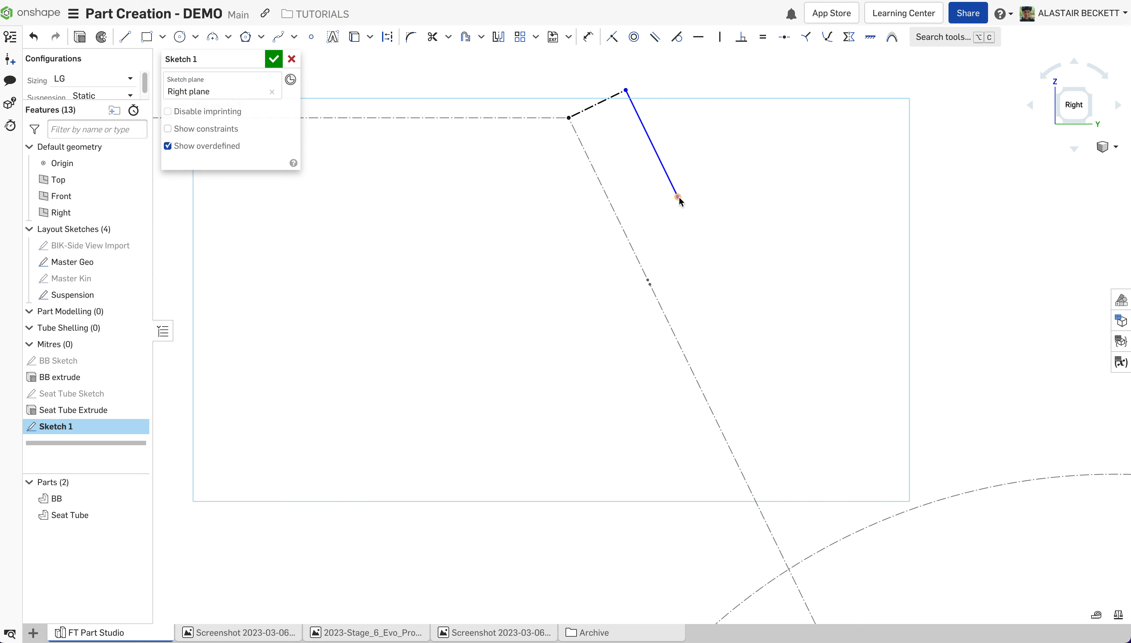
{"action": "left_click", "coordinate": [125, 37]}
{"action": "left_click", "coordinate": [385, 37]}
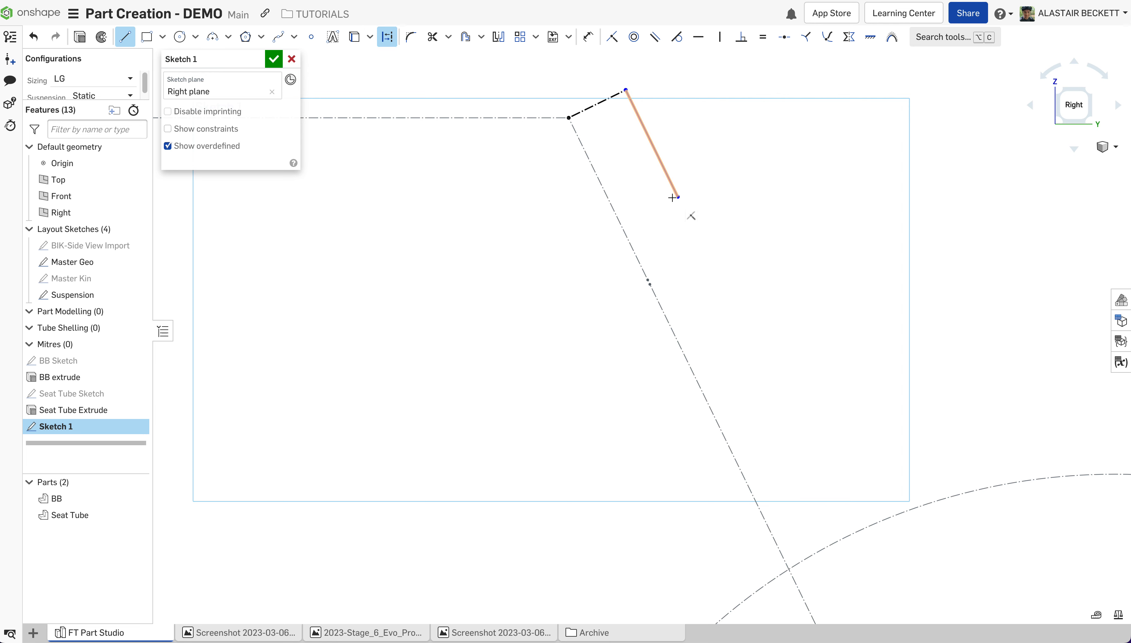
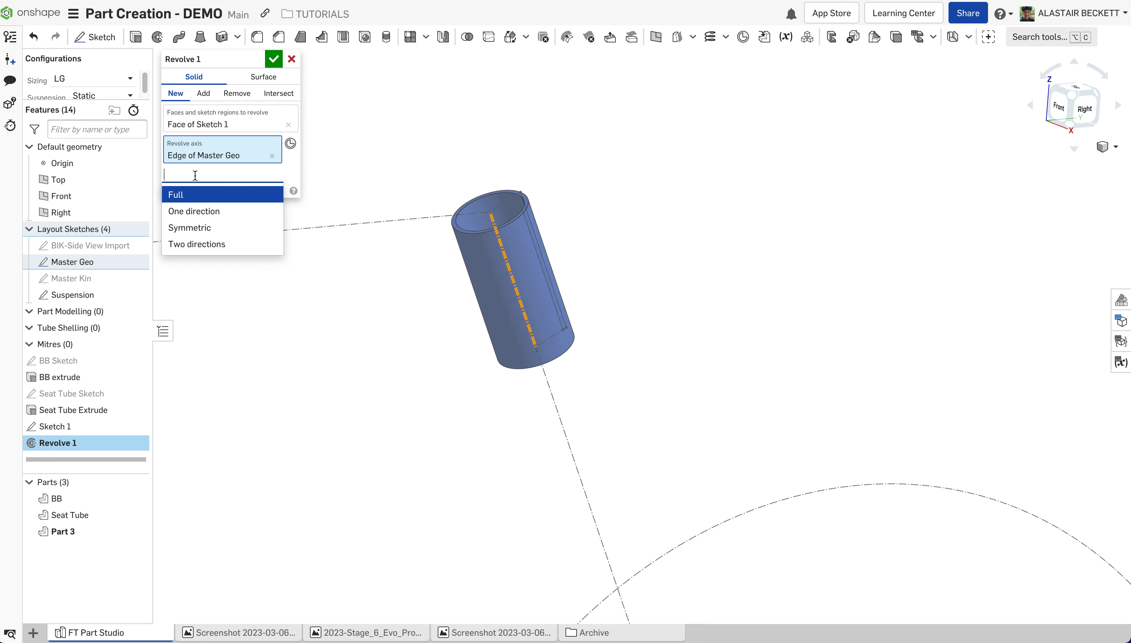
Try the One direction revolve type with a partial sweep on the head tube profile.
{"action": "left_click", "coordinate": [194, 211]}
{"action": "right_click_drag", "start_coordinate": [453, 235], "coordinate": [508, 245]}
{"action": "left_click_drag", "start_coordinate": [508, 245], "coordinate": [484, 350]}
Set the revolve type to Full and finish revolving the head tube profile around the Master Geo edge.
{"action": "left_click", "coordinate": [194, 177]}
{"action": "left_click", "coordinate": [189, 194]}
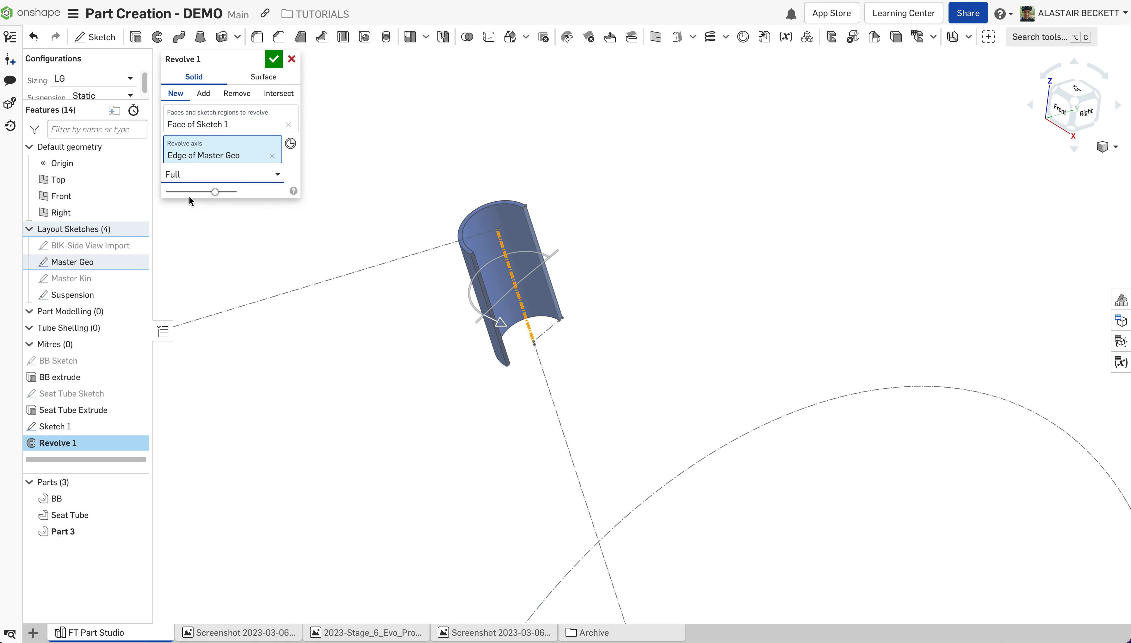
{"action": "left_click", "coordinate": [273, 59]}
{"action": "scroll", "coordinate": [494, 135], "scroll_direction": "down", "scroll_amount": 5}
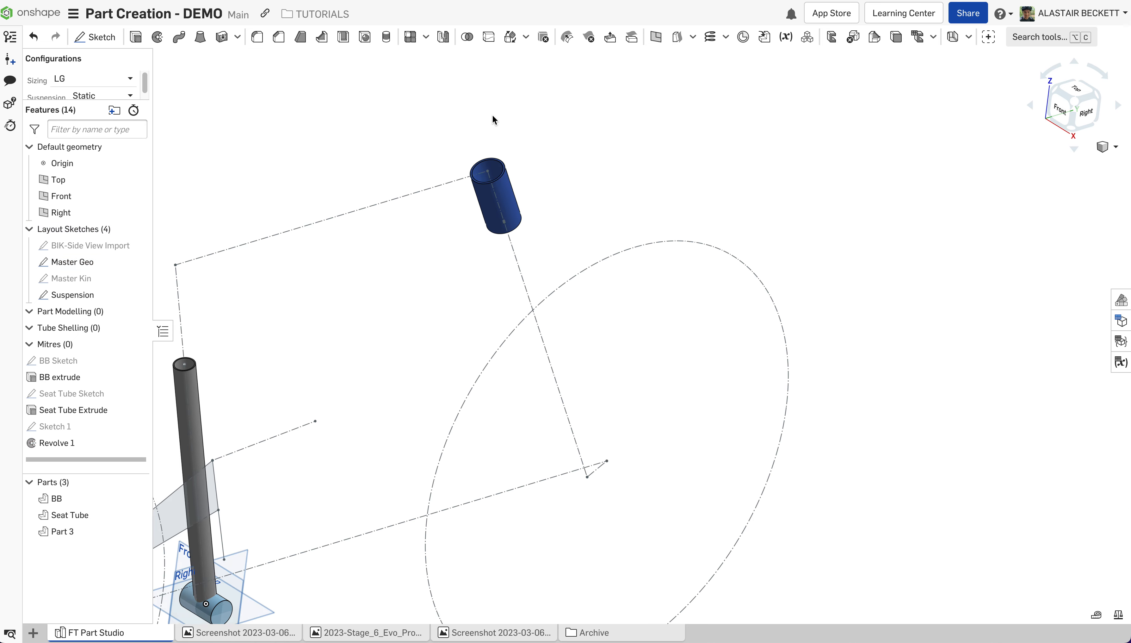
Rename Part 3, the revolved tube, as "Headtube".
{"action": "key", "text": "shift+4"}
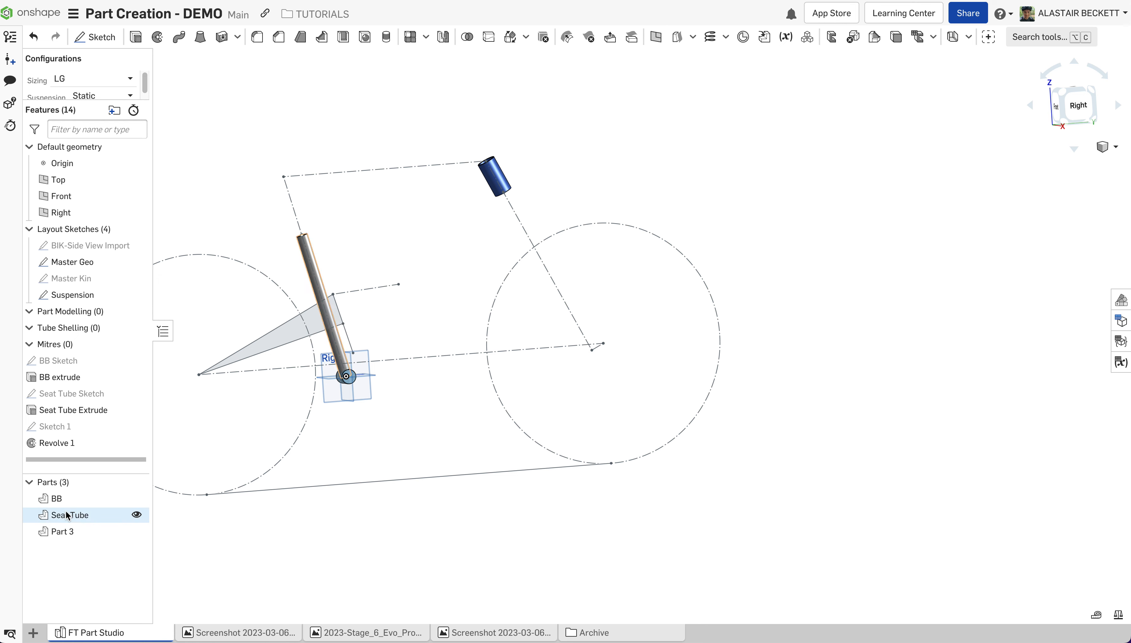
{"action": "right_click", "coordinate": [71, 540]}
{"action": "left_click", "coordinate": [135, 299]}
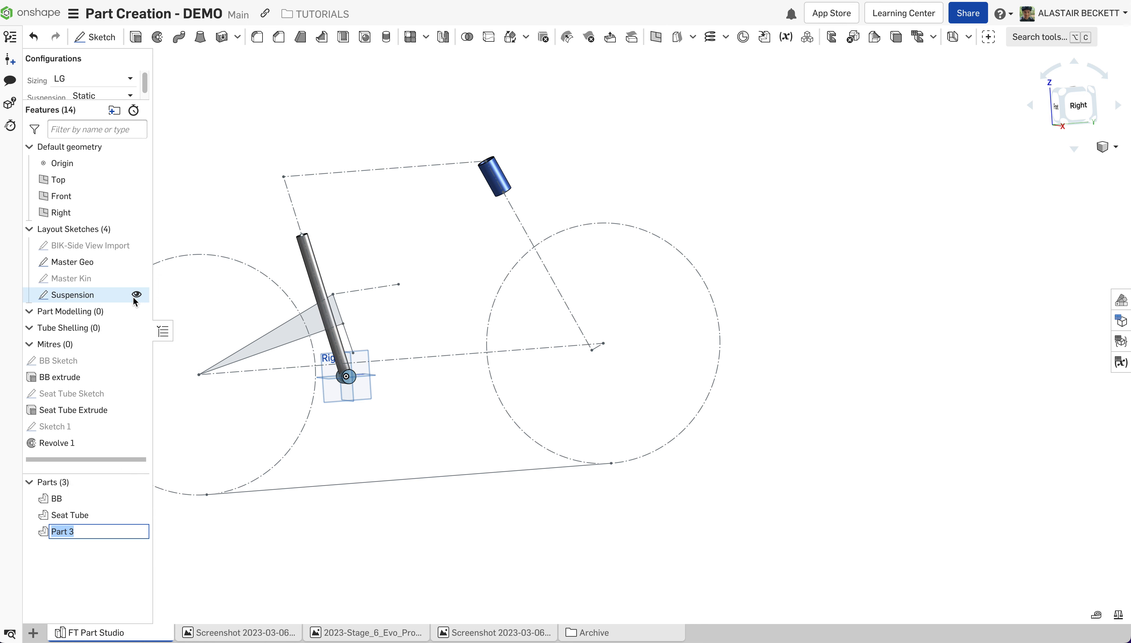
{"action": "type", "text": "Headtube"}
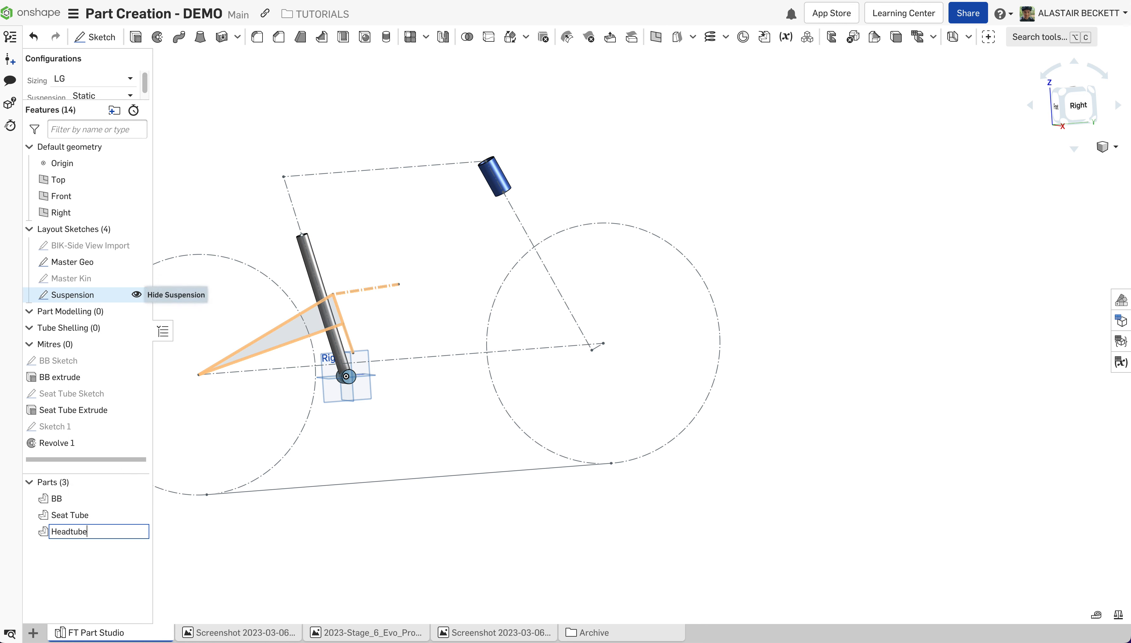
{"action": "key", "text": "Return"}
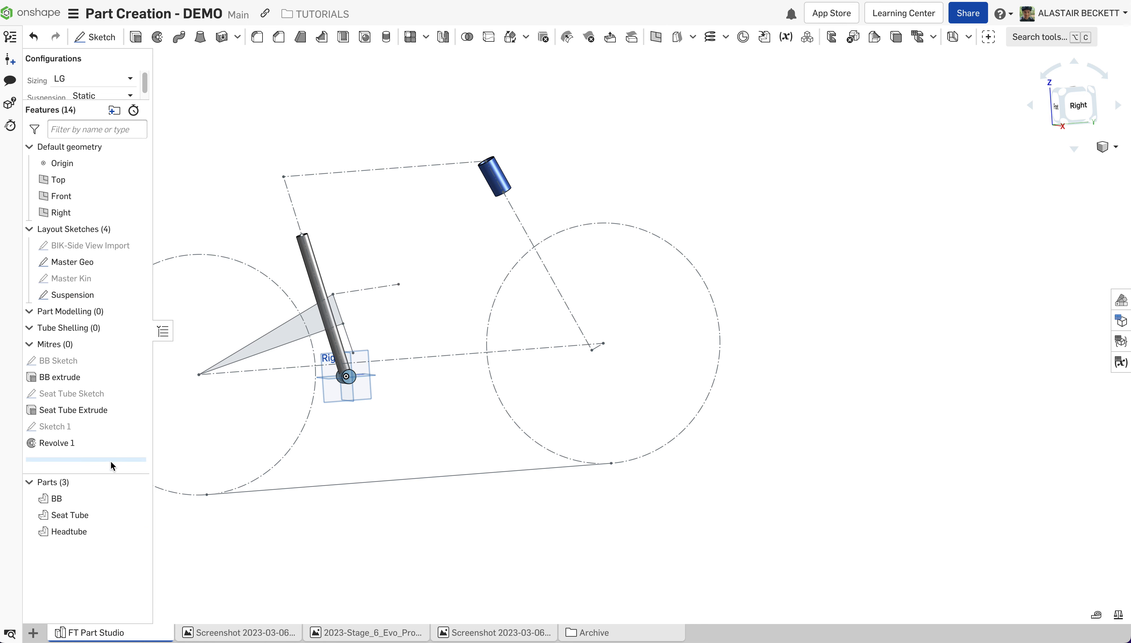
Rename Sketch 1, which holds the head tube profile, as "HT Revolve Sketch".
{"action": "right_click", "coordinate": [65, 426]}
{"action": "left_click", "coordinate": [105, 167]}
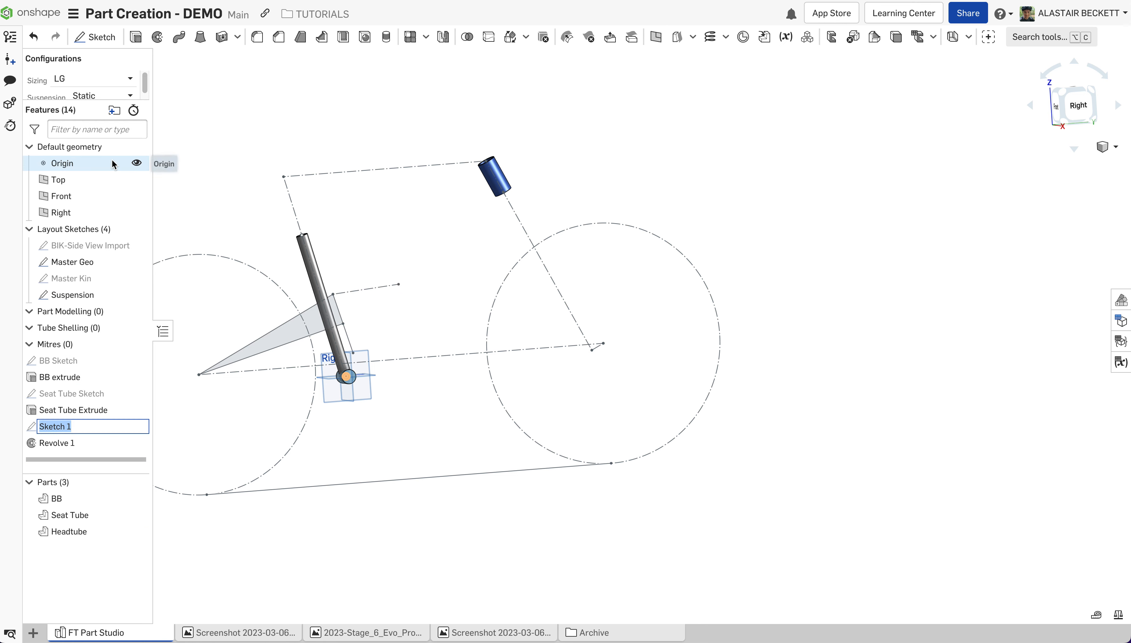
{"action": "type", "text": "HT Revolve"}
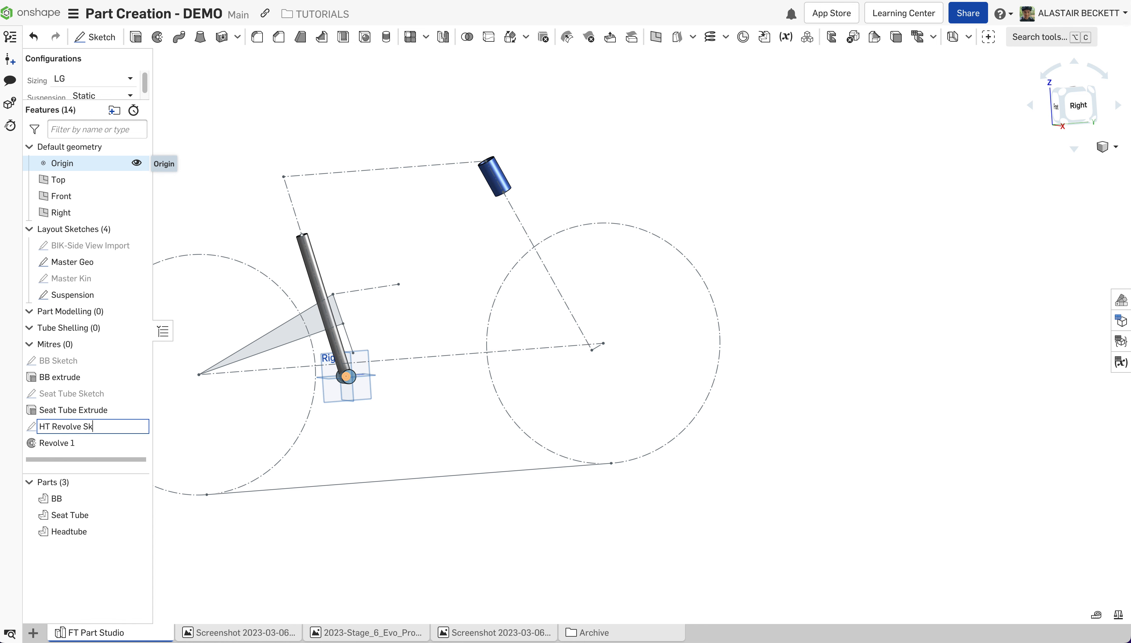
{"action": "key", "text": "Return"}
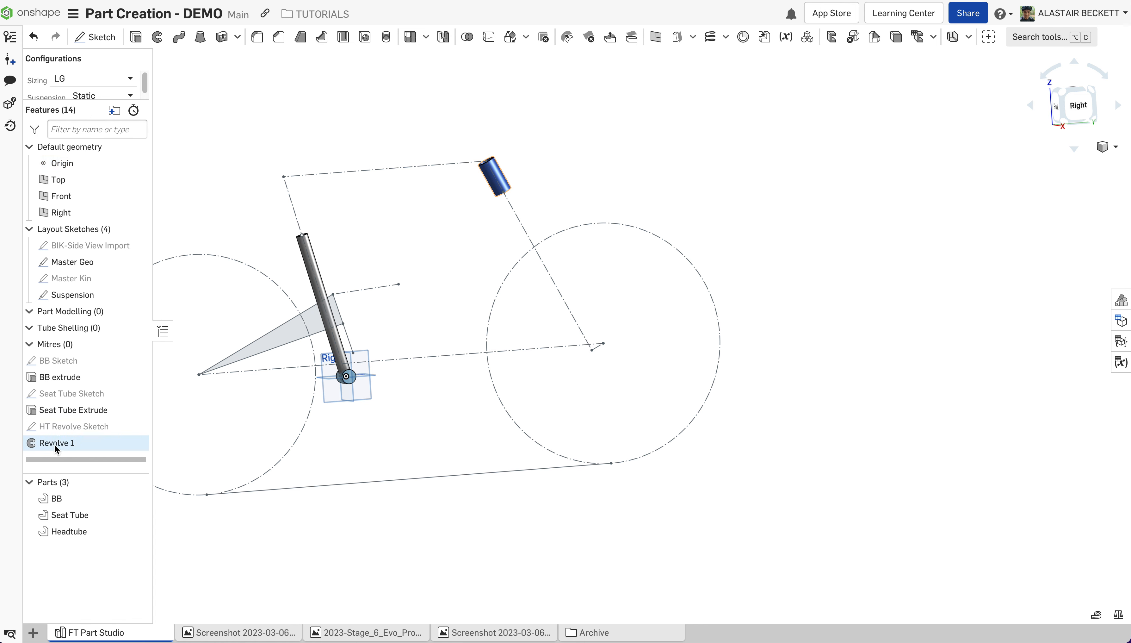
Rename the Revolve 1 feature of the head tube as "HT Revolve".
{"action": "right_click", "coordinate": [68, 444]}
{"action": "left_click", "coordinate": [108, 463]}
{"action": "type", "text": "HT Revolve"}
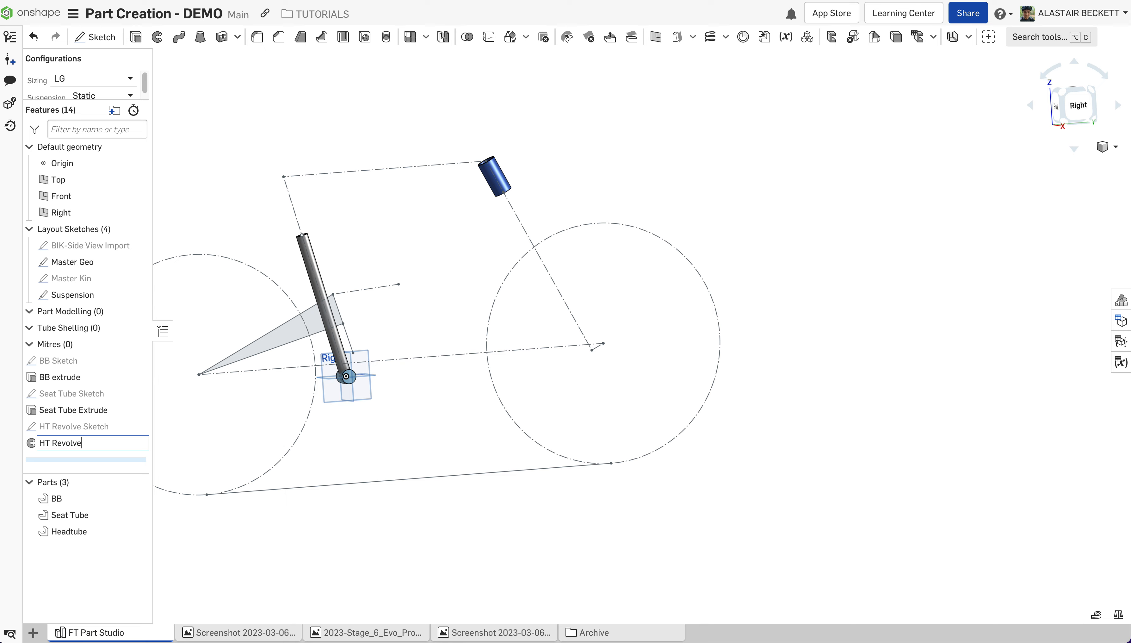
{"action": "key", "text": "Return"}
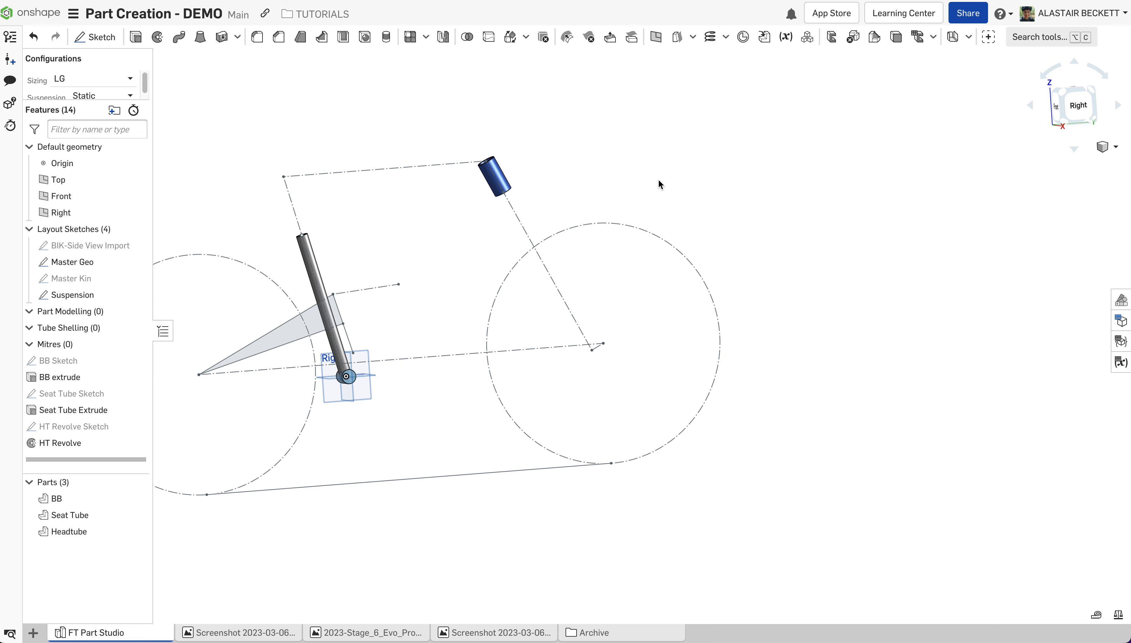
Show the hidden BIK-Side View Import sketch to compare the modelled tubes with the bike photo from the right side.
{"action": "left_click", "coordinate": [1080, 118]}
{"action": "left_click", "coordinate": [1079, 113]}
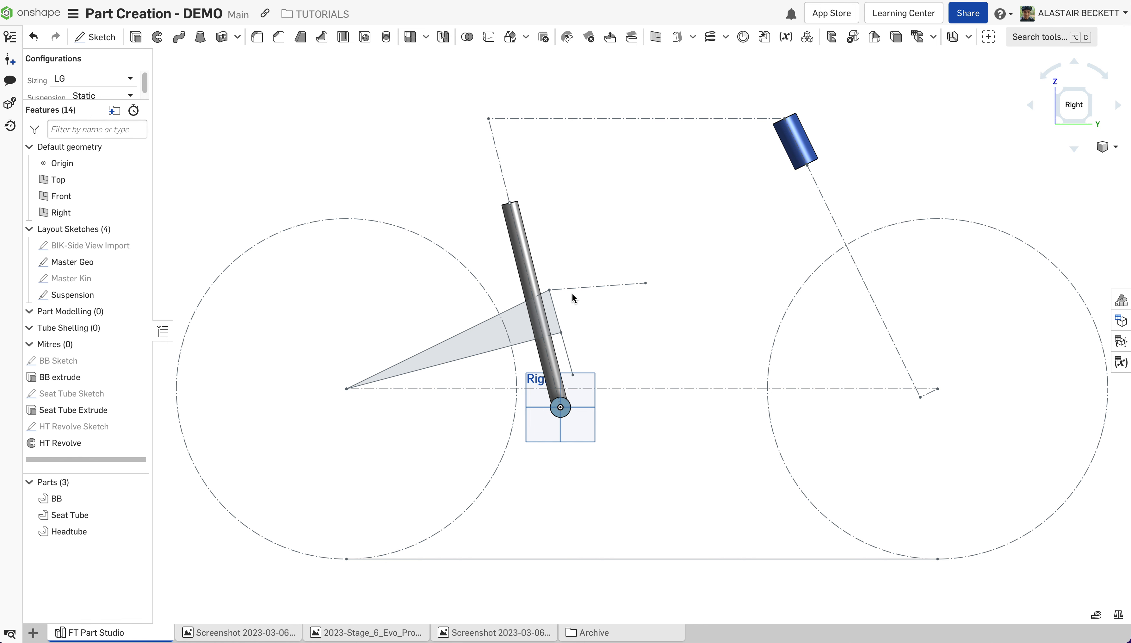
{"action": "scroll", "coordinate": [315, 386], "scroll_direction": "down", "scroll_amount": 2}
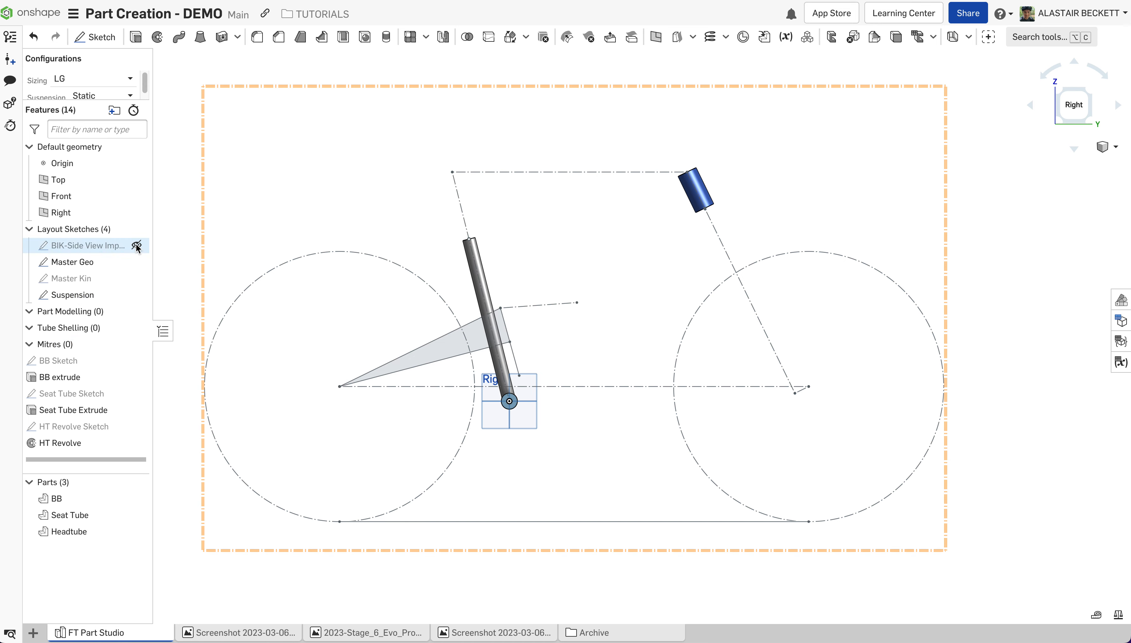
{"action": "left_click", "coordinate": [136, 245]}
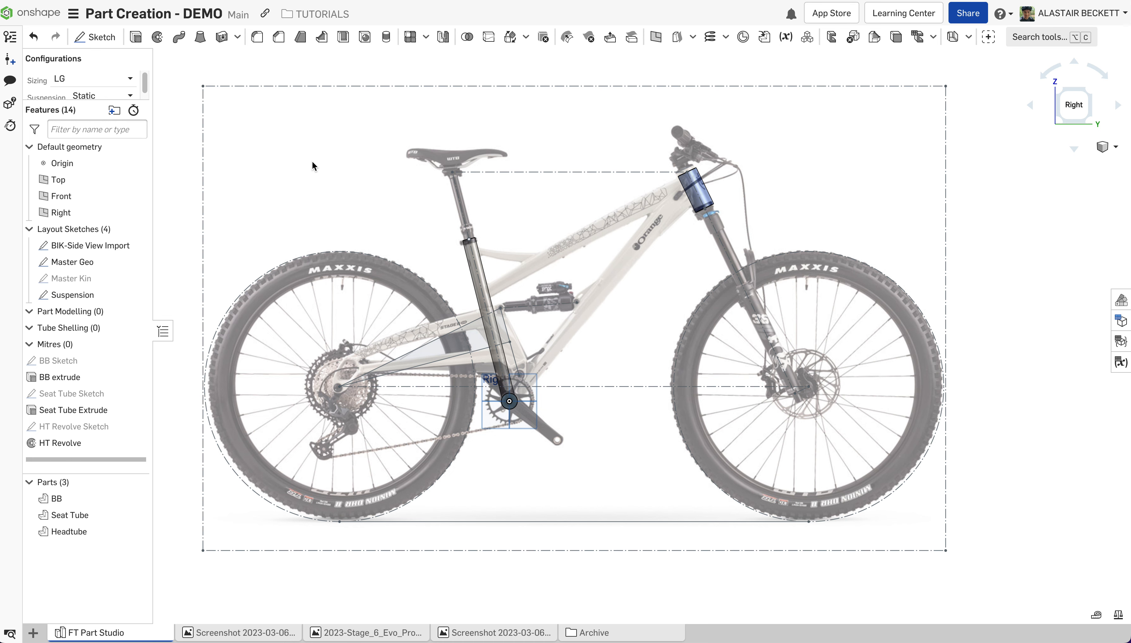
{"action": "scroll", "coordinate": [517, 254], "scroll_direction": "down", "scroll_amount": 2}
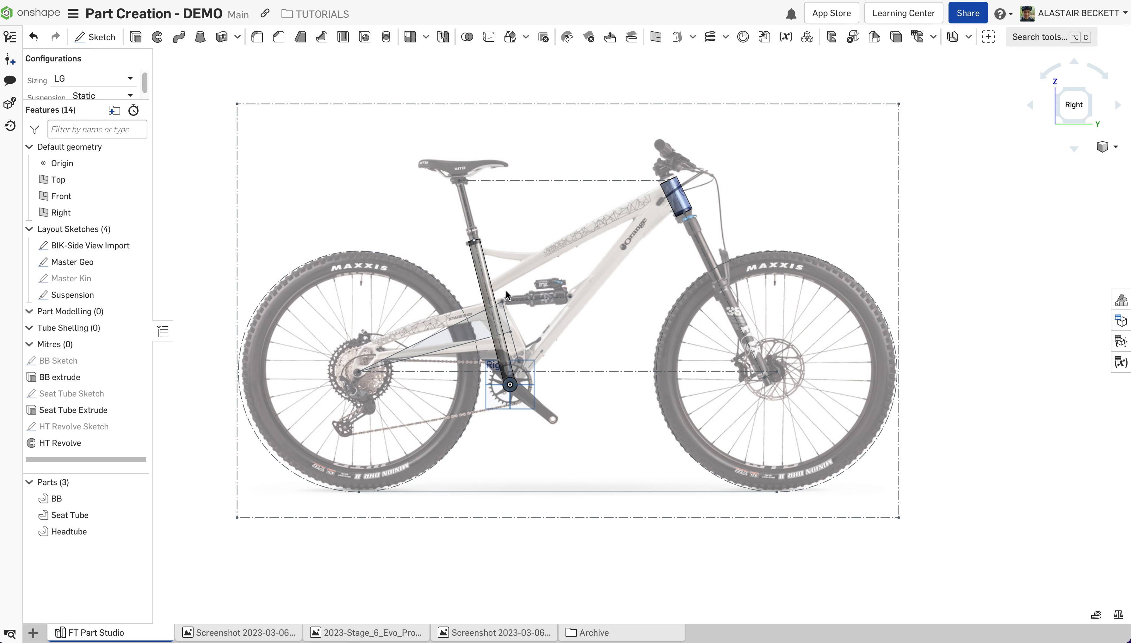
{"action": "scroll", "coordinate": [604, 291], "scroll_direction": "up", "scroll_amount": 1}
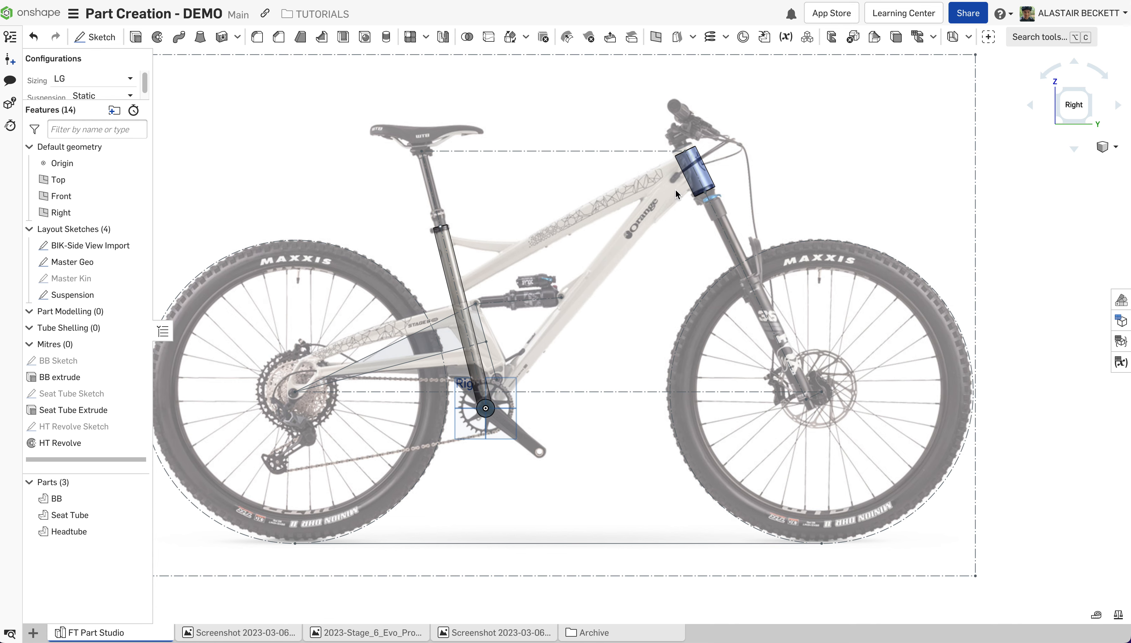
{"action": "scroll", "coordinate": [637, 222], "scroll_direction": "up", "scroll_amount": 2}
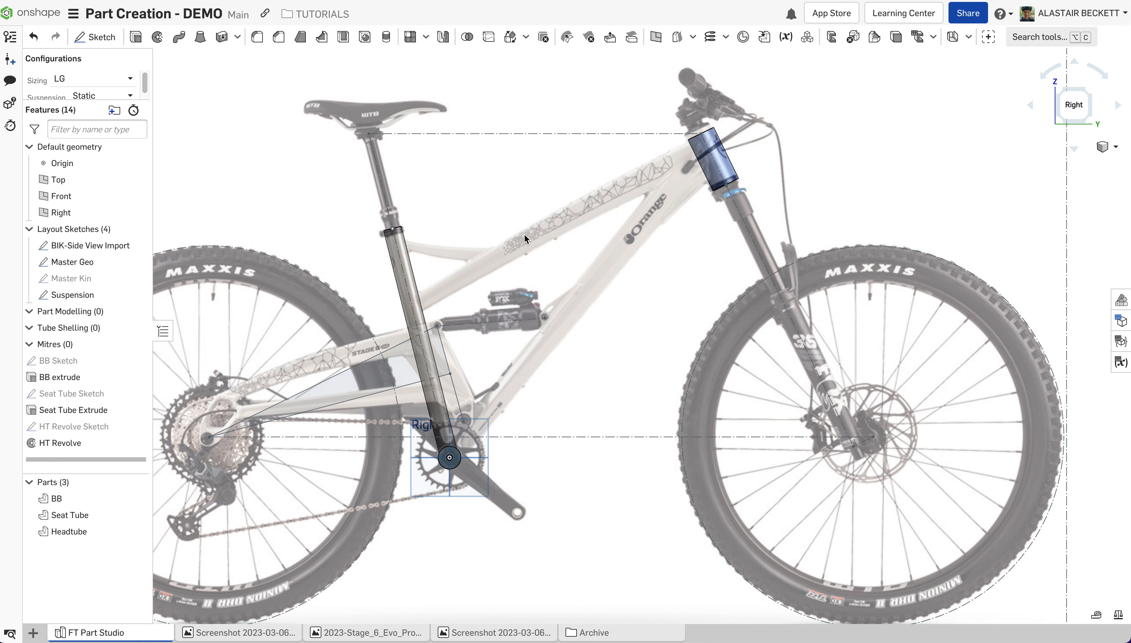
Start a new sketch on the Right plane.
{"action": "scroll", "coordinate": [615, 233], "scroll_direction": "down", "scroll_amount": 2}
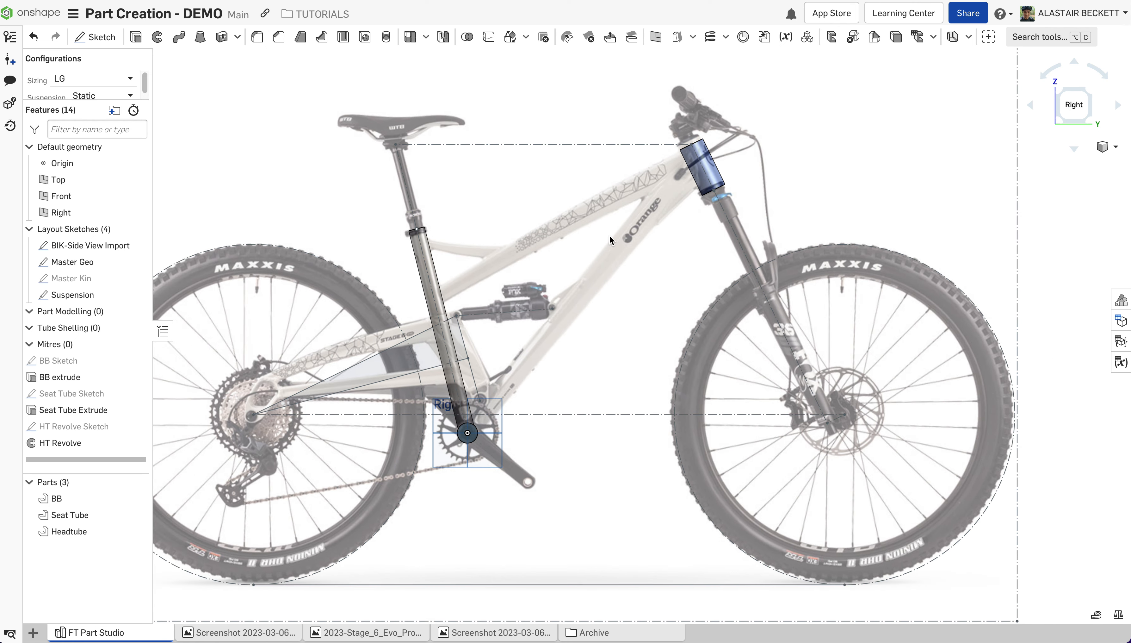
{"action": "scroll", "coordinate": [586, 167], "scroll_direction": "up", "scroll_amount": 1}
{"action": "scroll", "coordinate": [573, 210], "scroll_direction": "down", "scroll_amount": 1}
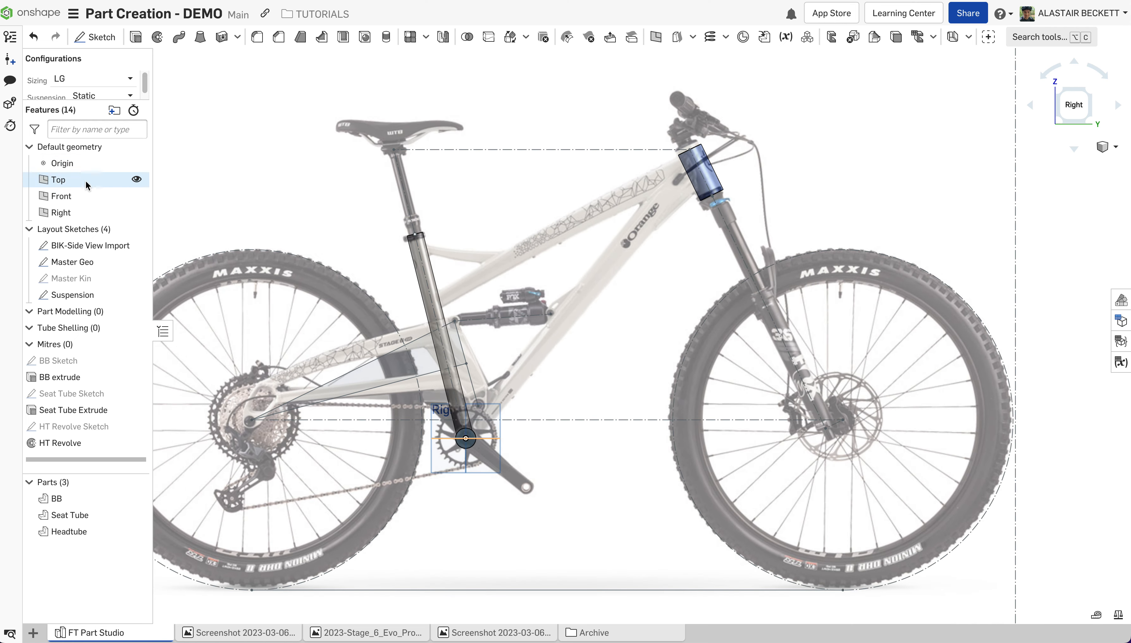
{"action": "left_click", "coordinate": [106, 40]}
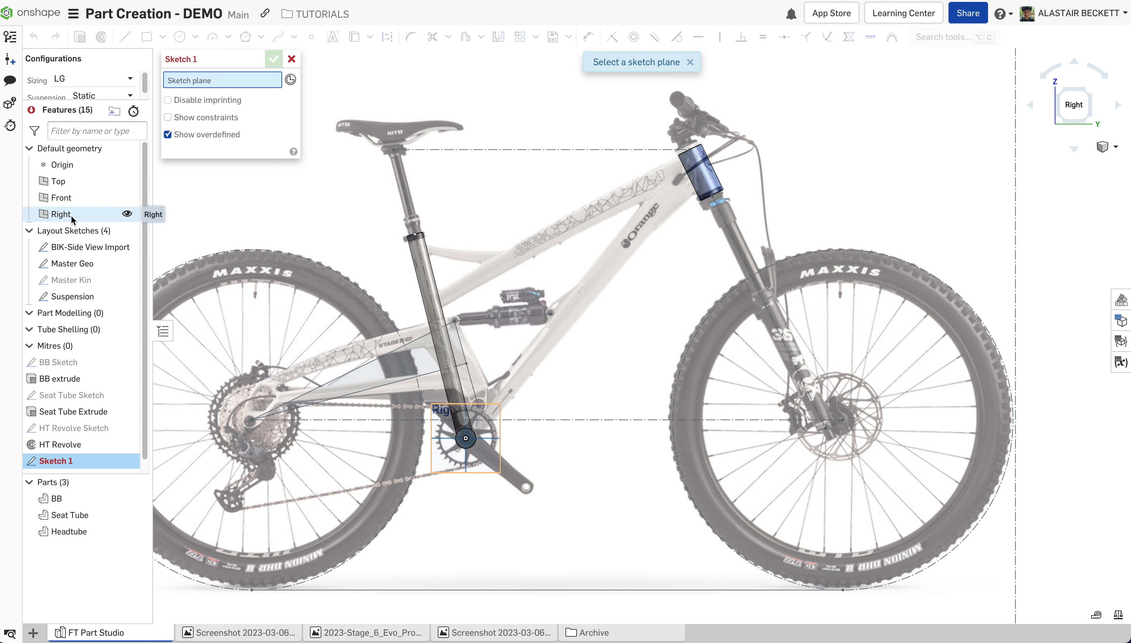
{"action": "left_click", "coordinate": [61, 214]}
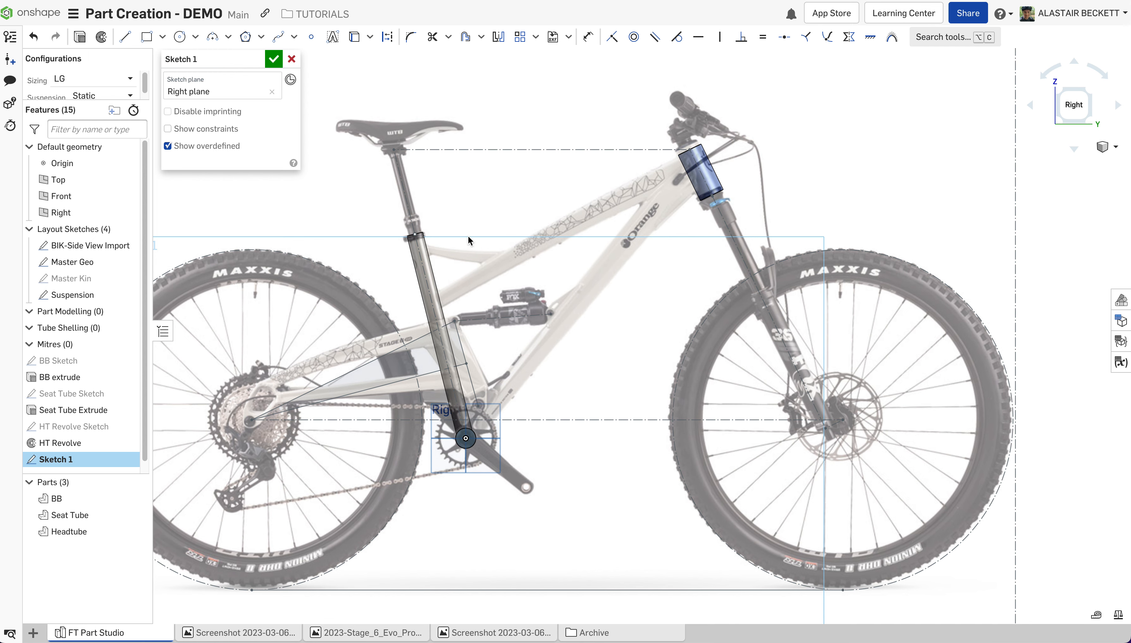
Draw a Bezier curve along the top tube in the photo, from the seat tube's centreline to the head tube's centreline.
{"action": "left_click", "coordinate": [279, 37]}
{"action": "scroll", "coordinate": [449, 300], "scroll_direction": "up", "scroll_amount": 3}
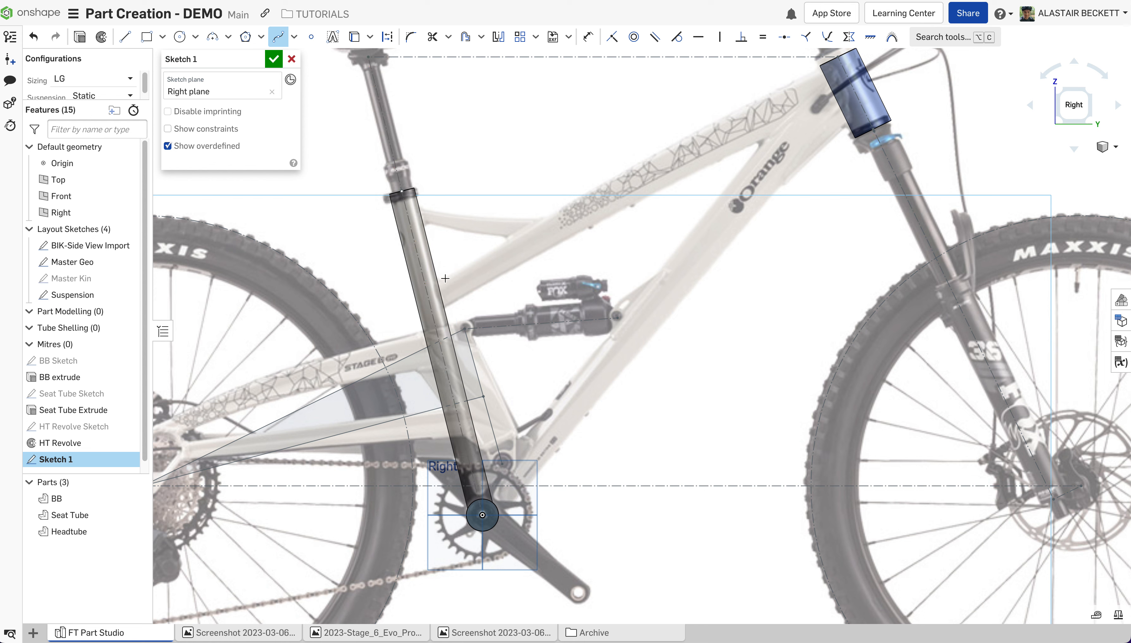
{"action": "left_click", "coordinate": [431, 302]}
{"action": "scroll", "coordinate": [431, 301], "scroll_direction": "down", "scroll_amount": 1}
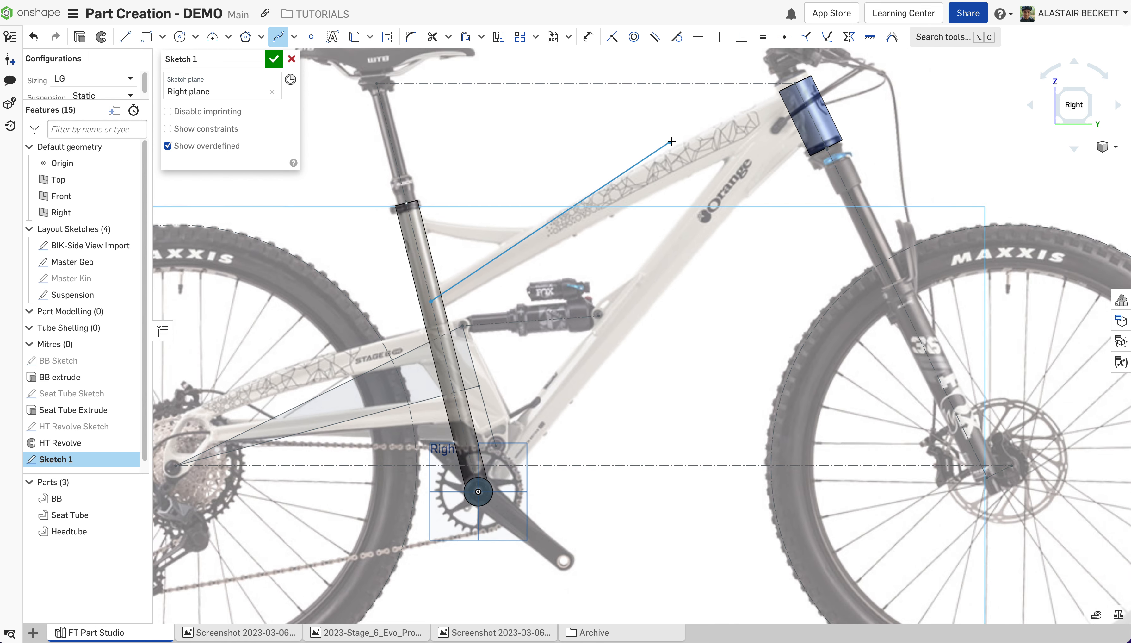
{"action": "double_click", "coordinate": [803, 103]}
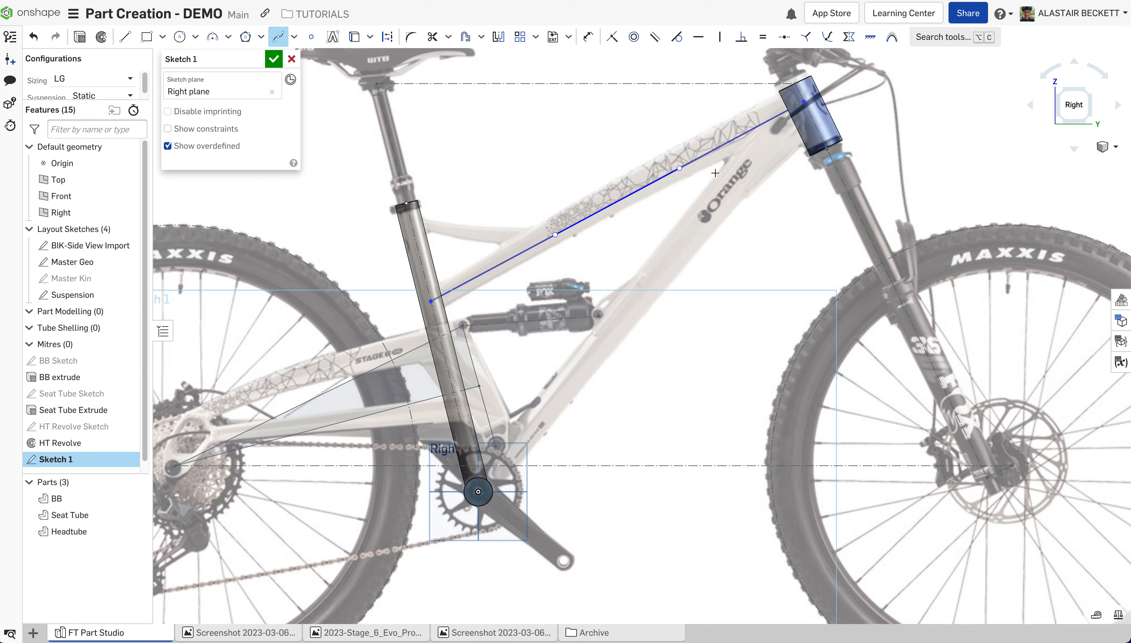
{"action": "key", "text": "Escape"}
Shape the curve to follow the top tube in the photo by moving its two intermediate control points.
{"action": "left_click_drag", "start_coordinate": [679, 168], "coordinate": [668, 160]}
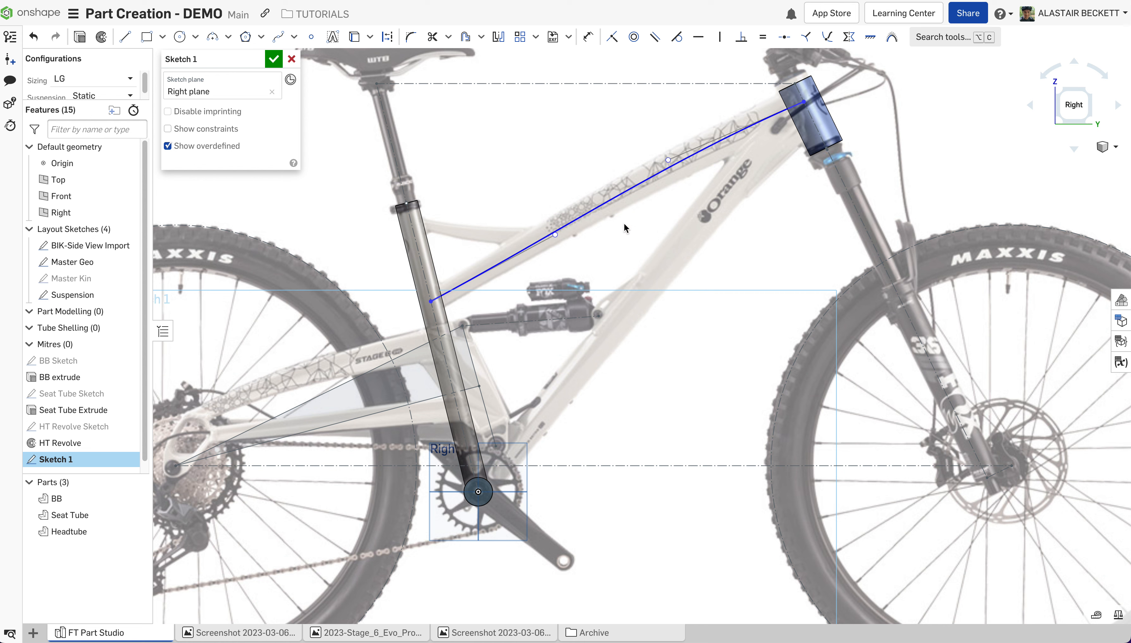
{"action": "left_click_drag", "start_coordinate": [555, 235], "coordinate": [511, 254]}
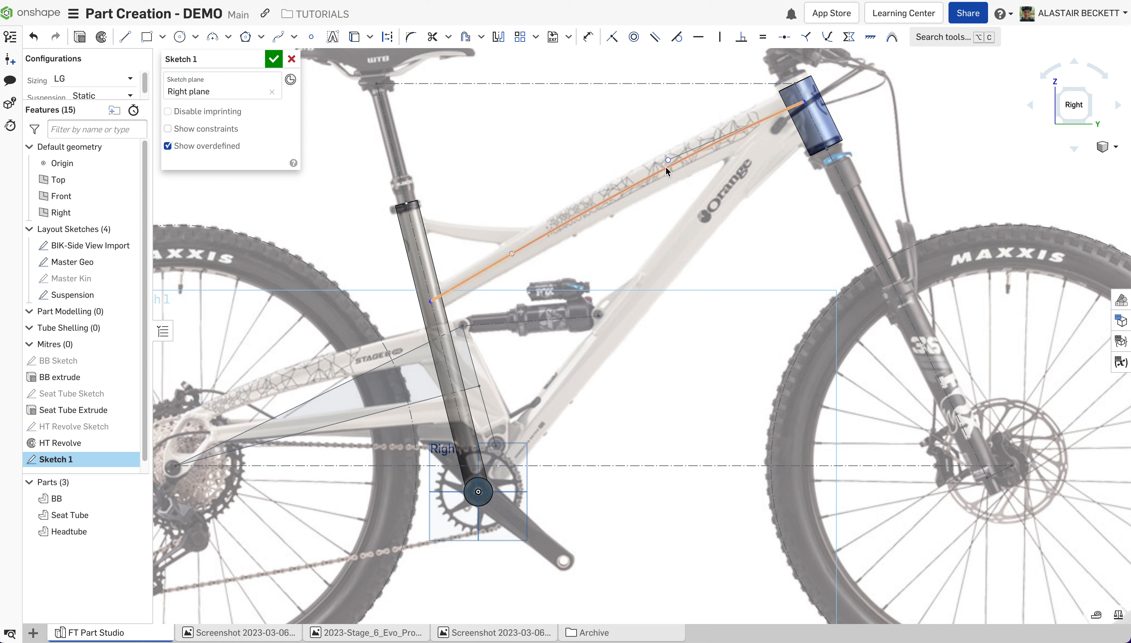
{"action": "left_click_drag", "start_coordinate": [665, 166], "coordinate": [693, 148]}
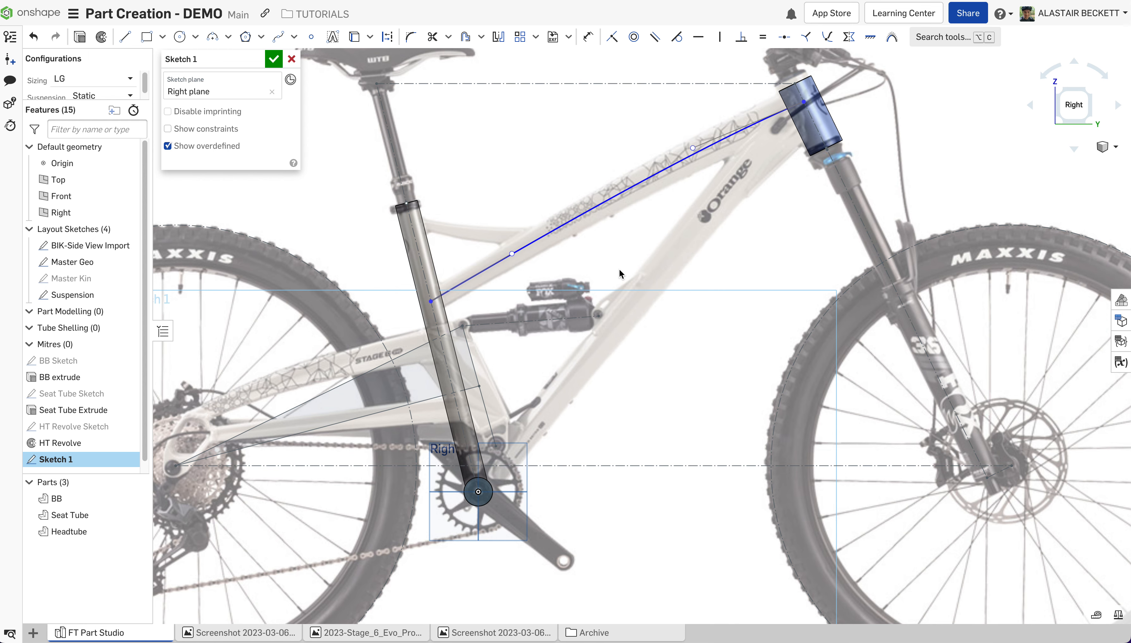
Draw a construction line about 48 mm long from the curve's lower end, extending rearward past the seat tube.
{"action": "scroll", "coordinate": [631, 269], "scroll_direction": "down", "scroll_amount": 2}
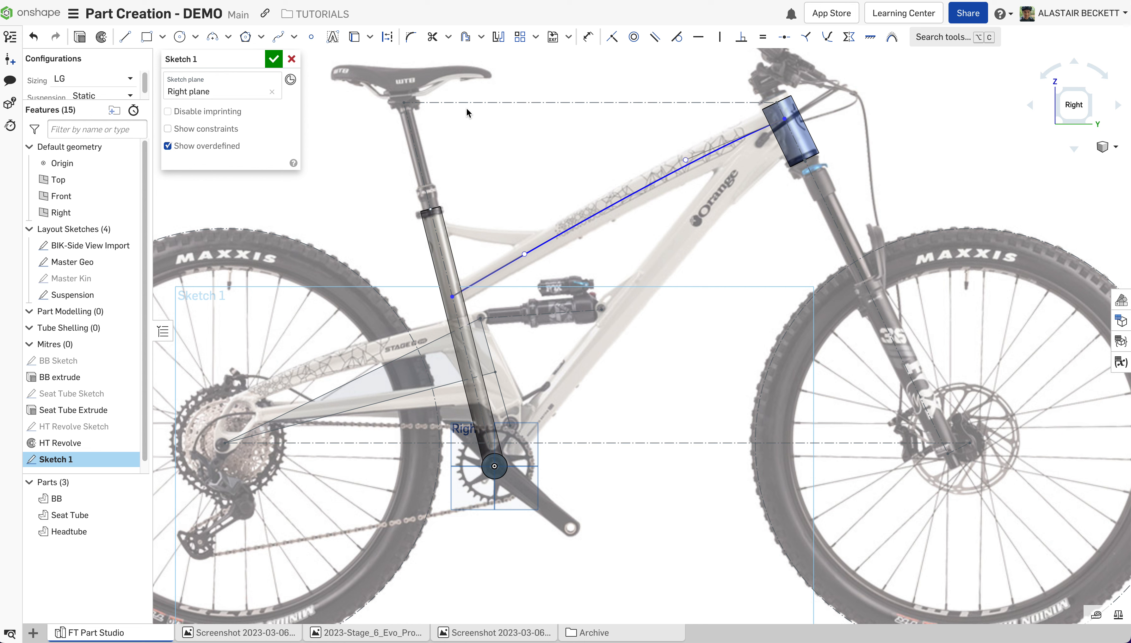
{"action": "left_click", "coordinate": [124, 37]}
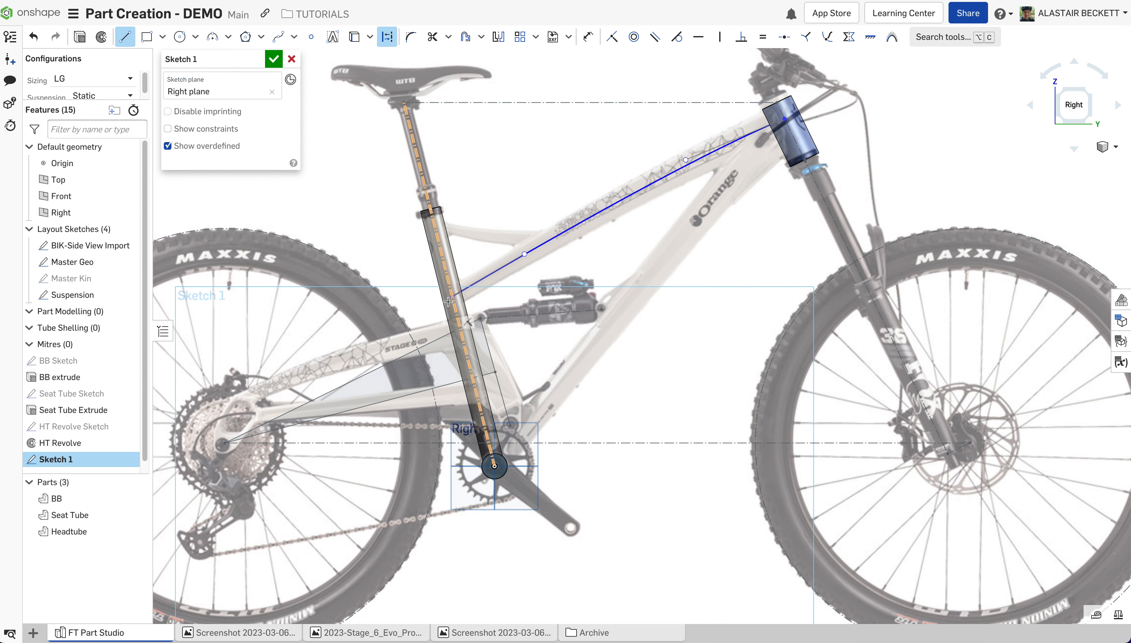
{"action": "scroll", "coordinate": [451, 304], "scroll_direction": "up", "scroll_amount": 1}
{"action": "scroll", "coordinate": [451, 303], "scroll_direction": "up", "scroll_amount": 1}
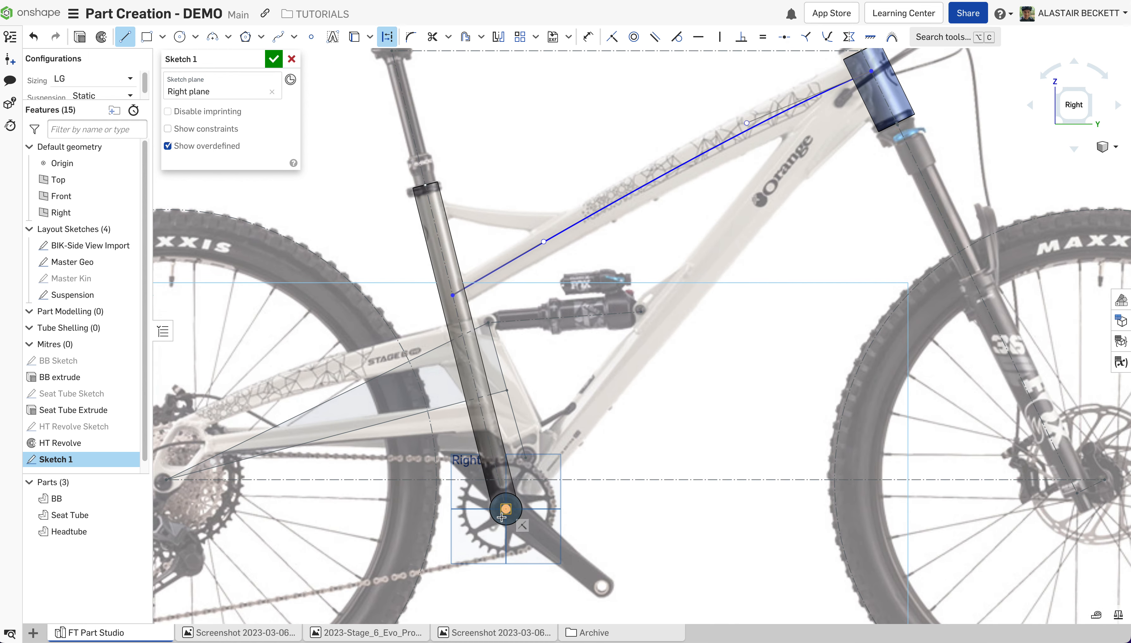
{"action": "scroll", "coordinate": [452, 294], "scroll_direction": "up", "scroll_amount": 1}
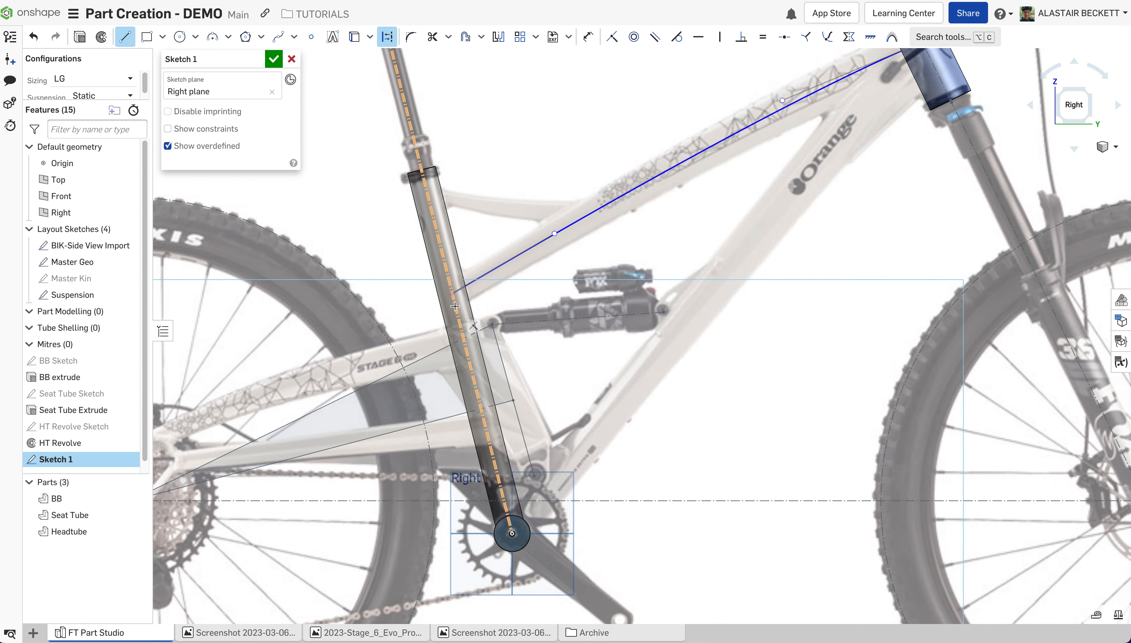
{"action": "left_click", "coordinate": [453, 295]}
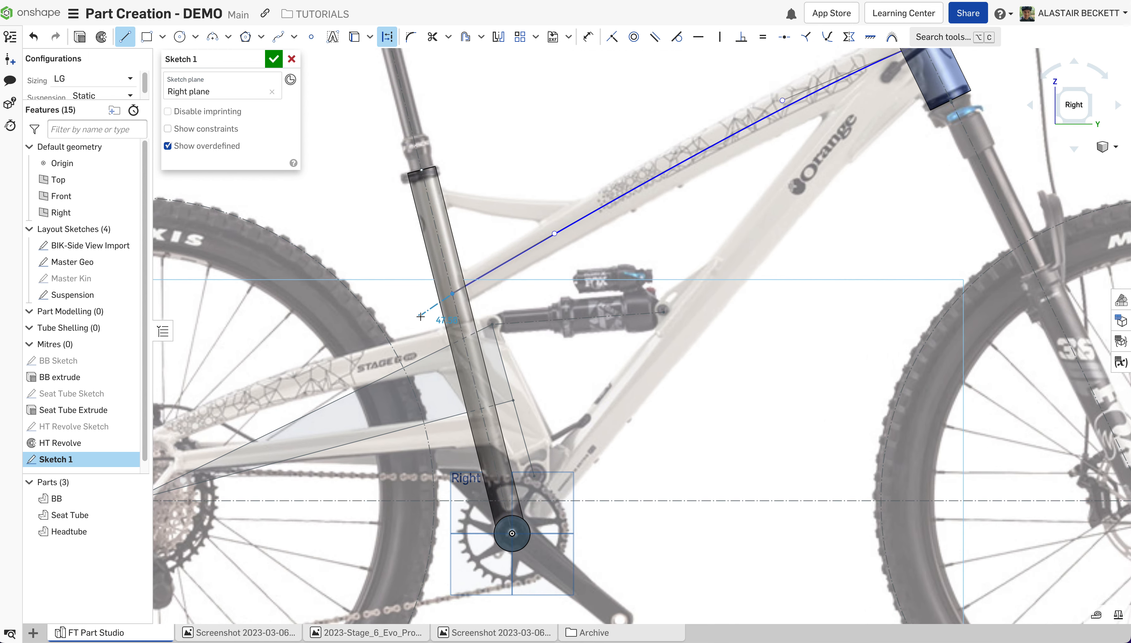
{"action": "left_click", "coordinate": [420, 315]}
{"action": "key", "text": "Escape"}
{"action": "scroll", "coordinate": [443, 311], "scroll_direction": "up", "scroll_amount": 2}
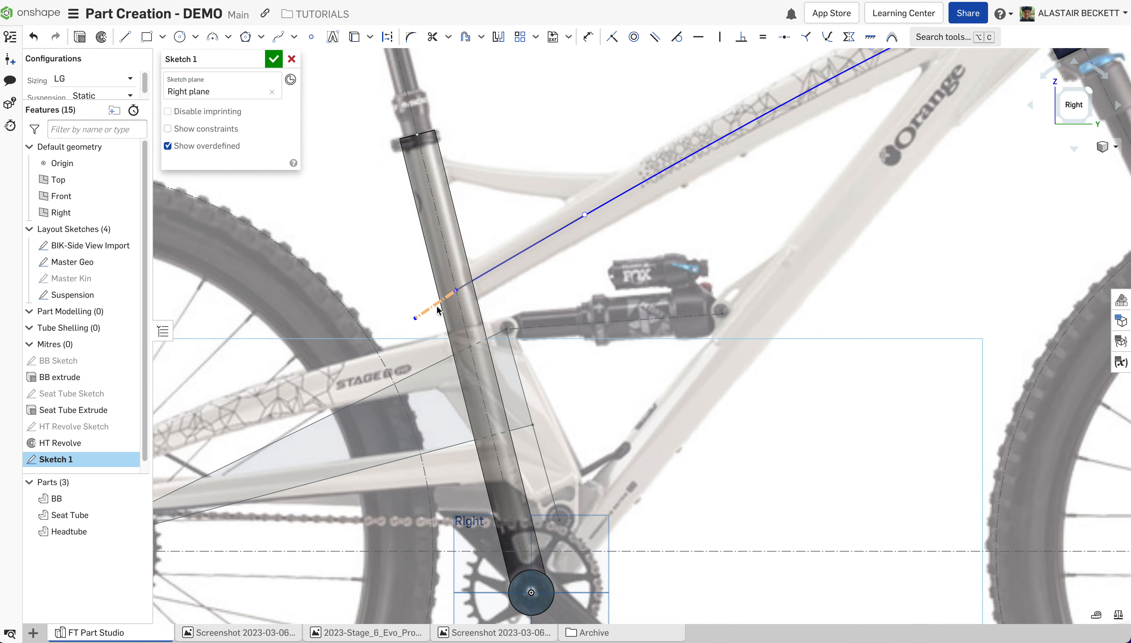
Make the construction line at the seat tube tangent to the top tube curve.
{"action": "left_click", "coordinate": [437, 308]}
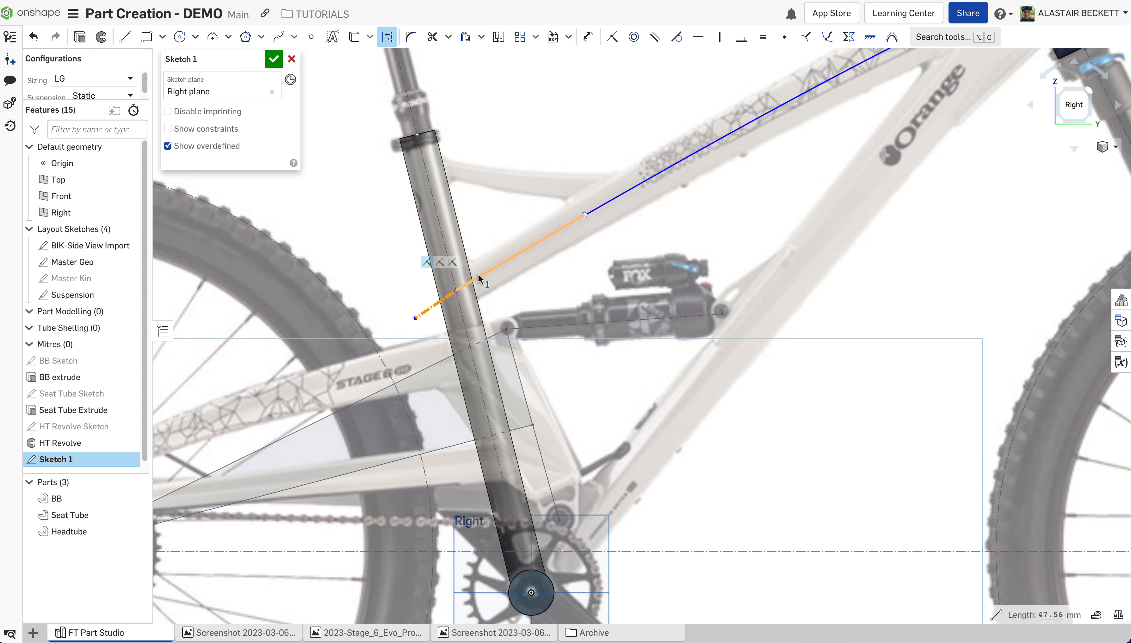
{"action": "left_click", "coordinate": [622, 198]}
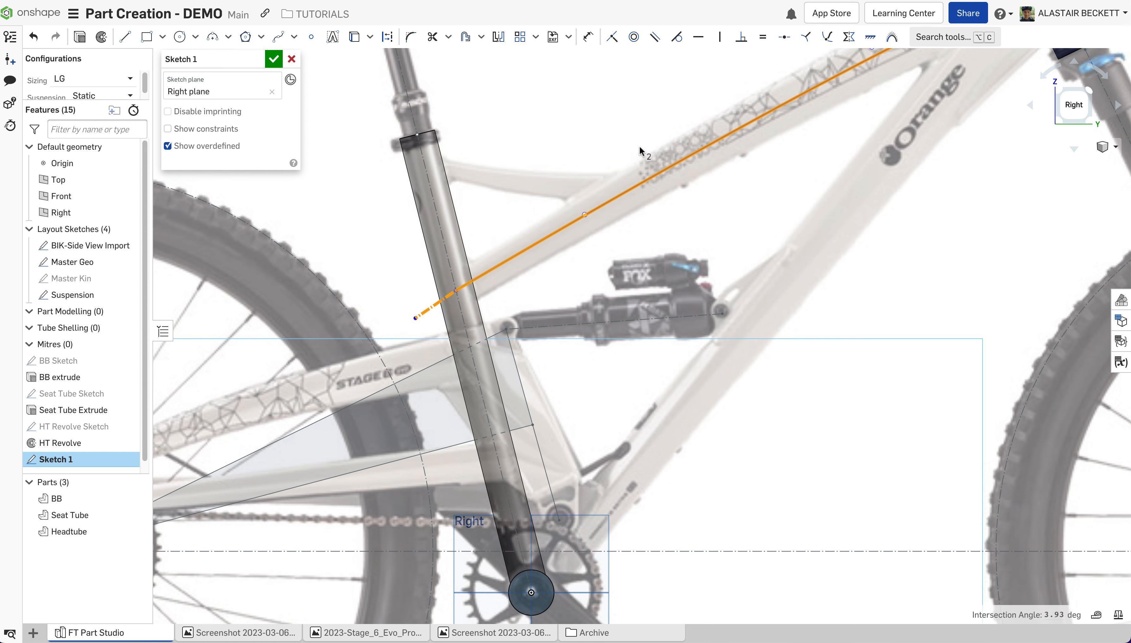
{"action": "left_click", "coordinate": [677, 37]}
{"action": "scroll", "coordinate": [494, 278], "scroll_direction": "down", "scroll_amount": 3}
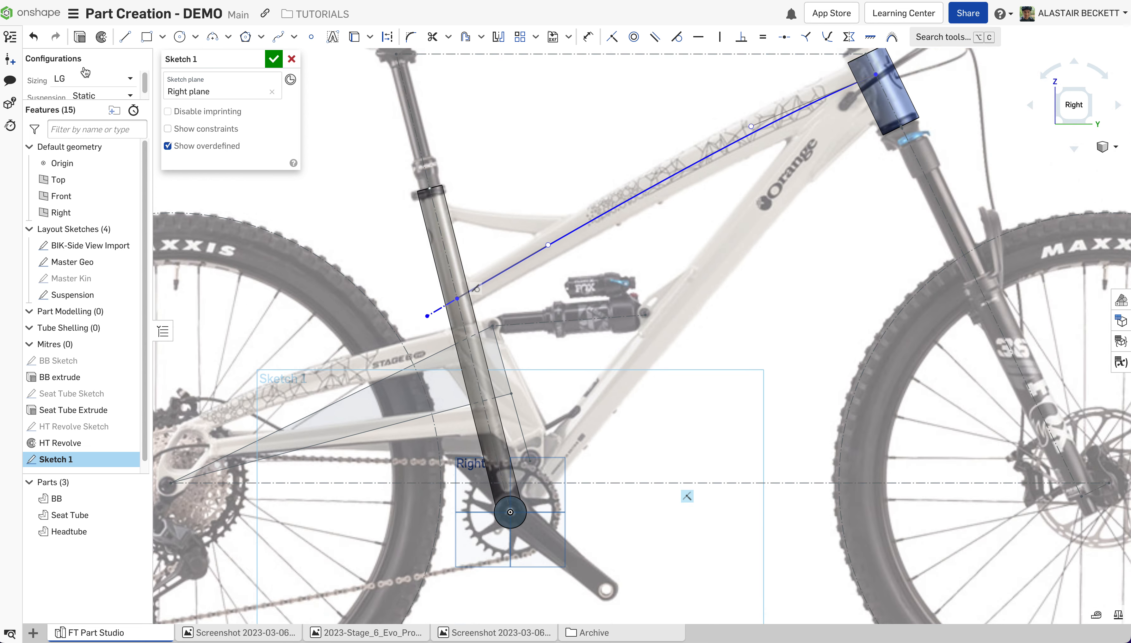
Draw a construction line about 74 mm long from the curve's upper end, extending forward past the head tube.
{"action": "left_click", "coordinate": [125, 37]}
{"action": "left_click", "coordinate": [387, 37]}
{"action": "scroll", "coordinate": [382, 348], "scroll_direction": "down", "scroll_amount": 1}
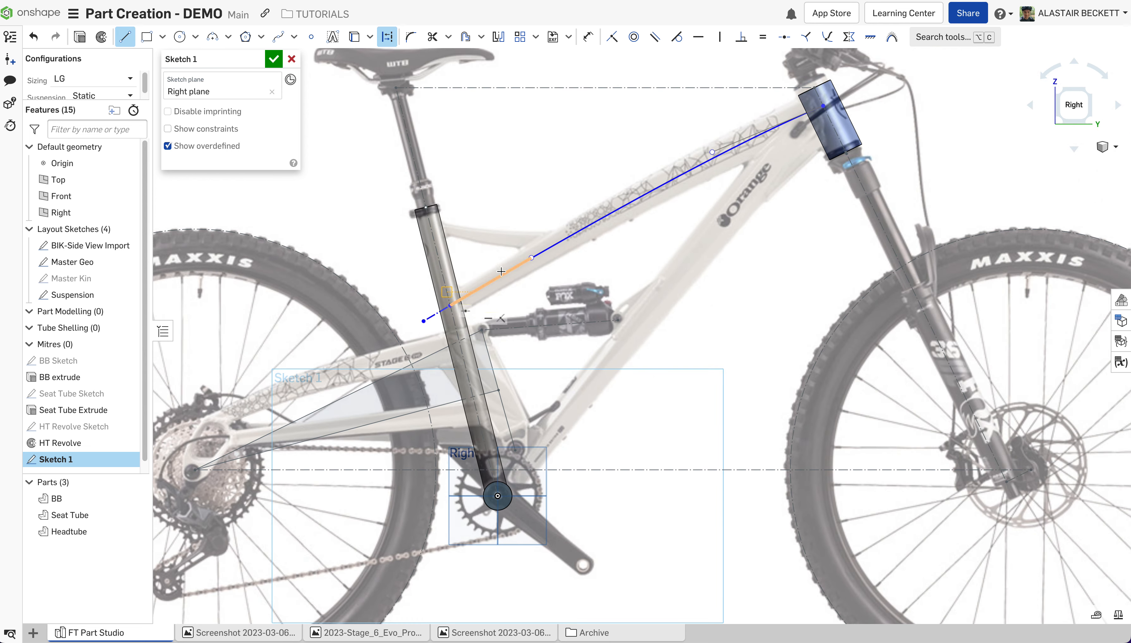
{"action": "scroll", "coordinate": [466, 289], "scroll_direction": "up", "scroll_amount": 1}
{"action": "scroll", "coordinate": [406, 334], "scroll_direction": "down", "scroll_amount": 2}
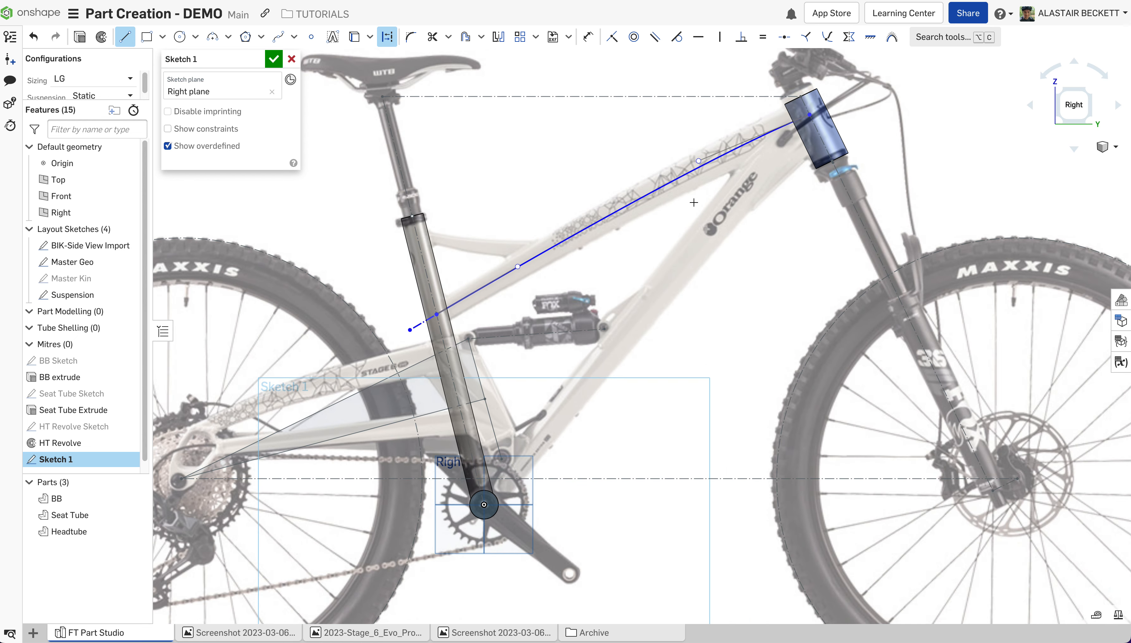
{"action": "scroll", "coordinate": [849, 97], "scroll_direction": "up", "scroll_amount": 2}
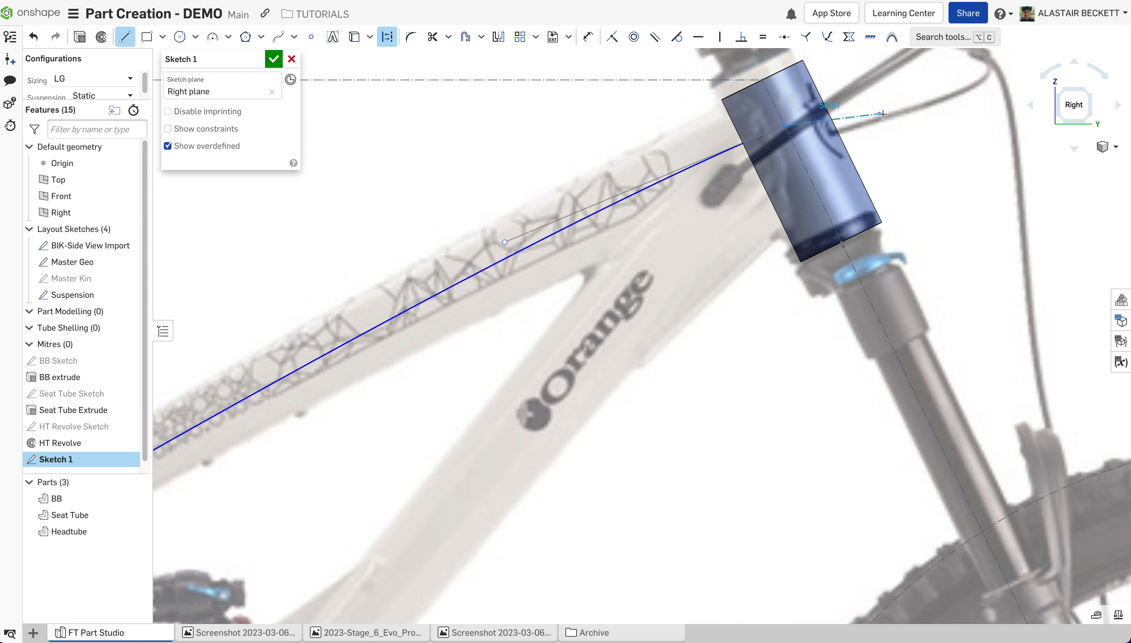
{"action": "left_click", "coordinate": [809, 114]}
{"action": "left_click", "coordinate": [903, 104]}
{"action": "key", "text": "Escape"}
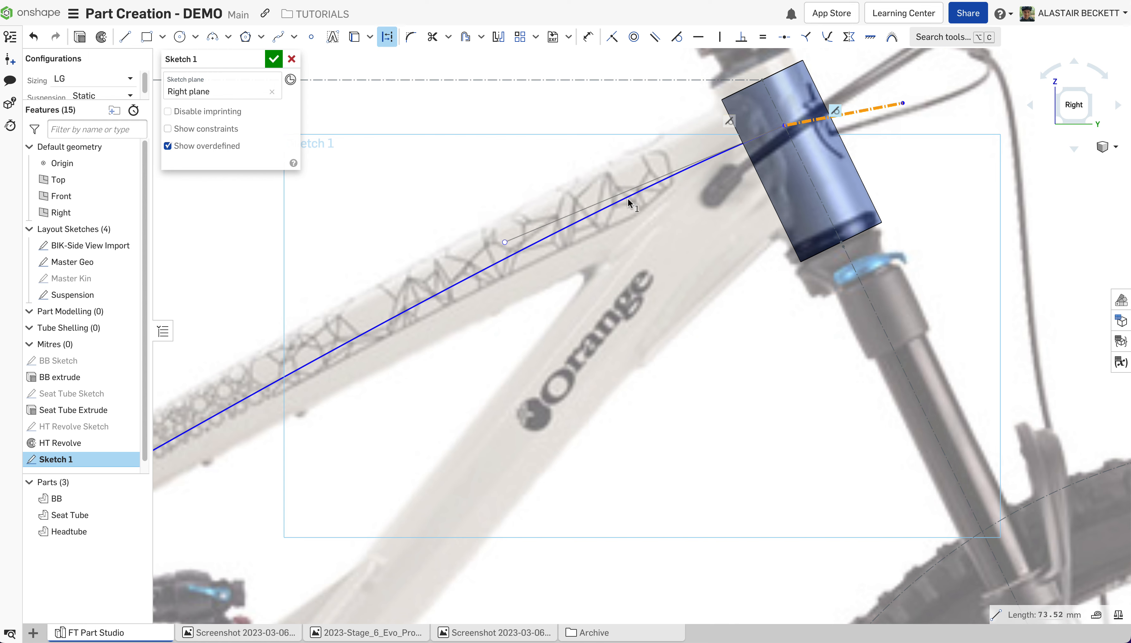
Make the construction line at the head tube tangent to the top tube curve.
{"action": "left_click", "coordinate": [466, 288]}
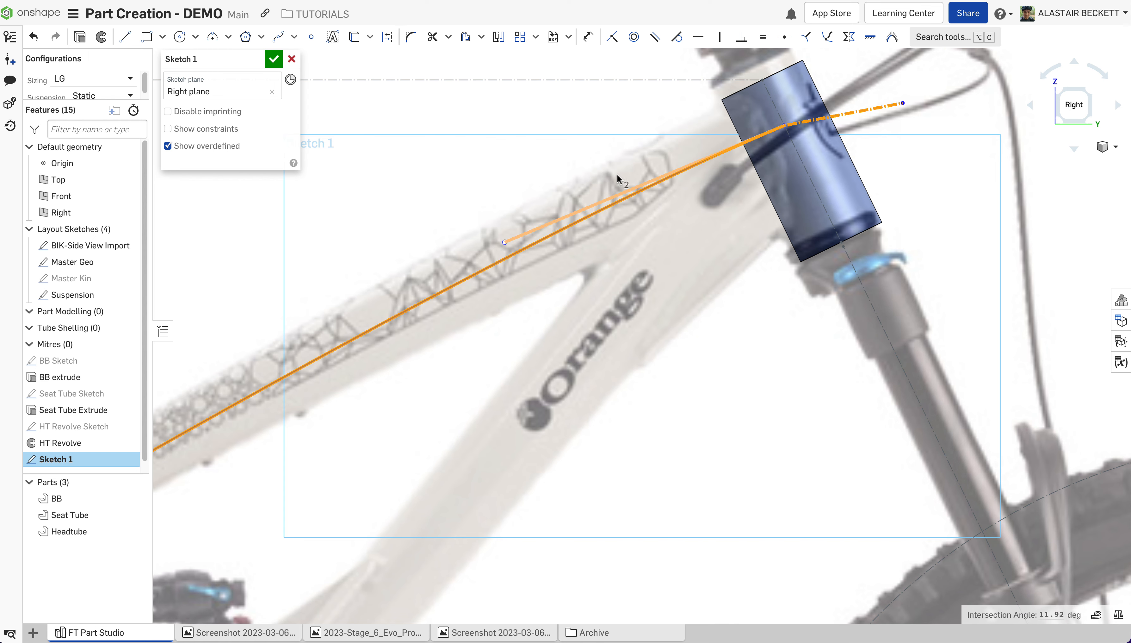
{"action": "scroll", "coordinate": [795, 266], "scroll_direction": "down", "scroll_amount": 1}
{"action": "key", "text": "t"}
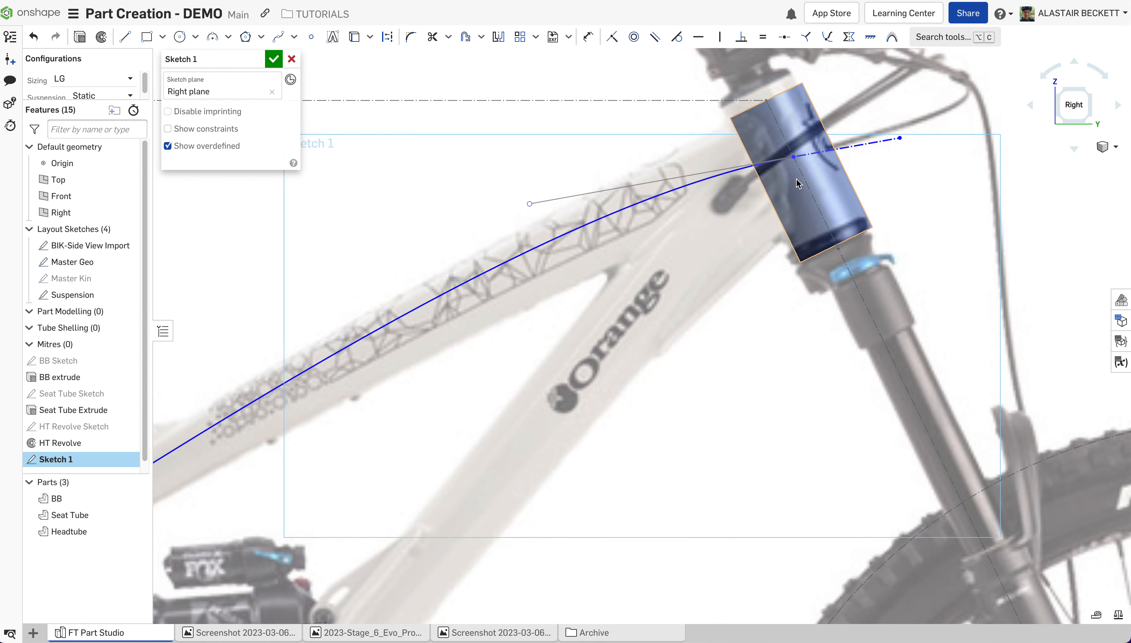
Remove the construction line at the head tube and move the curve's upper control point to match the top tube in the photo.
{"action": "mouse_move", "coordinate": [900, 138]}
{"action": "left_mouse_down"}
{"action": "mouse_move", "coordinate": [893, 126]}
{"action": "mouse_move", "coordinate": [903, 131]}
{"action": "left_mouse_up"}
{"action": "left_click_drag", "start_coordinate": [528, 199], "coordinate": [596, 183]}
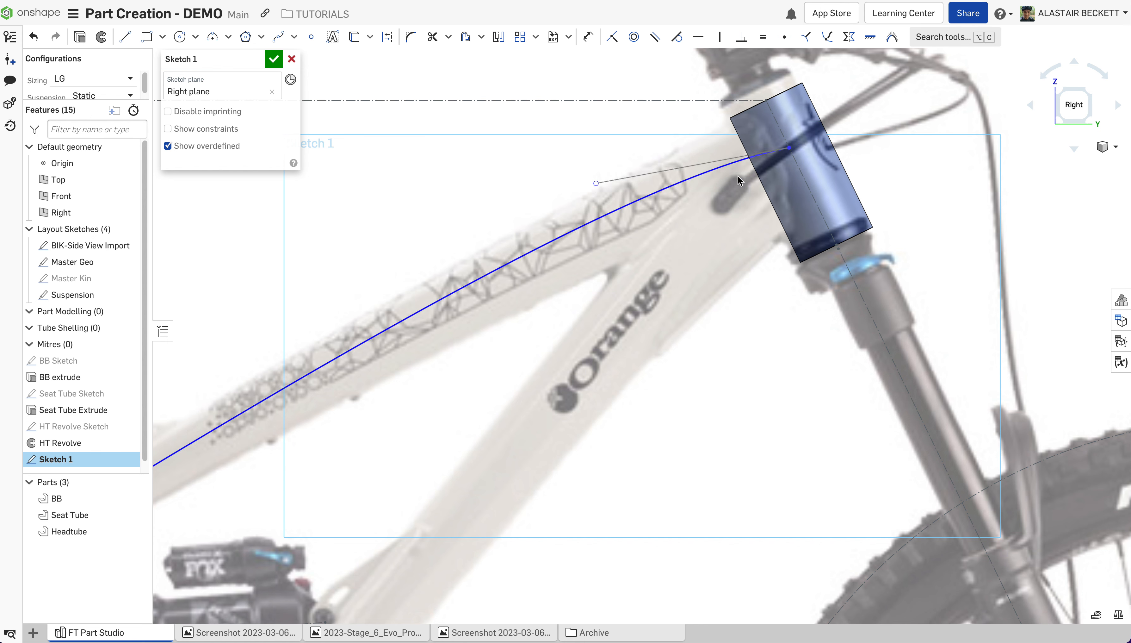
{"action": "left_click_drag", "start_coordinate": [597, 183], "coordinate": [604, 201]}
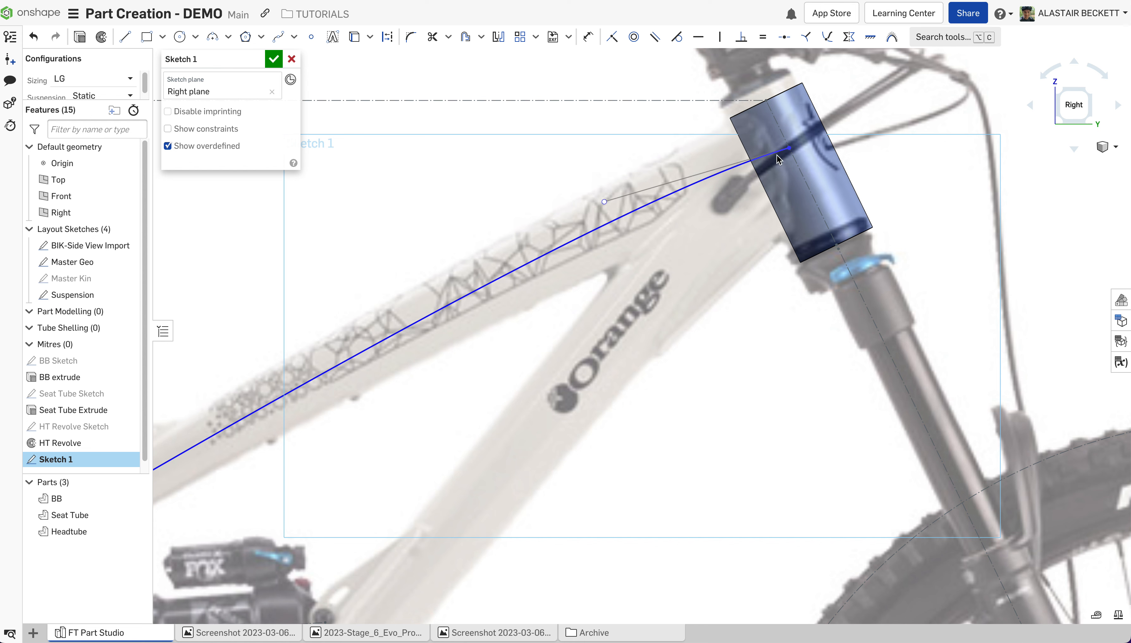
Dimension the curve's upper end point at 36 mm from the head tube's top edge.
{"action": "left_click", "coordinate": [588, 37]}
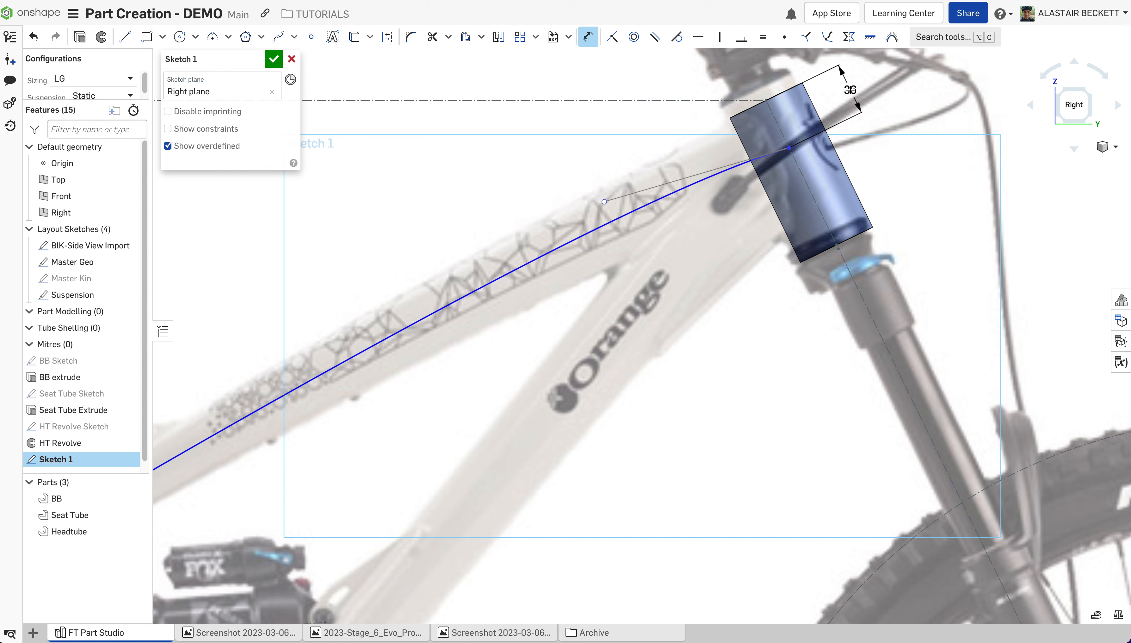
{"action": "left_click", "coordinate": [856, 90]}
{"action": "key", "text": "Return"}
{"action": "key", "text": "Escape"}
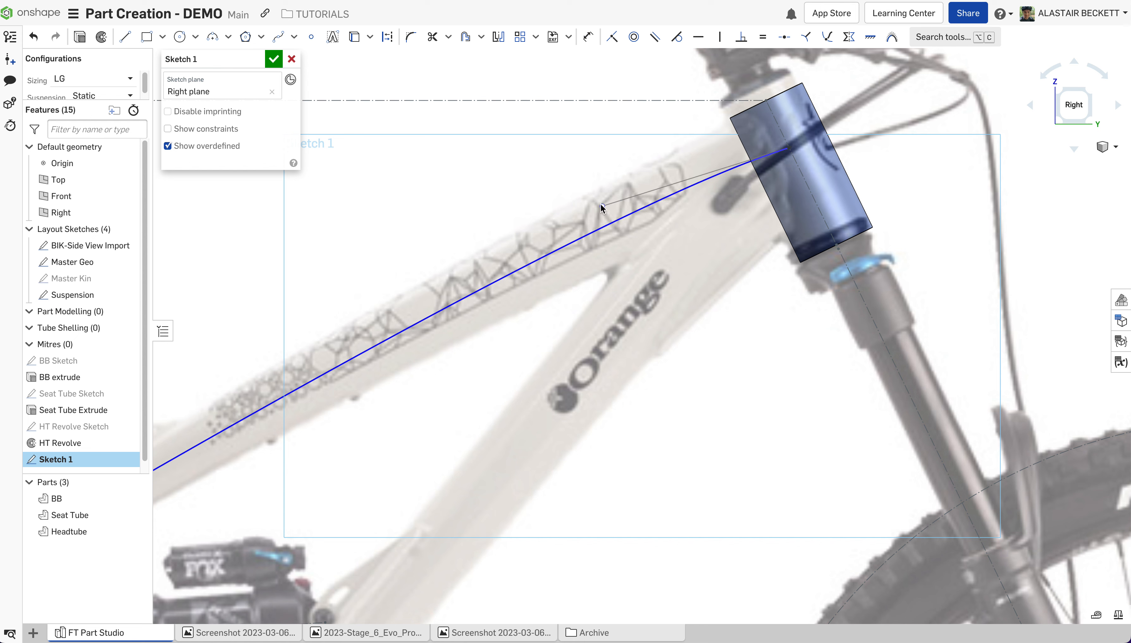
Draw a construction line from the curve's upper end forward past the head tube and make it tangent to the curve.
{"action": "left_click", "coordinate": [383, 38]}
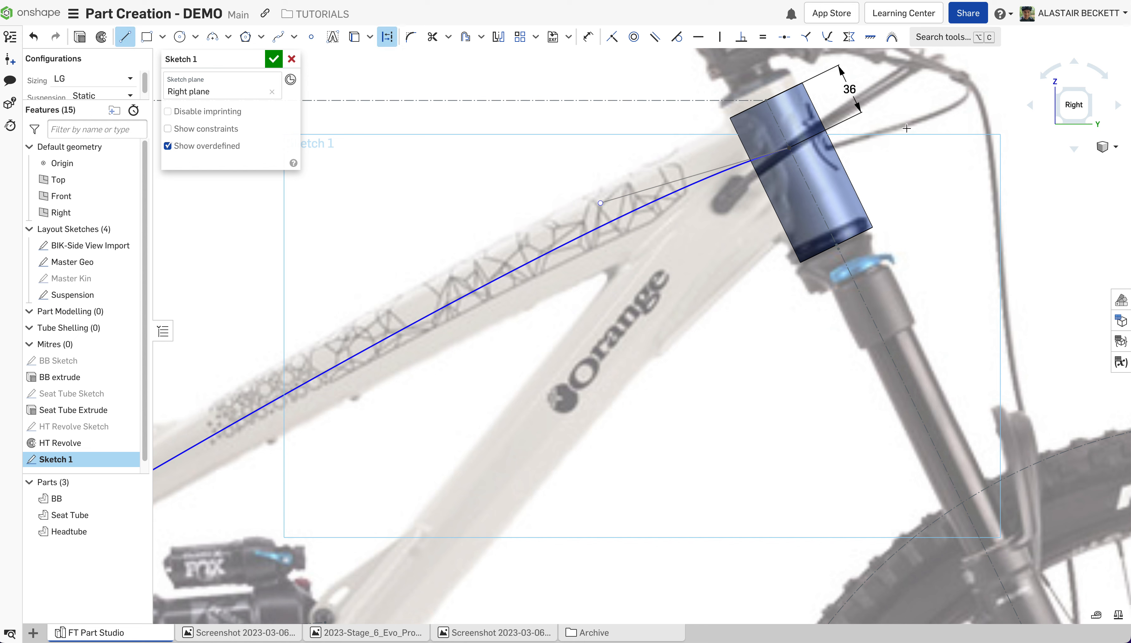
{"action": "left_click", "coordinate": [920, 114]}
{"action": "key", "text": "Escape"}
{"action": "left_click", "coordinate": [882, 123]}
{"action": "left_click", "coordinate": [695, 184]}
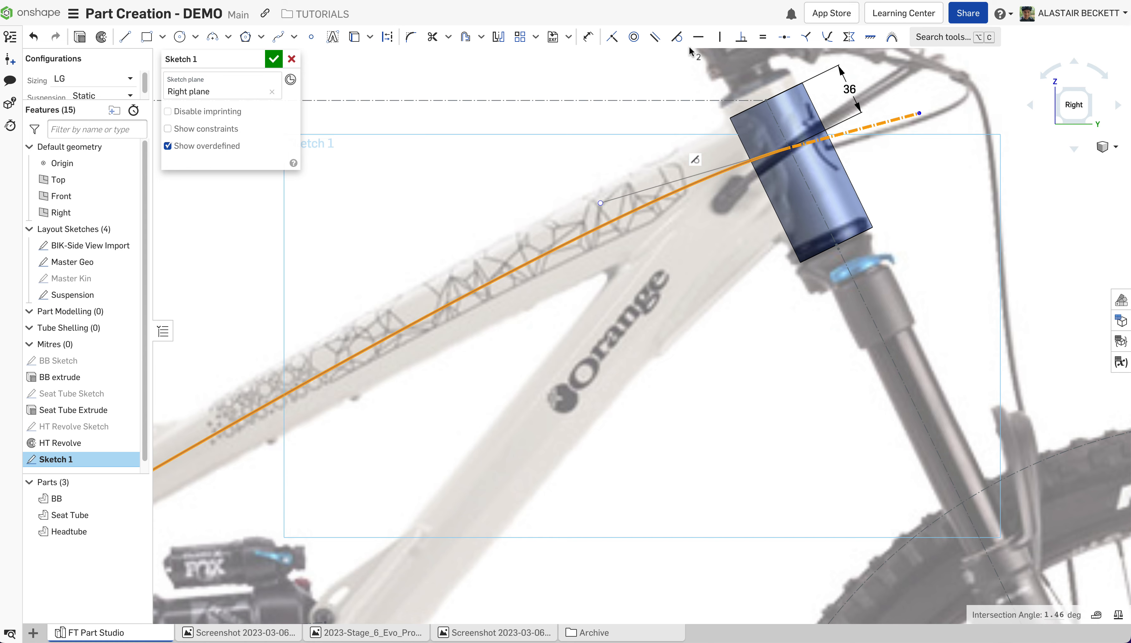
{"action": "left_click", "coordinate": [677, 37]}
Fine-tune the curve's upper control point to follow the top tube in the photo.
{"action": "scroll", "coordinate": [787, 185], "scroll_direction": "up", "scroll_amount": 5}
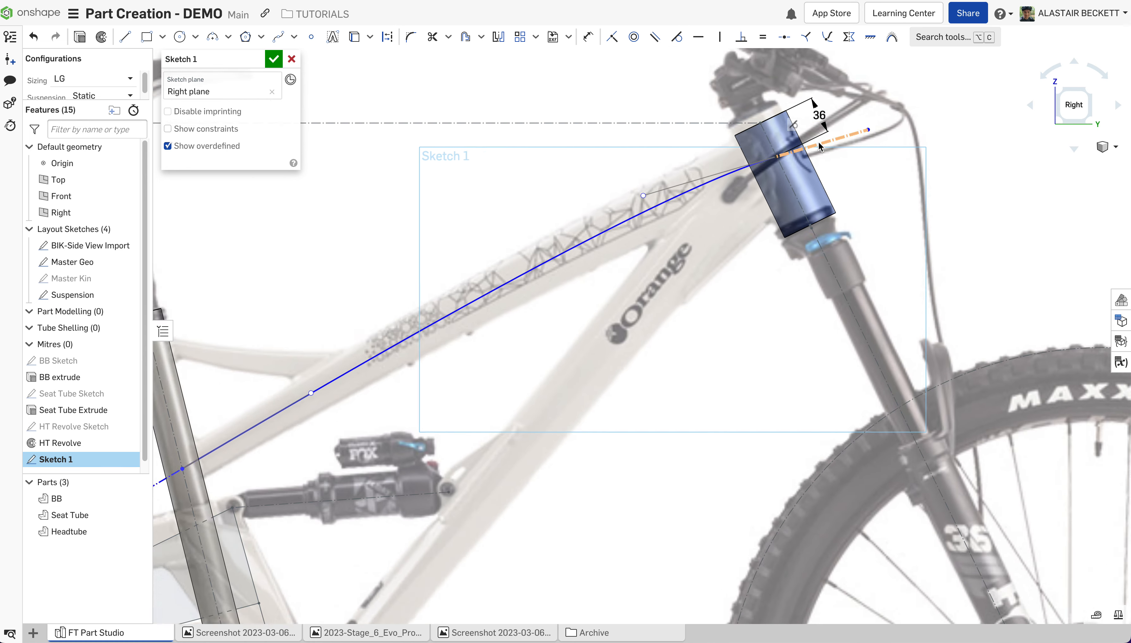
{"action": "scroll", "coordinate": [719, 193], "scroll_direction": "down", "scroll_amount": 3}
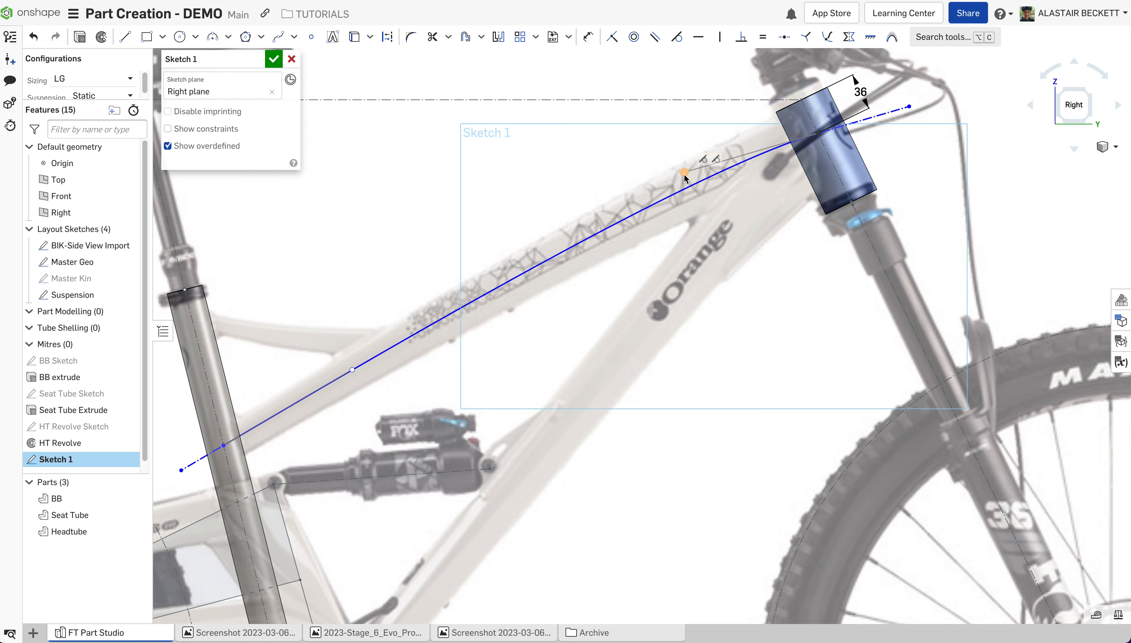
{"action": "left_click_drag", "start_coordinate": [683, 180], "coordinate": [683, 178]}
Sketch a Bezier curve for the down tube centreline from the bottom bracket centre to the top tube curve's end point in the head tube.
{"action": "left_click", "coordinate": [278, 36]}
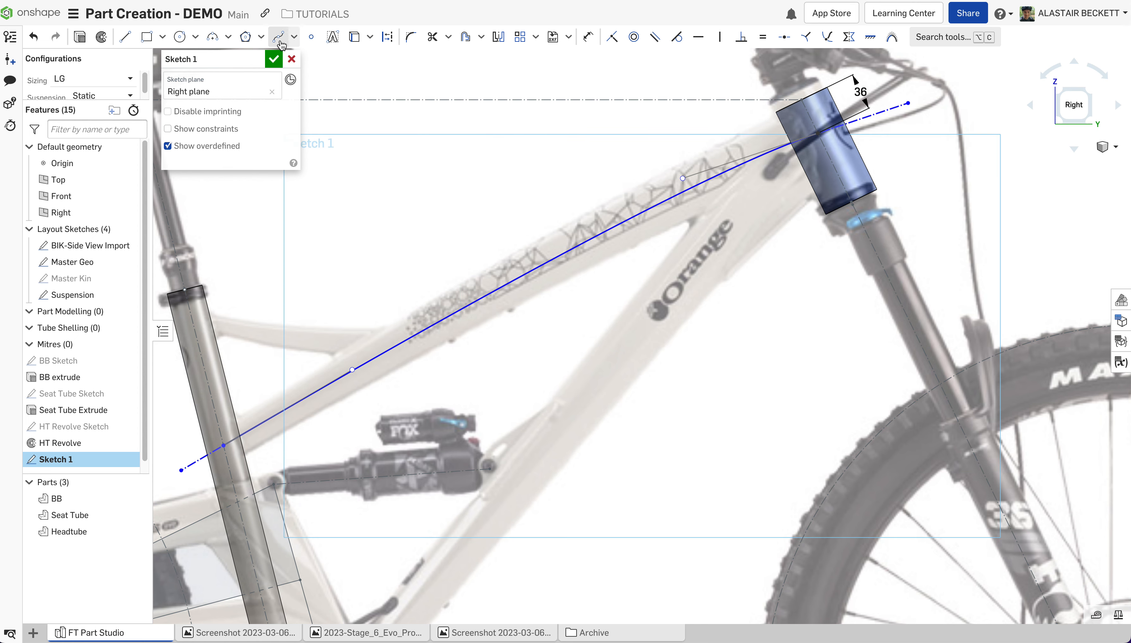
{"action": "scroll", "coordinate": [710, 179], "scroll_direction": "up", "scroll_amount": 3}
{"action": "scroll", "coordinate": [713, 189], "scroll_direction": "up", "scroll_amount": 1}
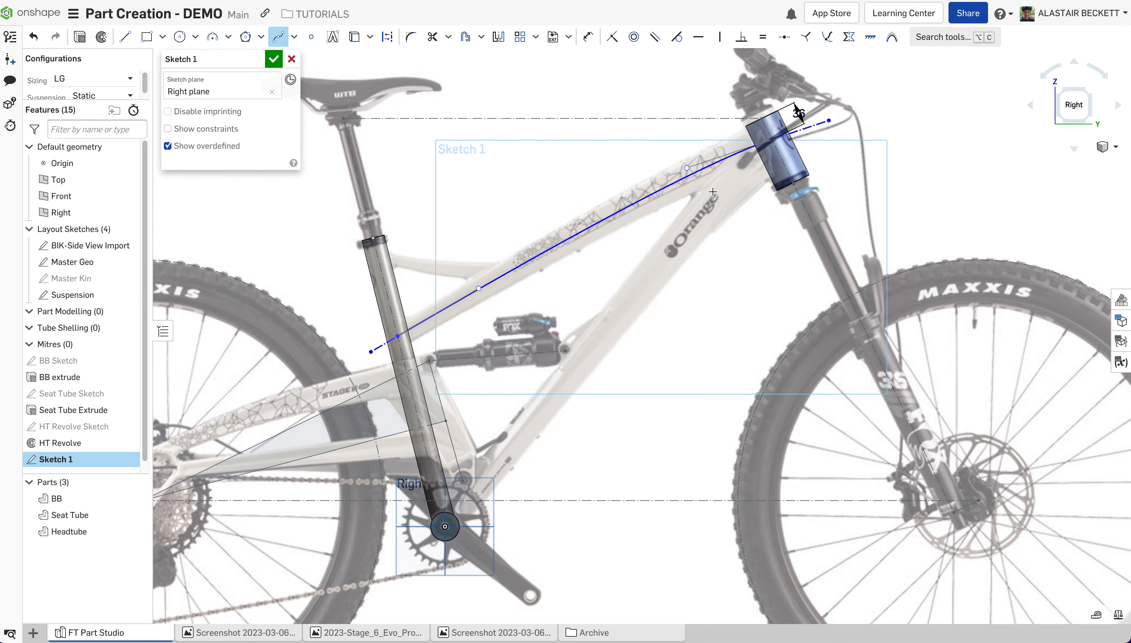
{"action": "scroll", "coordinate": [730, 198], "scroll_direction": "down", "scroll_amount": 1}
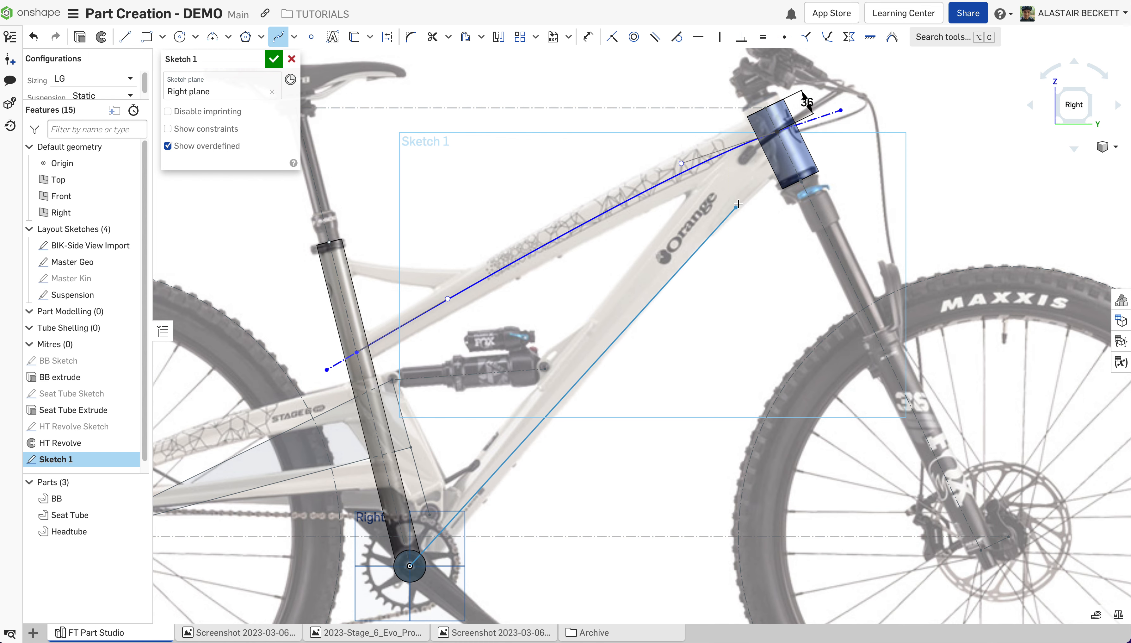
{"action": "scroll", "coordinate": [770, 147], "scroll_direction": "down", "scroll_amount": 3}
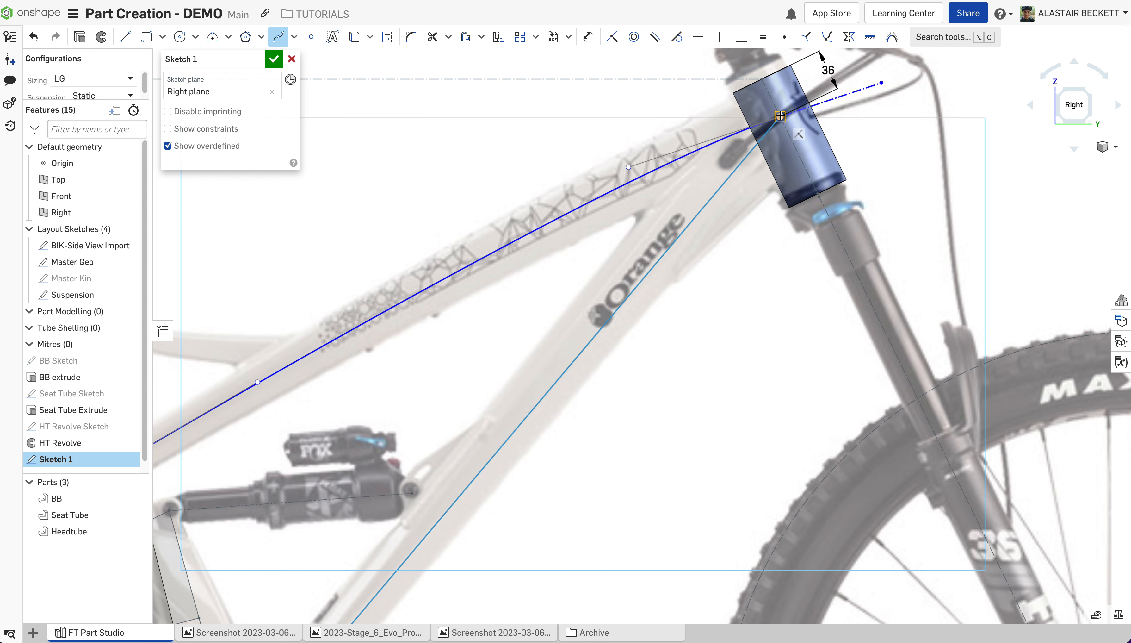
{"action": "left_click", "coordinate": [780, 116]}
{"action": "scroll", "coordinate": [780, 118], "scroll_direction": "up", "scroll_amount": 1}
{"action": "key", "text": "Escape"}
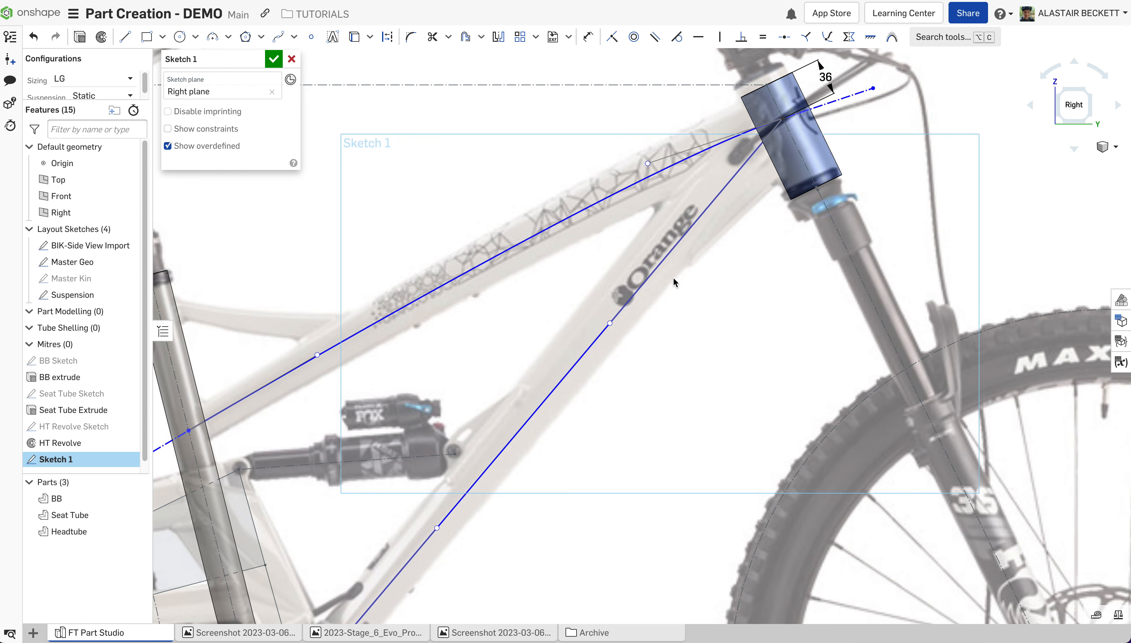
Shift the down tube curve's upper control point slightly rearward and compare the curve with the tube in the photo.
{"action": "left_click_drag", "start_coordinate": [609, 323], "coordinate": [602, 323]}
{"action": "scroll", "coordinate": [660, 253], "scroll_direction": "up", "scroll_amount": 4}
{"action": "scroll", "coordinate": [500, 474], "scroll_direction": "down", "scroll_amount": 5}
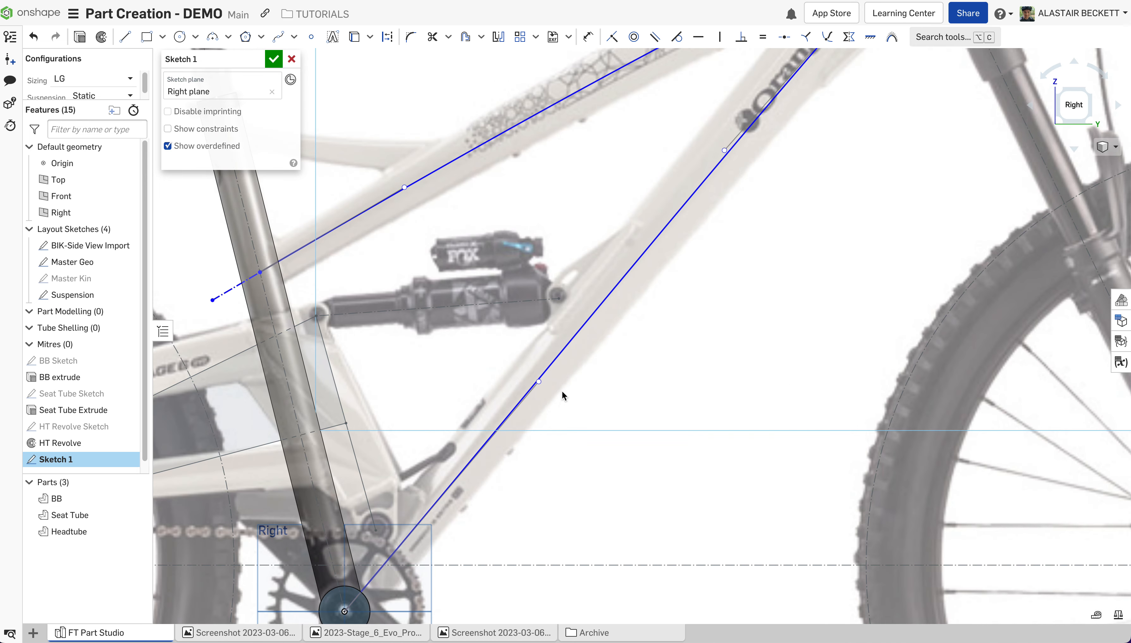
{"action": "scroll", "coordinate": [498, 392], "scroll_direction": "up", "scroll_amount": 5}
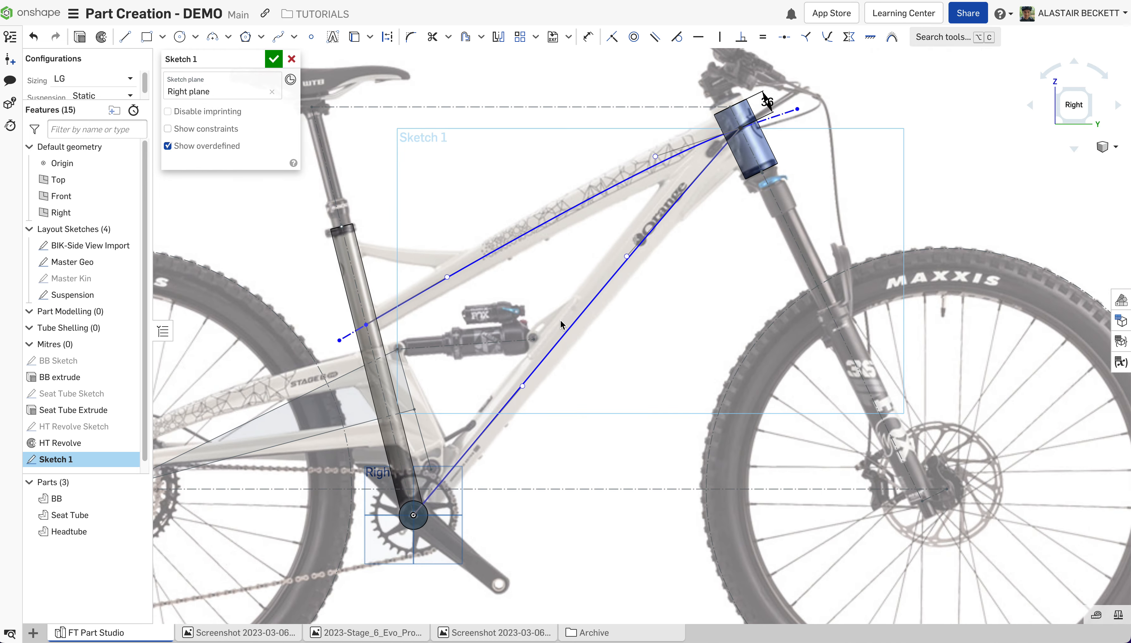
{"action": "scroll", "coordinate": [566, 282], "scroll_direction": "up", "scroll_amount": 1}
{"action": "scroll", "coordinate": [665, 200], "scroll_direction": "down", "scroll_amount": 3}
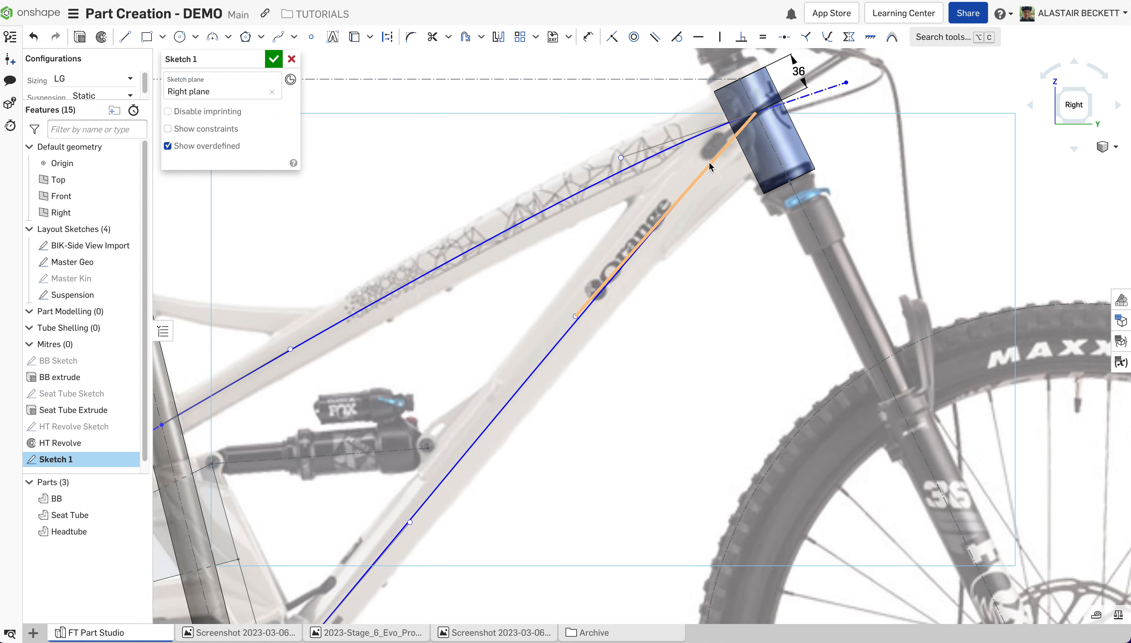
{"action": "scroll", "coordinate": [721, 161], "scroll_direction": "up", "scroll_amount": 2}
{"action": "scroll", "coordinate": [721, 162], "scroll_direction": "up", "scroll_amount": 1}
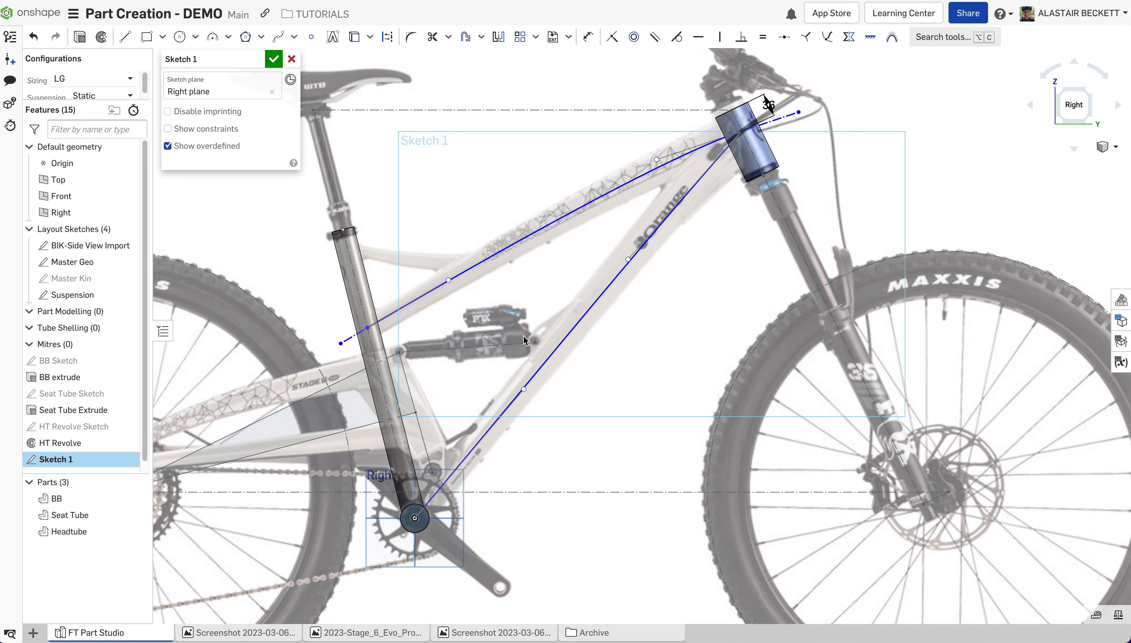
{"action": "scroll", "coordinate": [410, 265], "scroll_direction": "down", "scroll_amount": 2}
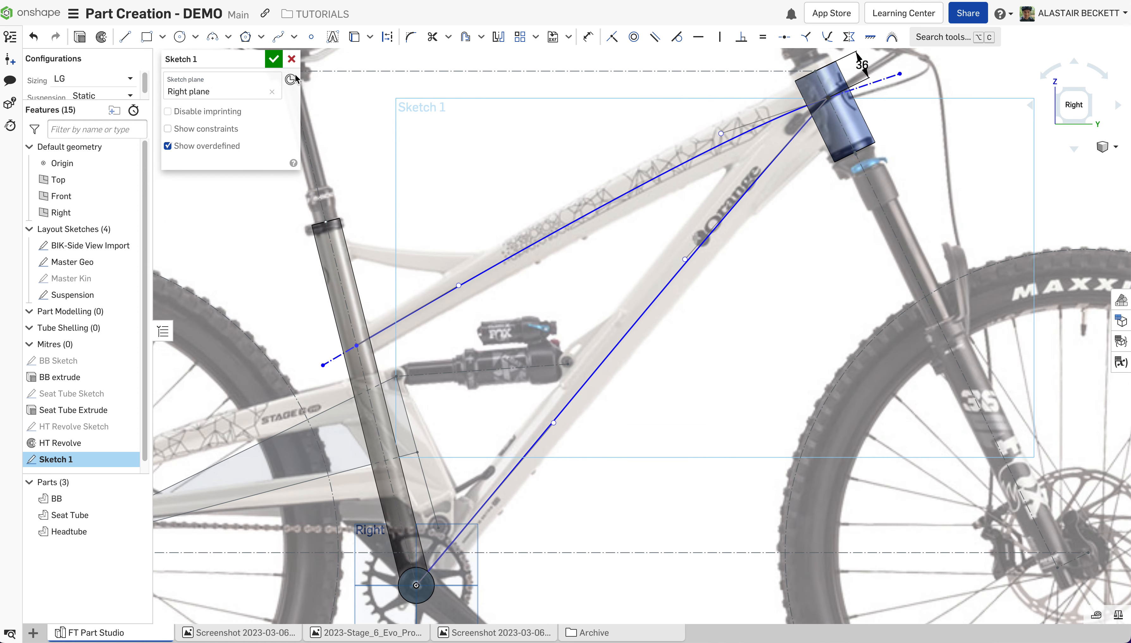
Sketch a Bezier curve for the seat tube brace from the seat tube centreline to the top tube curve, lowering its seat-side control point to follow the photo.
{"action": "left_click", "coordinate": [278, 36]}
{"action": "scroll", "coordinate": [332, 254], "scroll_direction": "down", "scroll_amount": 8}
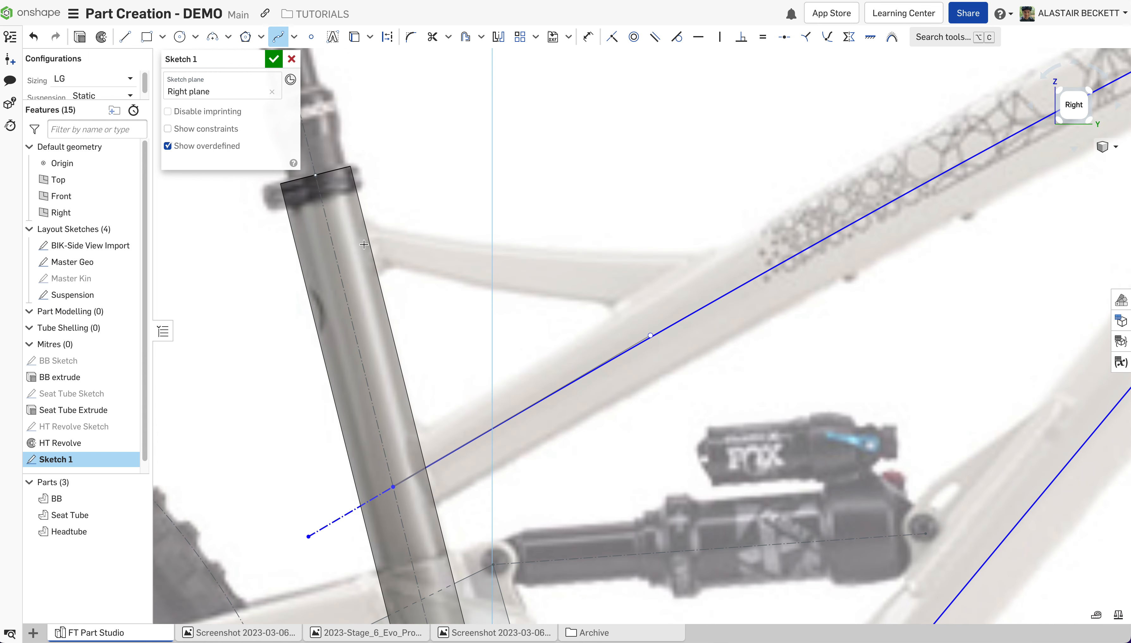
{"action": "left_click", "coordinate": [335, 237]}
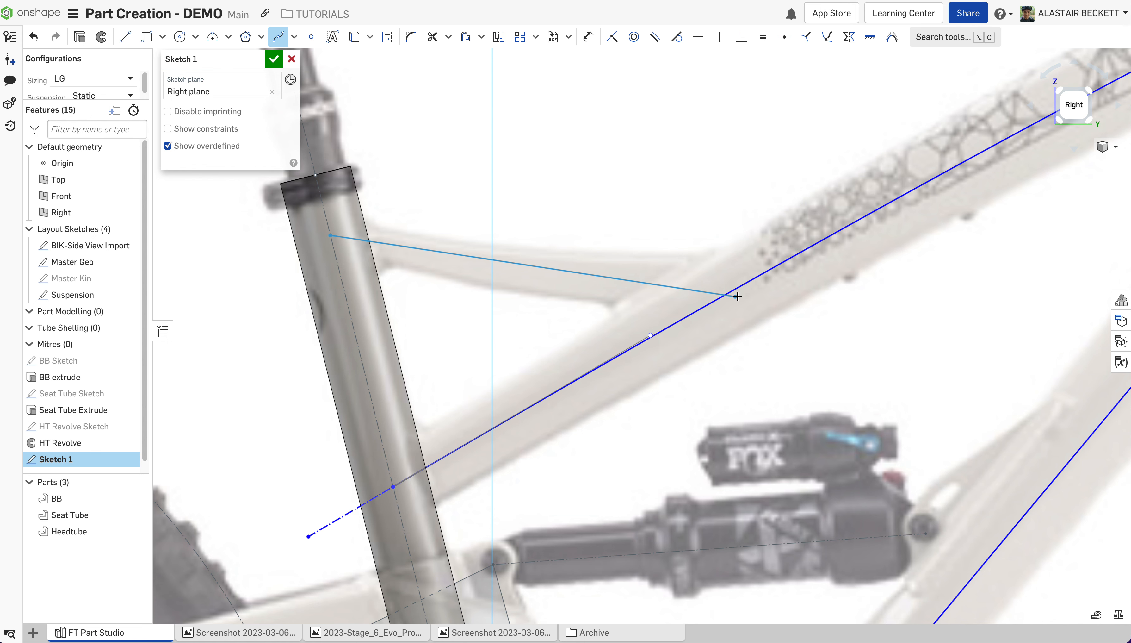
{"action": "left_click", "coordinate": [741, 286]}
{"action": "key", "text": "Escape"}
{"action": "key", "text": "Escape"}
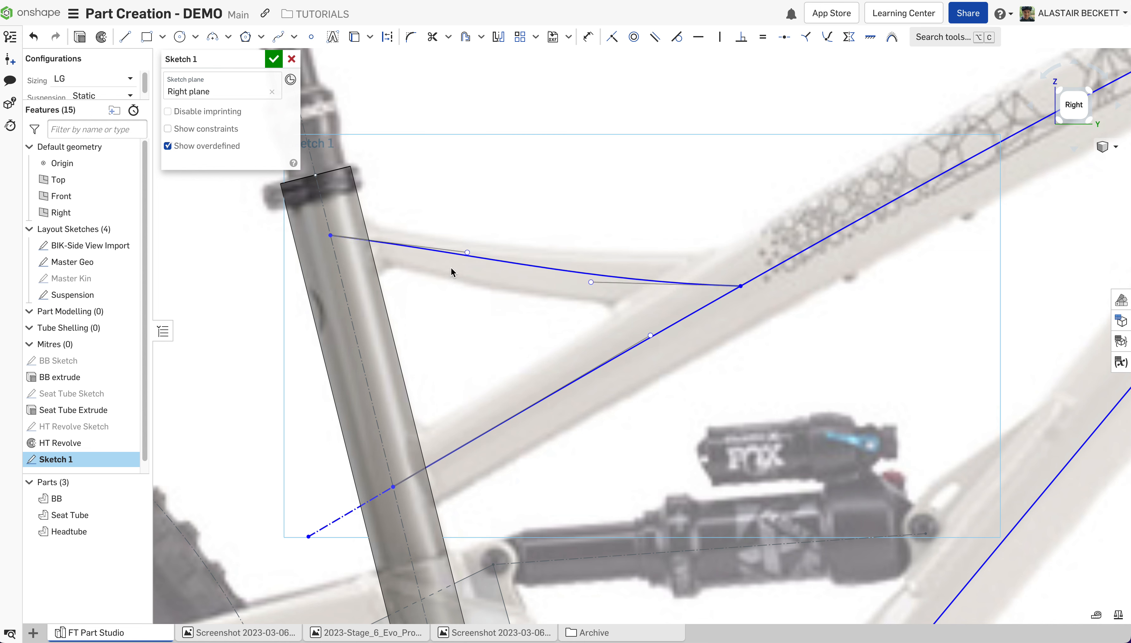
{"action": "left_click_drag", "start_coordinate": [468, 255], "coordinate": [469, 265]}
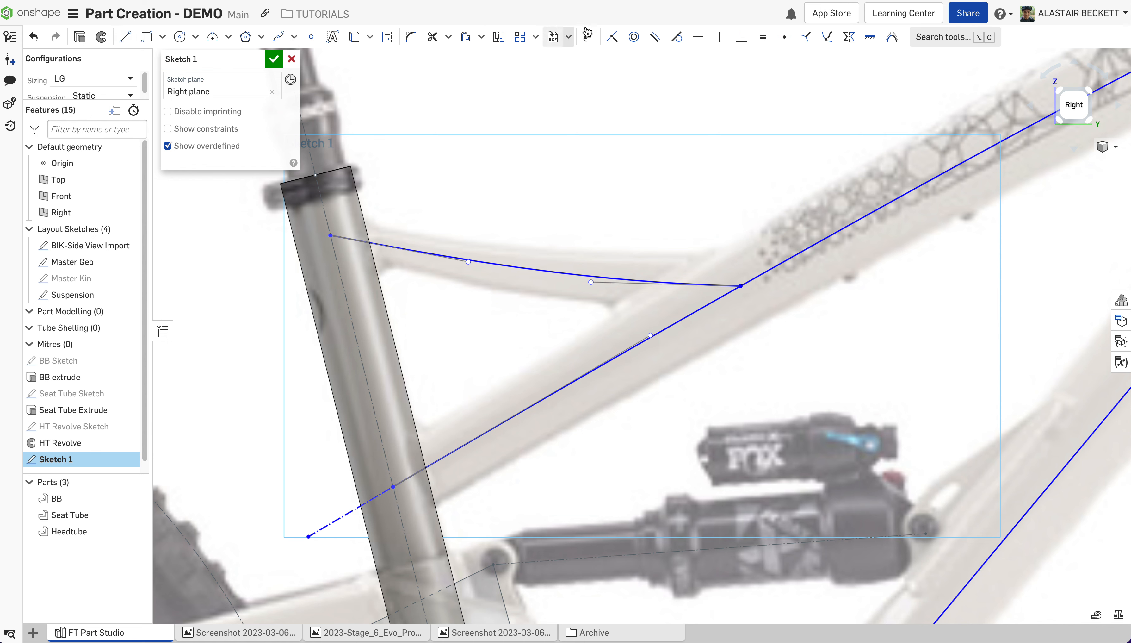
Dimension the brace curve's seat tube end point at 30 mm from the top of the seat tube.
{"action": "left_click", "coordinate": [588, 37]}
{"action": "left_click", "coordinate": [330, 235]}
{"action": "left_click", "coordinate": [315, 175]}
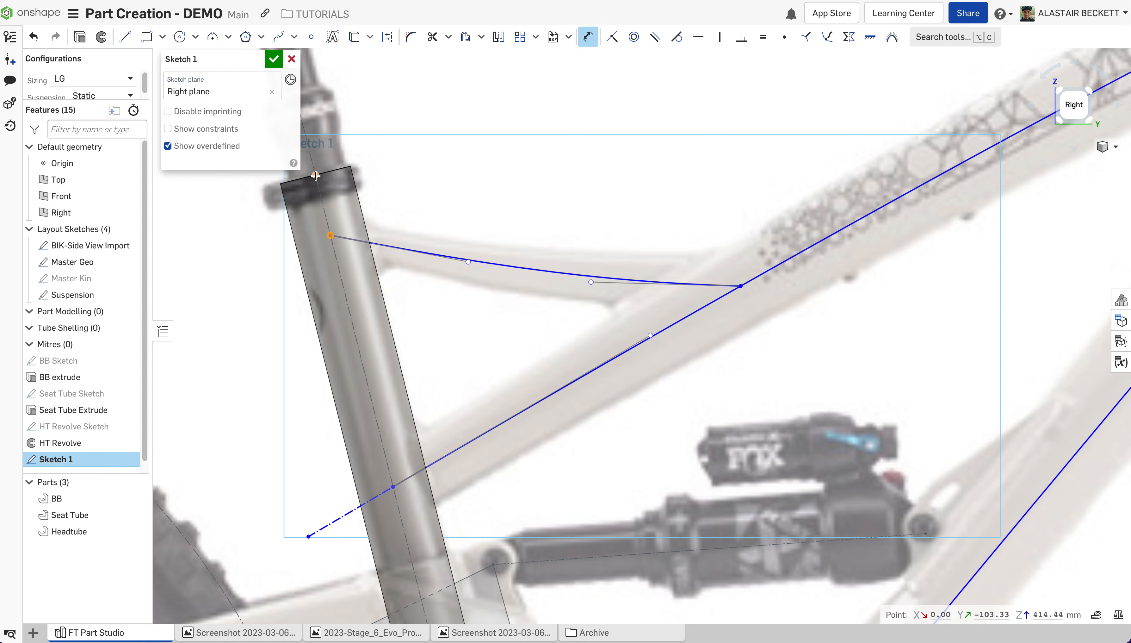
{"action": "left_click", "coordinate": [446, 161]}
{"action": "key", "text": "Return"}
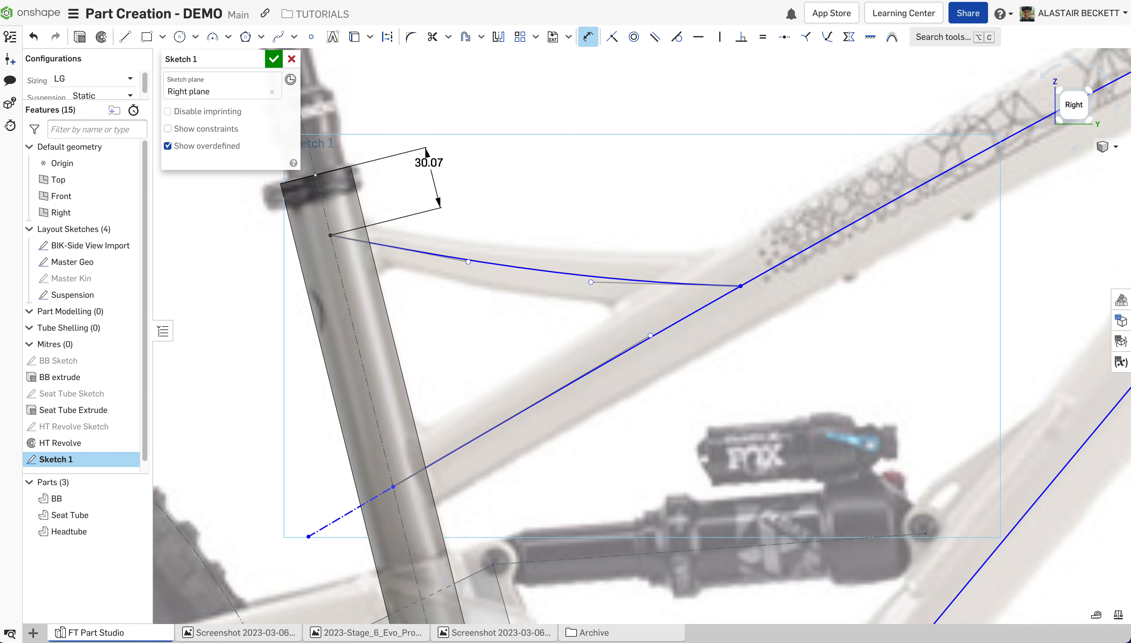
Draw a construction line about 43 mm long from the brace curve's seat tube end rearward and make it tangent to the curve.
{"action": "left_click", "coordinate": [125, 37]}
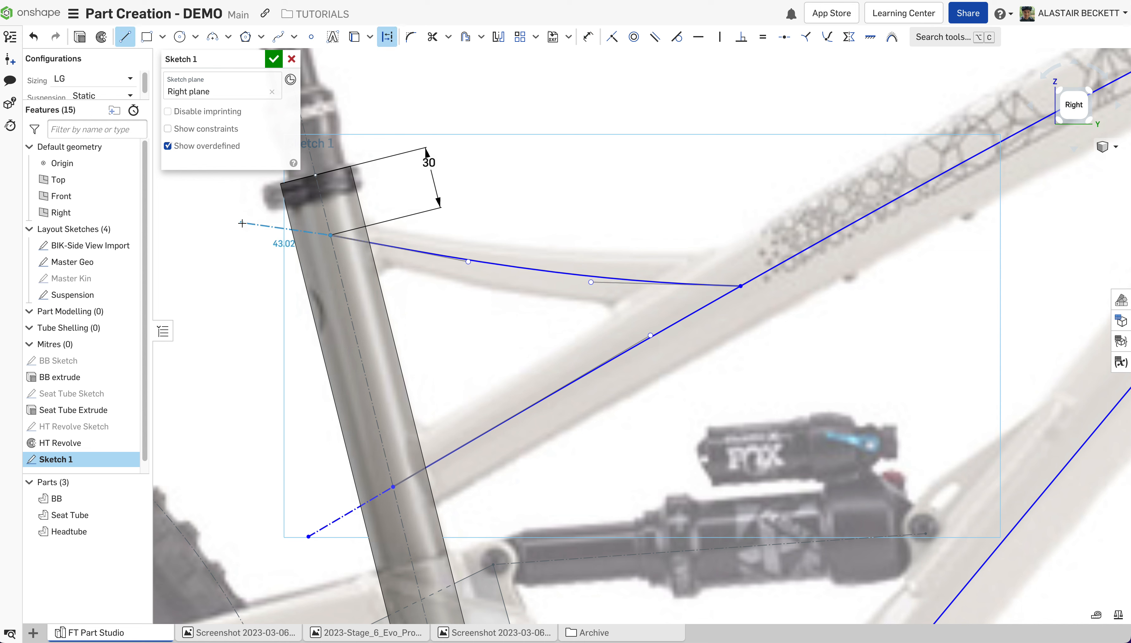
{"action": "left_click", "coordinate": [241, 222]}
{"action": "key", "text": "Escape"}
{"action": "left_click", "coordinate": [278, 228]}
{"action": "left_click", "coordinate": [534, 271]}
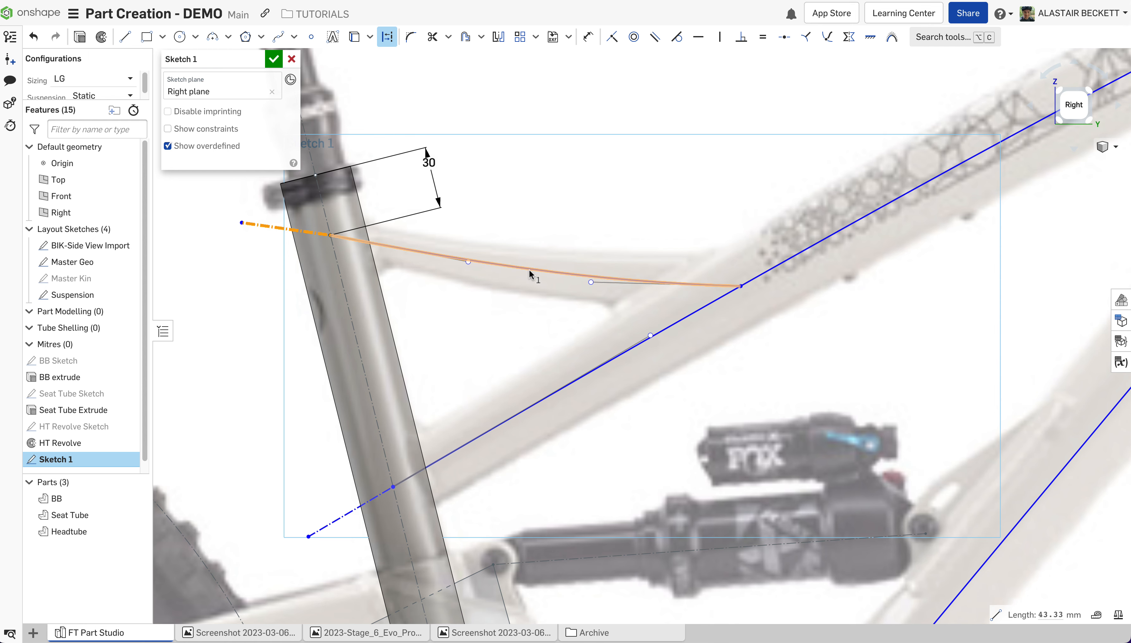
{"action": "key", "text": "t"}
{"action": "scroll", "coordinate": [531, 269], "scroll_direction": "down", "scroll_amount": 3}
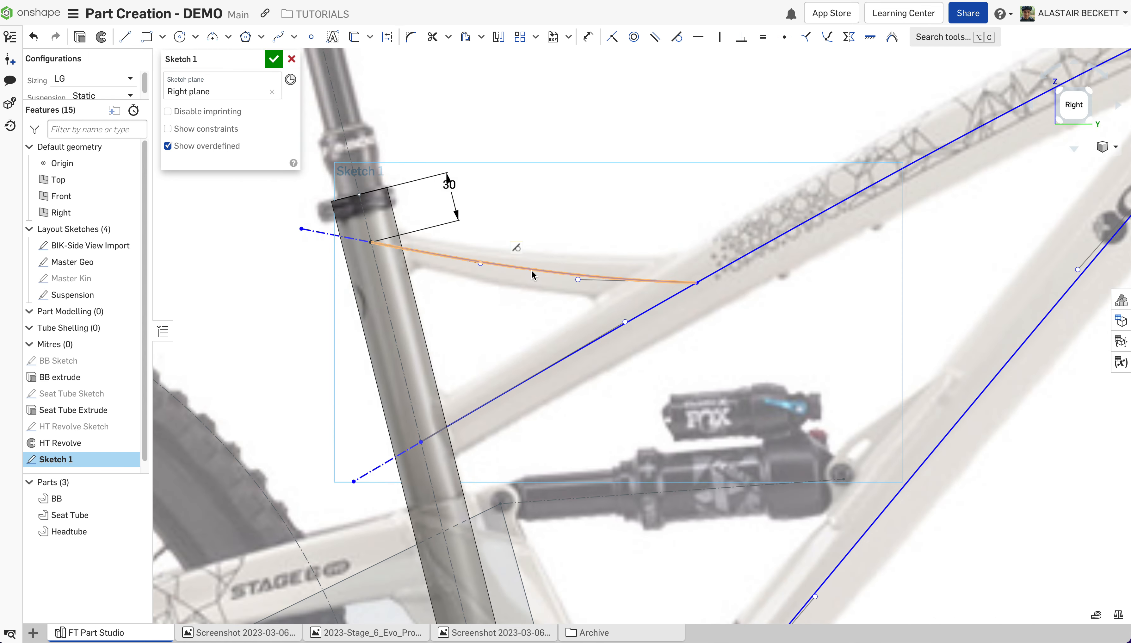
Finish the sketch, rename it Side Profile Centreline Sketch and move it into the Layout Sketches folder.
{"action": "left_click", "coordinate": [273, 61]}
{"action": "right_click", "coordinate": [45, 459]}
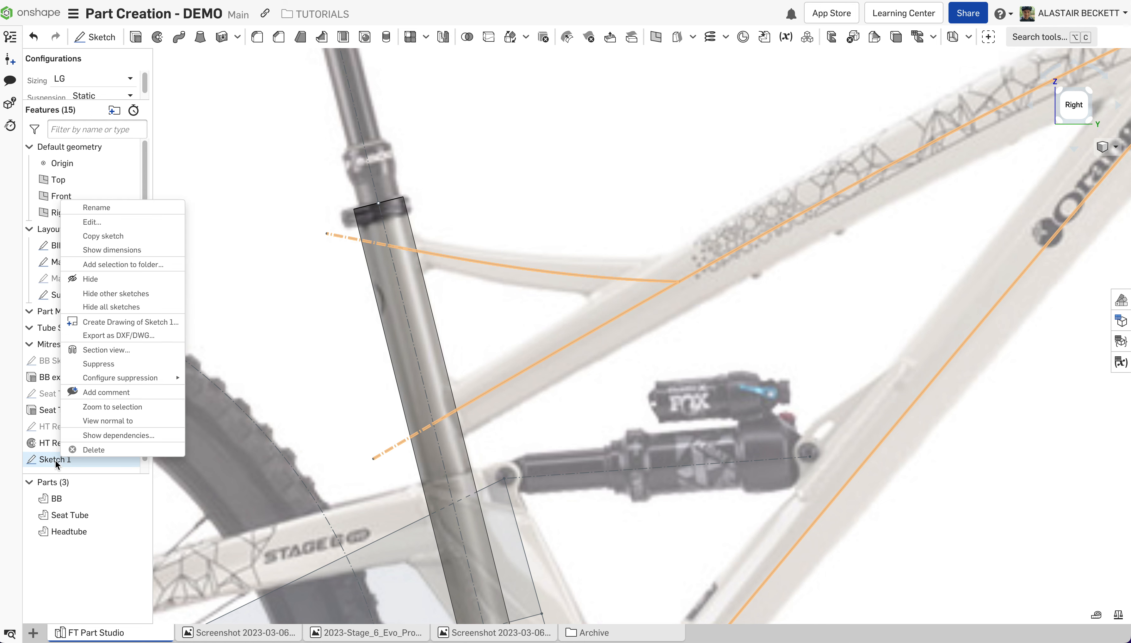
{"action": "left_click", "coordinate": [99, 209]}
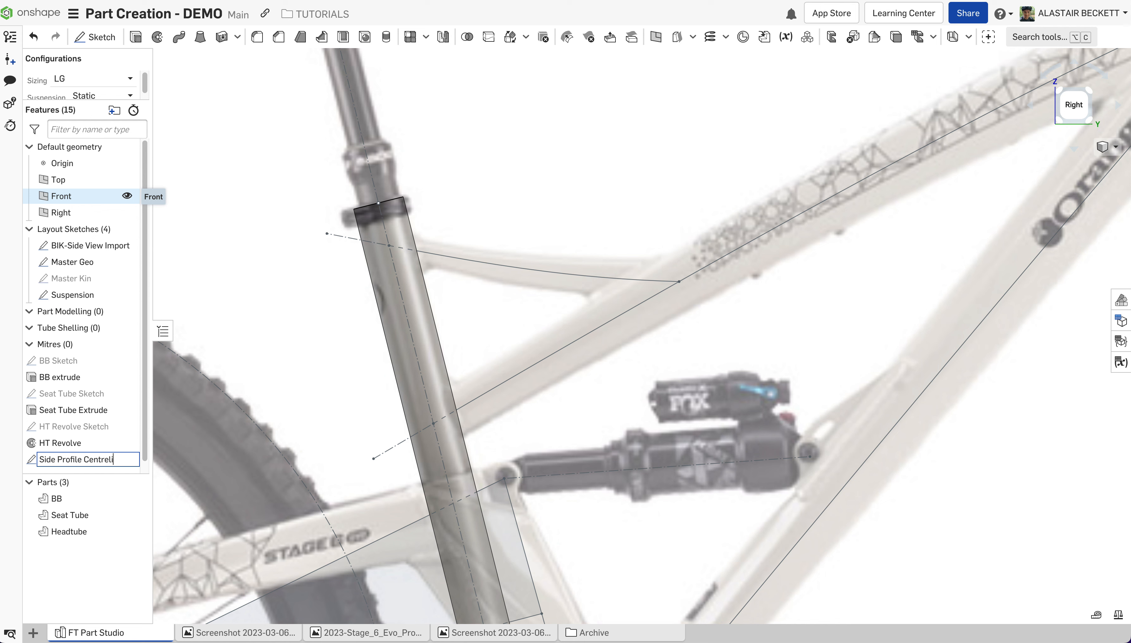
{"action": "type", "text": "ketch"}
{"action": "key", "text": "Return"}
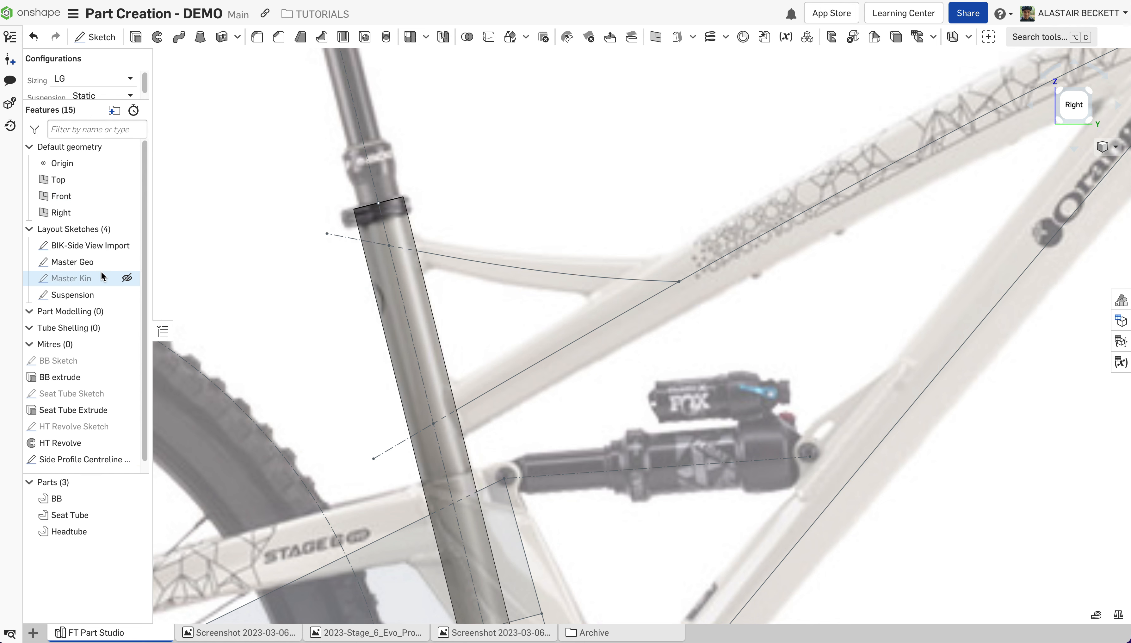
{"action": "left_click_drag", "start_coordinate": [81, 459], "coordinate": [82, 305]}
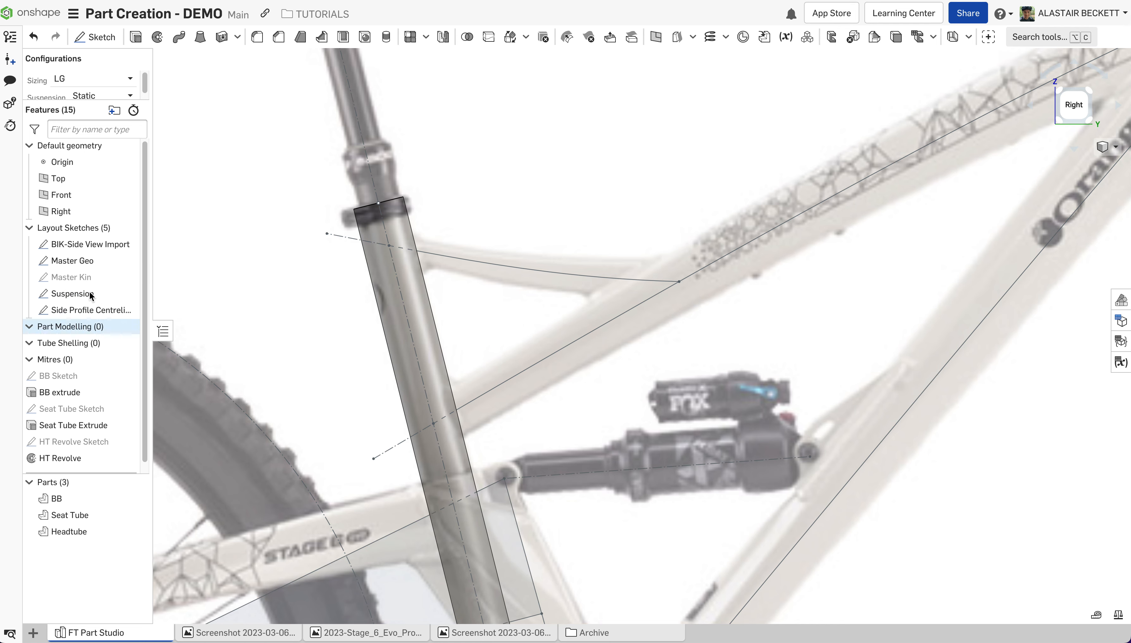
{"action": "key", "text": "f"}
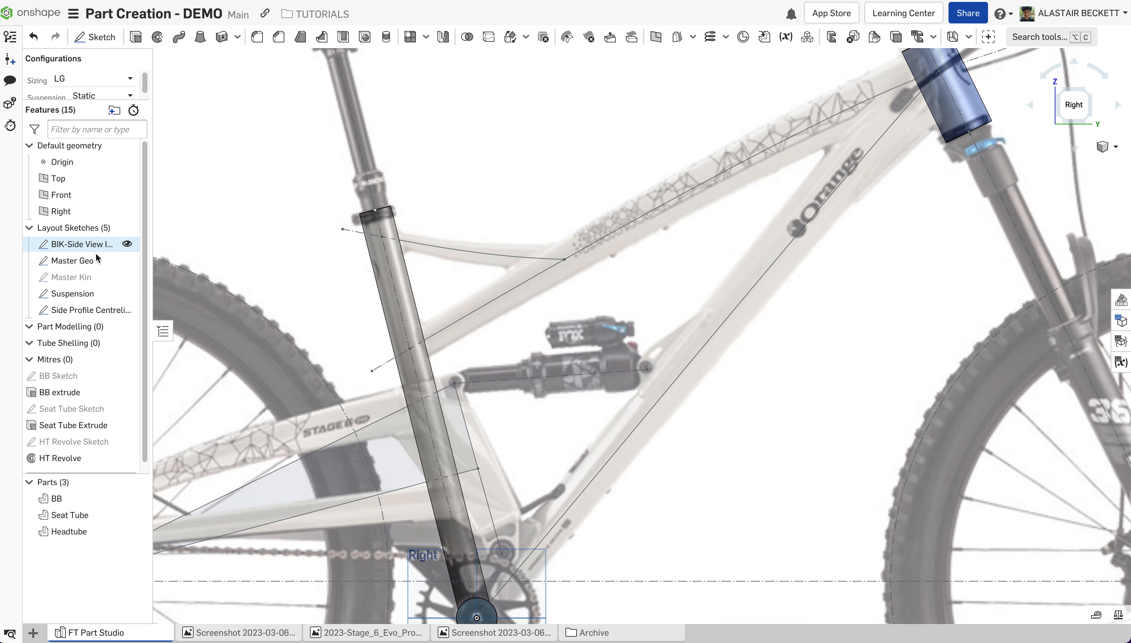
{"action": "left_click", "coordinate": [128, 276]}
{"action": "scroll", "coordinate": [198, 301], "scroll_direction": "down", "scroll_amount": 1}
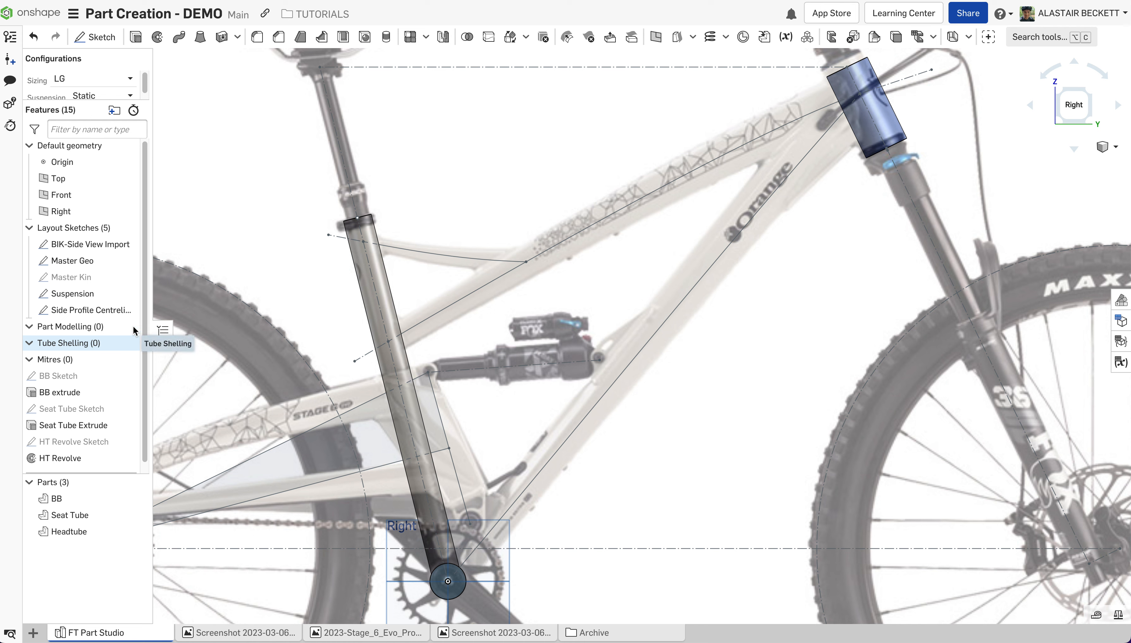
{"action": "left_click", "coordinate": [64, 381]}
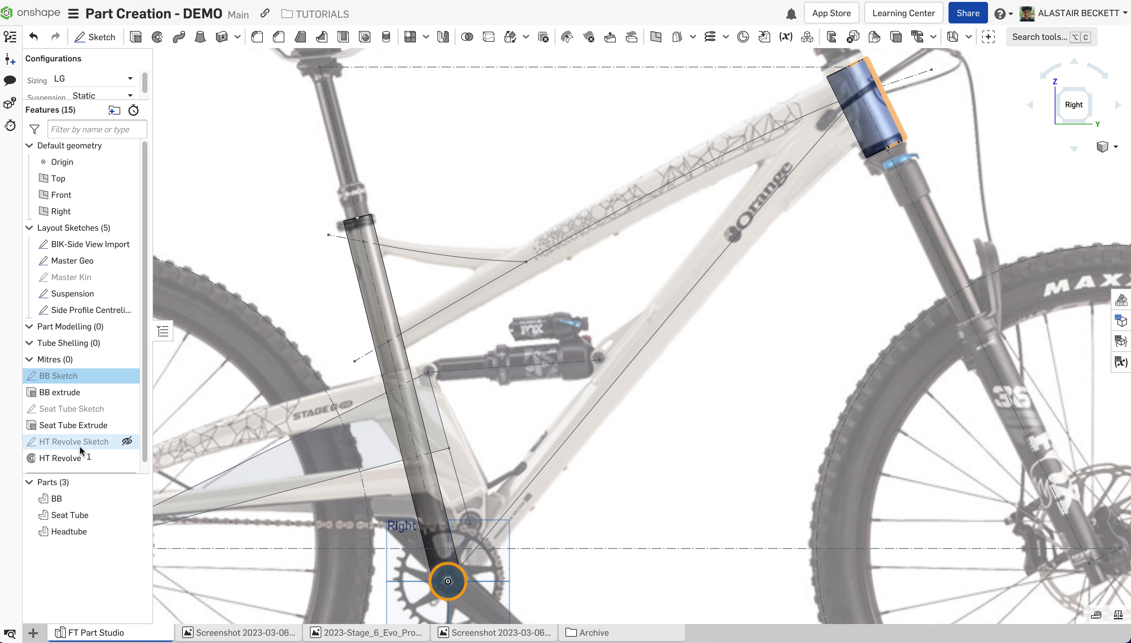
{"action": "mouse_move", "coordinate": [75, 372]}
{"action": "left_mouse_down"}
{"action": "mouse_move", "coordinate": [65, 314]}
{"action": "mouse_move", "coordinate": [62, 330]}
{"action": "mouse_move", "coordinate": [299, 217]}
{"action": "left_mouse_up"}
{"action": "scroll", "coordinate": [454, 283], "scroll_direction": "down", "scroll_amount": 5}
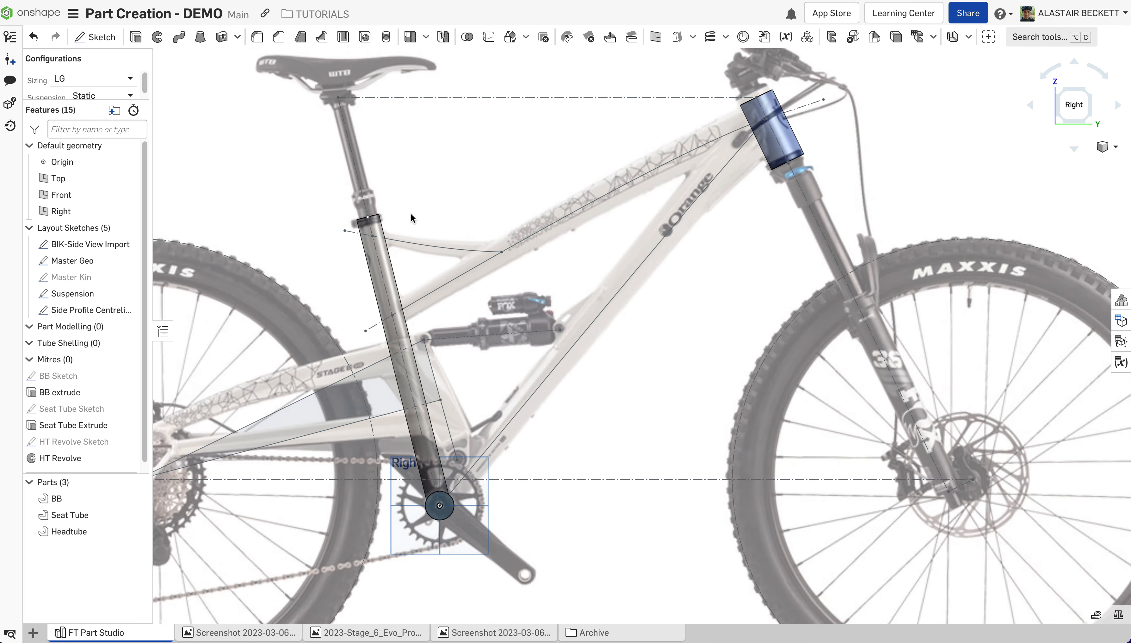
{"action": "scroll", "coordinate": [523, 318], "scroll_direction": "up", "scroll_amount": 2}
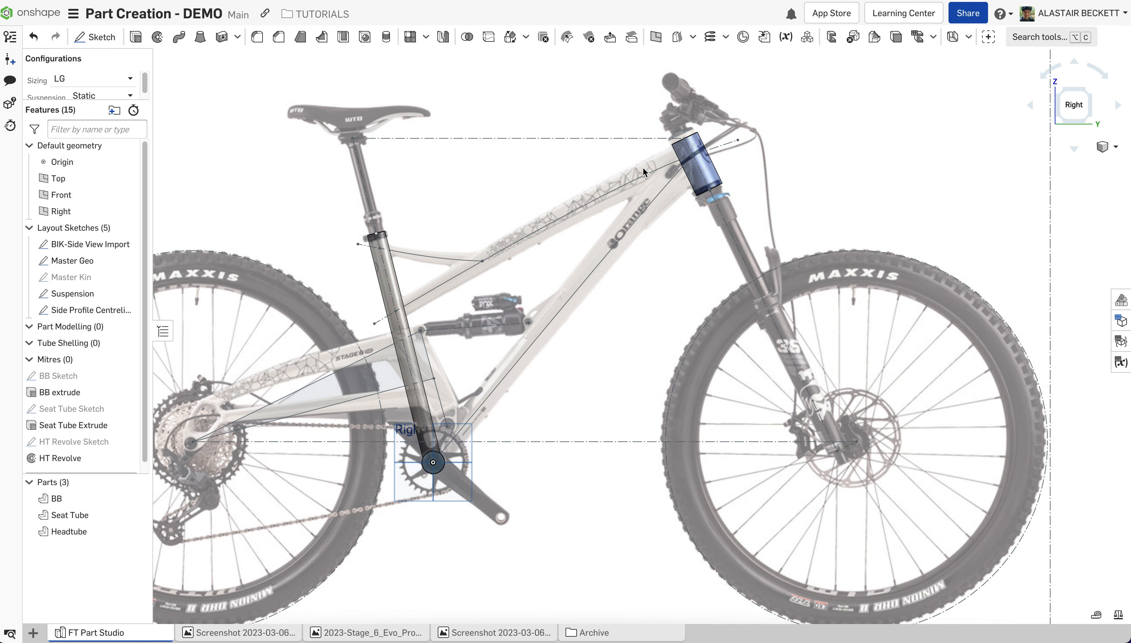
{"action": "scroll", "coordinate": [687, 177], "scroll_direction": "up", "scroll_amount": 1}
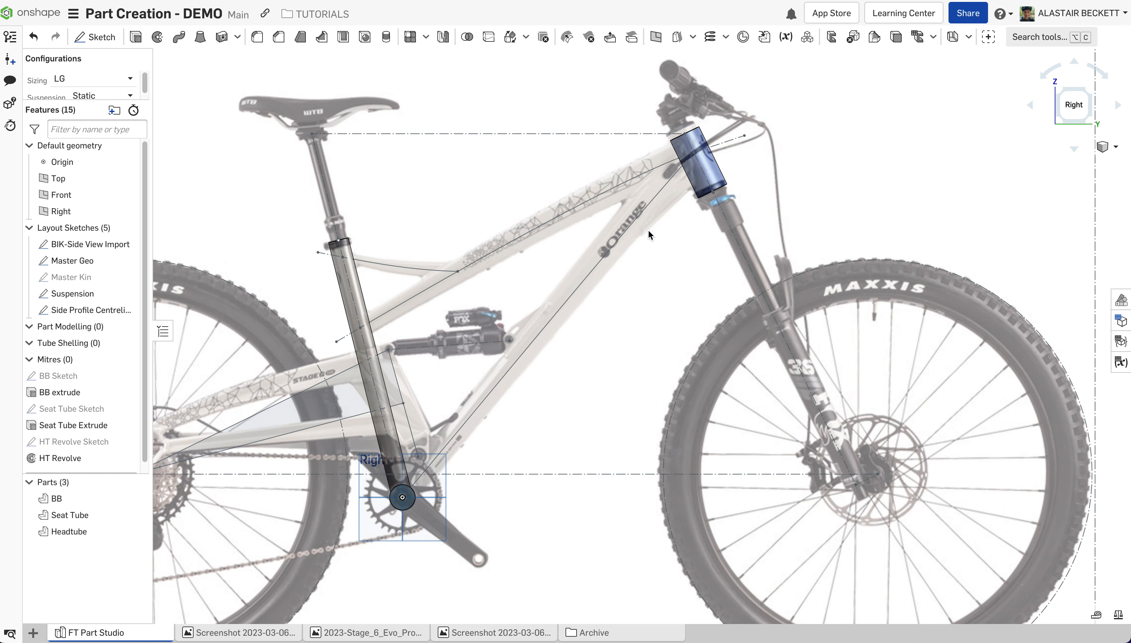
{"action": "scroll", "coordinate": [580, 304], "scroll_direction": "up", "scroll_amount": 2}
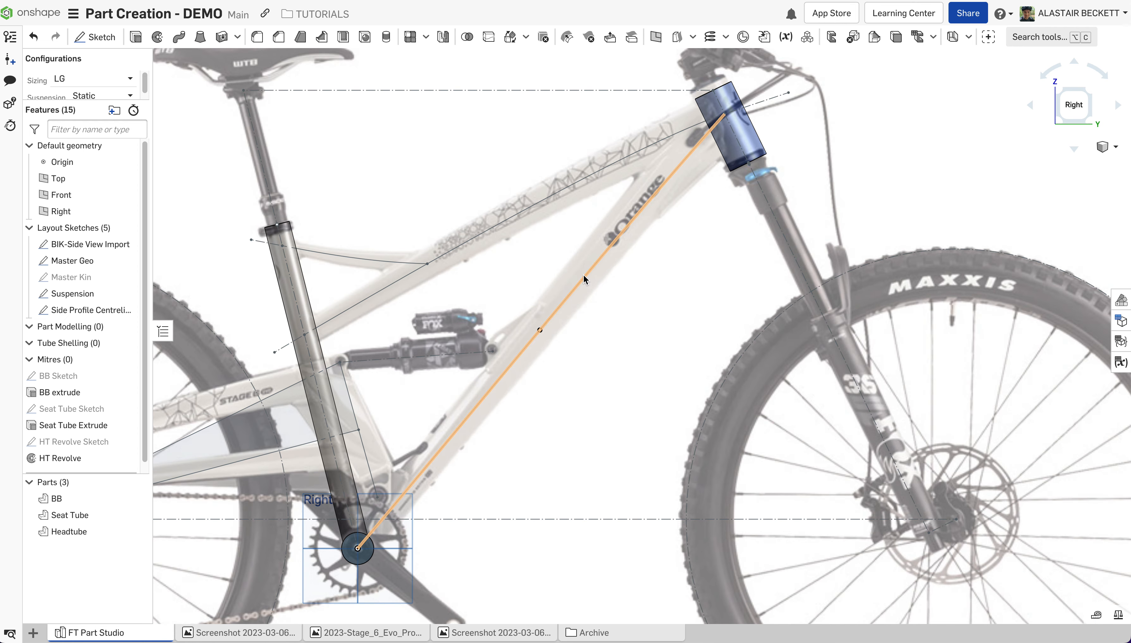
{"action": "scroll", "coordinate": [592, 274], "scroll_direction": "down", "scroll_amount": 2}
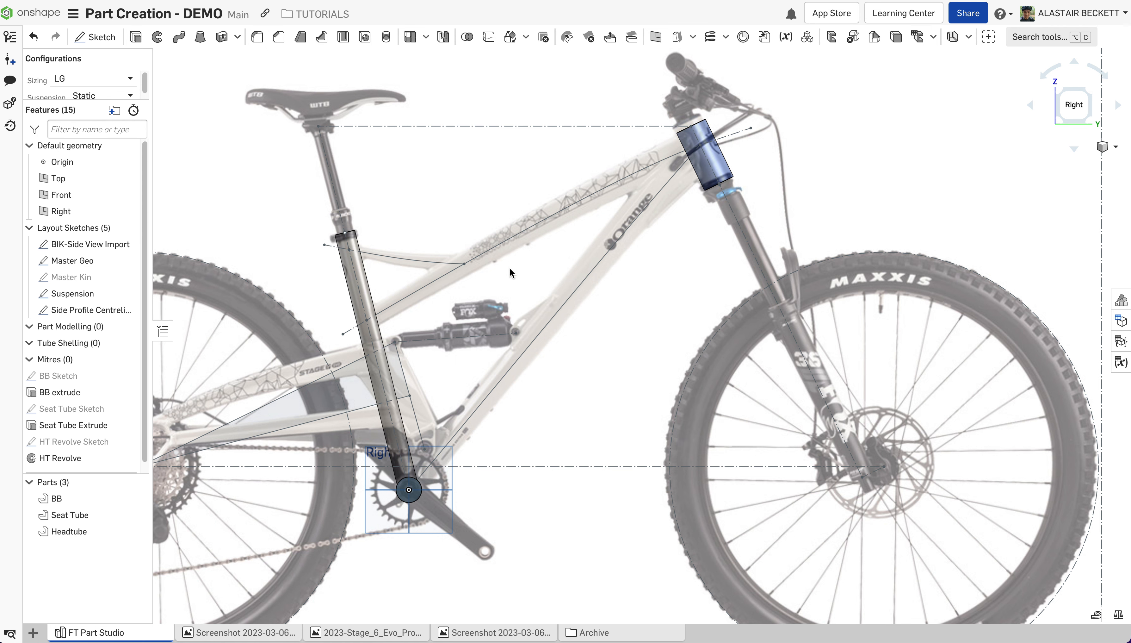
In Side Profile Centreline Sketch, replace the down tube curve with a straight line from the head tube end point to the bottom bracket centre.
{"action": "right_click", "coordinate": [130, 310]}
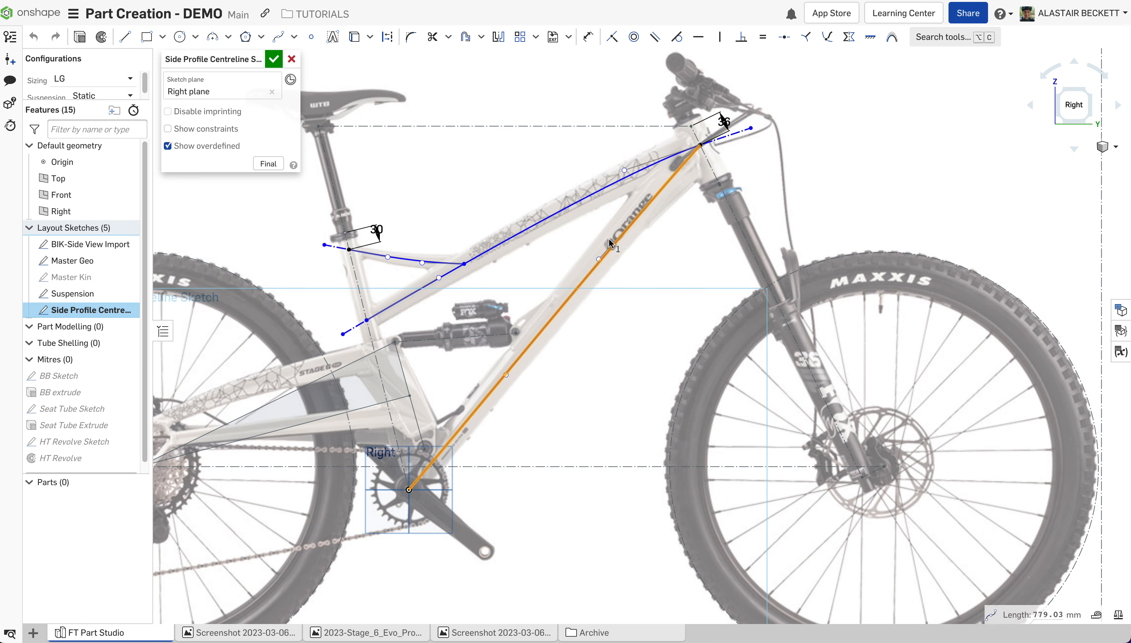
{"action": "left_click", "coordinate": [701, 145]}
{"action": "left_click", "coordinate": [409, 489]}
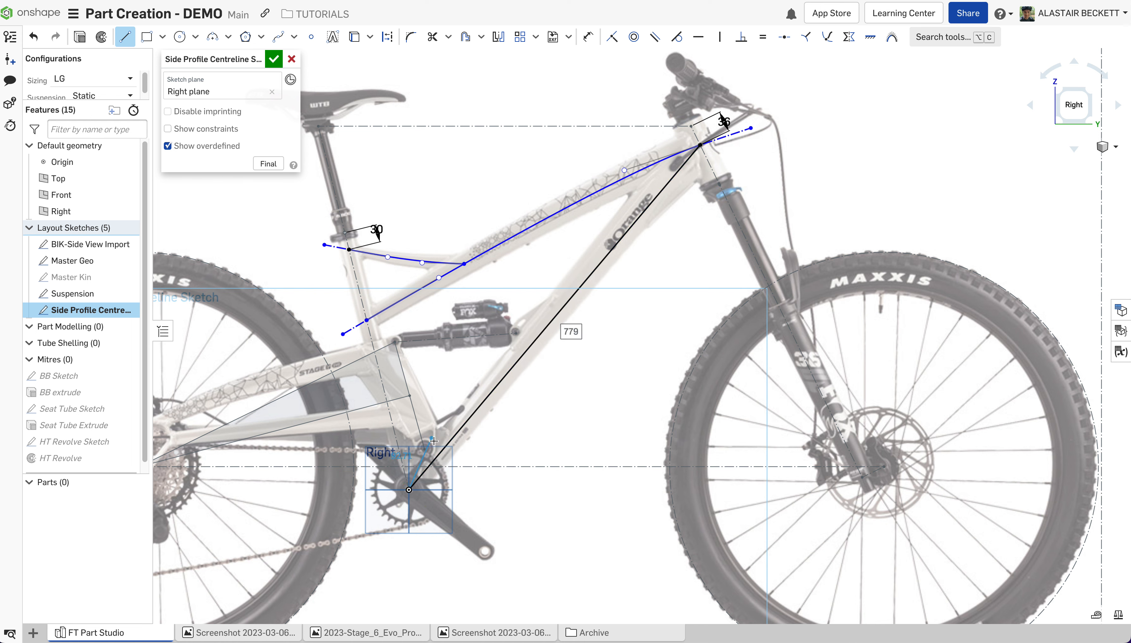
{"action": "key", "text": "Escape"}
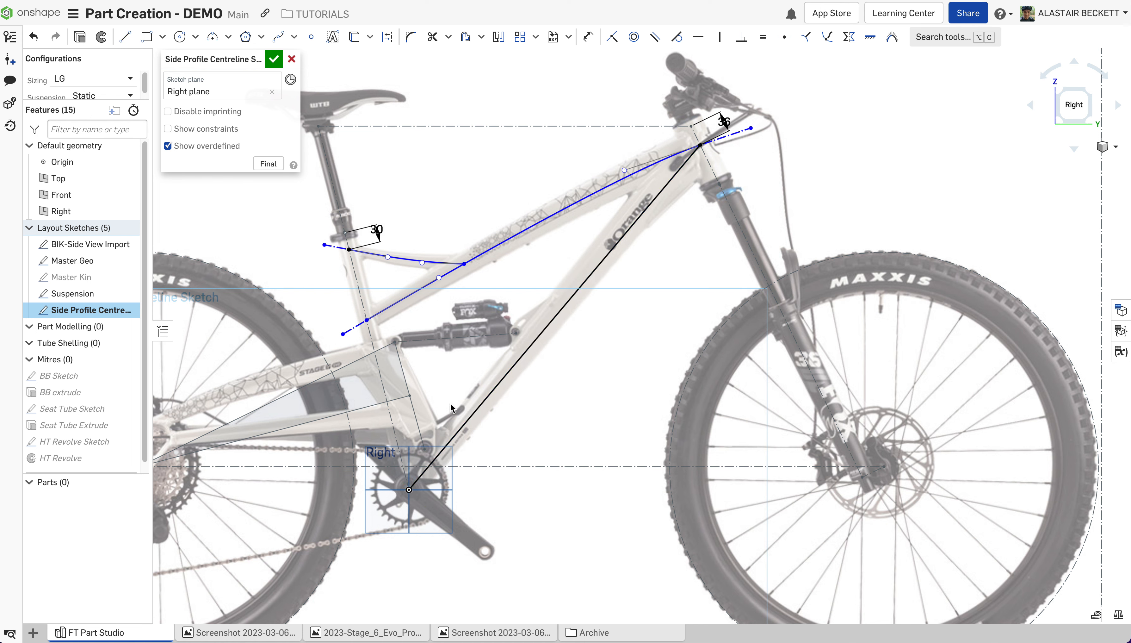
{"action": "left_click", "coordinate": [274, 59]}
{"action": "right_click_drag", "start_coordinate": [495, 341], "coordinate": [530, 333]}
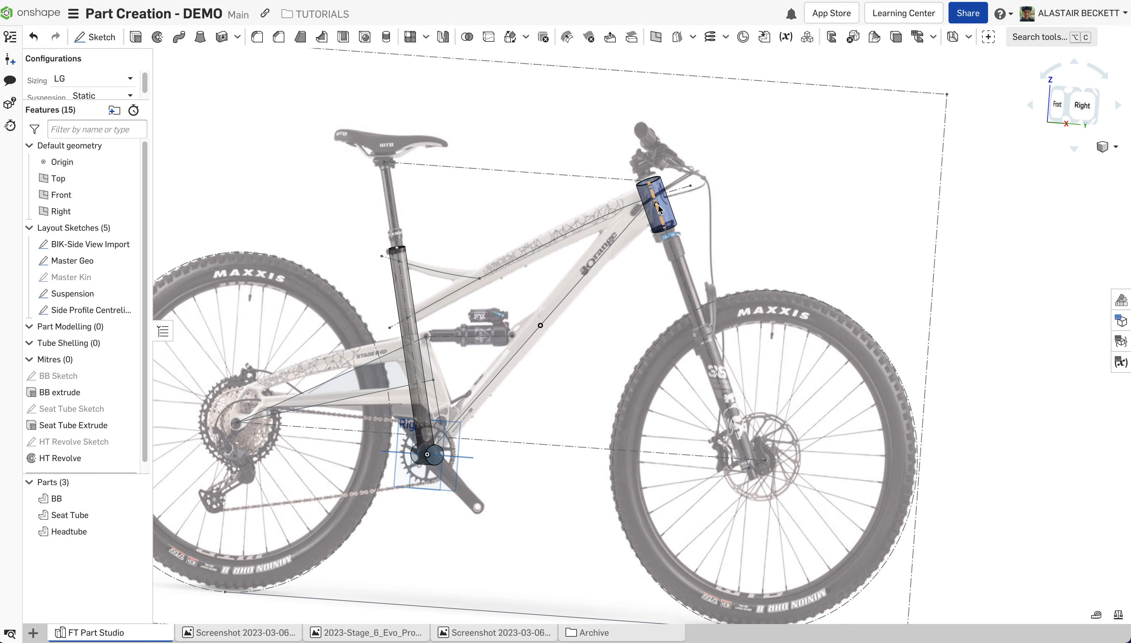
Examine the head tube, down tube centreline and bottom bracket shell from close up and from slightly different angles.
{"action": "scroll", "coordinate": [674, 191], "scroll_direction": "up", "scroll_amount": 3}
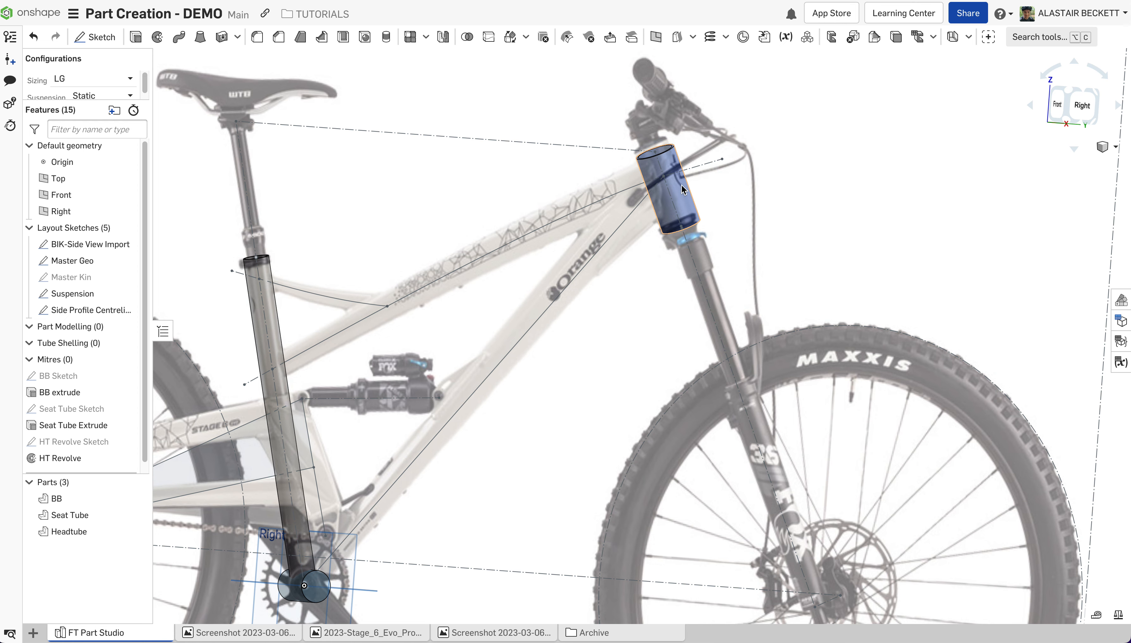
{"action": "left_click", "coordinate": [682, 193]}
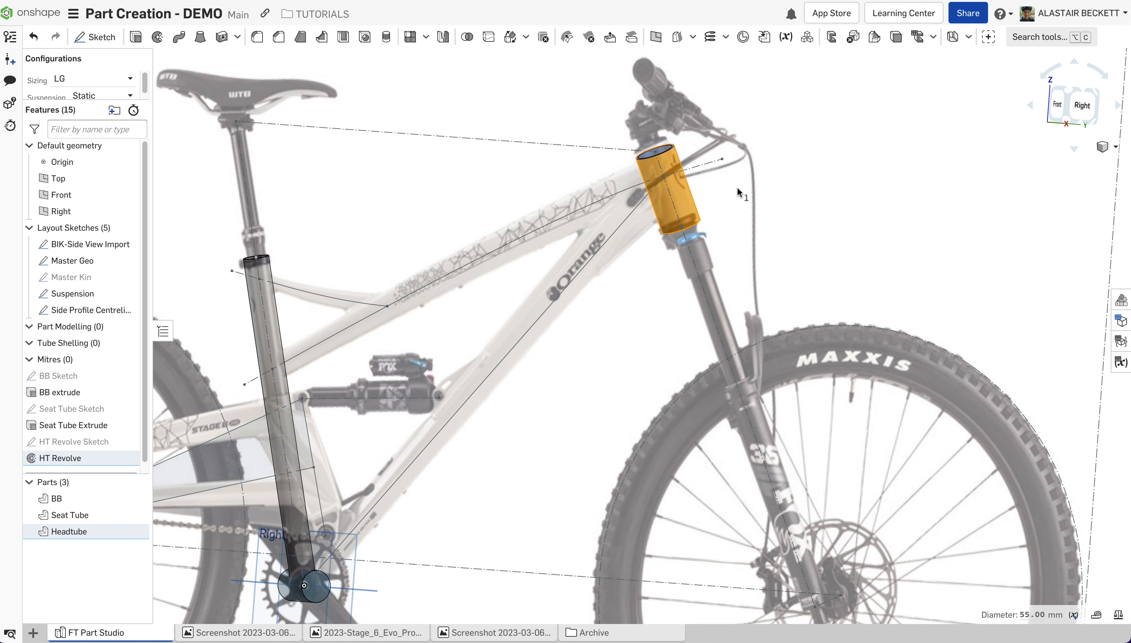
{"action": "left_click", "coordinate": [806, 202]}
{"action": "scroll", "coordinate": [806, 202], "scroll_direction": "down", "scroll_amount": 3}
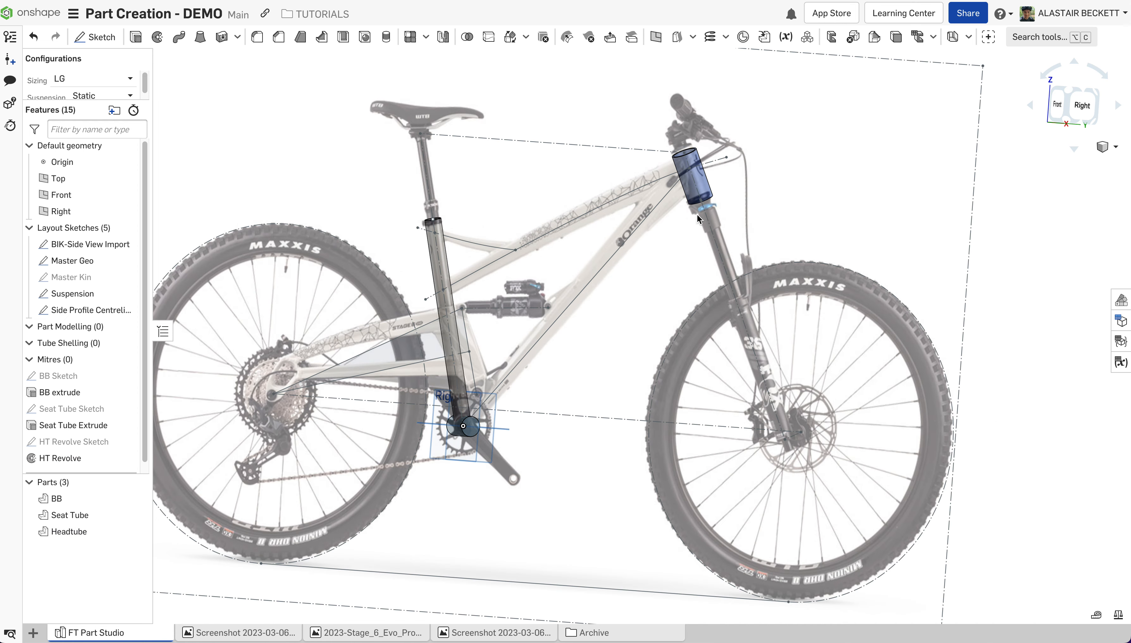
{"action": "scroll", "coordinate": [695, 170], "scroll_direction": "up", "scroll_amount": 4}
{"action": "scroll", "coordinate": [694, 162], "scroll_direction": "down", "scroll_amount": 3}
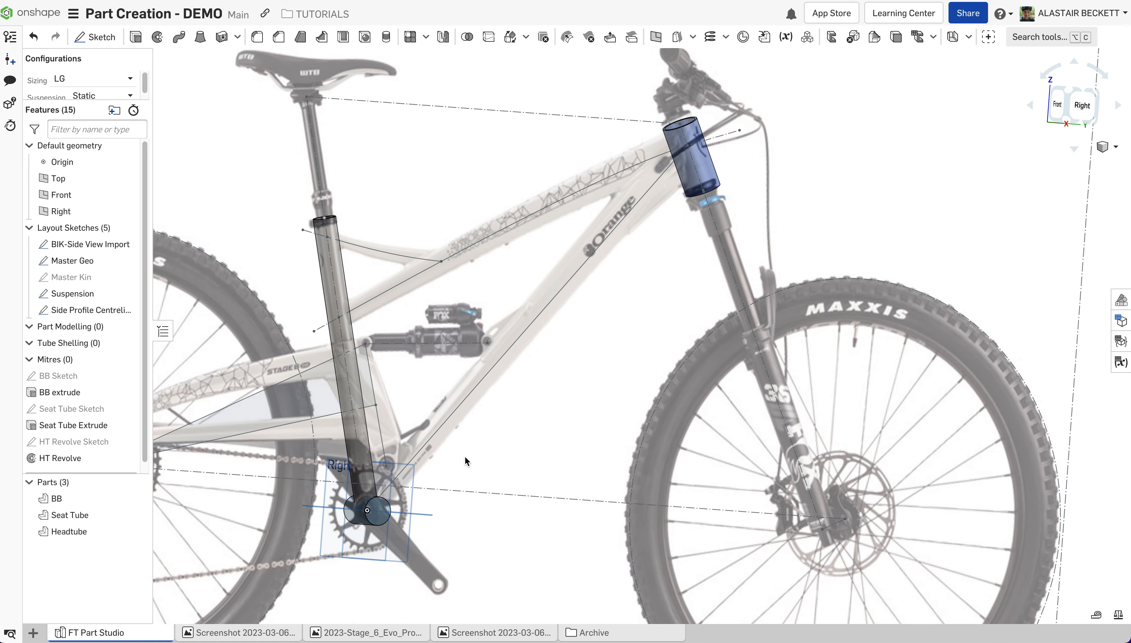
{"action": "scroll", "coordinate": [359, 525], "scroll_direction": "up", "scroll_amount": 5}
{"action": "right_click_drag", "start_coordinate": [358, 524], "coordinate": [406, 445]}
{"action": "scroll", "coordinate": [394, 529], "scroll_direction": "down", "scroll_amount": 3}
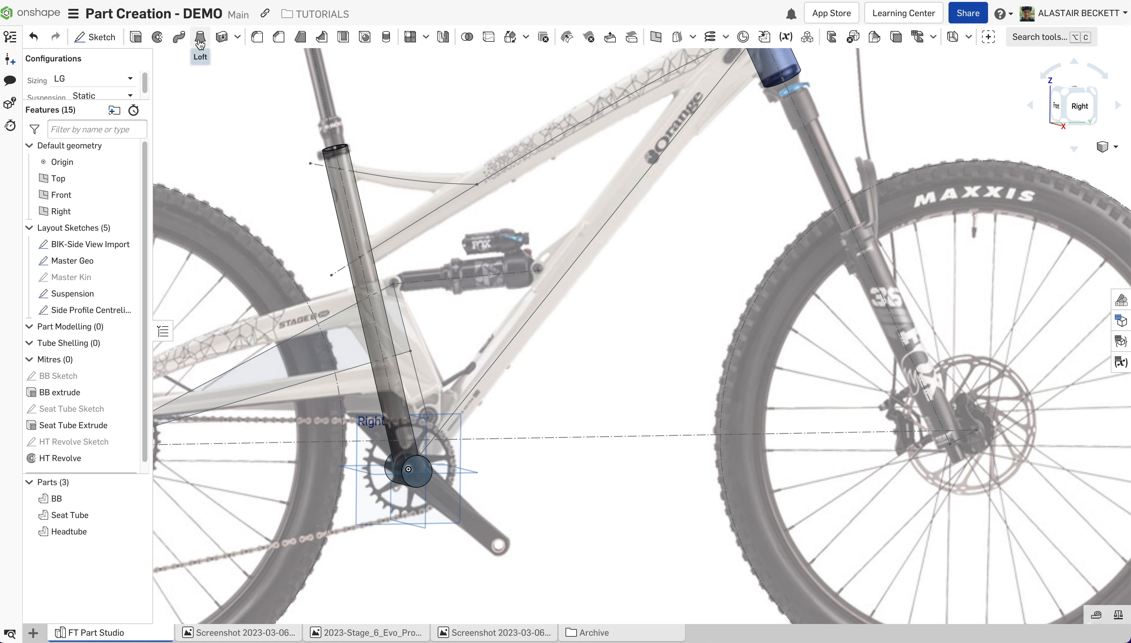
{"action": "scroll", "coordinate": [498, 444], "scroll_direction": "down", "scroll_amount": 4}
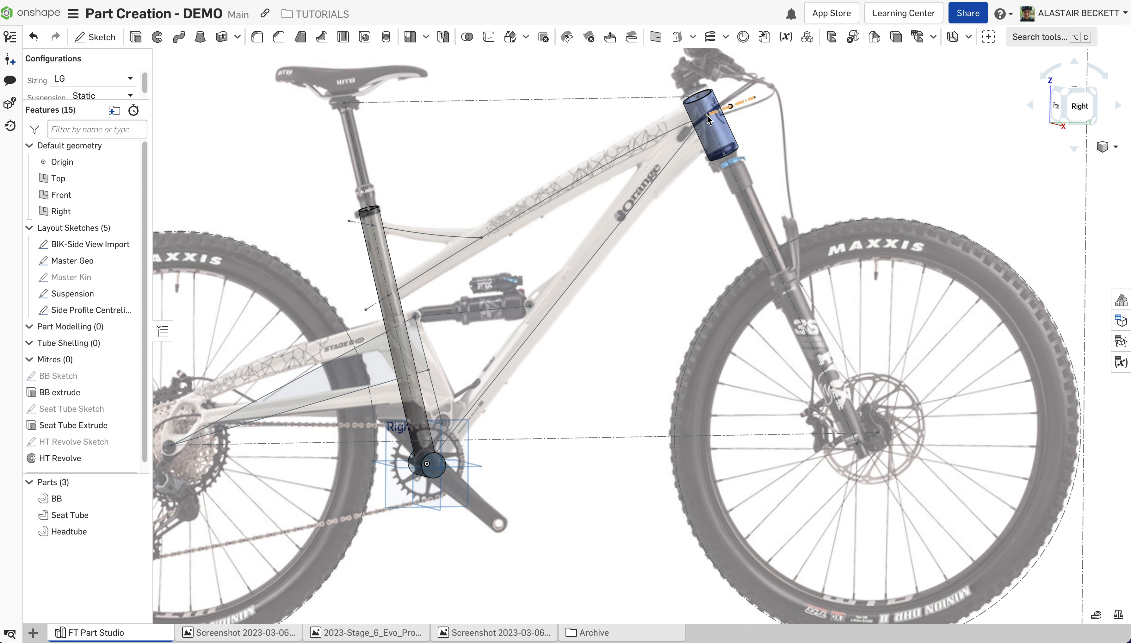
Start a new sketch on the mate connector at the bottom bracket end of the down tube centreline.
{"action": "left_click", "coordinate": [95, 37]}
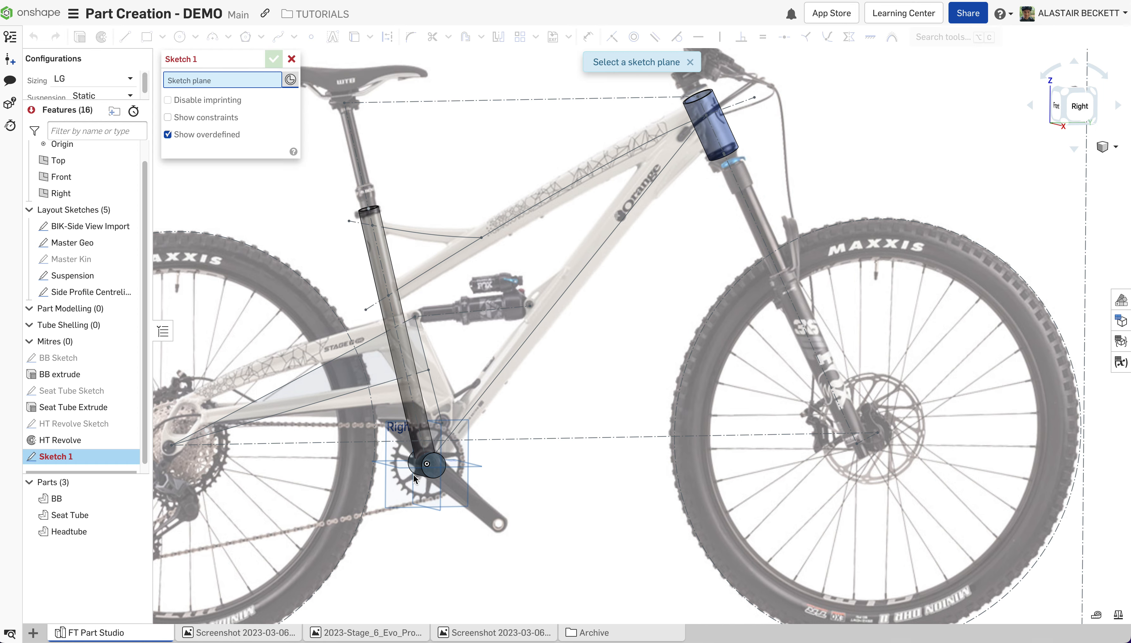
{"action": "scroll", "coordinate": [412, 473], "scroll_direction": "up", "scroll_amount": 5}
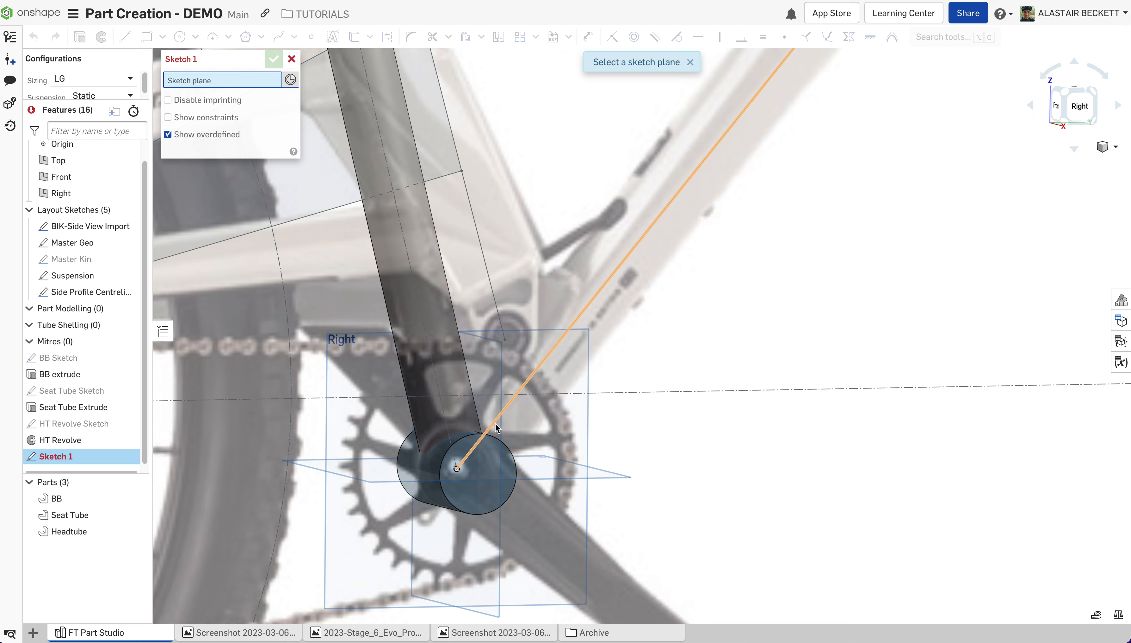
{"action": "scroll", "coordinate": [495, 425], "scroll_direction": "up", "scroll_amount": 5}
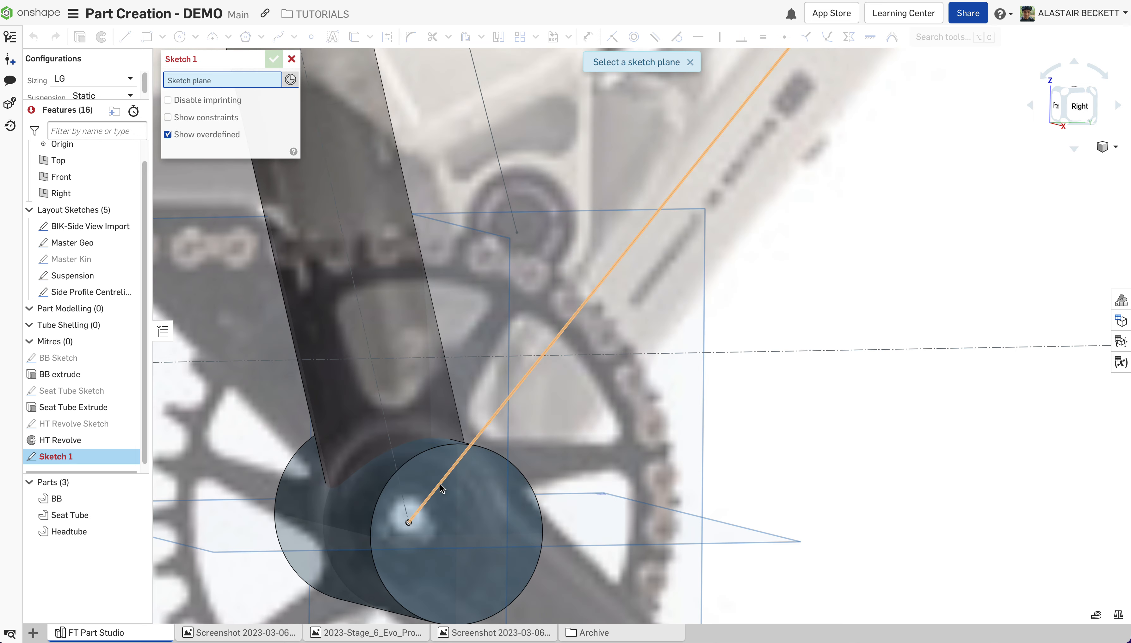
{"action": "right_click_drag", "start_coordinate": [440, 484], "coordinate": [475, 417]}
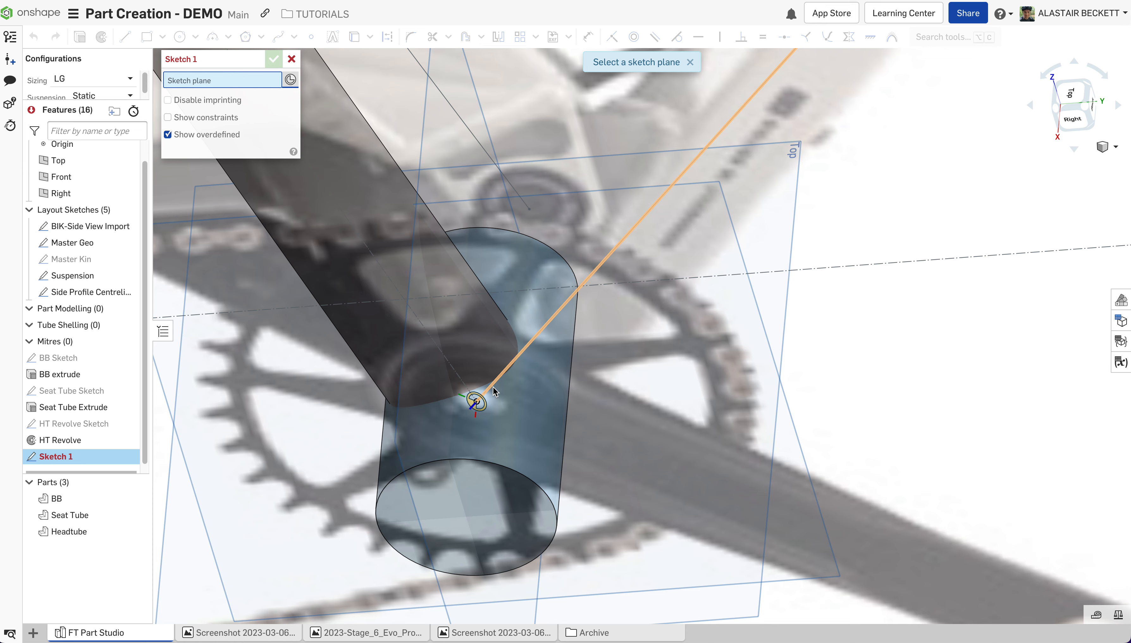
{"action": "left_click", "coordinate": [476, 401]}
{"action": "scroll", "coordinate": [497, 420], "scroll_direction": "down", "scroll_amount": 3}
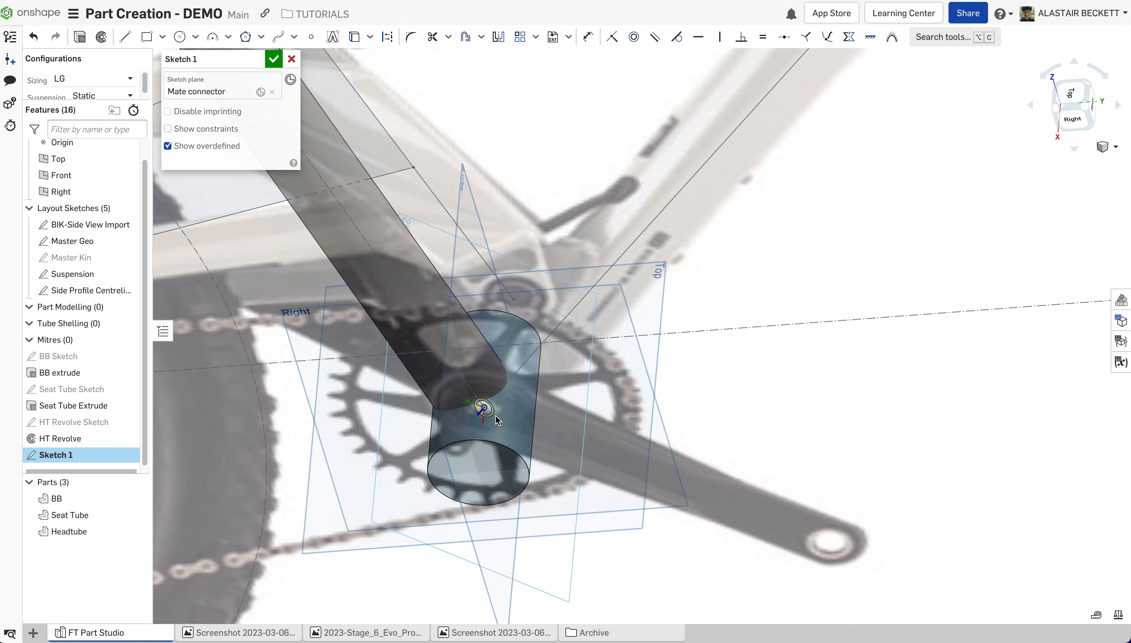
Examine how the new sketch plane sits relative to the down tube centreline, bottom bracket shell and head tube.
{"action": "scroll", "coordinate": [497, 419], "scroll_direction": "down", "scroll_amount": 5}
{"action": "scroll", "coordinate": [480, 460], "scroll_direction": "up", "scroll_amount": 2}
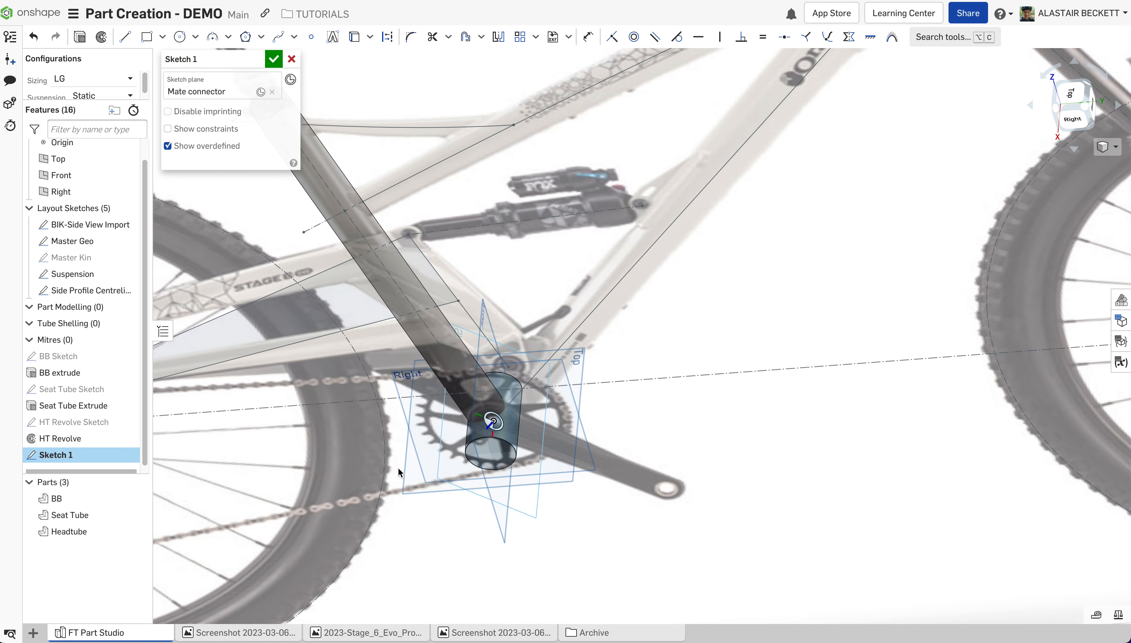
{"action": "scroll", "coordinate": [439, 420], "scroll_direction": "down", "scroll_amount": 3}
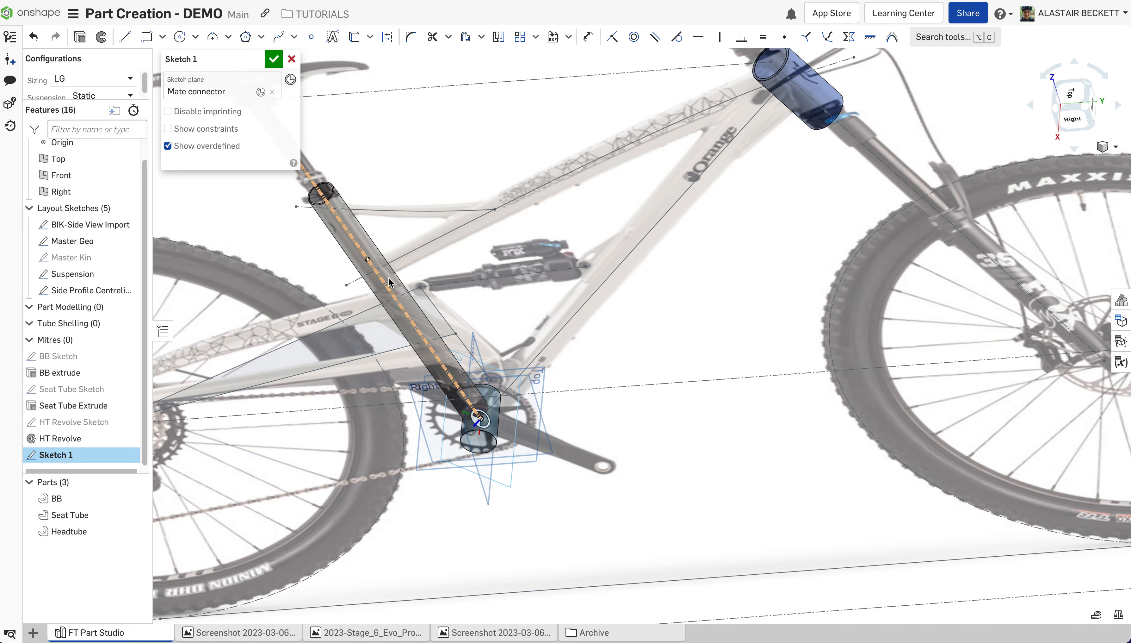
{"action": "right_click_drag", "start_coordinate": [467, 361], "coordinate": [488, 306]}
{"action": "right_click_drag", "start_coordinate": [467, 457], "coordinate": [407, 472]}
{"action": "scroll", "coordinate": [445, 520], "scroll_direction": "up", "scroll_amount": 2}
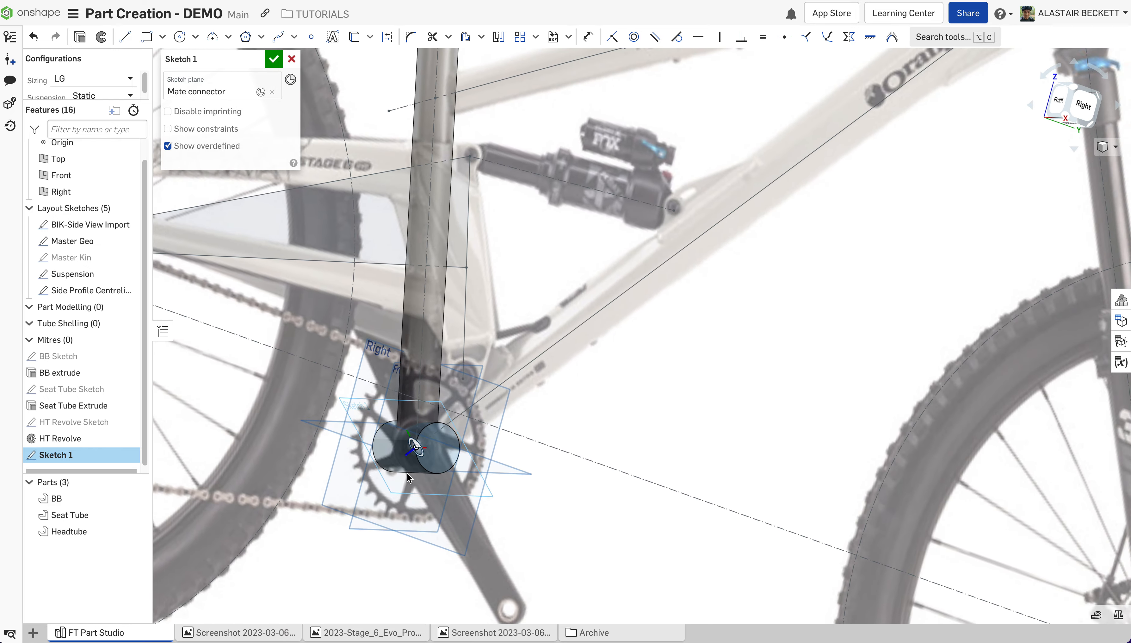
{"action": "scroll", "coordinate": [457, 438], "scroll_direction": "down", "scroll_amount": 2}
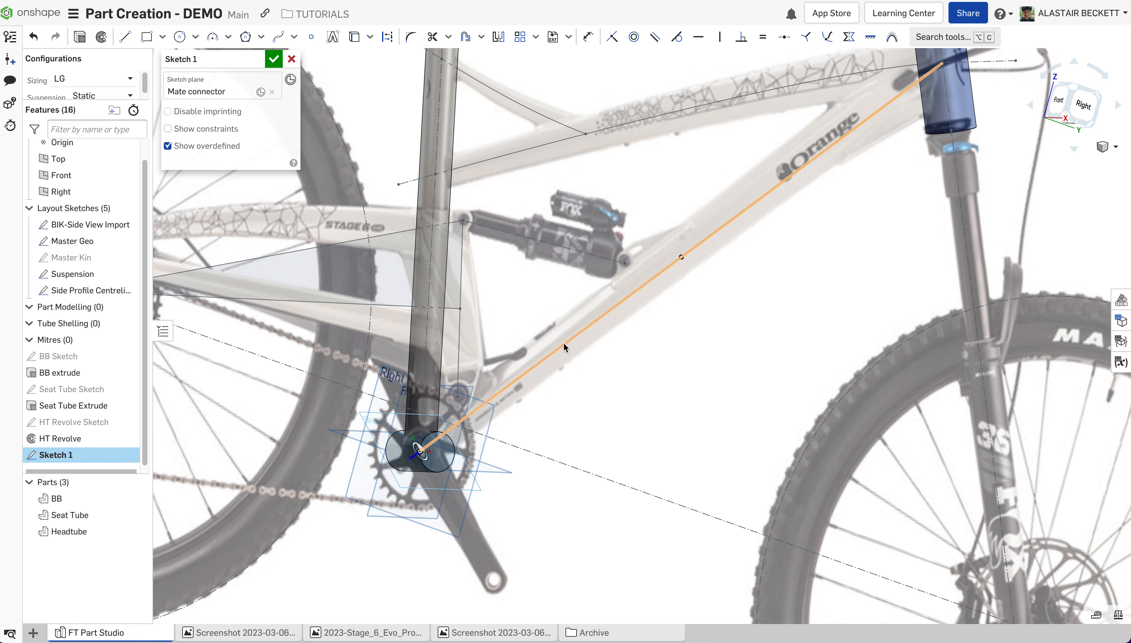
{"action": "scroll", "coordinate": [619, 302], "scroll_direction": "down", "scroll_amount": 2}
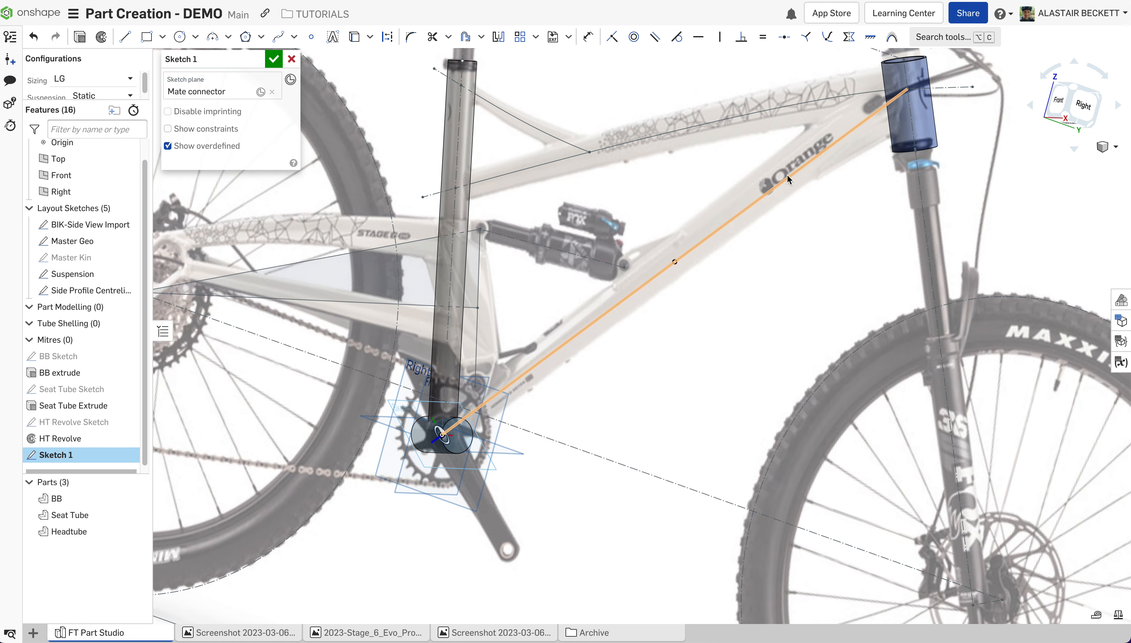
{"action": "scroll", "coordinate": [440, 430], "scroll_direction": "up", "scroll_amount": 2}
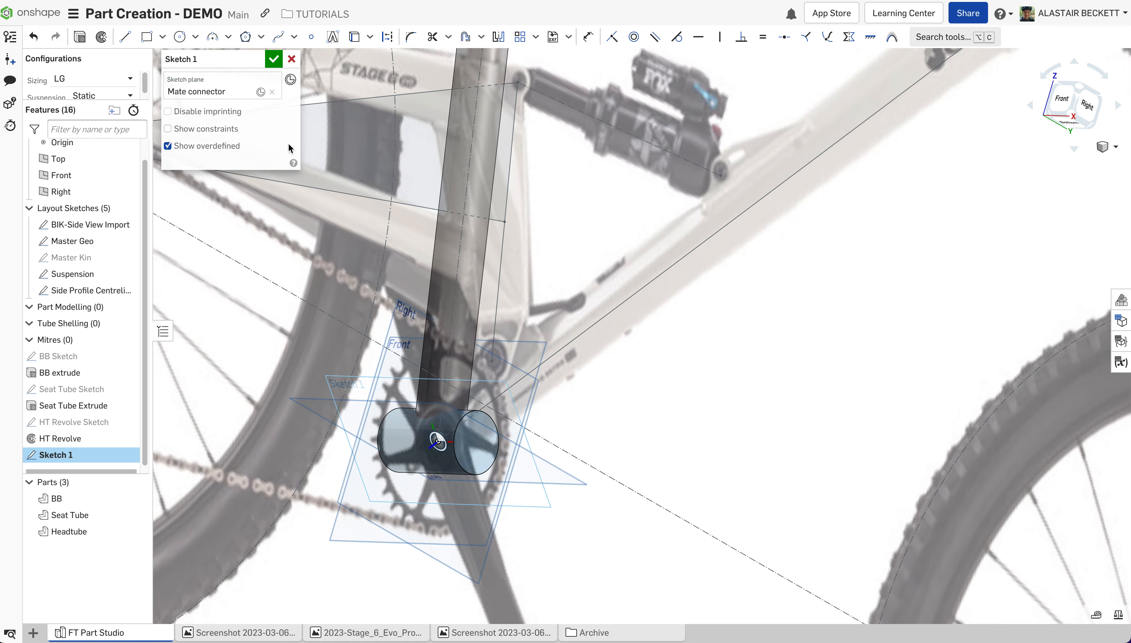
Sketch a centre-point rectangle about 55 by 45 mm, centred on the mate connector in the bottom bracket shell.
{"action": "left_click", "coordinate": [162, 36]}
{"action": "left_click", "coordinate": [166, 80]}
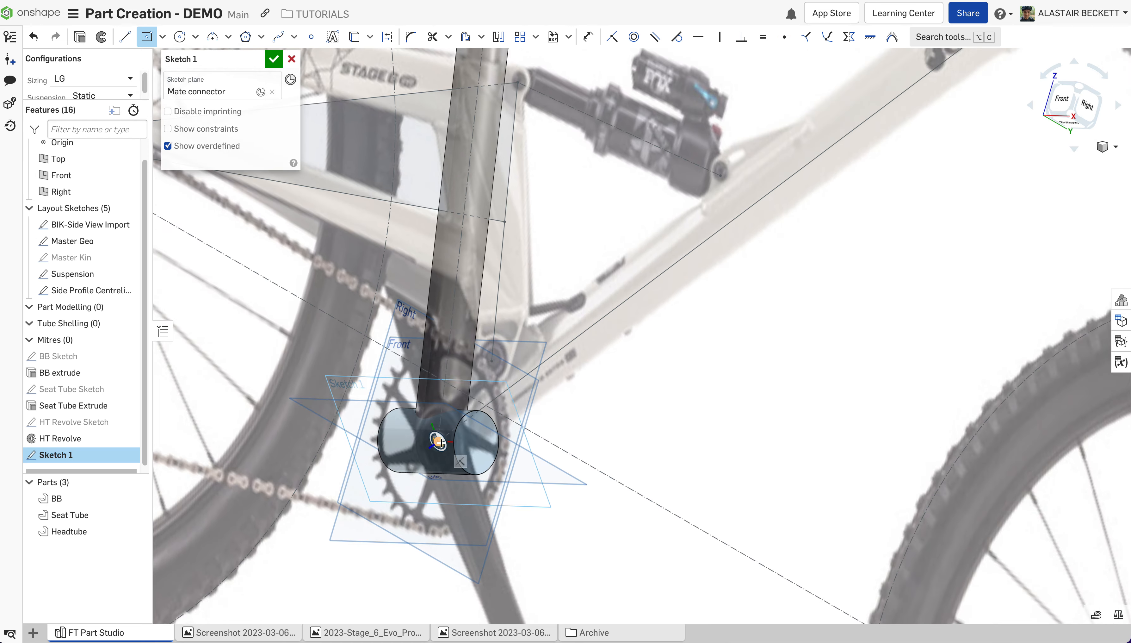
{"action": "scroll", "coordinate": [441, 445], "scroll_direction": "up", "scroll_amount": 5}
{"action": "left_click", "coordinate": [435, 441]}
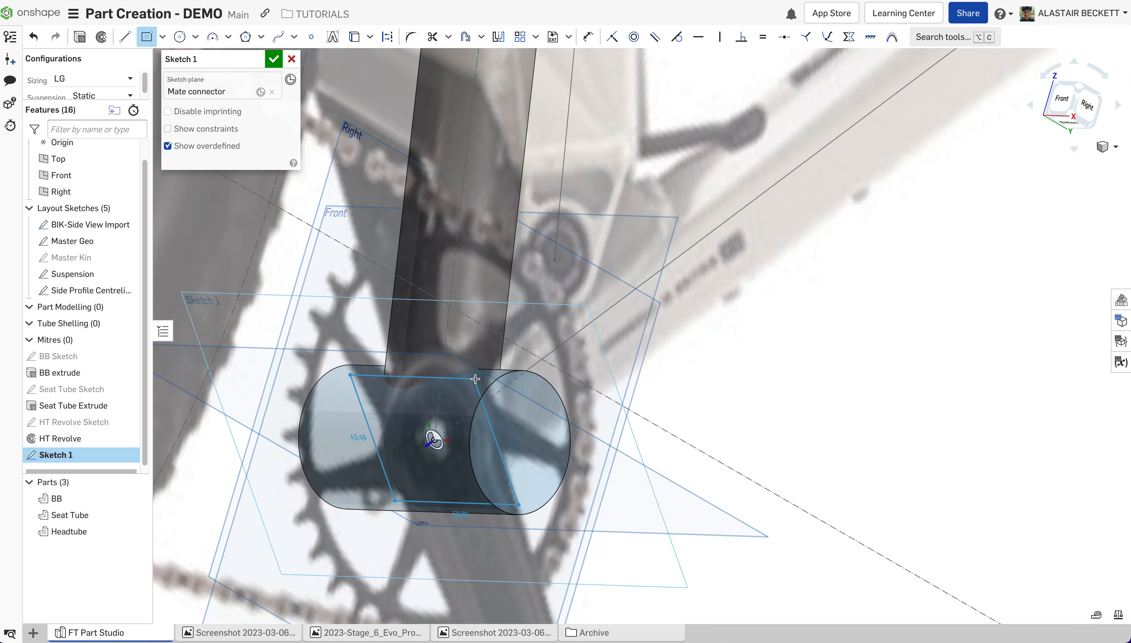
{"action": "left_click", "coordinate": [524, 507]}
{"action": "key", "text": "Escape"}
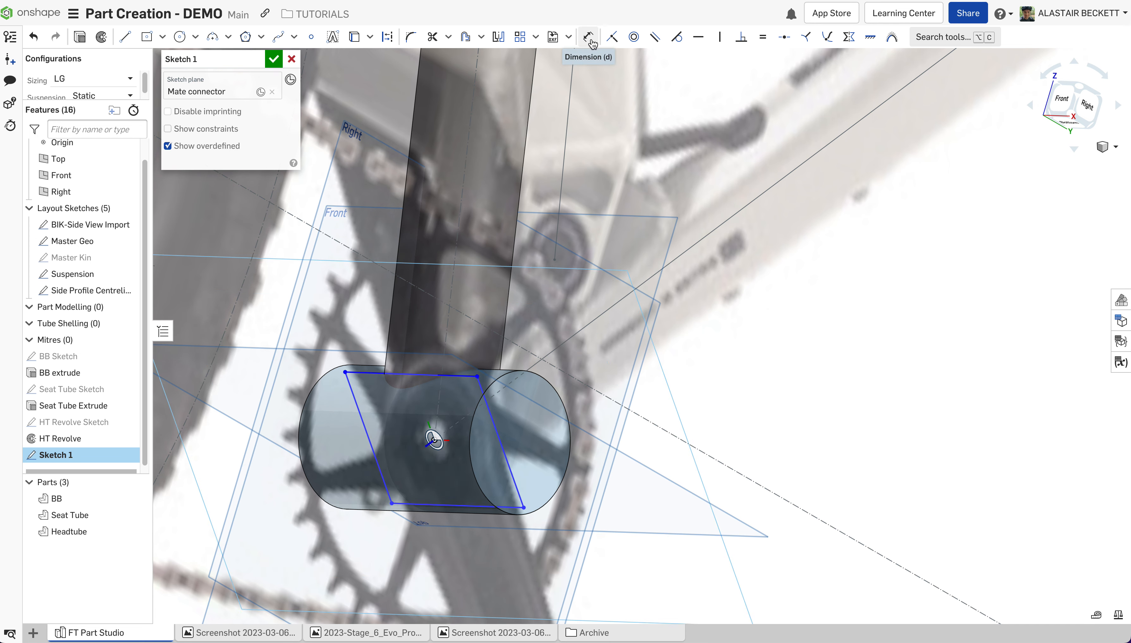
Dimension the rectangle's height, perpendicular to the bottom bracket axis, at 50 mm.
{"action": "right_click_drag", "start_coordinate": [624, 193], "coordinate": [677, 208]}
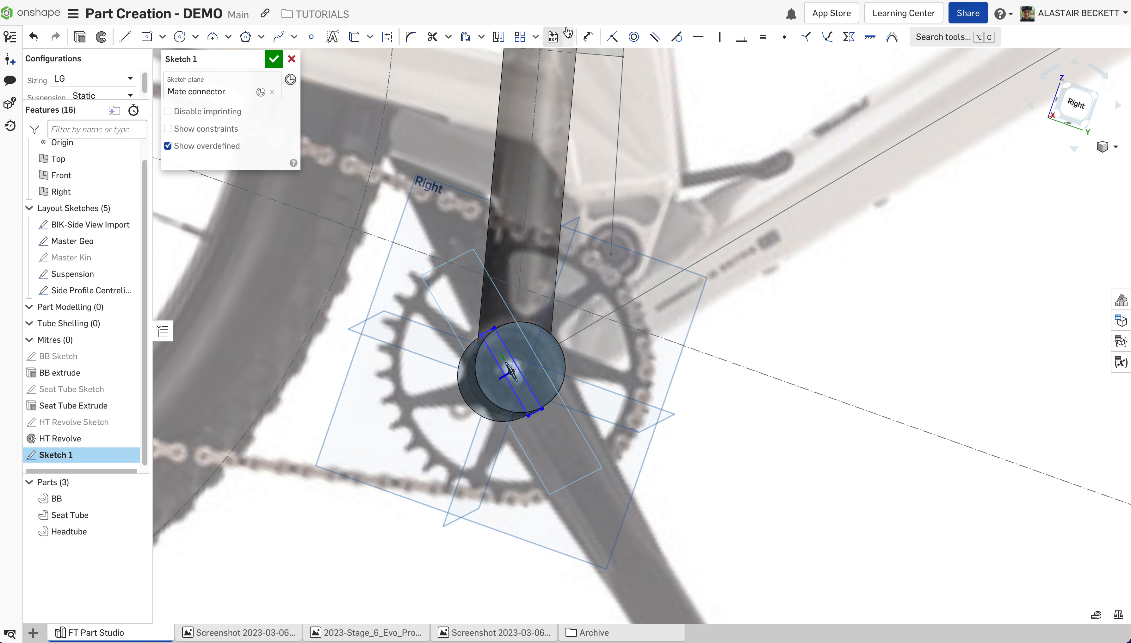
{"action": "left_click", "coordinate": [588, 36]}
{"action": "right_click_drag", "start_coordinate": [524, 366], "coordinate": [496, 342]}
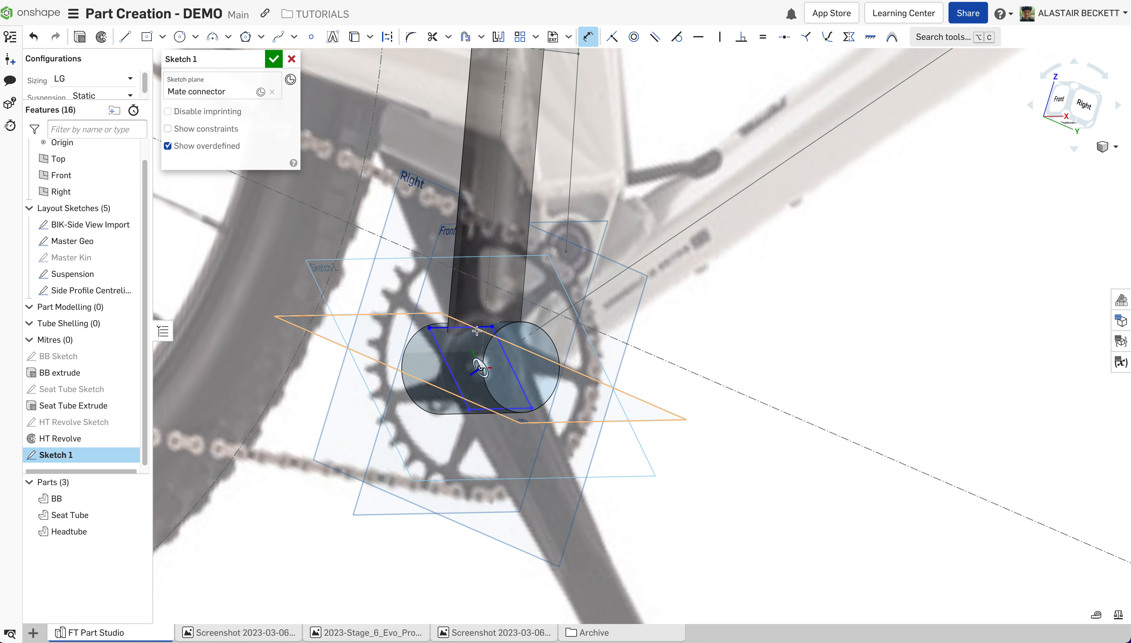
{"action": "left_click", "coordinate": [508, 337]}
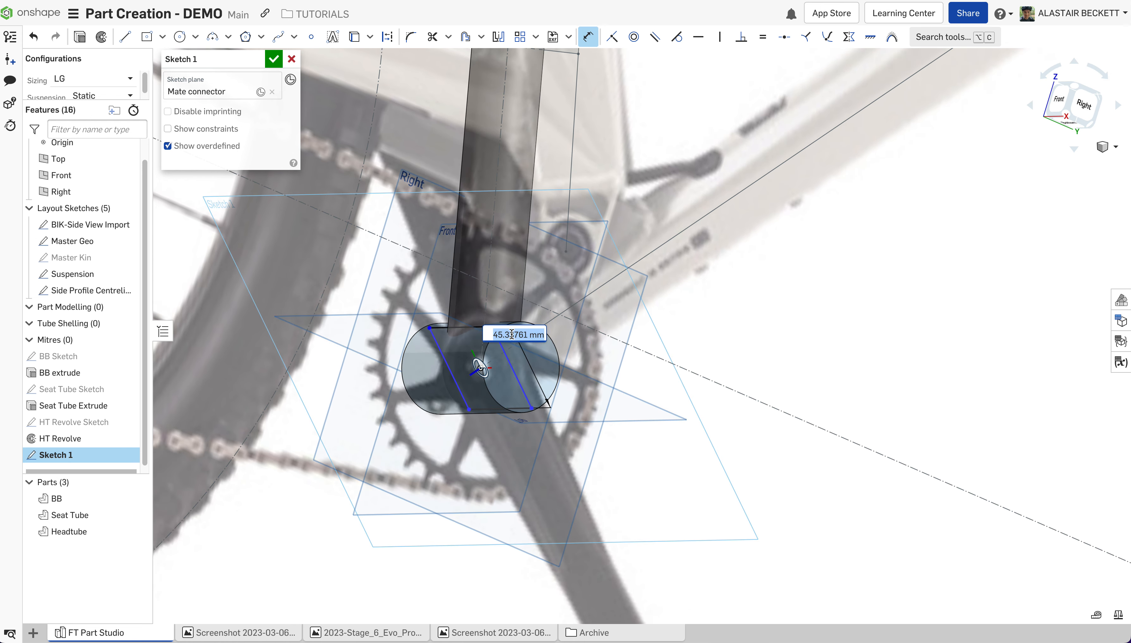
{"action": "type", "text": "50"}
{"action": "key", "text": "Return"}
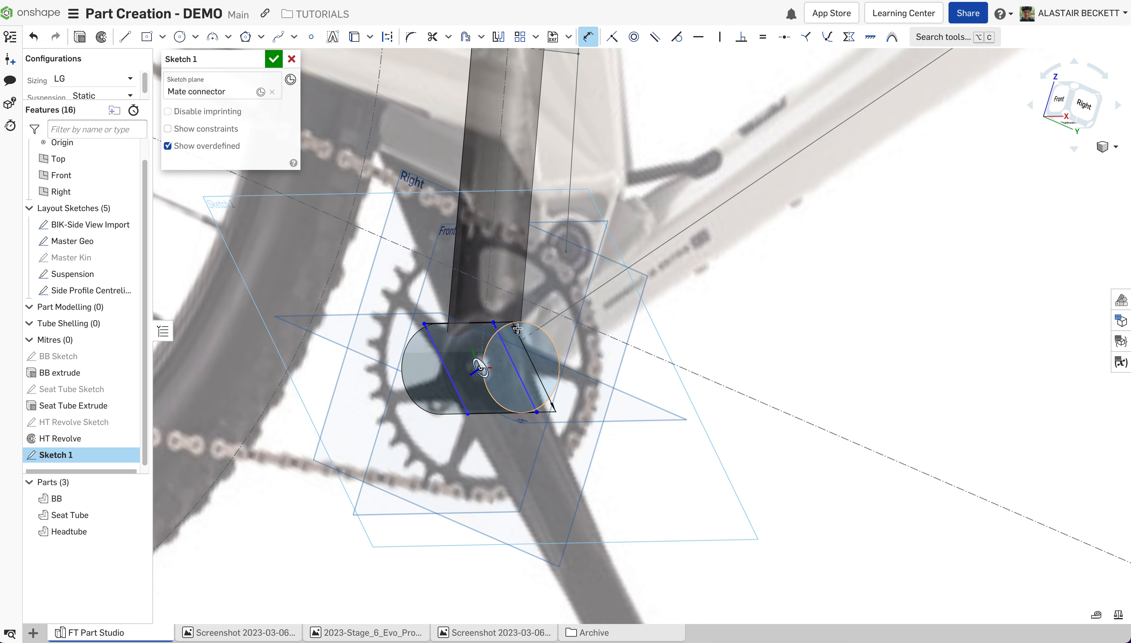
{"action": "key", "text": "Escape"}
Change the rectangle's height dimension to 44 mm to match the bottom bracket shell diameter.
{"action": "right_click_drag", "start_coordinate": [507, 337], "coordinate": [406, 388]}
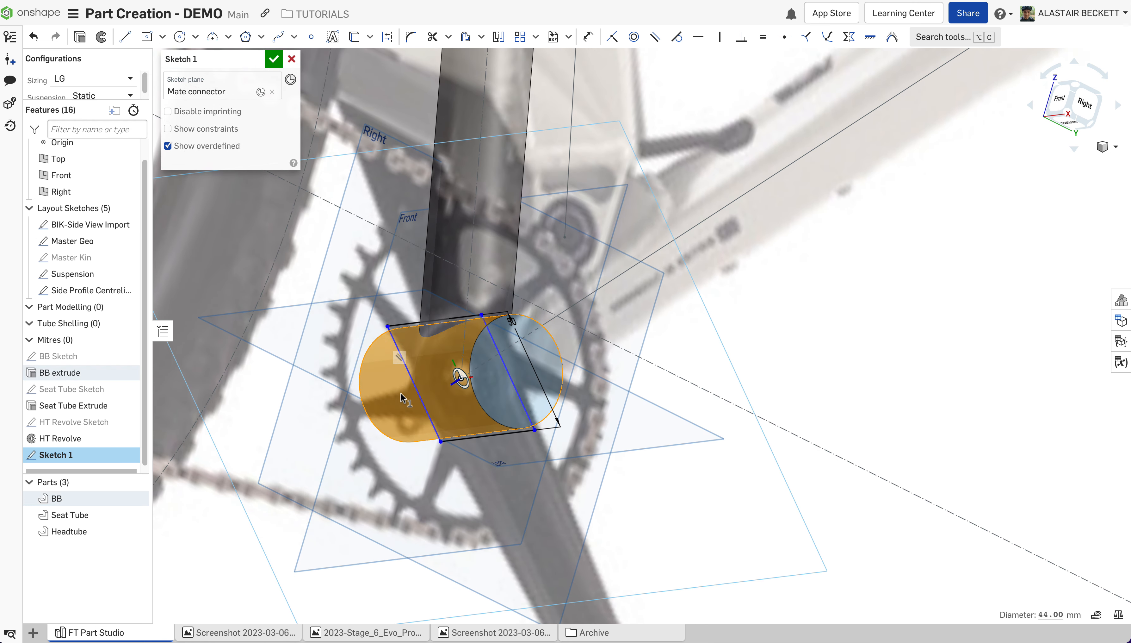
{"action": "double_click", "coordinate": [516, 321]}
{"action": "type", "text": "44"}
{"action": "key", "text": "Return"}
Dimension the rectangle's width along the bottom bracket axis at 50 mm.
{"action": "right_click_drag", "start_coordinate": [516, 321], "coordinate": [532, 377]}
{"action": "scroll", "coordinate": [533, 377], "scroll_direction": "down", "scroll_amount": 2}
{"action": "scroll", "coordinate": [532, 377], "scroll_direction": "up", "scroll_amount": 2}
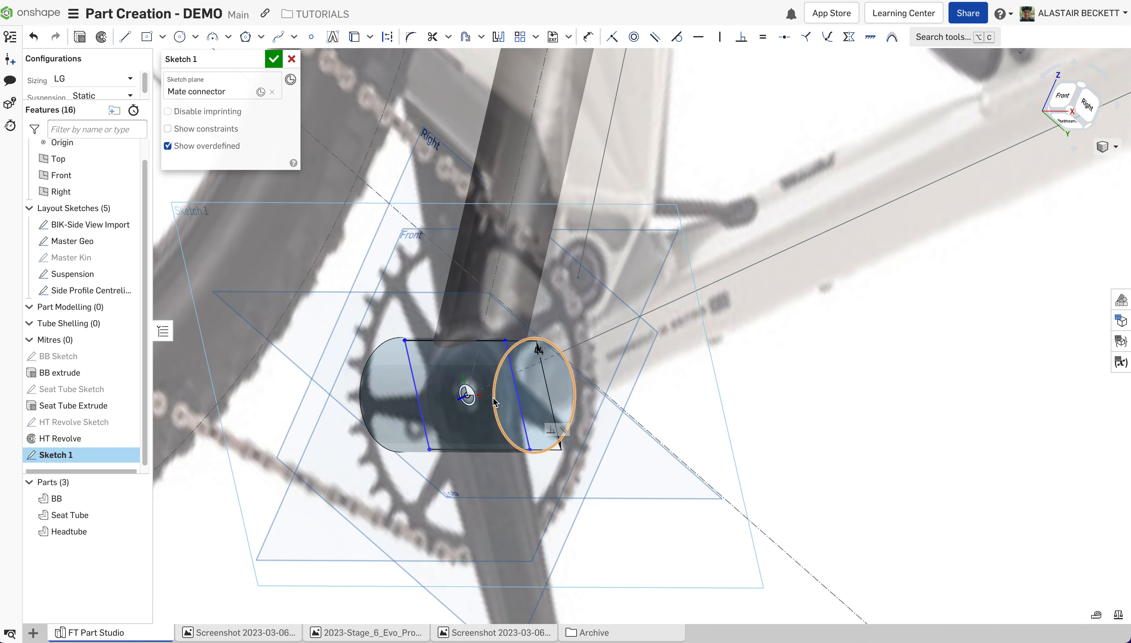
{"action": "left_click", "coordinate": [588, 37]}
{"action": "left_click", "coordinate": [485, 341]}
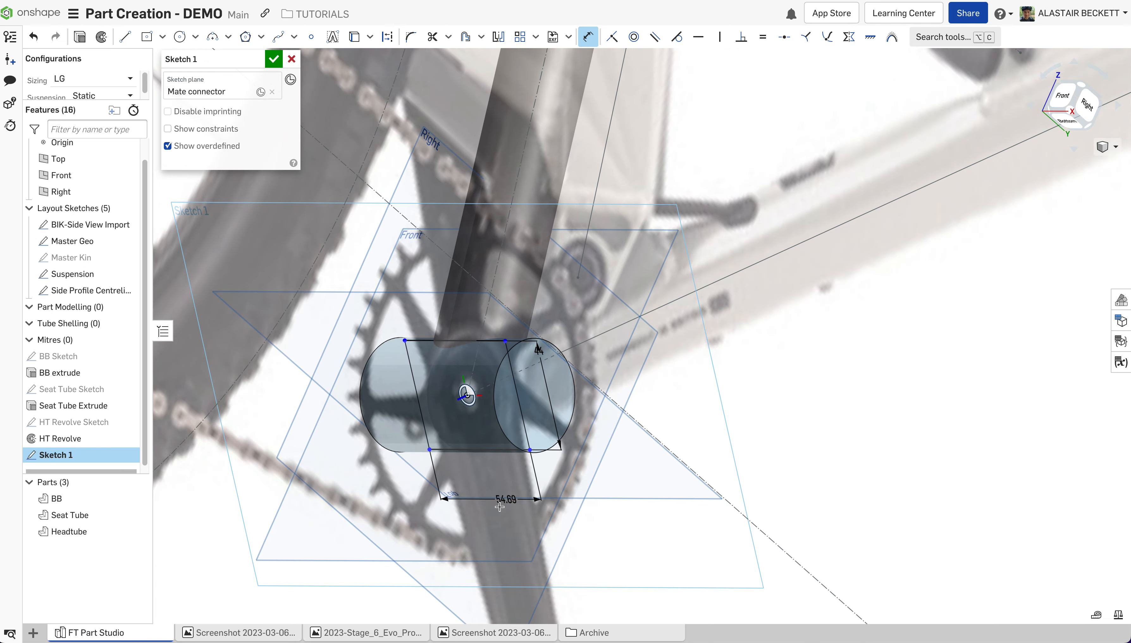
{"action": "left_click", "coordinate": [502, 493]}
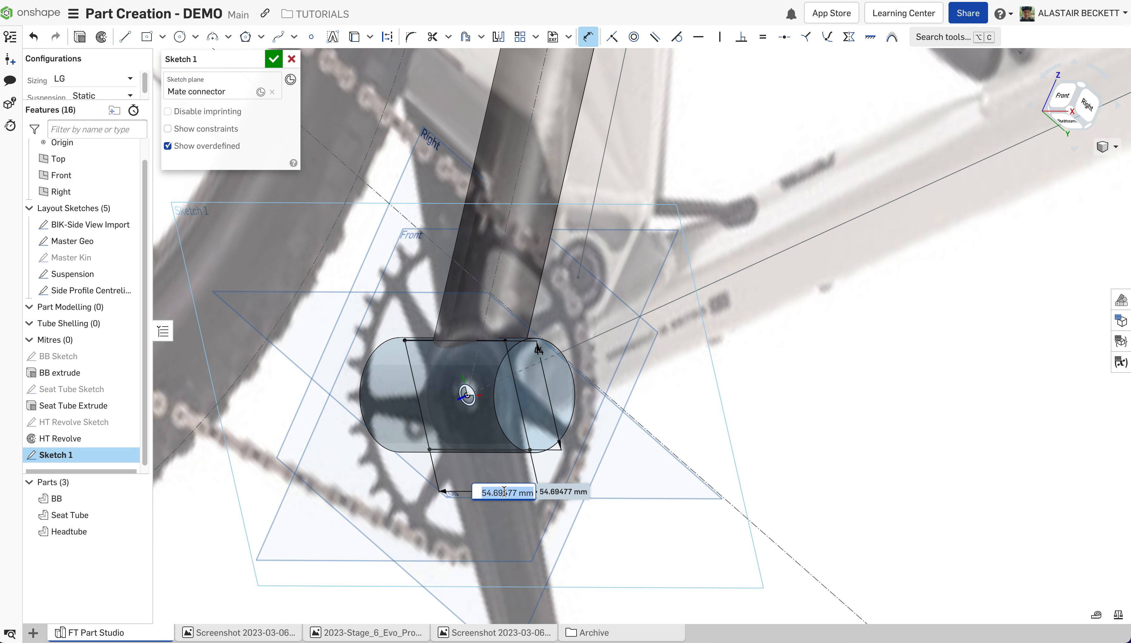
{"action": "type", "text": "50"}
{"action": "key", "text": "Return"}
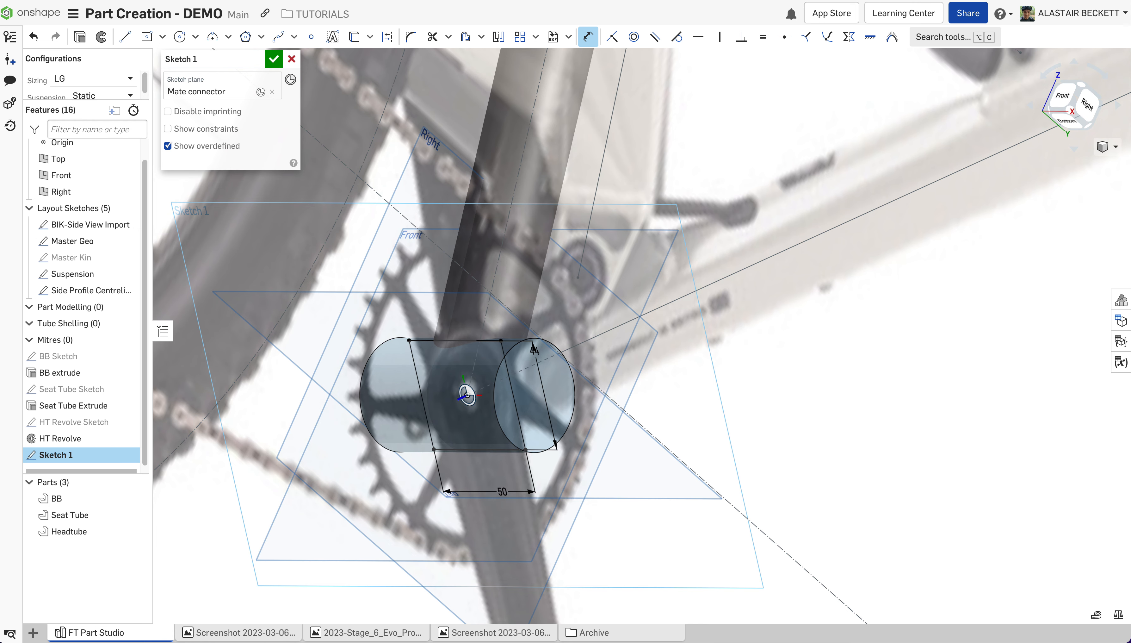
{"action": "key", "text": "Escape"}
Examine the dimensioned rectangle against the bottom bracket shell and along the down tube centreline up to the head tube.
{"action": "scroll", "coordinate": [674, 389], "scroll_direction": "down", "scroll_amount": 2}
{"action": "scroll", "coordinate": [545, 418], "scroll_direction": "up", "scroll_amount": 2}
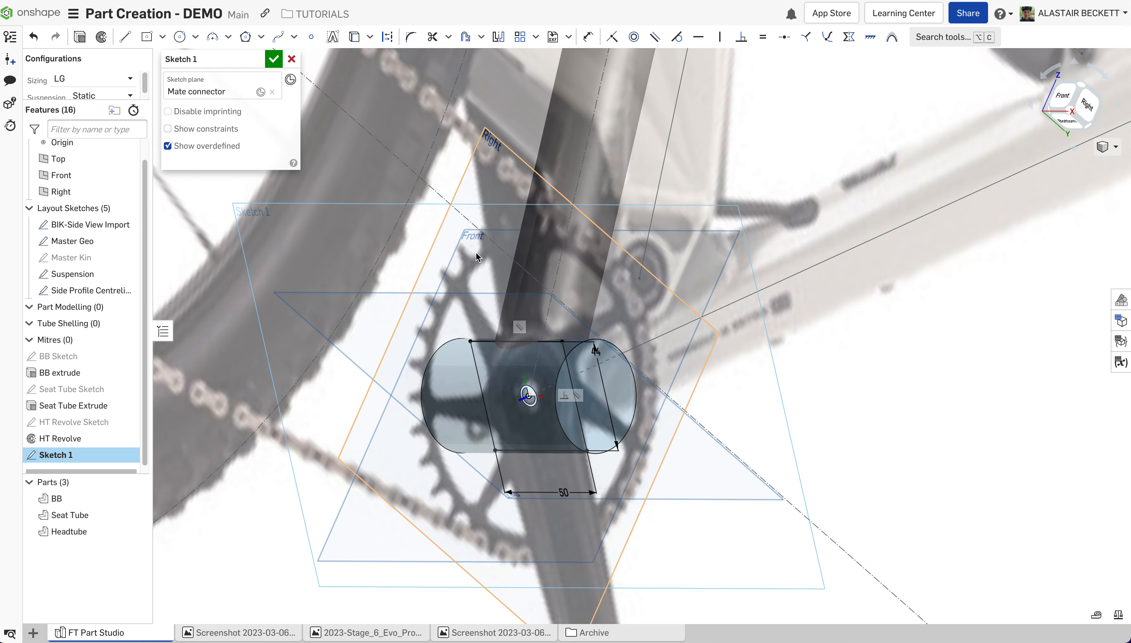
{"action": "scroll", "coordinate": [515, 378], "scroll_direction": "down", "scroll_amount": 2}
{"action": "scroll", "coordinate": [531, 360], "scroll_direction": "down", "scroll_amount": 3}
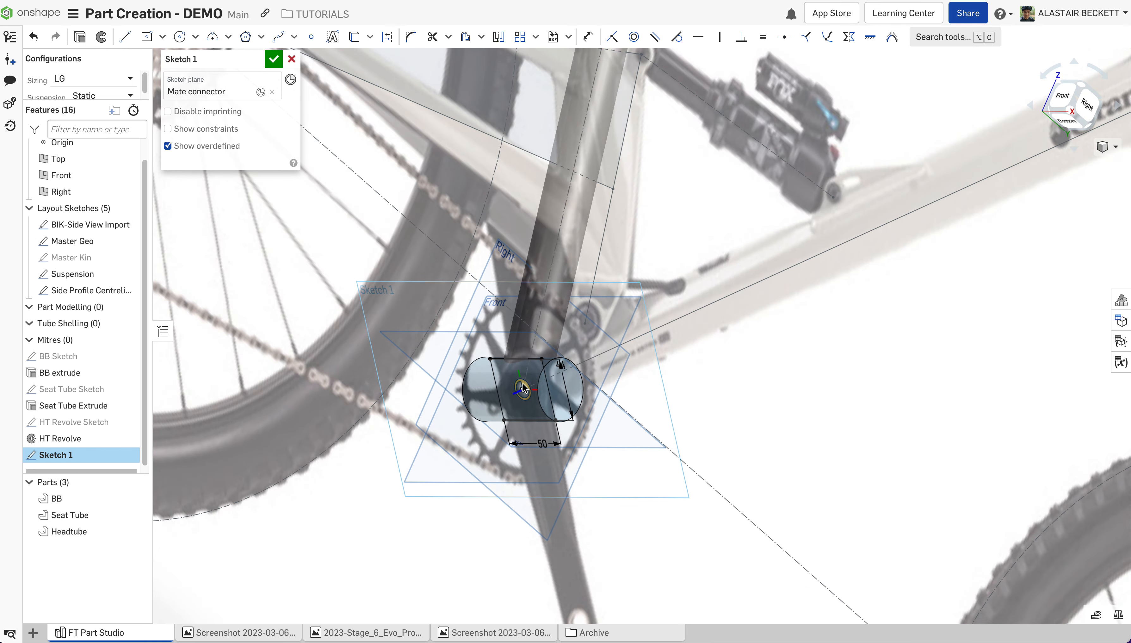
{"action": "right_click_drag", "start_coordinate": [504, 395], "coordinate": [508, 420]}
{"action": "scroll", "coordinate": [540, 375], "scroll_direction": "up", "scroll_amount": 2}
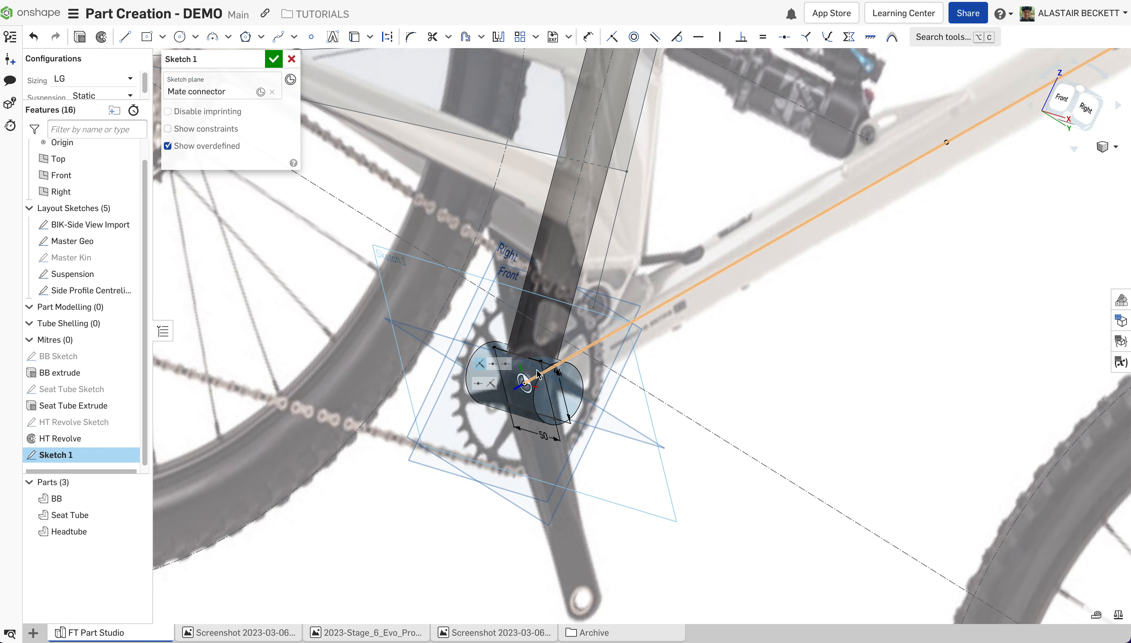
{"action": "scroll", "coordinate": [540, 363], "scroll_direction": "down", "scroll_amount": 5}
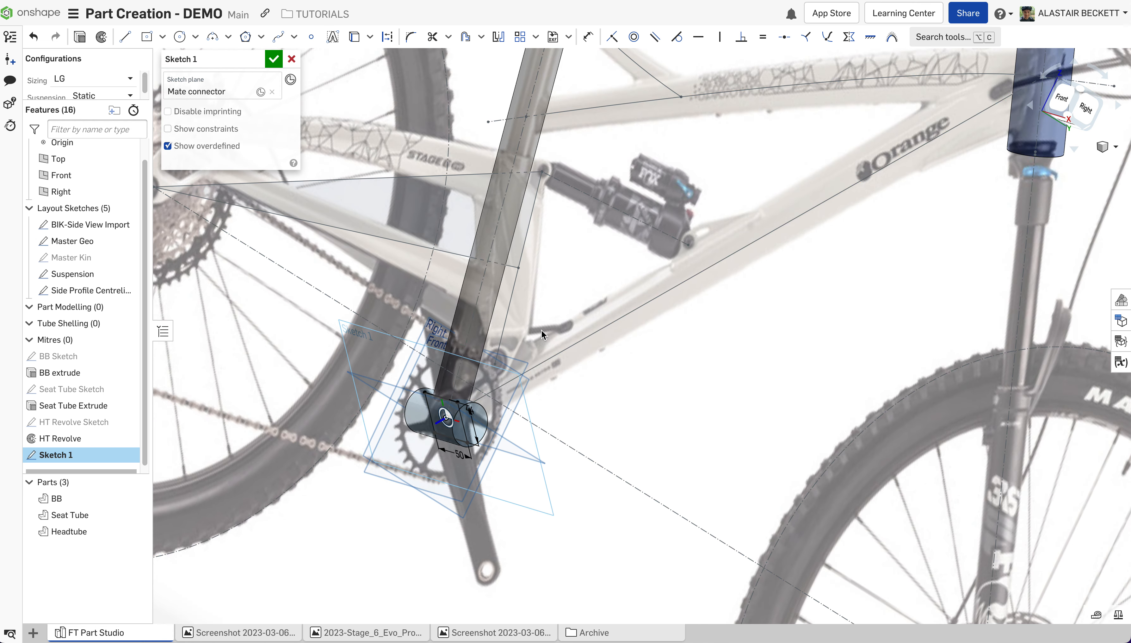
{"action": "scroll", "coordinate": [541, 330], "scroll_direction": "down", "scroll_amount": 2}
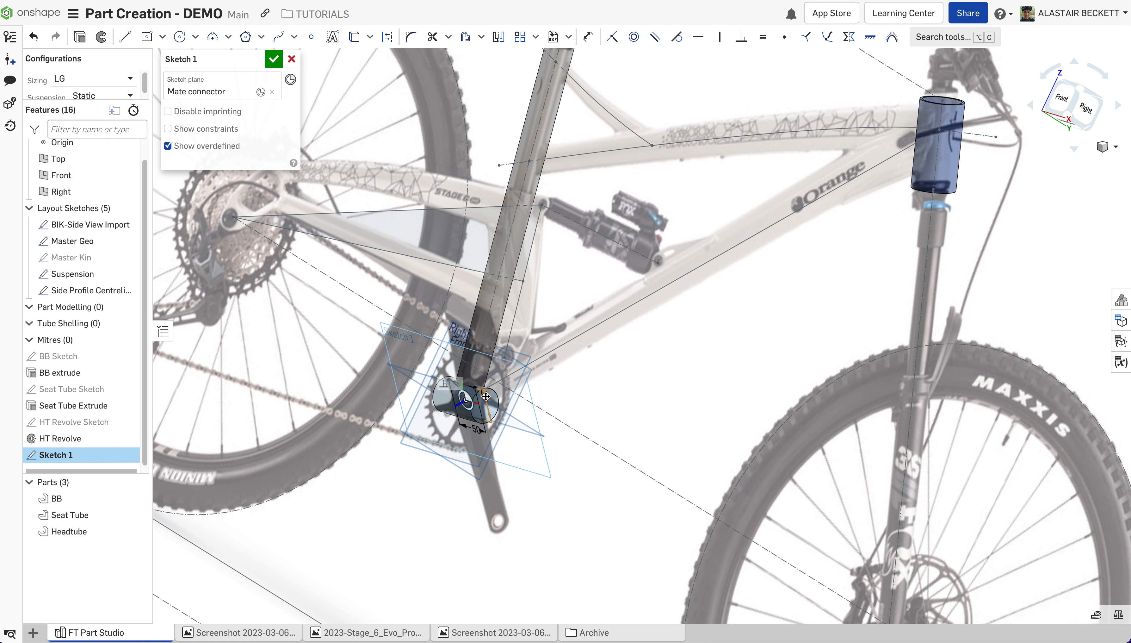
{"action": "scroll", "coordinate": [486, 396], "scroll_direction": "up", "scroll_amount": 1}
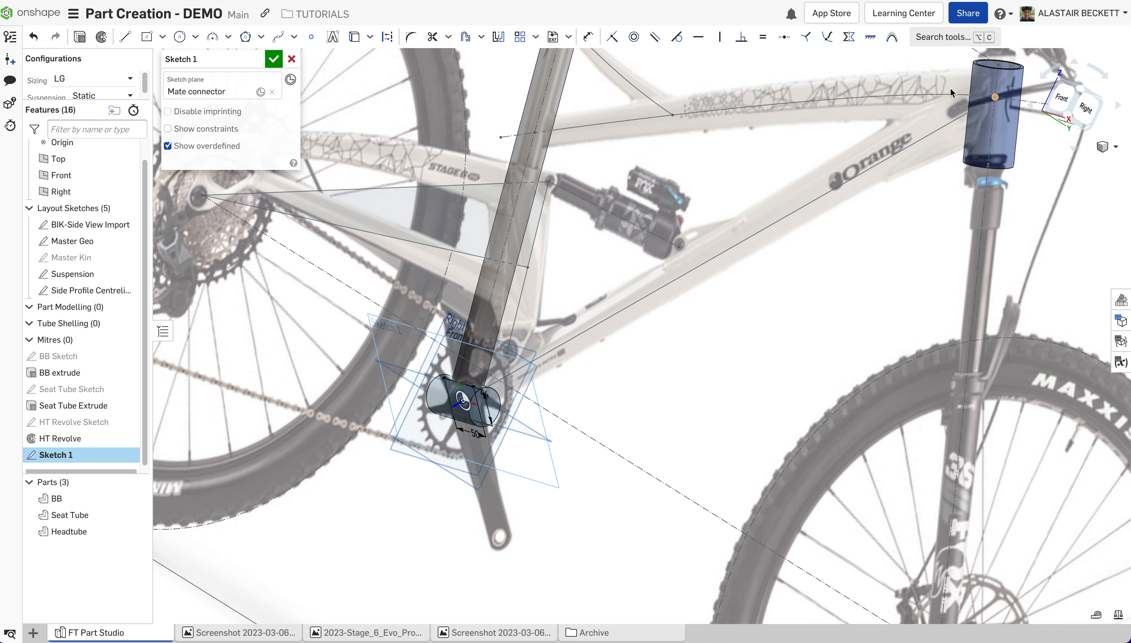
Fillet all four corners of the bottom bracket rectangle with a 7.5 mm radius and finish the sketch.
{"action": "scroll", "coordinate": [480, 423], "scroll_direction": "up", "scroll_amount": 5}
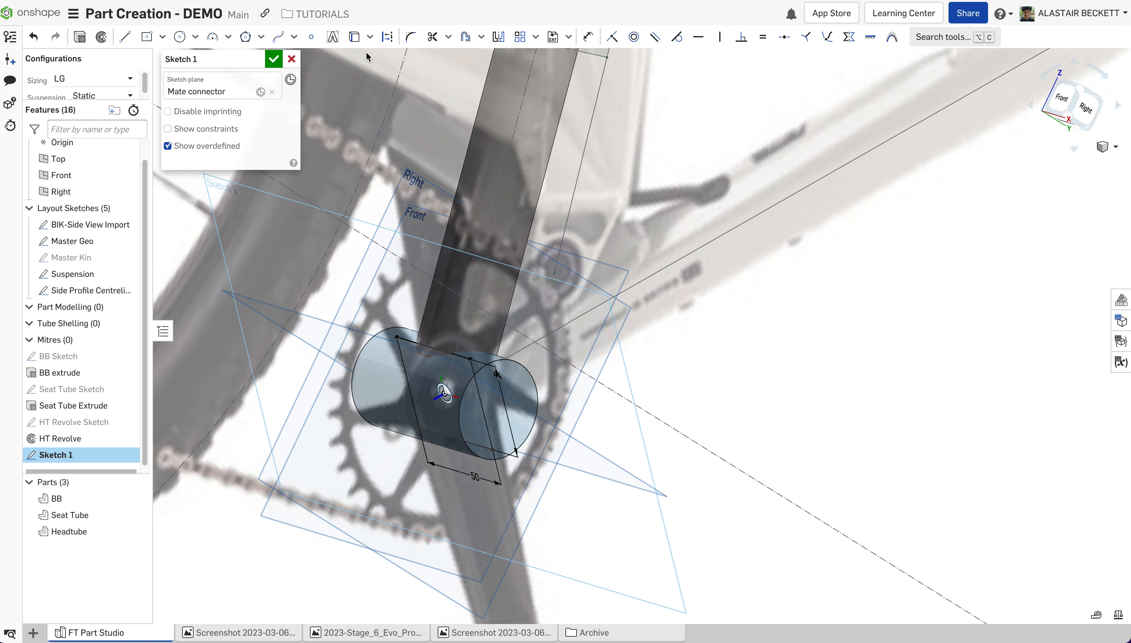
{"action": "key", "text": "f"}
{"action": "left_click", "coordinate": [462, 360]}
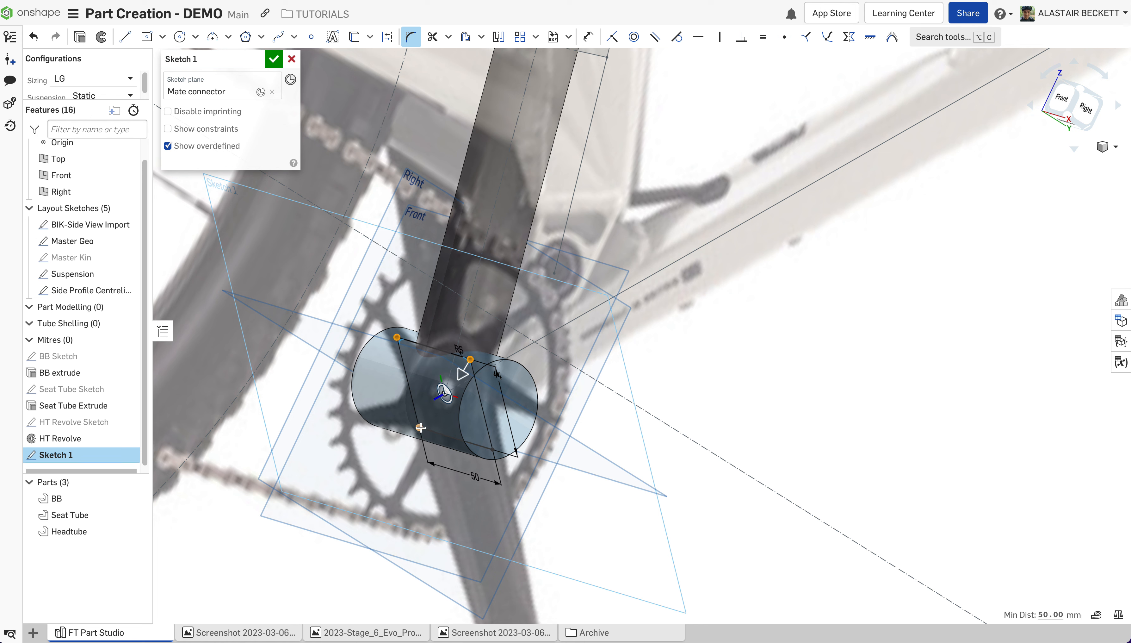
{"action": "left_click", "coordinate": [685, 363]}
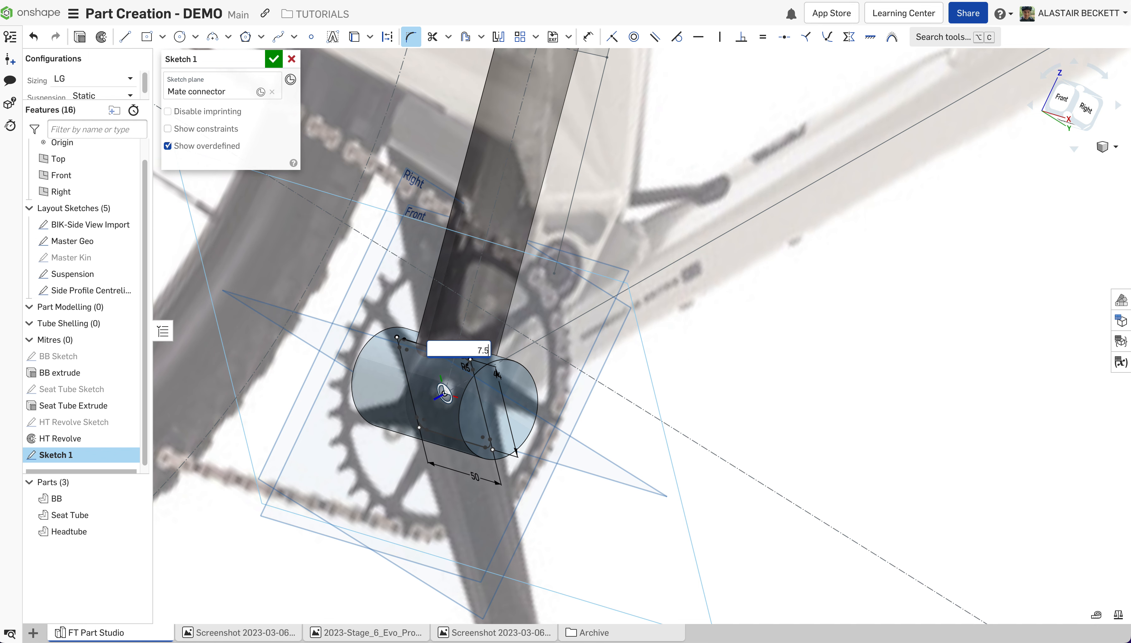
{"action": "key", "text": "Return"}
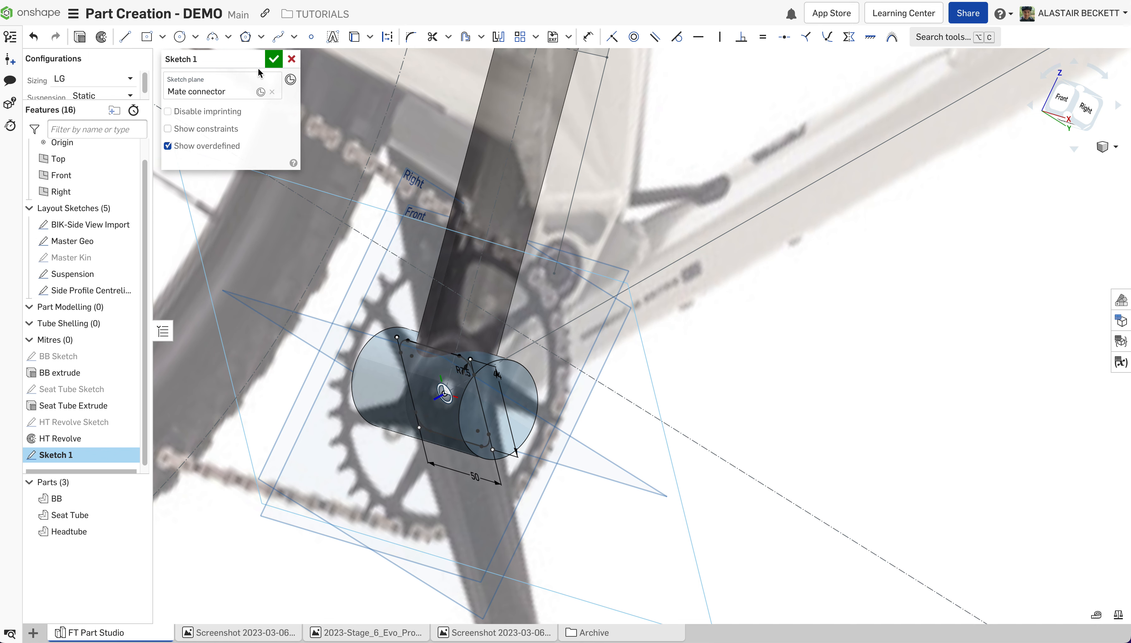
{"action": "left_click", "coordinate": [273, 59]}
{"action": "scroll", "coordinate": [426, 396], "scroll_direction": "down", "scroll_amount": 3}
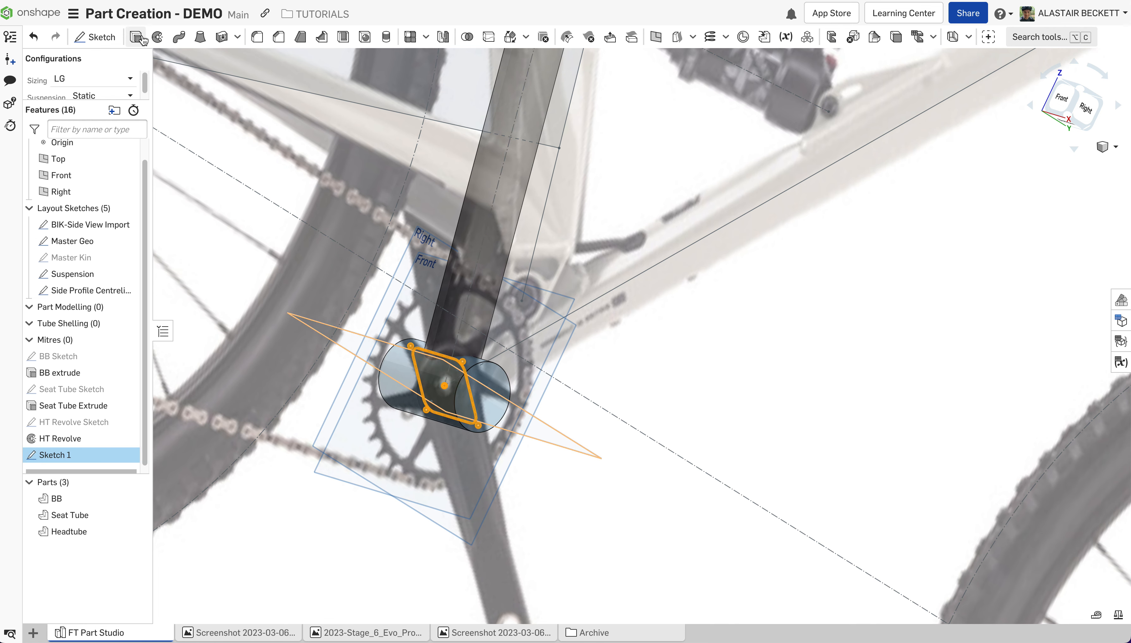
{"action": "scroll", "coordinate": [334, 347], "scroll_direction": "down", "scroll_amount": 2}
{"action": "left_click_drag", "start_coordinate": [382, 399], "coordinate": [733, 326]}
{"action": "scroll", "coordinate": [733, 326], "scroll_direction": "down", "scroll_amount": 3}
{"action": "right_click_drag", "start_coordinate": [738, 289], "coordinate": [722, 287]}
{"action": "scroll", "coordinate": [722, 286], "scroll_direction": "down", "scroll_amount": 2}
{"action": "scroll", "coordinate": [844, 226], "scroll_direction": "up", "scroll_amount": 2}
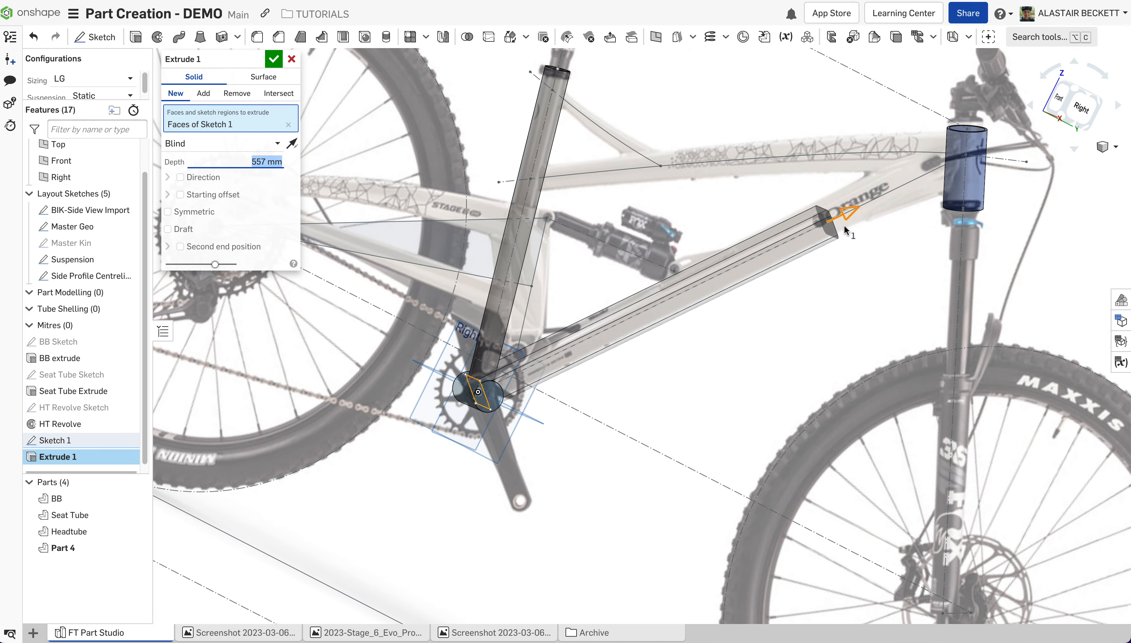
{"action": "left_click_drag", "start_coordinate": [850, 209], "coordinate": [977, 148]}
{"action": "right_click_drag", "start_coordinate": [877, 225], "coordinate": [593, 323]}
{"action": "key", "text": "Escape"}
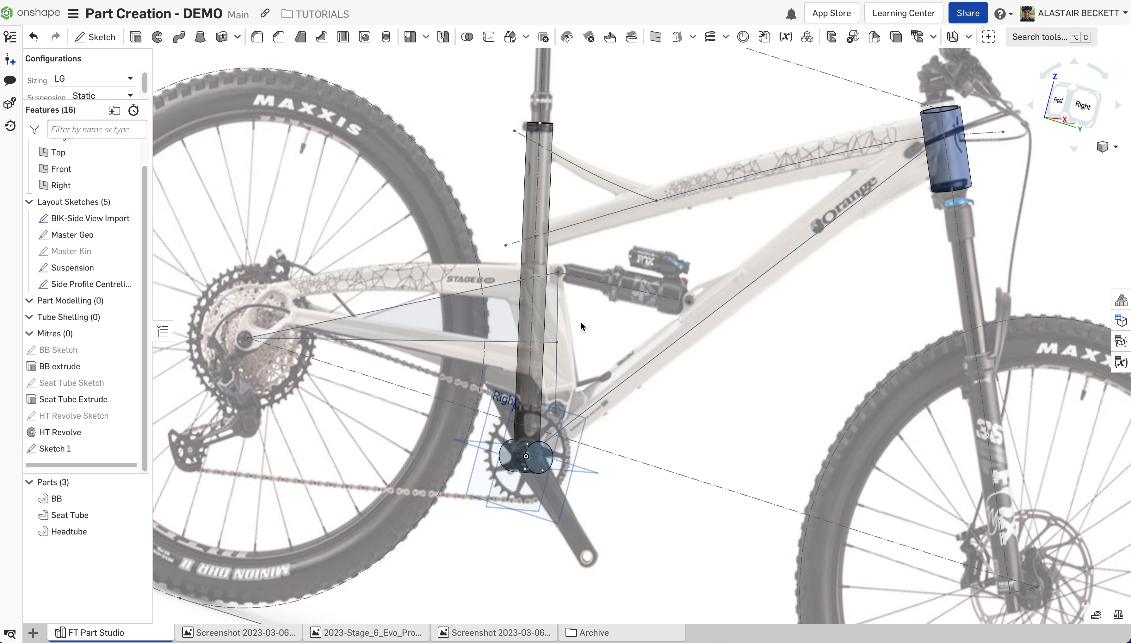
Start a new sketch on a mate connector at the head tube end of the down tube centreline.
{"action": "scroll", "coordinate": [831, 192], "scroll_direction": "down", "scroll_amount": 2}
{"action": "scroll", "coordinate": [832, 191], "scroll_direction": "up", "scroll_amount": 3}
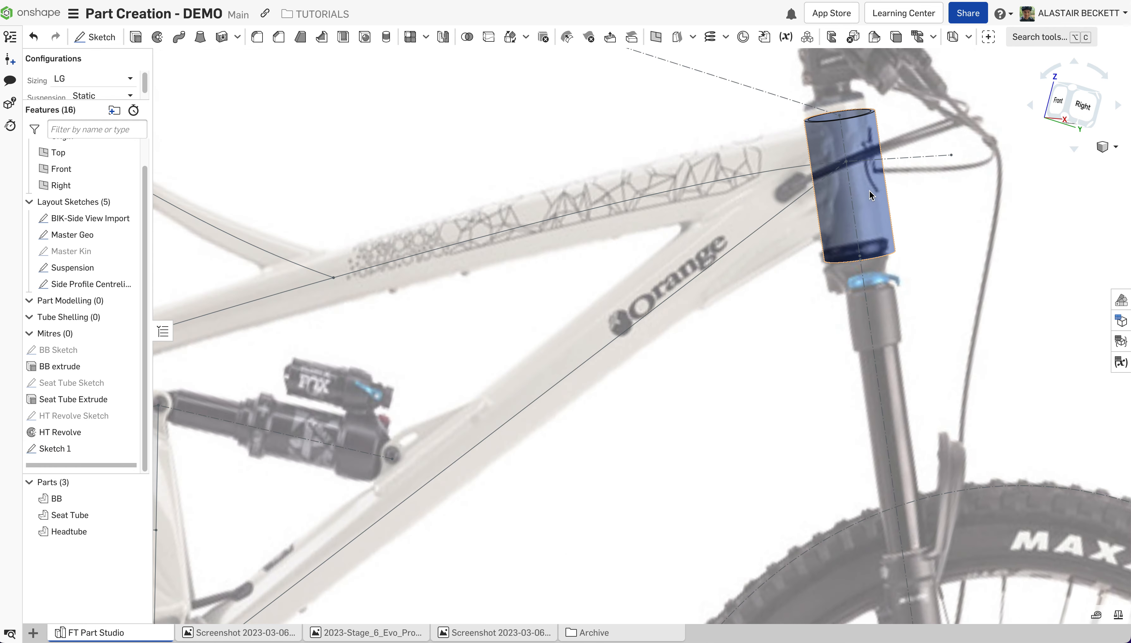
{"action": "left_click", "coordinate": [94, 37]}
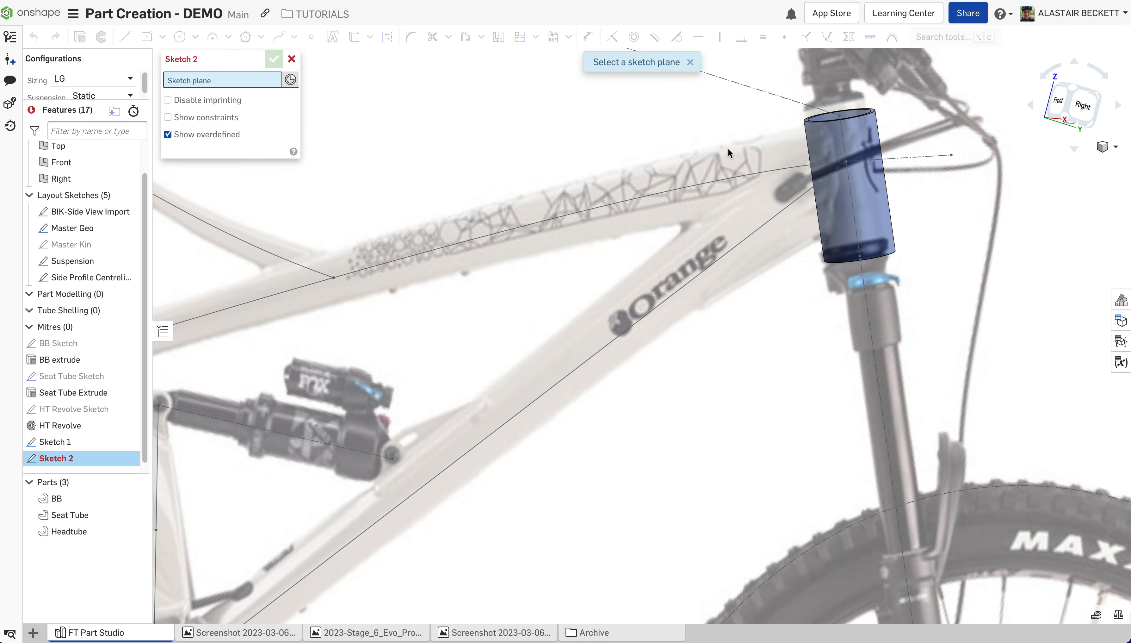
{"action": "scroll", "coordinate": [863, 178], "scroll_direction": "up", "scroll_amount": 2}
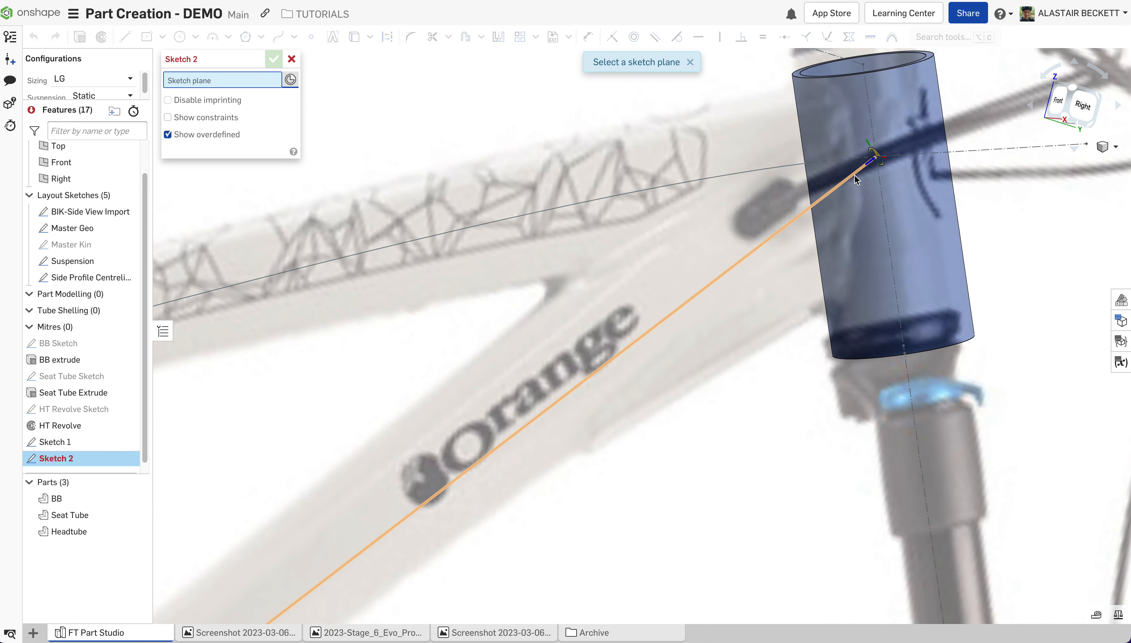
{"action": "left_click", "coordinate": [865, 167]}
Sketch a rectangle about 51 by 64 mm centred on the down tube centreline's end inside the head tube.
{"action": "scroll", "coordinate": [730, 245], "scroll_direction": "down", "scroll_amount": 3}
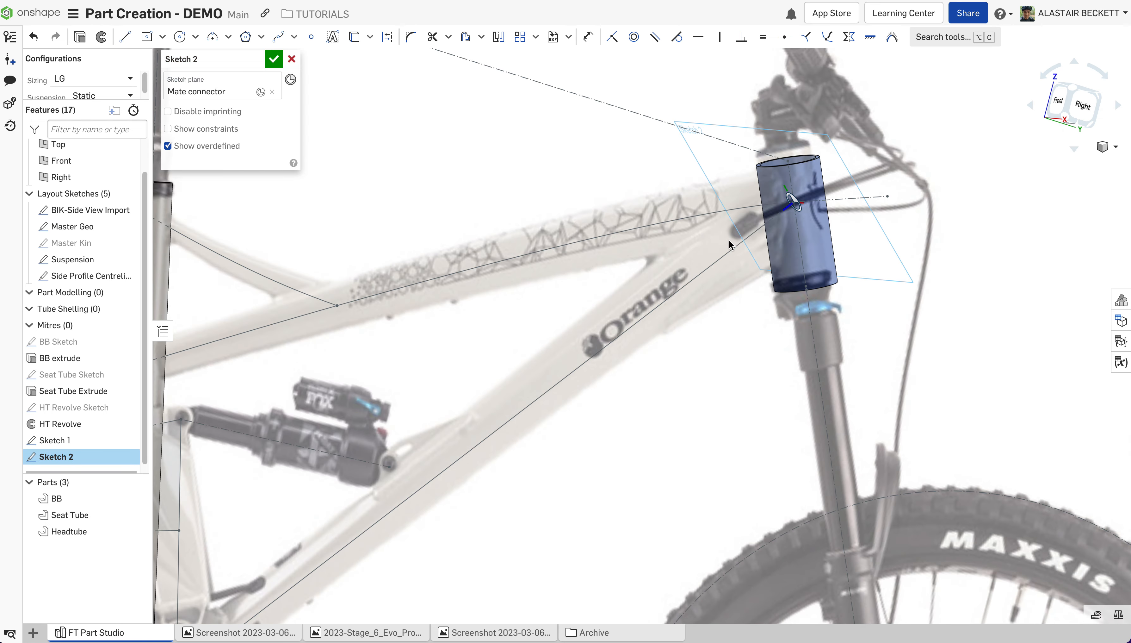
{"action": "scroll", "coordinate": [791, 163], "scroll_direction": "up", "scroll_amount": 1}
{"action": "scroll", "coordinate": [824, 169], "scroll_direction": "down", "scroll_amount": 1}
{"action": "mouse_move", "coordinate": [780, 151]}
{"action": "right_mouse_down"}
{"action": "mouse_move", "coordinate": [754, 153]}
{"action": "mouse_move", "coordinate": [768, 157]}
{"action": "right_mouse_up"}
{"action": "scroll", "coordinate": [407, 262], "scroll_direction": "down", "scroll_amount": 1}
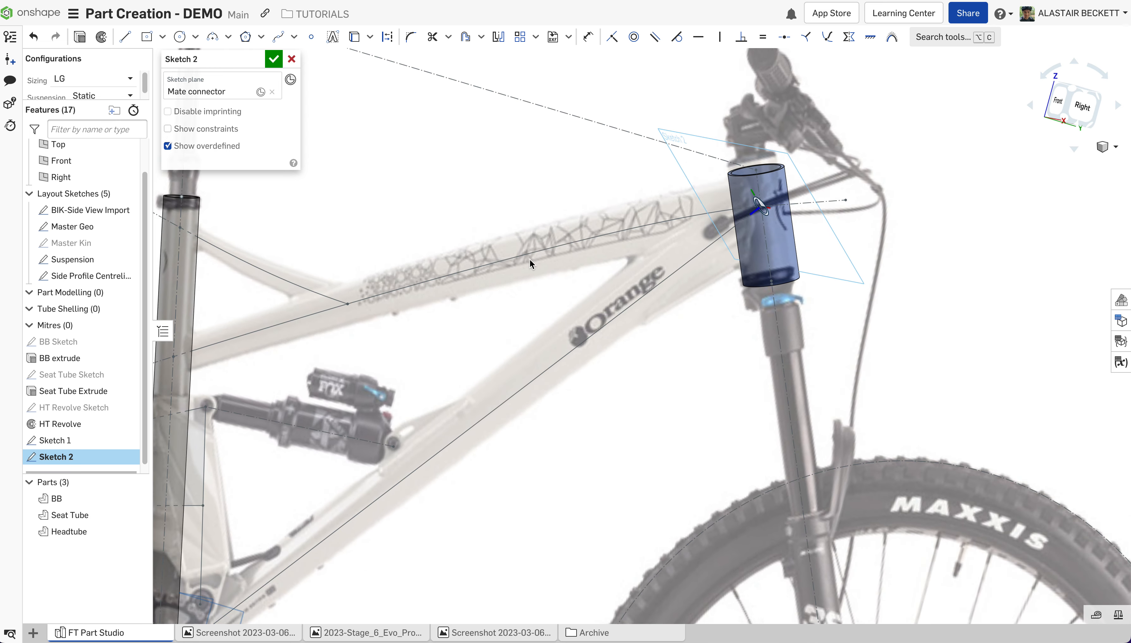
{"action": "scroll", "coordinate": [655, 227], "scroll_direction": "down", "scroll_amount": 1}
{"action": "scroll", "coordinate": [687, 221], "scroll_direction": "up", "scroll_amount": 1}
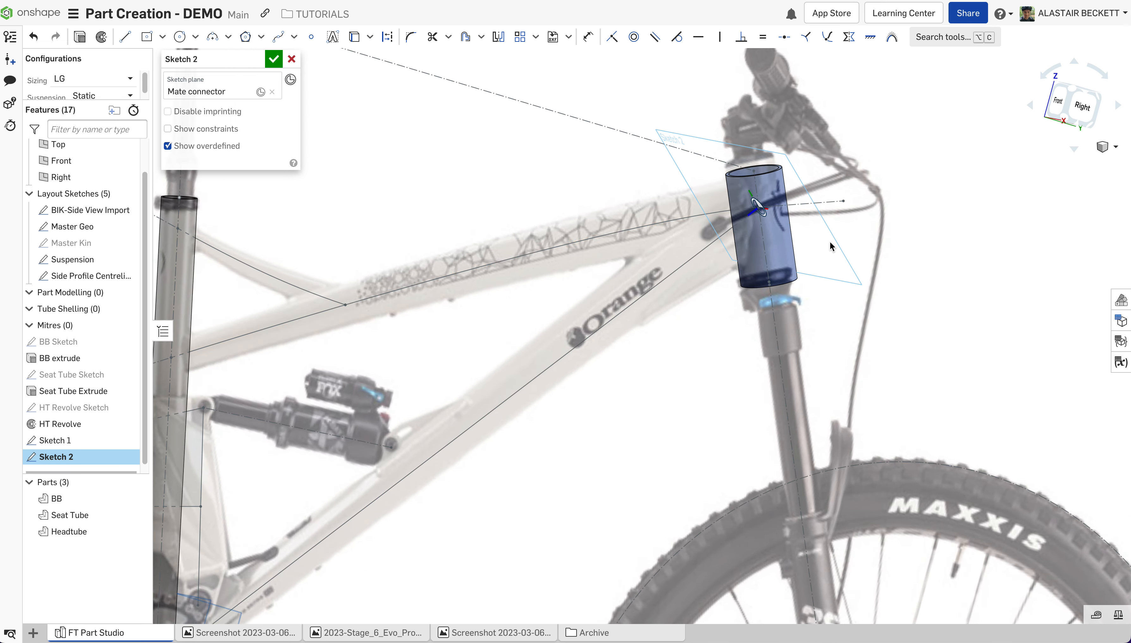
{"action": "scroll", "coordinate": [830, 241], "scroll_direction": "up", "scroll_amount": 1}
{"action": "right_click_drag", "start_coordinate": [605, 282], "coordinate": [645, 258]}
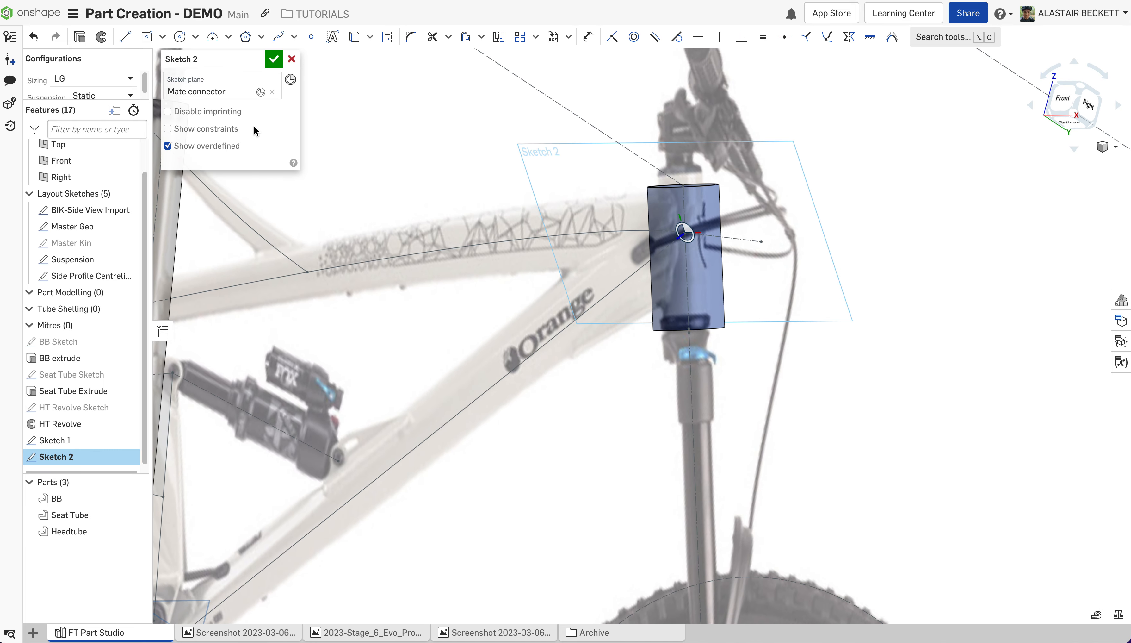
{"action": "scroll", "coordinate": [660, 216], "scroll_direction": "up", "scroll_amount": 2}
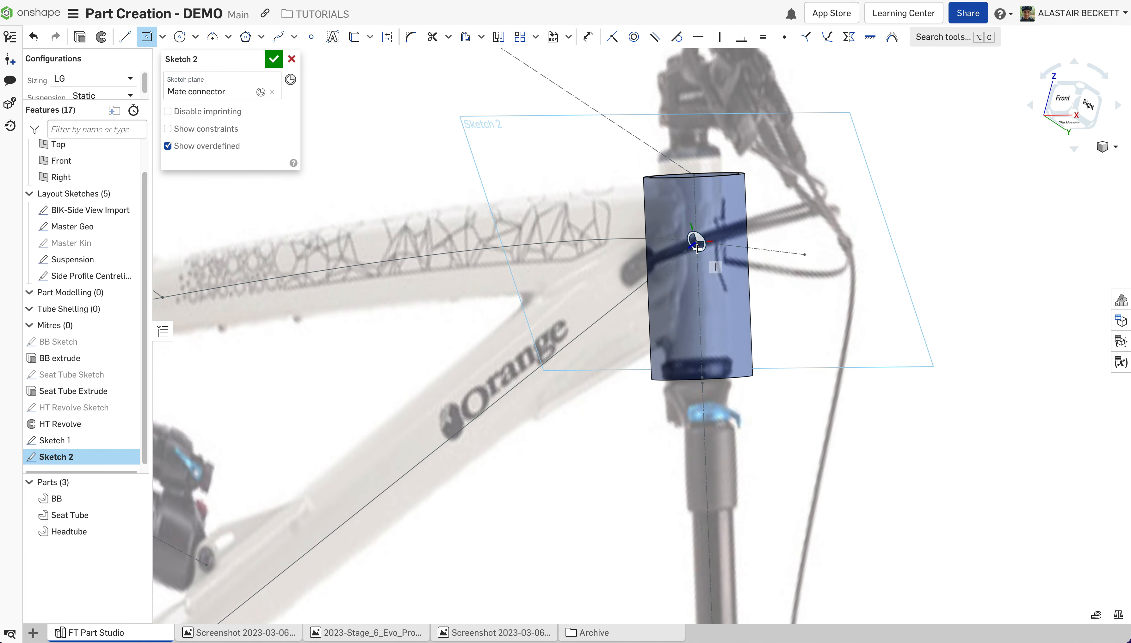
{"action": "left_click", "coordinate": [643, 188]}
{"action": "left_click", "coordinate": [751, 294]}
{"action": "key", "text": "Escape"}
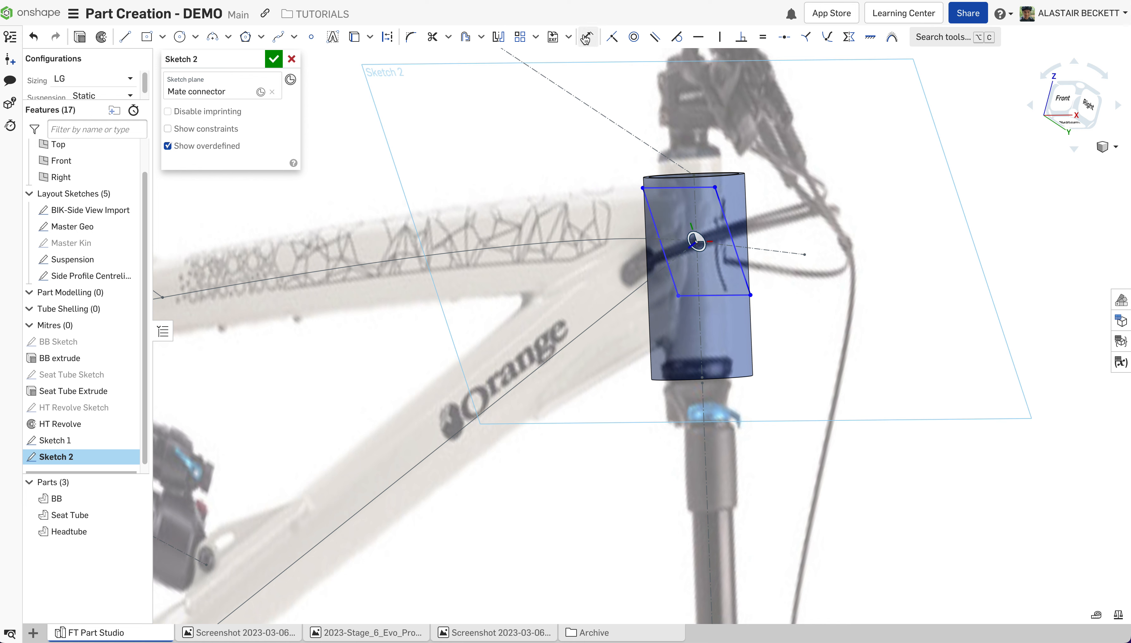
Dimension the head tube end rectangle at 50 mm wide and 70 mm high.
{"action": "left_click", "coordinate": [588, 40]}
{"action": "left_click", "coordinate": [702, 187]}
{"action": "left_click", "coordinate": [695, 133]}
{"action": "key", "text": "Return"}
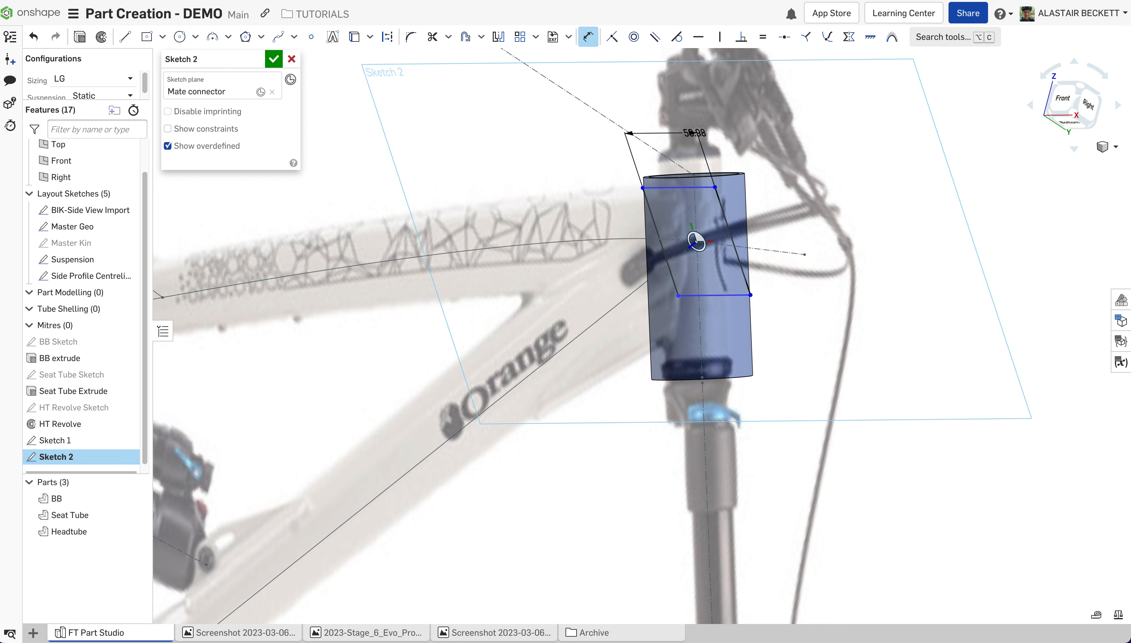
{"action": "left_click", "coordinate": [720, 207]}
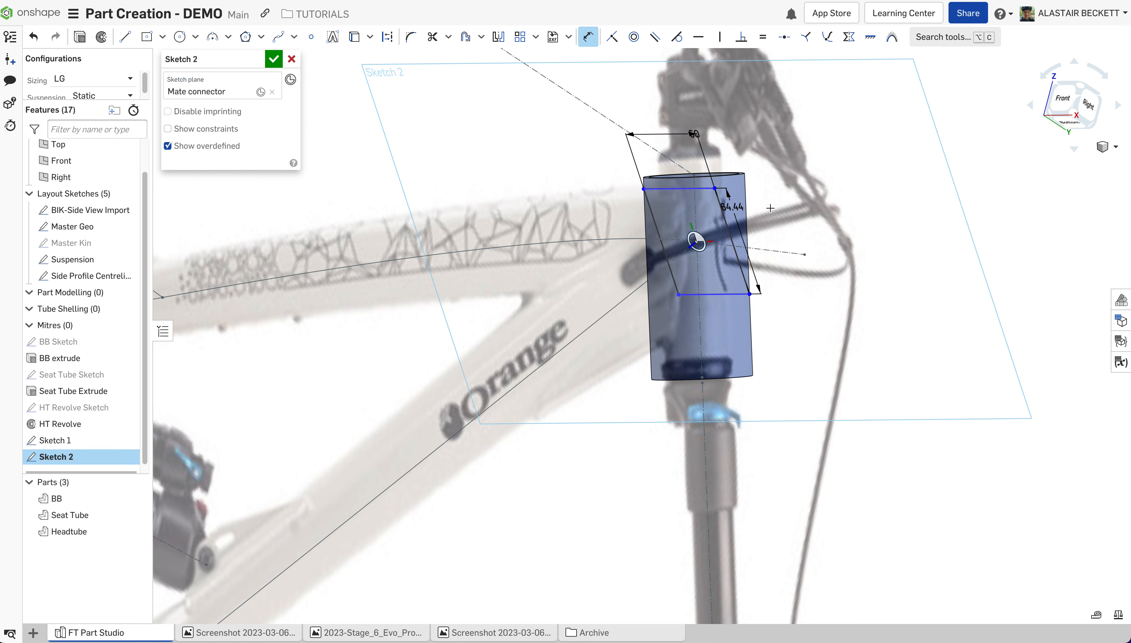
{"action": "left_click", "coordinate": [786, 203]}
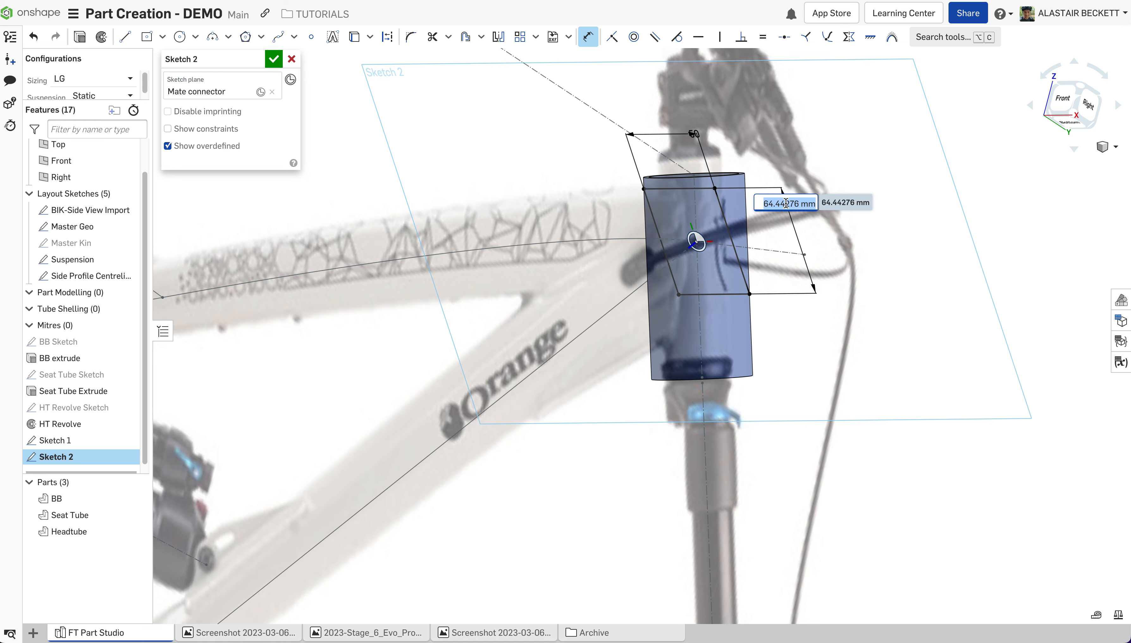
{"action": "type", "text": "70"}
{"action": "key", "text": "Return"}
{"action": "key", "text": "Escape"}
Fillet all four corners of the head tube end rectangle with a 7.5 mm radius and finish the sketch.
{"action": "mouse_move", "coordinate": [562, 192]}
{"action": "right_mouse_down"}
{"action": "mouse_move", "coordinate": [589, 307]}
{"action": "mouse_move", "coordinate": [519, 332]}
{"action": "mouse_move", "coordinate": [609, 293]}
{"action": "mouse_move", "coordinate": [698, 289]}
{"action": "right_mouse_up"}
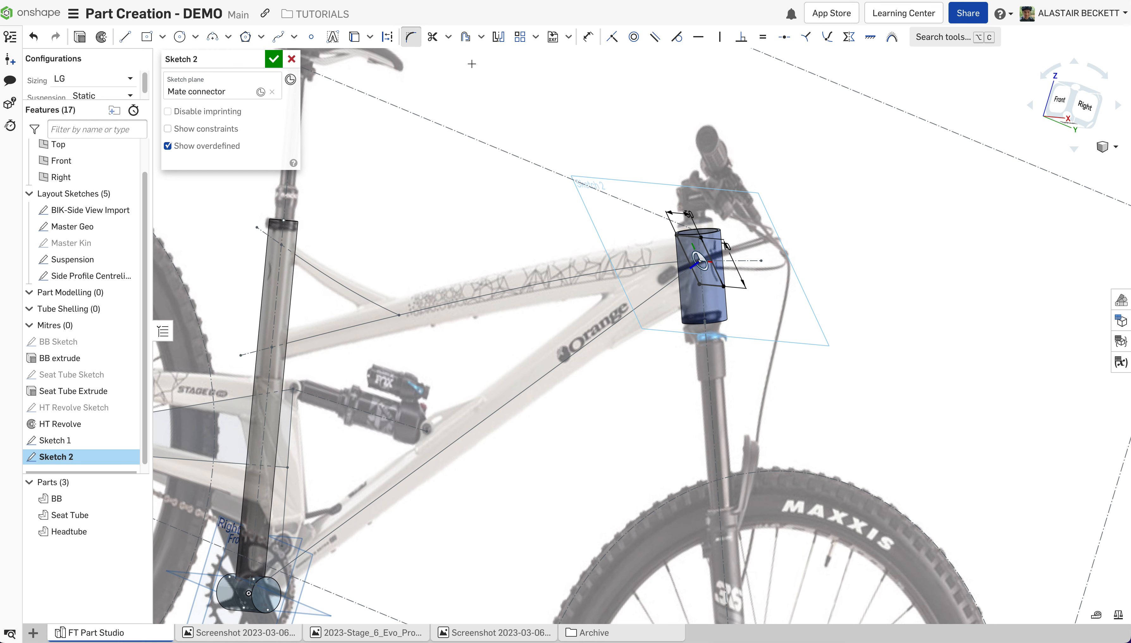
{"action": "left_click", "coordinate": [411, 37]}
{"action": "scroll", "coordinate": [689, 235], "scroll_direction": "up", "scroll_amount": 3}
{"action": "left_click", "coordinate": [698, 234]}
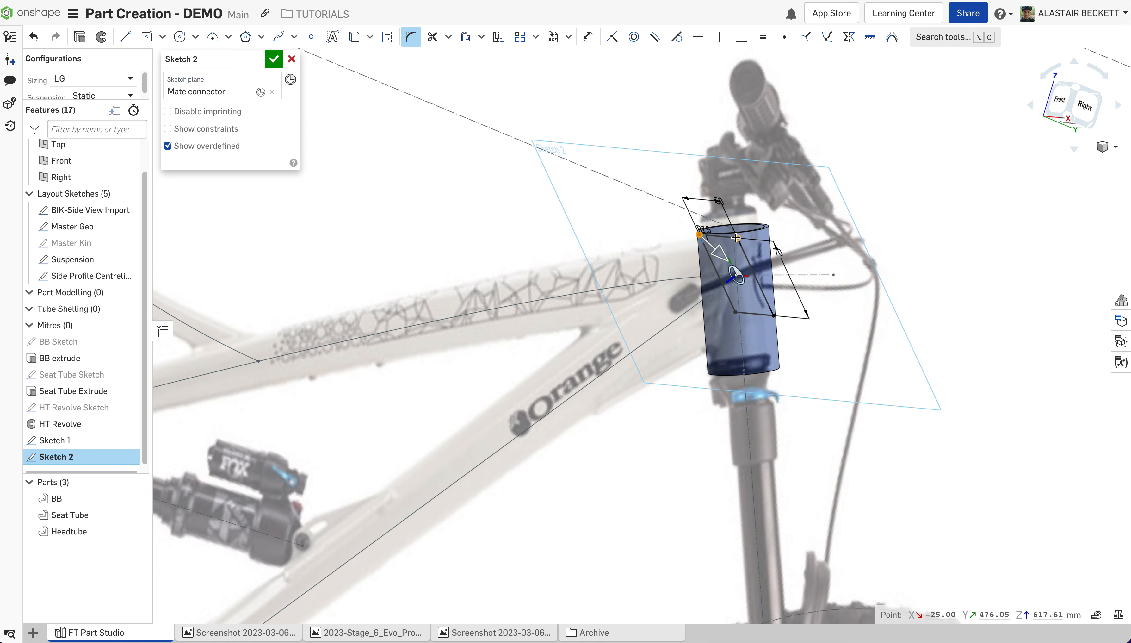
{"action": "left_click", "coordinate": [737, 237]}
{"action": "left_click", "coordinate": [773, 315]}
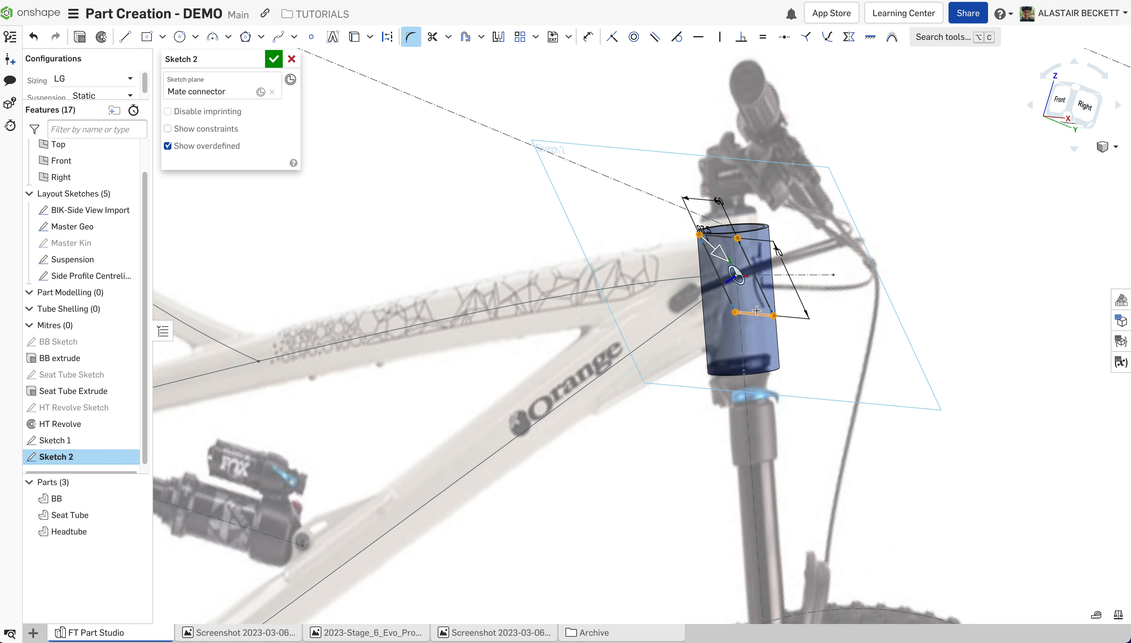
{"action": "left_click", "coordinate": [904, 205]}
{"action": "key", "text": "Return"}
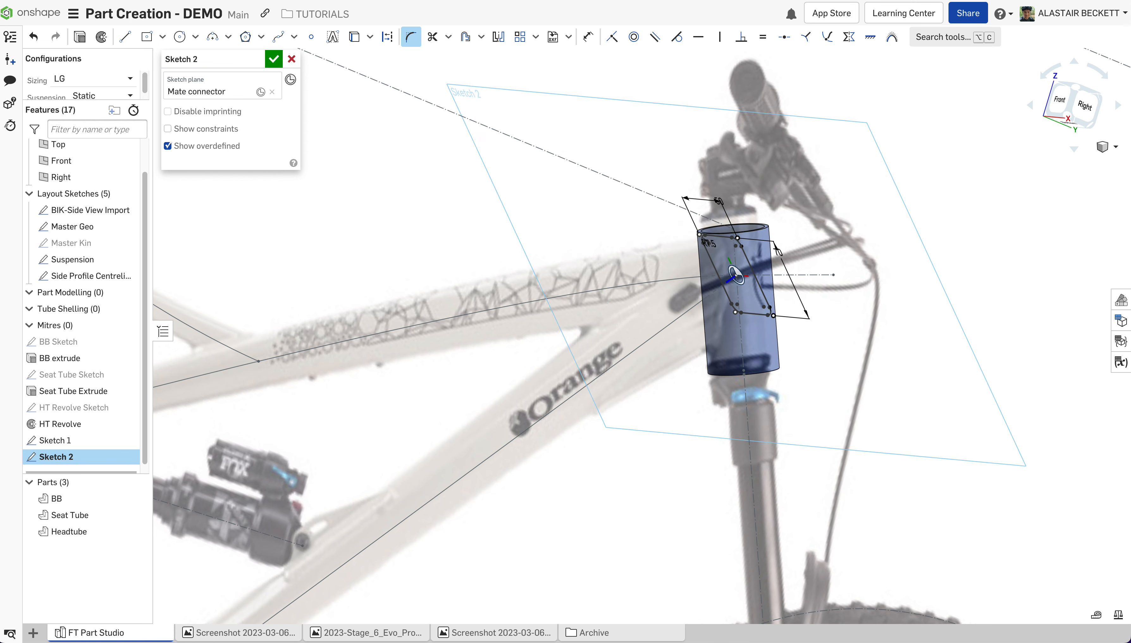
{"action": "scroll", "coordinate": [531, 341], "scroll_direction": "down", "scroll_amount": 3}
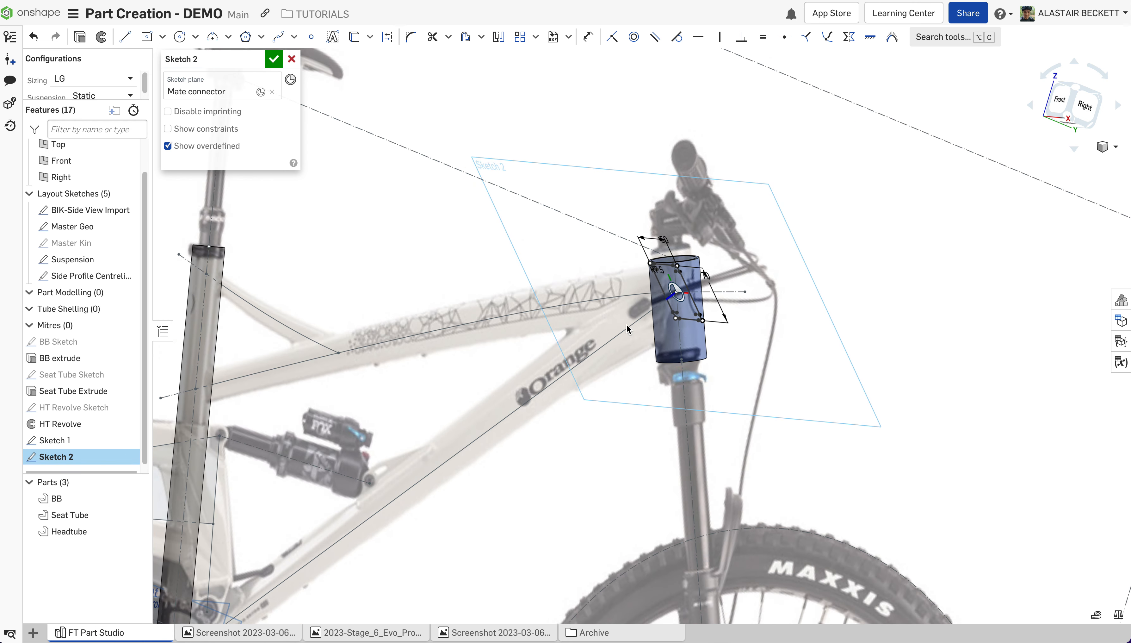
{"action": "scroll", "coordinate": [626, 323], "scroll_direction": "down", "scroll_amount": 4}
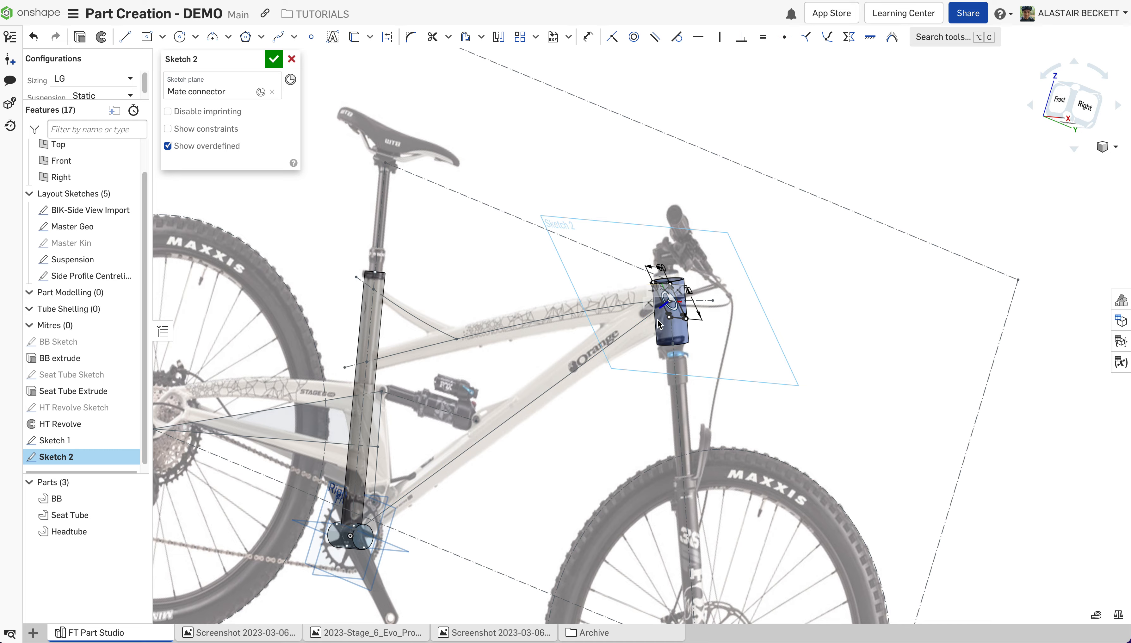
{"action": "scroll", "coordinate": [658, 321], "scroll_direction": "up", "scroll_amount": 5}
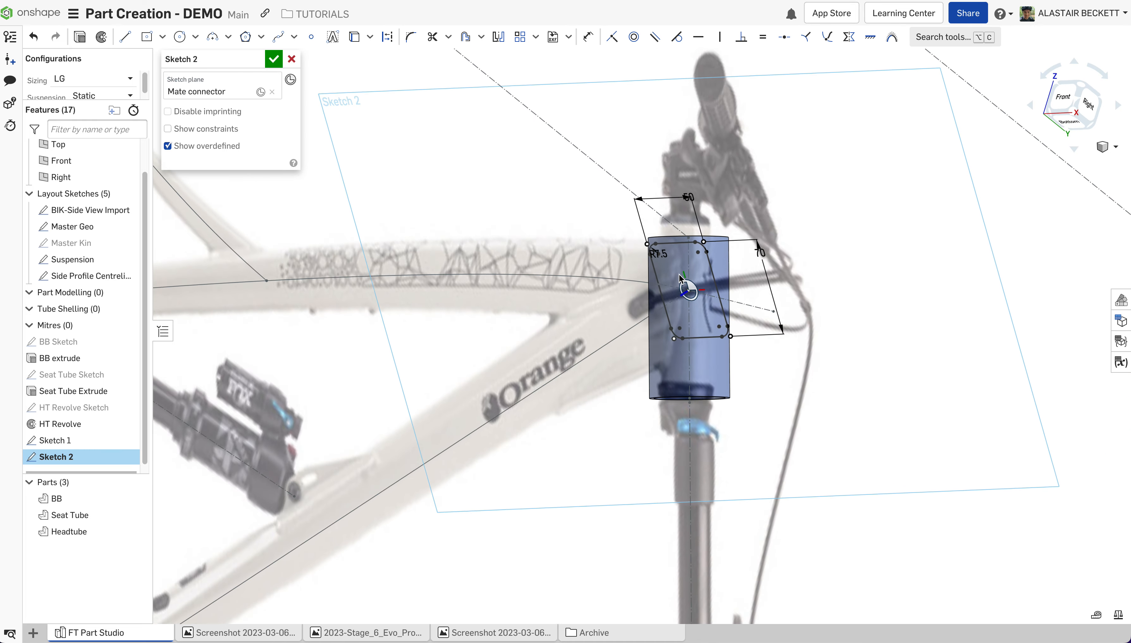
{"action": "scroll", "coordinate": [681, 280], "scroll_direction": "down", "scroll_amount": 4}
{"action": "scroll", "coordinate": [694, 296], "scroll_direction": "up", "scroll_amount": 2}
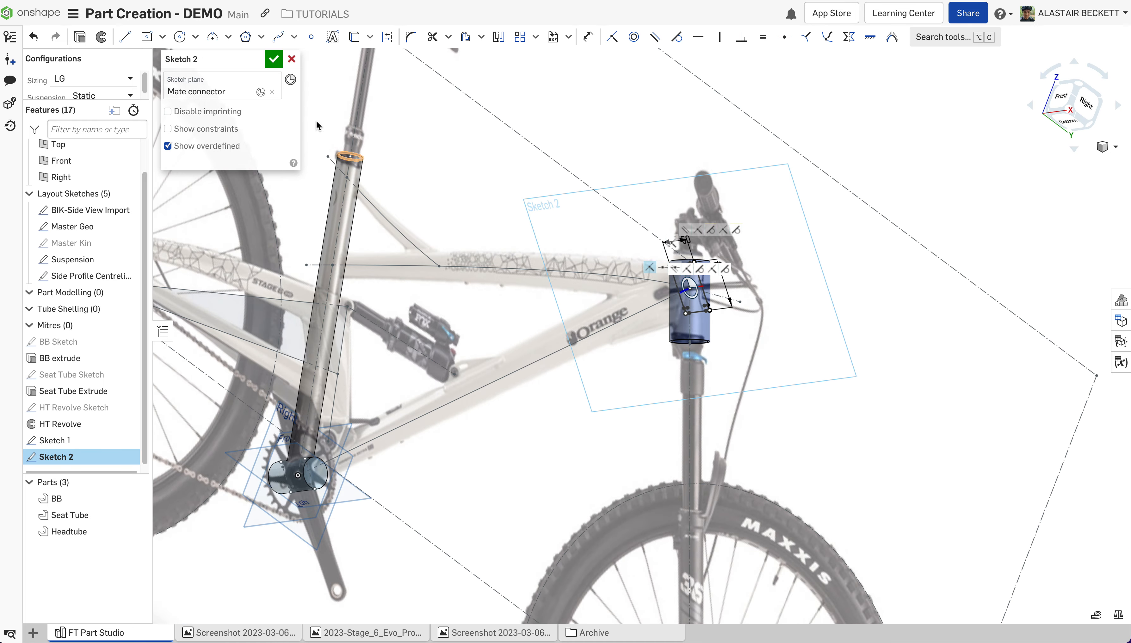
{"action": "left_click", "coordinate": [273, 59]}
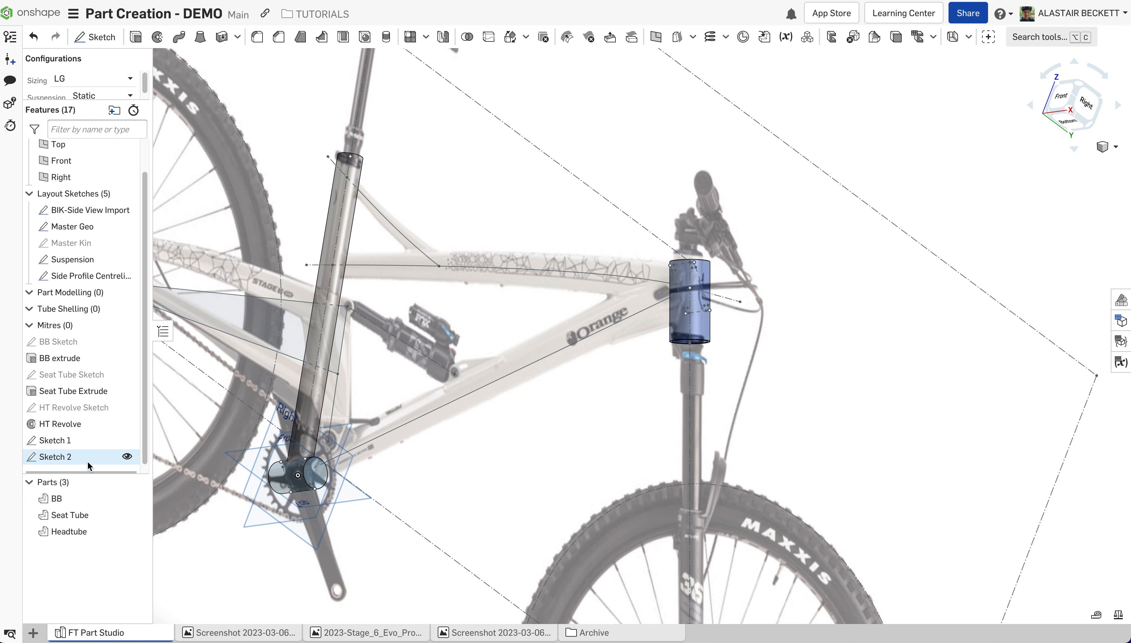
Rename the bottom bracket profile sketch as DT rear Sketch and the head tube profile sketch as DT Forward Sketch.
{"action": "right_click", "coordinate": [68, 442]}
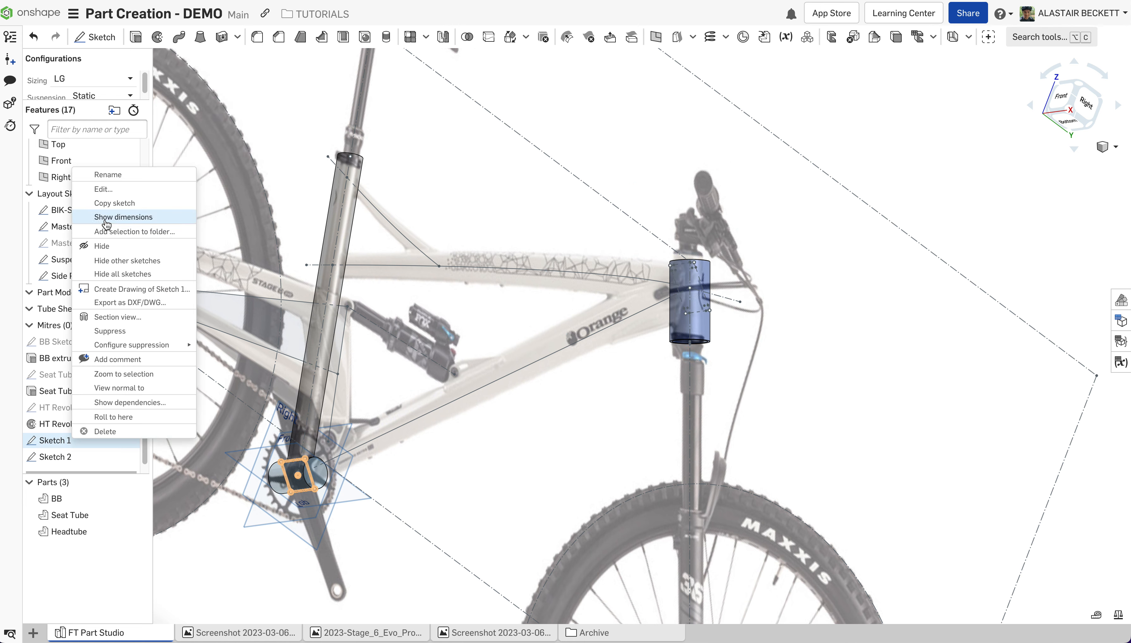
{"action": "left_click", "coordinate": [124, 178]}
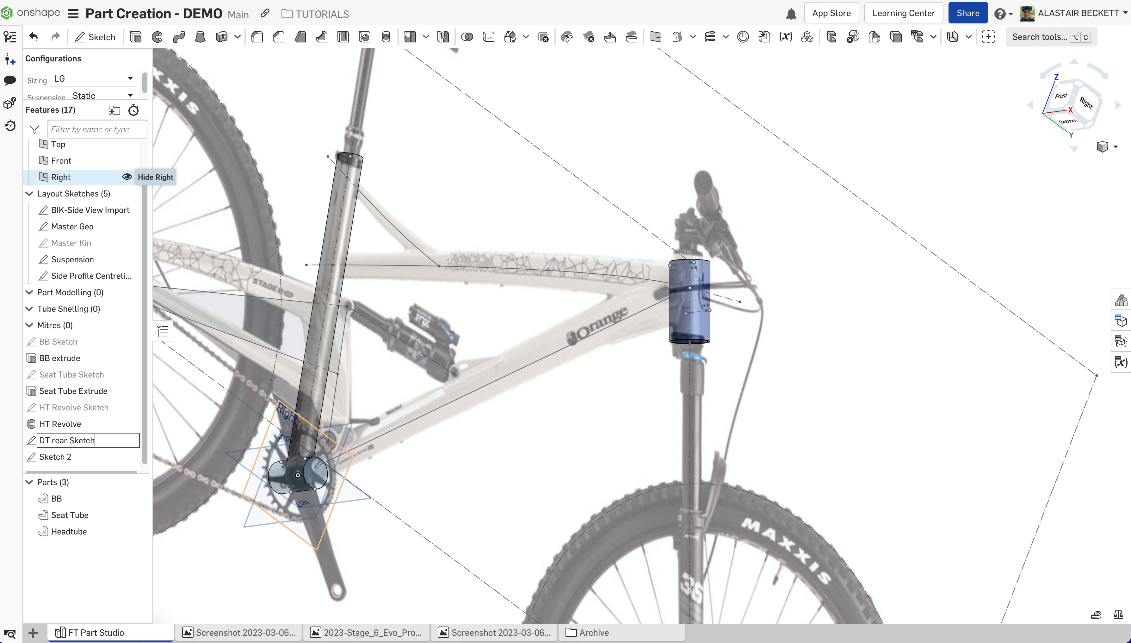
{"action": "key", "text": "Return"}
{"action": "right_click", "coordinate": [58, 458]}
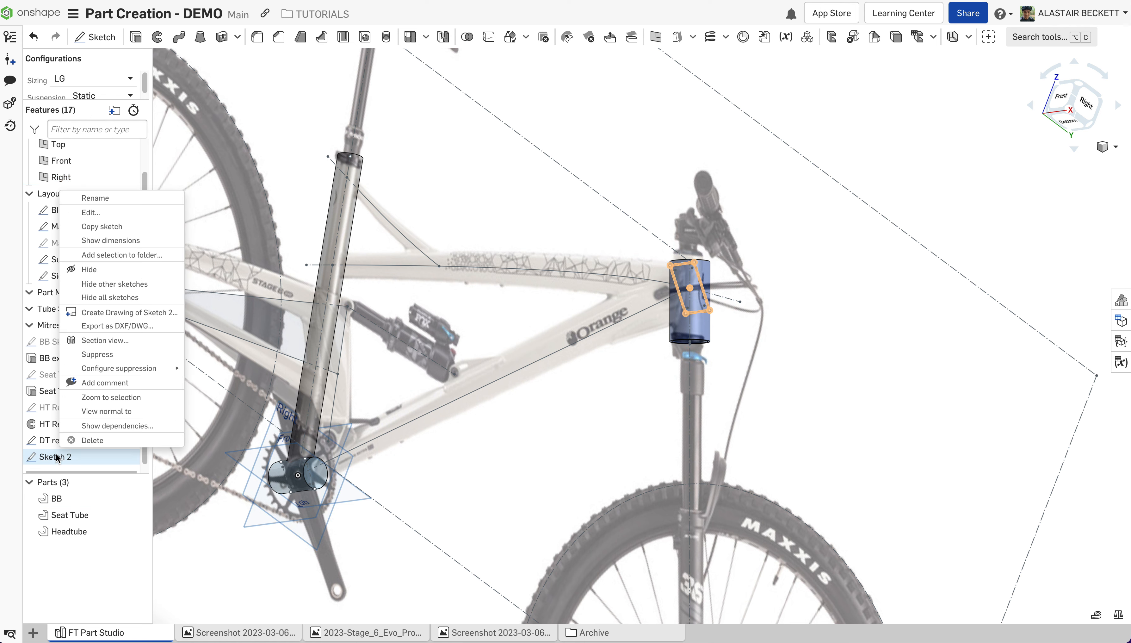
{"action": "left_click", "coordinate": [95, 197]}
{"action": "type", "text": "DT Forward"}
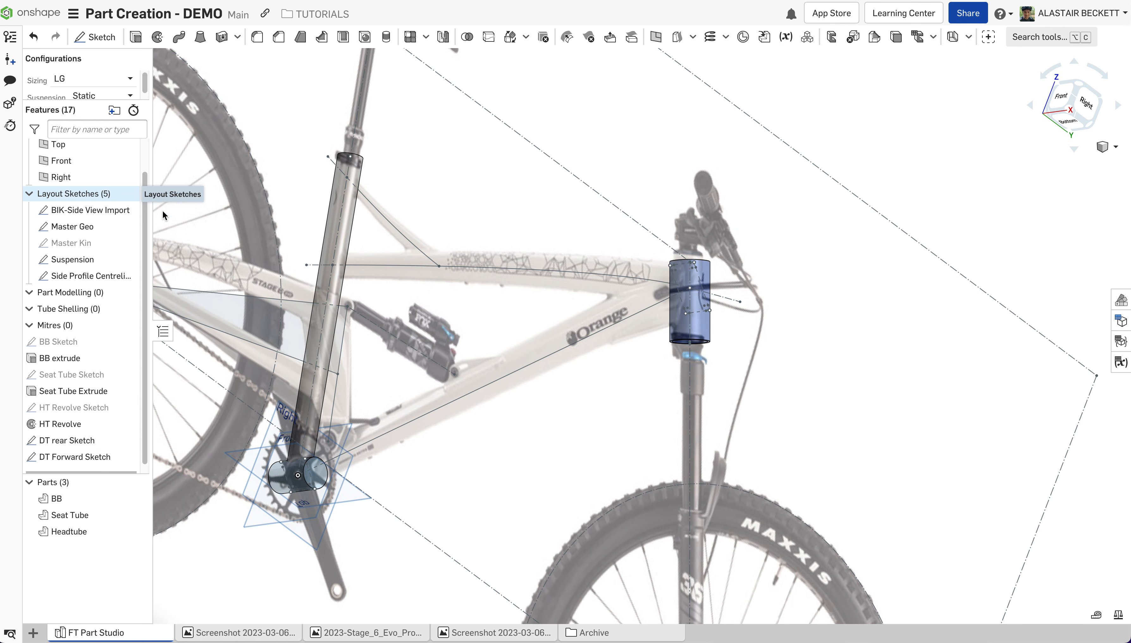
Loft a new solid down tube from DT rear Sketch to DT Forward Sketch with both end conditions left at None.
{"action": "right_click_drag", "start_coordinate": [751, 234], "coordinate": [568, 297]}
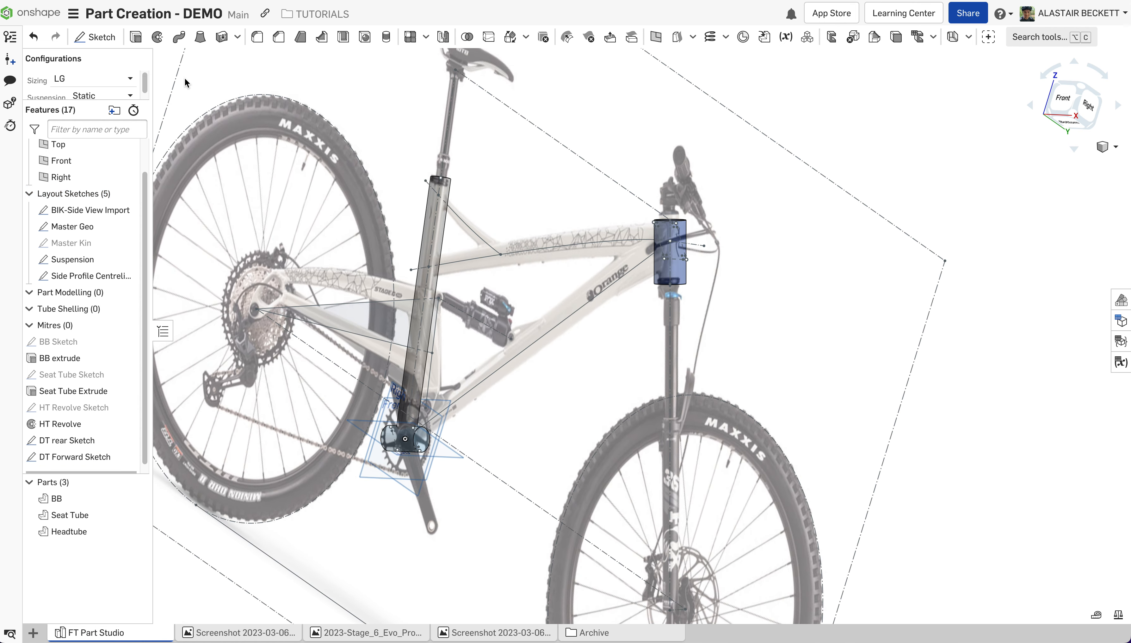
{"action": "left_click", "coordinate": [200, 37]}
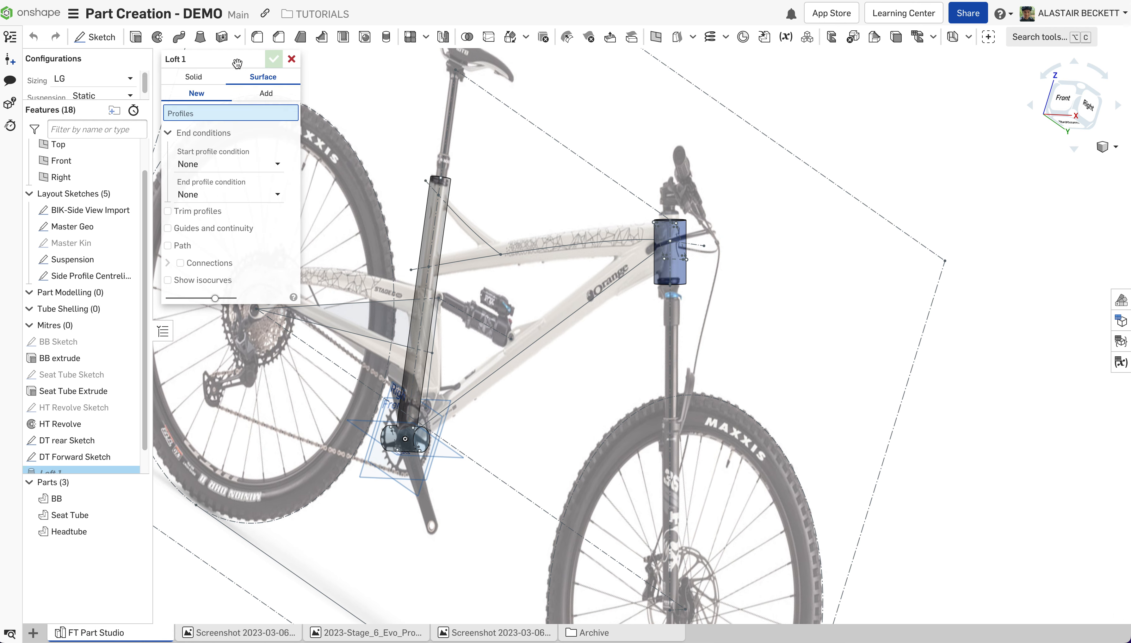
{"action": "left_click", "coordinate": [171, 81]}
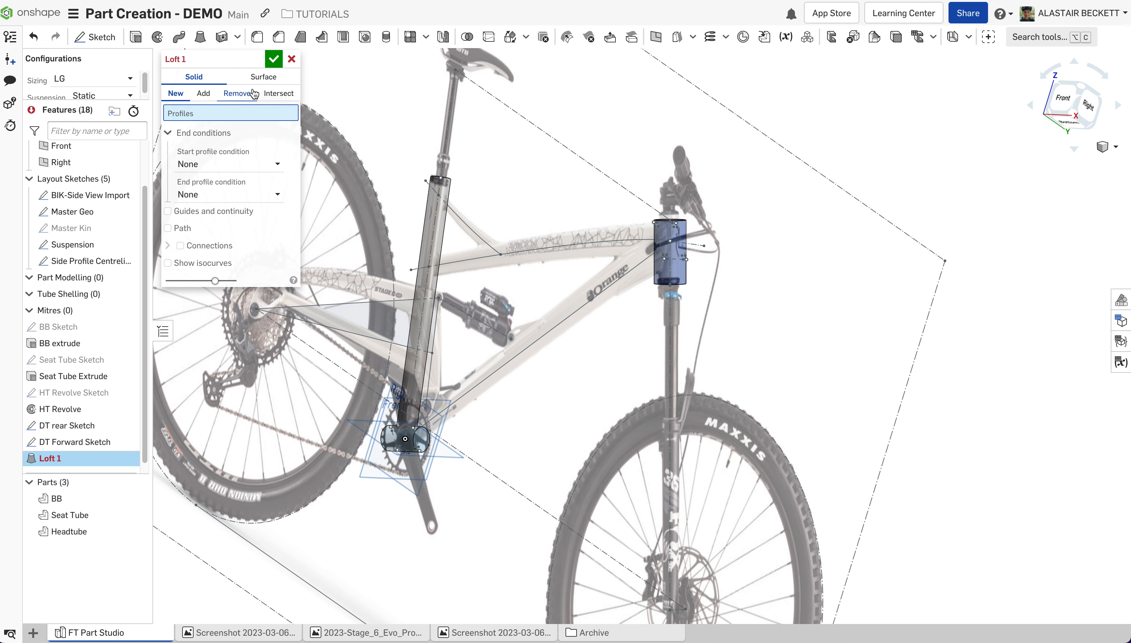
{"action": "scroll", "coordinate": [419, 444], "scroll_direction": "up", "scroll_amount": 5}
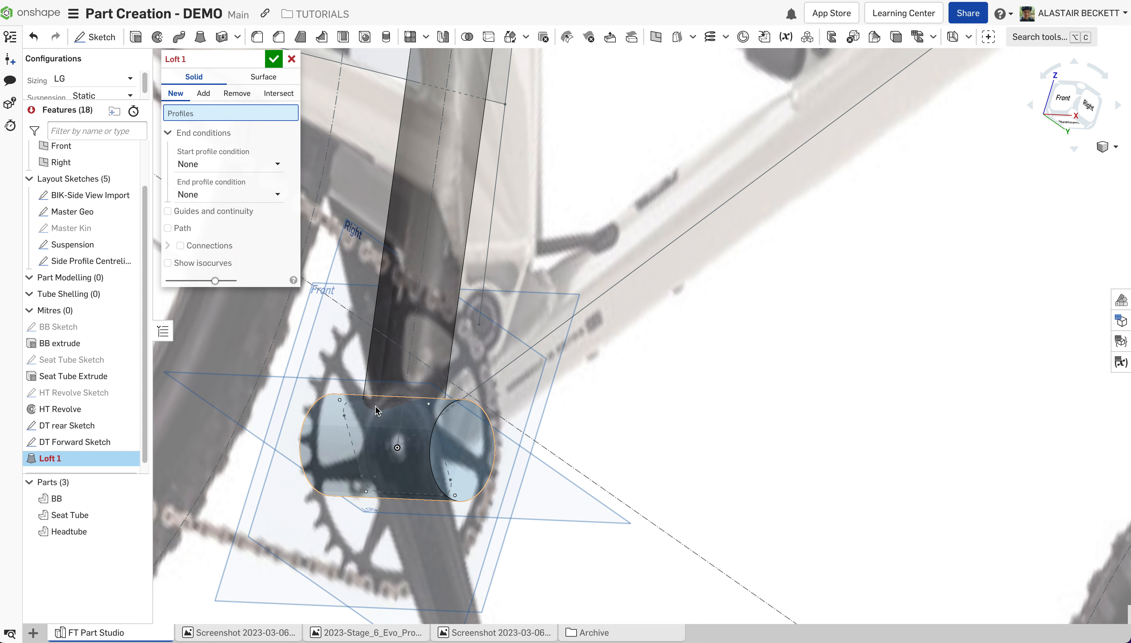
{"action": "right_click_drag", "start_coordinate": [386, 418], "coordinate": [383, 418]}
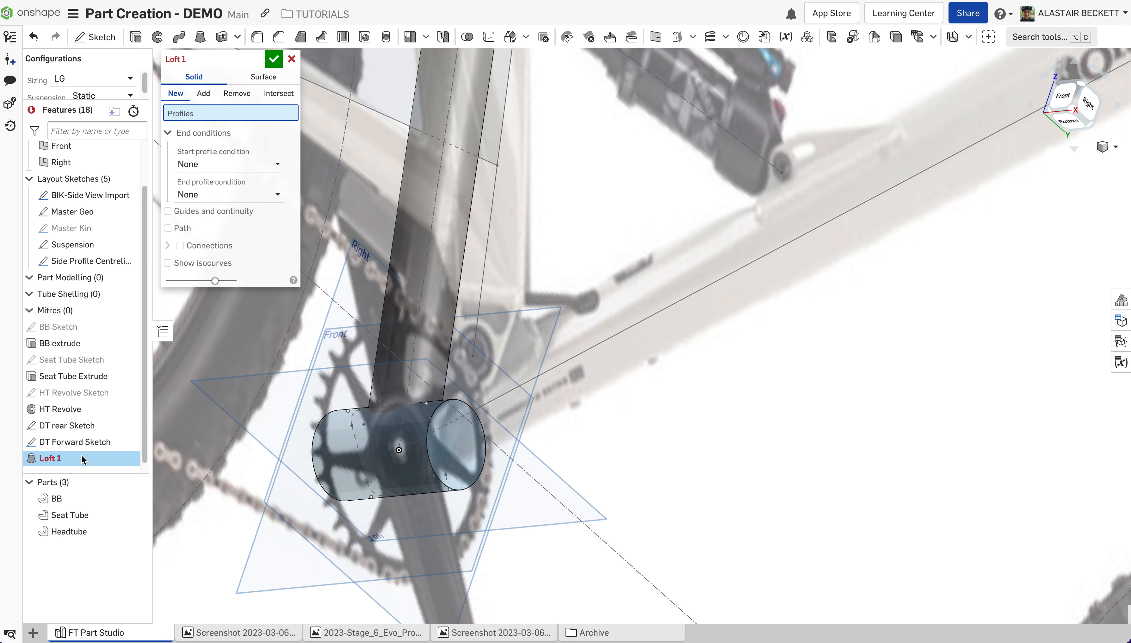
{"action": "left_click", "coordinate": [62, 429]}
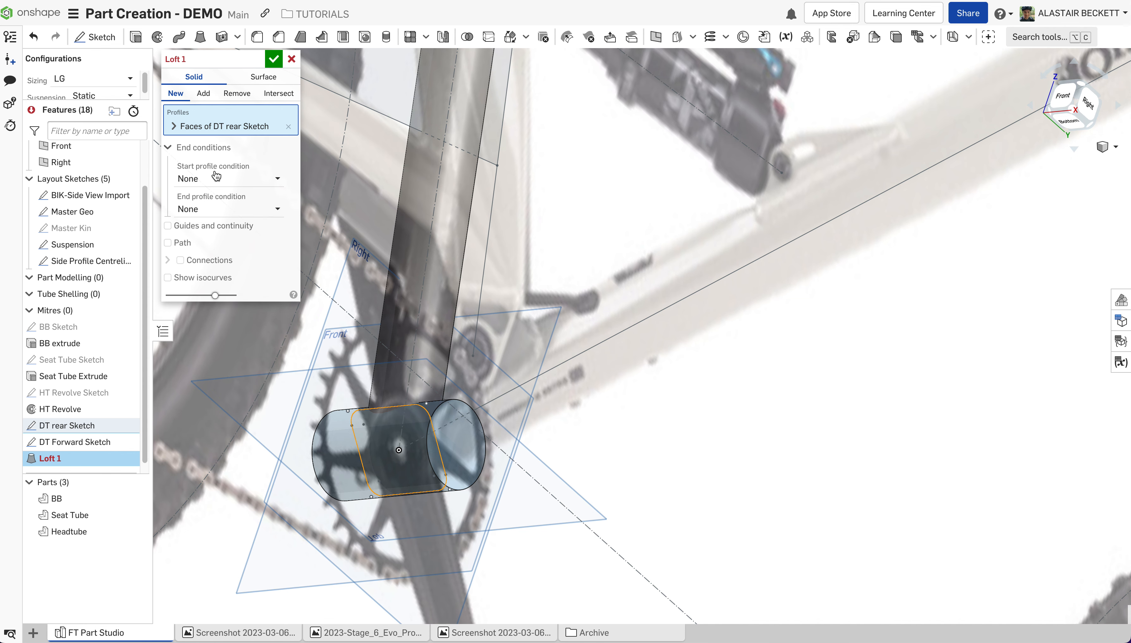
{"action": "scroll", "coordinate": [356, 261], "scroll_direction": "down", "scroll_amount": 3}
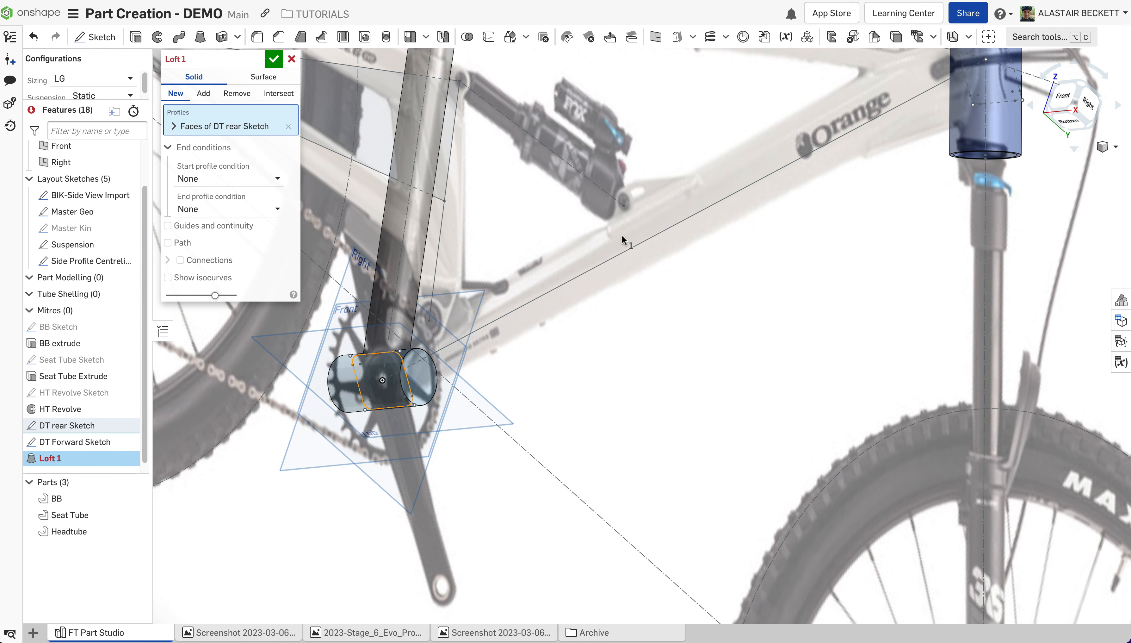
{"action": "scroll", "coordinate": [580, 294], "scroll_direction": "down", "scroll_amount": 2}
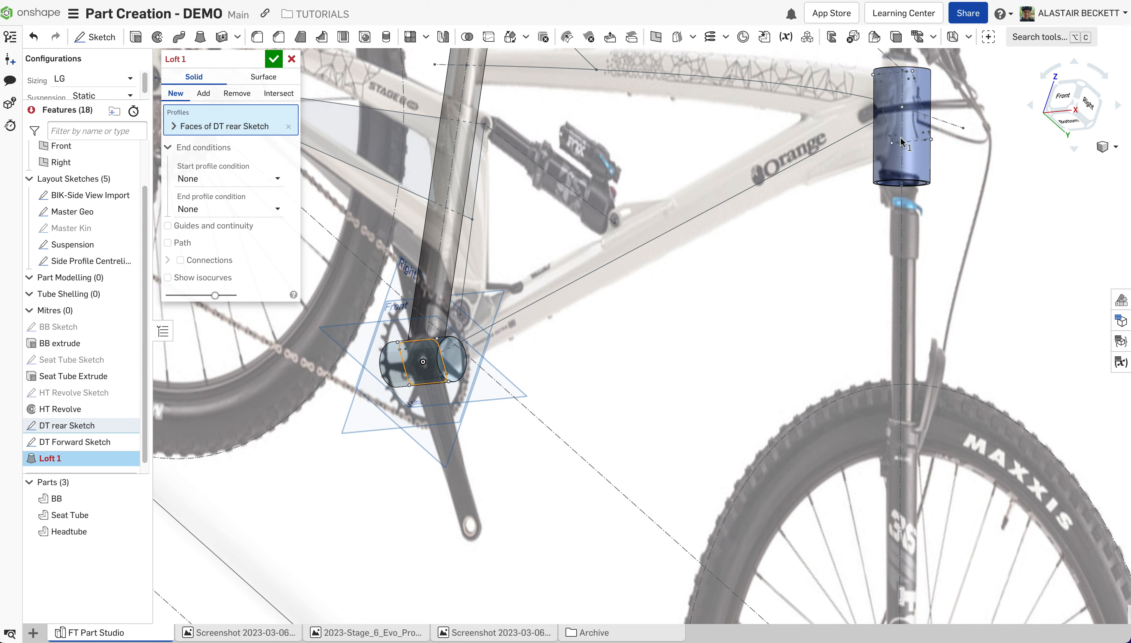
{"action": "left_click", "coordinate": [87, 442]}
{"action": "scroll", "coordinate": [572, 295], "scroll_direction": "down", "scroll_amount": 2}
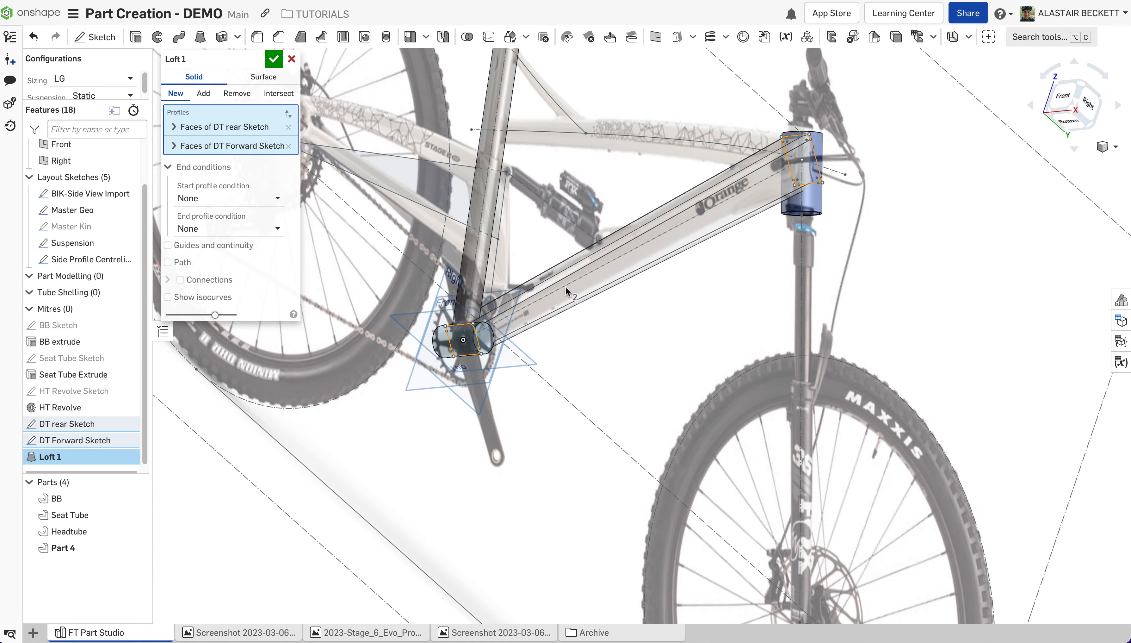
{"action": "scroll", "coordinate": [679, 244], "scroll_direction": "up", "scroll_amount": 1}
{"action": "mouse_move", "coordinate": [679, 240]}
{"action": "right_mouse_down"}
{"action": "mouse_move", "coordinate": [671, 223]}
{"action": "mouse_move", "coordinate": [623, 234]}
{"action": "mouse_move", "coordinate": [706, 221]}
{"action": "mouse_move", "coordinate": [705, 208]}
{"action": "mouse_move", "coordinate": [695, 238]}
{"action": "right_mouse_up"}
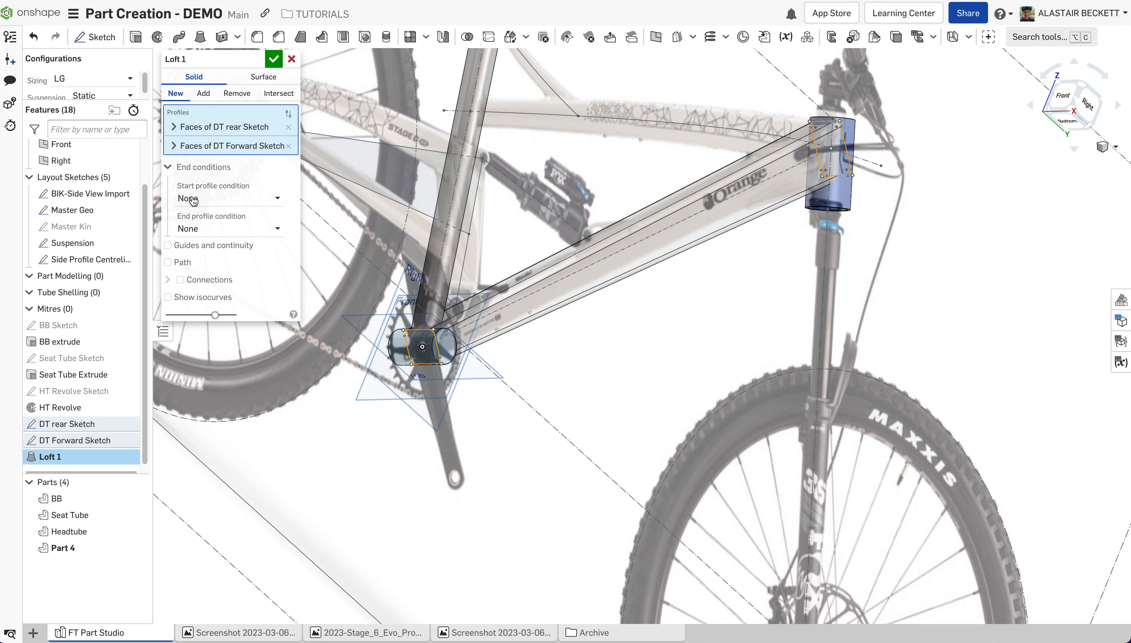
{"action": "left_click", "coordinate": [276, 58]}
Hide the BIK-Side View Import sketch.
{"action": "scroll", "coordinate": [574, 211], "scroll_direction": "down", "scroll_amount": 3}
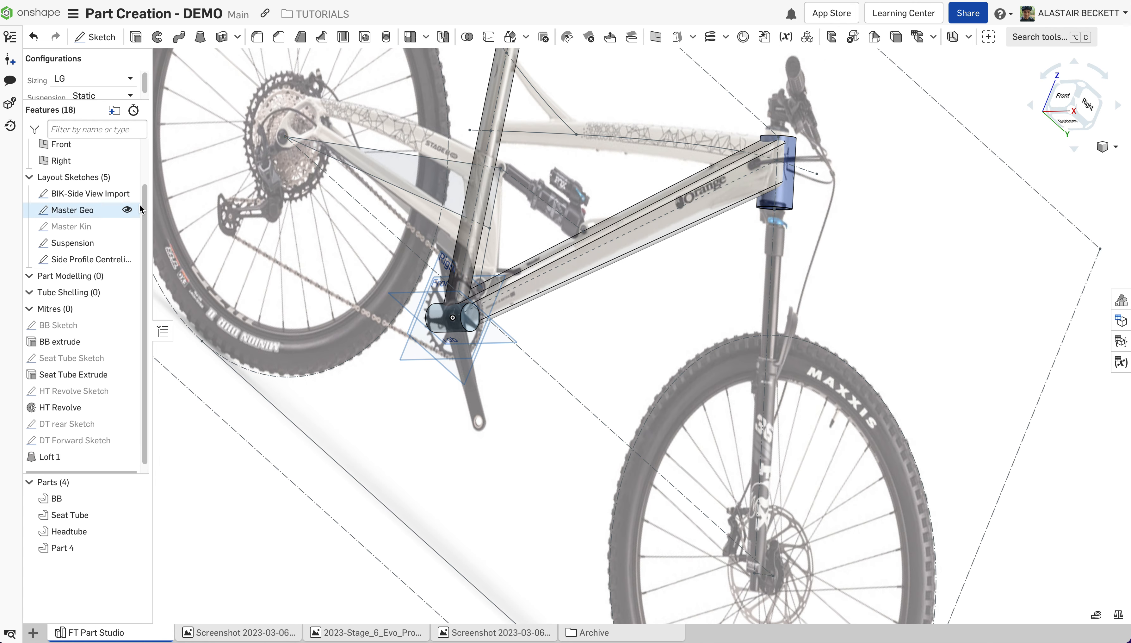
{"action": "right_click_drag", "start_coordinate": [456, 231], "coordinate": [629, 259]}
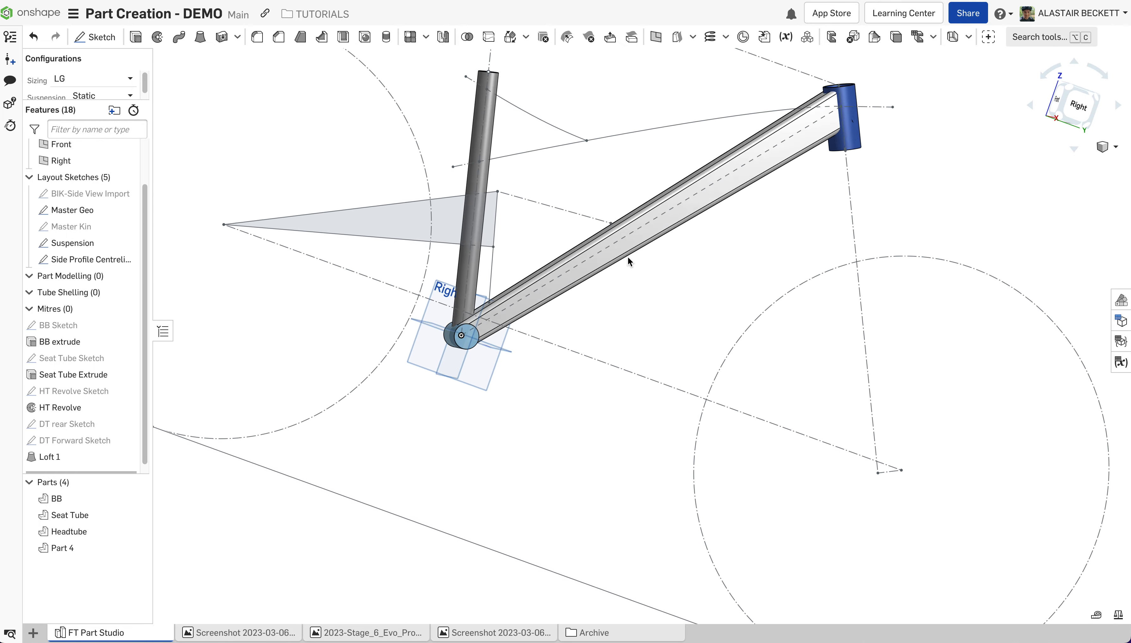
Examine how the lofted down tube meets the bottom bracket shell and the head tube, including from the right side view.
{"action": "scroll", "coordinate": [534, 305], "scroll_direction": "up", "scroll_amount": 5}
{"action": "right_click_drag", "start_coordinate": [432, 336], "coordinate": [471, 314]}
{"action": "scroll", "coordinate": [452, 328], "scroll_direction": "down", "scroll_amount": 5}
{"action": "scroll", "coordinate": [849, 208], "scroll_direction": "up", "scroll_amount": 8}
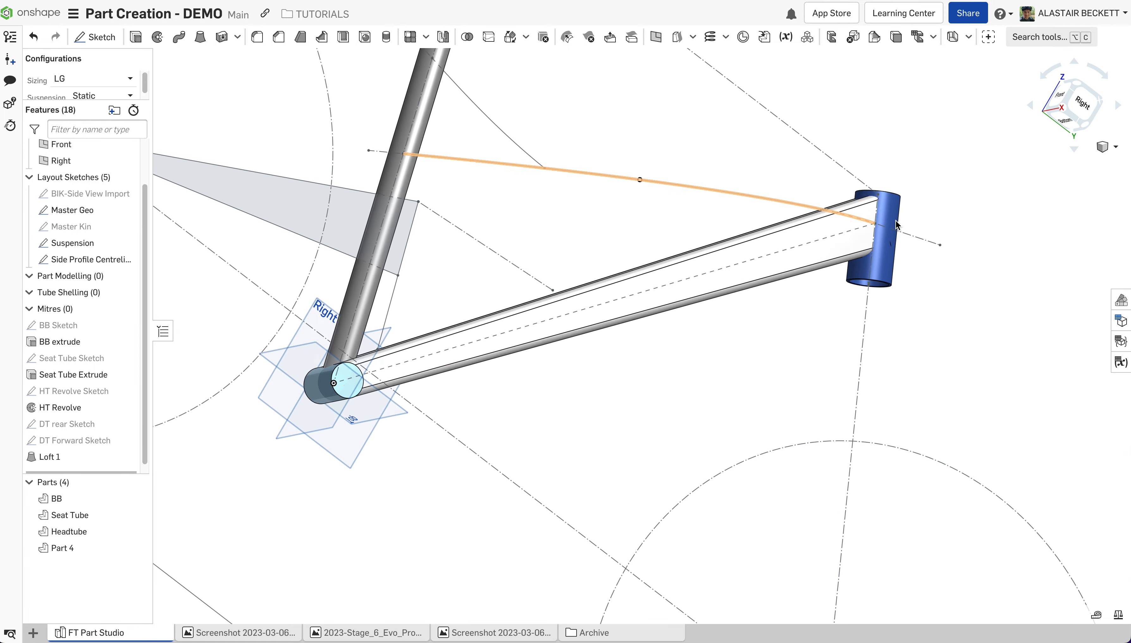
{"action": "scroll", "coordinate": [798, 221], "scroll_direction": "down", "scroll_amount": 1}
{"action": "mouse_move", "coordinate": [756, 206]}
{"action": "right_mouse_down"}
{"action": "mouse_move", "coordinate": [808, 221]}
{"action": "mouse_move", "coordinate": [833, 209]}
{"action": "mouse_move", "coordinate": [764, 224]}
{"action": "mouse_move", "coordinate": [736, 213]}
{"action": "right_mouse_up"}
{"action": "scroll", "coordinate": [763, 223], "scroll_direction": "down", "scroll_amount": 5}
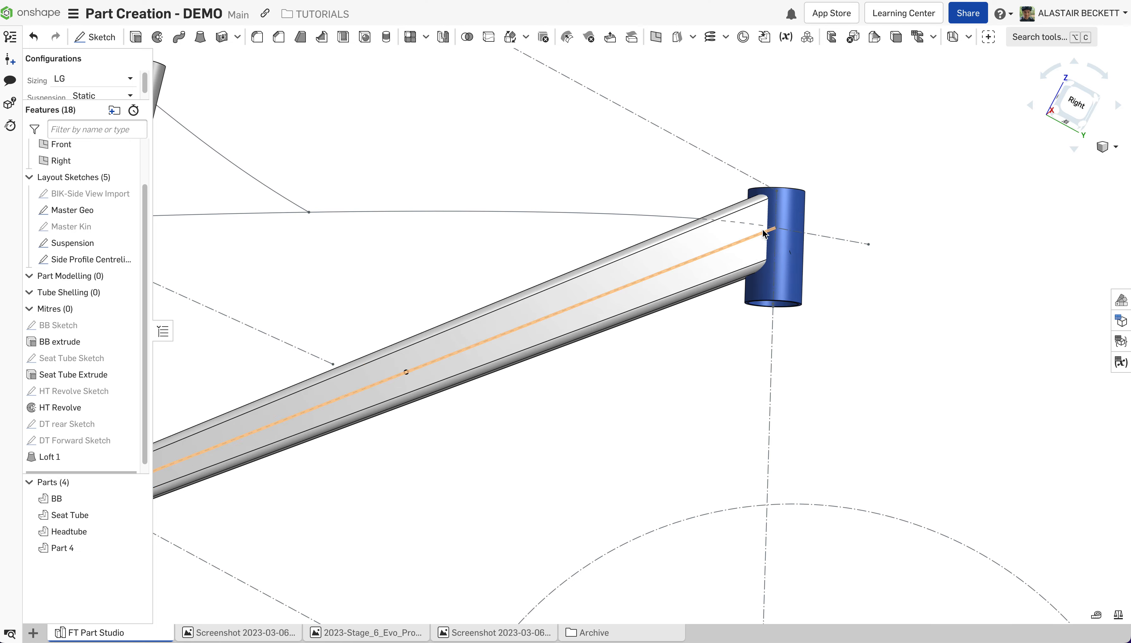
{"action": "scroll", "coordinate": [746, 222], "scroll_direction": "down", "scroll_amount": 3}
{"action": "left_click", "coordinate": [1065, 95]}
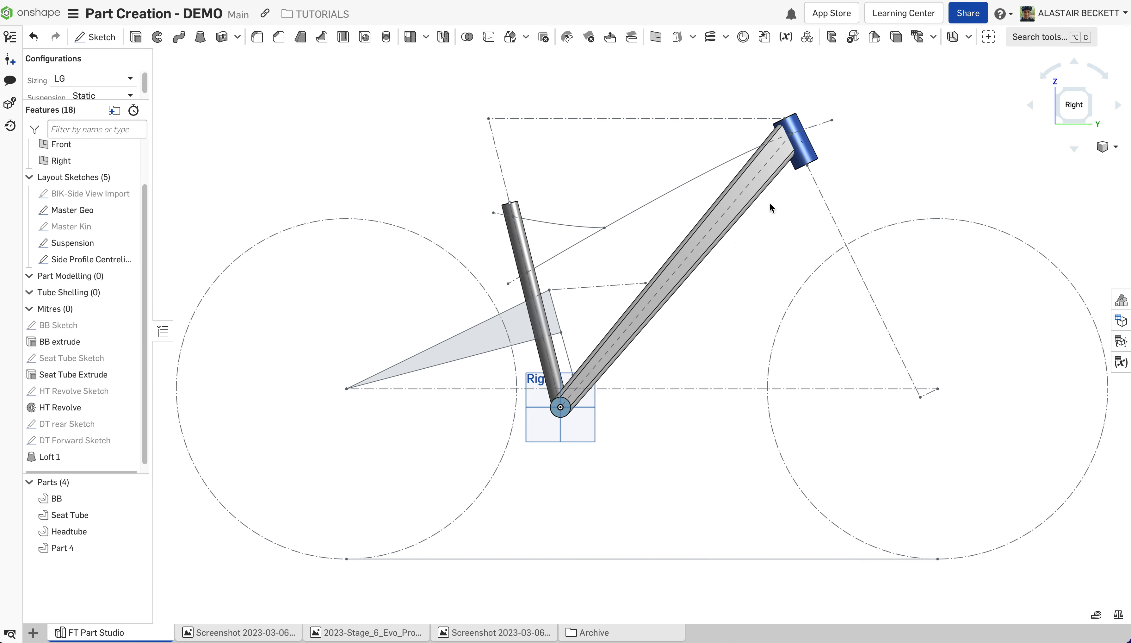
{"action": "scroll", "coordinate": [672, 232], "scroll_direction": "up", "scroll_amount": 1}
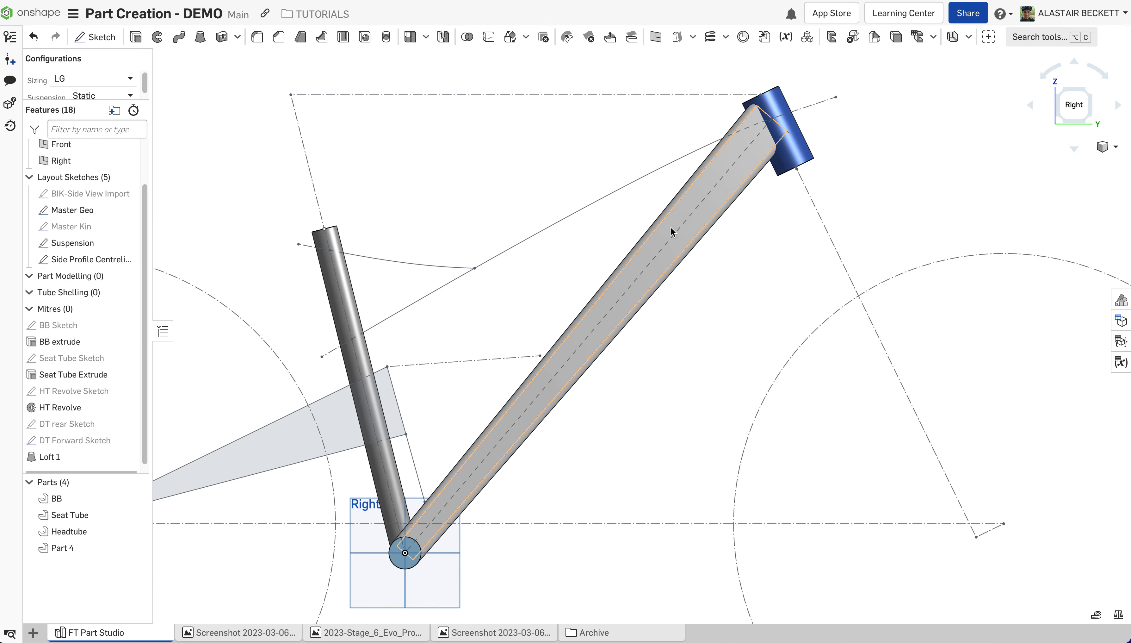
{"action": "scroll", "coordinate": [747, 147], "scroll_direction": "up", "scroll_amount": 2}
{"action": "right_click_drag", "start_coordinate": [748, 146], "coordinate": [774, 121]}
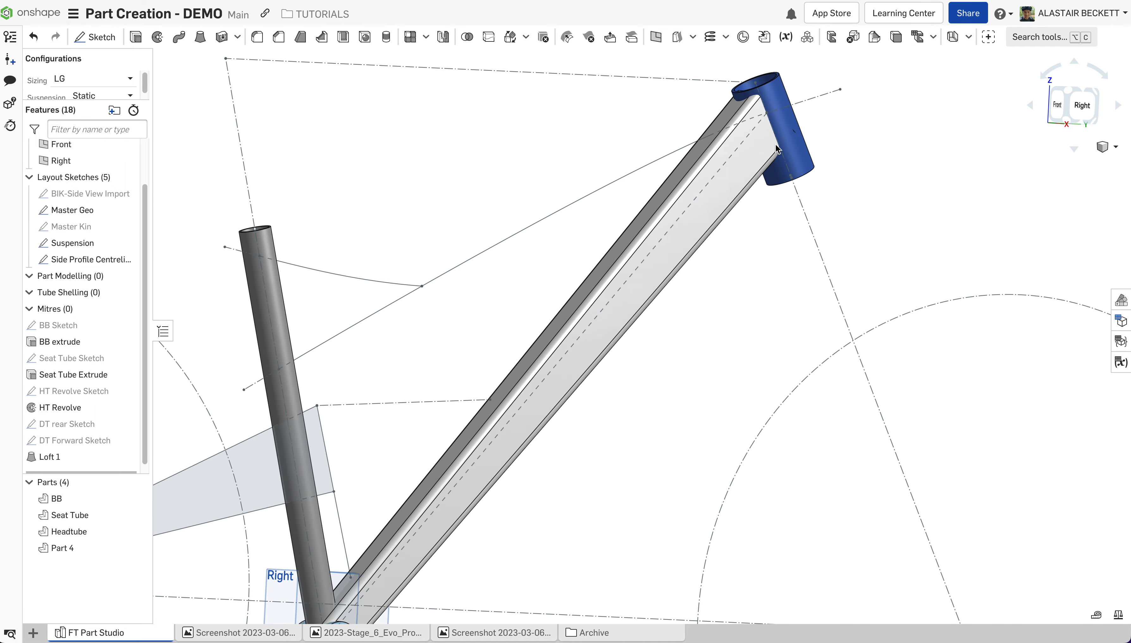
{"action": "scroll", "coordinate": [775, 114], "scroll_direction": "up", "scroll_amount": 4}
Highlight DT Forward Sketch and examine how its profile sits inside the head tube.
{"action": "left_click", "coordinate": [90, 440]}
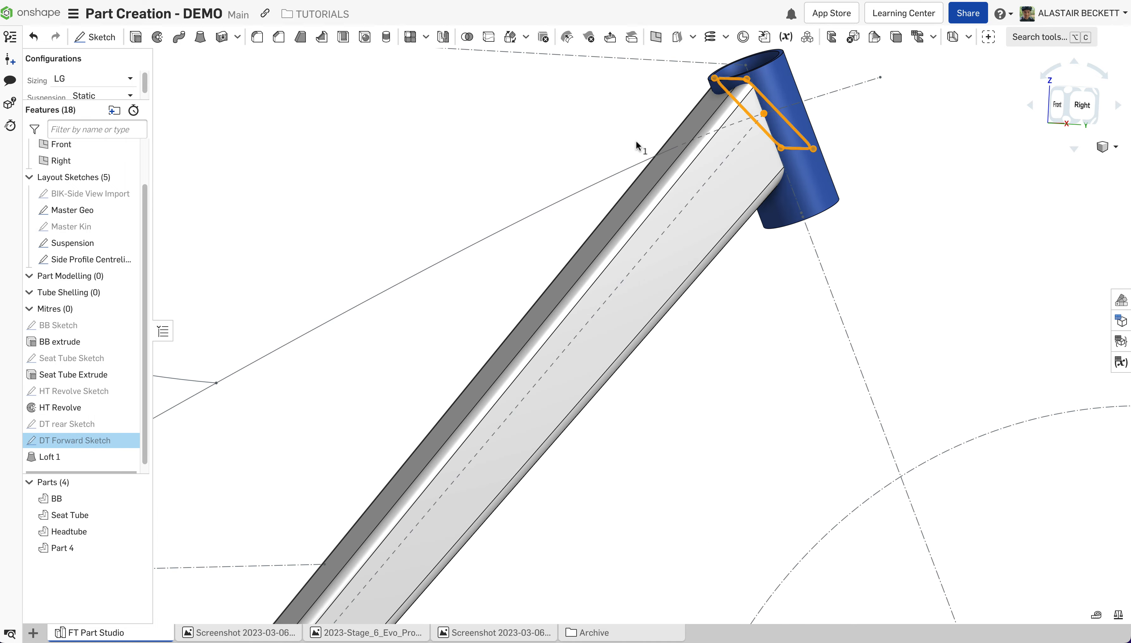
{"action": "mouse_move", "coordinate": [637, 144]}
{"action": "right_mouse_down"}
{"action": "mouse_move", "coordinate": [804, 108]}
{"action": "mouse_move", "coordinate": [782, 112]}
{"action": "right_mouse_up"}
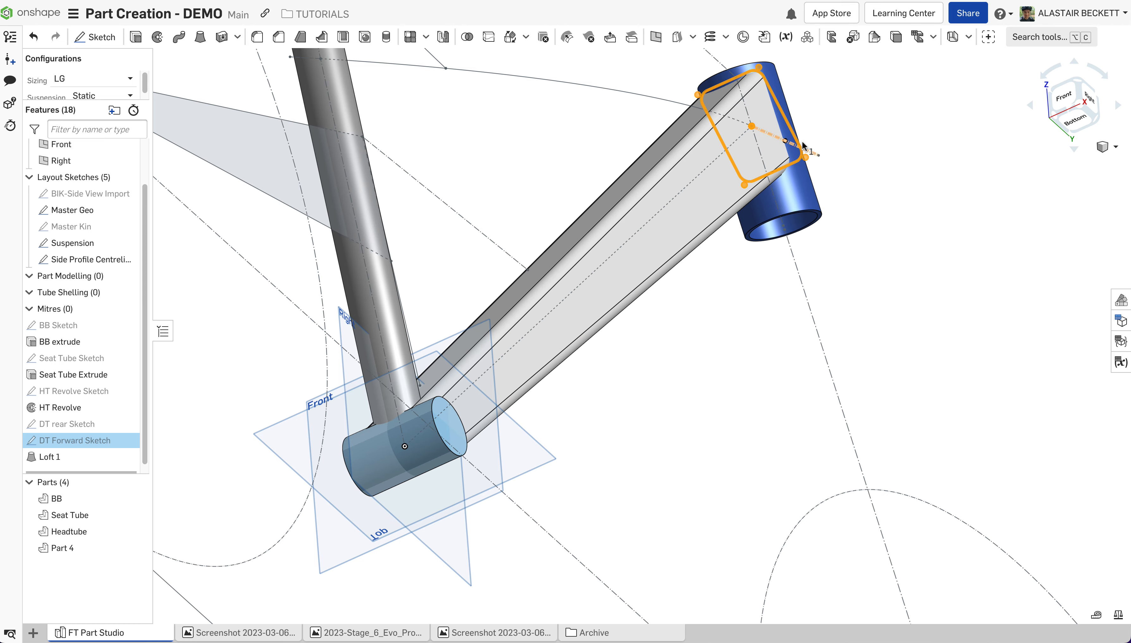
{"action": "left_click", "coordinate": [837, 122]}
{"action": "scroll", "coordinate": [837, 122], "scroll_direction": "down", "scroll_amount": 3}
{"action": "right_click_drag", "start_coordinate": [837, 122], "coordinate": [586, 311]}
{"action": "scroll", "coordinate": [585, 311], "scroll_direction": "up", "scroll_amount": 2}
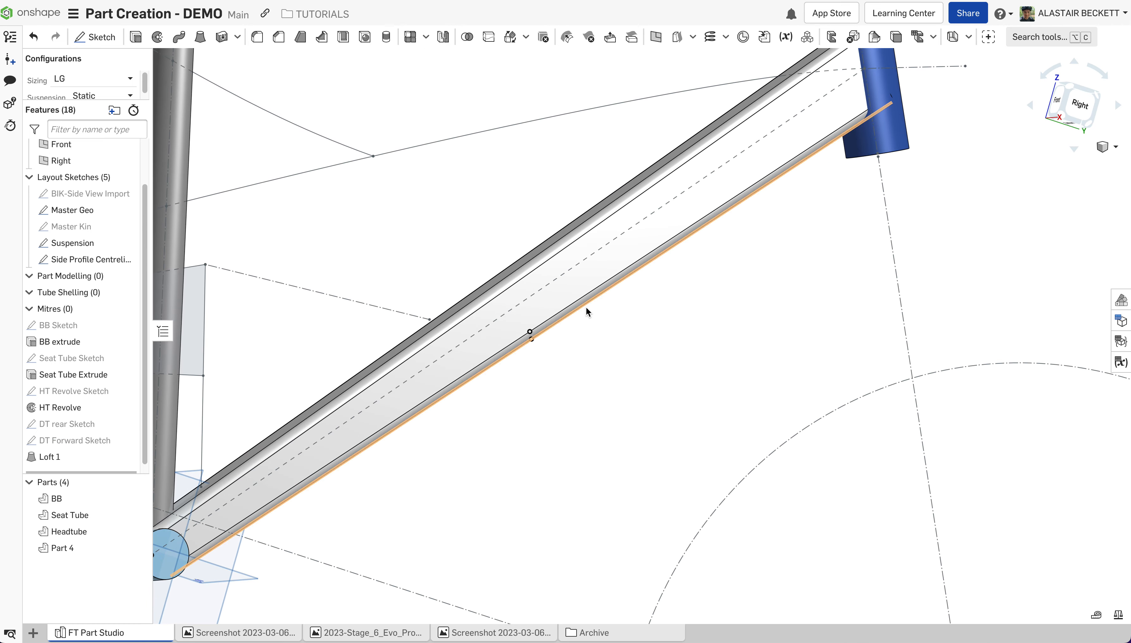
{"action": "scroll", "coordinate": [596, 323], "scroll_direction": "down", "scroll_amount": 5}
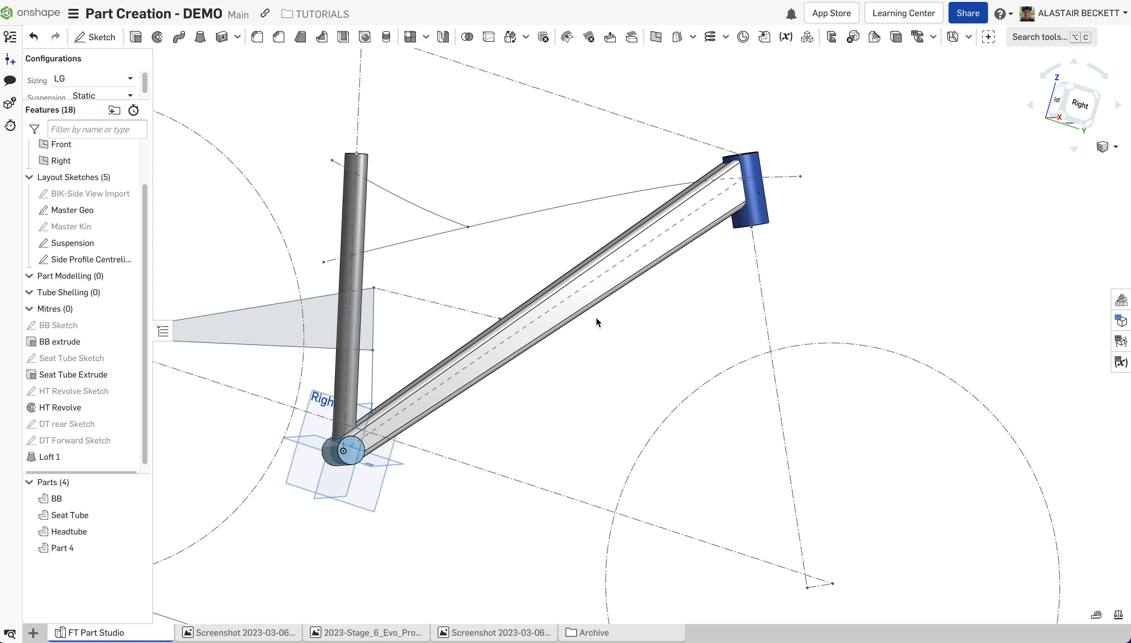
Rename the lofted part as Downtube.
{"action": "right_click", "coordinate": [85, 547]}
{"action": "left_click", "coordinate": [125, 311]}
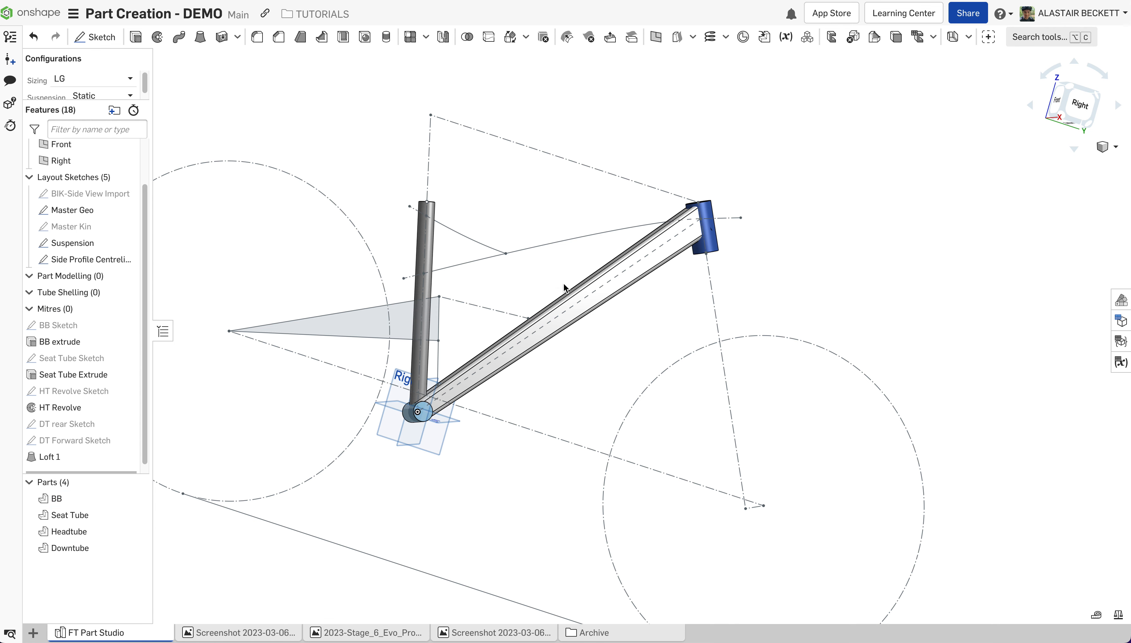
Examine the bottom bracket, seat tube, head tube and down tube as separate overlapping parts.
{"action": "scroll", "coordinate": [535, 274], "scroll_direction": "down", "scroll_amount": 3}
{"action": "scroll", "coordinate": [313, 313], "scroll_direction": "up", "scroll_amount": 2}
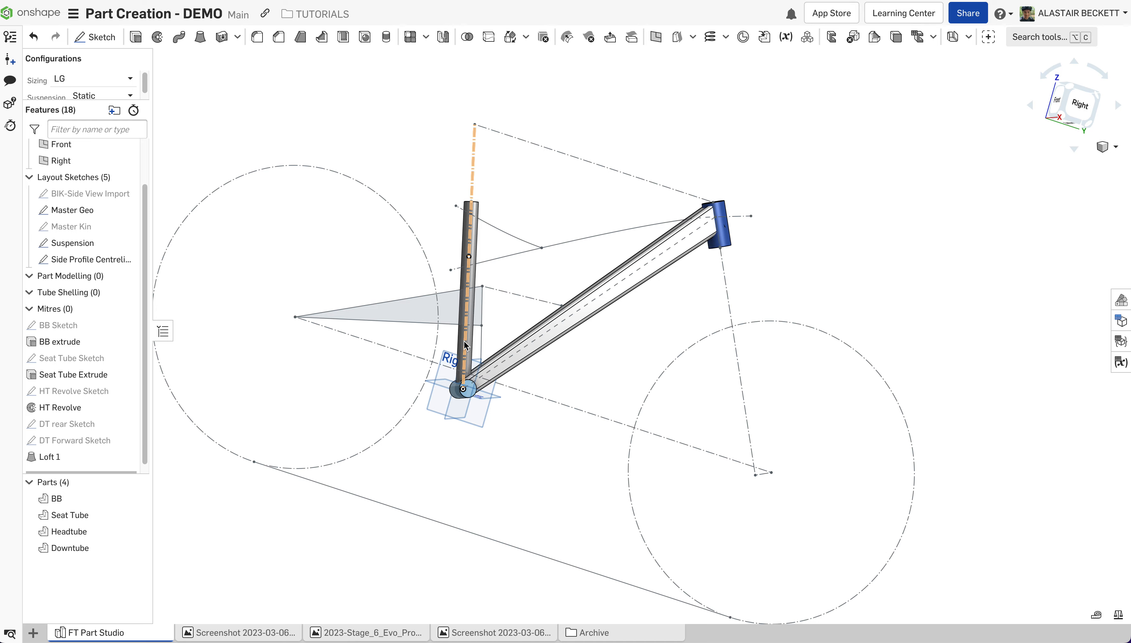
{"action": "scroll", "coordinate": [458, 380], "scroll_direction": "up", "scroll_amount": 5}
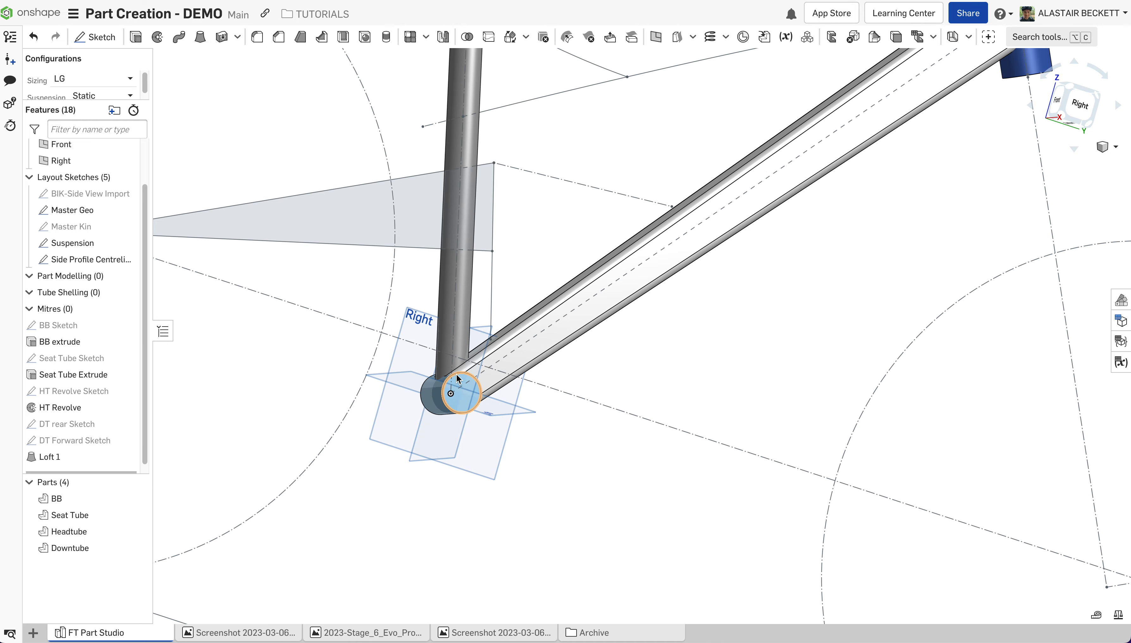
{"action": "scroll", "coordinate": [458, 379], "scroll_direction": "down", "scroll_amount": 4}
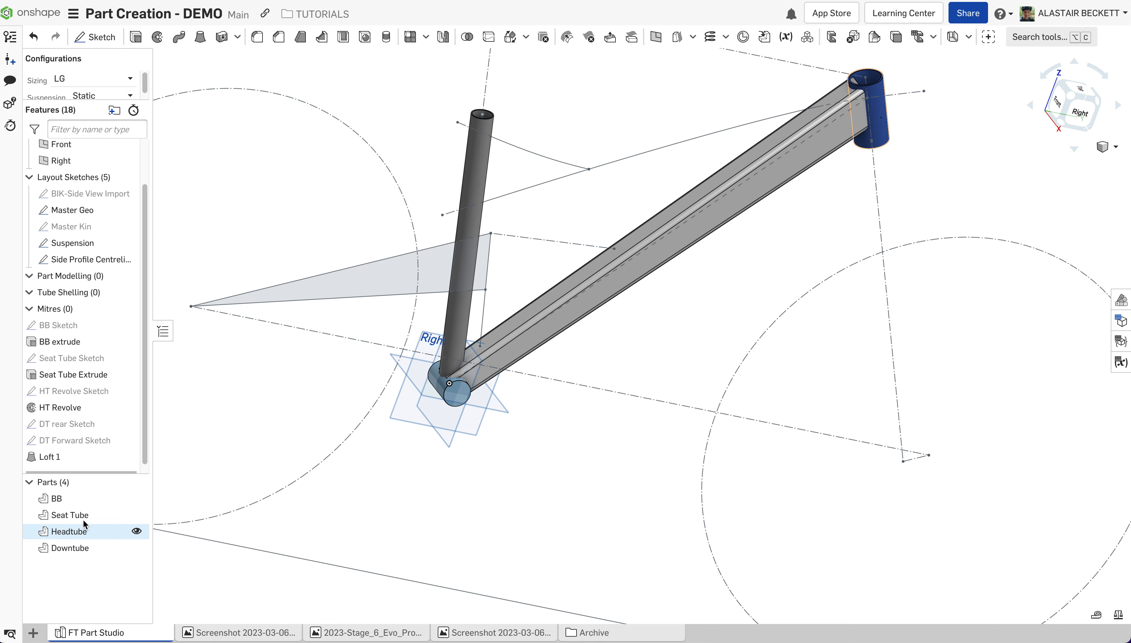
{"action": "scroll", "coordinate": [567, 261], "scroll_direction": "down", "scroll_amount": 1}
{"action": "scroll", "coordinate": [637, 230], "scroll_direction": "up", "scroll_amount": 1}
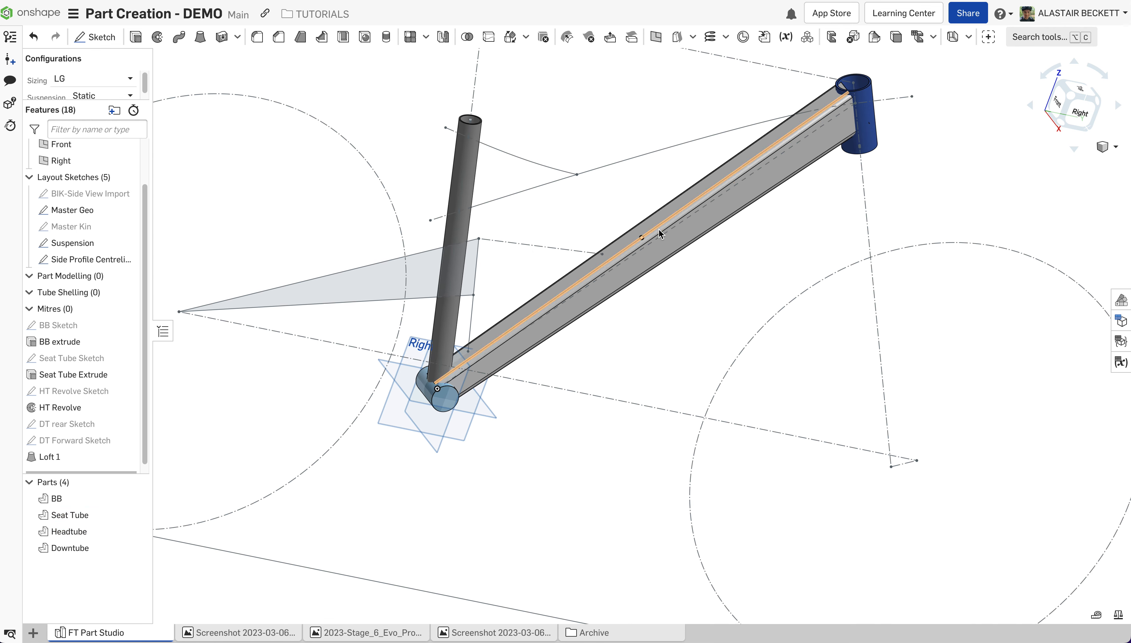
{"action": "right_click_drag", "start_coordinate": [660, 232], "coordinate": [590, 344]}
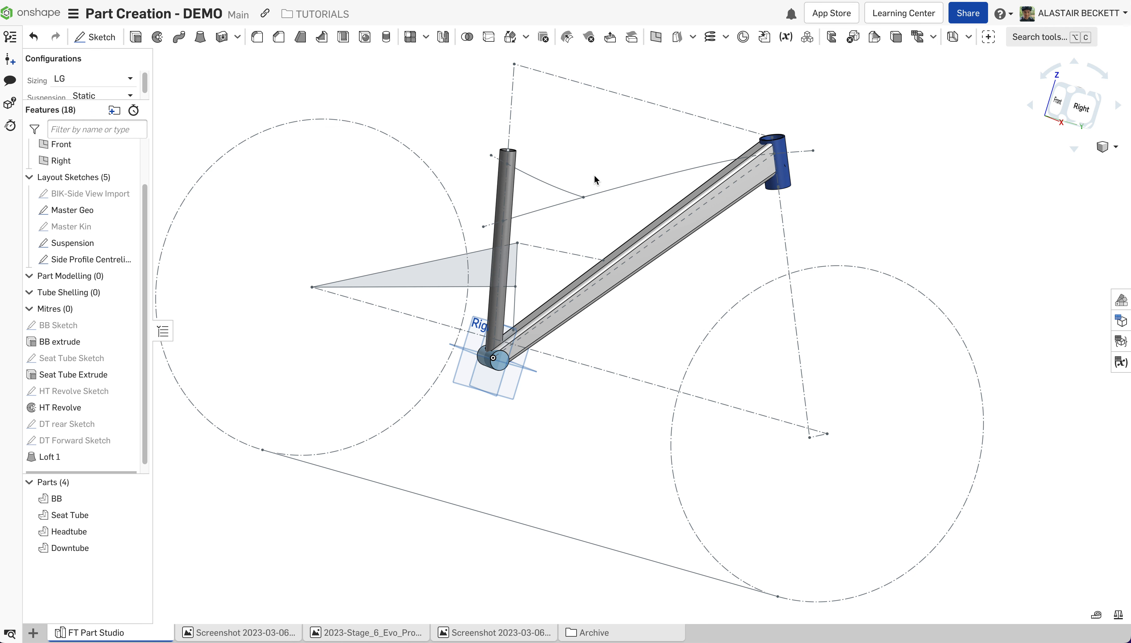
Examine the curved top tube centreline between the seat tube and the head tube.
{"action": "scroll", "coordinate": [532, 155], "scroll_direction": "up", "scroll_amount": 1}
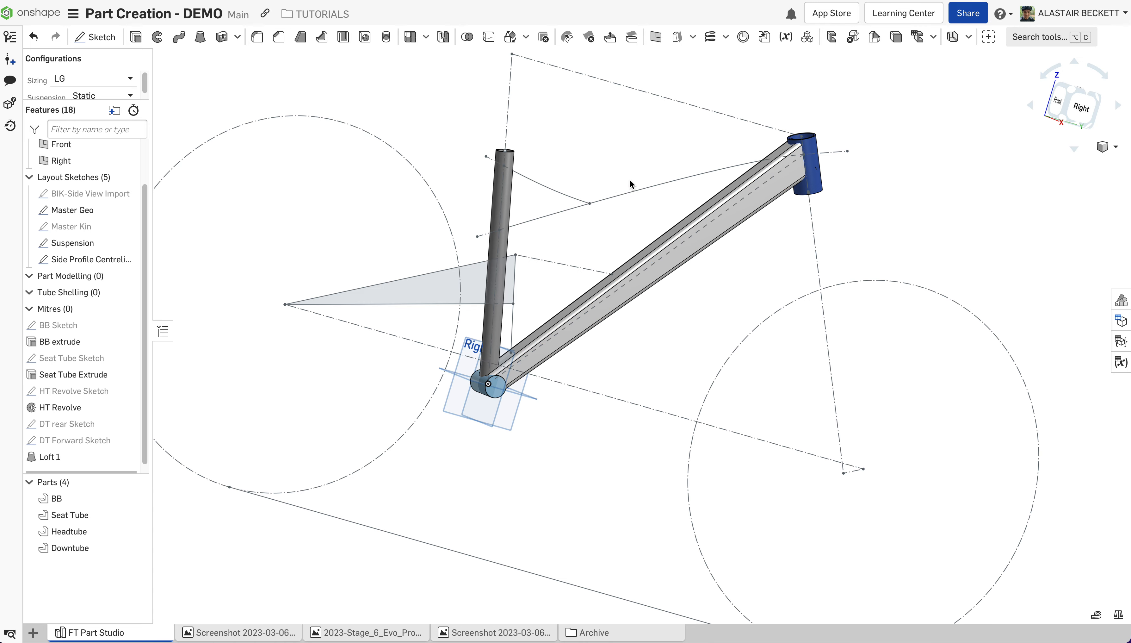
{"action": "mouse_move", "coordinate": [586, 202]}
{"action": "right_mouse_down"}
{"action": "mouse_move", "coordinate": [578, 222]}
{"action": "mouse_move", "coordinate": [559, 215]}
{"action": "right_mouse_up"}
{"action": "scroll", "coordinate": [499, 239], "scroll_direction": "down", "scroll_amount": 1}
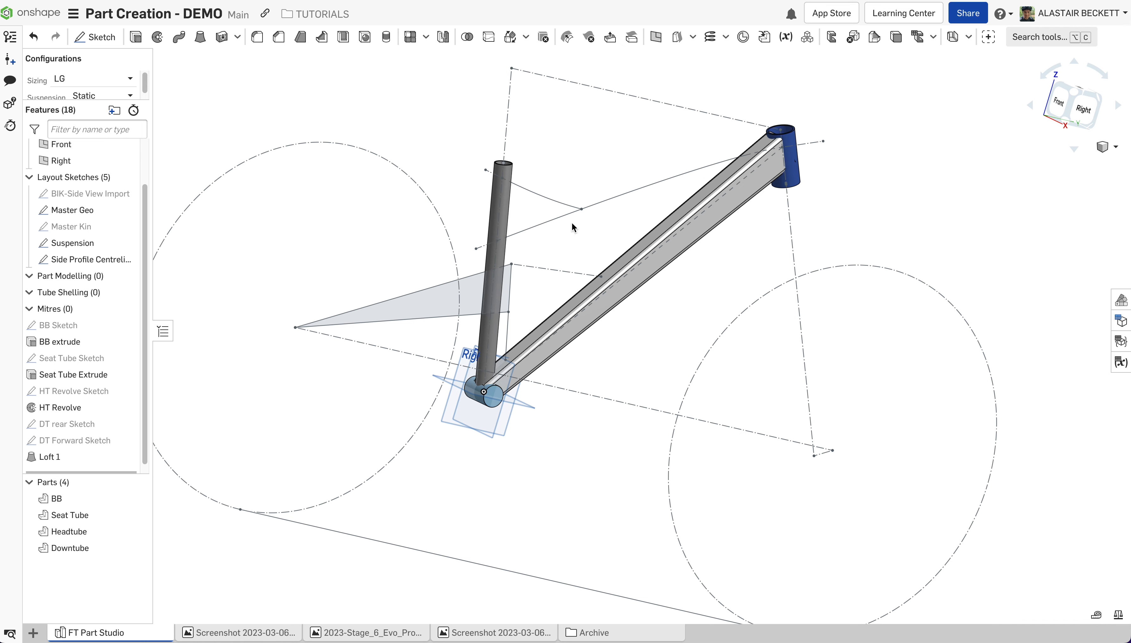
{"action": "left_click", "coordinate": [604, 206]}
{"action": "mouse_move", "coordinate": [604, 205]}
{"action": "right_mouse_down"}
{"action": "mouse_move", "coordinate": [672, 185]}
{"action": "mouse_move", "coordinate": [639, 214]}
{"action": "mouse_move", "coordinate": [550, 218]}
{"action": "right_mouse_up"}
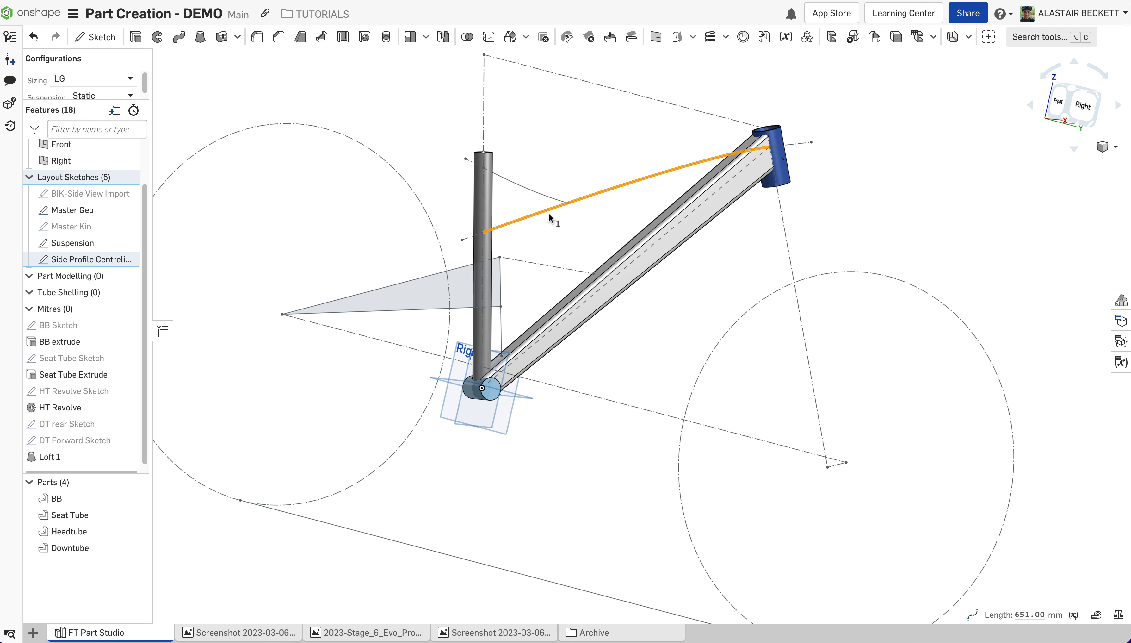
{"action": "scroll", "coordinate": [604, 210], "scroll_direction": "down", "scroll_amount": 2}
{"action": "scroll", "coordinate": [640, 194], "scroll_direction": "up", "scroll_amount": 2}
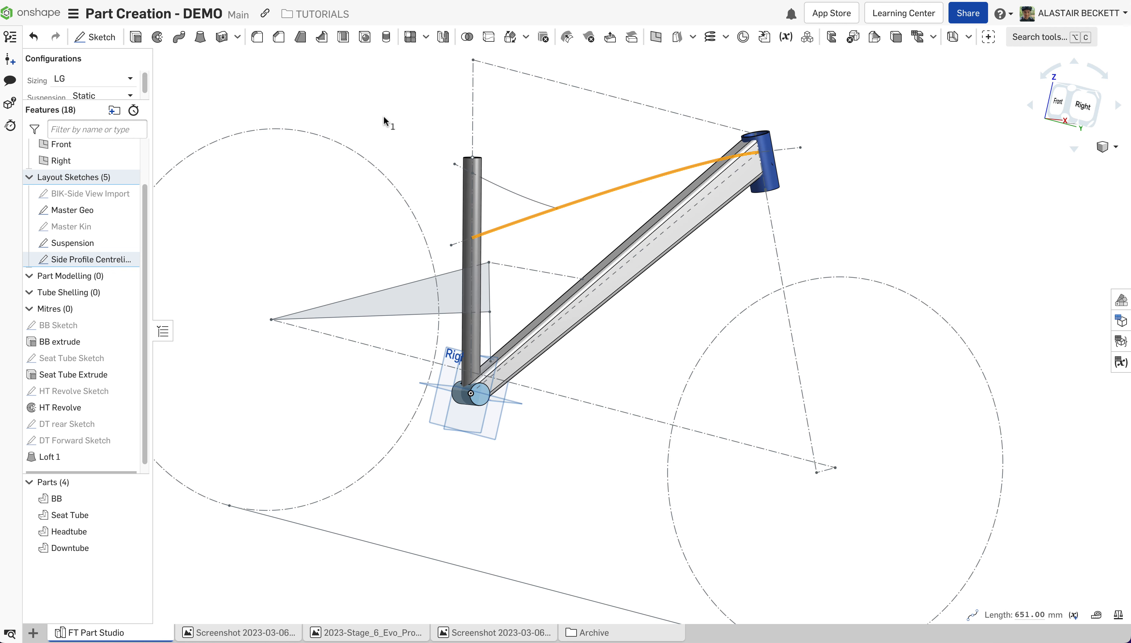
{"action": "left_click", "coordinate": [402, 110]}
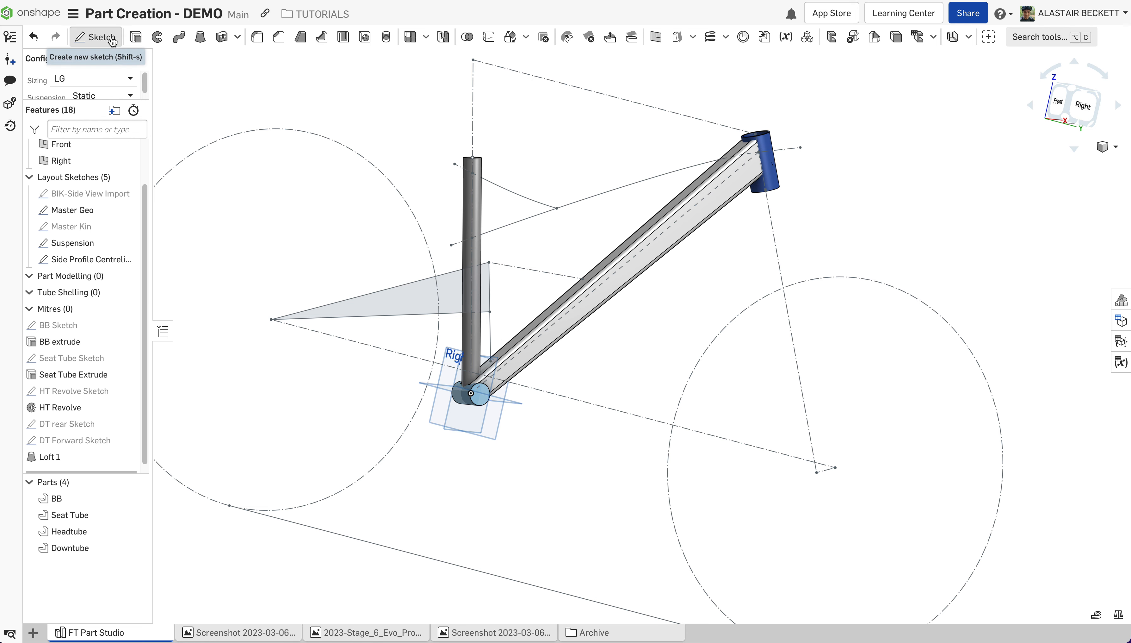
Start a new sketch on the plane where the top tube centreline meets the seat tube axis.
{"action": "left_click", "coordinate": [95, 36]}
{"action": "scroll", "coordinate": [484, 232], "scroll_direction": "up", "scroll_amount": 6}
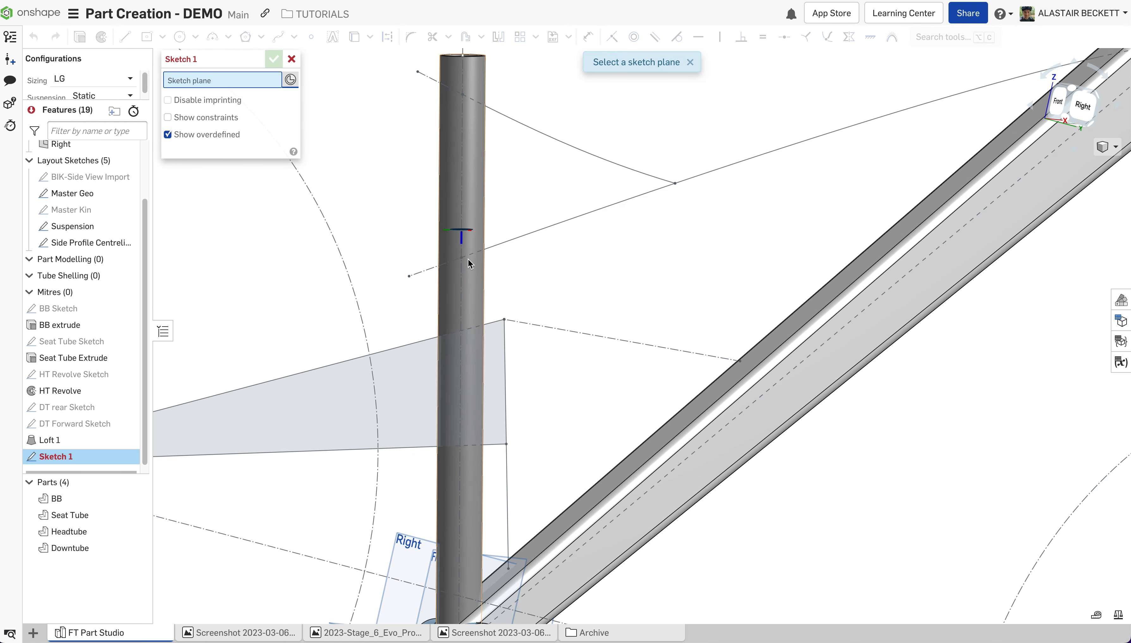
{"action": "left_click", "coordinate": [453, 273]}
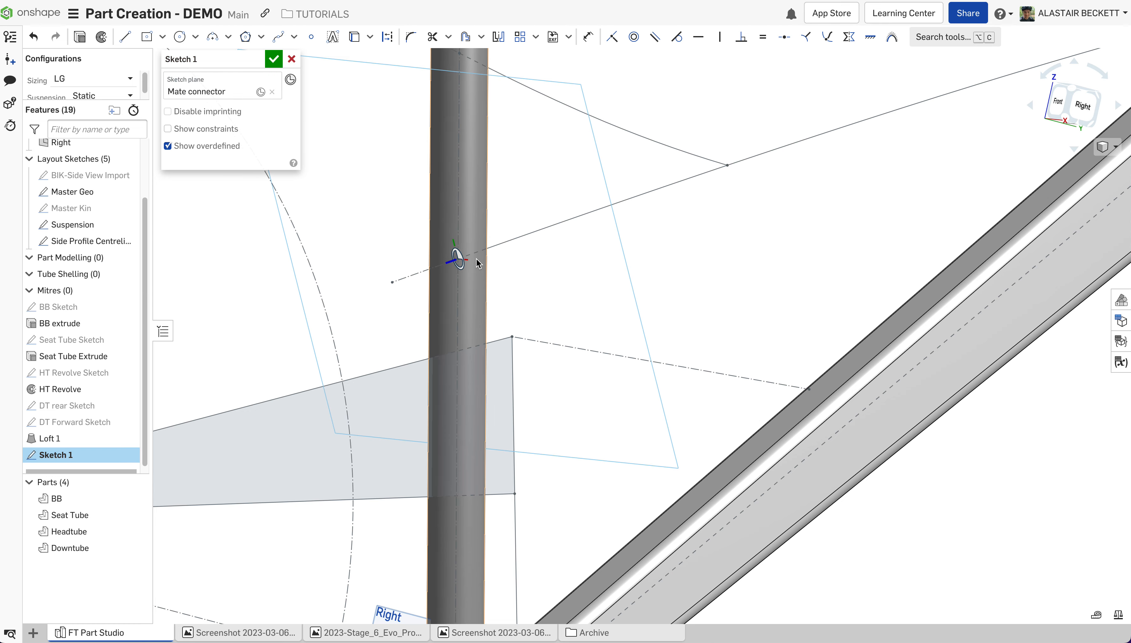
{"action": "scroll", "coordinate": [463, 258], "scroll_direction": "down", "scroll_amount": 2}
{"action": "right_click_drag", "start_coordinate": [459, 258], "coordinate": [487, 268]}
{"action": "scroll", "coordinate": [460, 258], "scroll_direction": "up", "scroll_amount": 1}
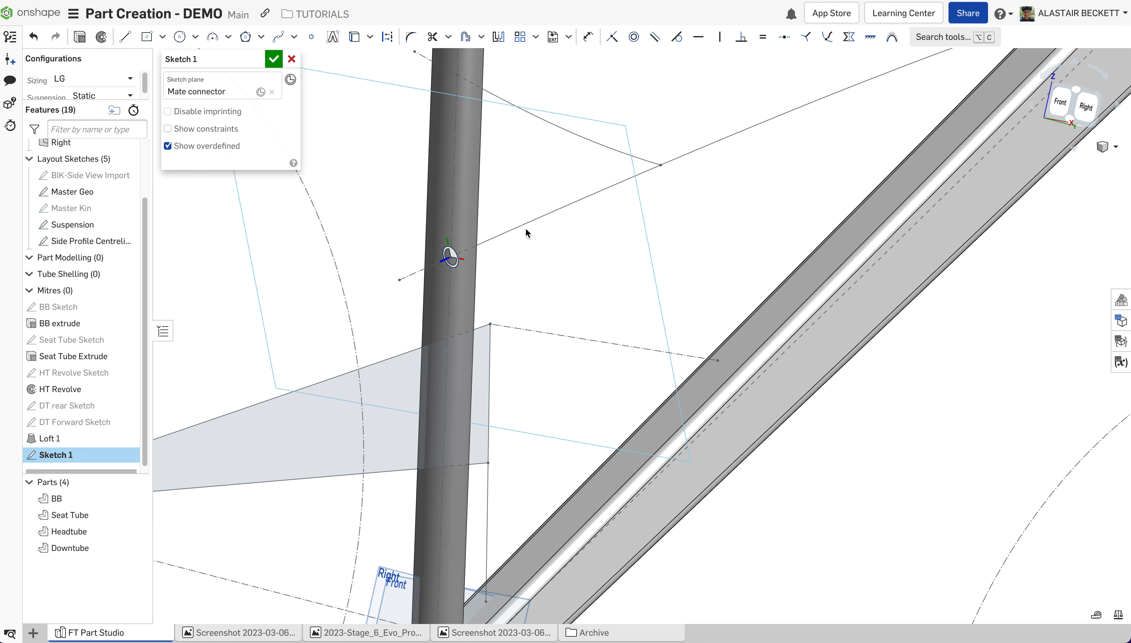
Draw a centre rectangle on the top tube centreline inside the seat tube, set its width to 34 mm and start dimensioning its height.
{"action": "left_click", "coordinate": [147, 38]}
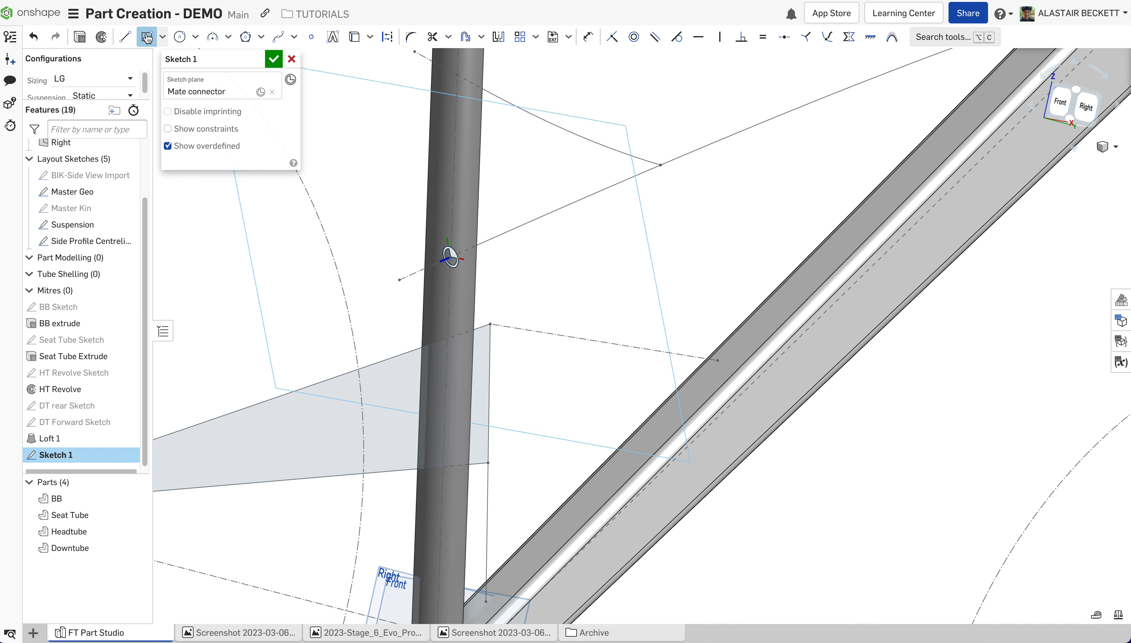
{"action": "scroll", "coordinate": [460, 256], "scroll_direction": "up", "scroll_amount": 4}
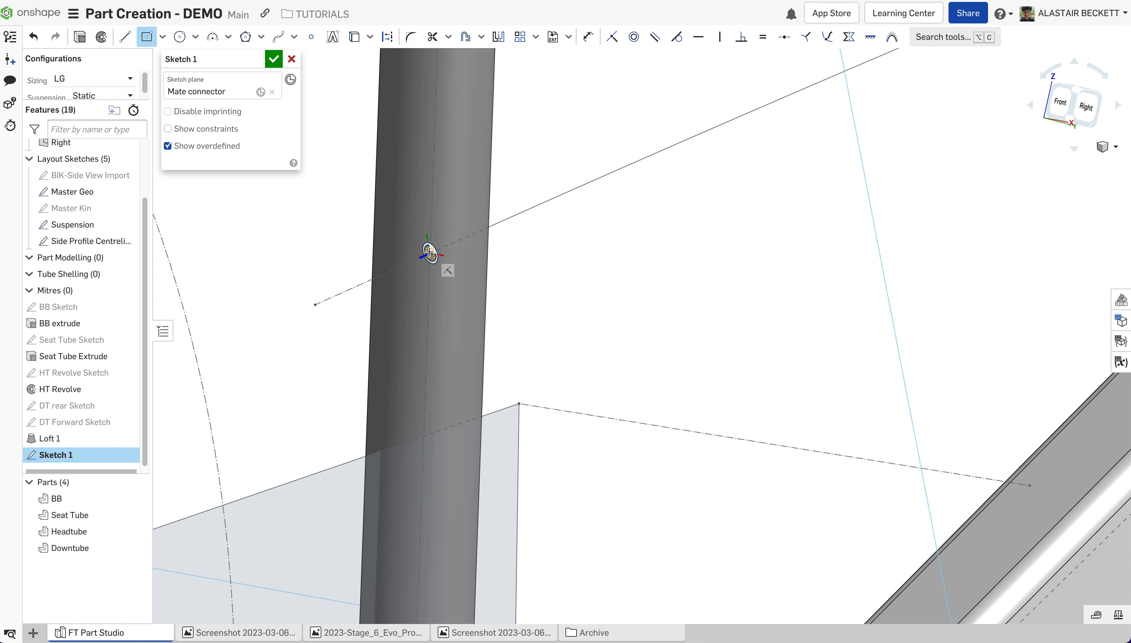
{"action": "left_click", "coordinate": [457, 205]}
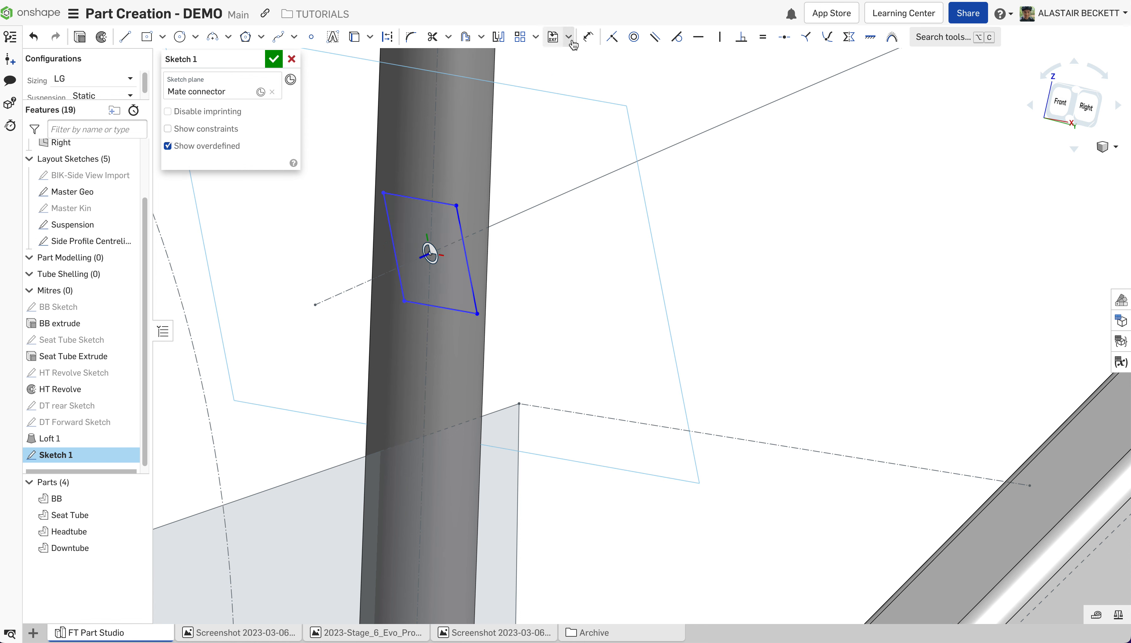
{"action": "key", "text": "d"}
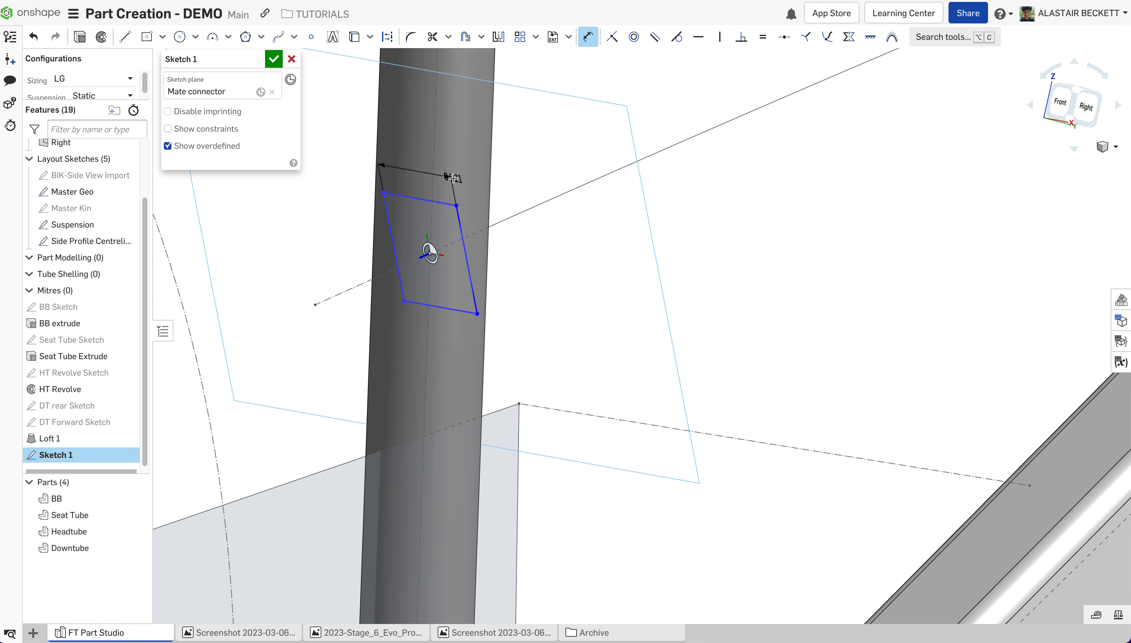
{"action": "left_click", "coordinate": [453, 178]}
{"action": "key", "text": "Return"}
{"action": "left_click", "coordinate": [459, 222]}
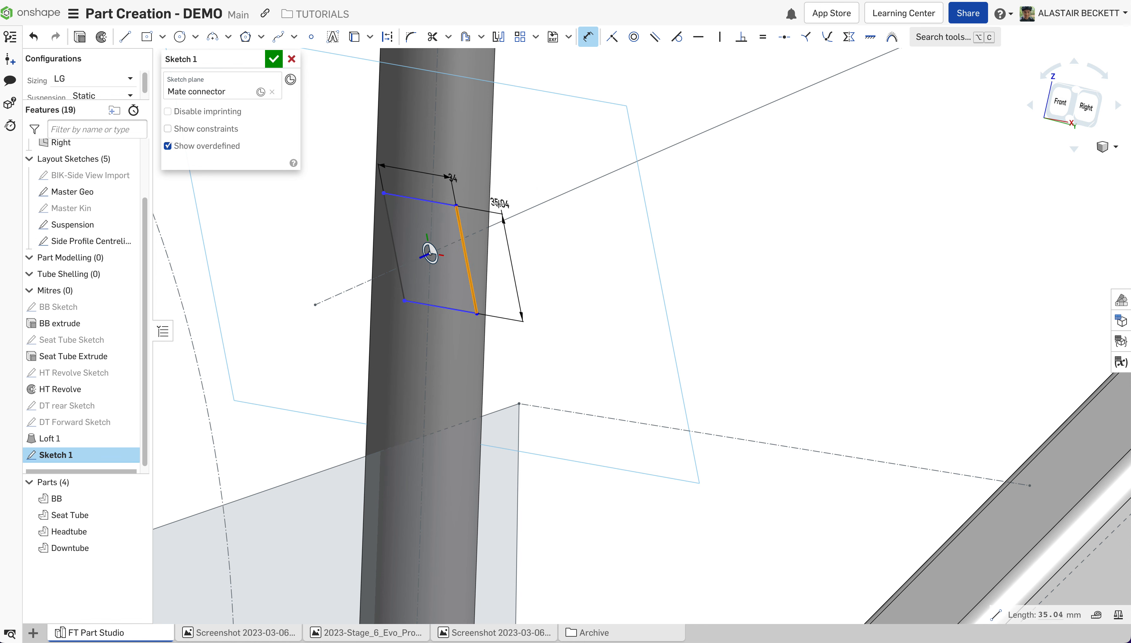
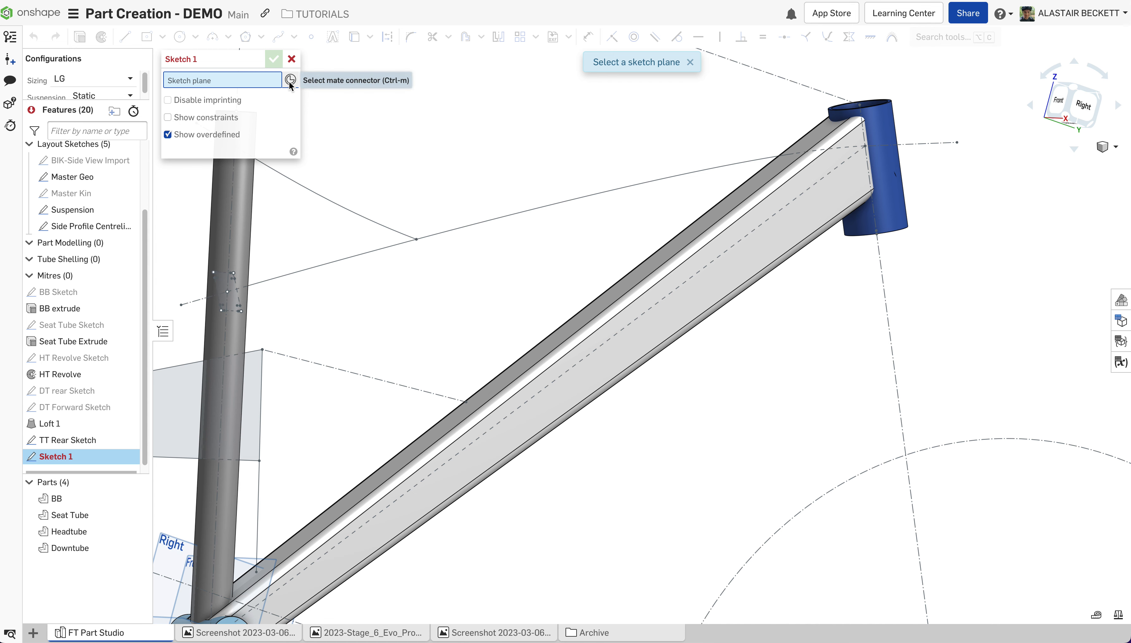
Place the second top tube sketch on the plane where the centreline meets the head tube axis.
{"action": "scroll", "coordinate": [915, 153], "scroll_direction": "up", "scroll_amount": 5}
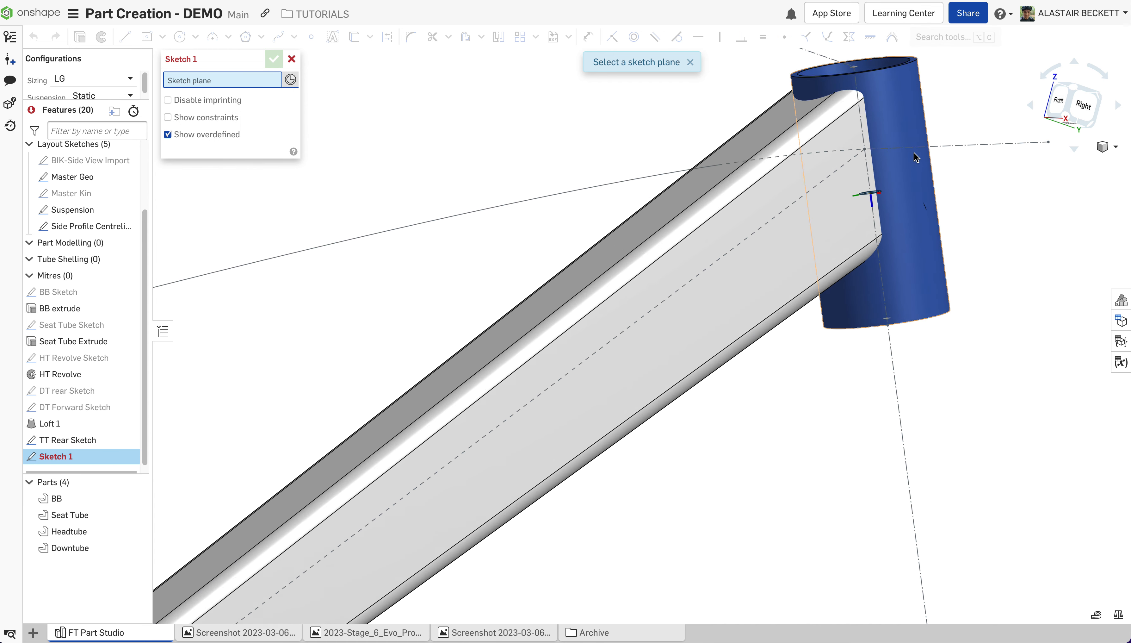
{"action": "left_click", "coordinate": [865, 151]}
{"action": "scroll", "coordinate": [831, 182], "scroll_direction": "down", "scroll_amount": 4}
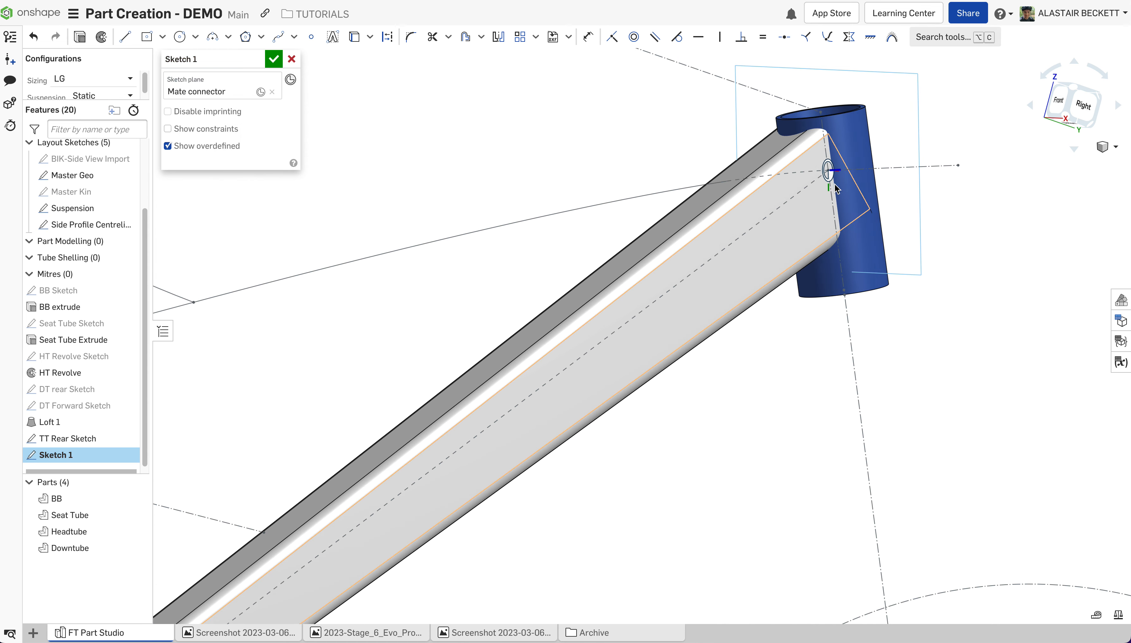
{"action": "scroll", "coordinate": [862, 164], "scroll_direction": "up", "scroll_amount": 2}
{"action": "mouse_move", "coordinate": [798, 151]}
{"action": "right_mouse_down"}
{"action": "mouse_move", "coordinate": [824, 164]}
{"action": "mouse_move", "coordinate": [805, 153]}
{"action": "right_mouse_up"}
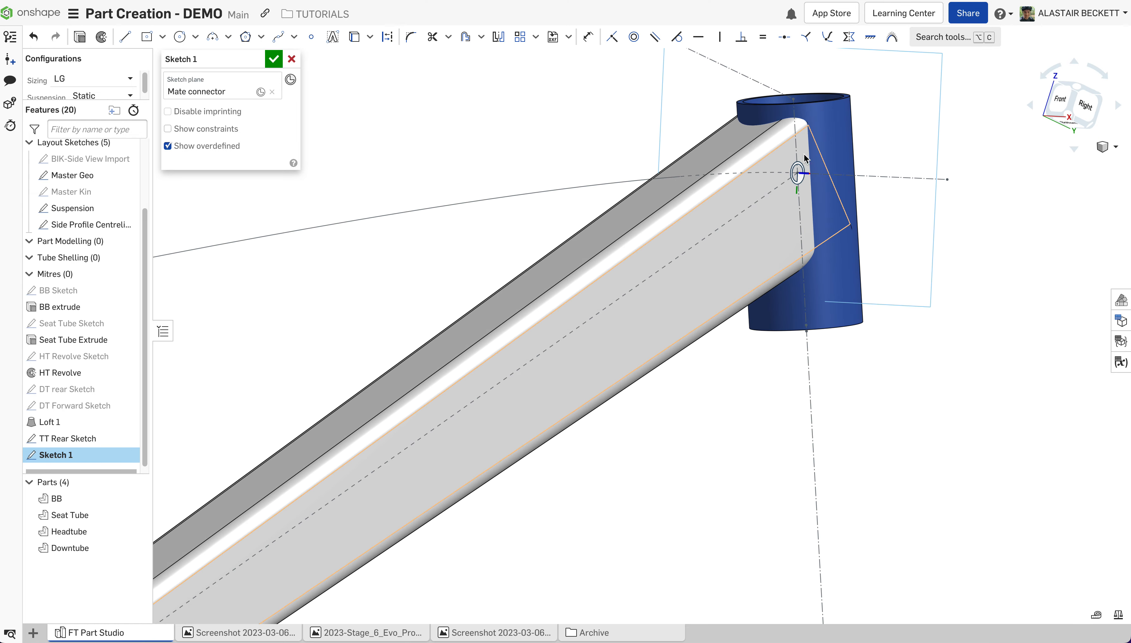
{"action": "scroll", "coordinate": [823, 153], "scroll_direction": "up", "scroll_amount": 2}
{"action": "scroll", "coordinate": [767, 171], "scroll_direction": "down", "scroll_amount": 3}
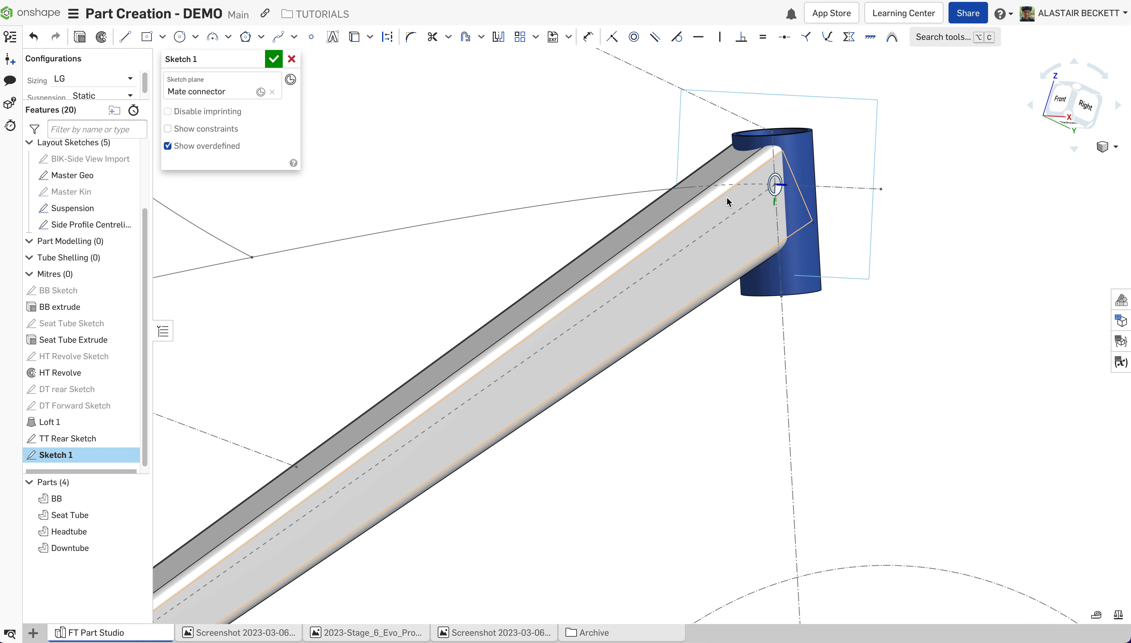
Draw a centre rectangle about 31 by 27 mm on the top tube centreline point inside the head tube.
{"action": "scroll", "coordinate": [737, 193], "scroll_direction": "up", "scroll_amount": 3}
{"action": "key", "text": "g"}
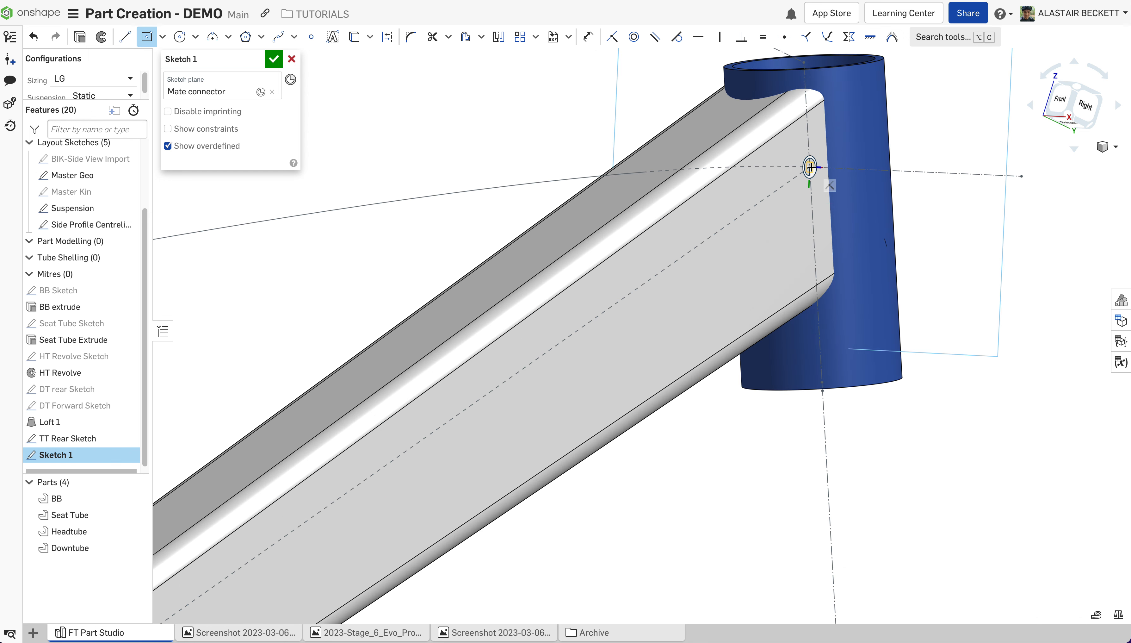
{"action": "left_click", "coordinate": [815, 155]}
{"action": "left_click", "coordinate": [840, 129]}
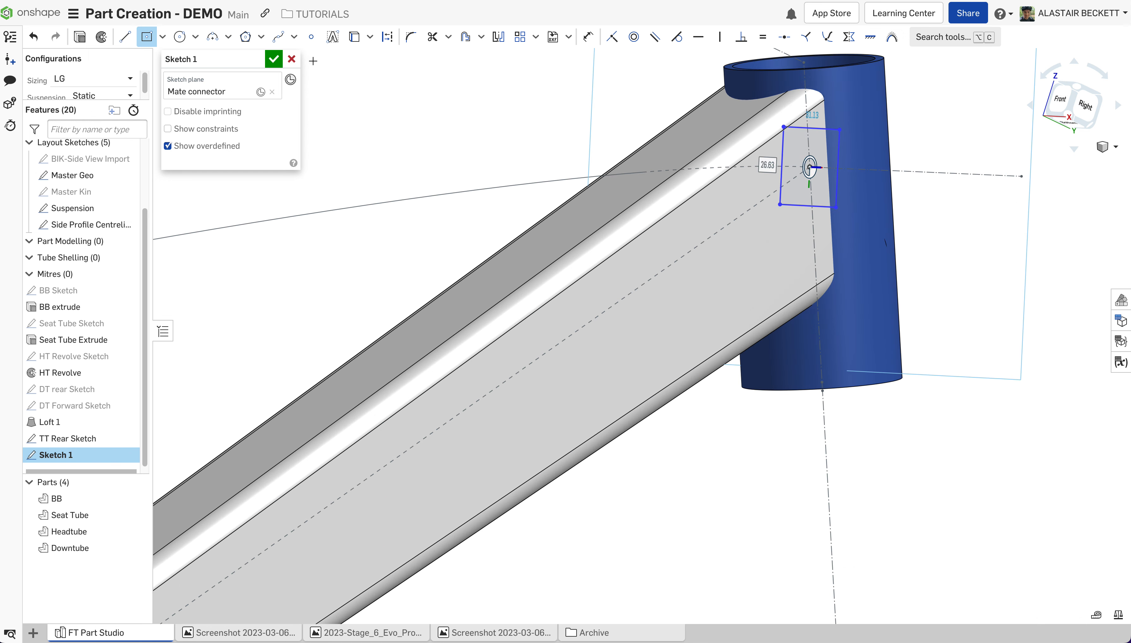
{"action": "key", "text": "Escape"}
Dimension the head tube rectangle as 44 mm wide and 44 mm high.
{"action": "left_click", "coordinate": [589, 37]}
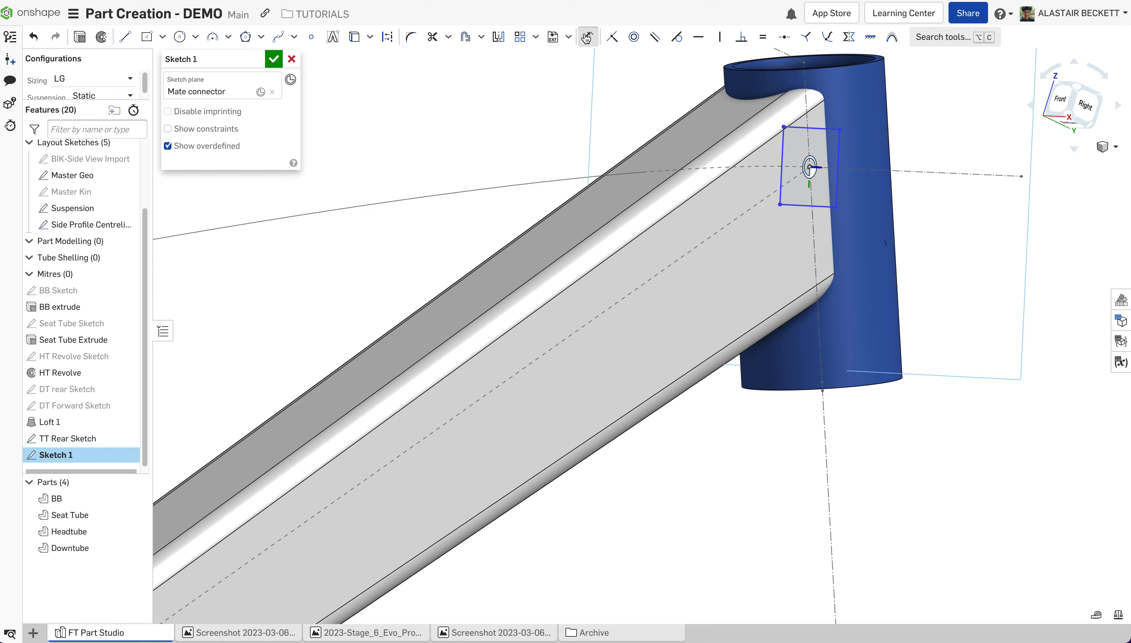
{"action": "left_click", "coordinate": [831, 115]}
{"action": "left_click", "coordinate": [845, 101]}
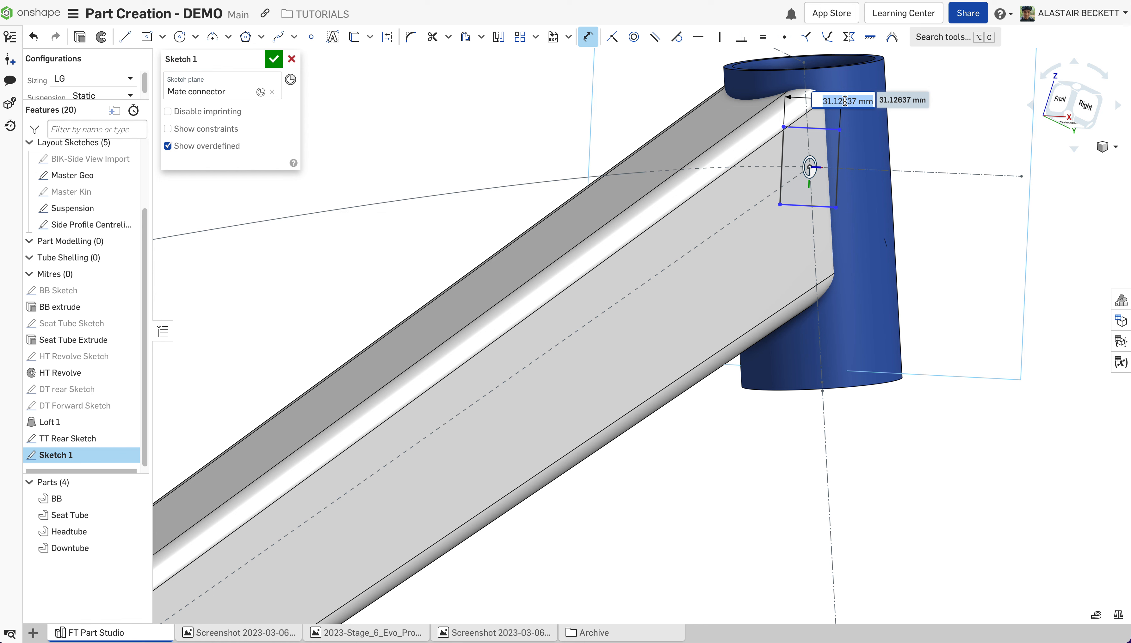
{"action": "type", "text": "44"}
{"action": "key", "text": "Return"}
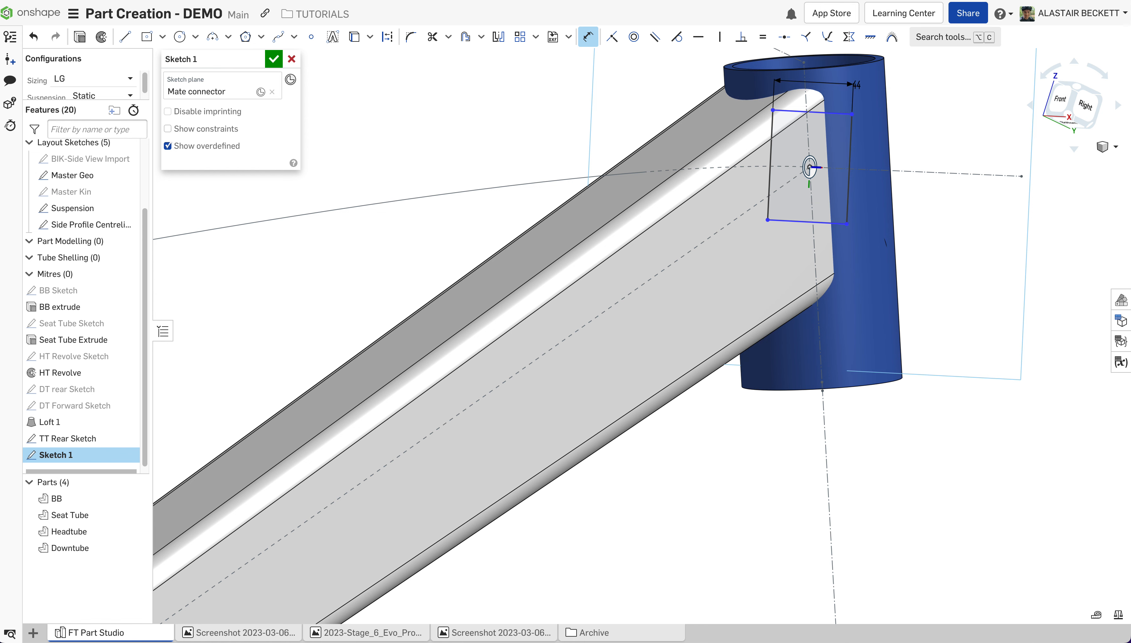
{"action": "left_click", "coordinate": [852, 145]}
{"action": "left_click", "coordinate": [916, 140]}
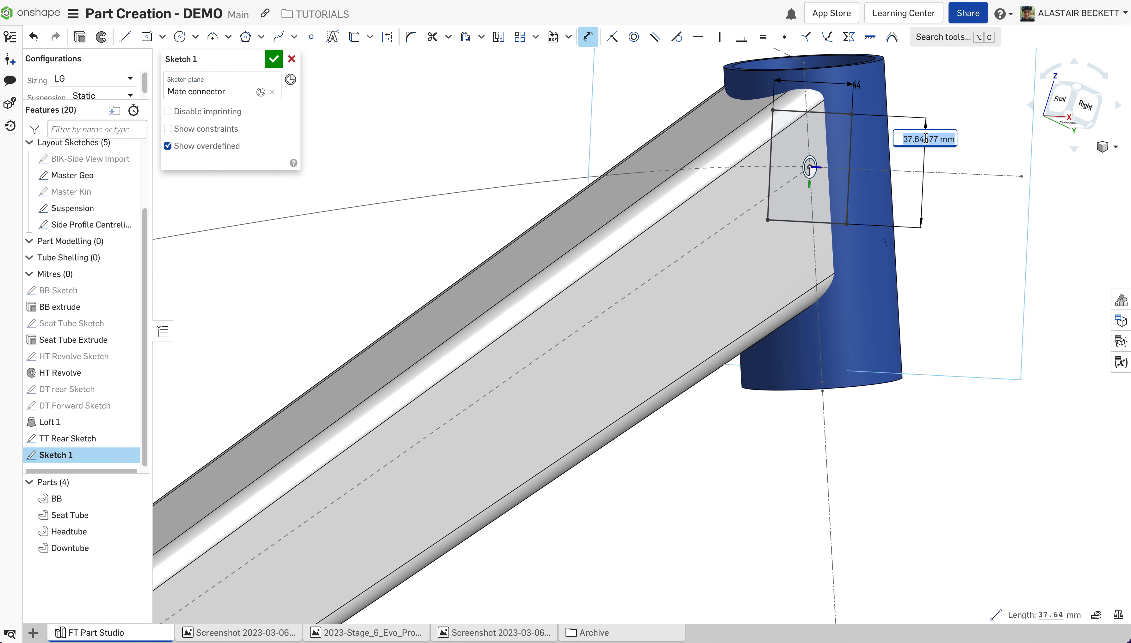
{"action": "type", "text": "44"}
{"action": "key", "text": "Return"}
Fillet all four corners of the 44 mm square profile with a 5 mm radius.
{"action": "scroll", "coordinate": [905, 189], "scroll_direction": "down", "scroll_amount": 3}
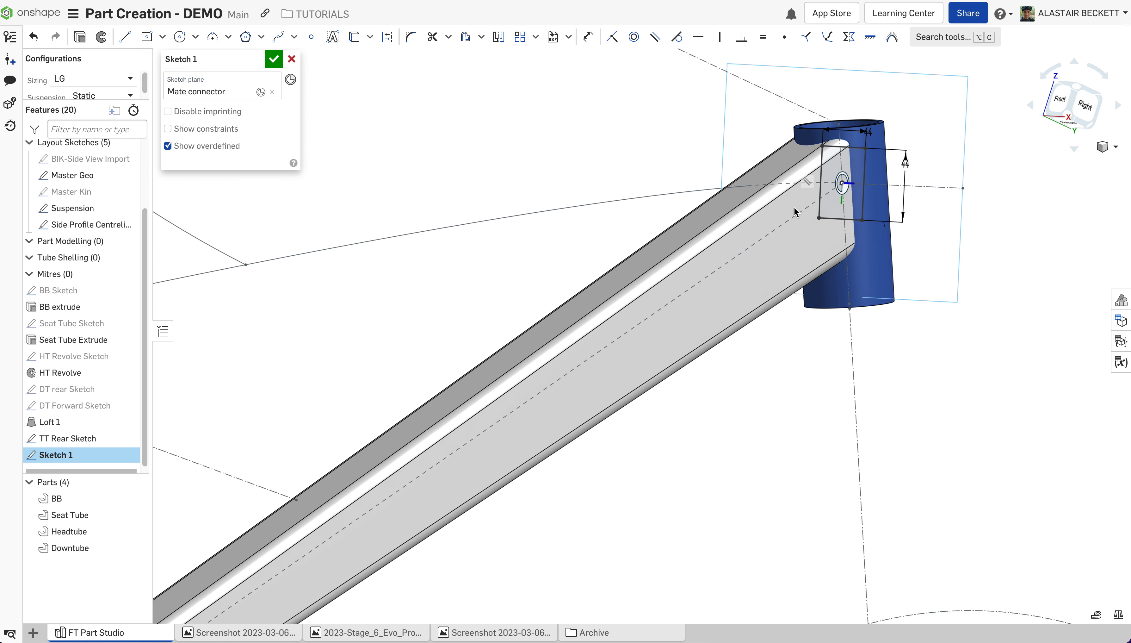
{"action": "scroll", "coordinate": [822, 229], "scroll_direction": "up", "scroll_amount": 1}
{"action": "right_click_drag", "start_coordinate": [796, 210], "coordinate": [790, 227]}
{"action": "key", "text": "Escape"}
{"action": "left_click", "coordinate": [412, 40]}
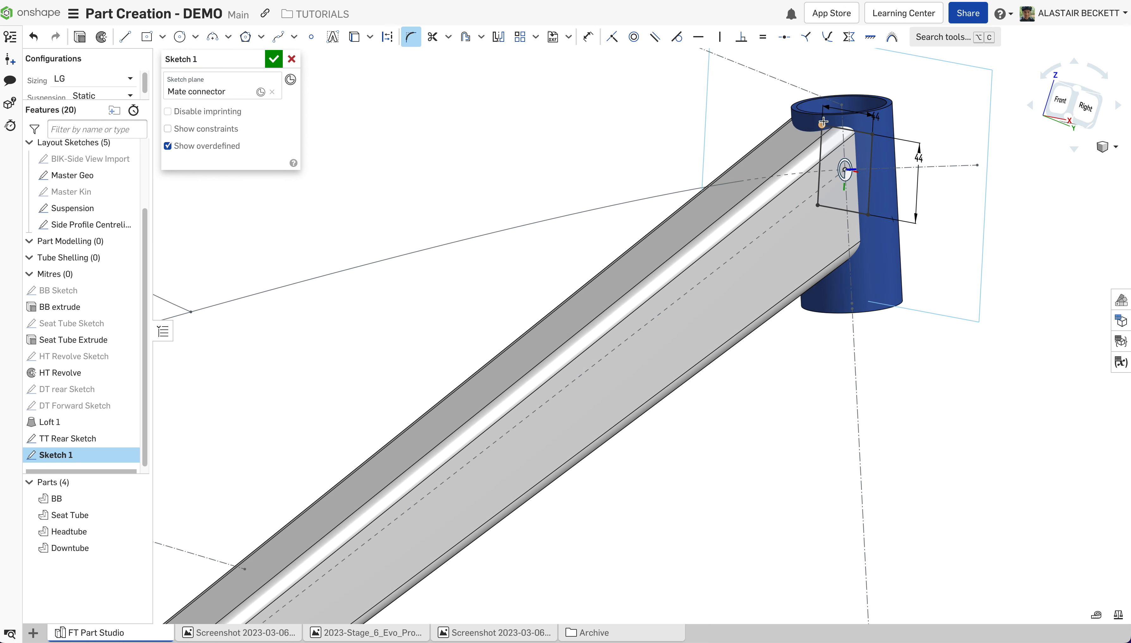
{"action": "left_click", "coordinate": [872, 135]}
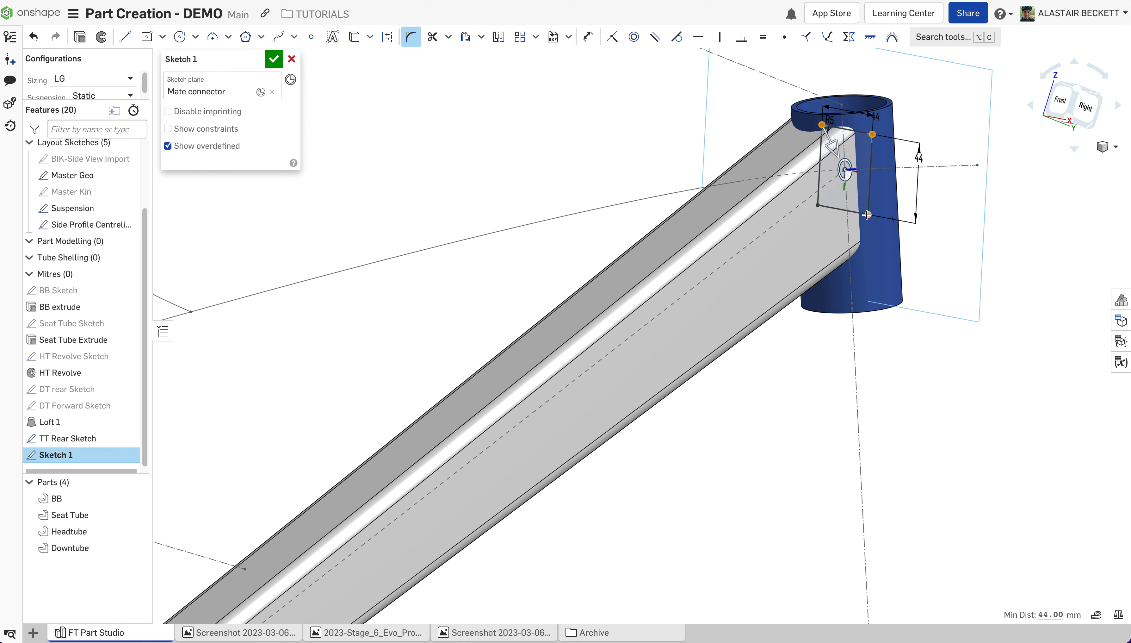
{"action": "left_click", "coordinate": [867, 214]}
{"action": "left_click", "coordinate": [672, 143]}
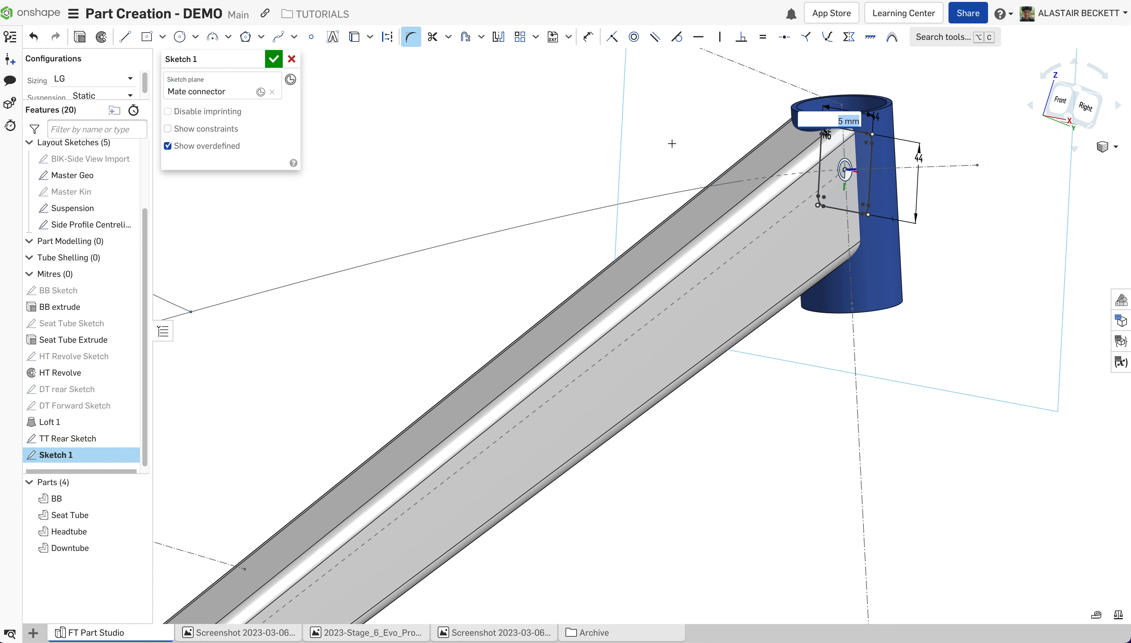
{"action": "key", "text": "Return"}
{"action": "key", "text": "Escape"}
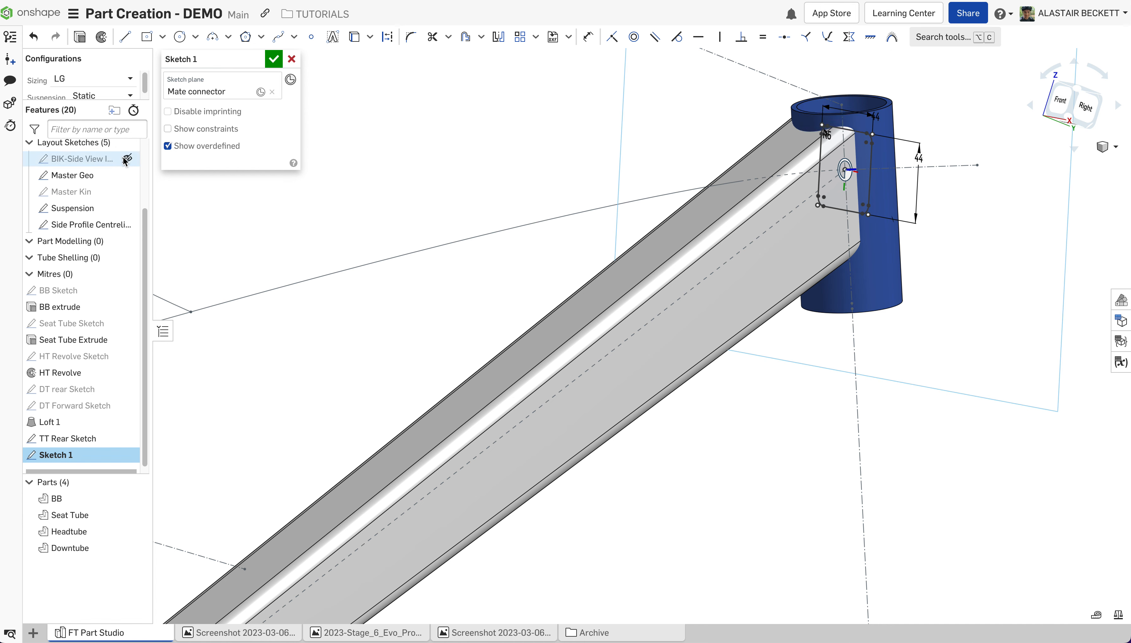
Show the BIK-Side View Import picture, compare the top tube profiles and centreline with the photographed frame, and hide the picture again.
{"action": "left_click", "coordinate": [126, 159]}
{"action": "scroll", "coordinate": [502, 240], "scroll_direction": "down", "scroll_amount": 3}
{"action": "right_click_drag", "start_coordinate": [578, 260], "coordinate": [541, 255]}
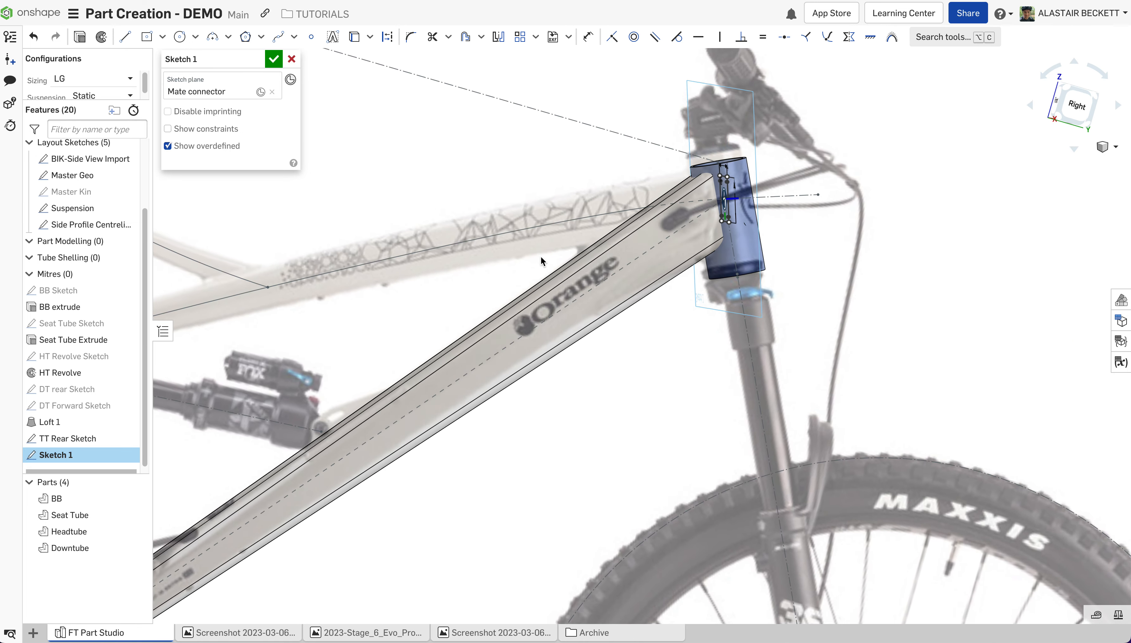
{"action": "scroll", "coordinate": [670, 205], "scroll_direction": "up", "scroll_amount": 1}
{"action": "scroll", "coordinate": [672, 205], "scroll_direction": "down", "scroll_amount": 3}
{"action": "scroll", "coordinate": [488, 273], "scroll_direction": "down", "scroll_amount": 1}
{"action": "scroll", "coordinate": [406, 278], "scroll_direction": "up", "scroll_amount": 3}
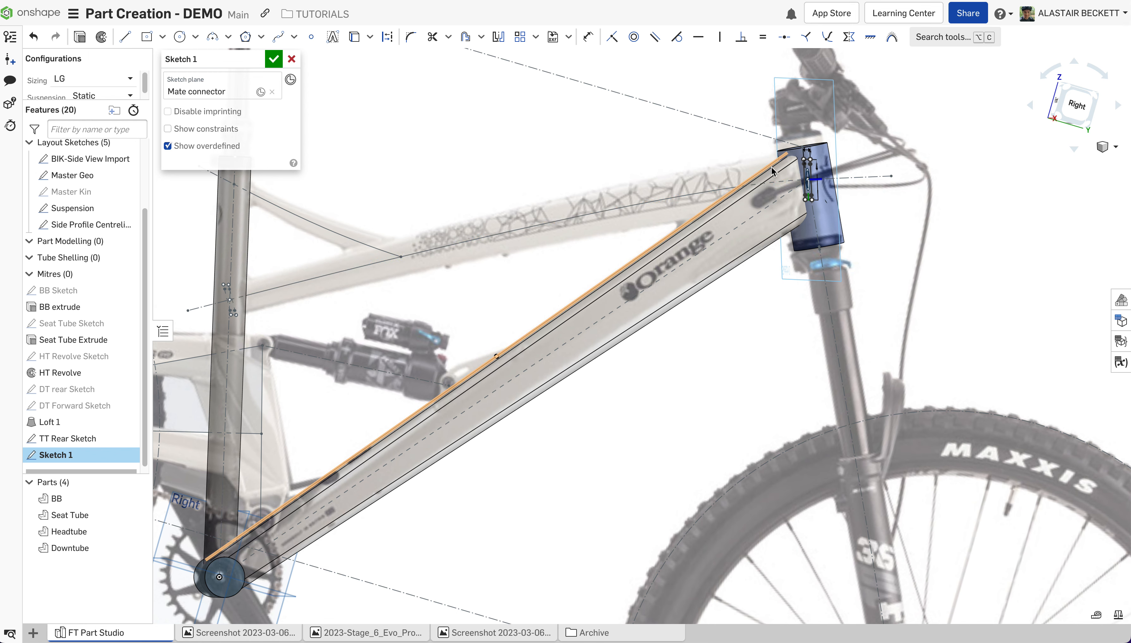
{"action": "scroll", "coordinate": [755, 204], "scroll_direction": "down", "scroll_amount": 2}
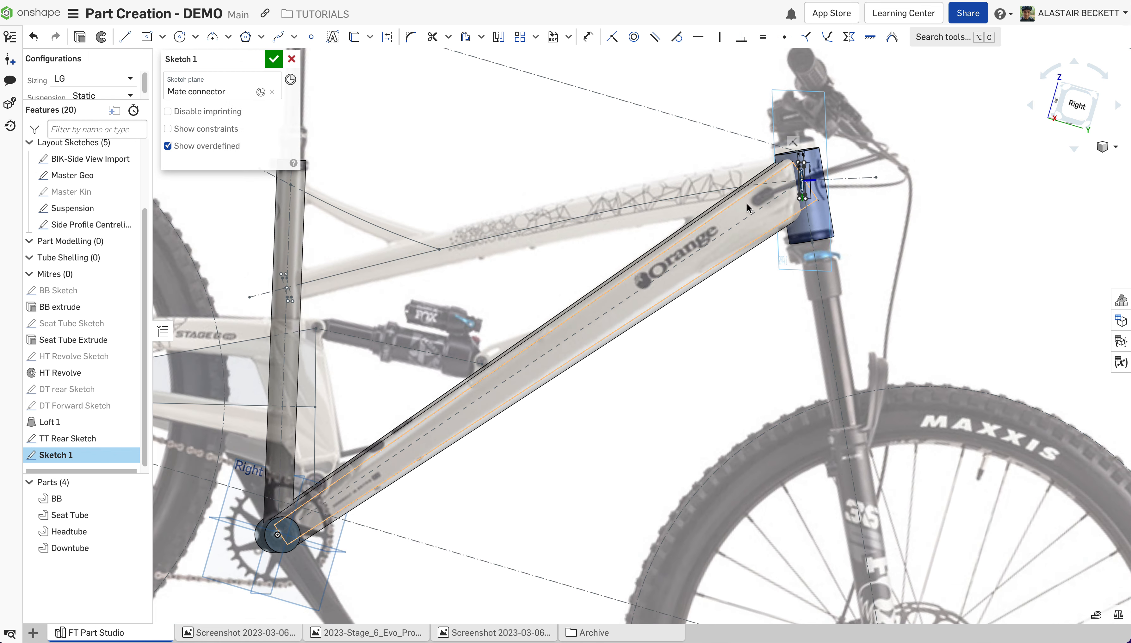
{"action": "mouse_move", "coordinate": [749, 198]}
{"action": "right_mouse_down"}
{"action": "mouse_move", "coordinate": [771, 207]}
{"action": "mouse_move", "coordinate": [745, 210]}
{"action": "right_mouse_up"}
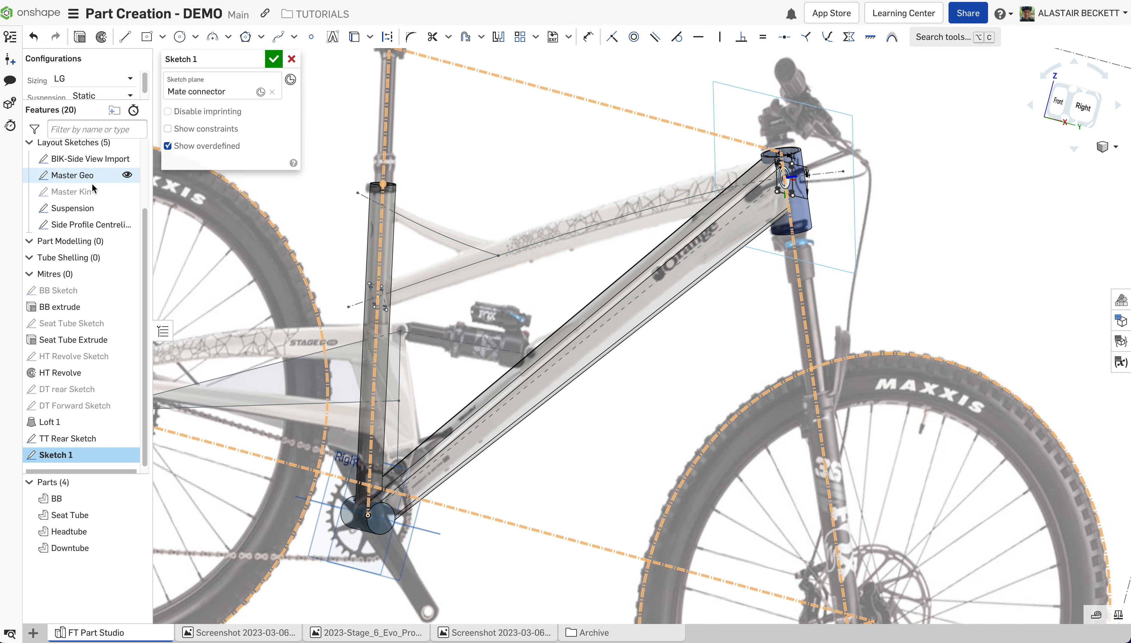
{"action": "scroll", "coordinate": [127, 189], "scroll_direction": "up", "scroll_amount": 2}
{"action": "left_click", "coordinate": [127, 246]}
{"action": "scroll", "coordinate": [830, 142], "scroll_direction": "up", "scroll_amount": 2}
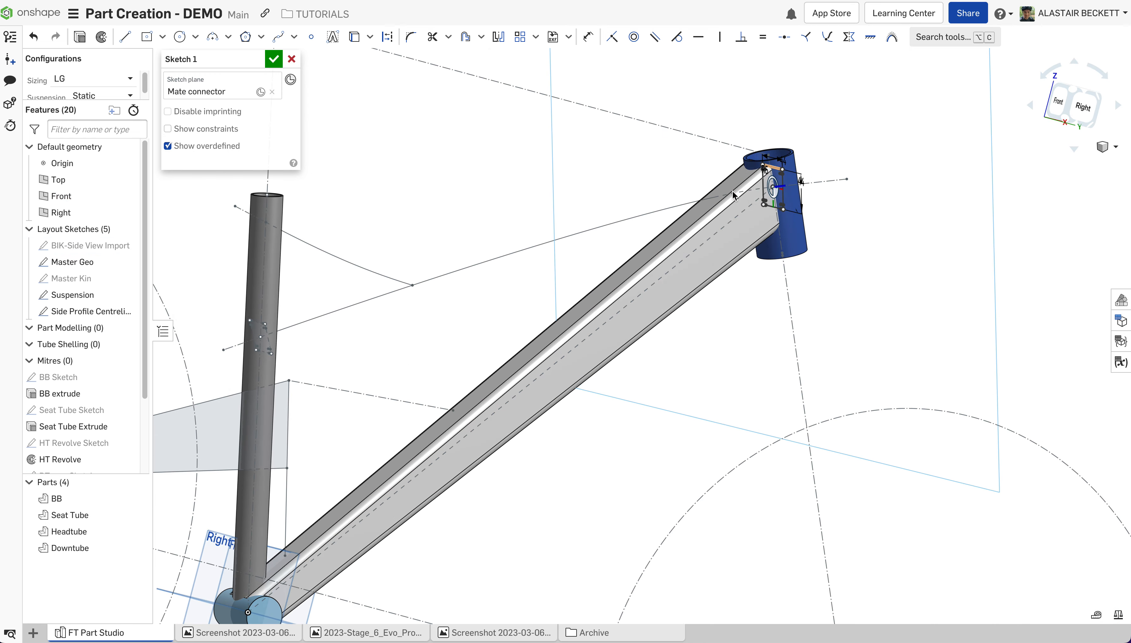
Finish the head tube end profile sketch and rename it as TT Forward Sketch.
{"action": "scroll", "coordinate": [700, 203], "scroll_direction": "down", "scroll_amount": 2}
{"action": "mouse_move", "coordinate": [701, 202]}
{"action": "right_mouse_down"}
{"action": "mouse_move", "coordinate": [645, 200]}
{"action": "mouse_move", "coordinate": [666, 206]}
{"action": "mouse_move", "coordinate": [379, 107]}
{"action": "right_mouse_up"}
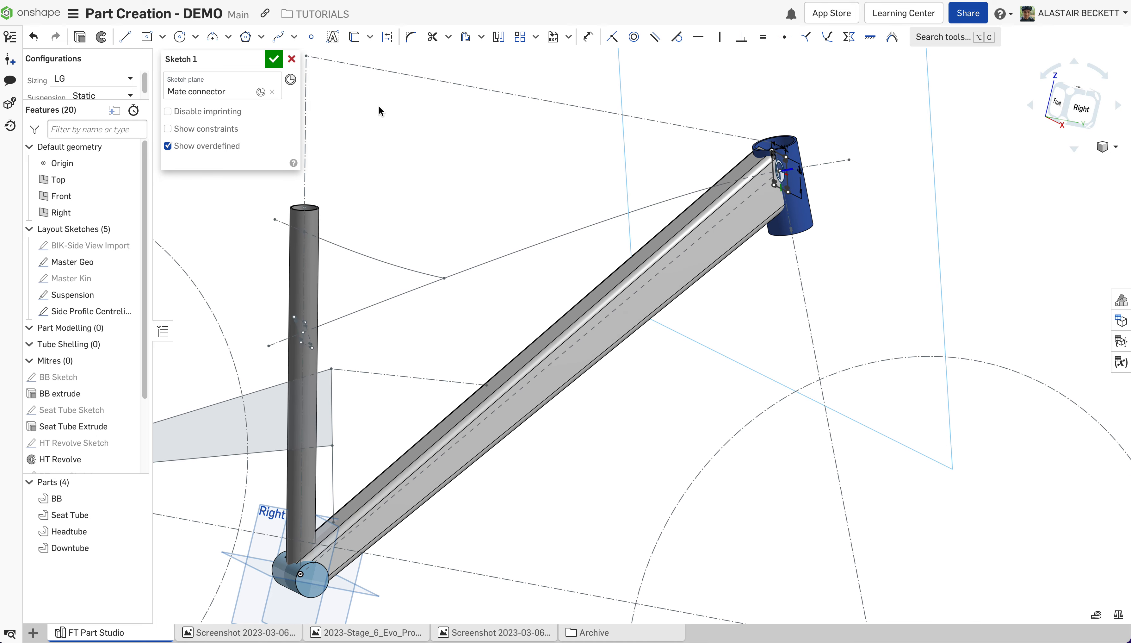
{"action": "left_click", "coordinate": [273, 62]}
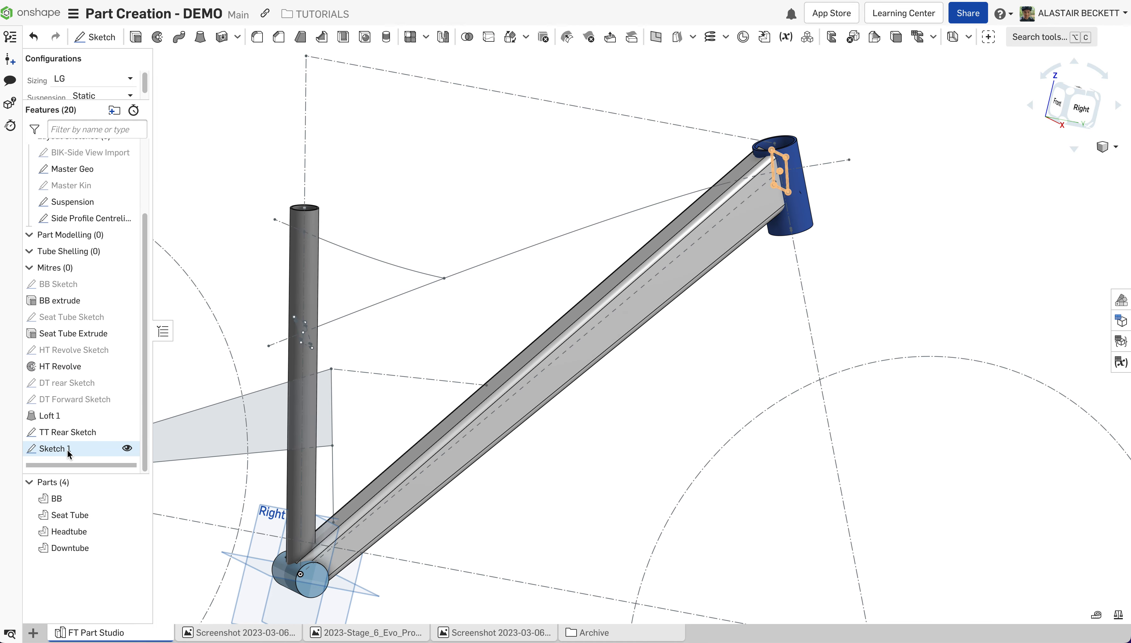
{"action": "right_click", "coordinate": [74, 448]}
{"action": "left_click", "coordinate": [110, 196]}
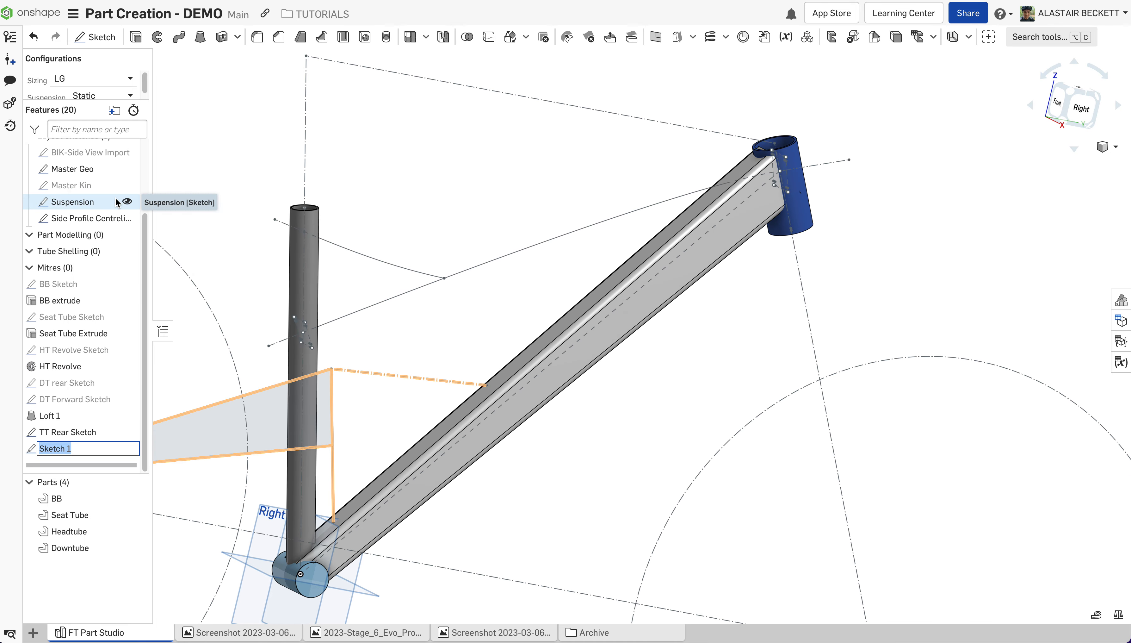
{"action": "type", "text": "TT Forward Sketch"}
{"action": "key", "text": "Return"}
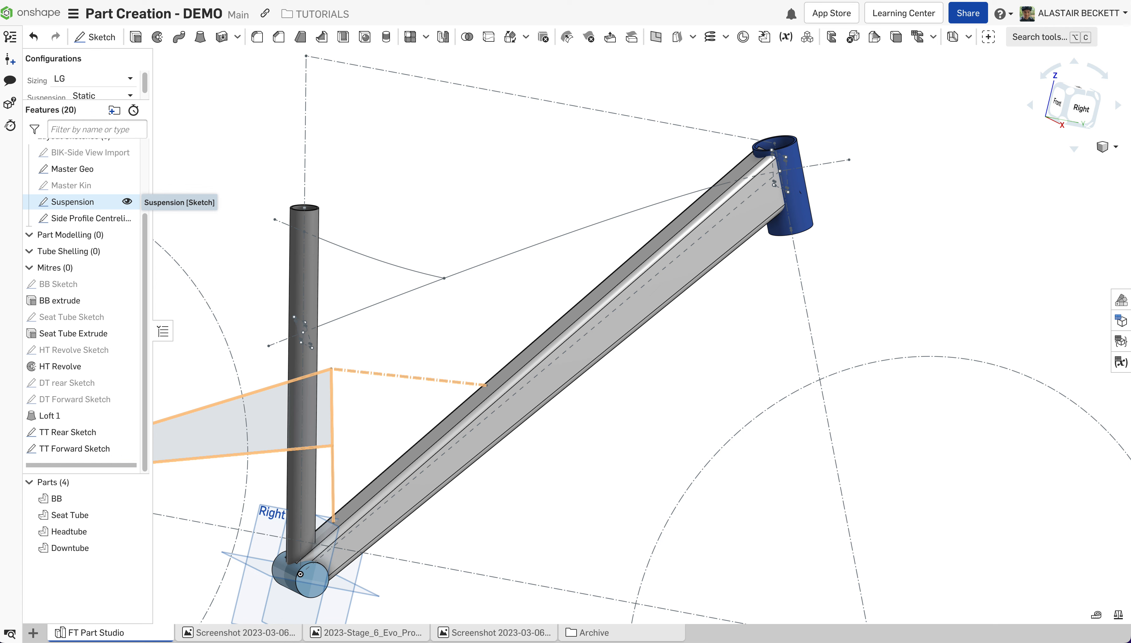
Start a new solid loft with TT Rear Sketch and TT Forward Sketch as profiles and check its preview in the Right view.
{"action": "left_click", "coordinate": [201, 38]}
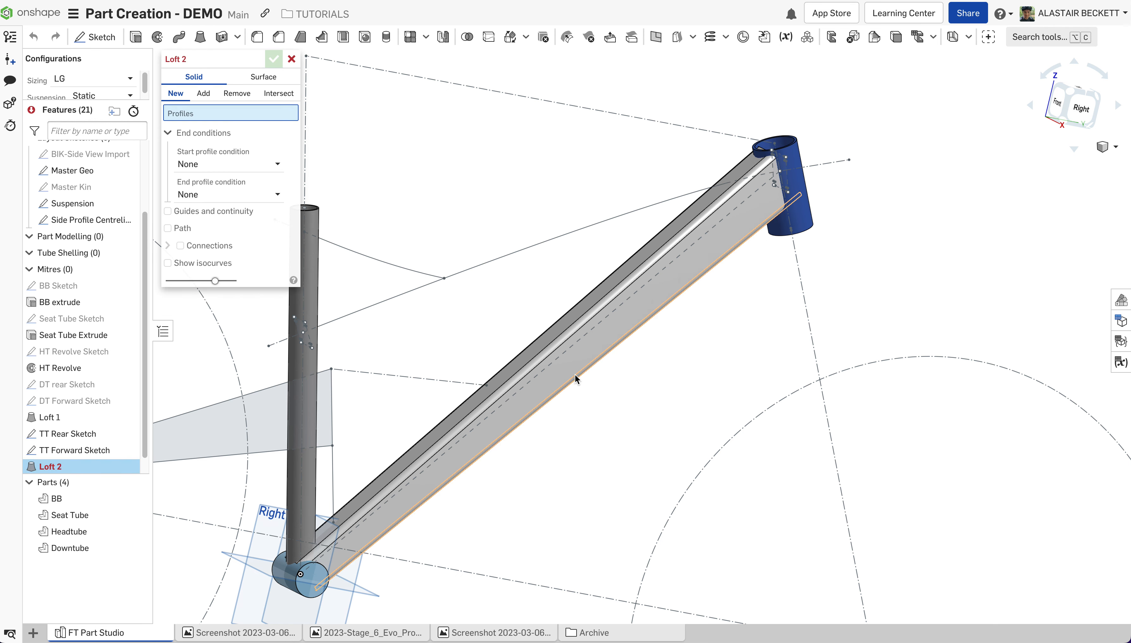
{"action": "left_click", "coordinate": [79, 433]}
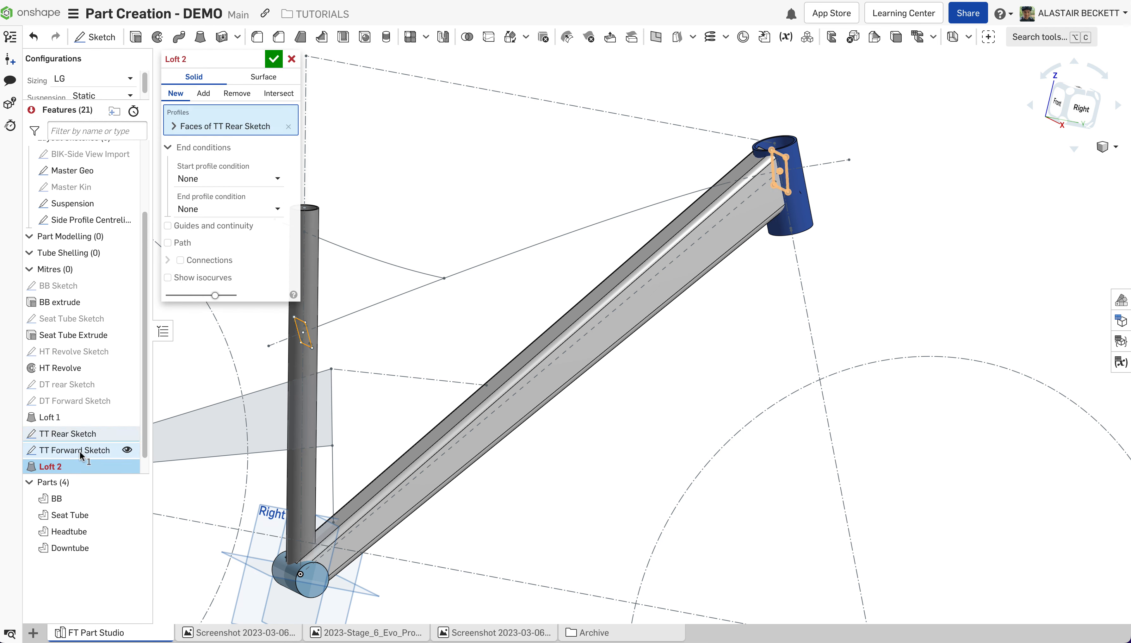
{"action": "scroll", "coordinate": [486, 326], "scroll_direction": "down", "scroll_amount": 1}
{"action": "mouse_move", "coordinate": [486, 326]}
{"action": "right_mouse_down"}
{"action": "mouse_move", "coordinate": [532, 298]}
{"action": "mouse_move", "coordinate": [476, 318]}
{"action": "mouse_move", "coordinate": [485, 314]}
{"action": "right_mouse_up"}
{"action": "left_click", "coordinate": [1078, 115]}
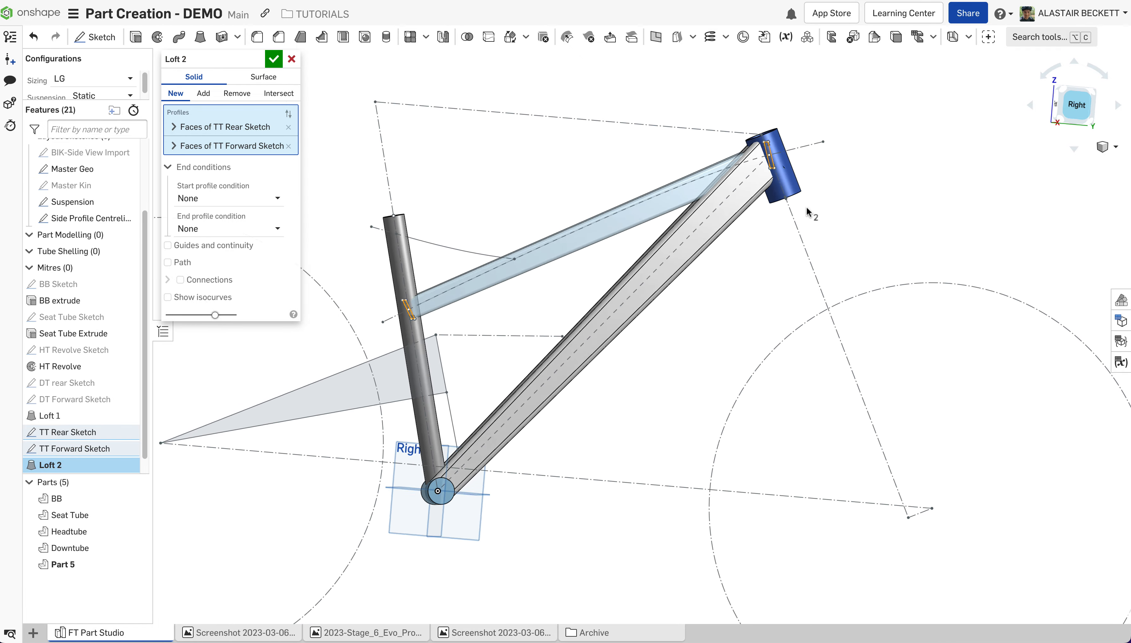
{"action": "scroll", "coordinate": [515, 275], "scroll_direction": "up", "scroll_amount": 1}
{"action": "scroll", "coordinate": [846, 100], "scroll_direction": "up", "scroll_amount": 4}
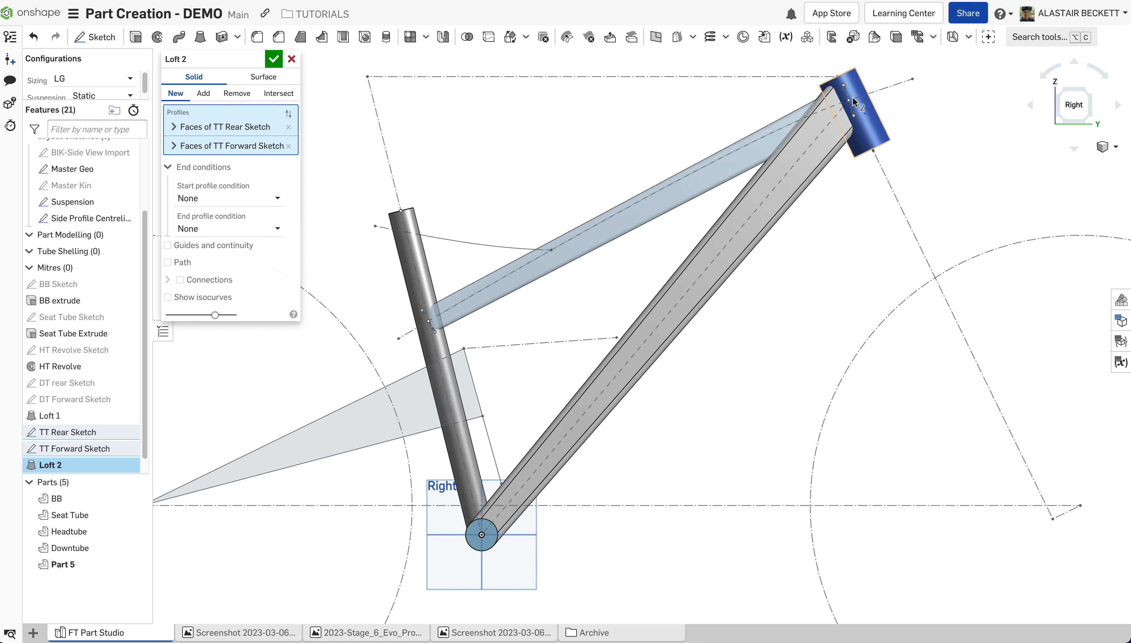
{"action": "scroll", "coordinate": [512, 325], "scroll_direction": "down", "scroll_amount": 1}
{"action": "scroll", "coordinate": [593, 269], "scroll_direction": "up", "scroll_amount": 1}
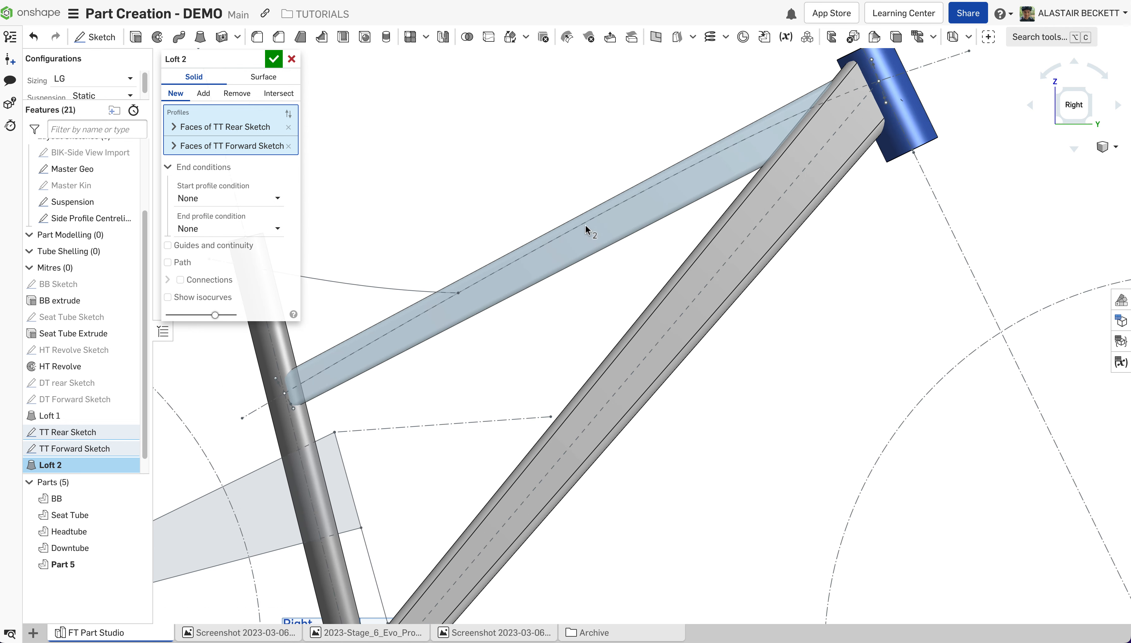
{"action": "scroll", "coordinate": [535, 300], "scroll_direction": "down", "scroll_amount": 1}
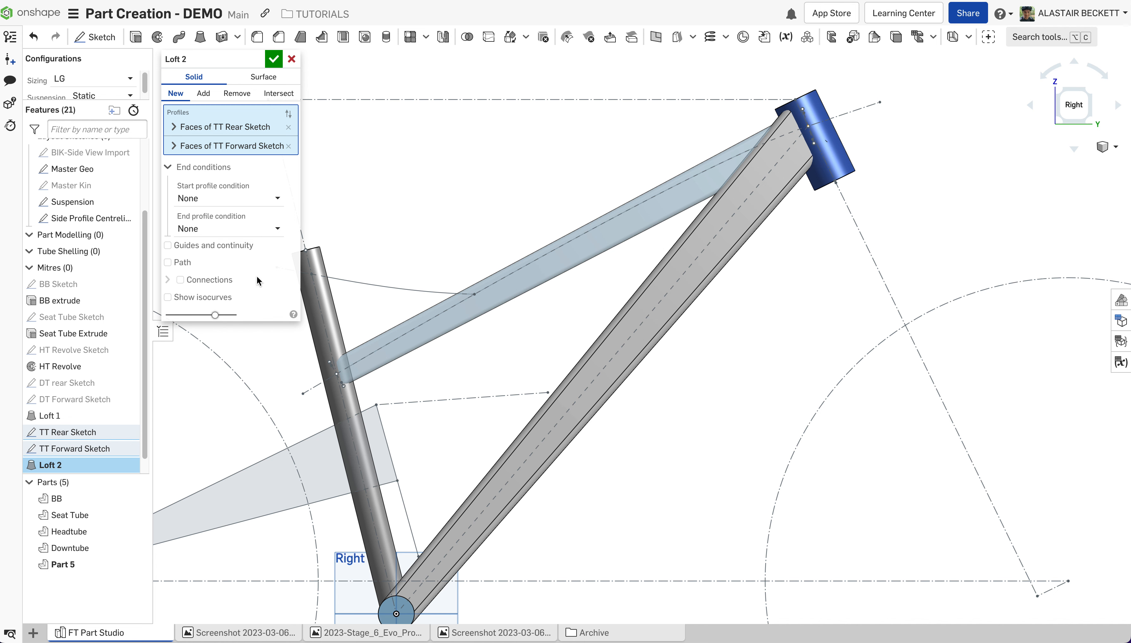
Make the loft follow the curved top tube line of the side profile centreline sketch as its path, comparing it with the BIK-Side View Import picture.
{"action": "left_click", "coordinate": [169, 261]}
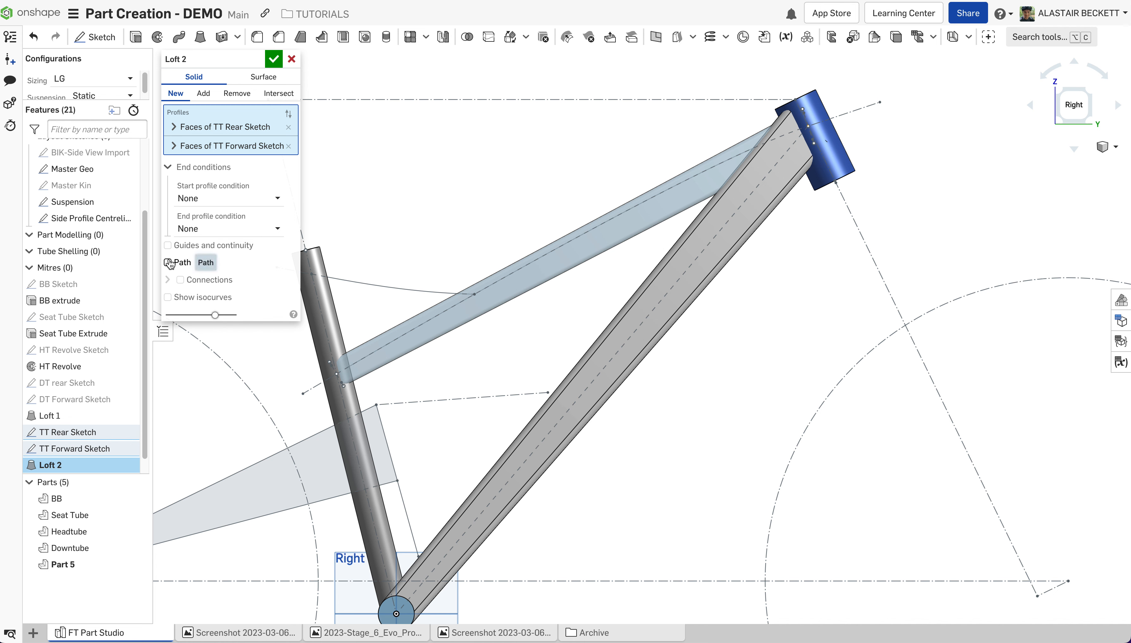
{"action": "left_click", "coordinate": [535, 258]}
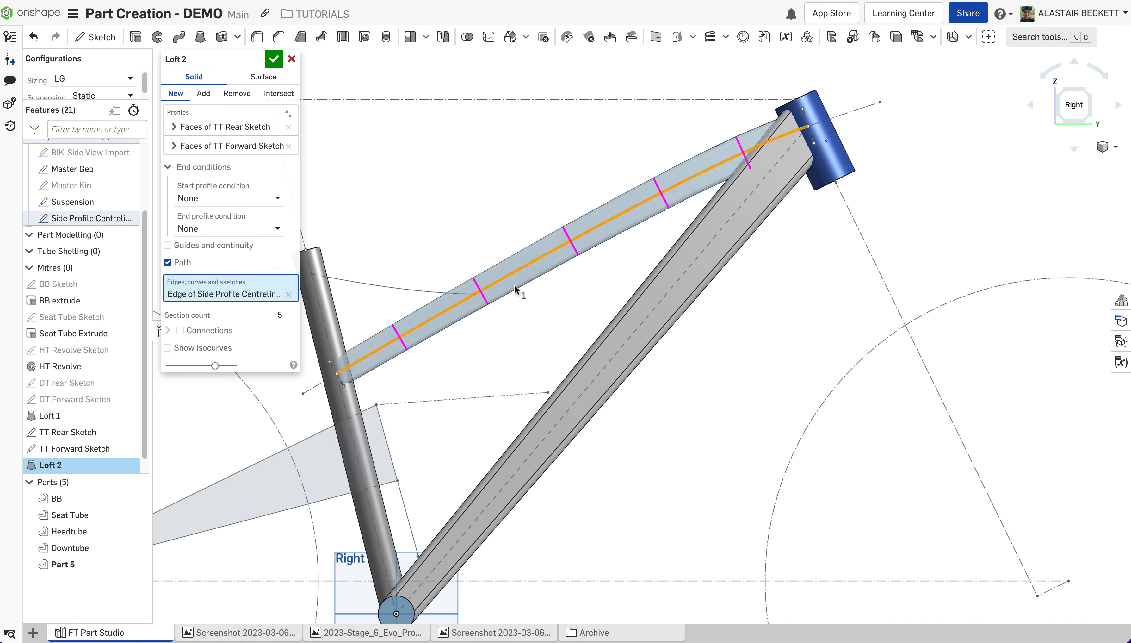
{"action": "scroll", "coordinate": [76, 184], "scroll_direction": "up", "scroll_amount": 1}
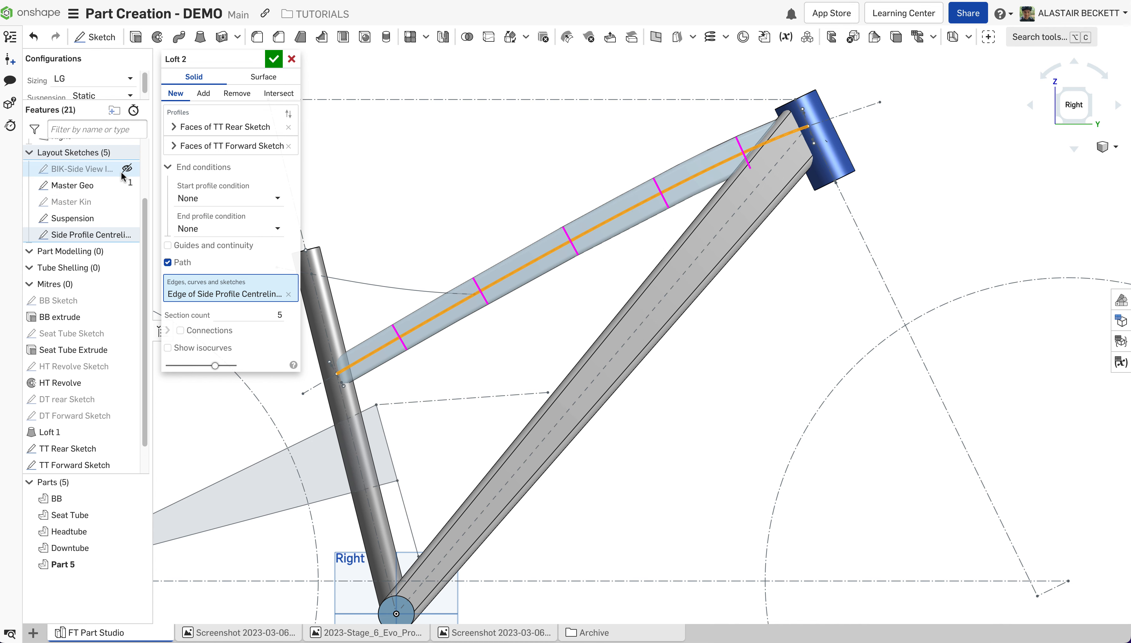
{"action": "left_click", "coordinate": [128, 169]}
{"action": "left_click", "coordinate": [128, 170]}
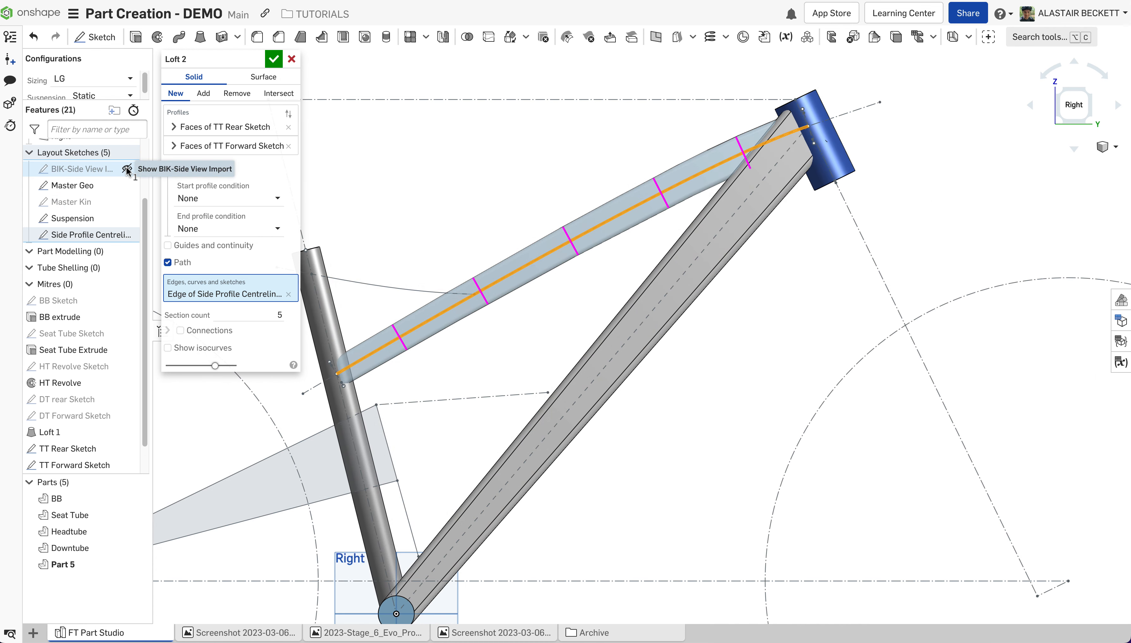
{"action": "left_click", "coordinate": [128, 169]}
{"action": "left_click", "coordinate": [128, 169]}
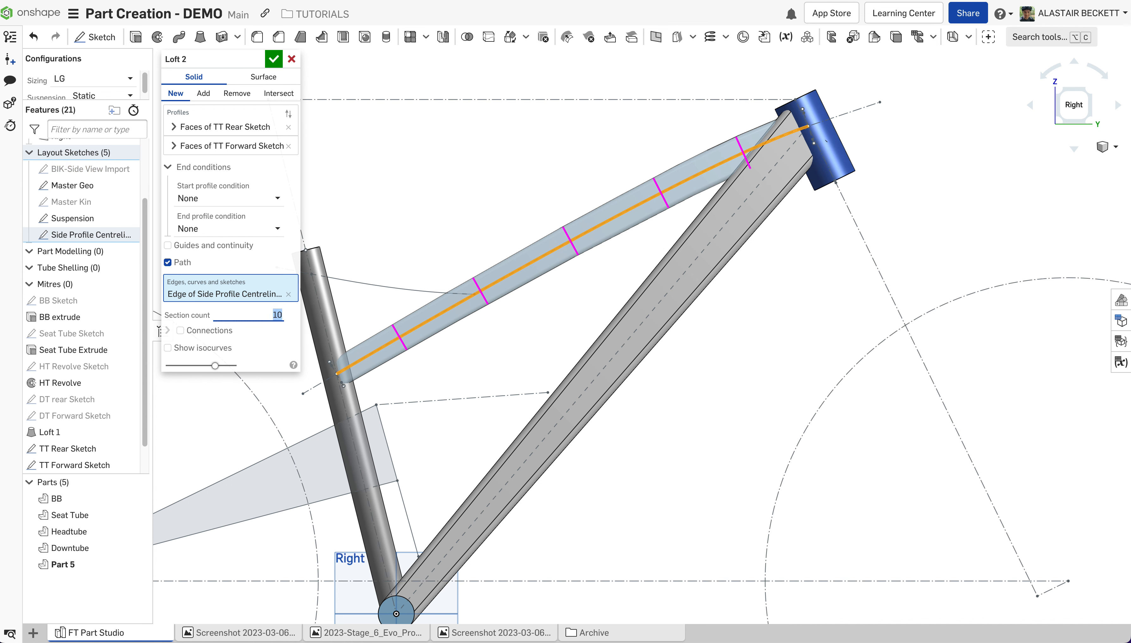
Set the loft path's section count to 5 and accept the top tube loft.
{"action": "right_click_drag", "start_coordinate": [586, 364], "coordinate": [728, 150]}
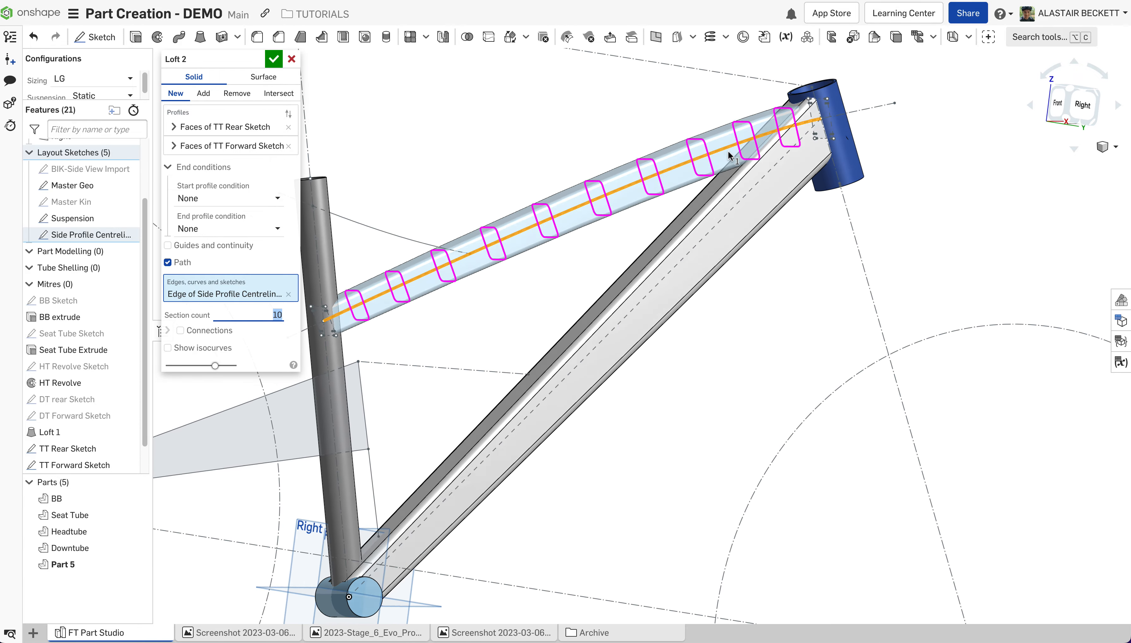
{"action": "type", "text": "5"}
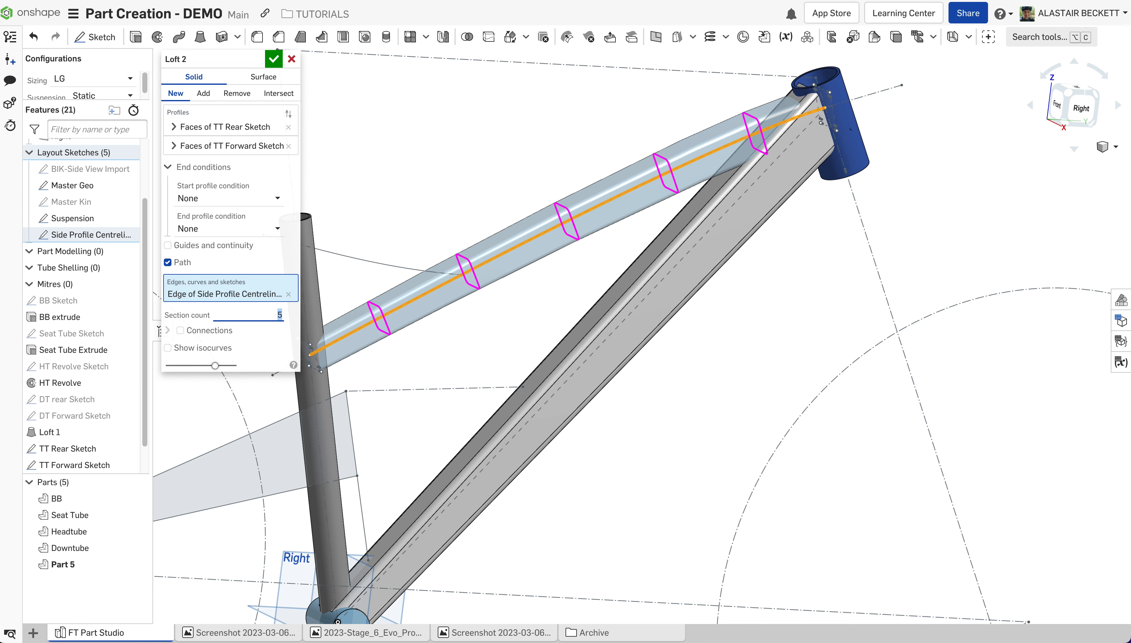
{"action": "scroll", "coordinate": [667, 124], "scroll_direction": "down", "scroll_amount": 2}
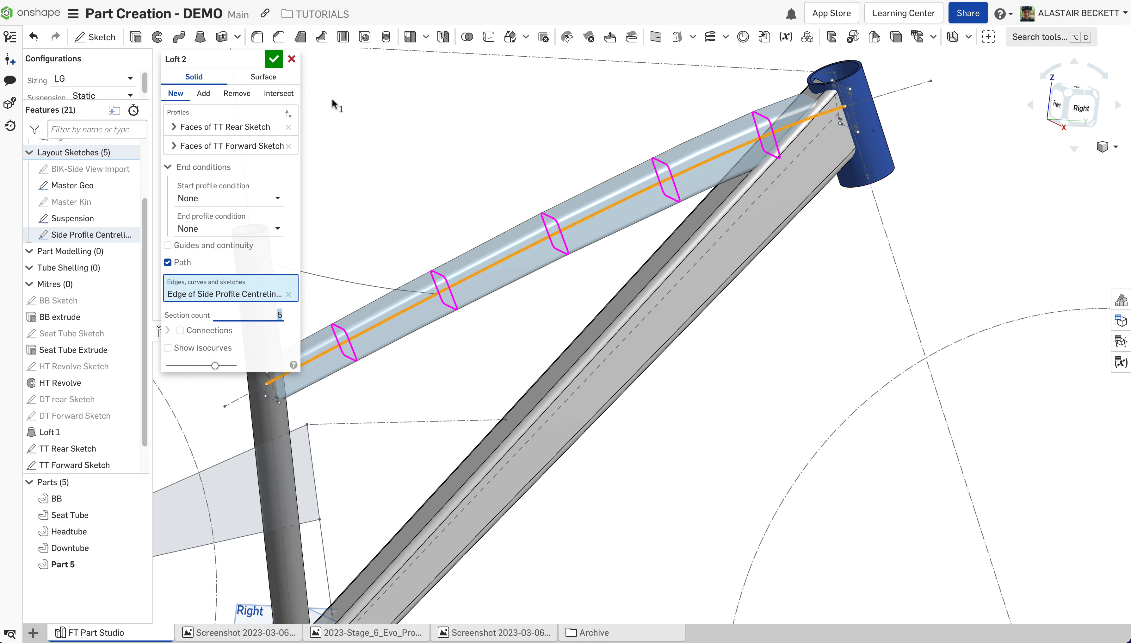
{"action": "left_click", "coordinate": [272, 59]}
{"action": "scroll", "coordinate": [556, 249], "scroll_direction": "up", "scroll_amount": 3}
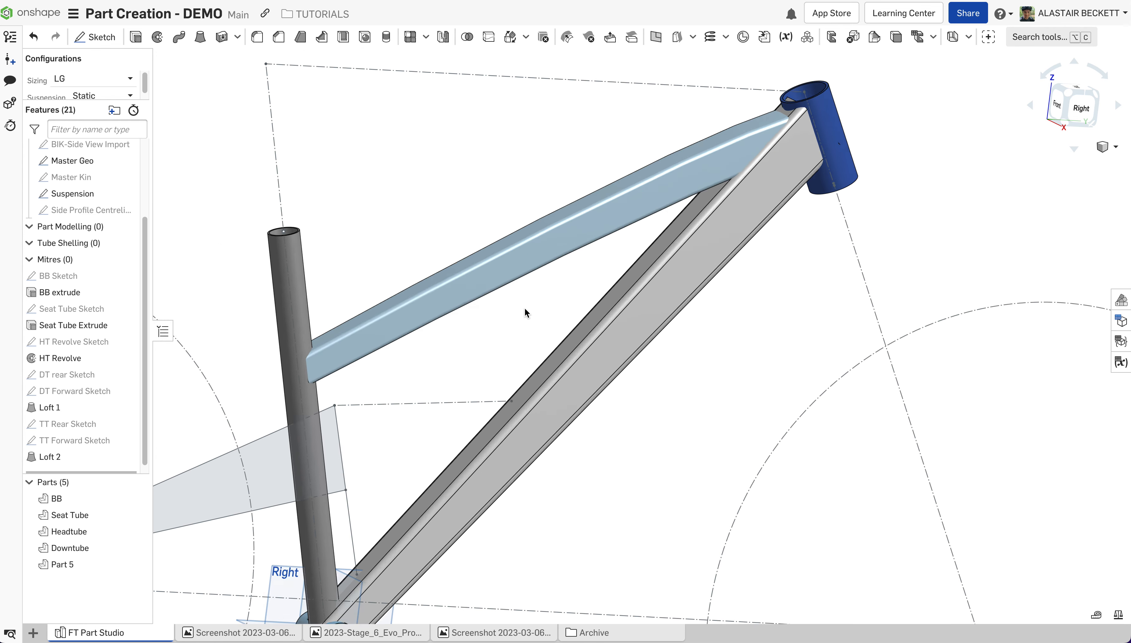
Rename Part 5, the lofted tube between the seat tube and headtube, as Top Tube.
{"action": "right_click_drag", "start_coordinate": [526, 309], "coordinate": [480, 293]}
{"action": "left_click", "coordinate": [480, 296]}
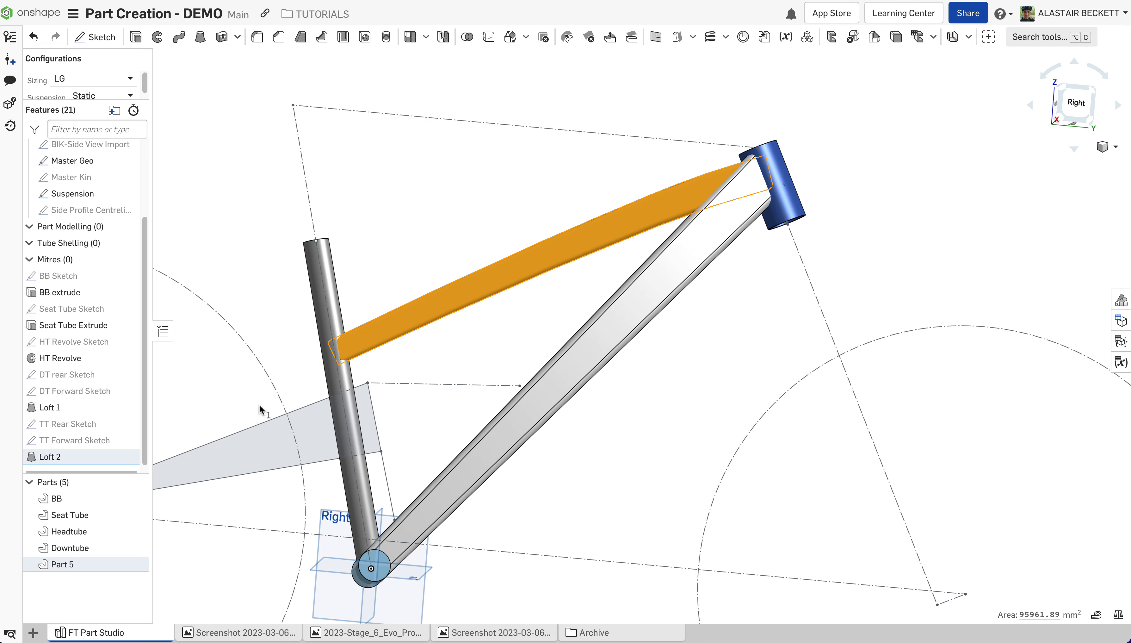
{"action": "left_click", "coordinate": [259, 521]}
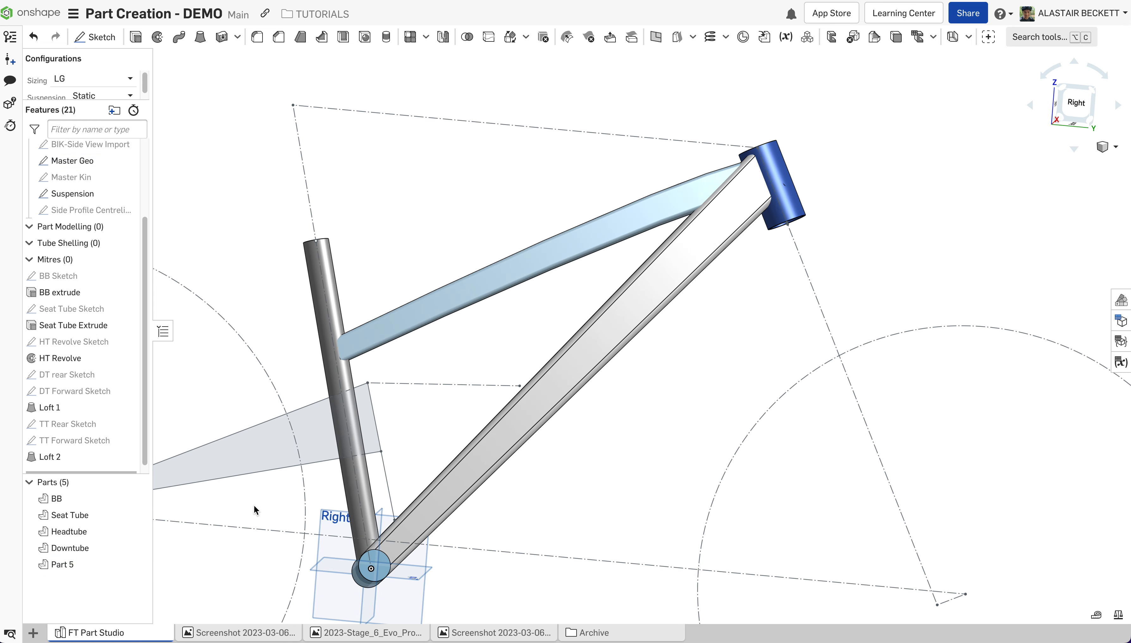
{"action": "right_click", "coordinate": [88, 565]}
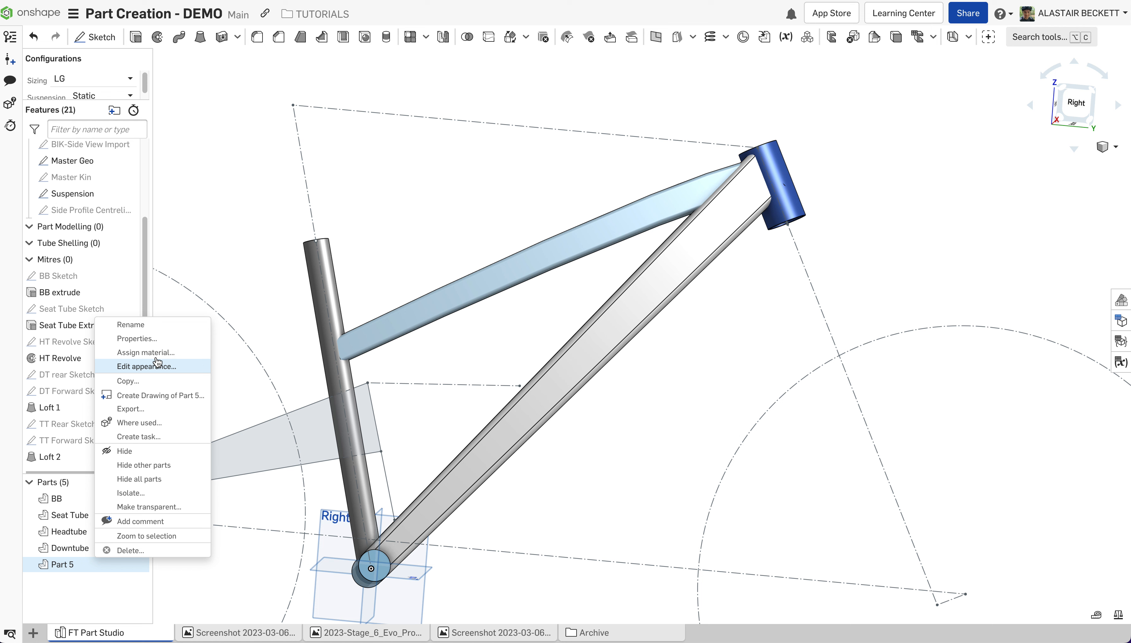
{"action": "left_click", "coordinate": [152, 322]}
{"action": "type", "text": "Top Tube"}
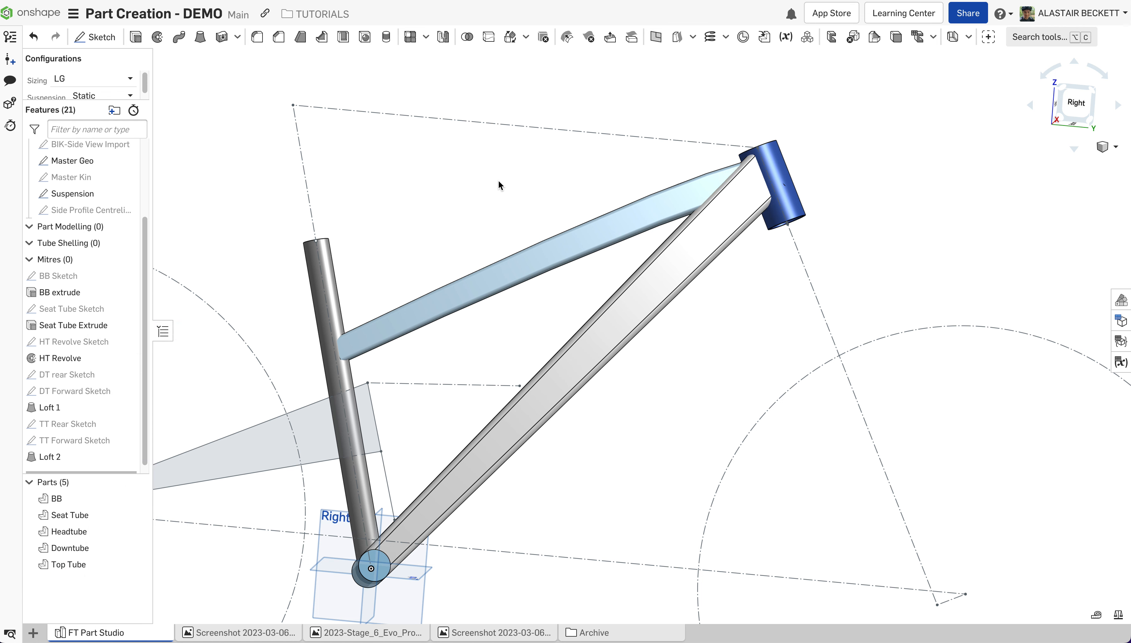
Inspect the lofted top tube and its TT Rear Sketch profile, including where the tube meets the seat tube and headtube.
{"action": "scroll", "coordinate": [500, 184], "scroll_direction": "down", "scroll_amount": 4}
{"action": "right_click_drag", "start_coordinate": [528, 184], "coordinate": [539, 207]}
{"action": "scroll", "coordinate": [540, 209], "scroll_direction": "up", "scroll_amount": 3}
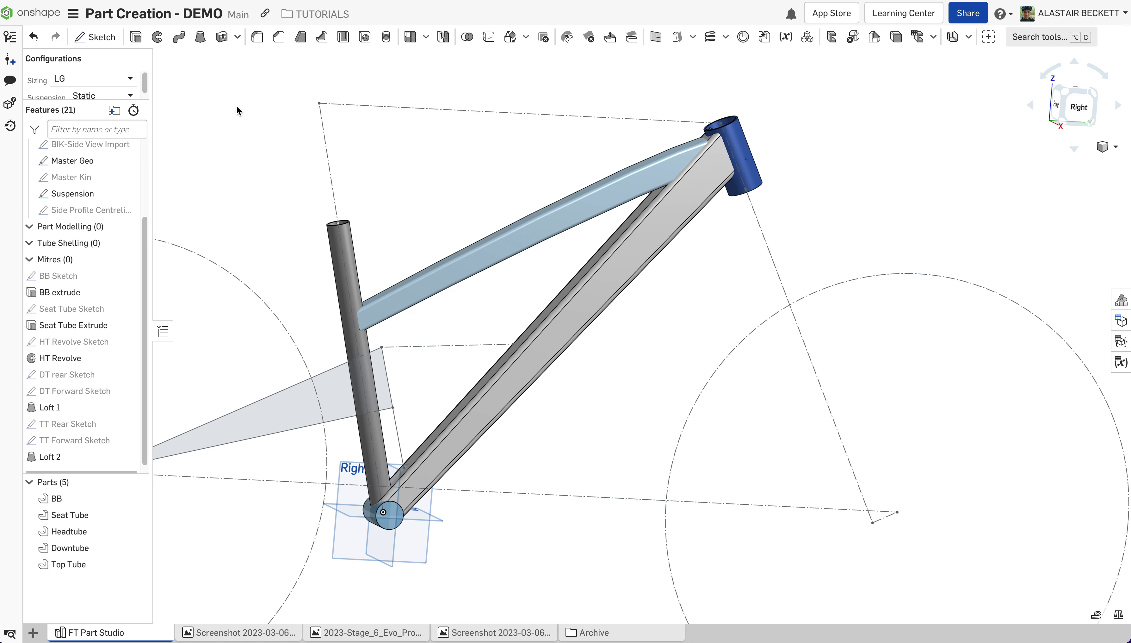
{"action": "left_click", "coordinate": [629, 188]}
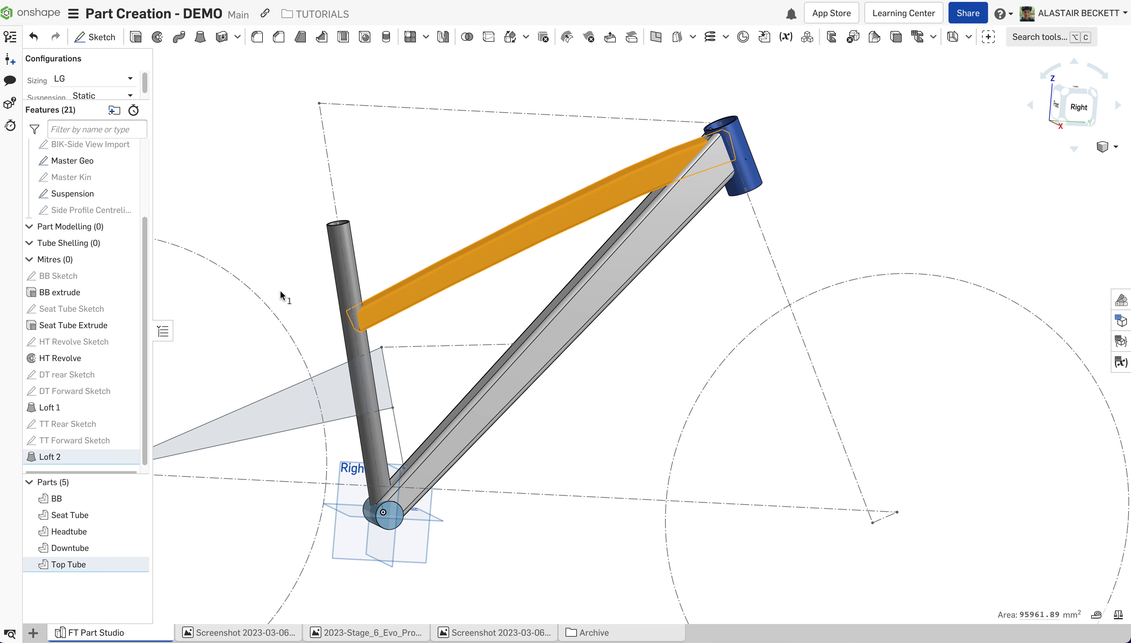
{"action": "left_click", "coordinate": [292, 292]}
{"action": "scroll", "coordinate": [377, 310], "scroll_direction": "up", "scroll_amount": 3}
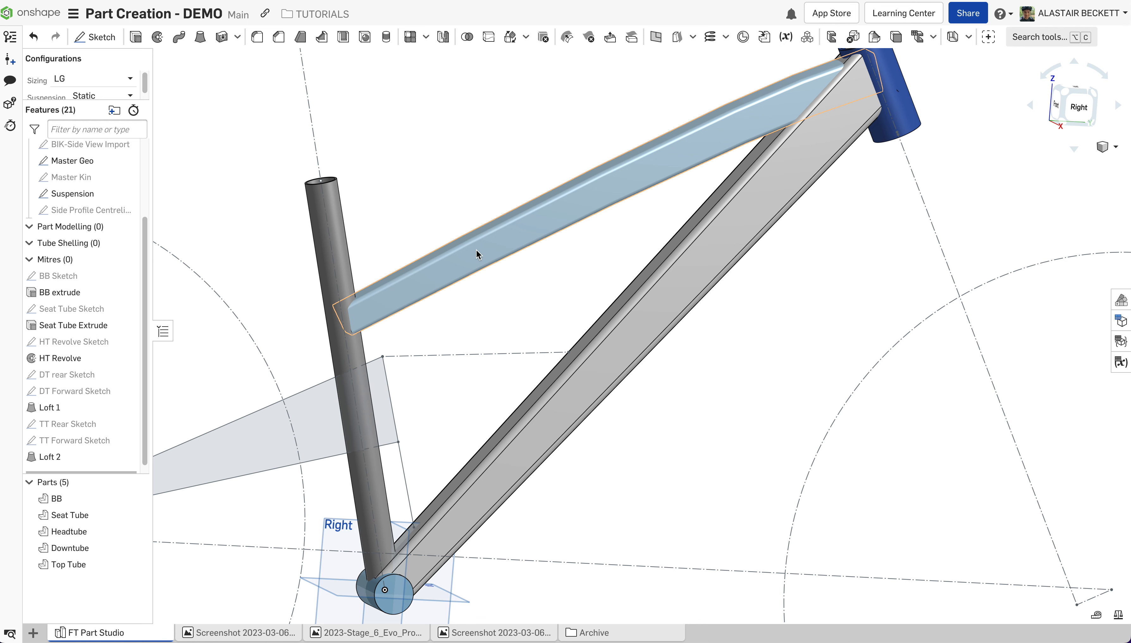
{"action": "scroll", "coordinate": [374, 312], "scroll_direction": "up", "scroll_amount": 1}
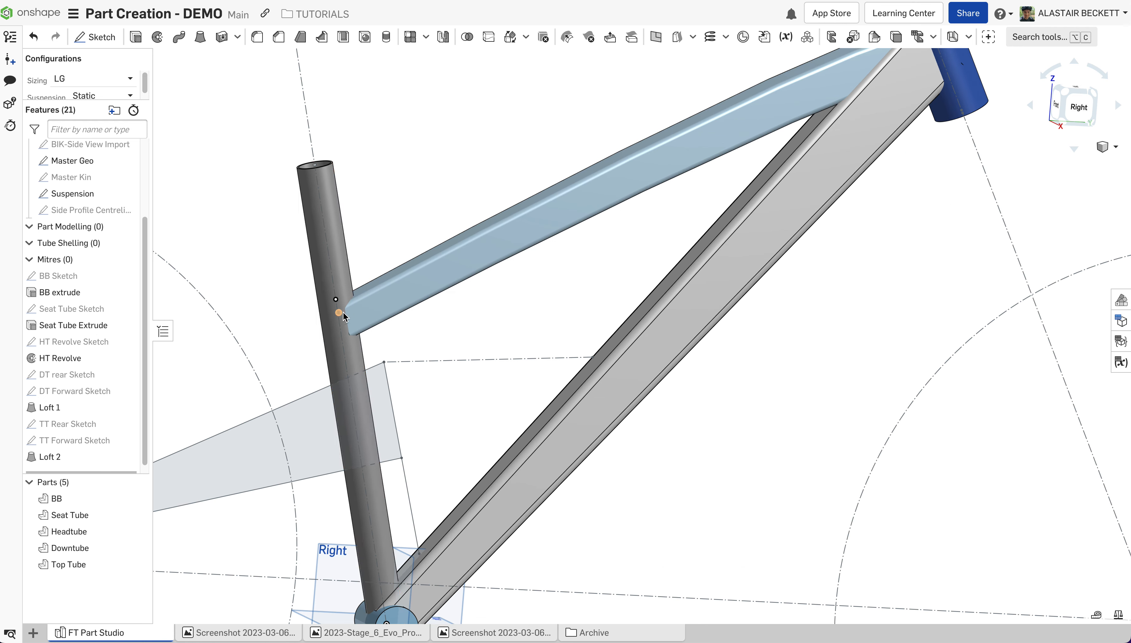
{"action": "scroll", "coordinate": [842, 108], "scroll_direction": "down", "scroll_amount": 2}
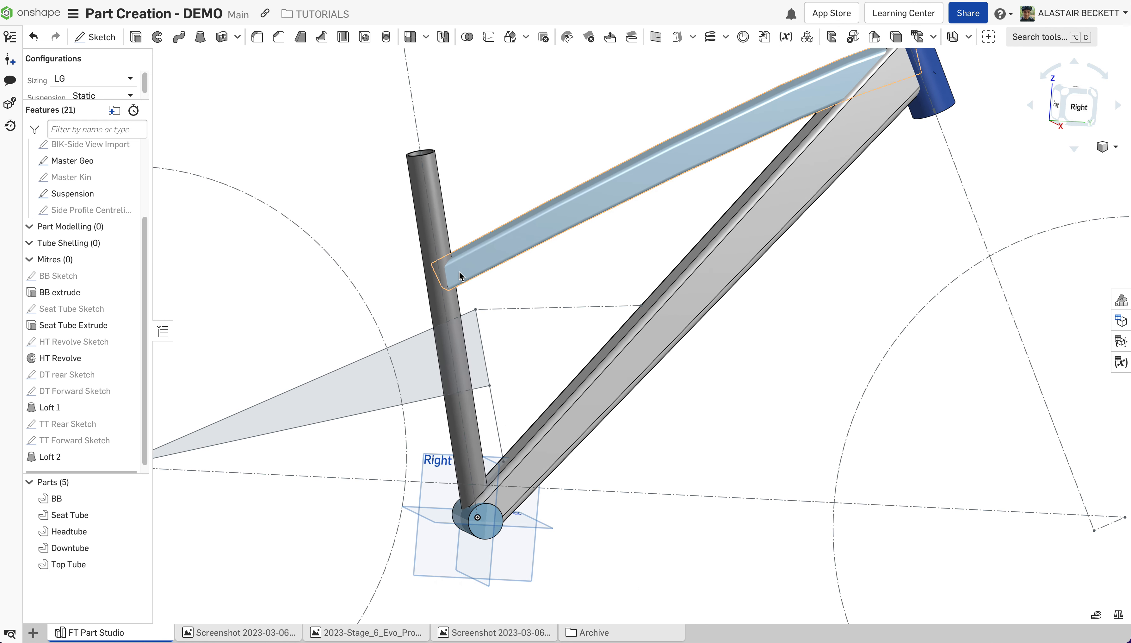
{"action": "scroll", "coordinate": [460, 276], "scroll_direction": "up", "scroll_amount": 2}
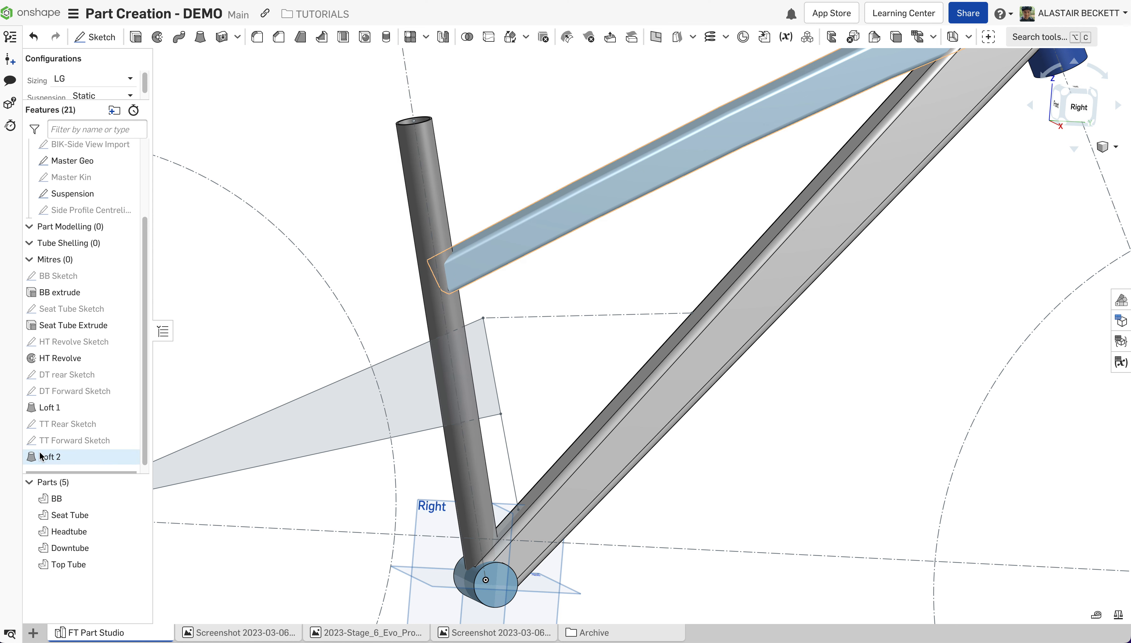
{"action": "left_click", "coordinate": [68, 424]}
{"action": "scroll", "coordinate": [395, 255], "scroll_direction": "down", "scroll_amount": 2}
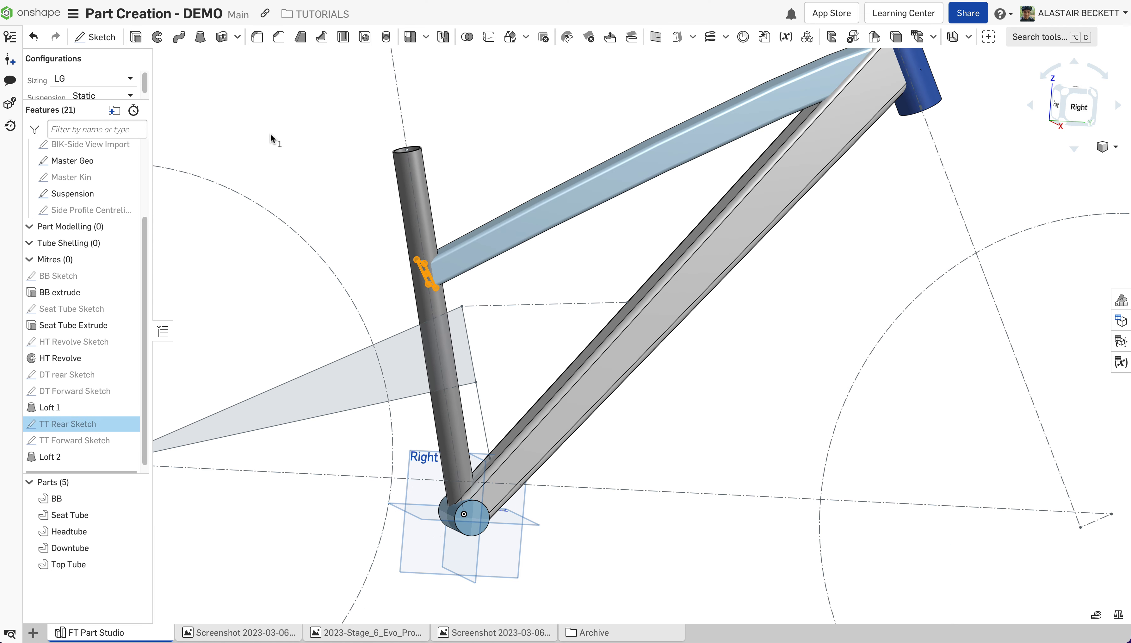
{"action": "scroll", "coordinate": [411, 279], "scroll_direction": "down", "scroll_amount": 1}
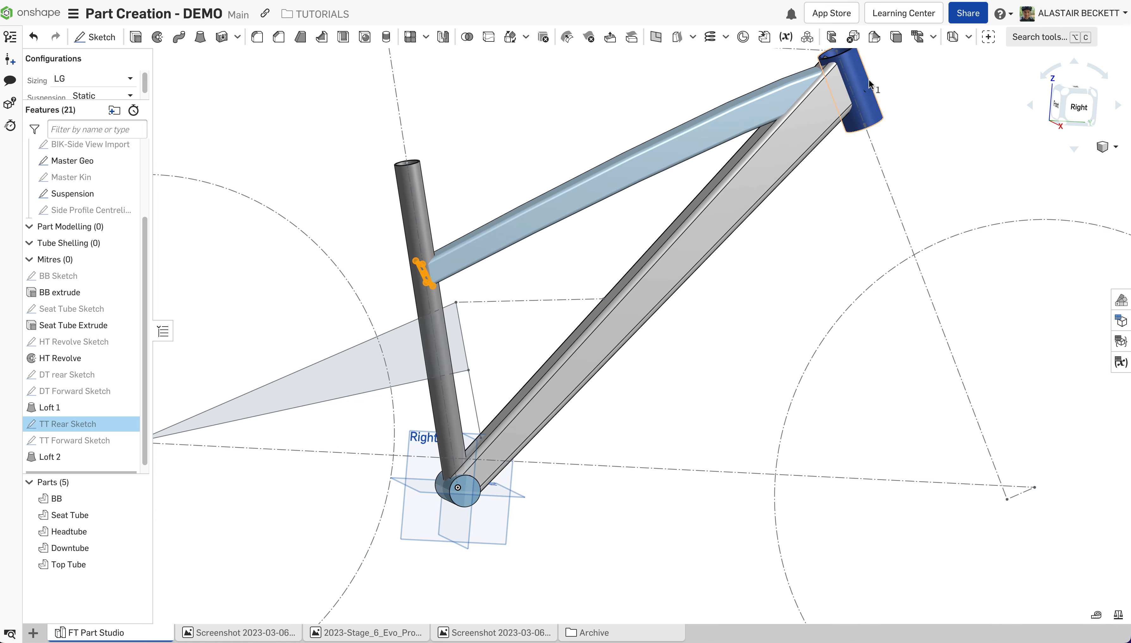
{"action": "left_click", "coordinate": [832, 230]}
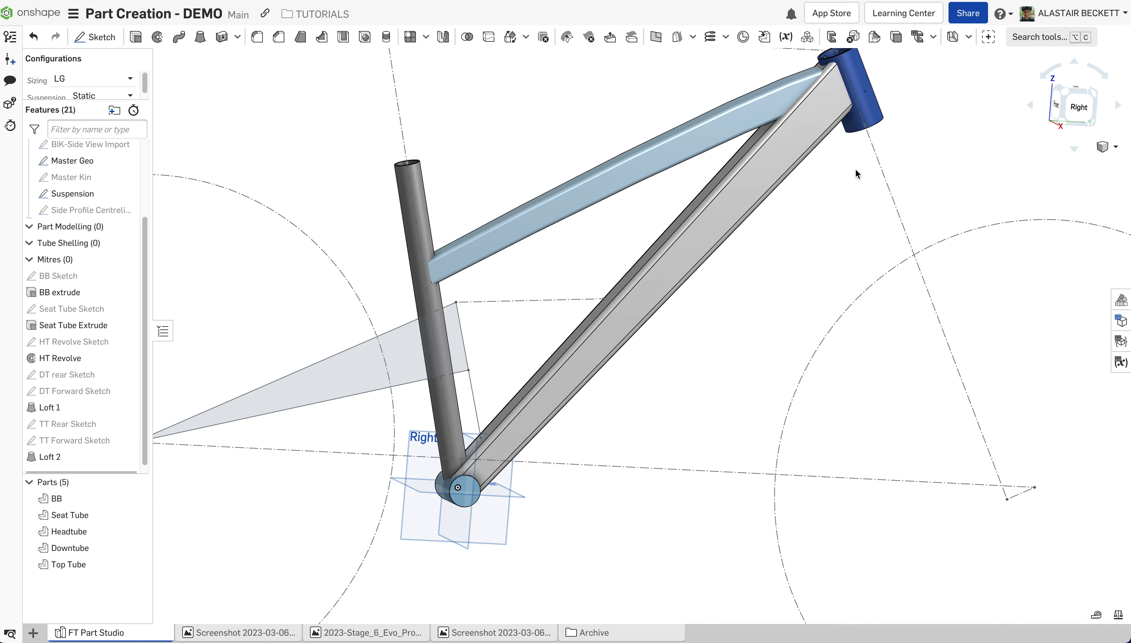
{"action": "scroll", "coordinate": [828, 116], "scroll_direction": "down", "scroll_amount": 1}
{"action": "right_click_drag", "start_coordinate": [838, 94], "coordinate": [818, 154]}
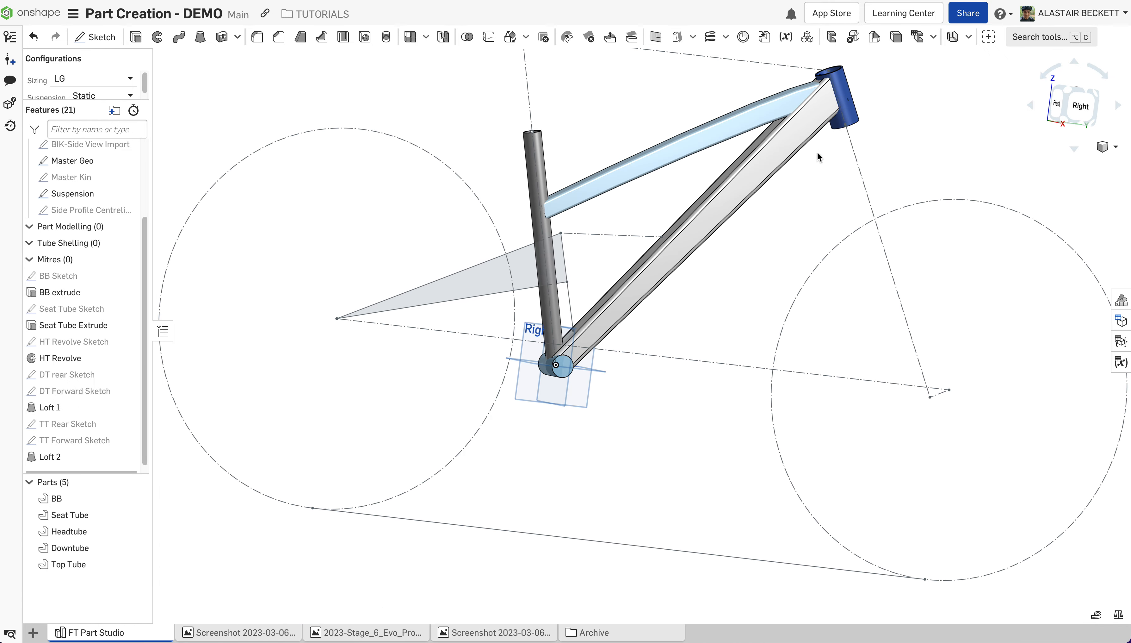
Show the hidden side profile centreline sketch over the frame and examine the brace curve between the seat tube and top tube.
{"action": "left_click", "coordinate": [1078, 110]}
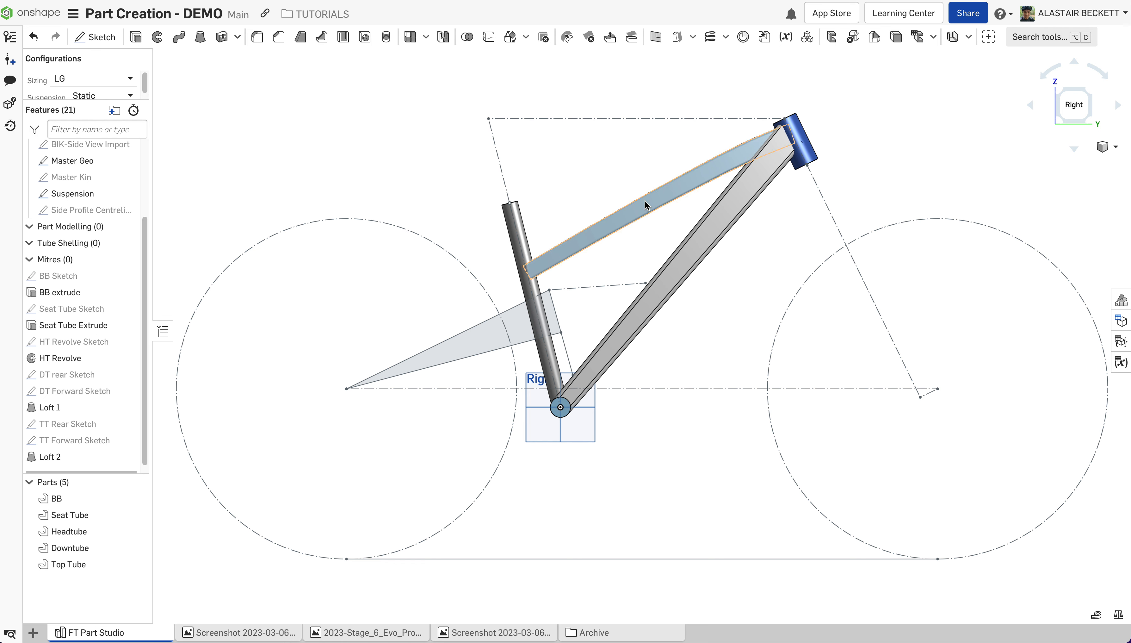
{"action": "left_click", "coordinate": [127, 210]}
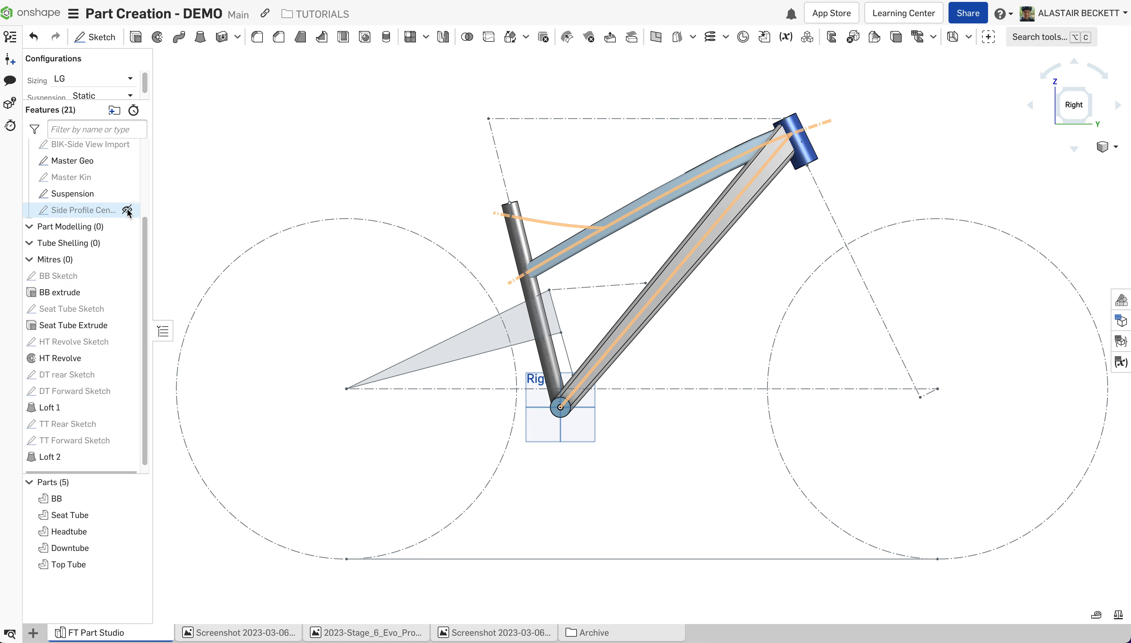
{"action": "scroll", "coordinate": [564, 215], "scroll_direction": "up", "scroll_amount": 3}
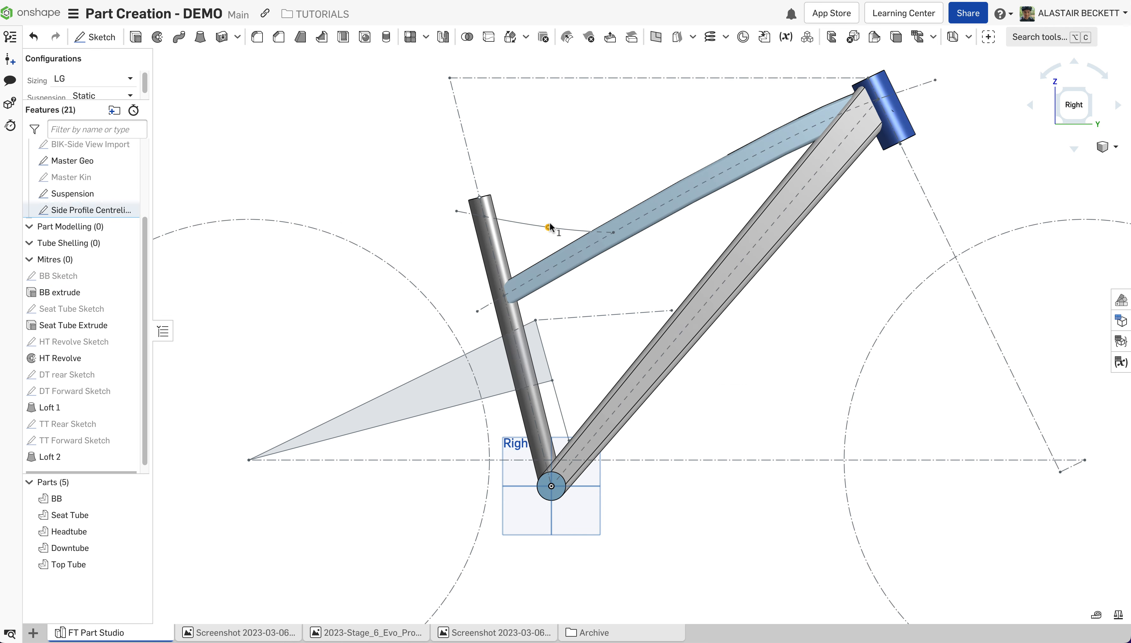
{"action": "scroll", "coordinate": [533, 207], "scroll_direction": "up", "scroll_amount": 3}
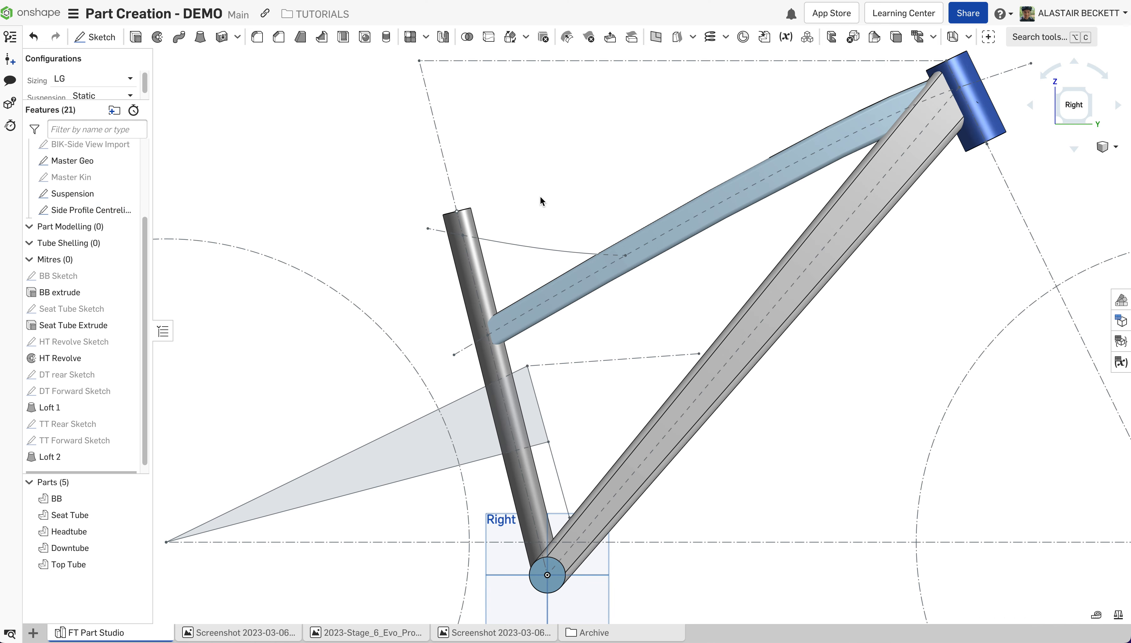
{"action": "right_click_drag", "start_coordinate": [540, 196], "coordinate": [568, 222]}
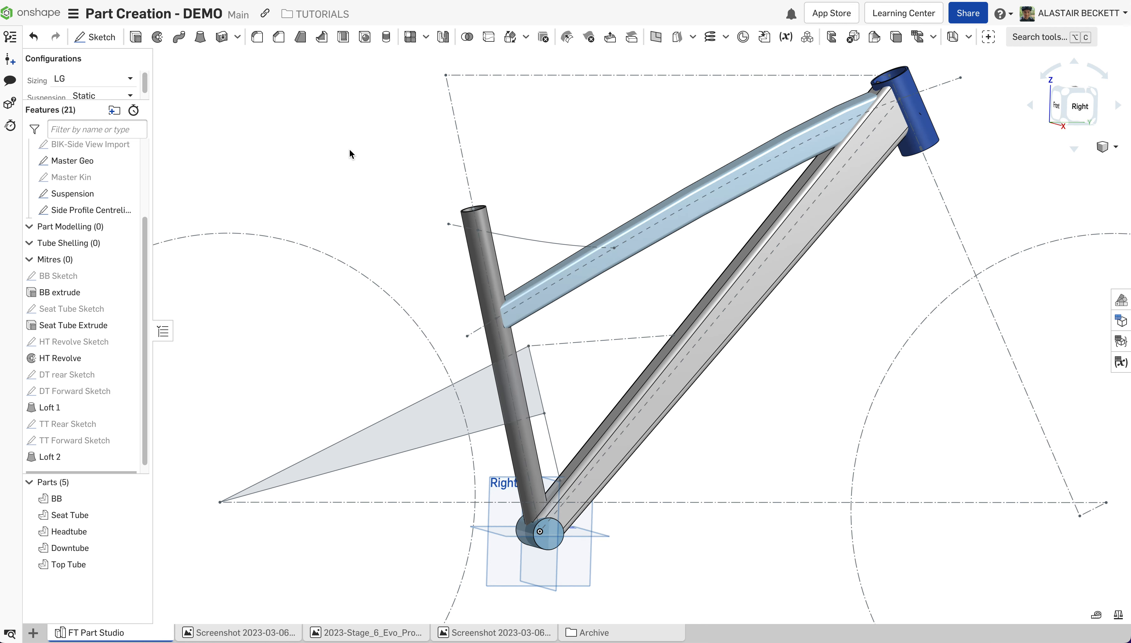
{"action": "left_click", "coordinate": [95, 37]}
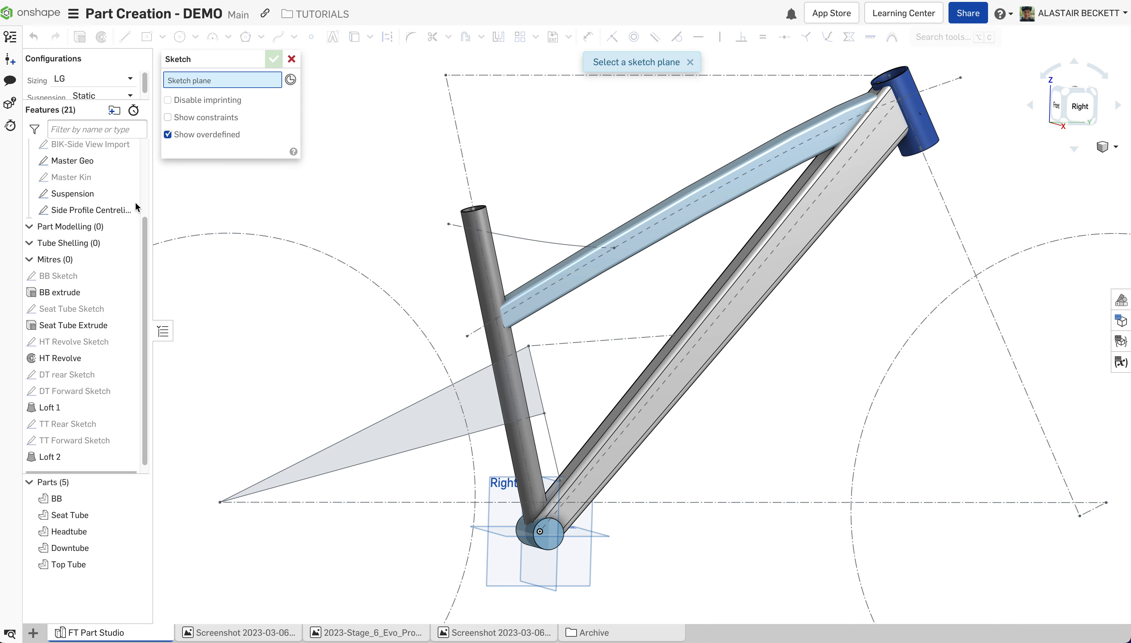
{"action": "scroll", "coordinate": [67, 211], "scroll_direction": "up", "scroll_amount": 3}
{"action": "left_click", "coordinate": [65, 214]}
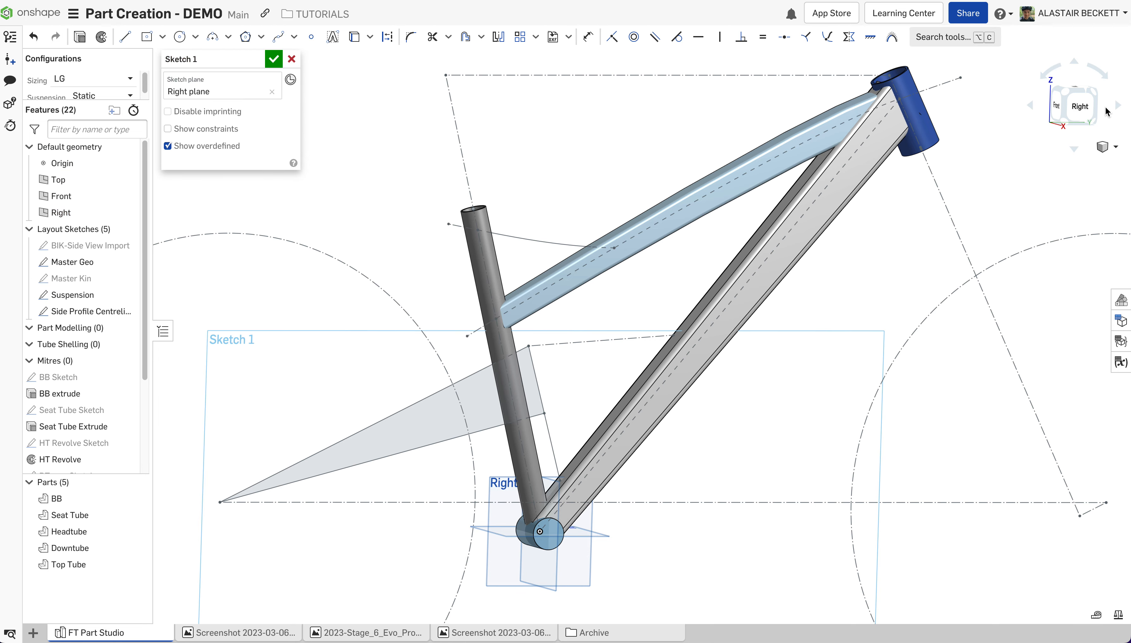
{"action": "scroll", "coordinate": [544, 205], "scroll_direction": "up", "scroll_amount": 6}
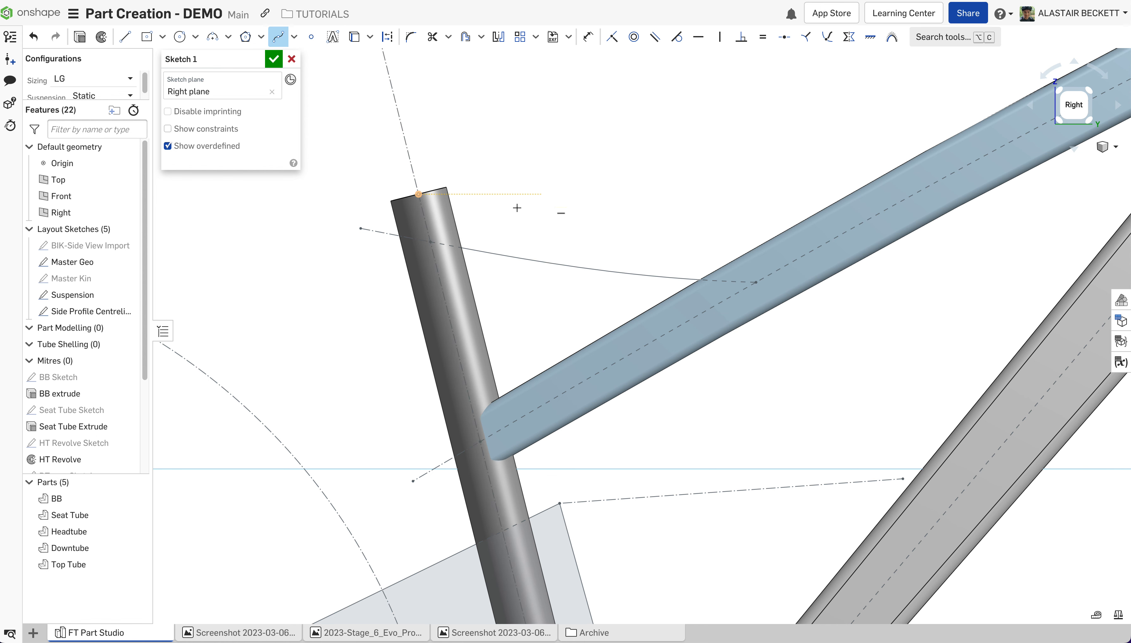
{"action": "key", "text": "Escape"}
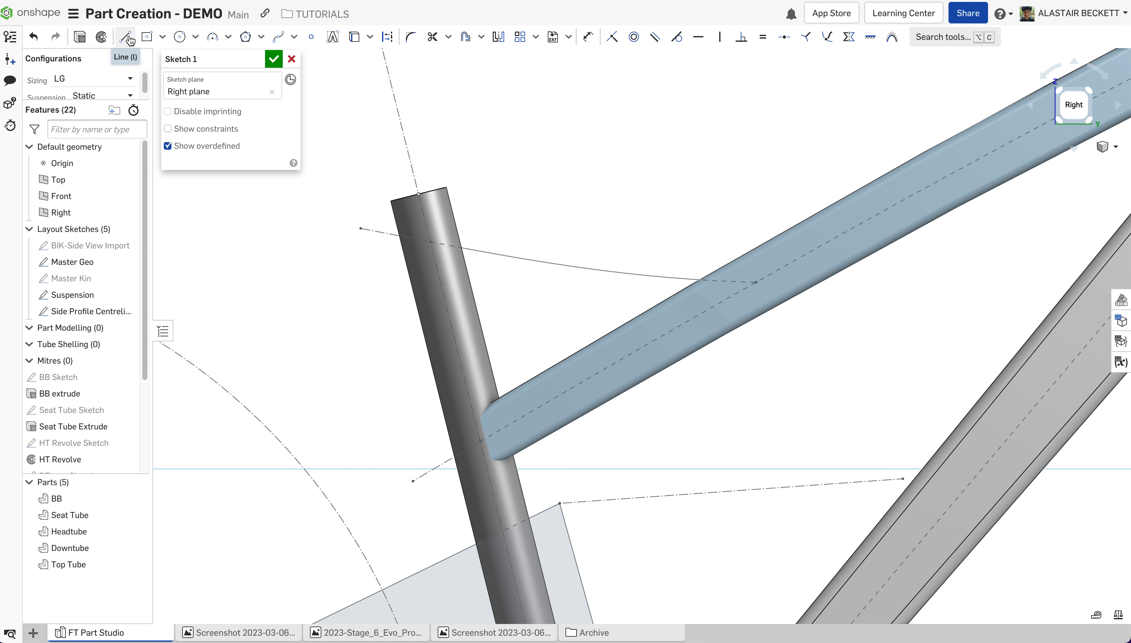
{"action": "left_click", "coordinate": [292, 60]}
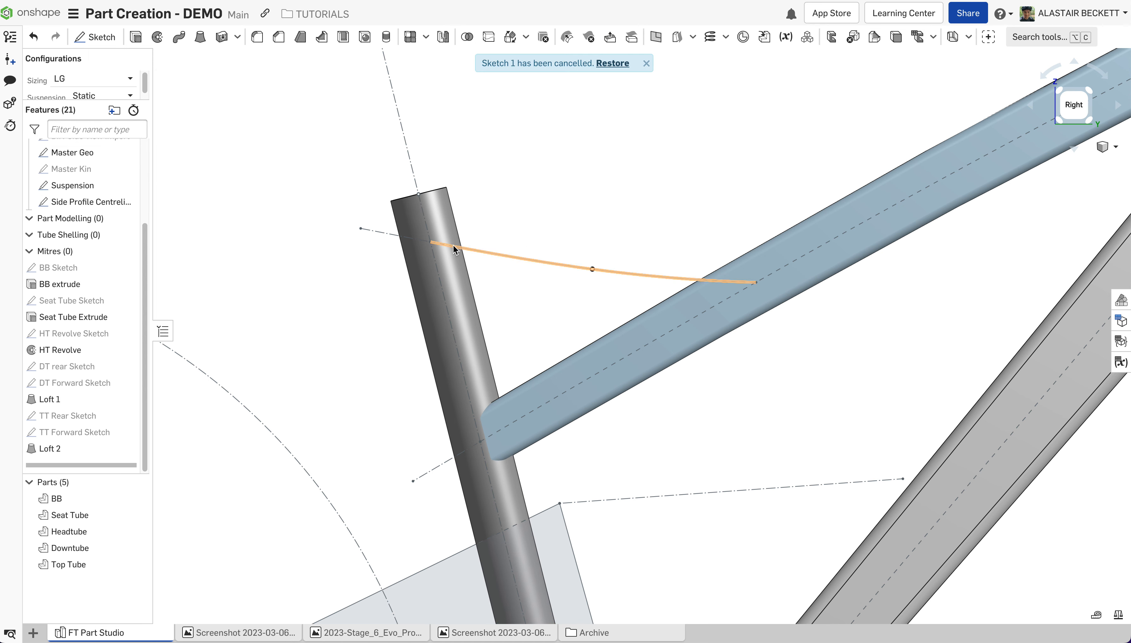
Start a sketch on a mate connector at the point where the brace centreline curve begins inside the seat tube.
{"action": "scroll", "coordinate": [455, 238], "scroll_direction": "down", "scroll_amount": 1}
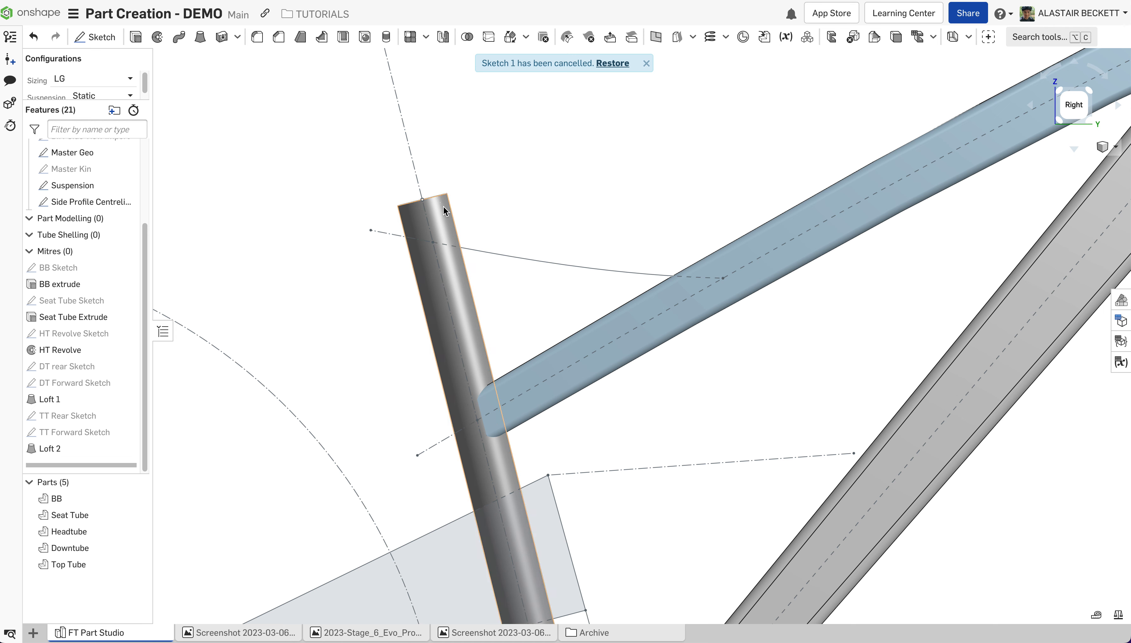
{"action": "left_click", "coordinate": [95, 37]}
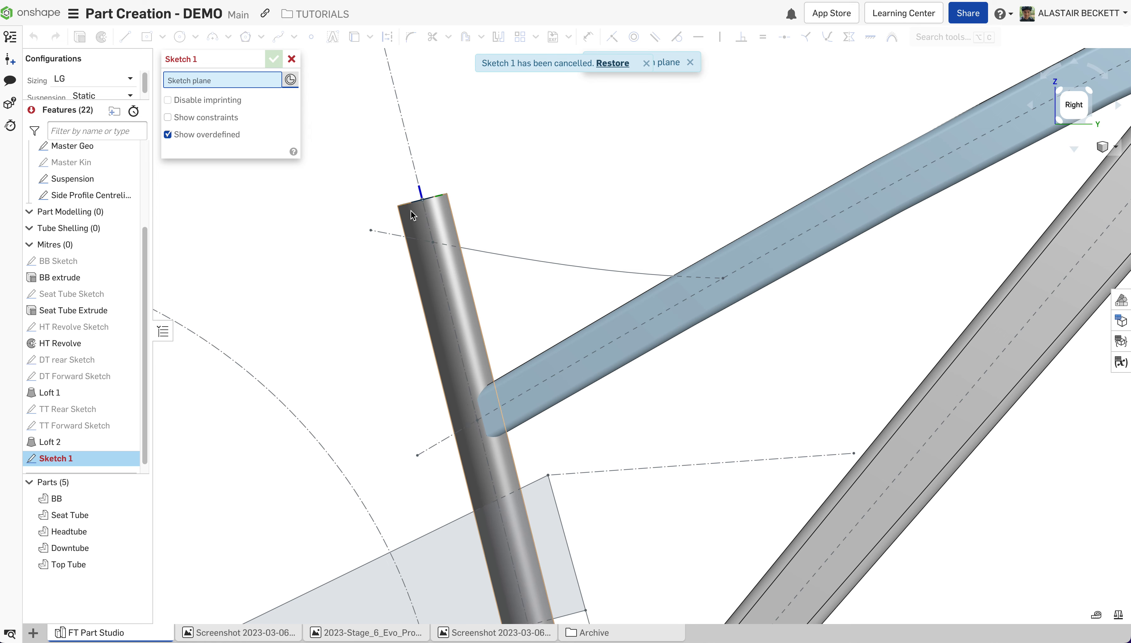
{"action": "left_click", "coordinate": [428, 243]}
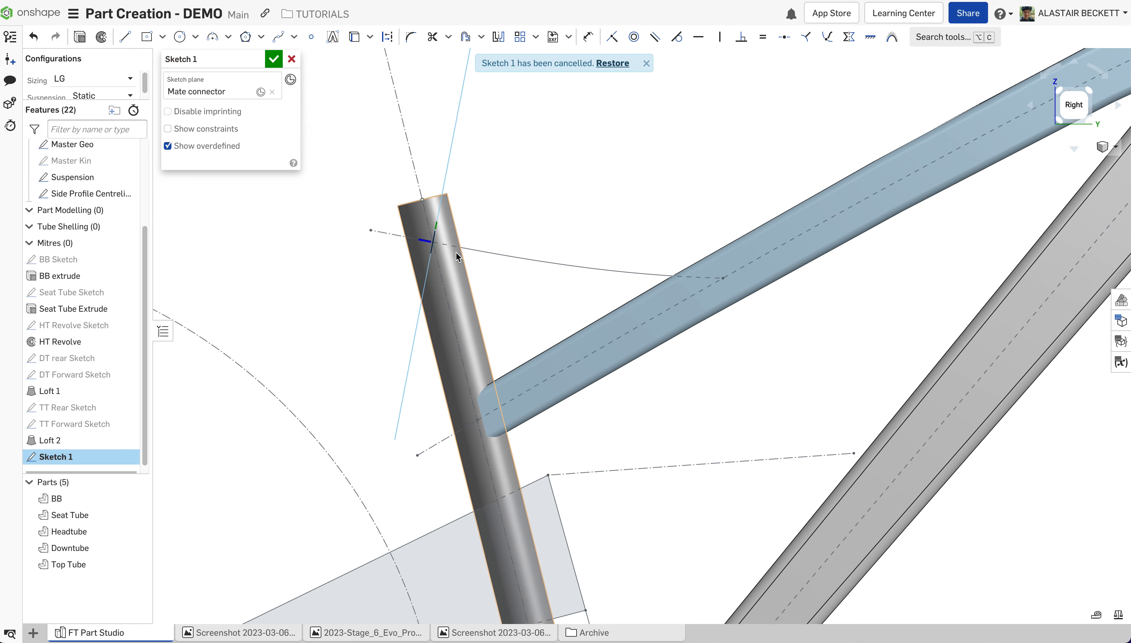
Sketch a centre-point rectangle about 17 mm wide, centred on the mate connector inside the seat tube.
{"action": "scroll", "coordinate": [429, 240], "scroll_direction": "up", "scroll_amount": 3}
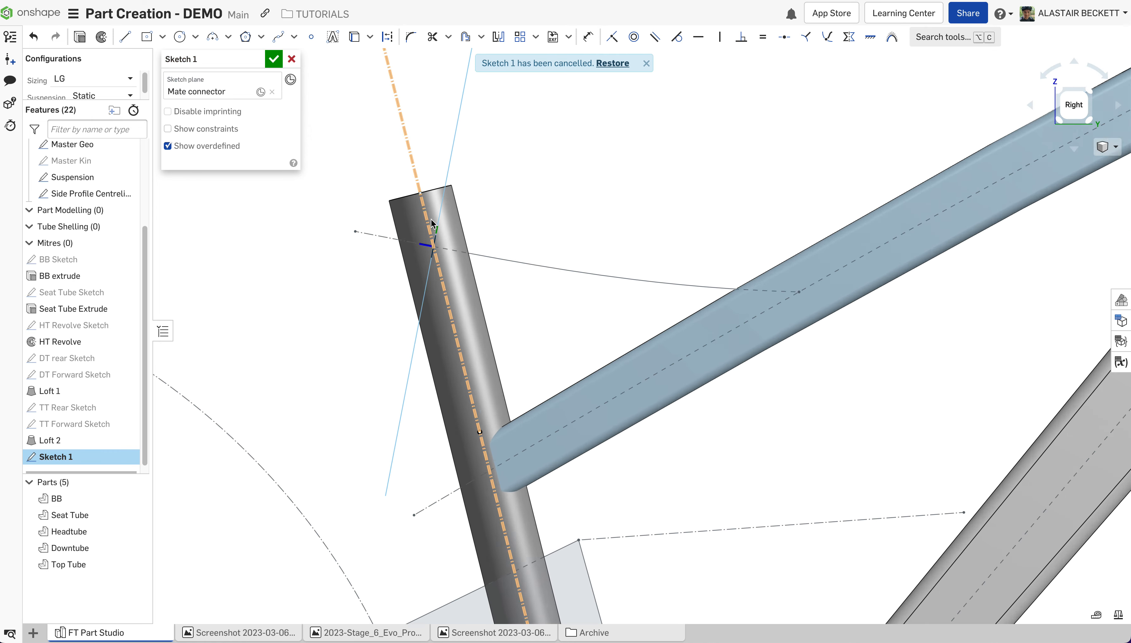
{"action": "right_click_drag", "start_coordinate": [432, 222], "coordinate": [475, 236]}
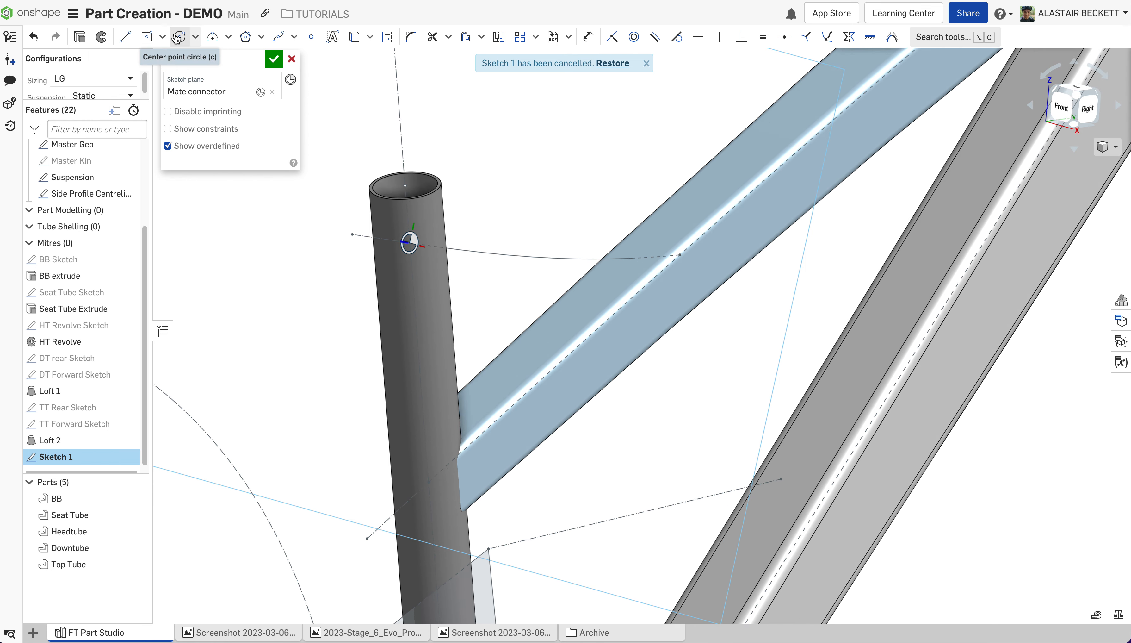
{"action": "left_click", "coordinate": [146, 37]}
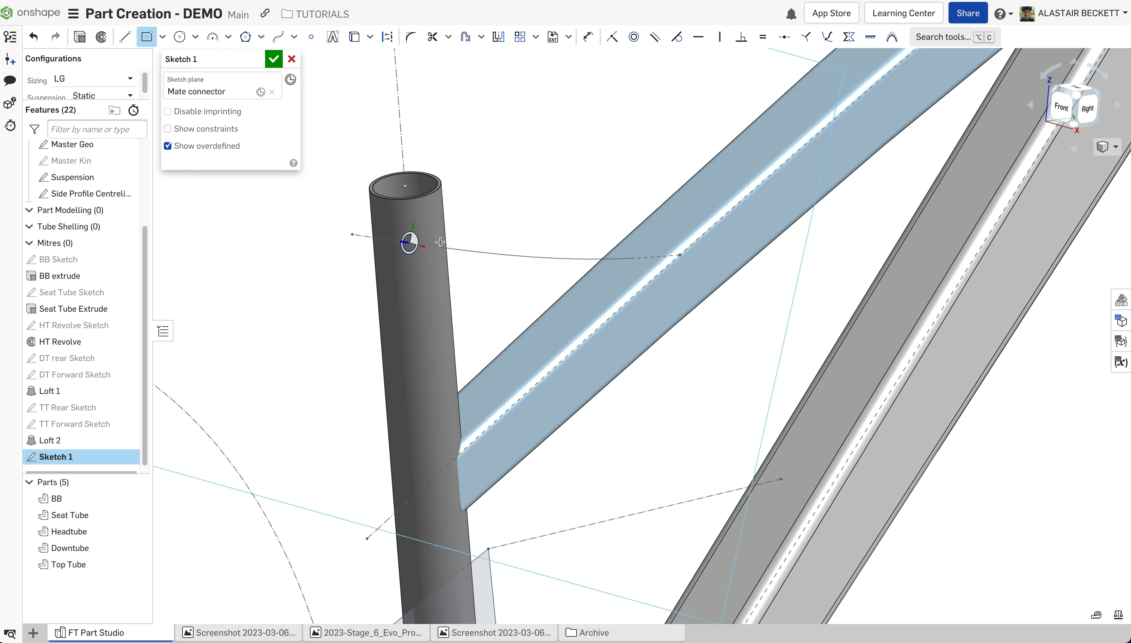
{"action": "scroll", "coordinate": [399, 239], "scroll_direction": "up", "scroll_amount": 3}
{"action": "left_click", "coordinate": [416, 207]}
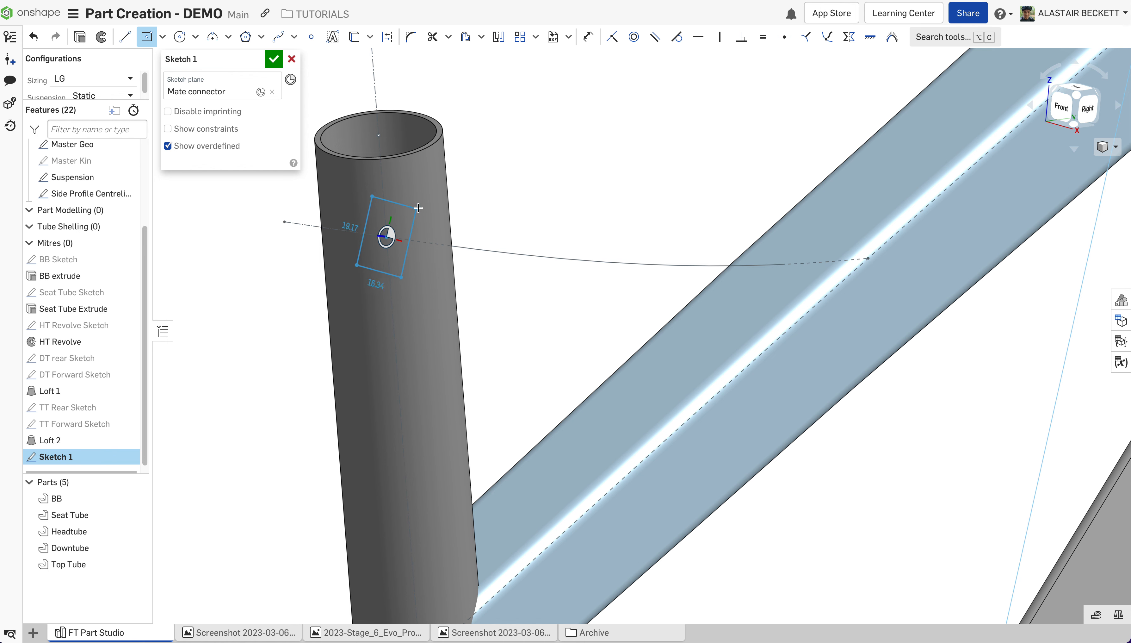
Dimension the rectangle's width and set it to 25 mm.
{"action": "key", "text": "d"}
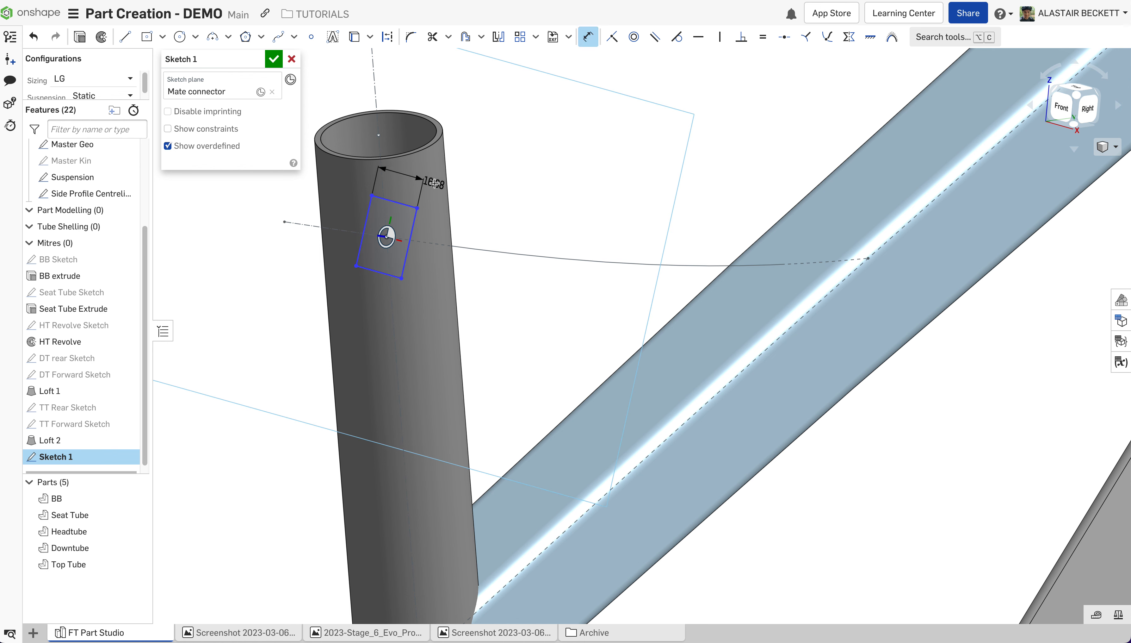
{"action": "left_click", "coordinate": [435, 183]}
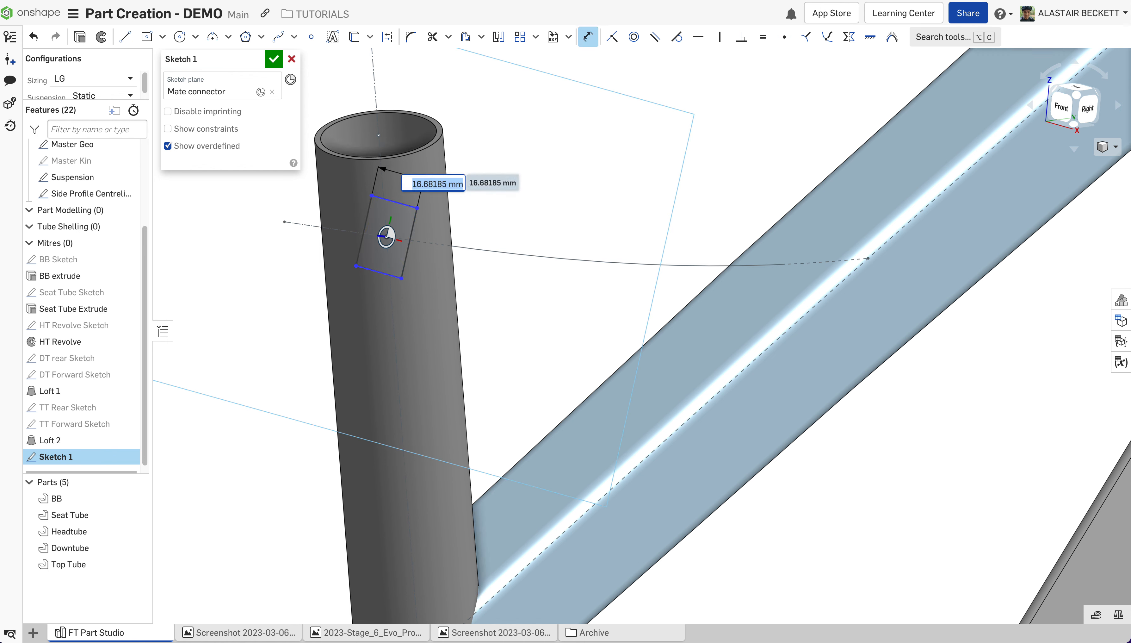
{"action": "type", "text": "25"}
{"action": "key", "text": "Return"}
{"action": "key", "text": "Escape"}
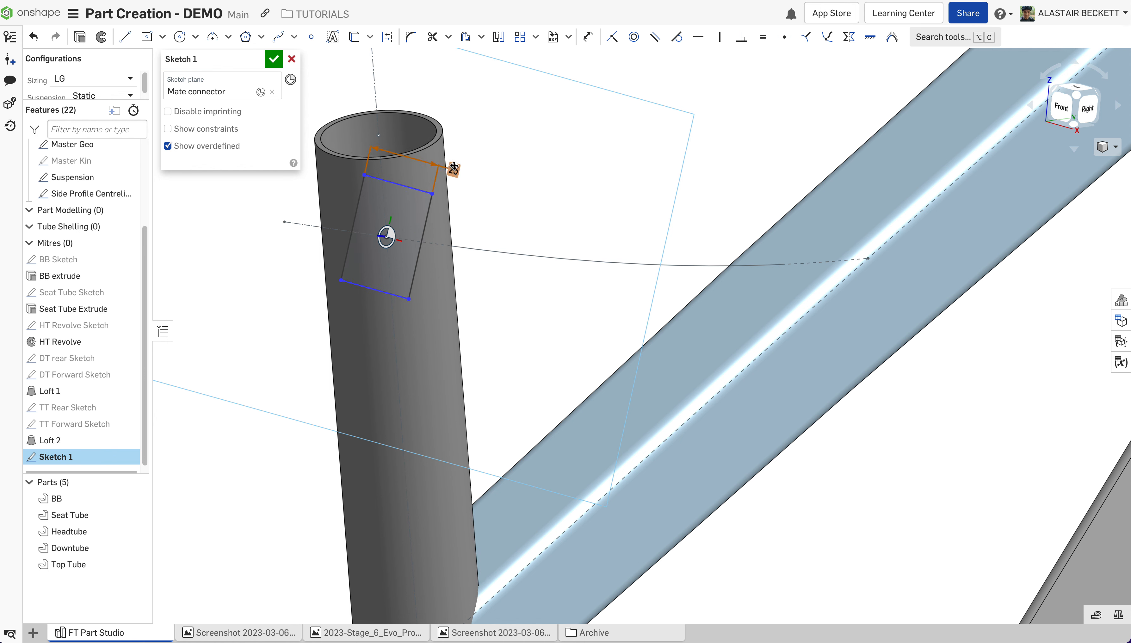
Change the rectangle's width dimension to 20 mm.
{"action": "double_click", "coordinate": [453, 171]}
{"action": "type", "text": "20"}
{"action": "key", "text": "Return"}
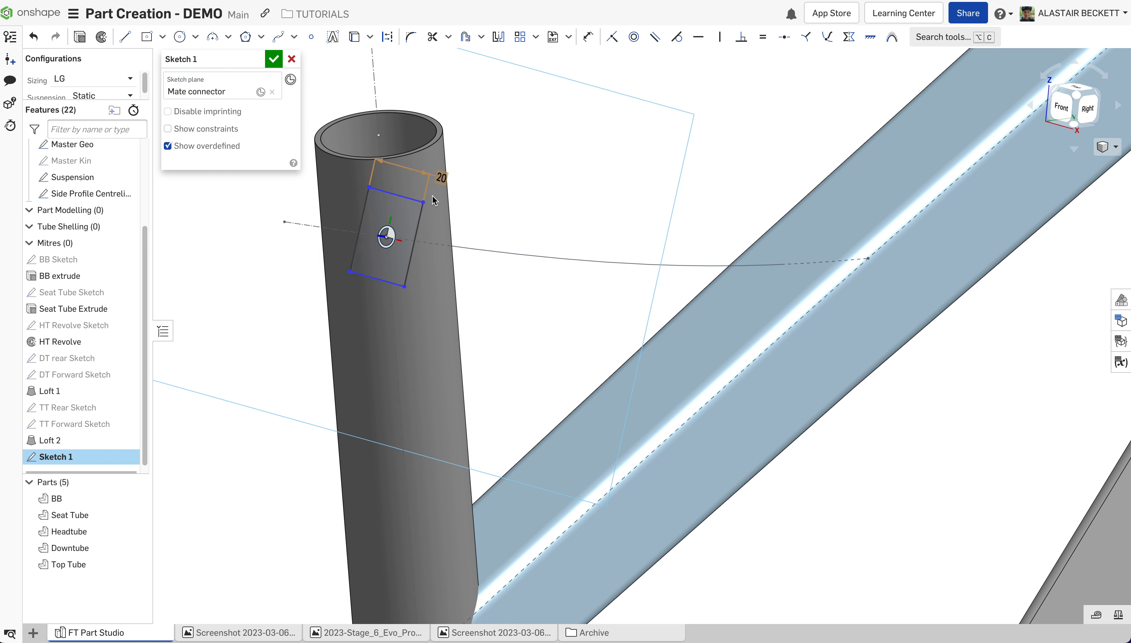
Dimension the rectangle's height inside the seat tube and set it to 20 mm.
{"action": "left_click", "coordinate": [588, 36]}
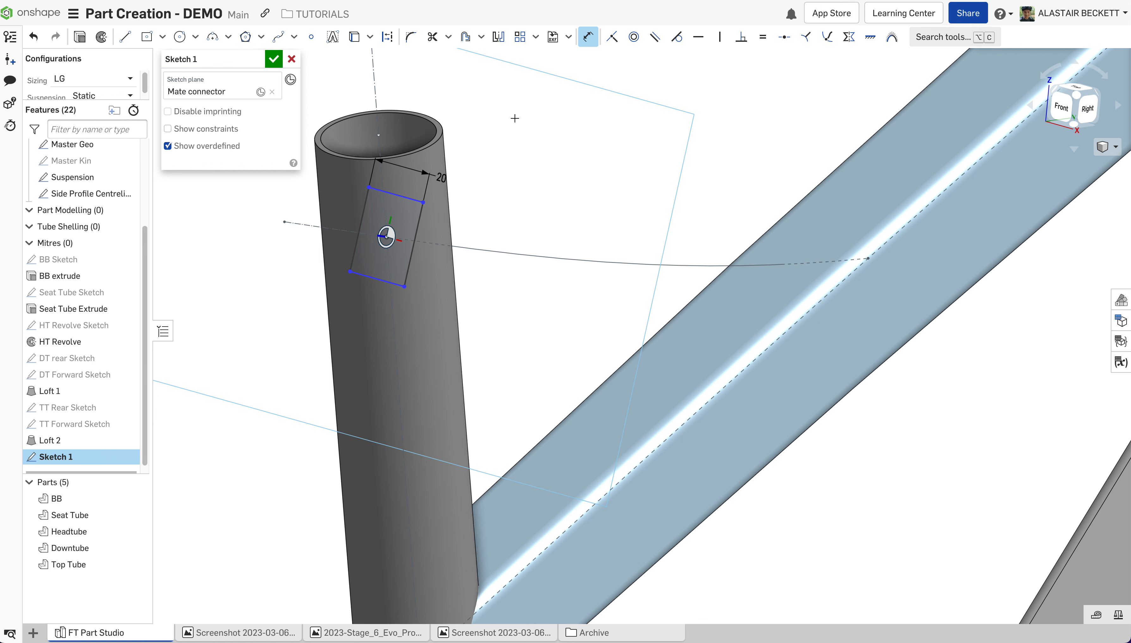
{"action": "left_click", "coordinate": [419, 226]}
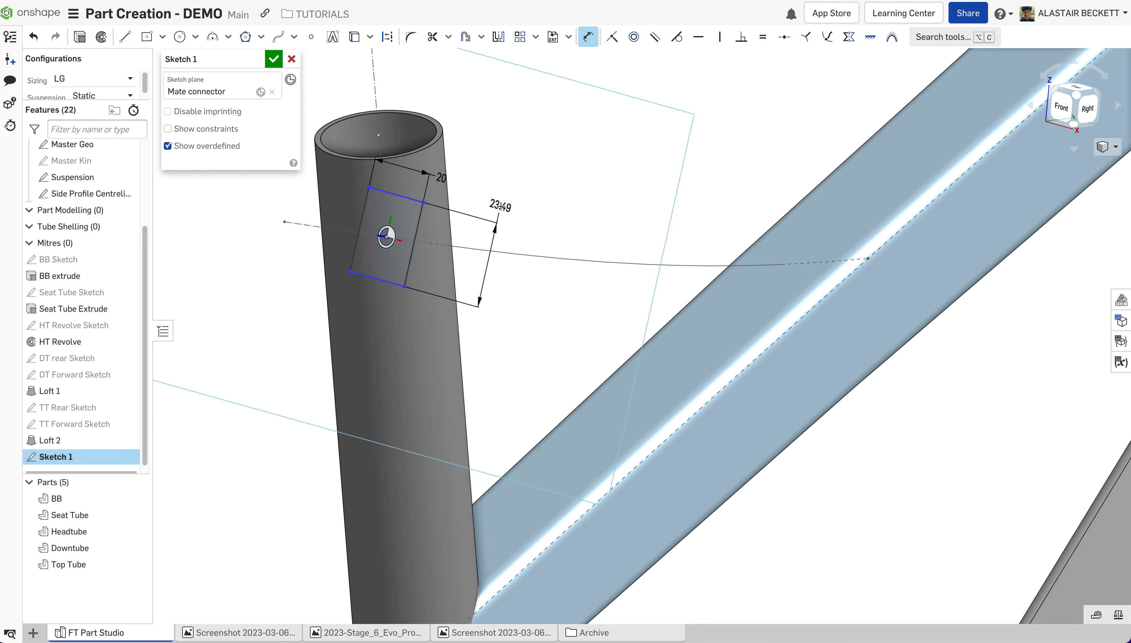
{"action": "left_click", "coordinate": [494, 200]}
{"action": "type", "text": "20"}
{"action": "key", "text": "Return"}
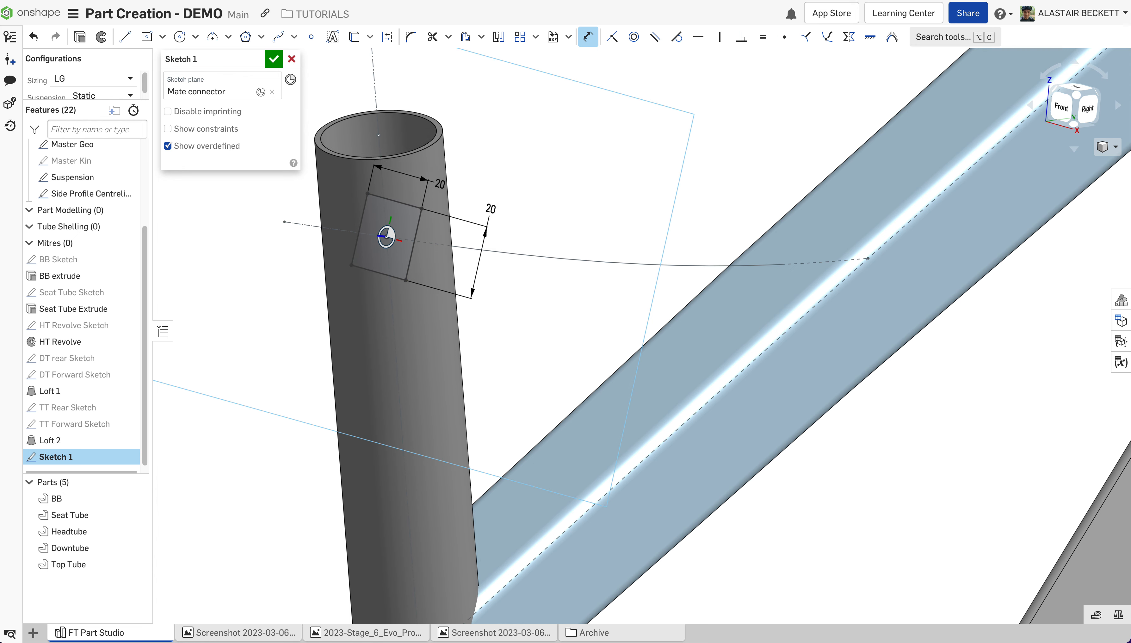
{"action": "key", "text": "Escape"}
Show the BIK-Side View Import sketch as a visual reference for sizing the brace profile.
{"action": "scroll", "coordinate": [126, 185], "scroll_direction": "up", "scroll_amount": 5}
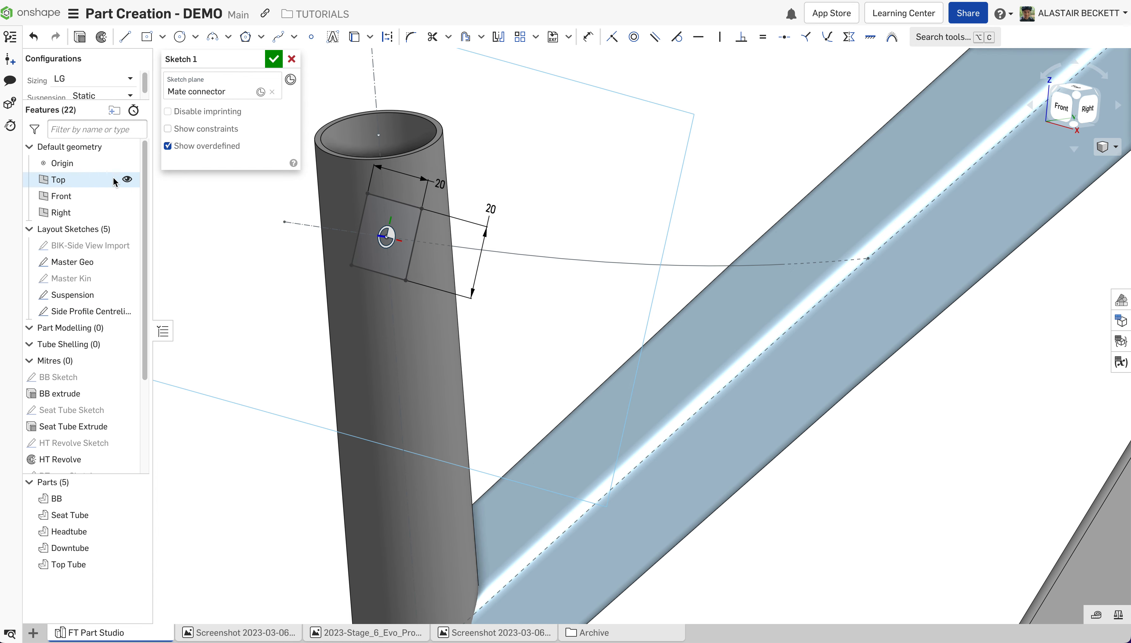
{"action": "left_click", "coordinate": [127, 245]}
{"action": "mouse_move", "coordinate": [451, 234]}
{"action": "right_mouse_down"}
{"action": "mouse_move", "coordinate": [467, 234]}
{"action": "mouse_move", "coordinate": [422, 217]}
{"action": "mouse_move", "coordinate": [363, 239]}
{"action": "right_mouse_up"}
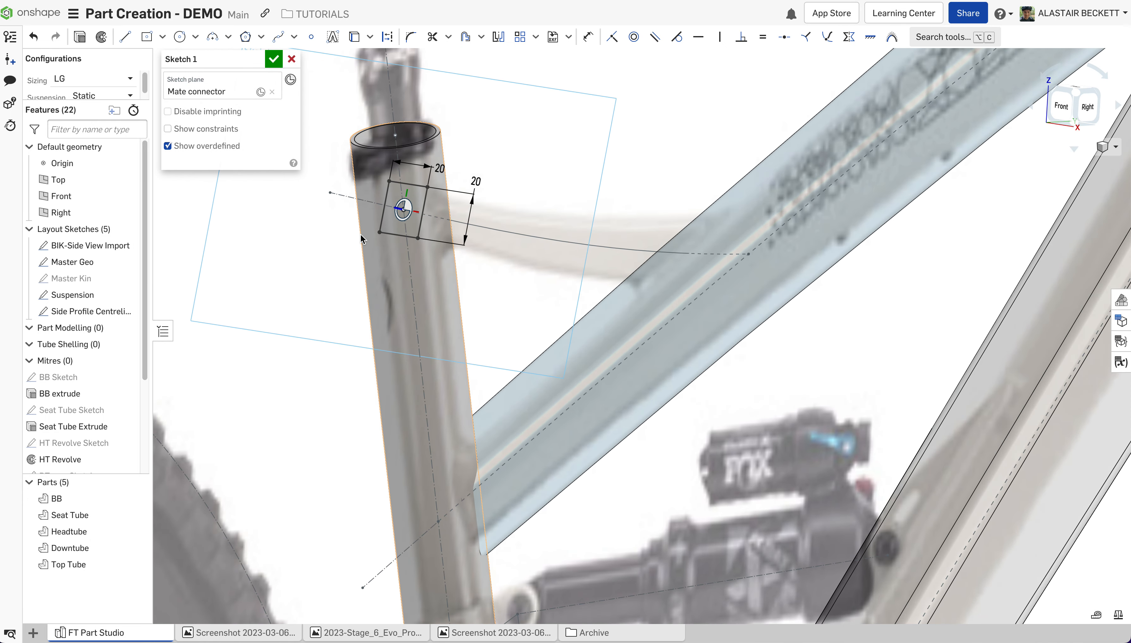
Change both the width and height of the seat tube rectangle to 16 mm.
{"action": "double_click", "coordinate": [441, 168]}
{"action": "type", "text": "16"}
{"action": "key", "text": "Return"}
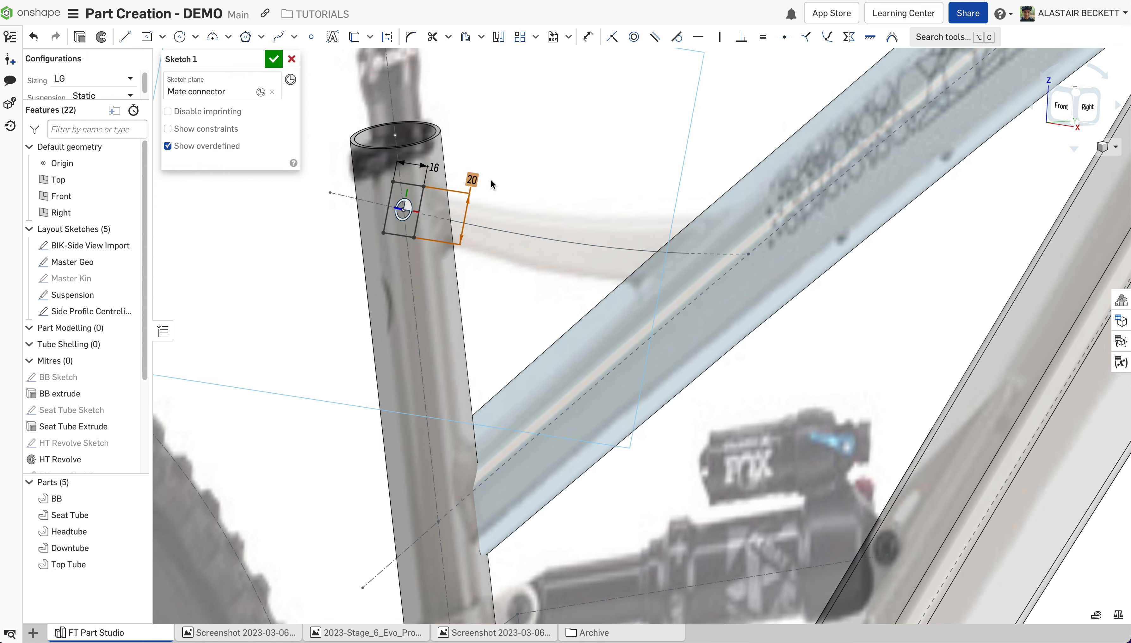
{"action": "double_click", "coordinate": [473, 179]}
{"action": "type", "text": "16"}
{"action": "key", "text": "Return"}
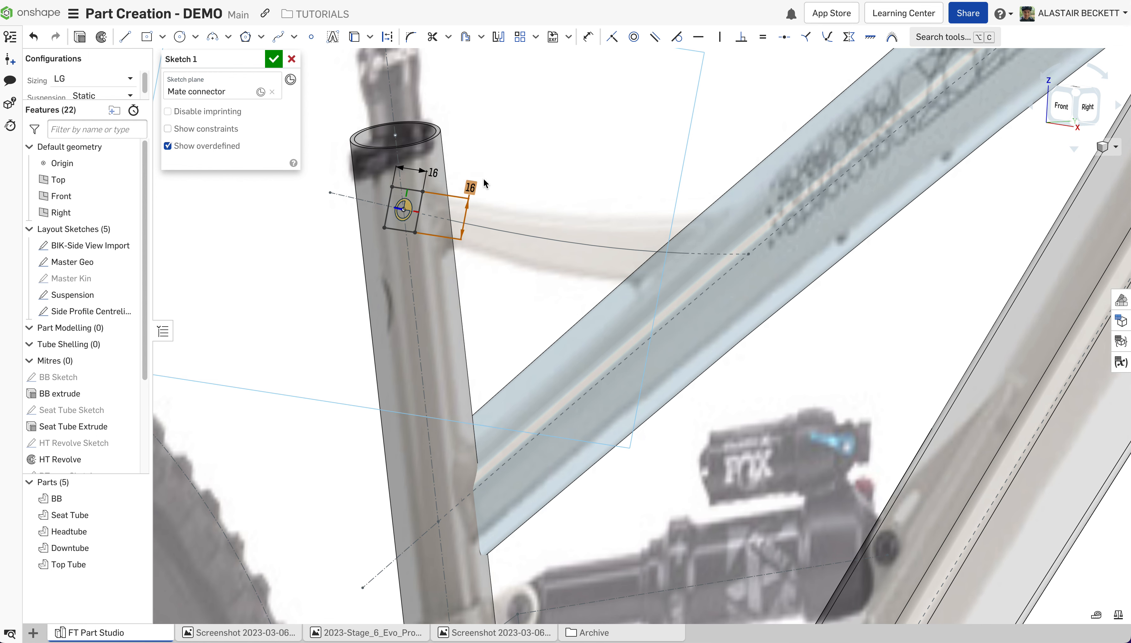
Fillet all four corners of the 16 mm rectangle with a 2.5 mm radius and finish the sketch.
{"action": "right_click_drag", "start_coordinate": [473, 180], "coordinate": [326, 157]}
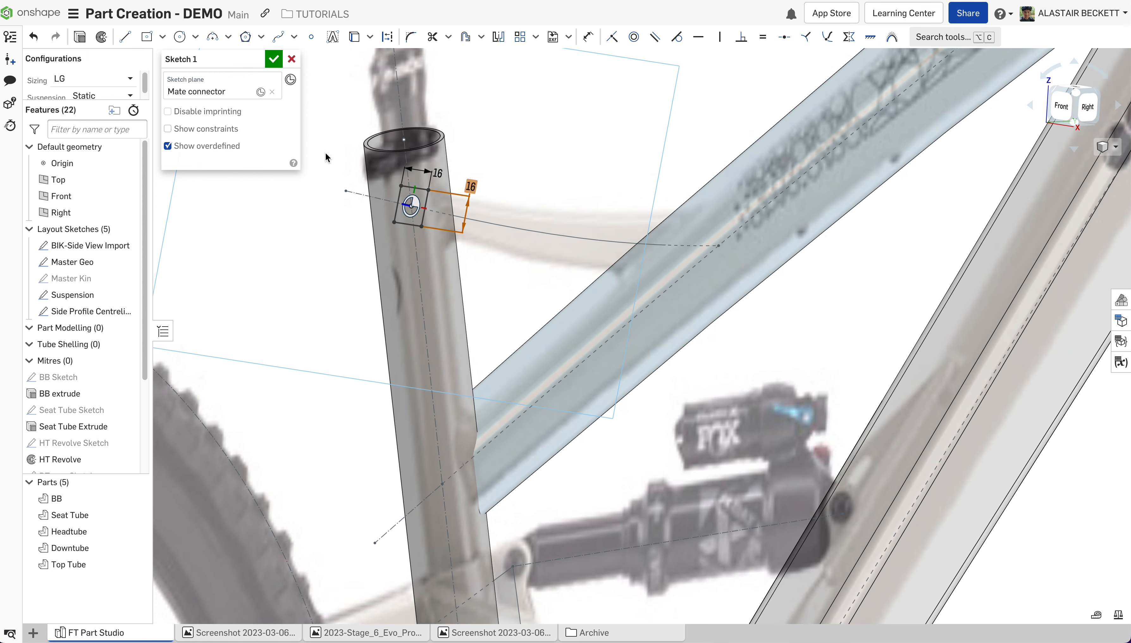
{"action": "left_click", "coordinate": [411, 36]}
{"action": "left_click", "coordinate": [428, 190]}
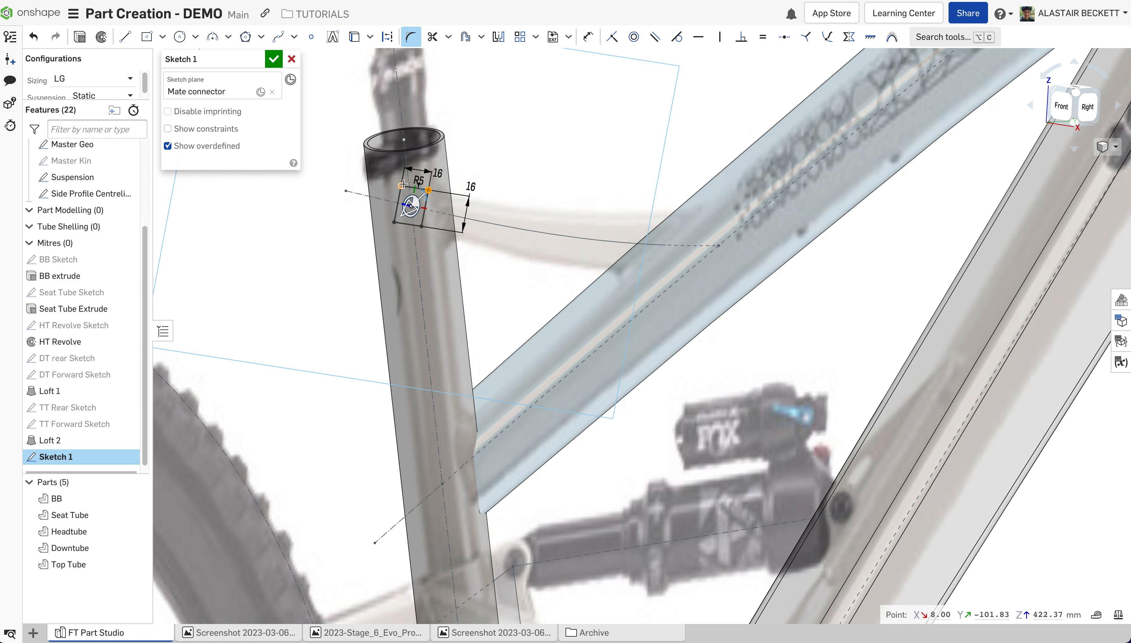
{"action": "left_click", "coordinate": [394, 221]}
{"action": "left_click", "coordinate": [422, 226]}
{"action": "left_click", "coordinate": [546, 145]}
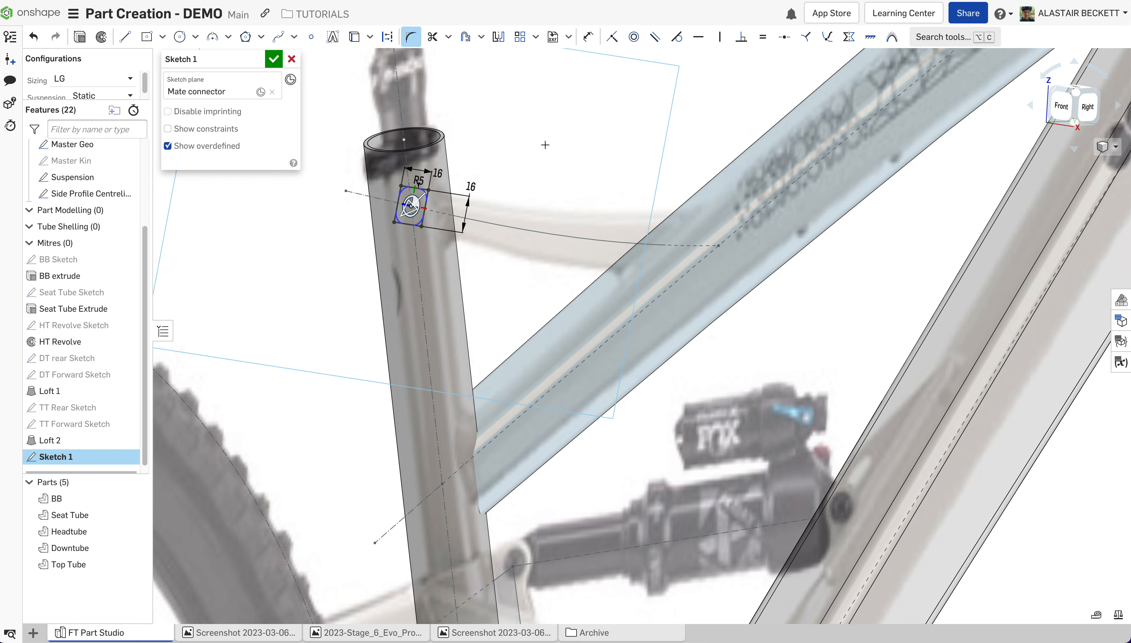
{"action": "type", "text": "2.5"}
{"action": "key", "text": "Return"}
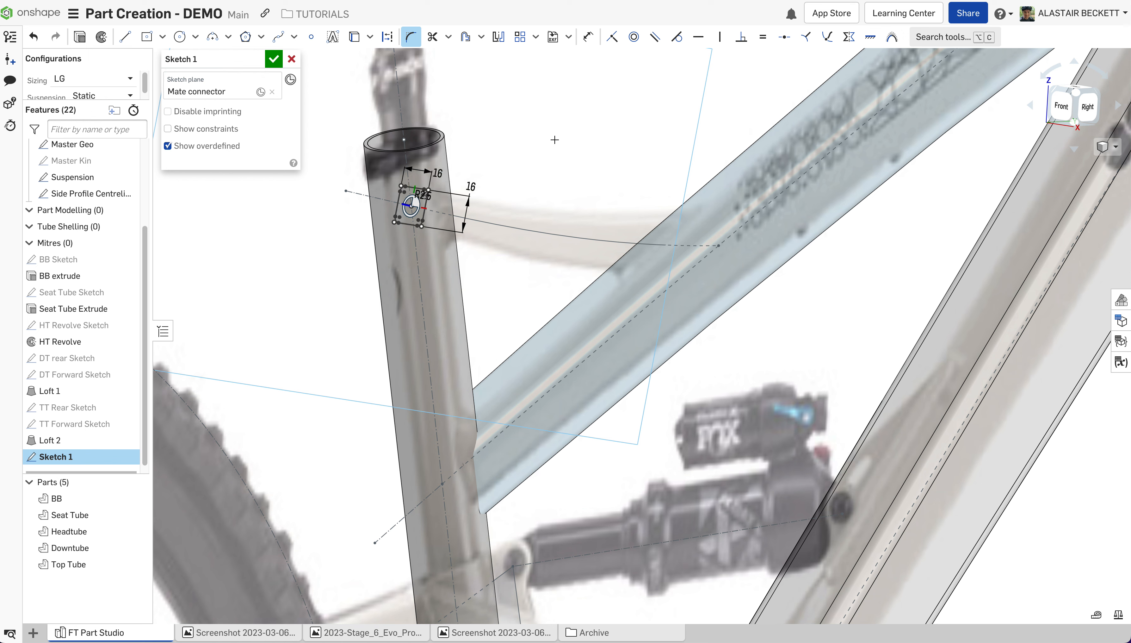
{"action": "left_click", "coordinate": [274, 59]}
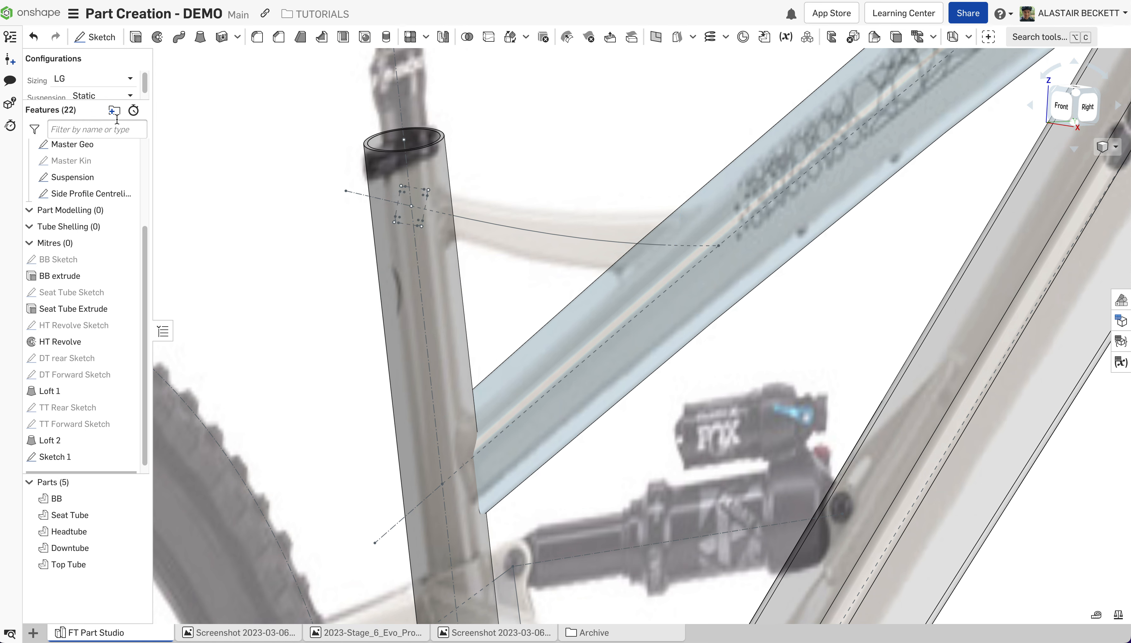
{"action": "left_click", "coordinate": [101, 37]}
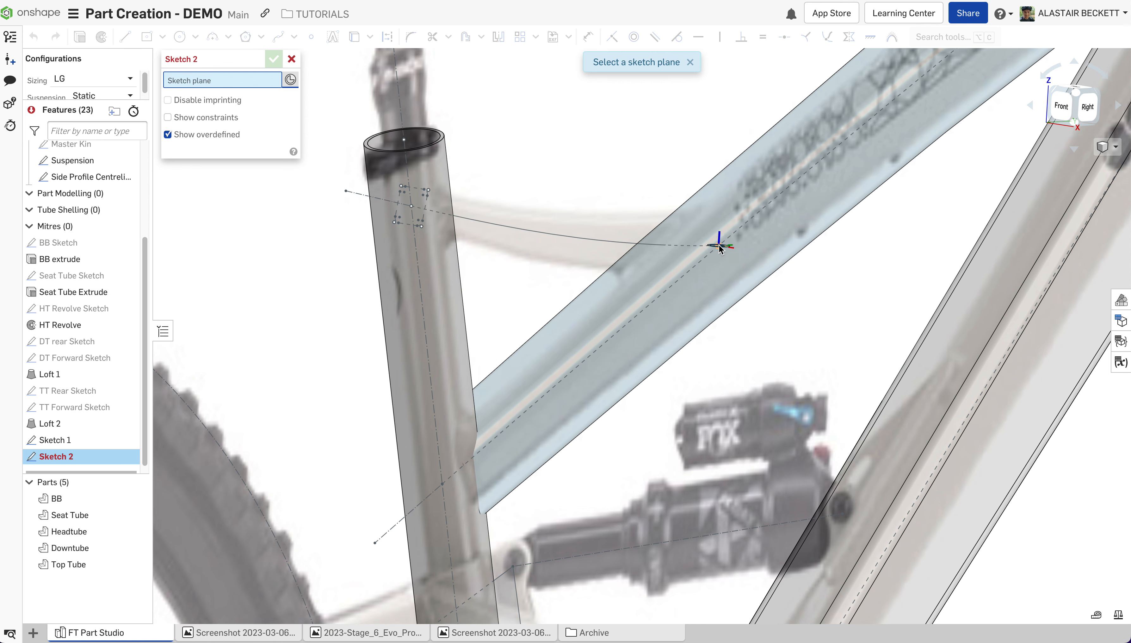
{"action": "scroll", "coordinate": [719, 245], "scroll_direction": "up", "scroll_amount": 2}
{"action": "key", "text": "Escape"}
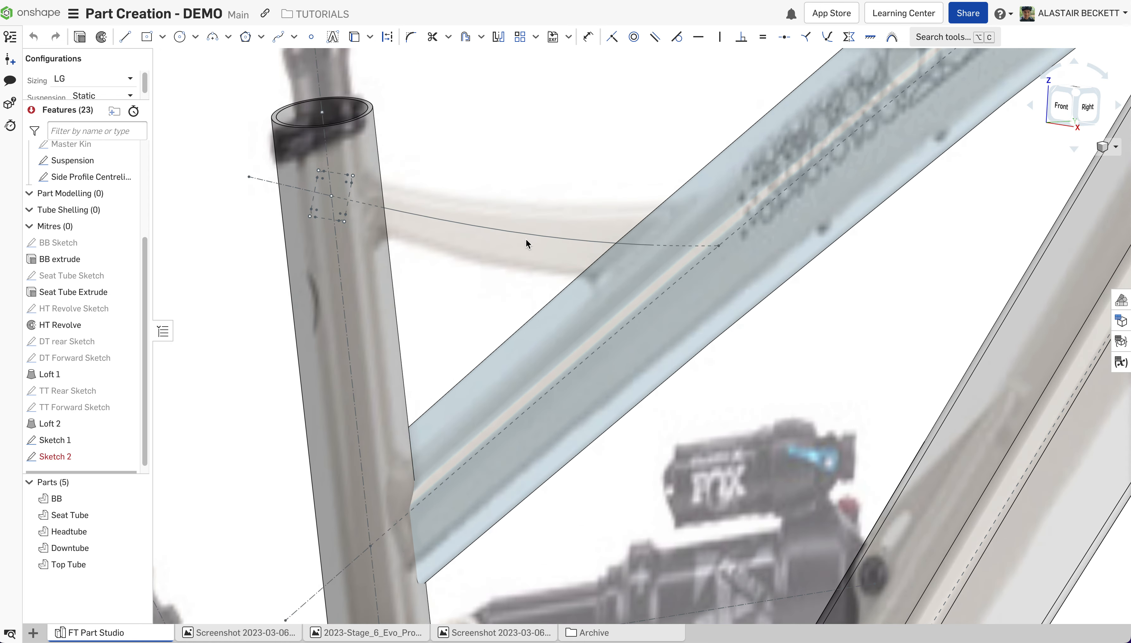
{"action": "right_click", "coordinate": [524, 234]}
{"action": "left_click", "coordinate": [511, 165]}
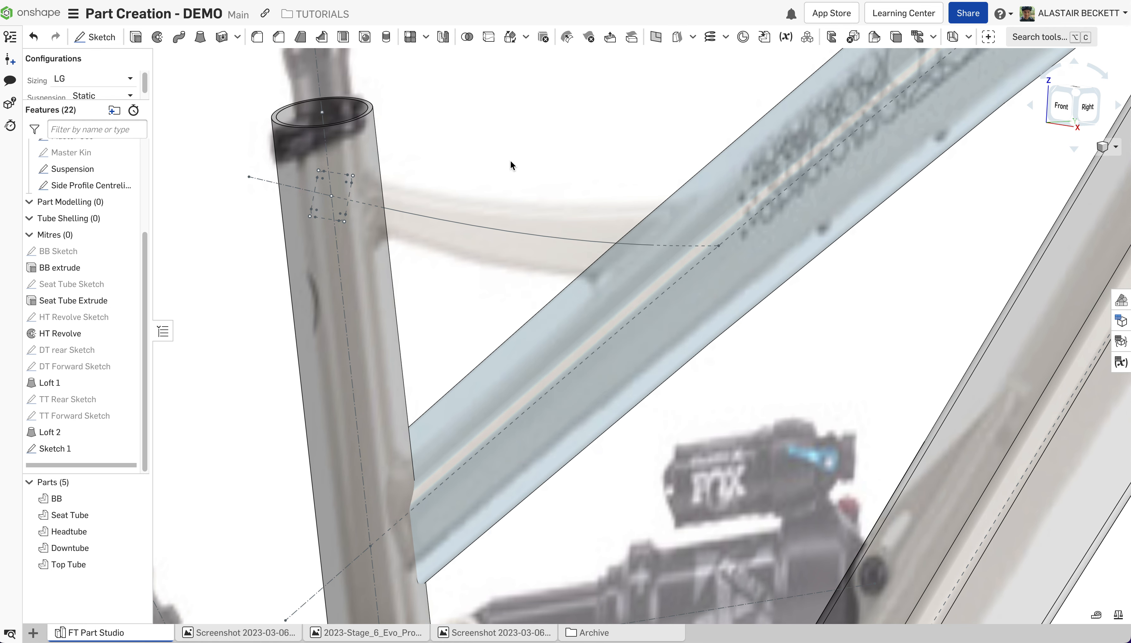
Edit the Side Profile Centreline sketch and draw a construction line about 43 mm long from the brace curve's end at the top tube centreline.
{"action": "right_click", "coordinate": [558, 238]}
{"action": "left_click", "coordinate": [587, 246]}
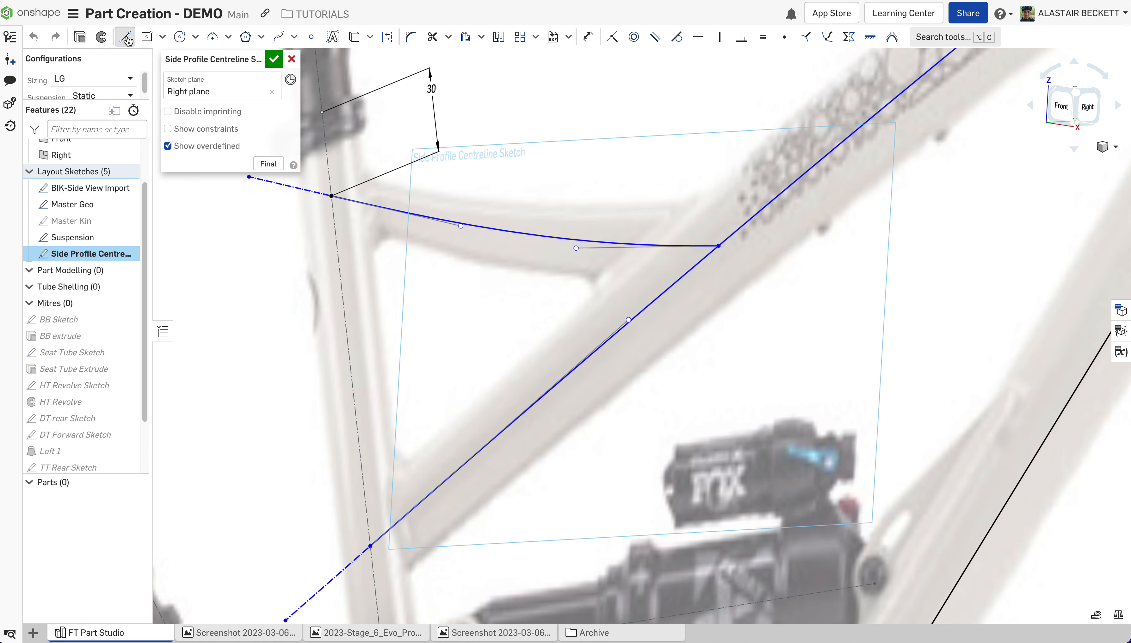
{"action": "left_click", "coordinate": [393, 40]}
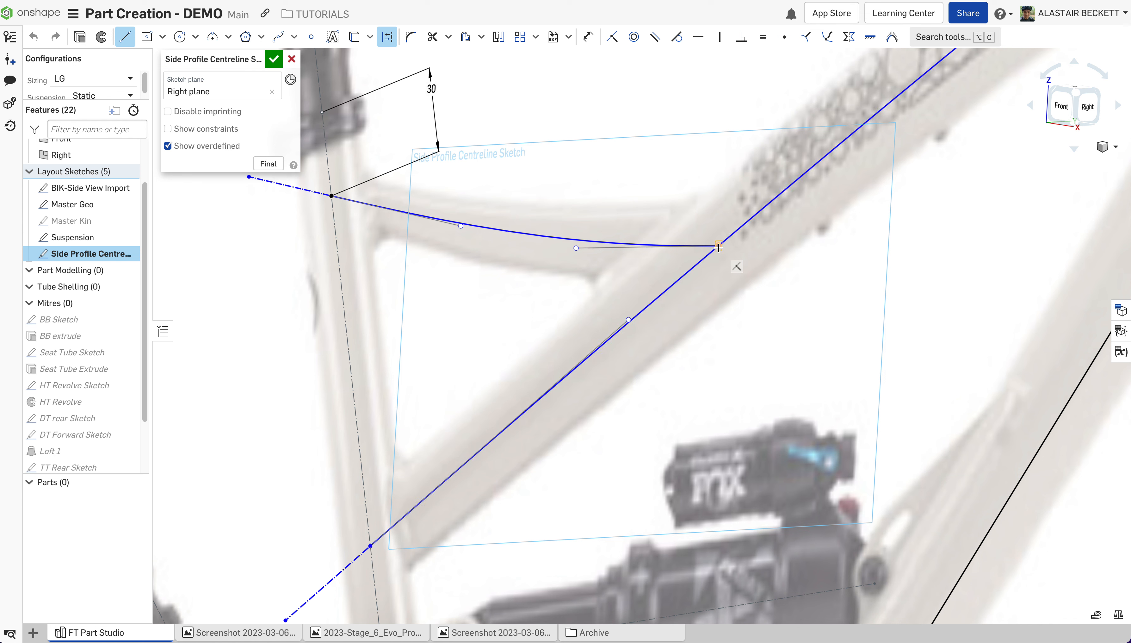
{"action": "left_click", "coordinate": [802, 247]}
{"action": "key", "text": "Escape"}
Make the new construction line tangent to the brace centreline curve and finish the sketch.
{"action": "left_click", "coordinate": [749, 247]}
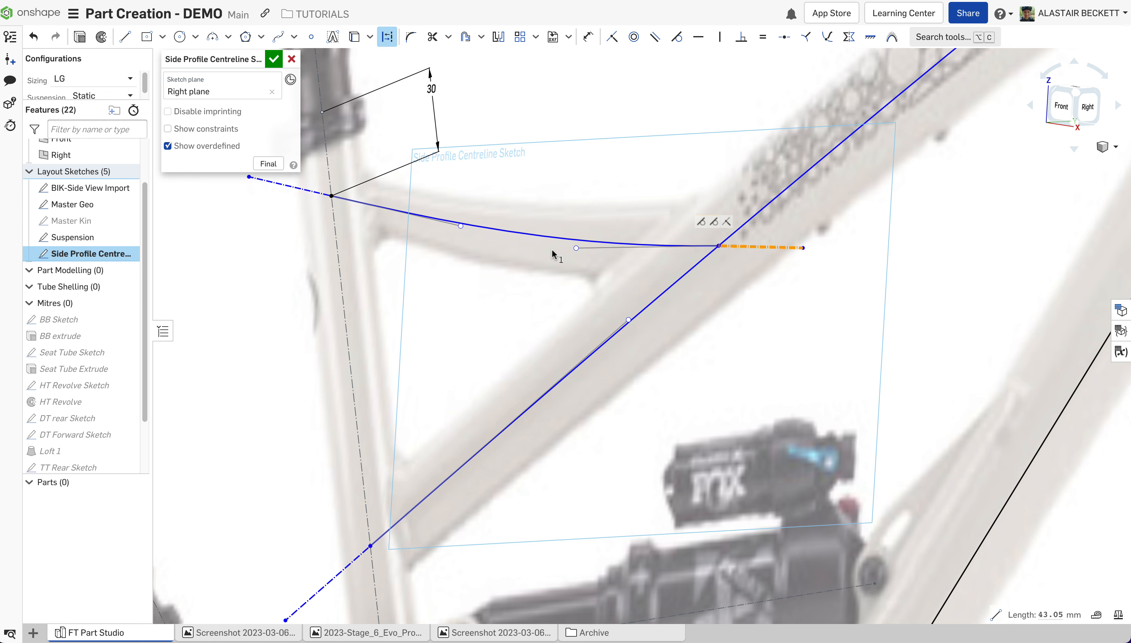
{"action": "left_click", "coordinate": [550, 238]}
{"action": "key", "text": "t"}
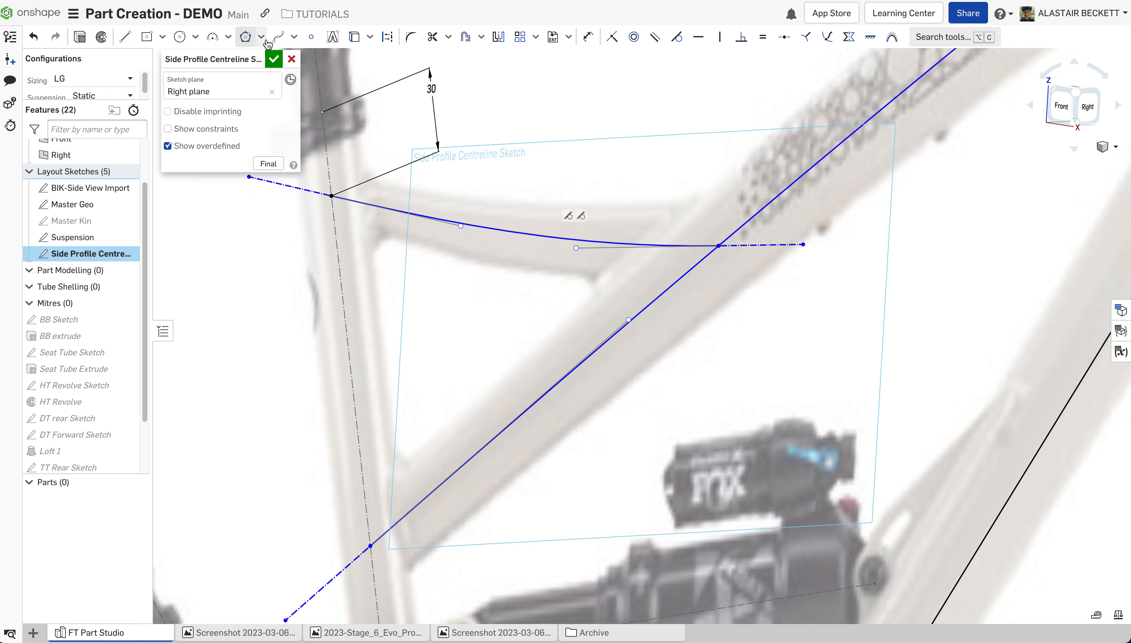
{"action": "left_click", "coordinate": [273, 59]}
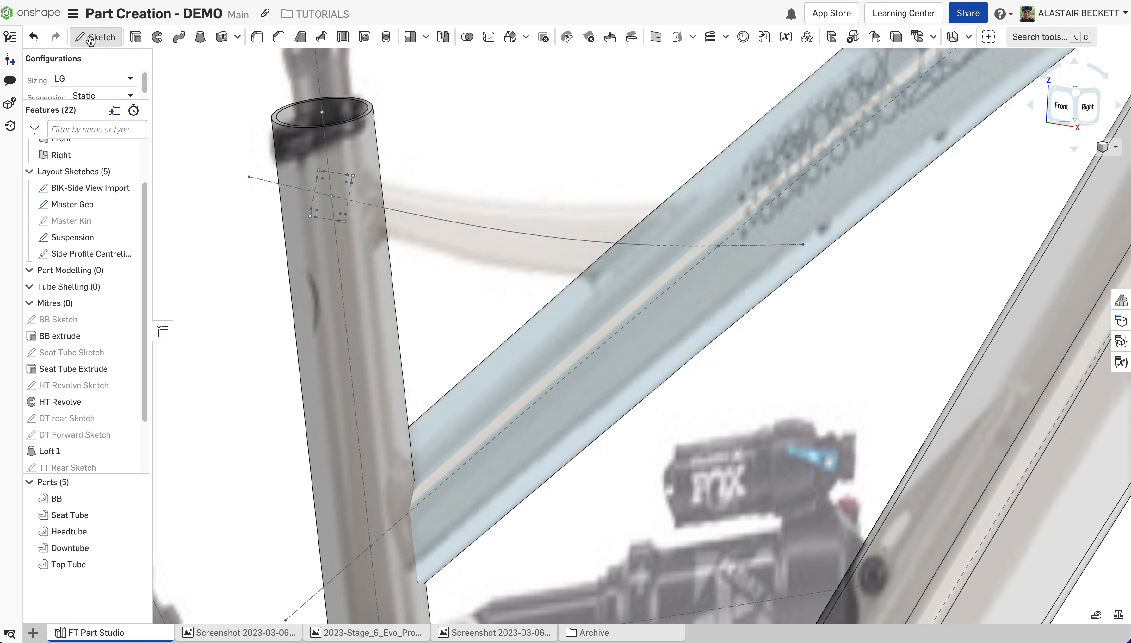
Start a sketch on a mate connector at the brace curve's top tube end and draw a centre-point rectangle about 25 mm wide on it.
{"action": "left_click", "coordinate": [91, 39]}
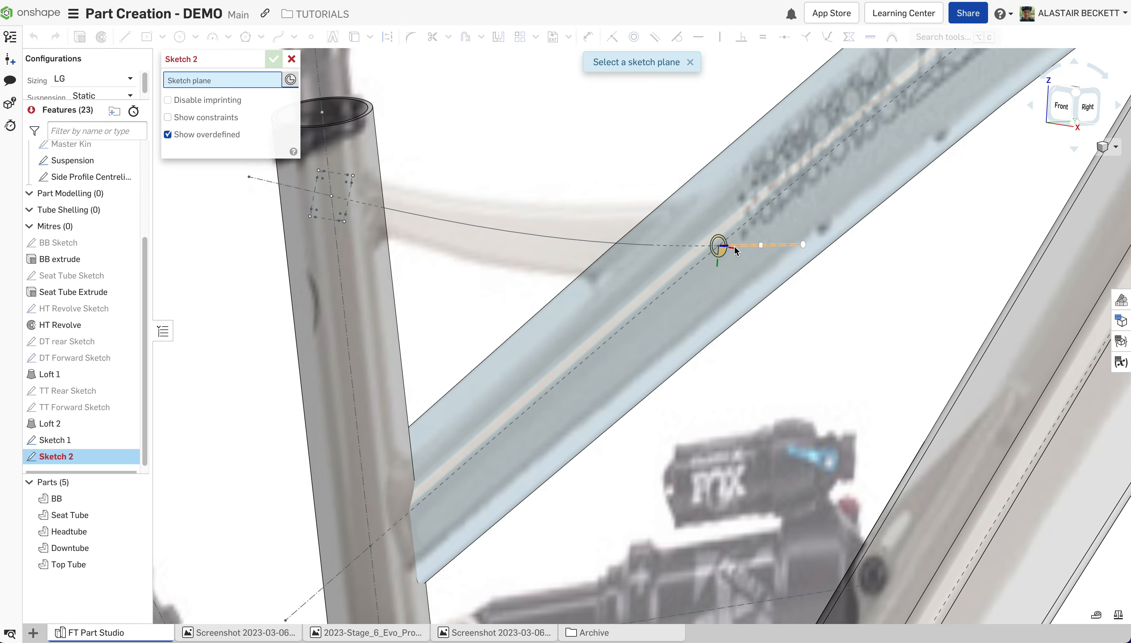
{"action": "left_click", "coordinate": [719, 246]}
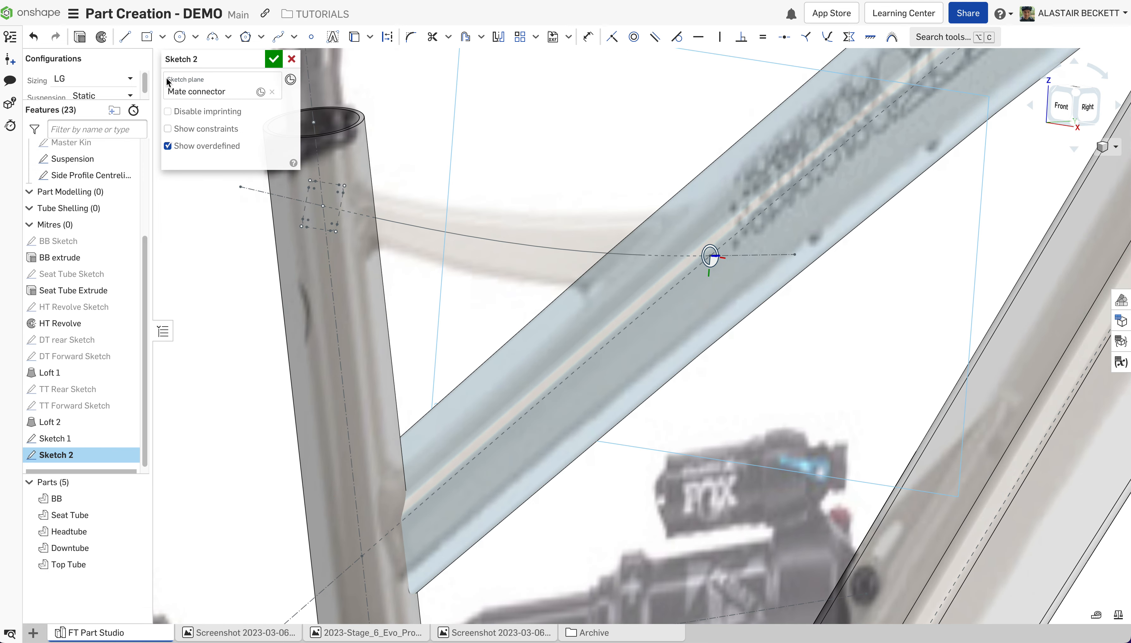
{"action": "key", "text": "g"}
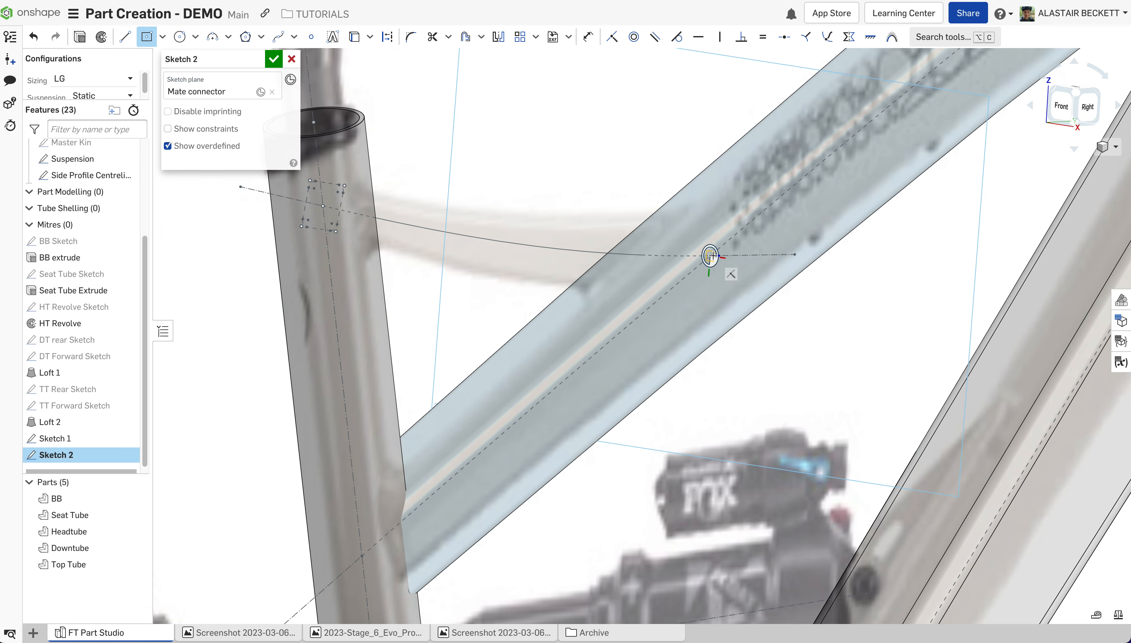
{"action": "left_click", "coordinate": [742, 211]}
Dimension the top tube rectangle's width and height, setting both to 30 mm.
{"action": "key", "text": "d"}
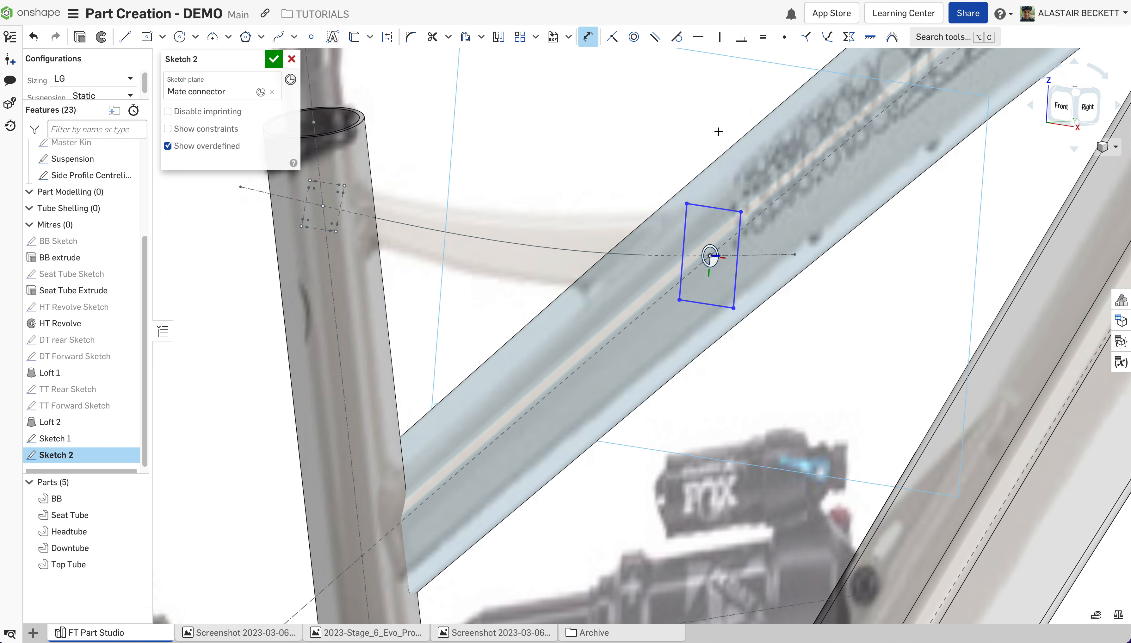
{"action": "left_click", "coordinate": [714, 180]}
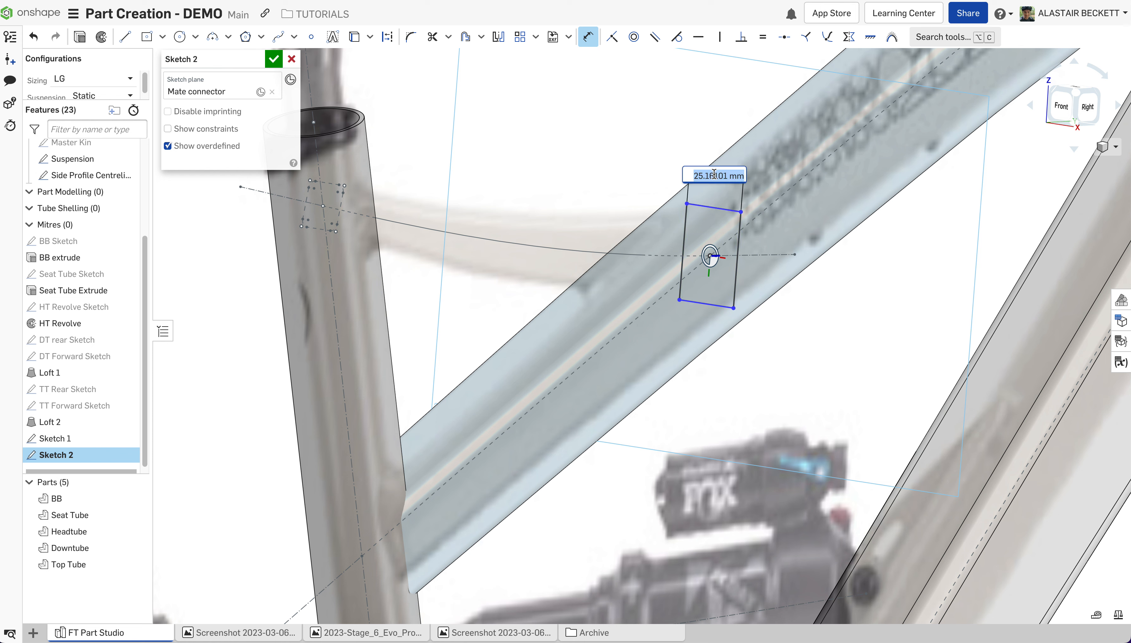
{"action": "type", "text": "30"}
{"action": "key", "text": "Return"}
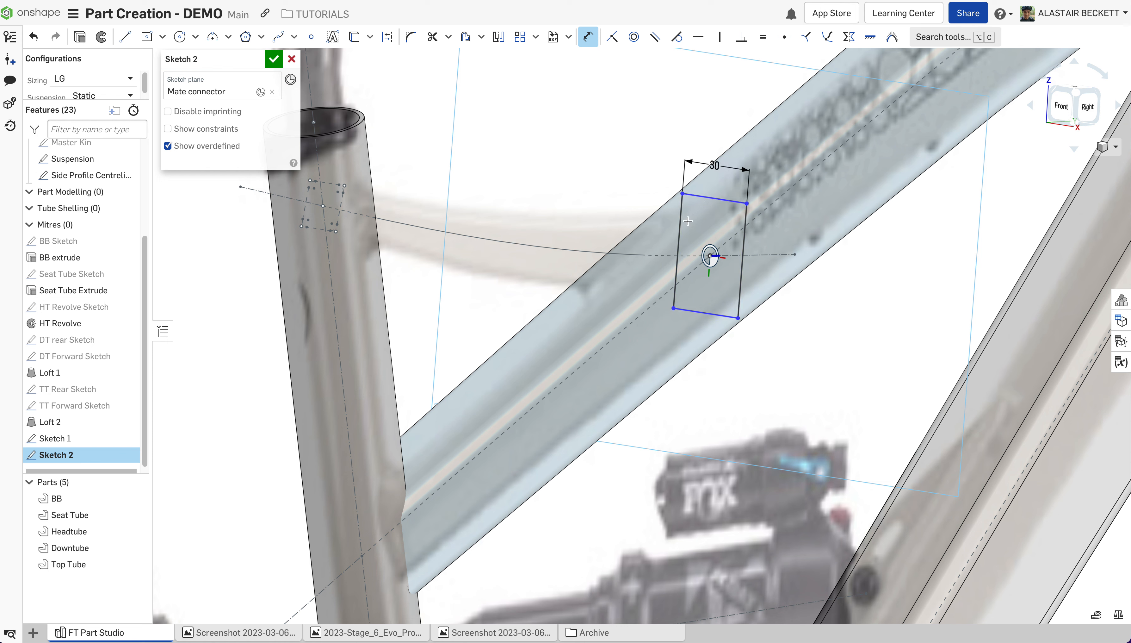
{"action": "left_click", "coordinate": [667, 218]}
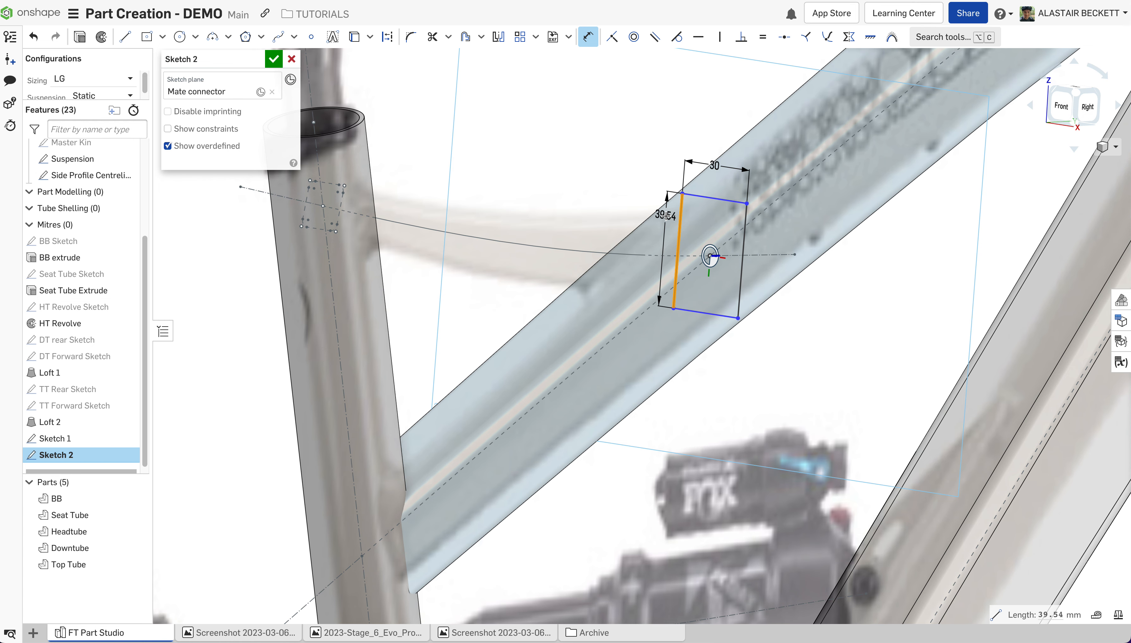
{"action": "left_click", "coordinate": [643, 166]}
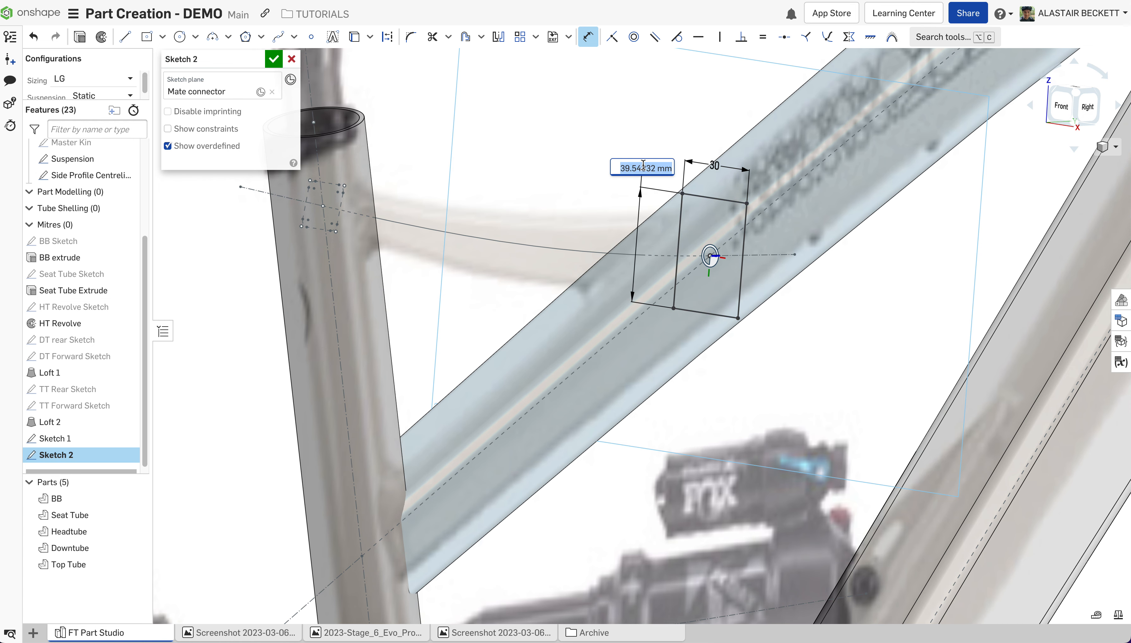
{"action": "type", "text": "30"}
{"action": "key", "text": "Return"}
Change both the width and height of the top tube rectangle to 26 mm.
{"action": "mouse_move", "coordinate": [657, 239]}
{"action": "right_mouse_down"}
{"action": "mouse_move", "coordinate": [619, 238]}
{"action": "mouse_move", "coordinate": [736, 212]}
{"action": "right_mouse_up"}
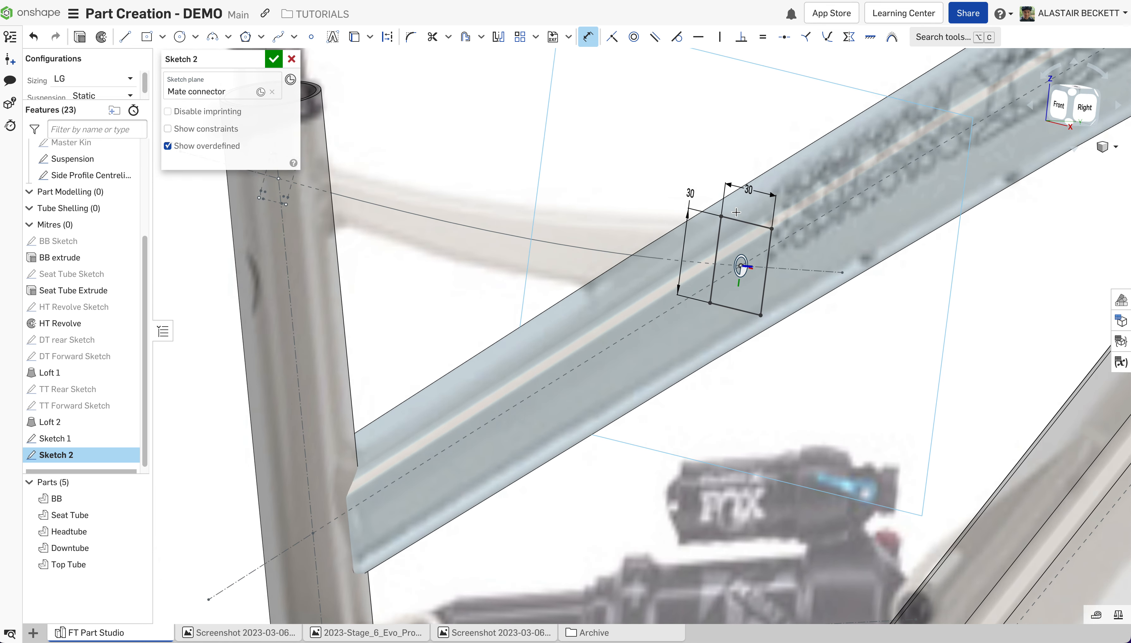
{"action": "double_click", "coordinate": [749, 189]}
{"action": "type", "text": "26"}
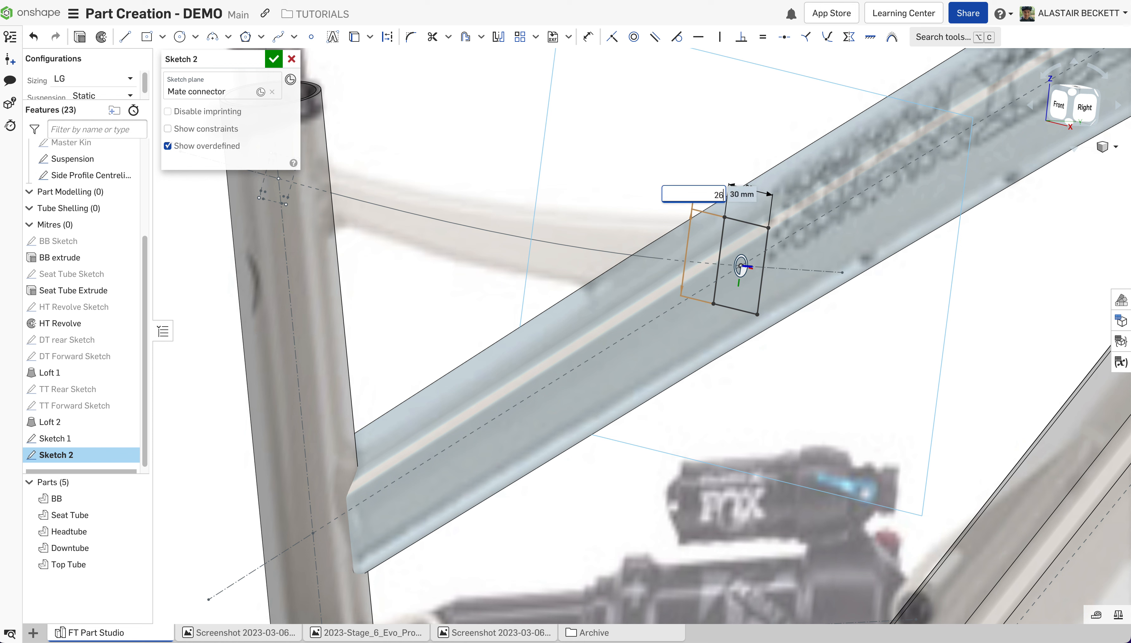
{"action": "key", "text": "Return"}
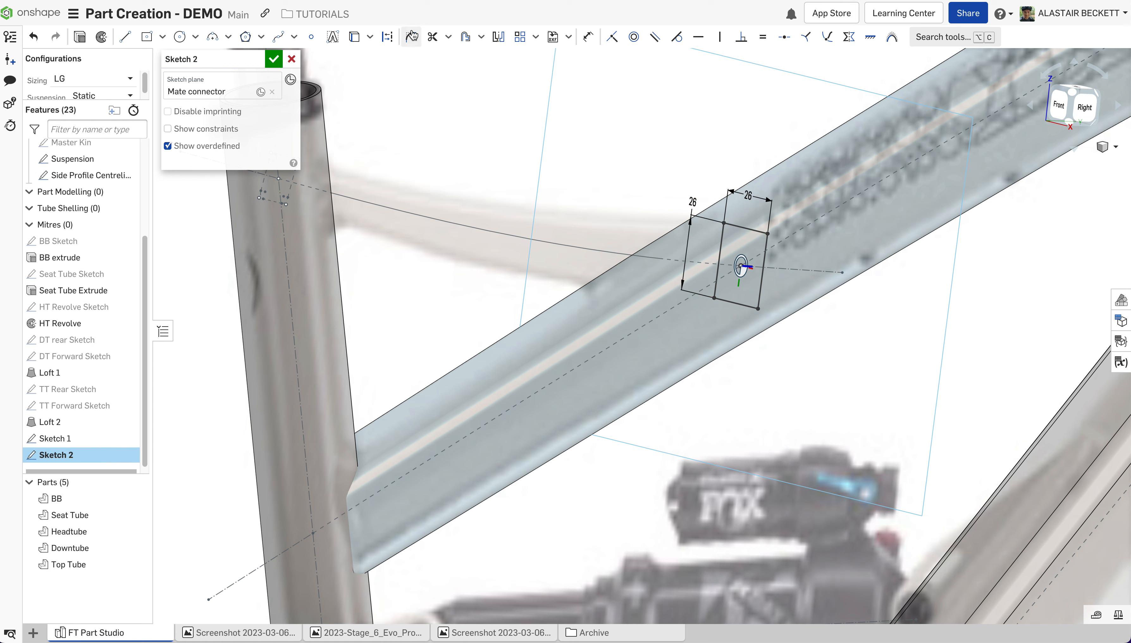
Fillet all four corners of the 26 mm rectangle with a 5 mm radius and finish the sketch.
{"action": "left_click", "coordinate": [723, 223]}
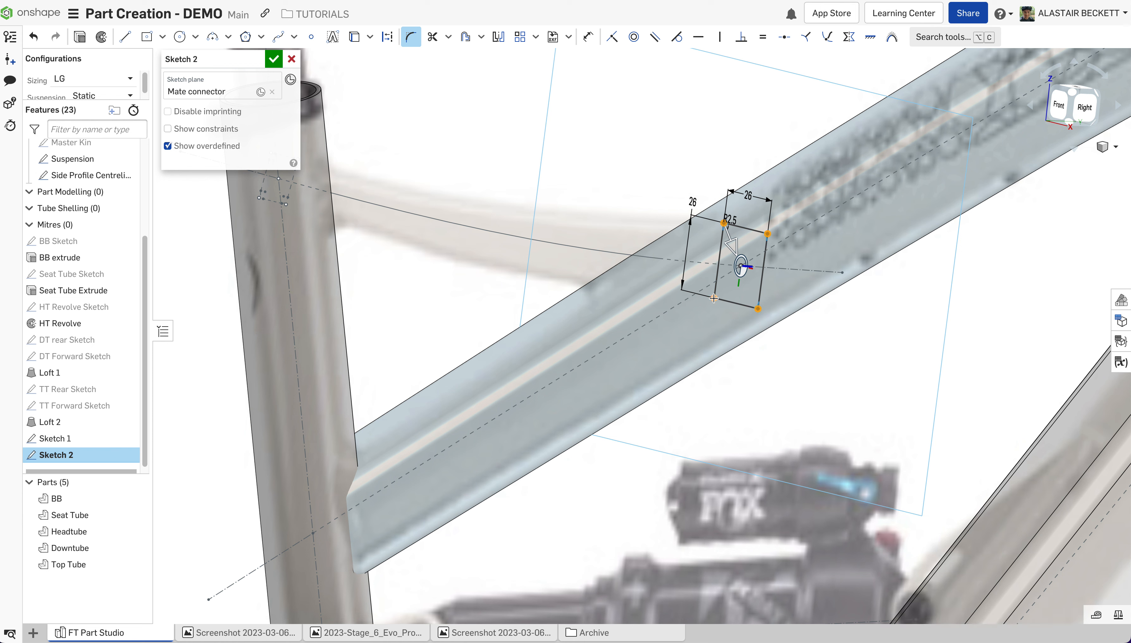
{"action": "left_click", "coordinate": [725, 224]}
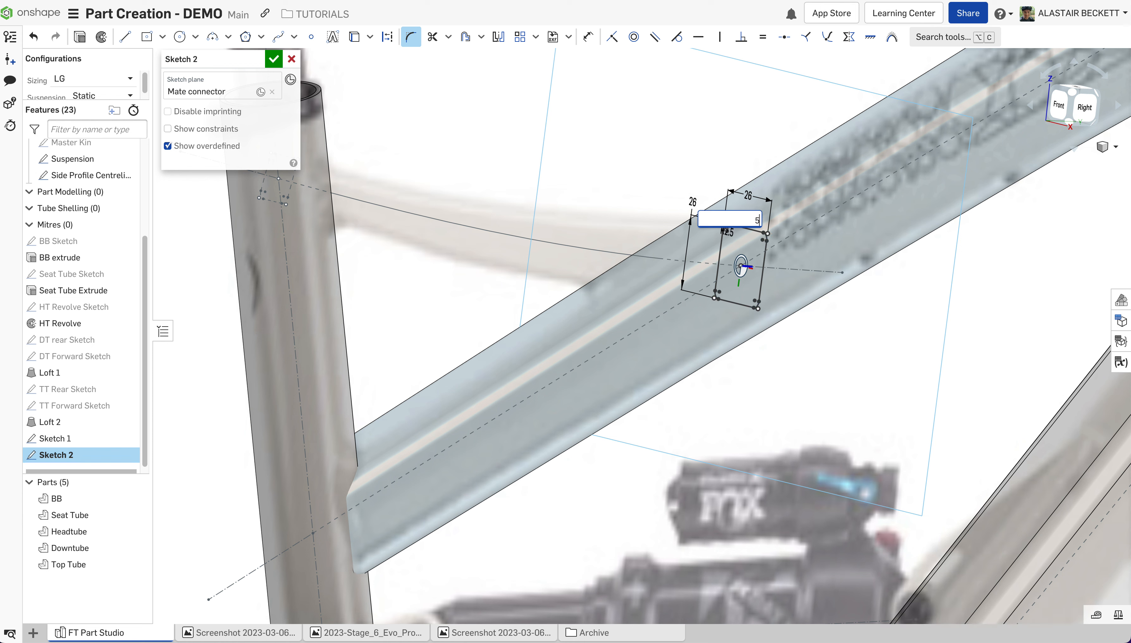
{"action": "key", "text": "Return"}
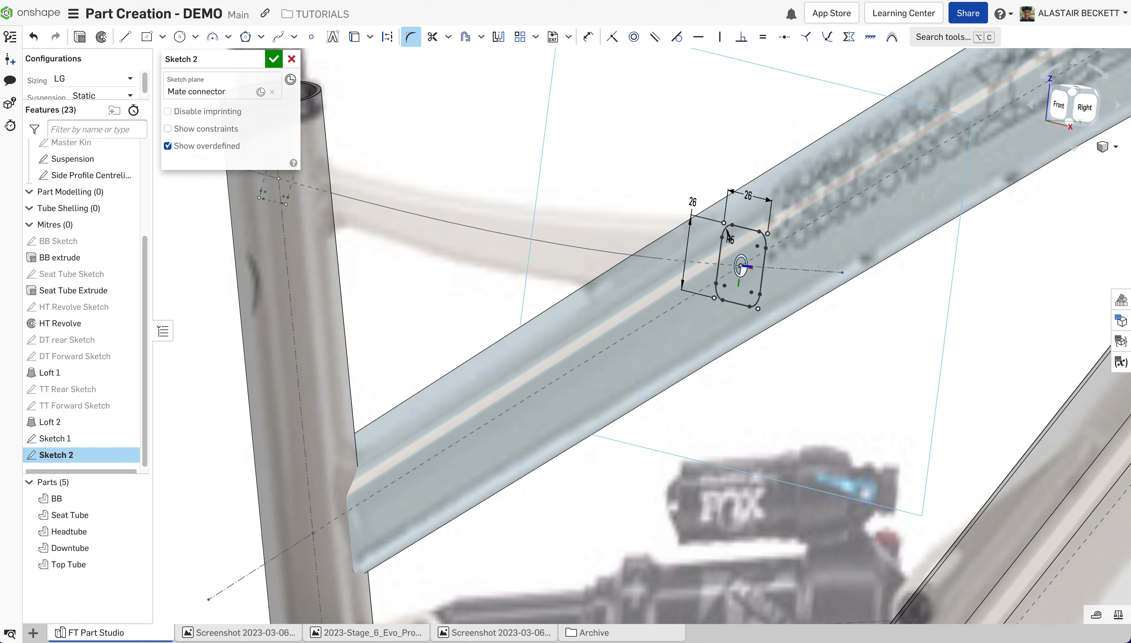
{"action": "left_click", "coordinate": [273, 59]}
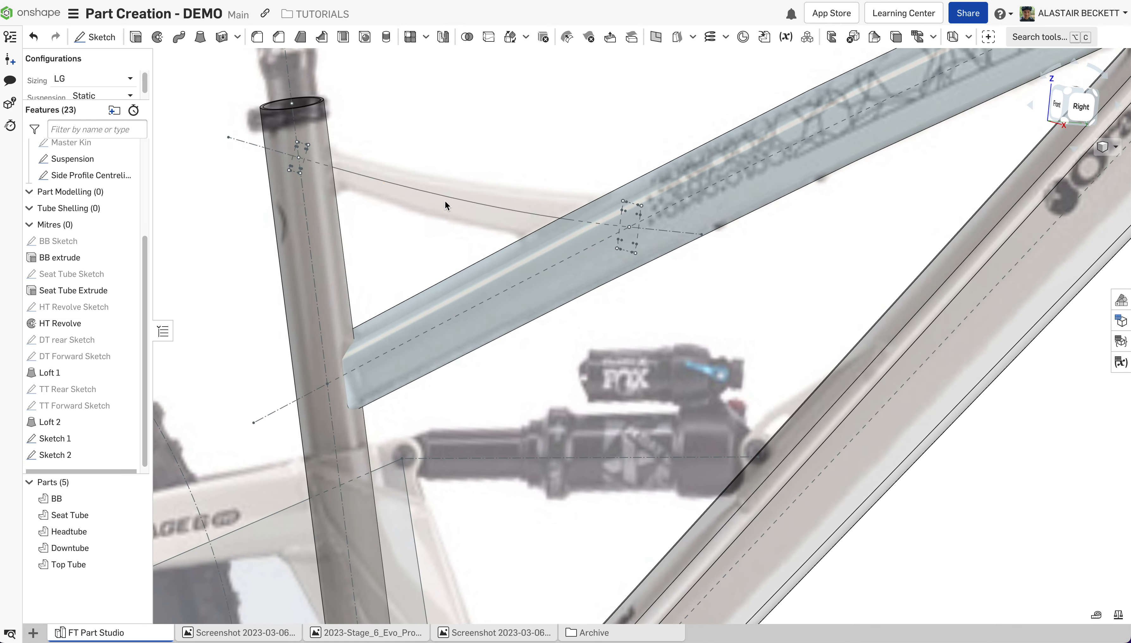
Start a sketch on the Right plane and view it square-on around the brace.
{"action": "mouse_move", "coordinate": [631, 219]}
{"action": "right_mouse_down"}
{"action": "mouse_move", "coordinate": [595, 199]}
{"action": "mouse_move", "coordinate": [602, 210]}
{"action": "mouse_move", "coordinate": [637, 204]}
{"action": "right_mouse_up"}
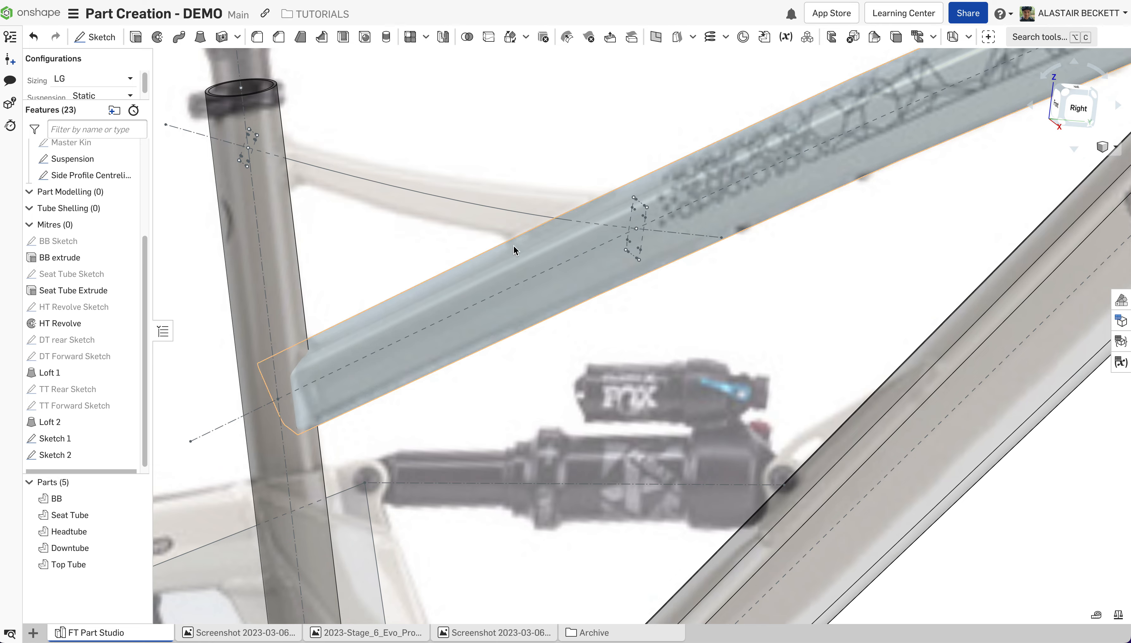
{"action": "scroll", "coordinate": [537, 206], "scroll_direction": "down", "scroll_amount": 2}
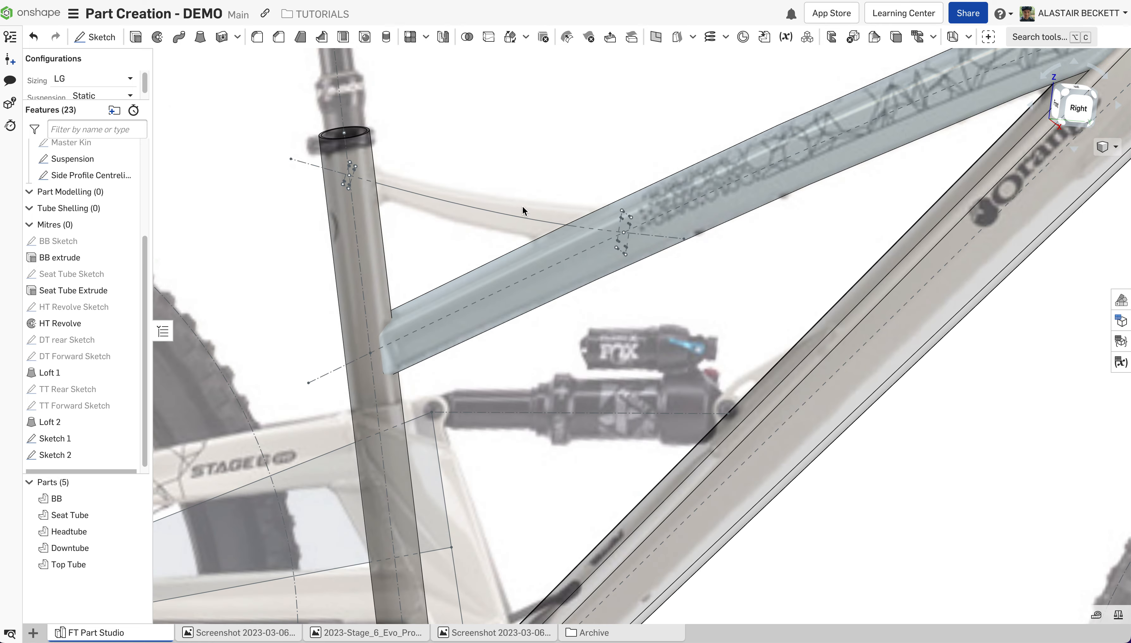
{"action": "scroll", "coordinate": [523, 210], "scroll_direction": "down", "scroll_amount": 4}
{"action": "scroll", "coordinate": [480, 205], "scroll_direction": "up", "scroll_amount": 4}
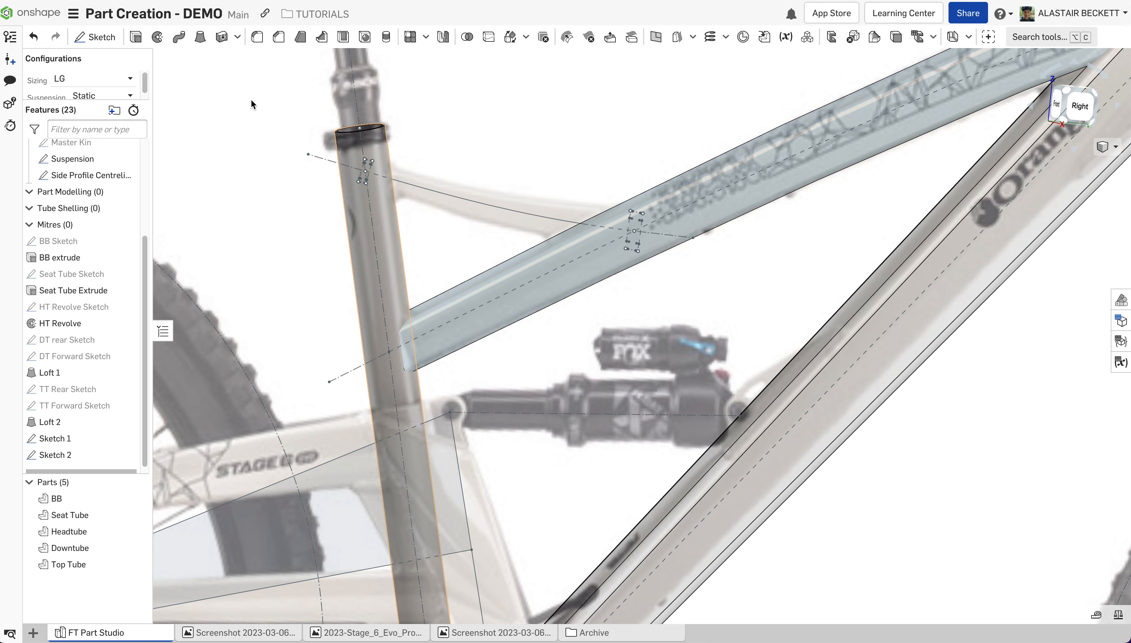
{"action": "left_click", "coordinate": [95, 37]}
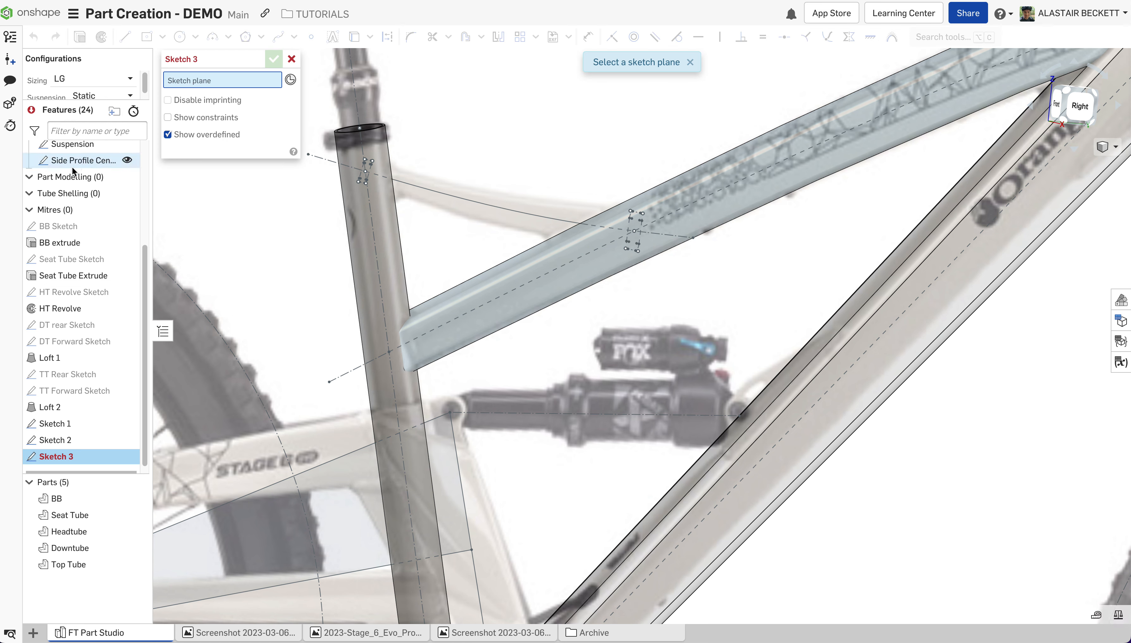
{"action": "scroll", "coordinate": [71, 180], "scroll_direction": "up", "scroll_amount": 5}
{"action": "left_click", "coordinate": [1083, 110]}
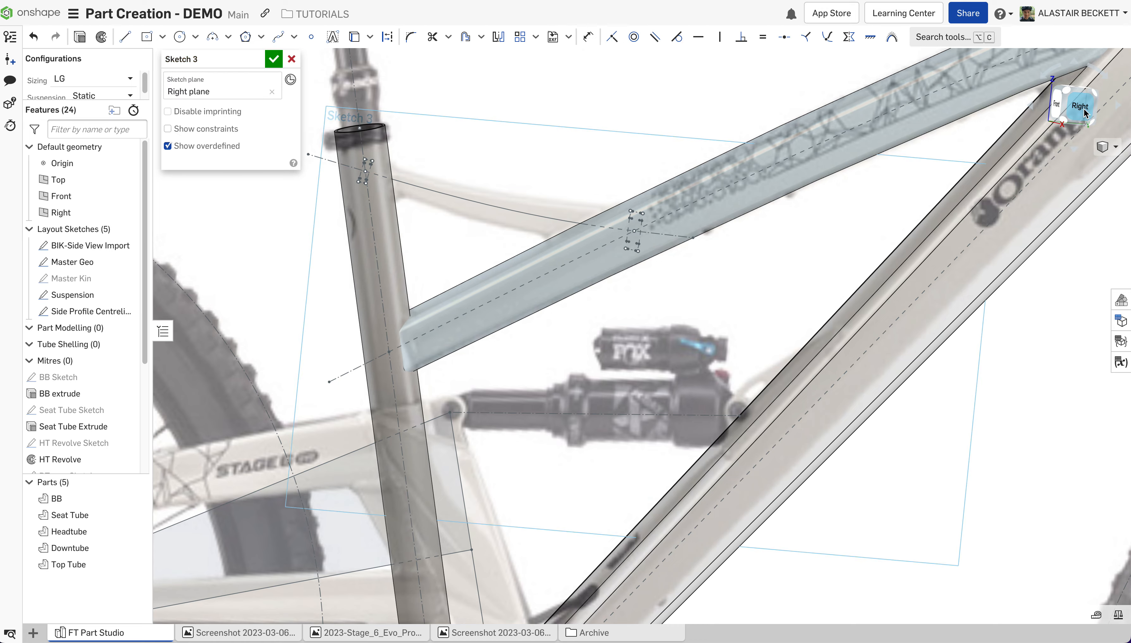
{"action": "left_click", "coordinate": [1079, 115]}
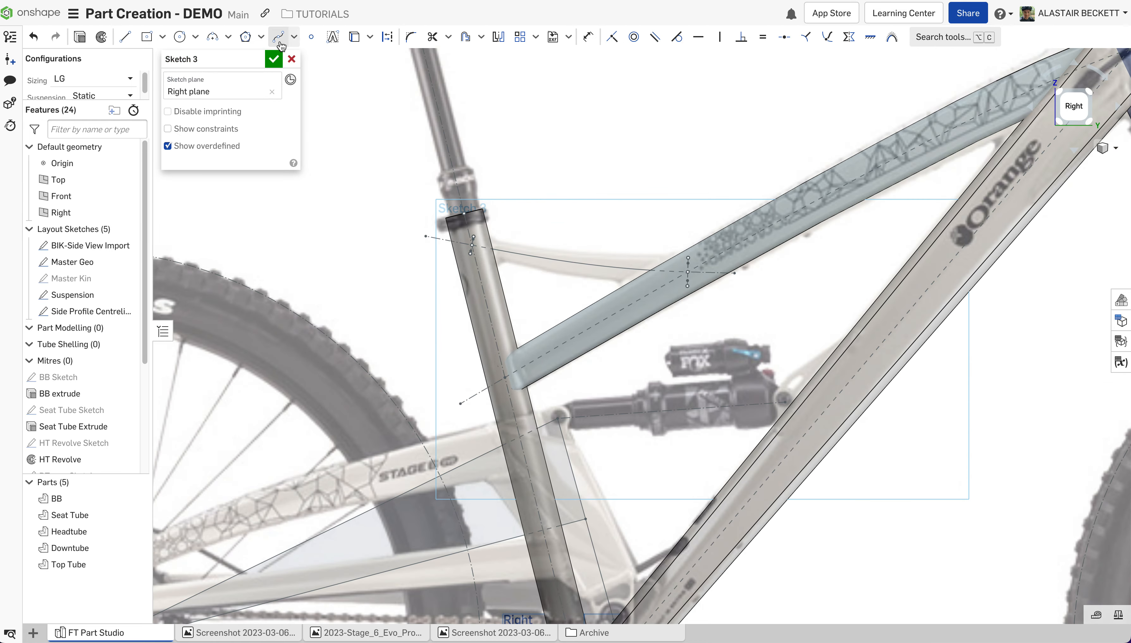
Draw a two-point spline above the brace centreline, from the seat tube profile to the top tube profile.
{"action": "scroll", "coordinate": [493, 245], "scroll_direction": "up", "scroll_amount": 5}
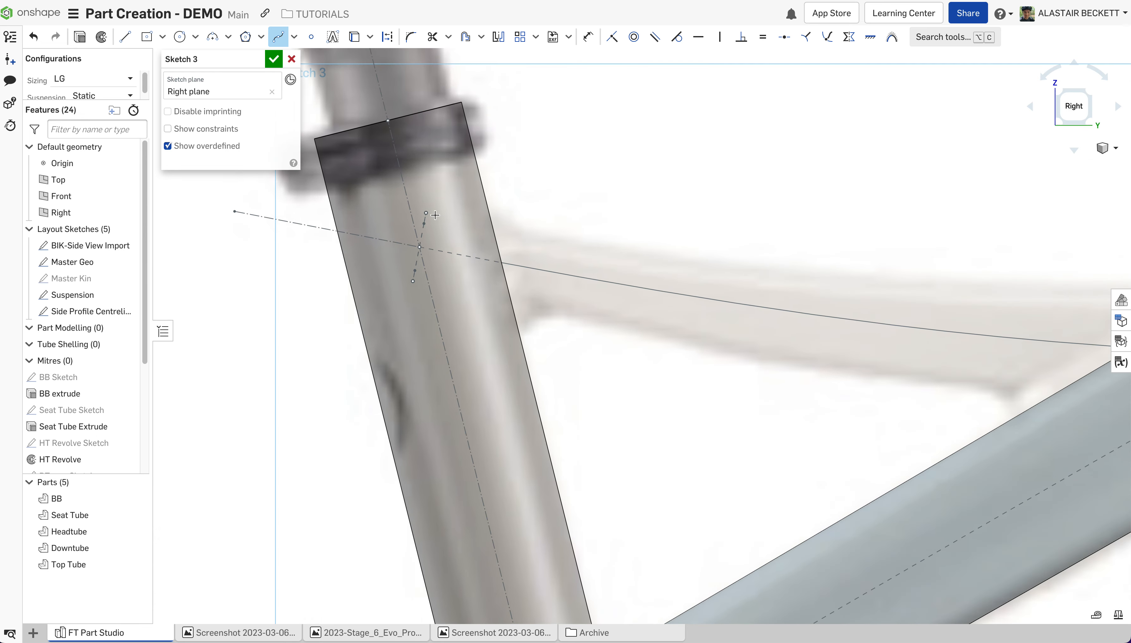
{"action": "right_click_drag", "start_coordinate": [426, 211], "coordinate": [407, 199]}
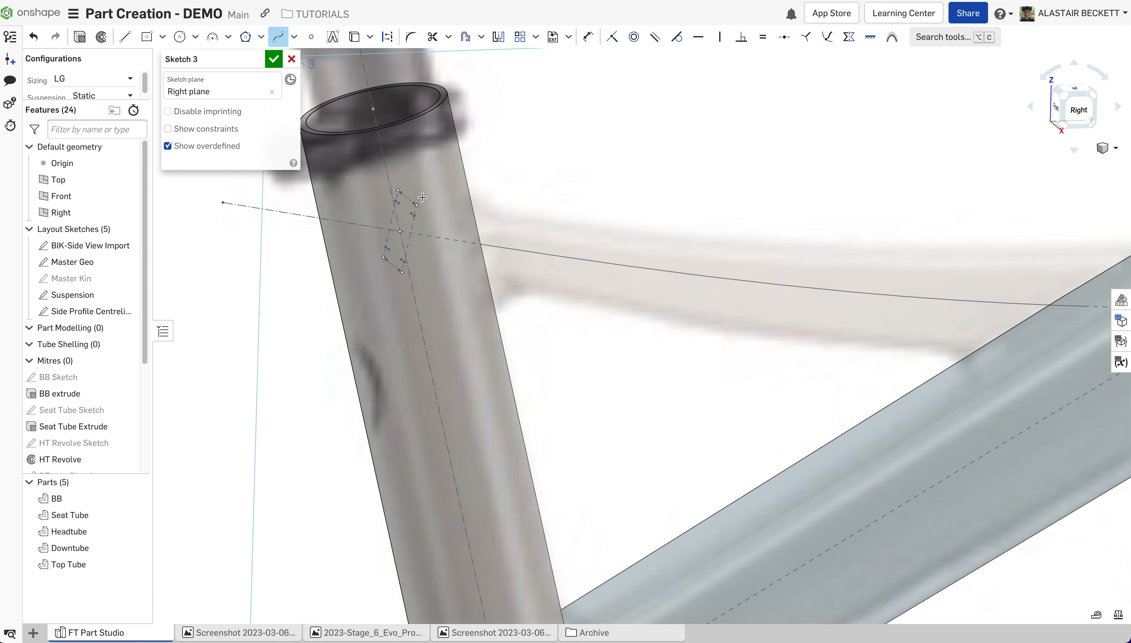
{"action": "scroll", "coordinate": [423, 198], "scroll_direction": "up", "scroll_amount": 1}
{"action": "scroll", "coordinate": [413, 187], "scroll_direction": "down", "scroll_amount": 2}
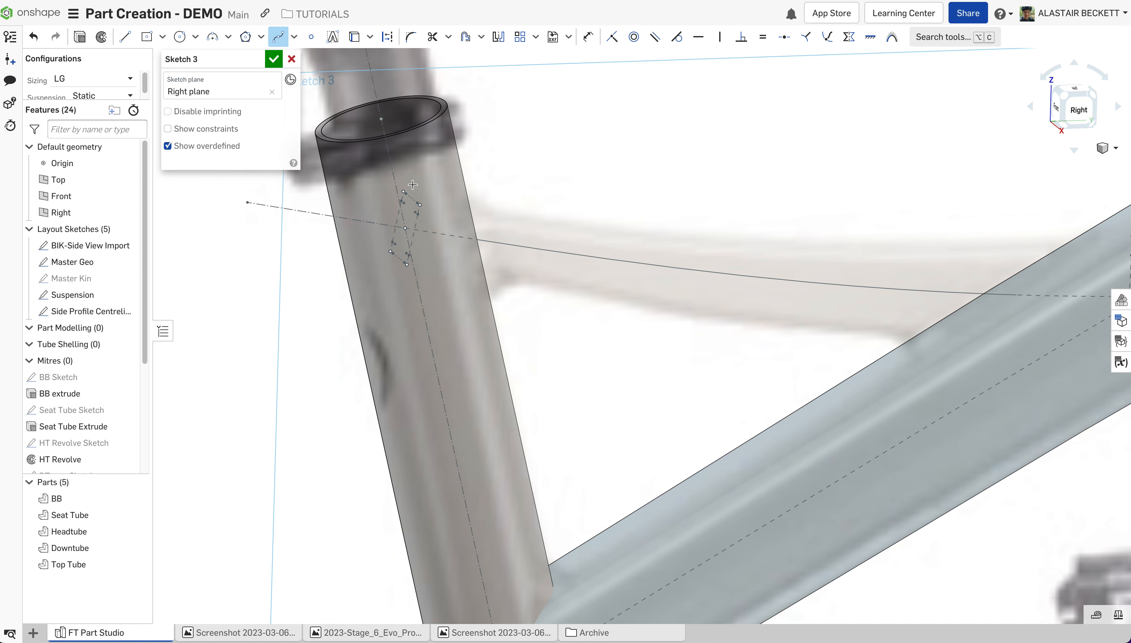
{"action": "scroll", "coordinate": [677, 239], "scroll_direction": "down", "scroll_amount": 2}
{"action": "left_click", "coordinate": [914, 213]}
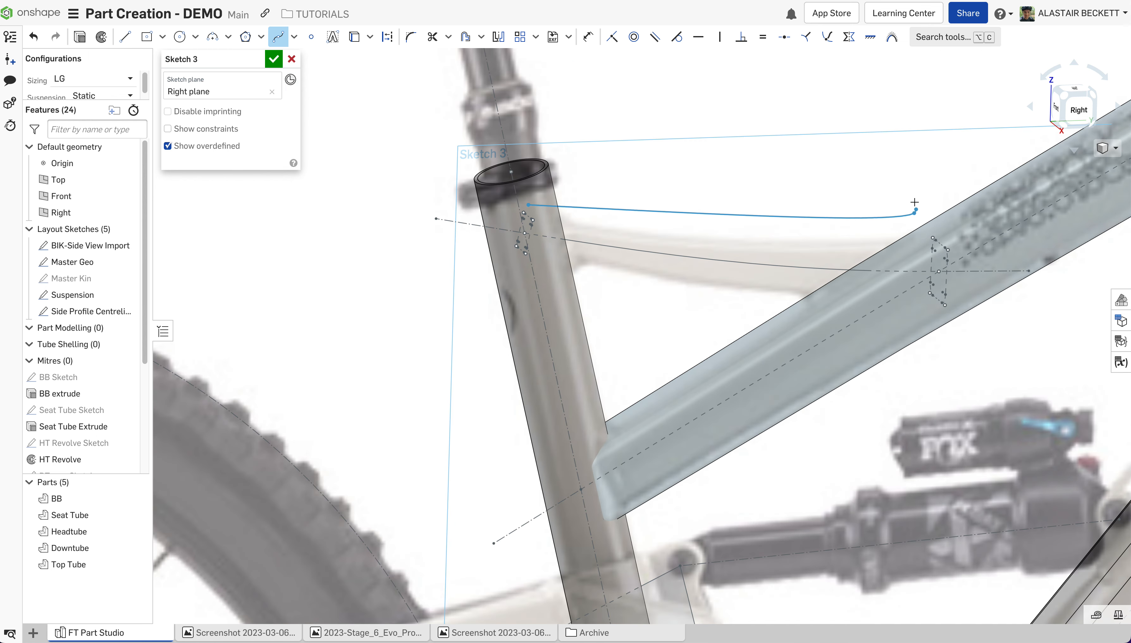
{"action": "key", "text": "Escape"}
{"action": "key", "text": "Escape"}
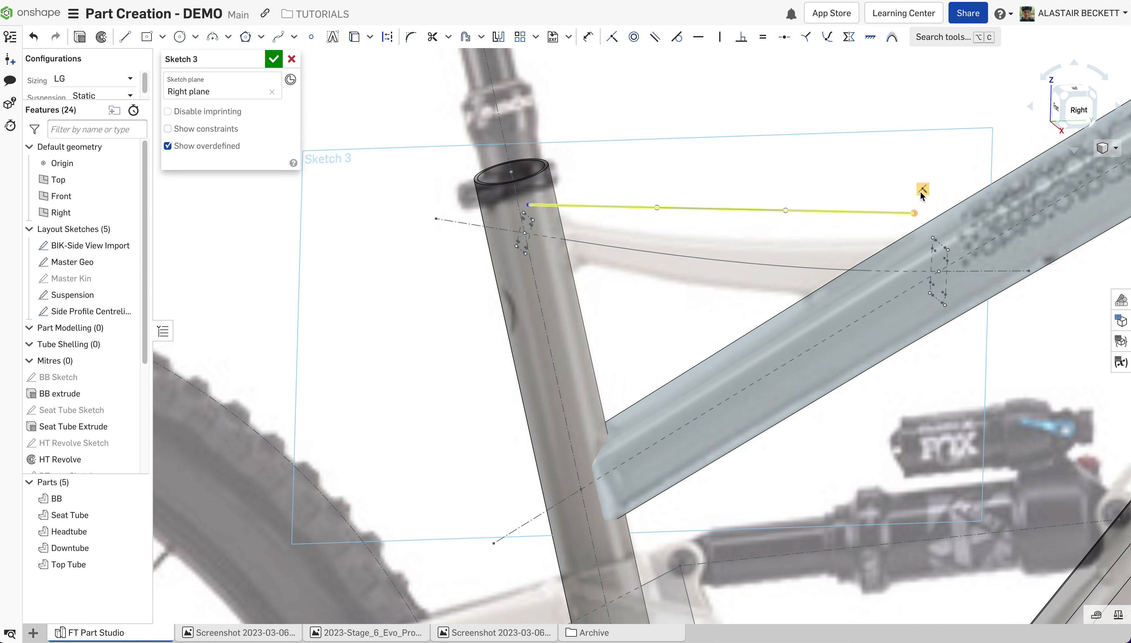
Make the upper spline's seat tube end coincident with the midpoint of the seat tube profile's top edge.
{"action": "scroll", "coordinate": [552, 214], "scroll_direction": "up", "scroll_amount": 5}
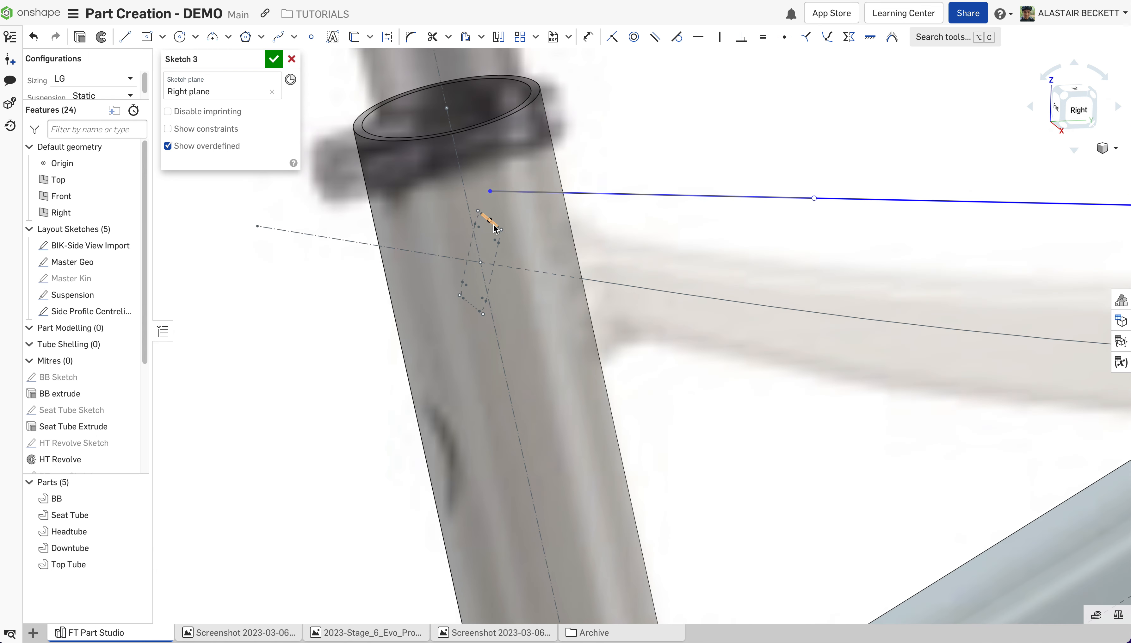
{"action": "scroll", "coordinate": [494, 228], "scroll_direction": "up", "scroll_amount": 3}
{"action": "left_click", "coordinate": [488, 218]}
{"action": "left_click", "coordinate": [489, 172]}
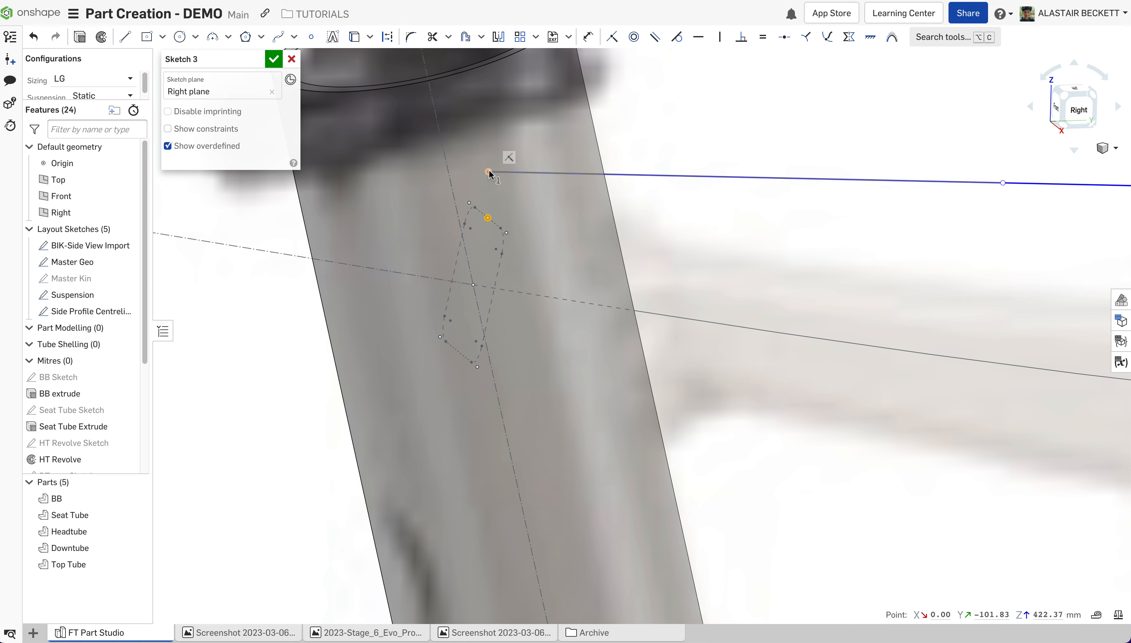
{"action": "left_click", "coordinate": [613, 38]}
Make the upper spline's other end coincident with the midpoint of the top tube profile's top edge.
{"action": "scroll", "coordinate": [505, 216], "scroll_direction": "down", "scroll_amount": 8}
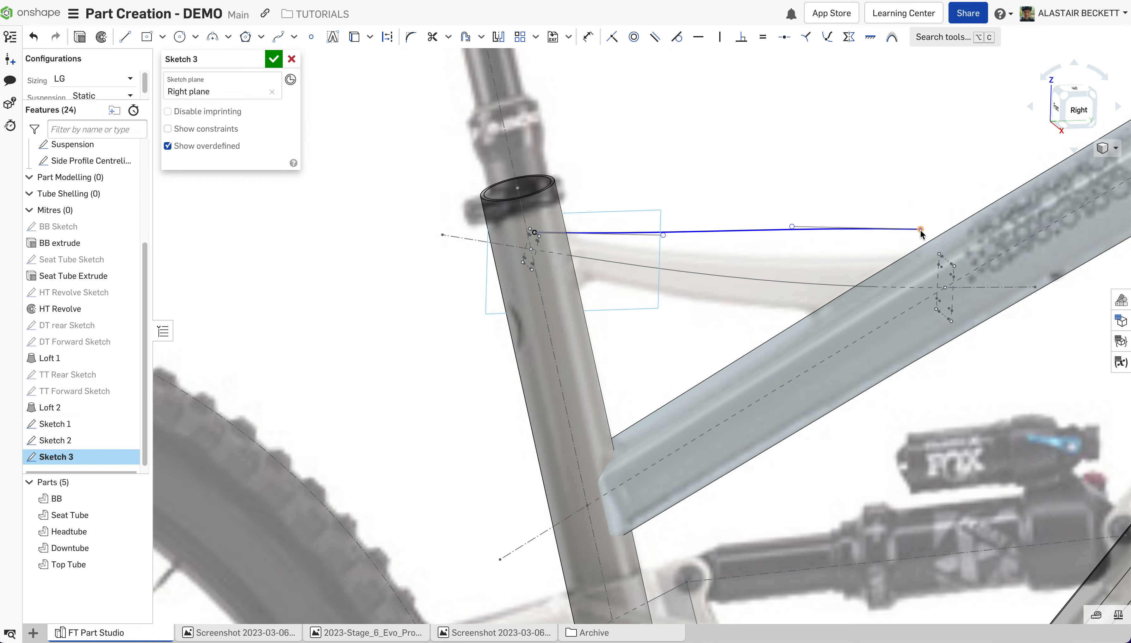
{"action": "left_click", "coordinate": [921, 230]}
{"action": "scroll", "coordinate": [947, 263], "scroll_direction": "up", "scroll_amount": 5}
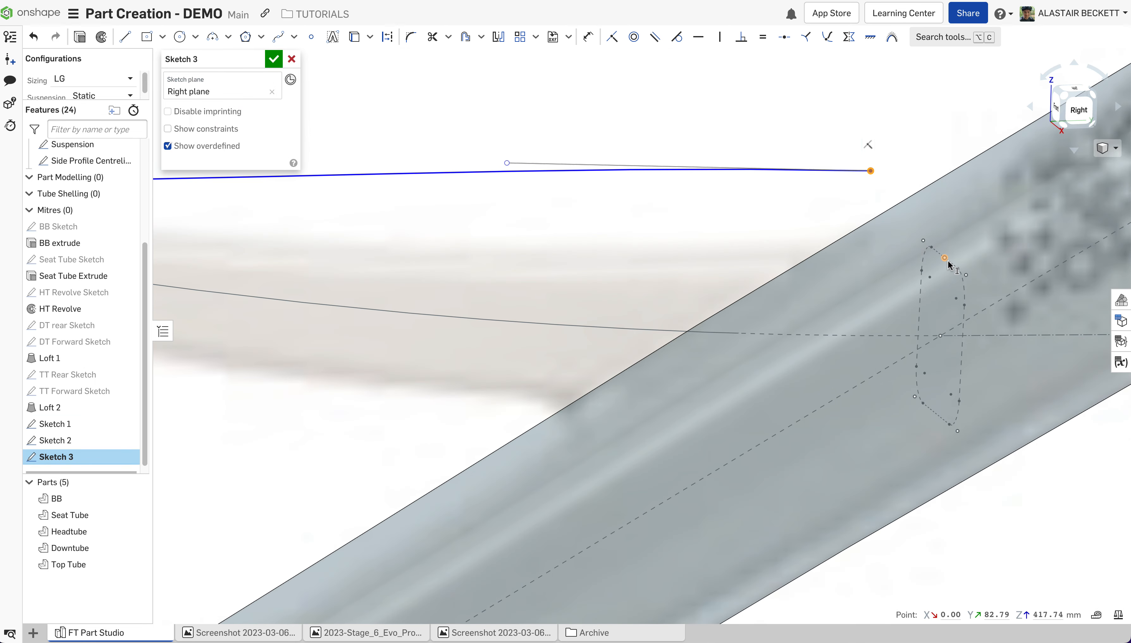
{"action": "left_click", "coordinate": [945, 258]}
{"action": "left_click", "coordinate": [618, 38]}
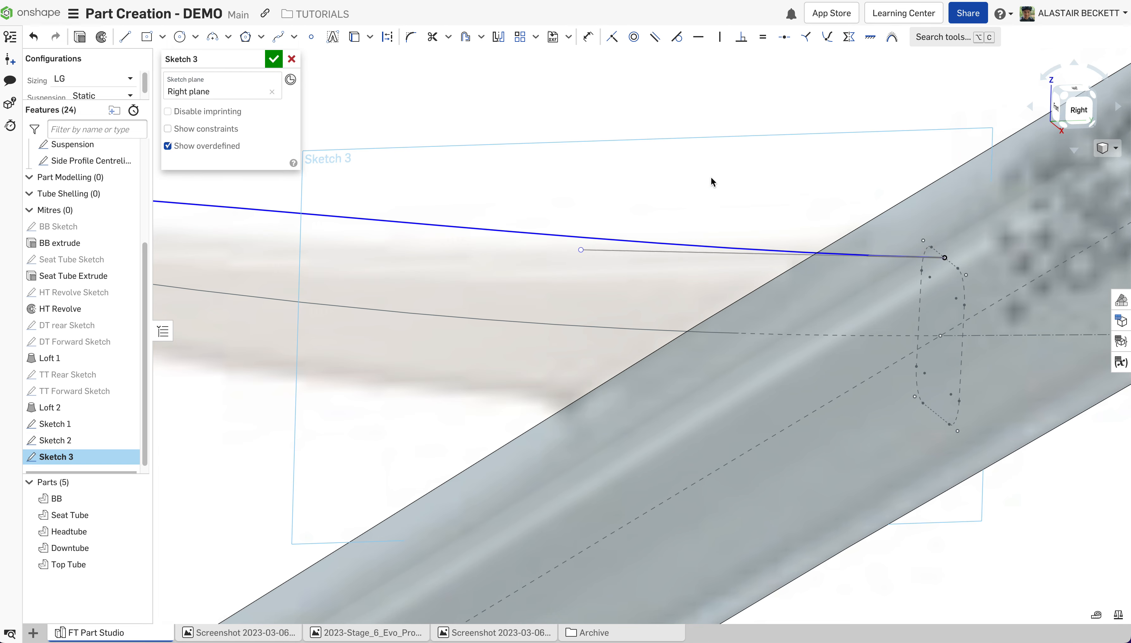
Adjust both handles of the upper spline so it follows the upper edge of the brace in the reference image.
{"action": "scroll", "coordinate": [744, 199], "scroll_direction": "down", "scroll_amount": 5}
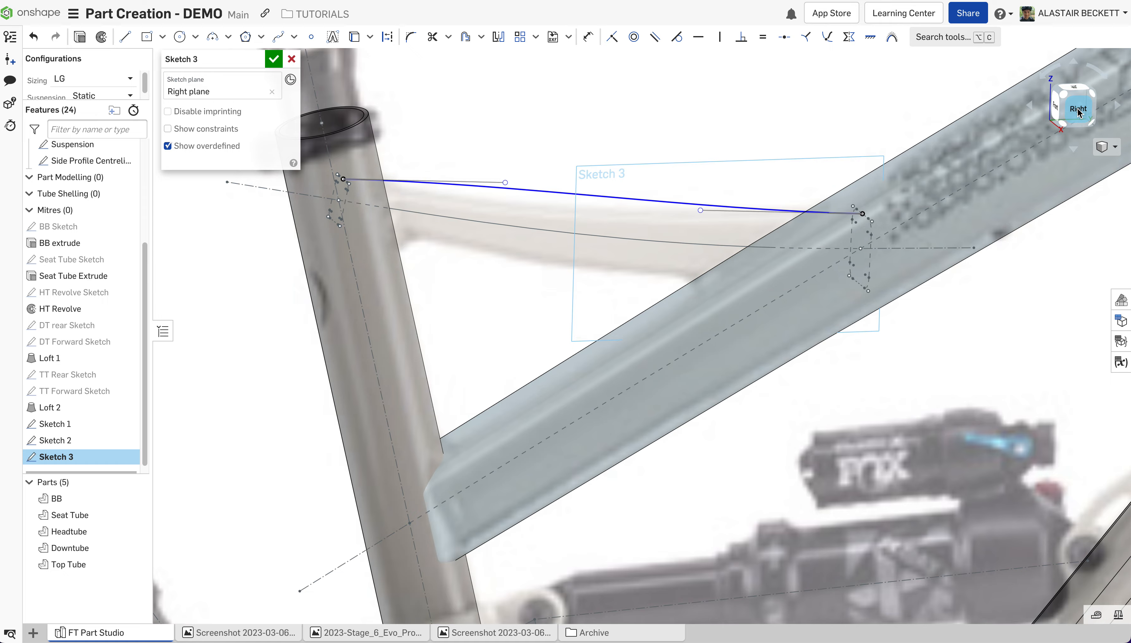
{"action": "left_click", "coordinate": [1079, 112]}
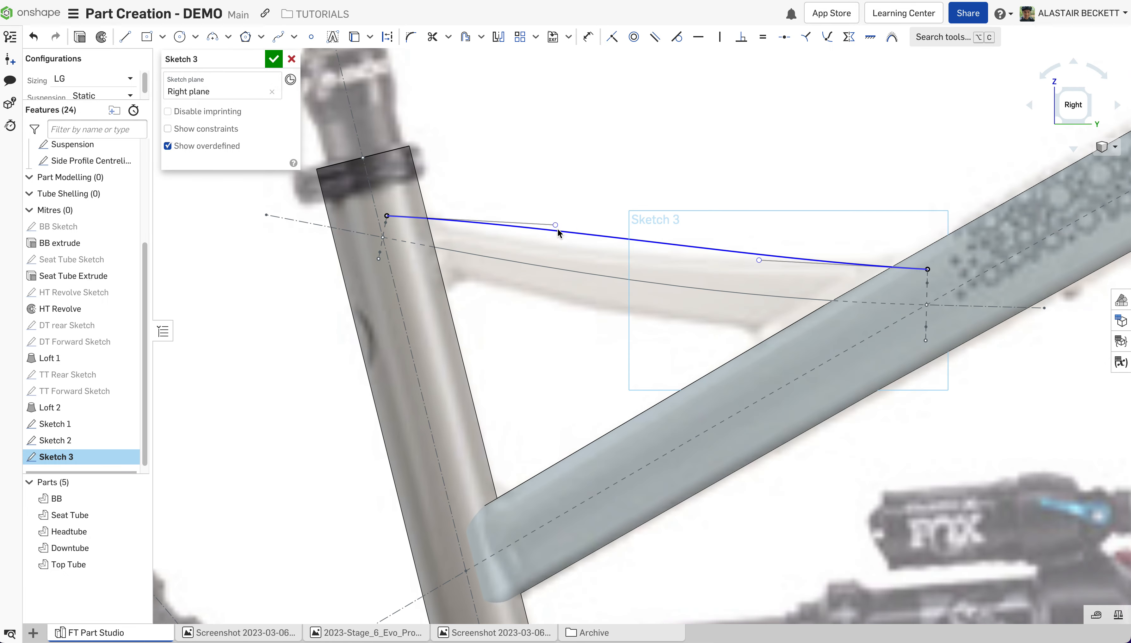
{"action": "left_click_drag", "start_coordinate": [558, 231], "coordinate": [547, 252]}
{"action": "left_click_drag", "start_coordinate": [760, 260], "coordinate": [737, 264]}
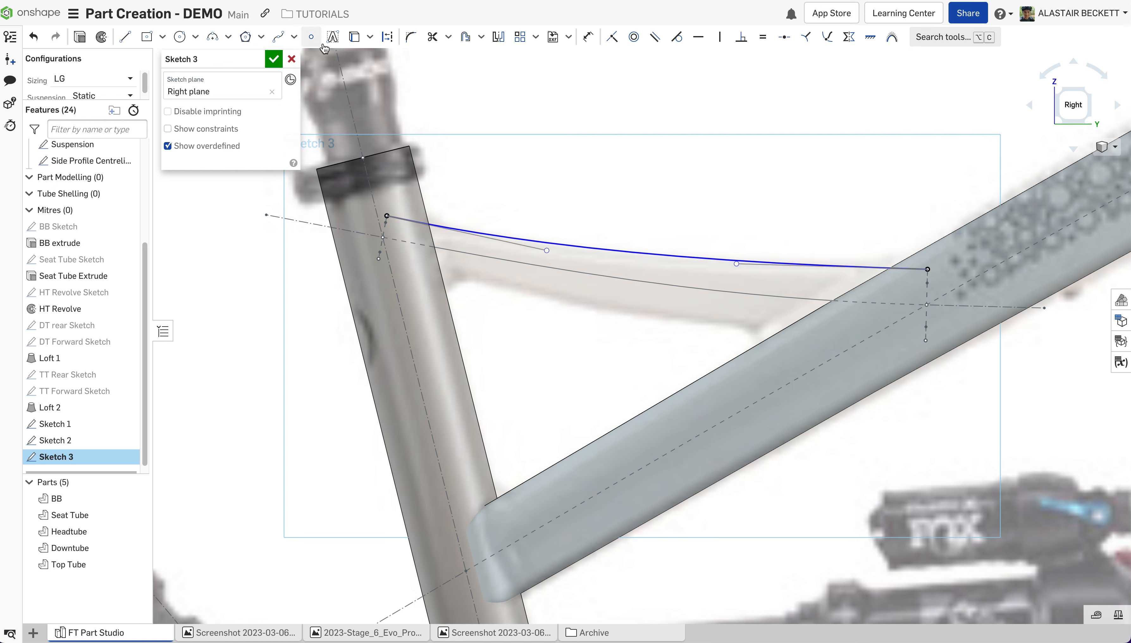
Draw a second two-point spline below the brace centreline, from the seat tube profile to the top tube profile.
{"action": "left_click", "coordinate": [278, 37]}
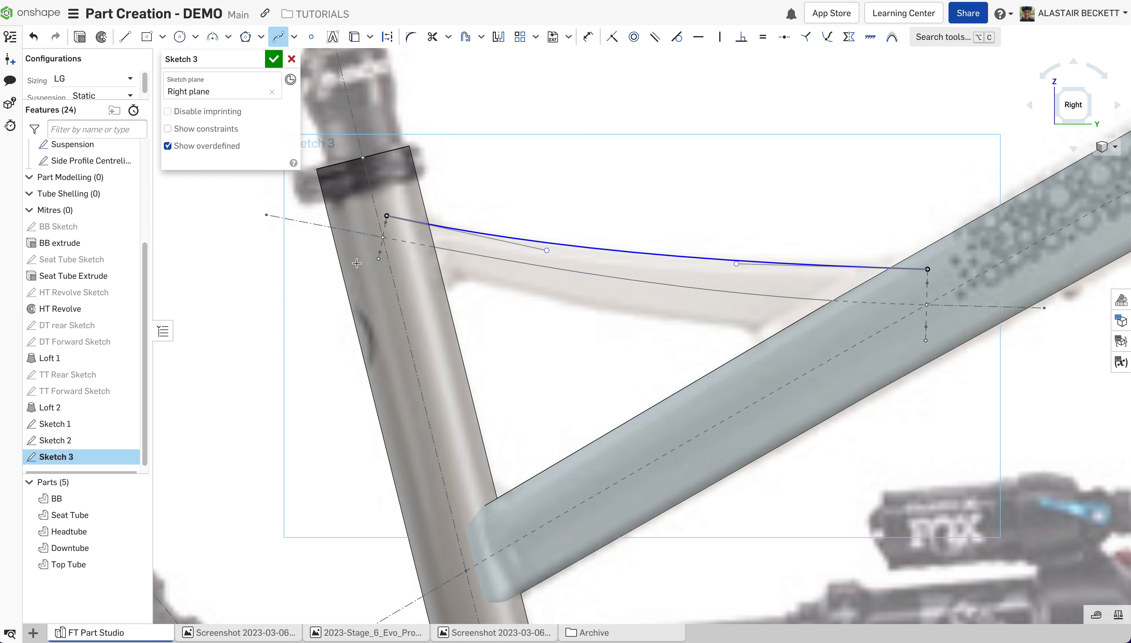
{"action": "left_click", "coordinate": [374, 270]}
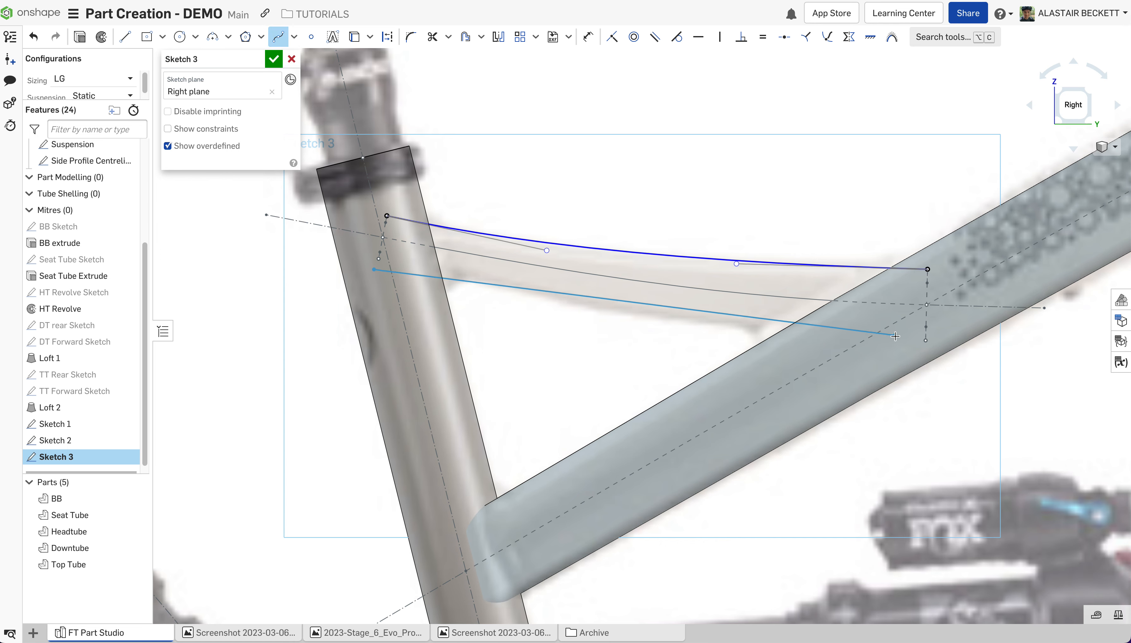
{"action": "left_click", "coordinate": [929, 356]}
{"action": "key", "text": "Escape"}
Make the lower spline's seat tube end coincident with the midpoint of the seat tube profile's bottom edge.
{"action": "right_click_drag", "start_coordinate": [282, 269], "coordinate": [338, 274]}
{"action": "scroll", "coordinate": [347, 271], "scroll_direction": "up", "scroll_amount": 3}
{"action": "key", "text": "Escape"}
{"action": "left_click", "coordinate": [350, 263]}
{"action": "left_click", "coordinate": [356, 246]}
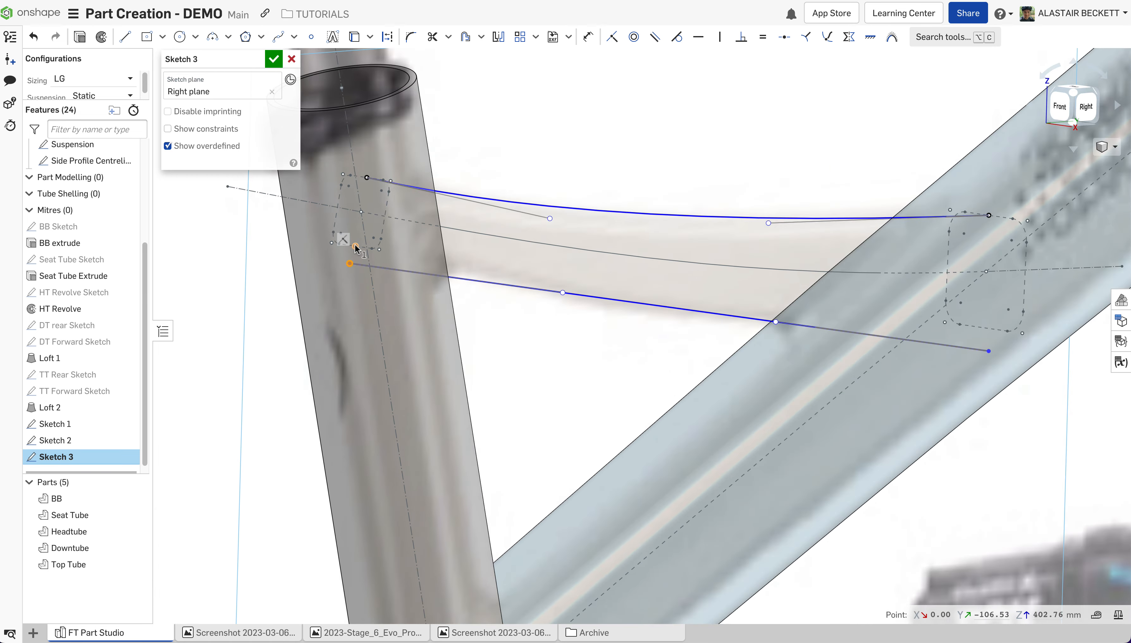
{"action": "left_click", "coordinate": [612, 37]}
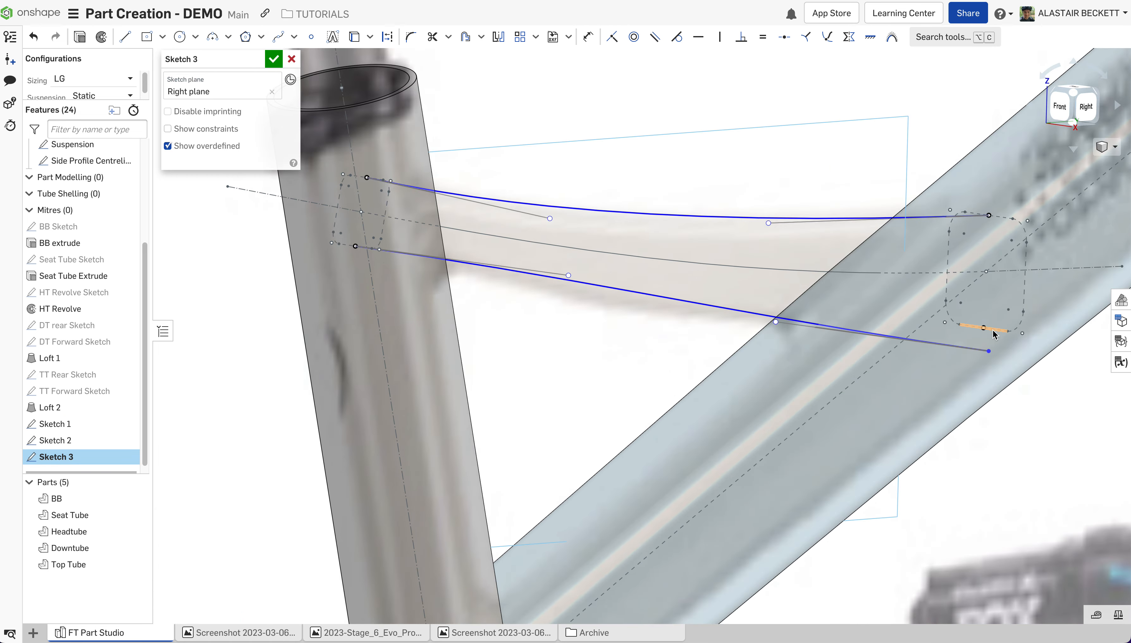
Make the lower spline's other end coincident with the midpoint of the top tube profile's bottom edge.
{"action": "left_click", "coordinate": [990, 351]}
{"action": "left_click", "coordinate": [984, 328]}
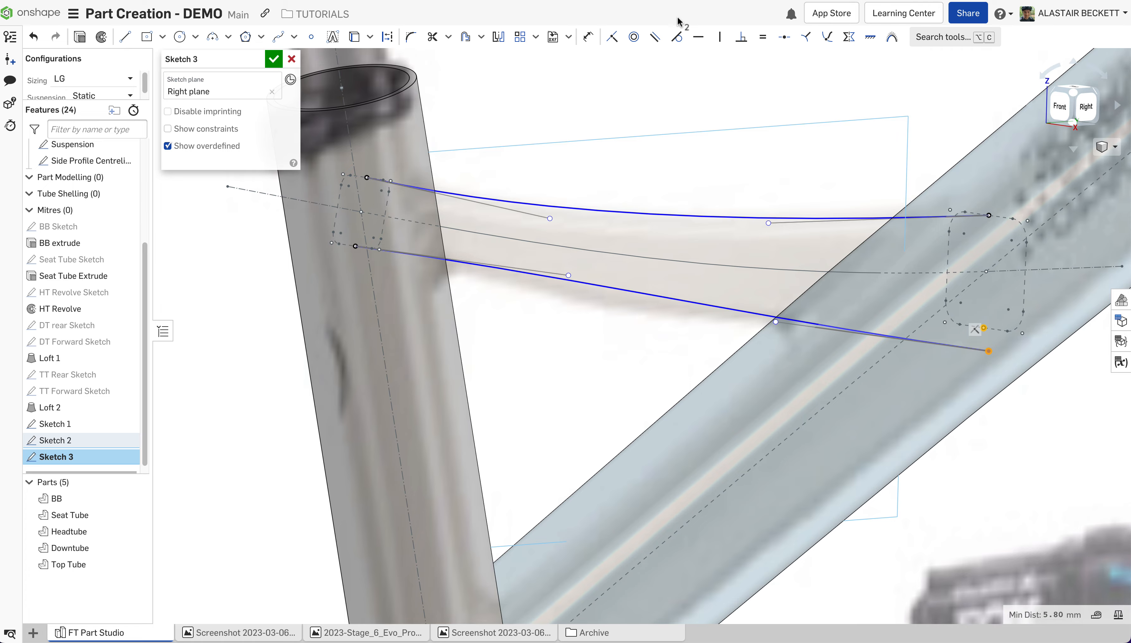
{"action": "left_click", "coordinate": [612, 37]}
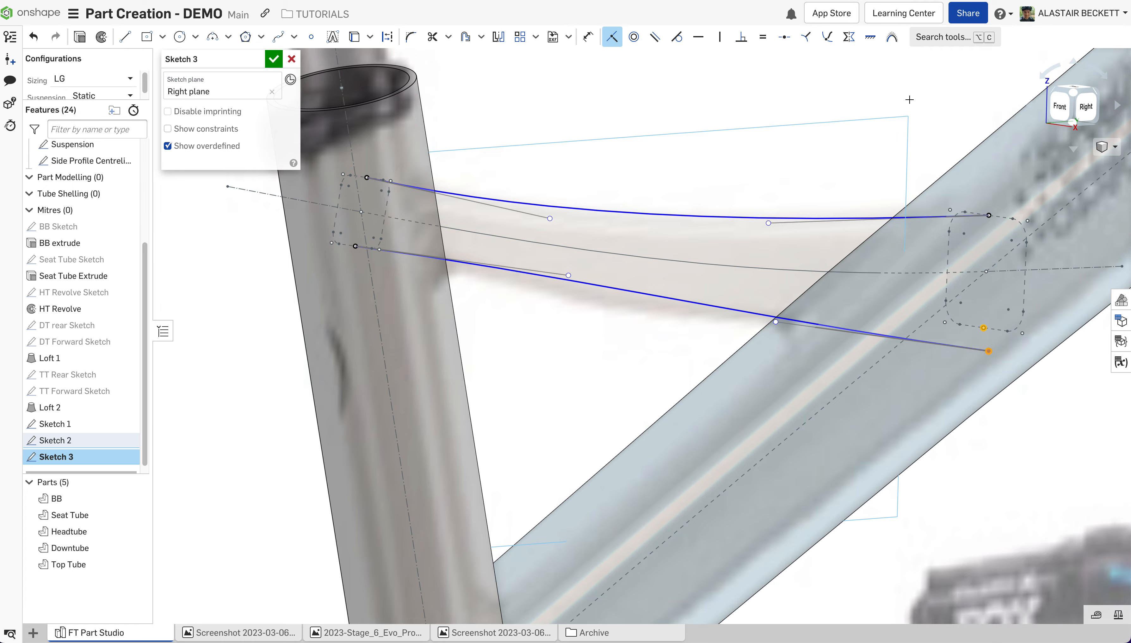
Adjust the lower spline's handles to follow the brace's lower edge in the reference image and finish the sketch.
{"action": "left_click", "coordinate": [1087, 106]}
{"action": "scroll", "coordinate": [549, 271], "scroll_direction": "up", "scroll_amount": 5}
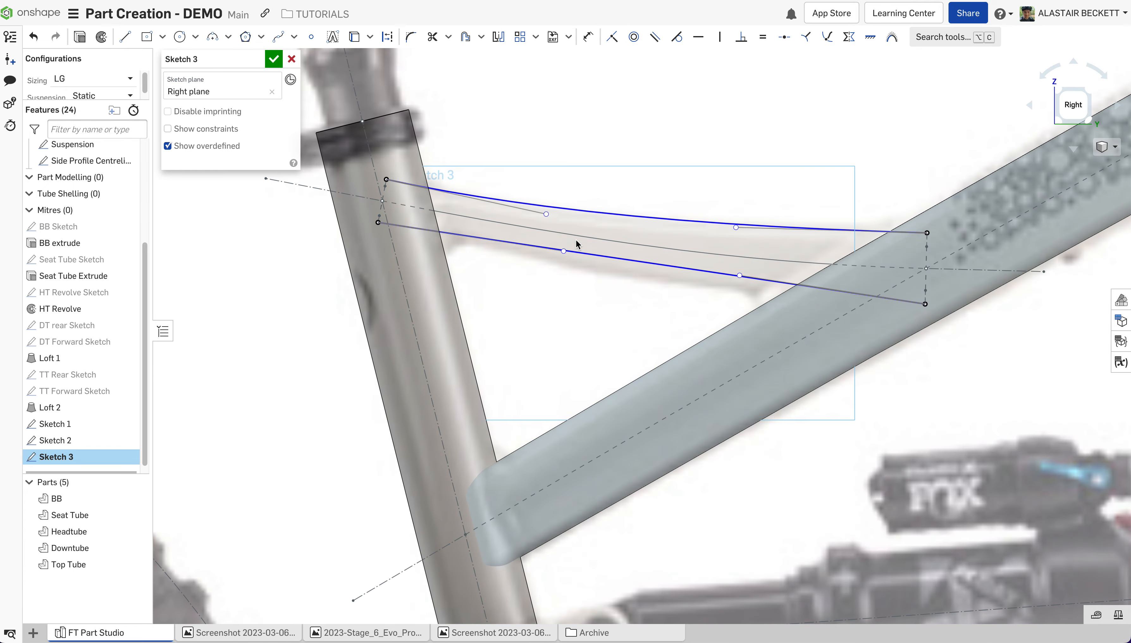
{"action": "left_click_drag", "start_coordinate": [564, 251], "coordinate": [541, 250]}
{"action": "left_click_drag", "start_coordinate": [539, 254], "coordinate": [540, 253]}
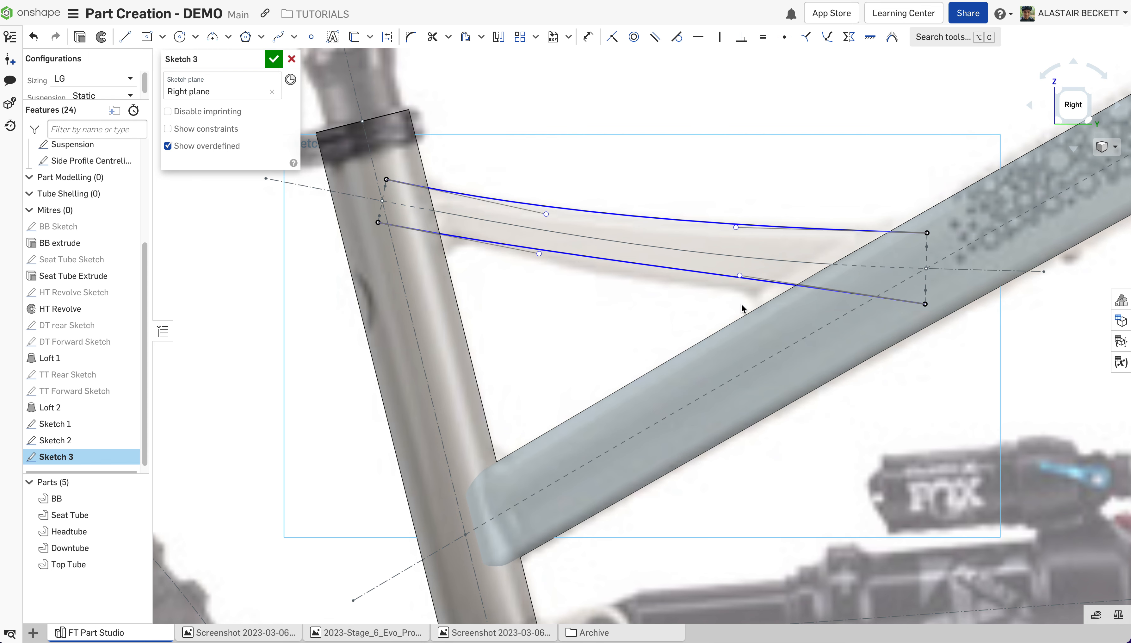
{"action": "left_click_drag", "start_coordinate": [741, 277], "coordinate": [736, 288]}
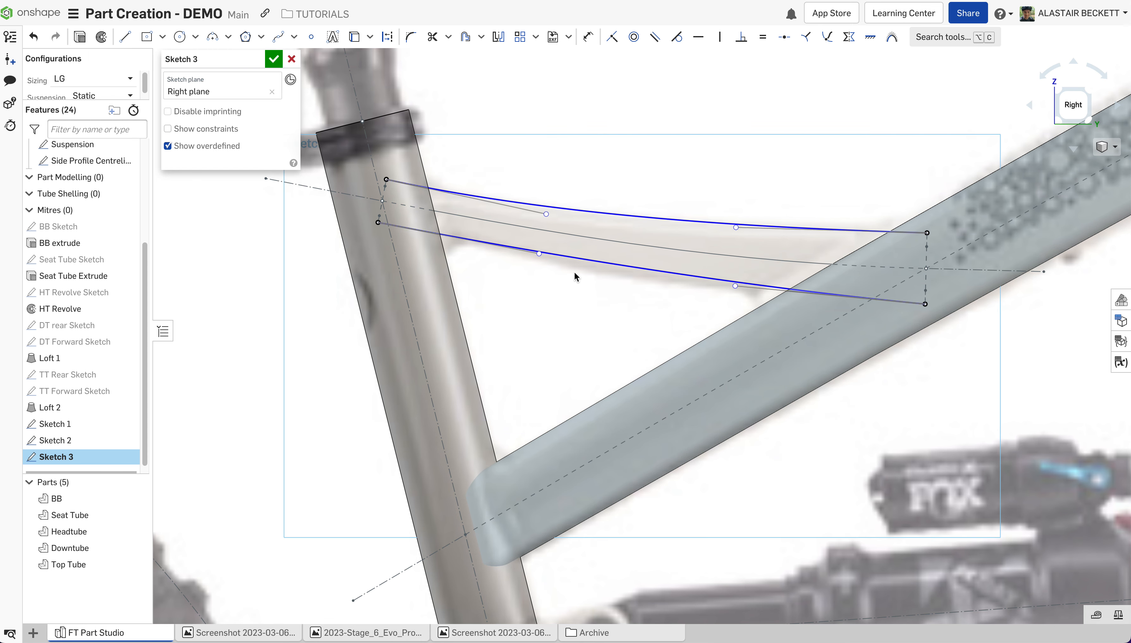
{"action": "left_click_drag", "start_coordinate": [538, 257], "coordinate": [534, 262]}
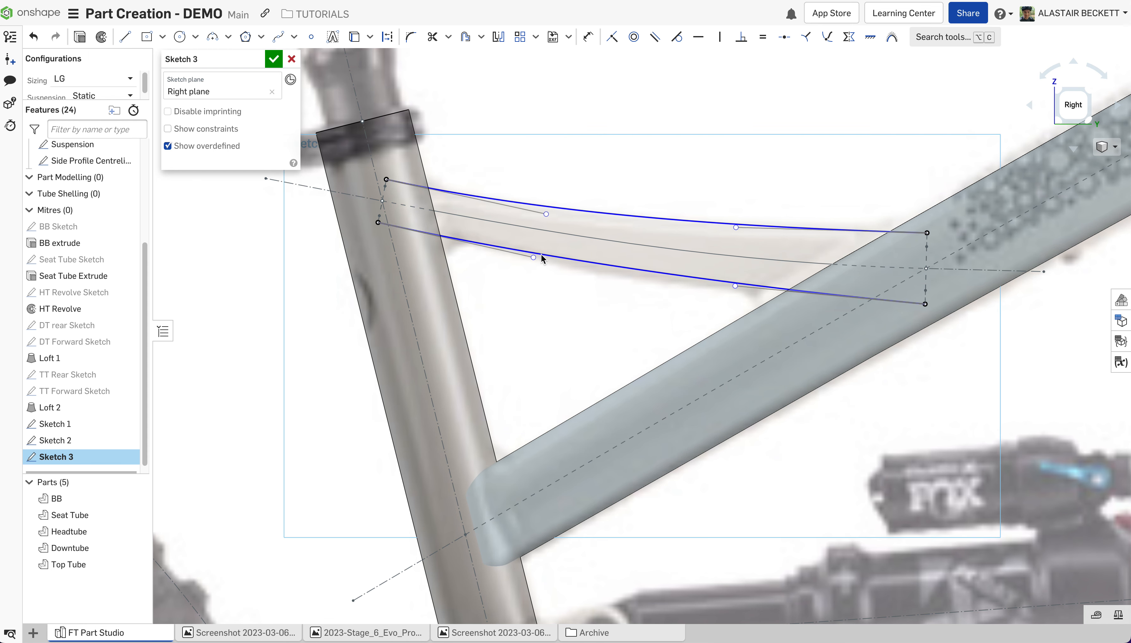
{"action": "scroll", "coordinate": [539, 246], "scroll_direction": "down", "scroll_amount": 2}
{"action": "right_click_drag", "start_coordinate": [538, 245], "coordinate": [552, 254]}
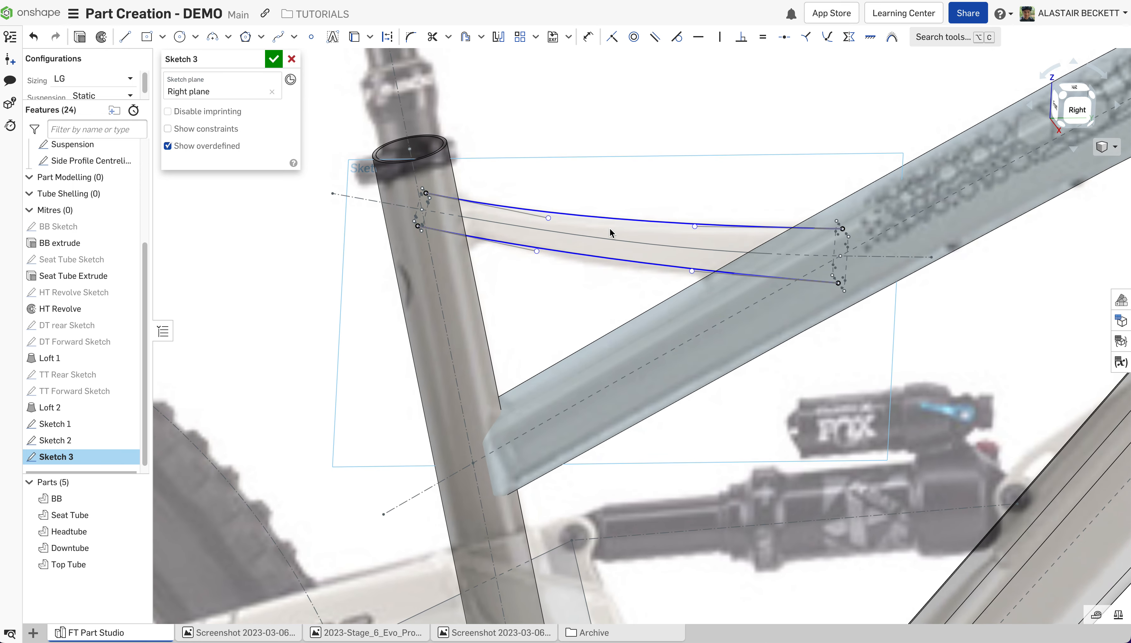
{"action": "scroll", "coordinate": [651, 238], "scroll_direction": "down", "scroll_amount": 1}
{"action": "scroll", "coordinate": [763, 220], "scroll_direction": "up", "scroll_amount": 2}
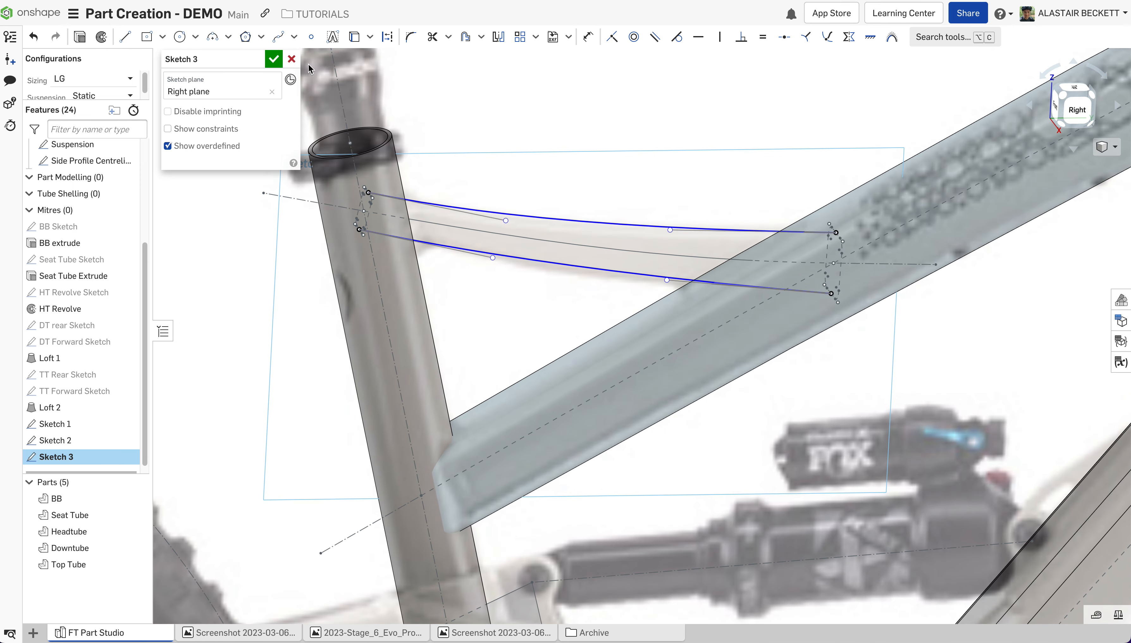
{"action": "left_click", "coordinate": [274, 58]}
Start a new solid loft between the seat tube profile in Sketch 1 and the top tube profile in Sketch 2.
{"action": "scroll", "coordinate": [556, 211], "scroll_direction": "down", "scroll_amount": 2}
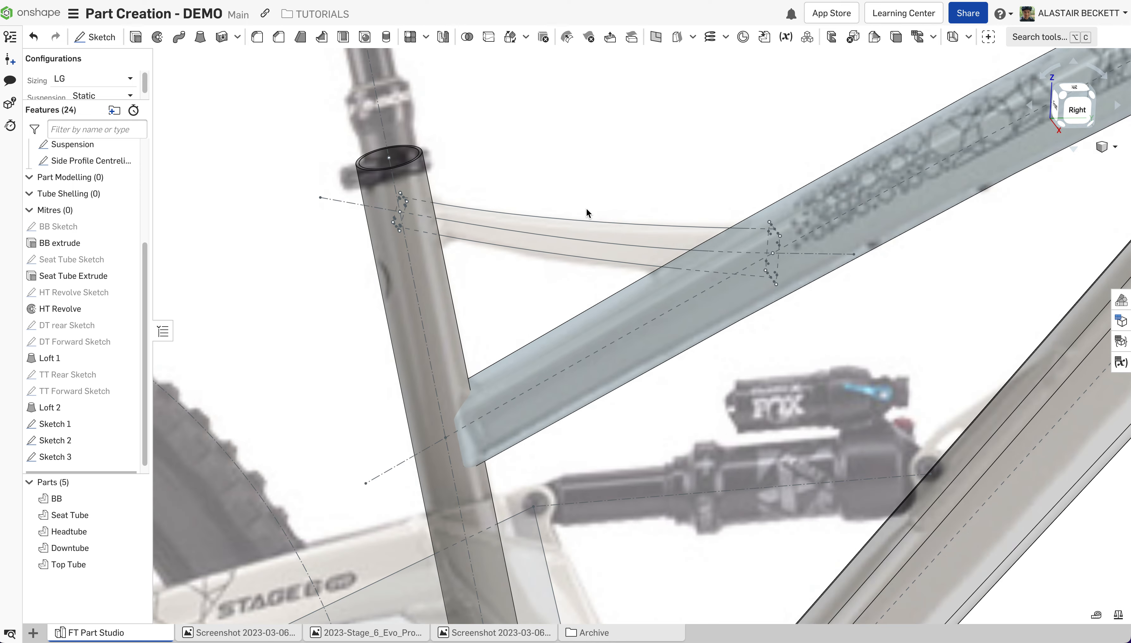
{"action": "right_click_drag", "start_coordinate": [586, 212], "coordinate": [594, 217]}
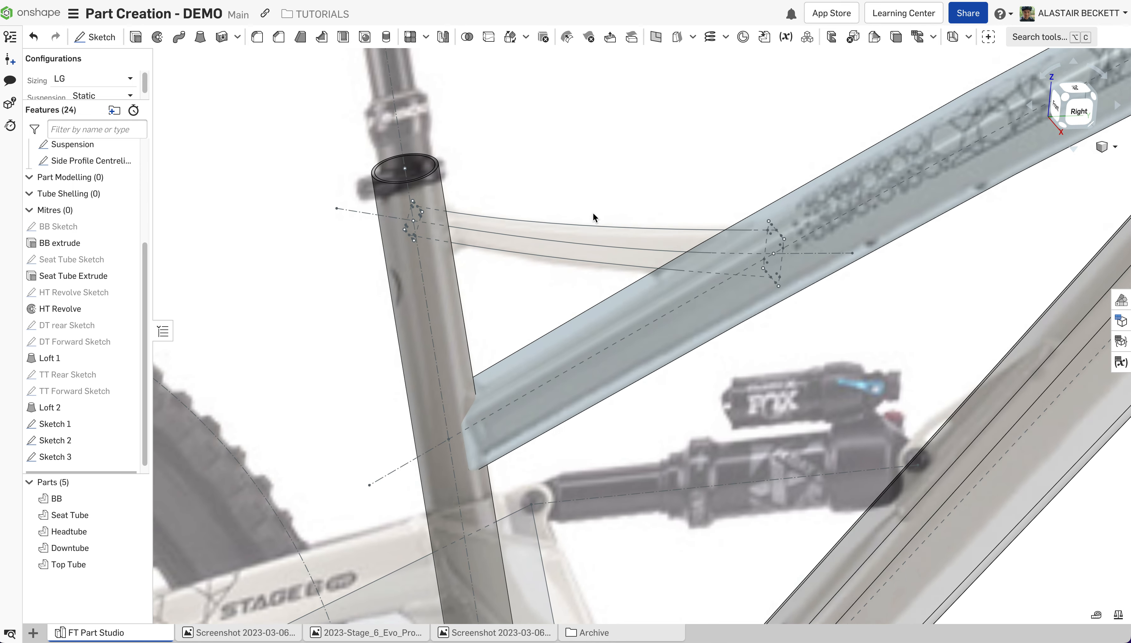
{"action": "left_click", "coordinate": [199, 40]}
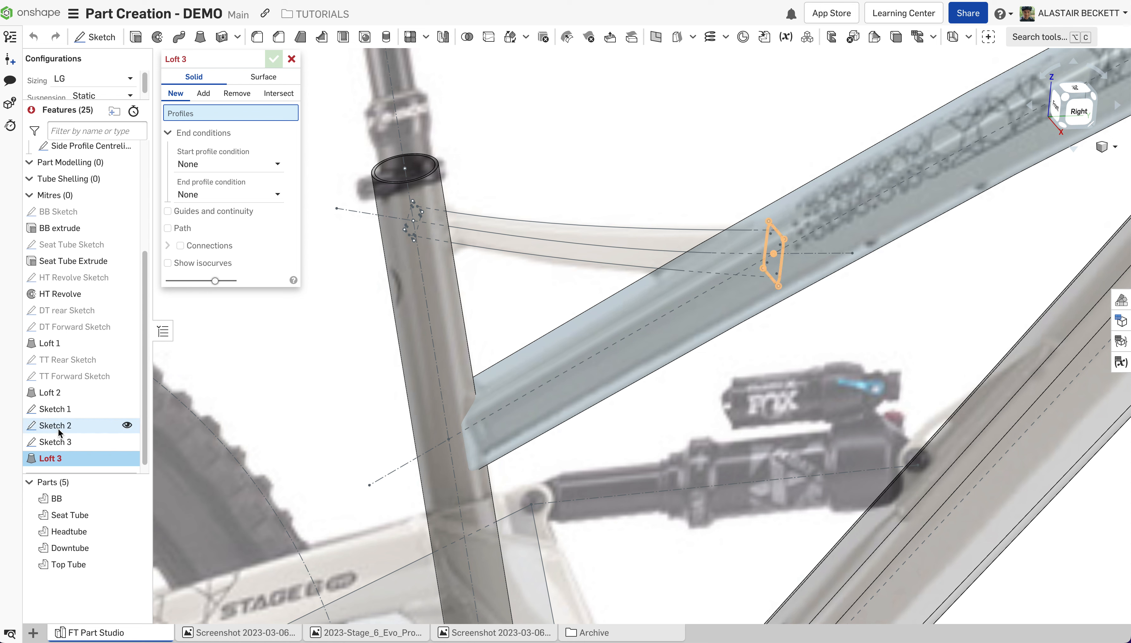
{"action": "left_click", "coordinate": [64, 410]}
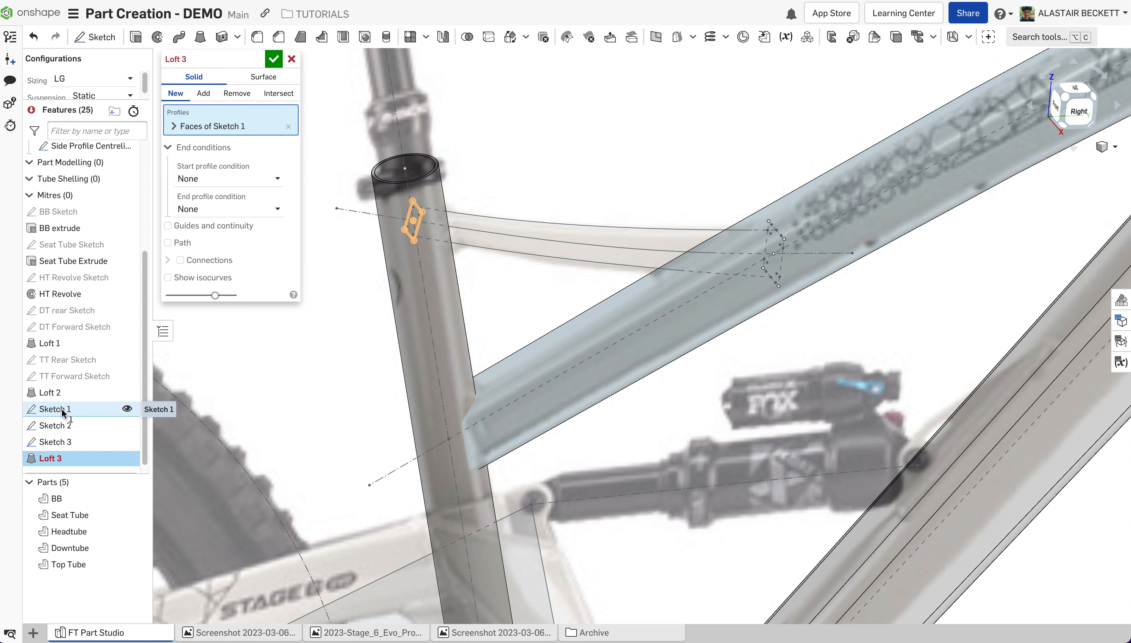
{"action": "left_click", "coordinate": [67, 425]}
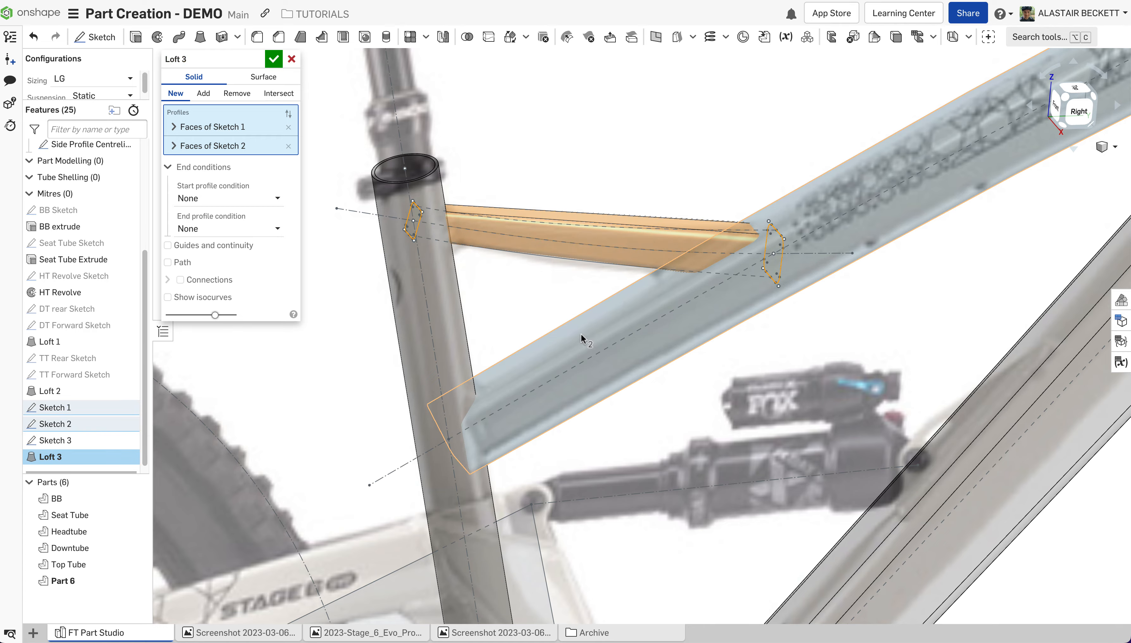
{"action": "mouse_move", "coordinate": [505, 265]}
{"action": "right_mouse_down"}
{"action": "mouse_move", "coordinate": [493, 242]}
{"action": "mouse_move", "coordinate": [552, 309]}
{"action": "mouse_move", "coordinate": [588, 320]}
{"action": "right_mouse_up"}
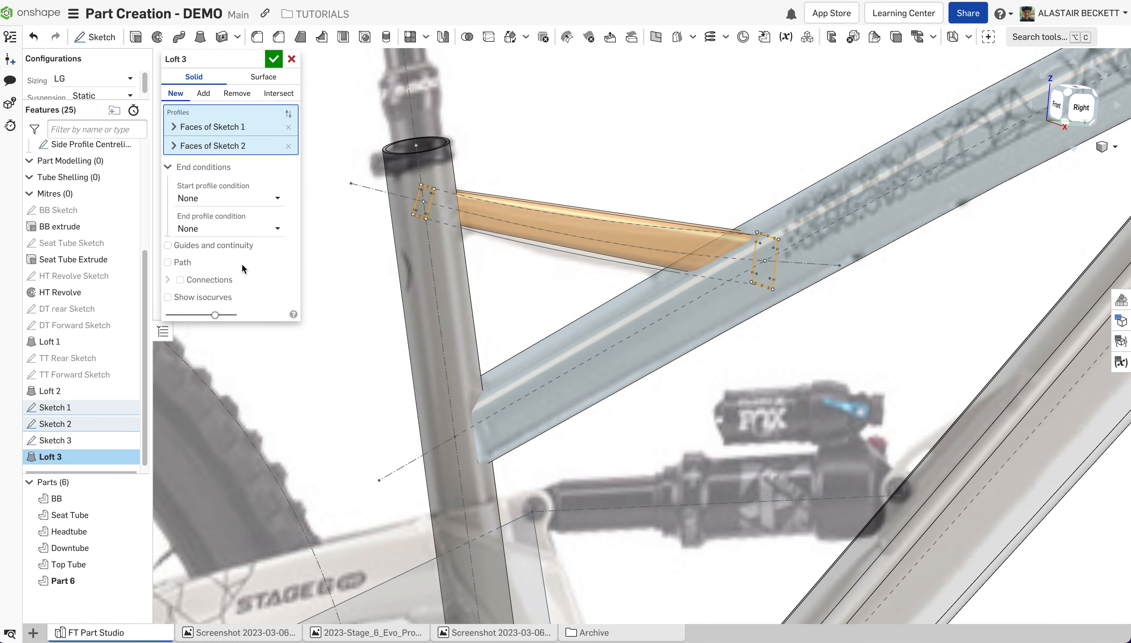
Try using the brace centreline from the side profile sketch as the loft's path.
{"action": "left_click", "coordinate": [183, 264]}
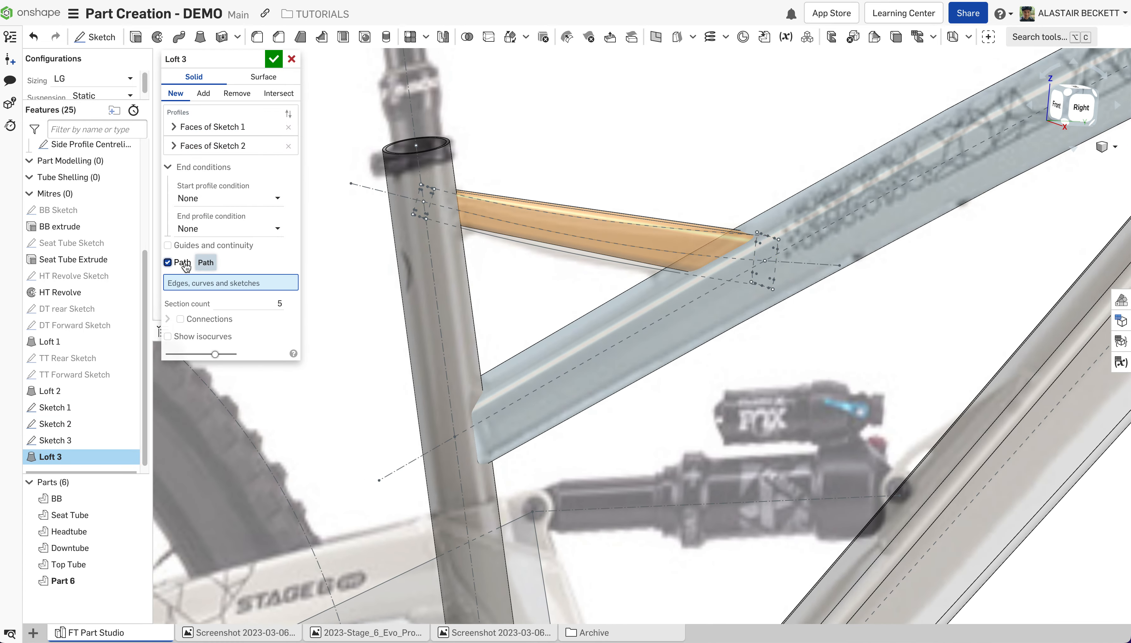
{"action": "left_click", "coordinate": [546, 227]}
{"action": "right_click_drag", "start_coordinate": [581, 259], "coordinate": [485, 280]}
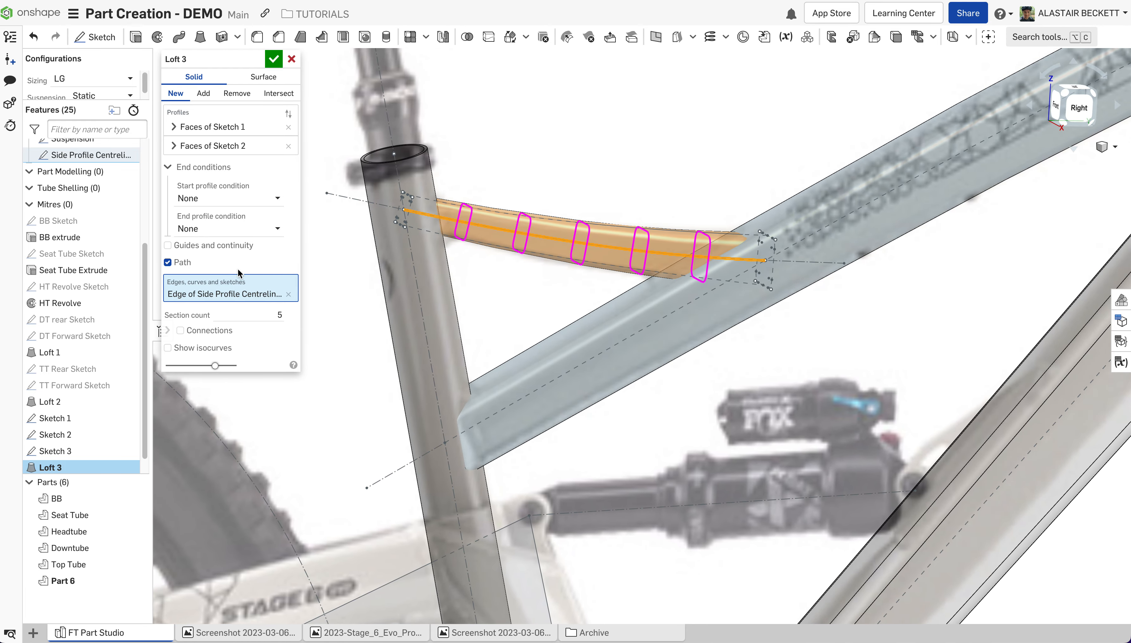
{"action": "left_click", "coordinate": [184, 265]}
Enable guides and continuity with the upper and lower splines of Sketch 3 as guides and finish the loft.
{"action": "left_click", "coordinate": [167, 245]}
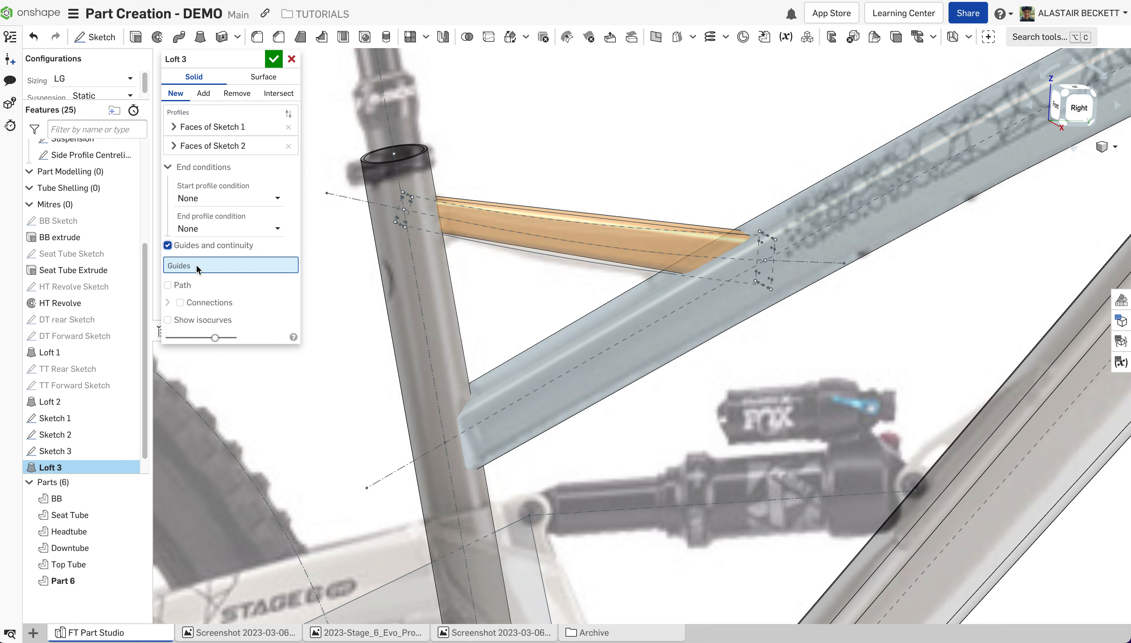
{"action": "left_click", "coordinate": [576, 222]}
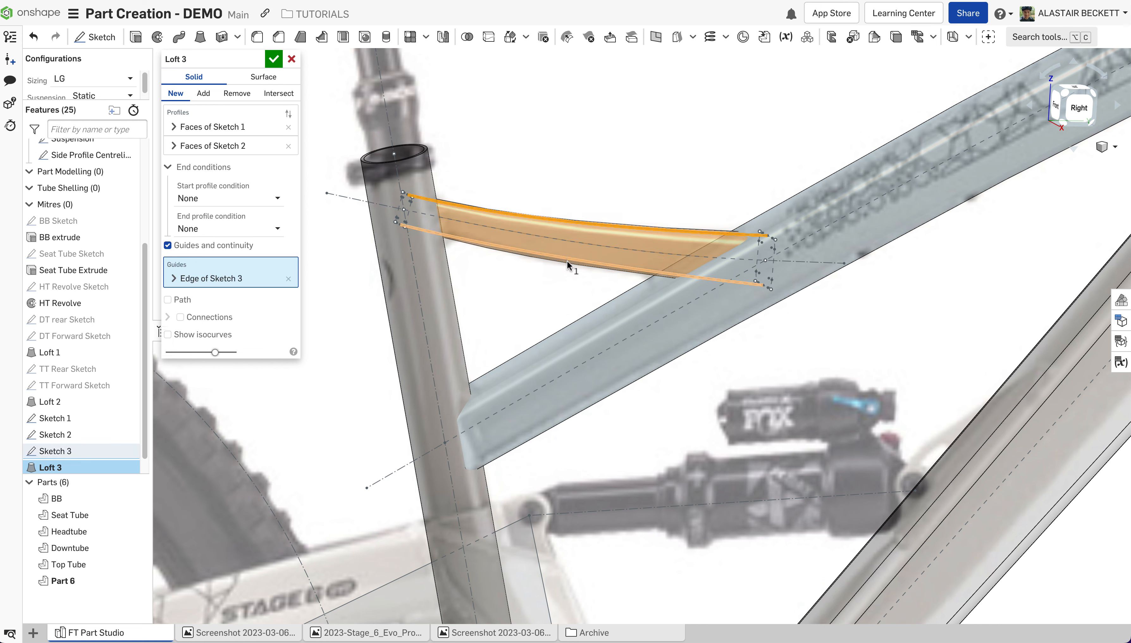
{"action": "mouse_move", "coordinate": [601, 267]}
{"action": "right_mouse_down"}
{"action": "mouse_move", "coordinate": [609, 258]}
{"action": "mouse_move", "coordinate": [588, 263]}
{"action": "right_mouse_up"}
{"action": "scroll", "coordinate": [588, 263], "scroll_direction": "up", "scroll_amount": 3}
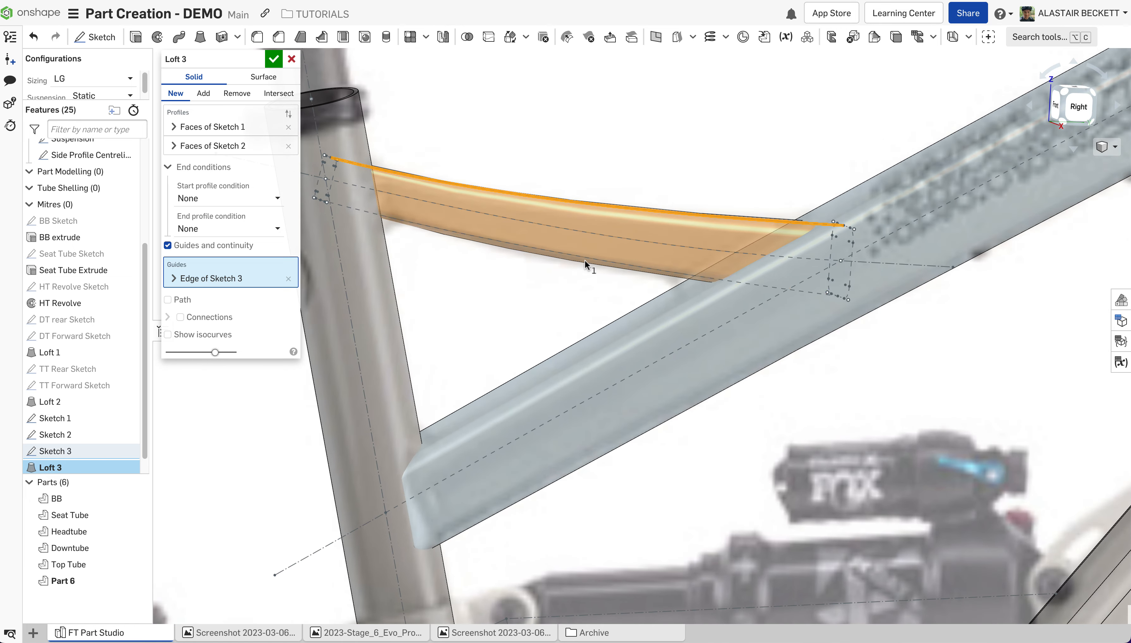
{"action": "left_click", "coordinate": [553, 248]}
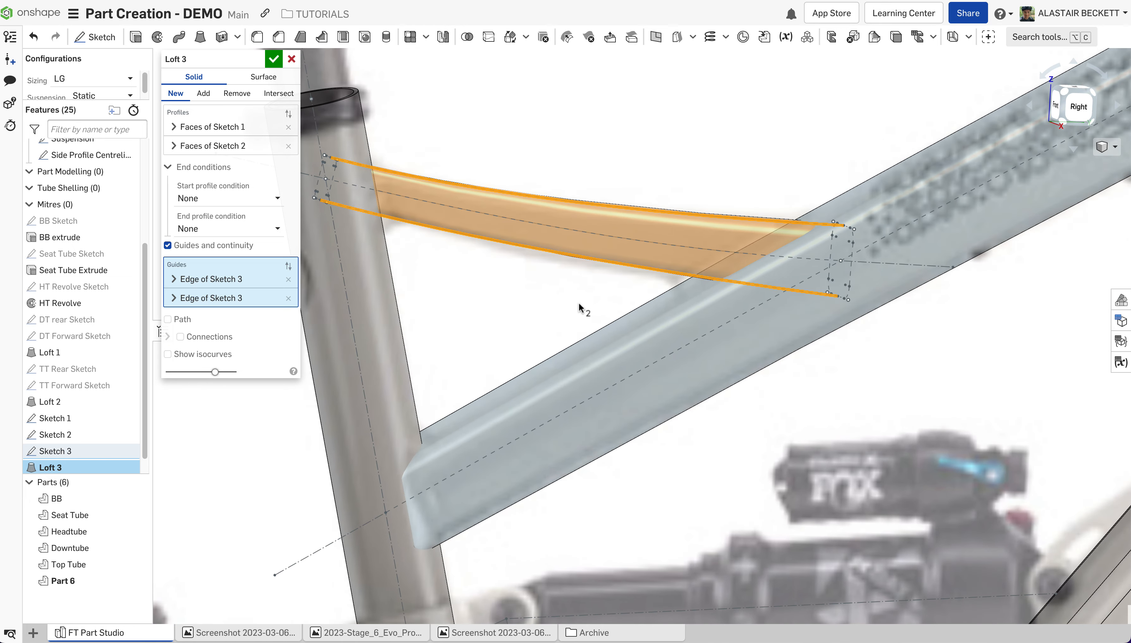
{"action": "mouse_move", "coordinate": [581, 309]}
{"action": "right_mouse_down"}
{"action": "mouse_move", "coordinate": [523, 274]}
{"action": "mouse_move", "coordinate": [589, 289]}
{"action": "right_mouse_up"}
{"action": "key", "text": "Return"}
Rename the newly lofted brace part as TT Brace.
{"action": "scroll", "coordinate": [590, 291], "scroll_direction": "down", "scroll_amount": 10}
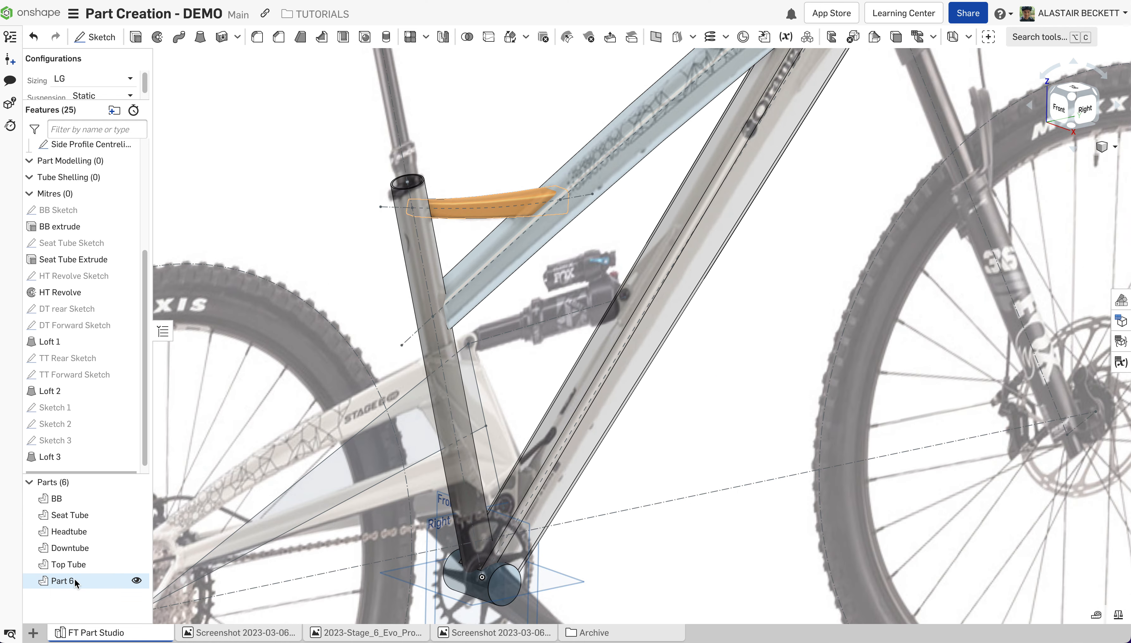
{"action": "right_click", "coordinate": [74, 579]}
{"action": "left_click", "coordinate": [127, 340]}
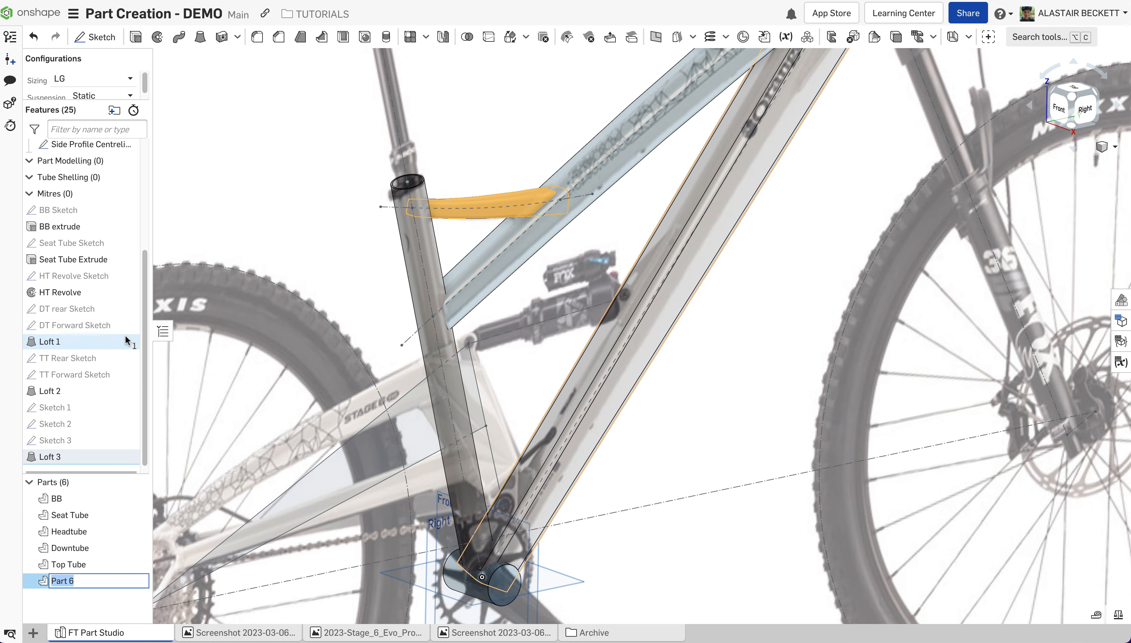
{"action": "type", "text": "TT Brace"}
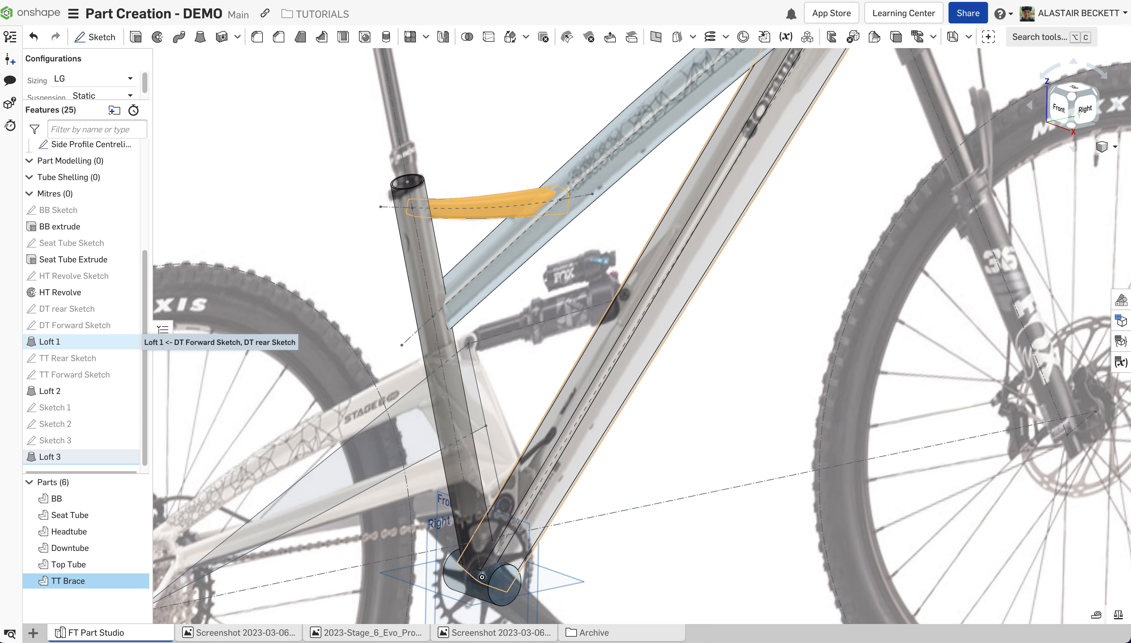
{"action": "key", "text": "Return"}
Hide the BIK-Side View Import sketch containing the reference bike image.
{"action": "key", "text": "shift+4"}
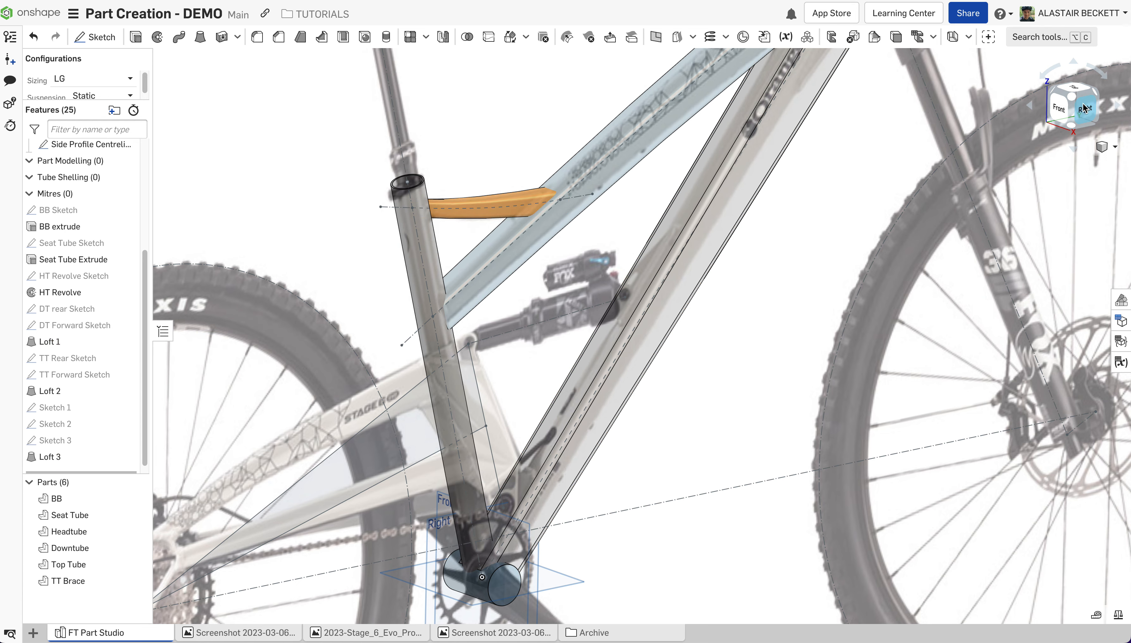
{"action": "scroll", "coordinate": [750, 335], "scroll_direction": "up", "scroll_amount": 2}
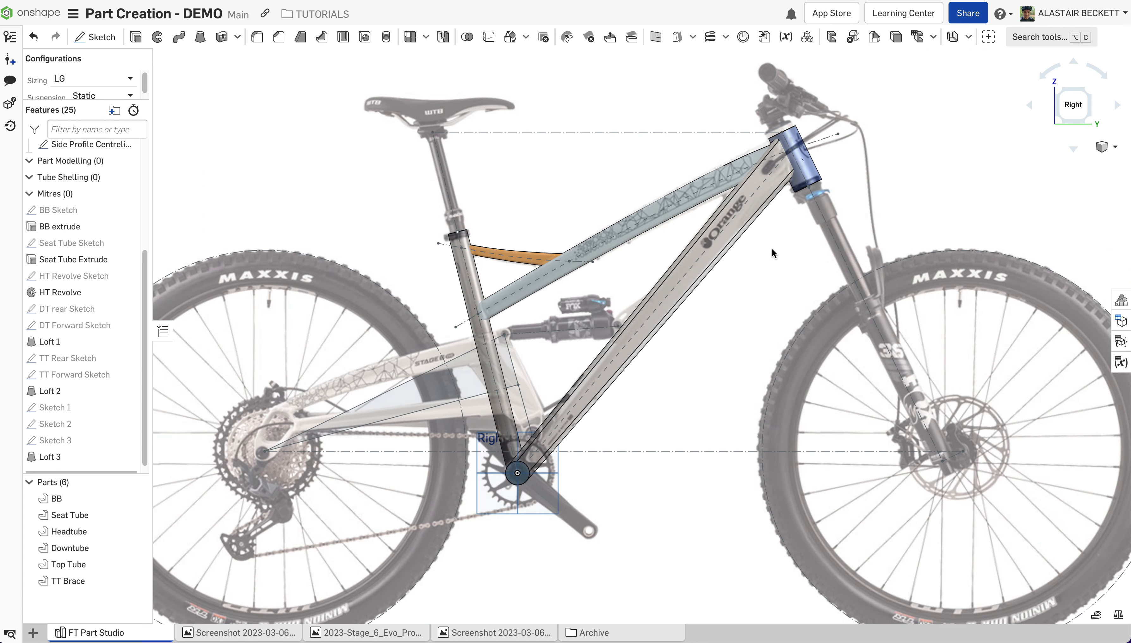
{"action": "scroll", "coordinate": [124, 234], "scroll_direction": "up", "scroll_amount": 4}
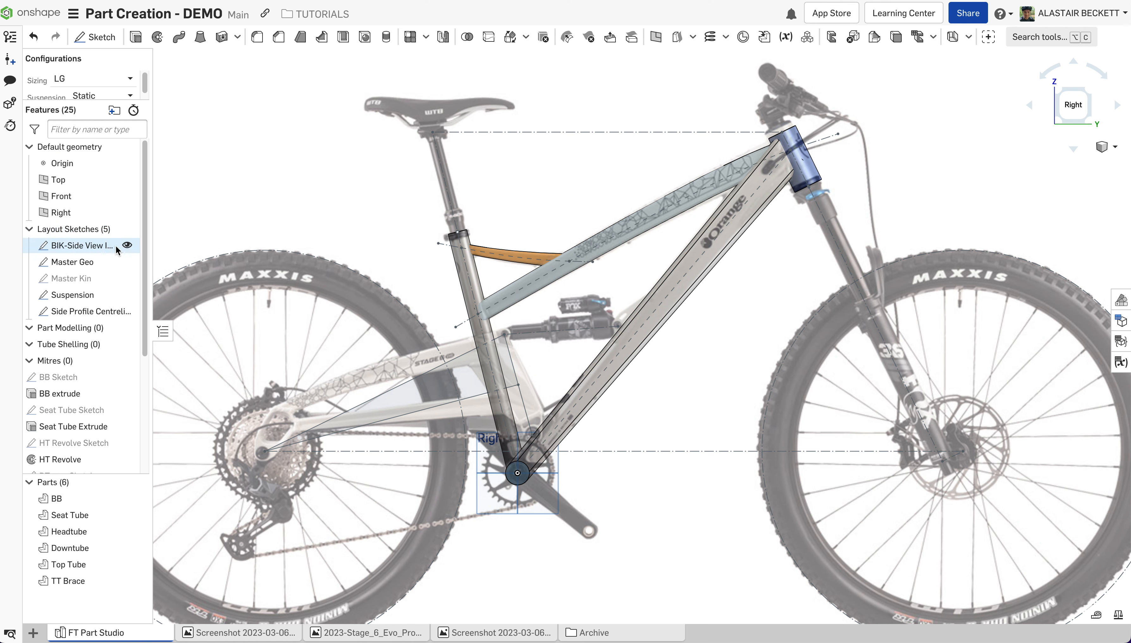
{"action": "left_click", "coordinate": [127, 246]}
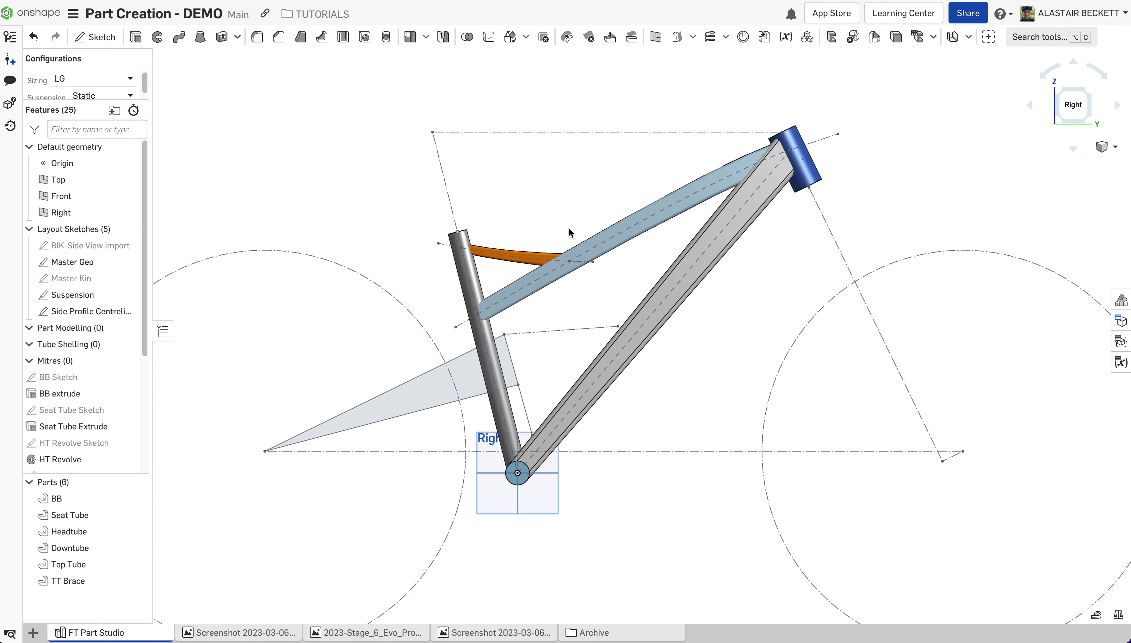
Examine the modelled frame tubes and the new brace without the reference image.
{"action": "scroll", "coordinate": [692, 252], "scroll_direction": "up", "scroll_amount": 2}
{"action": "scroll", "coordinate": [596, 269], "scroll_direction": "down", "scroll_amount": 3}
{"action": "scroll", "coordinate": [596, 269], "scroll_direction": "up", "scroll_amount": 4}
{"action": "scroll", "coordinate": [594, 272], "scroll_direction": "down", "scroll_amount": 3}
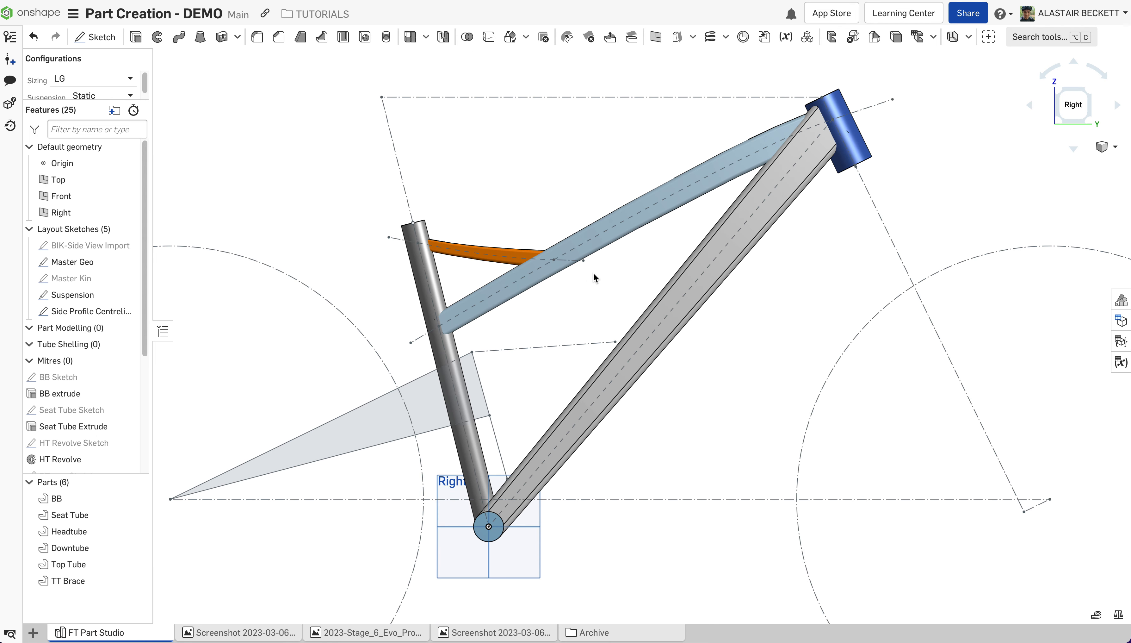
{"action": "scroll", "coordinate": [588, 291], "scroll_direction": "up", "scroll_amount": 2}
{"action": "scroll", "coordinate": [552, 546], "scroll_direction": "up", "scroll_amount": 1}
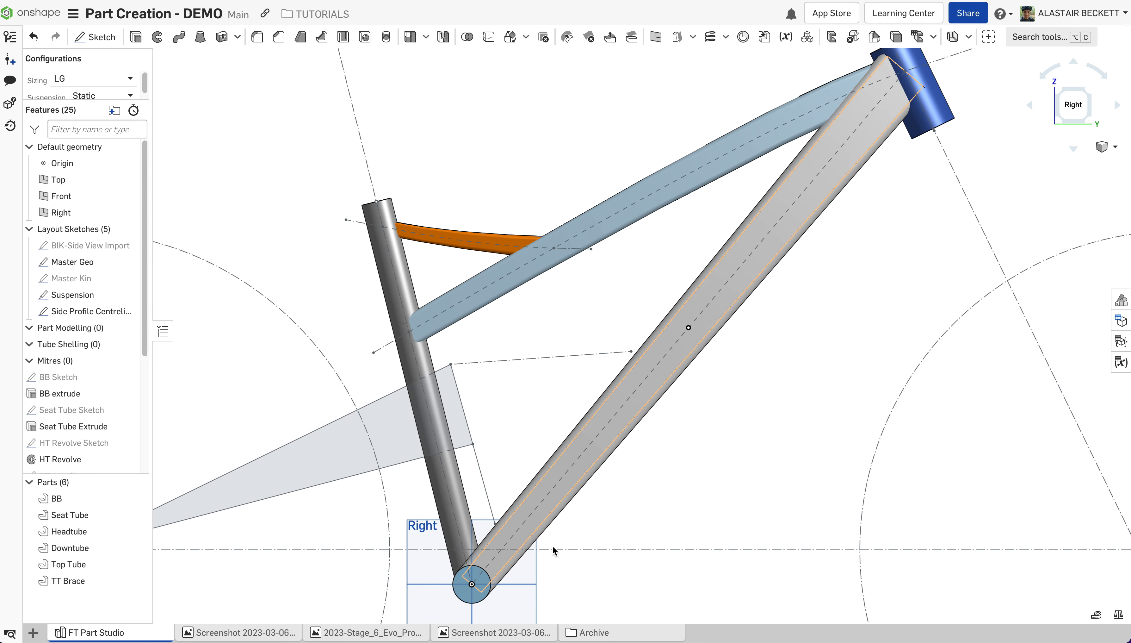
{"action": "scroll", "coordinate": [565, 327], "scroll_direction": "down", "scroll_amount": 2}
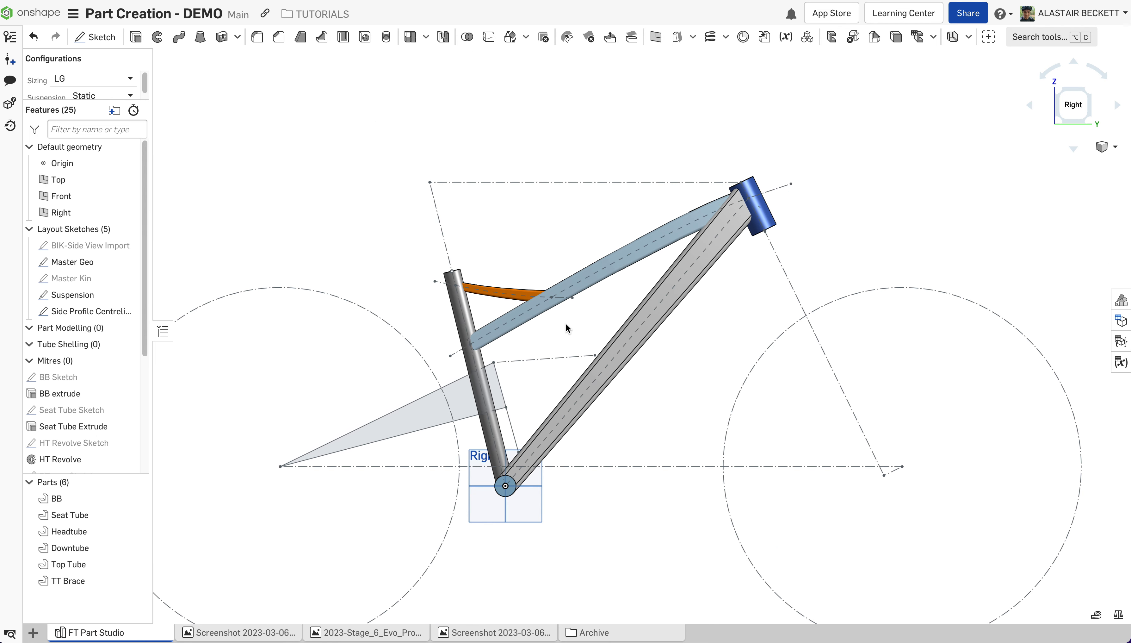
{"action": "right_click_drag", "start_coordinate": [595, 317], "coordinate": [512, 289]}
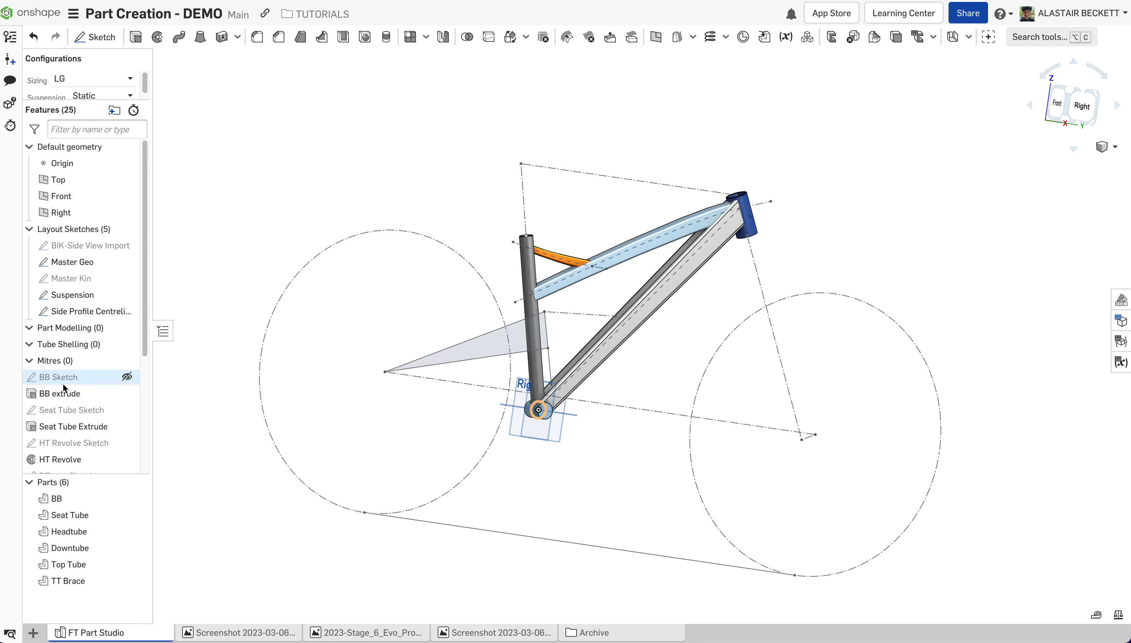
Rename Sketch 1 as TT Brace Sketch 1 and Sketch 2 as TT Brace Sketch 2.
{"action": "scroll", "coordinate": [63, 389], "scroll_direction": "down", "scroll_amount": 4}
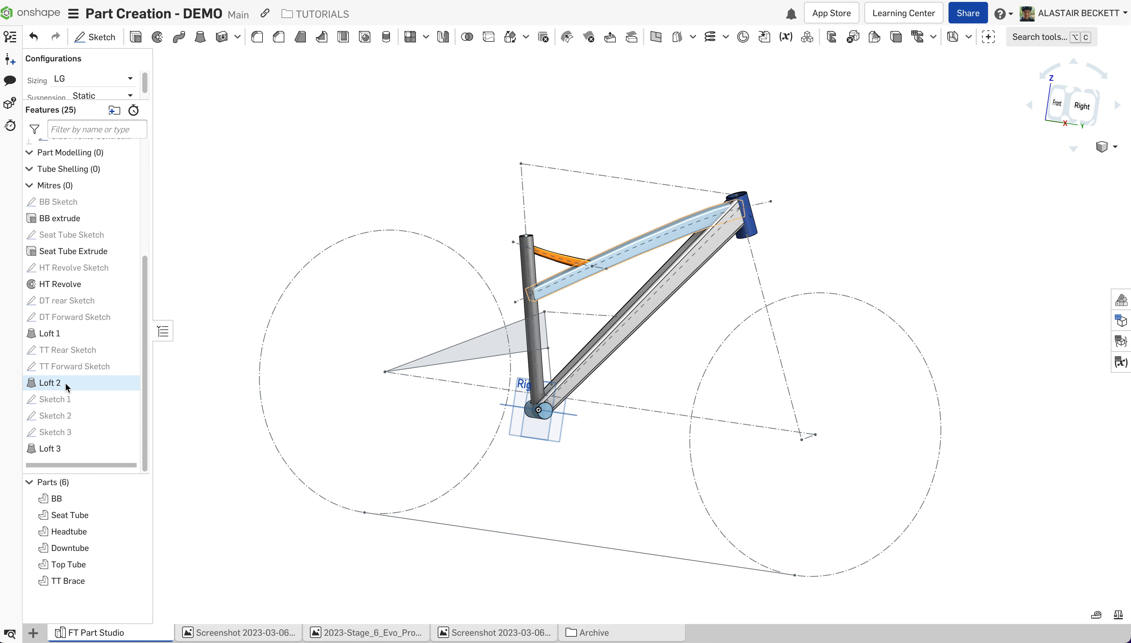
{"action": "right_click", "coordinate": [64, 401]}
{"action": "left_click", "coordinate": [113, 144]}
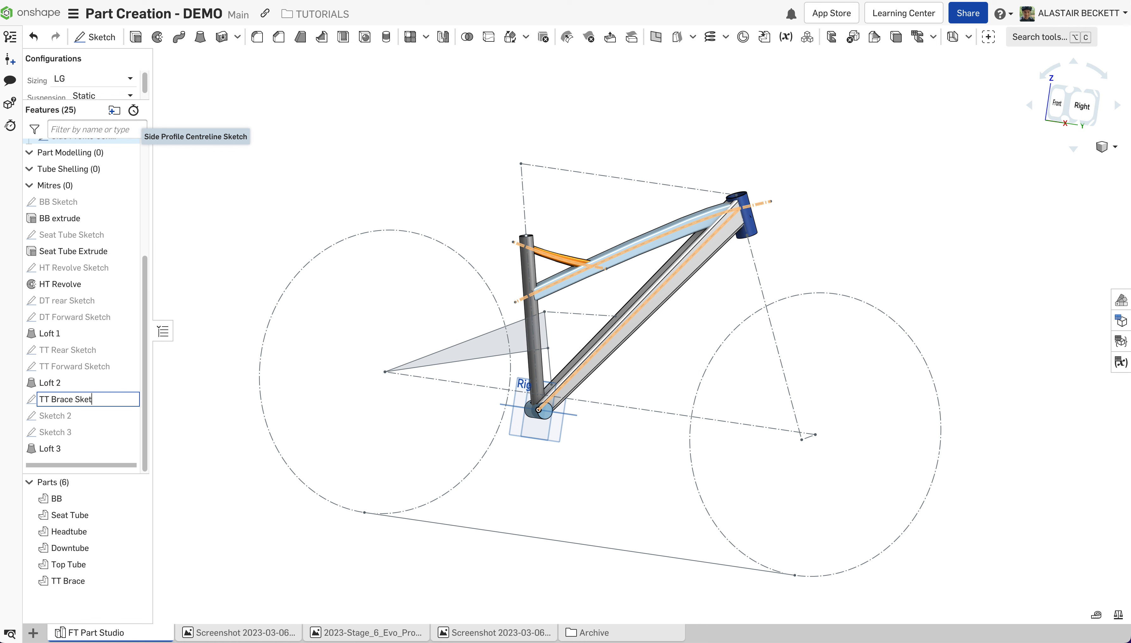
{"action": "key", "text": "Return"}
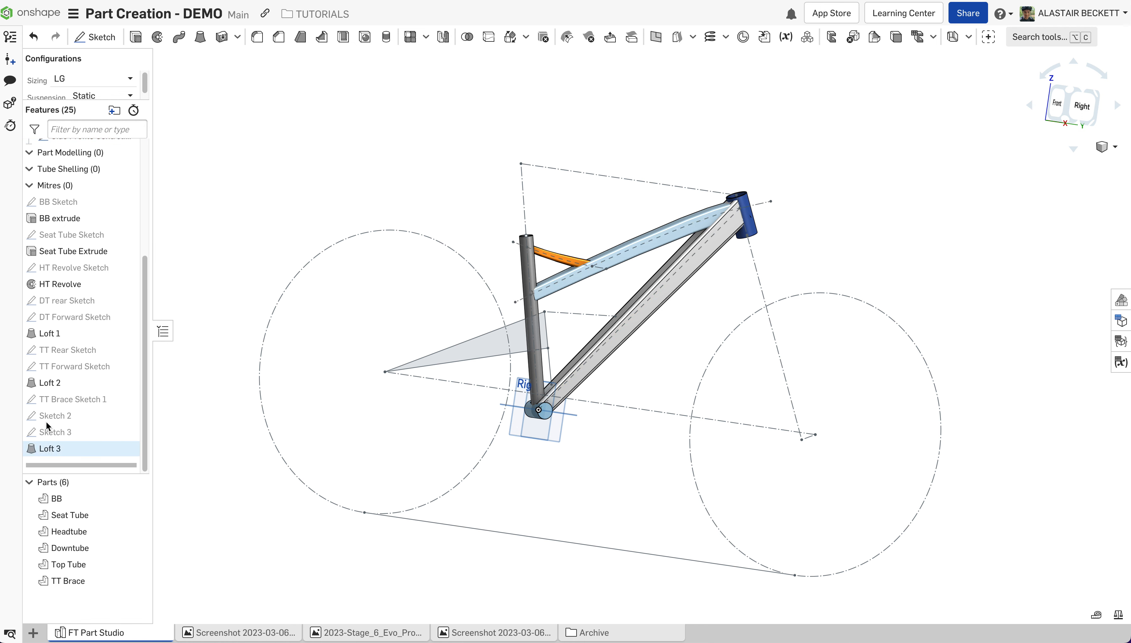
{"action": "right_click", "coordinate": [126, 416]}
{"action": "left_click", "coordinate": [79, 160]}
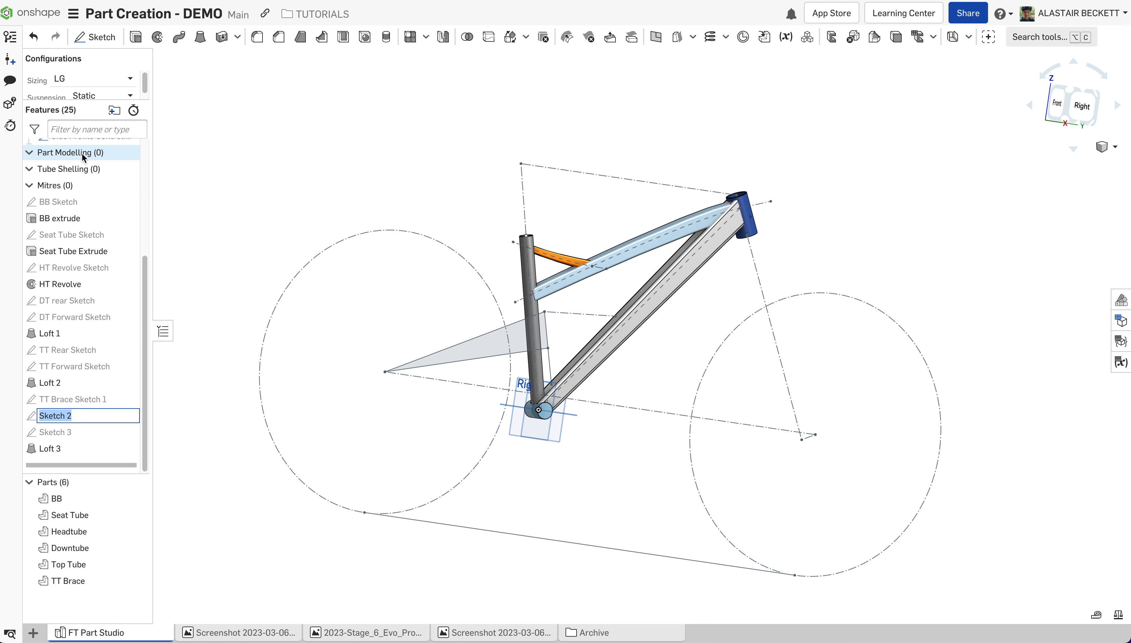
{"action": "type", "text": "TT Brace"}
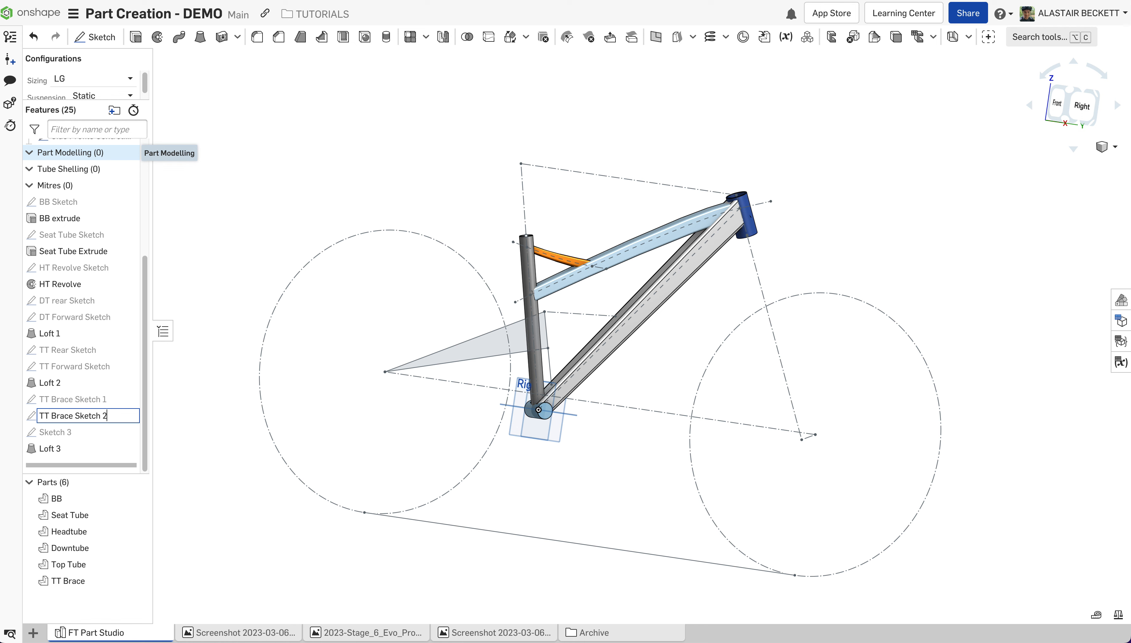
{"action": "type", "text": " Sketch 2"}
{"action": "key", "text": "Return"}
Rename Sketch 3 as TT Brace Guide Curves and Loft 3 as TT Brace Loft.
{"action": "right_click", "coordinate": [100, 432]}
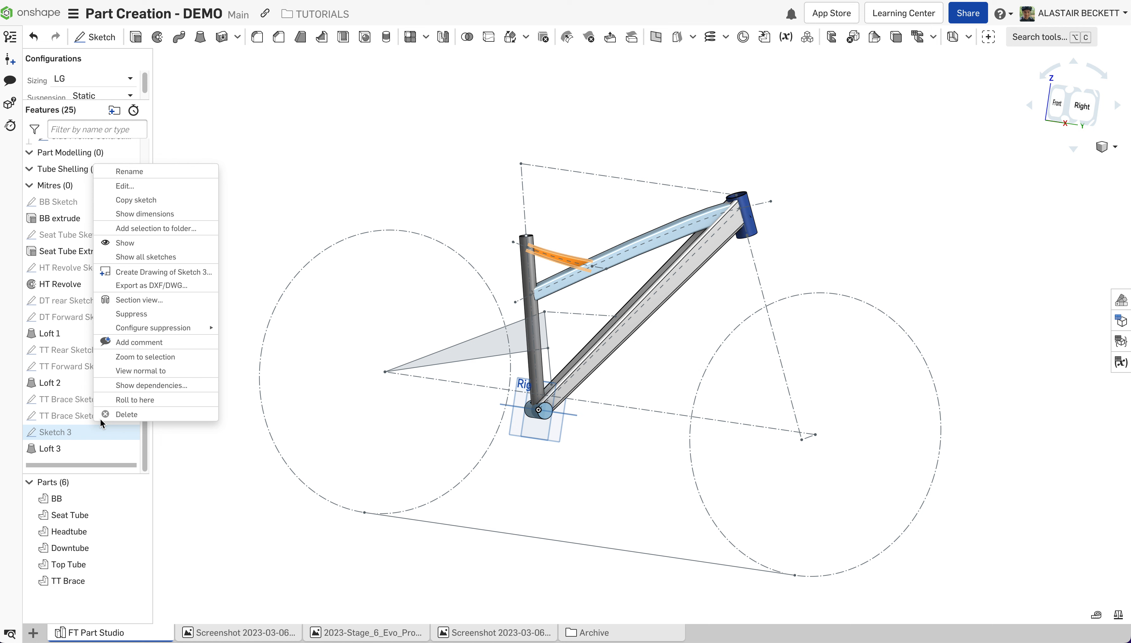
{"action": "left_click", "coordinate": [152, 173]}
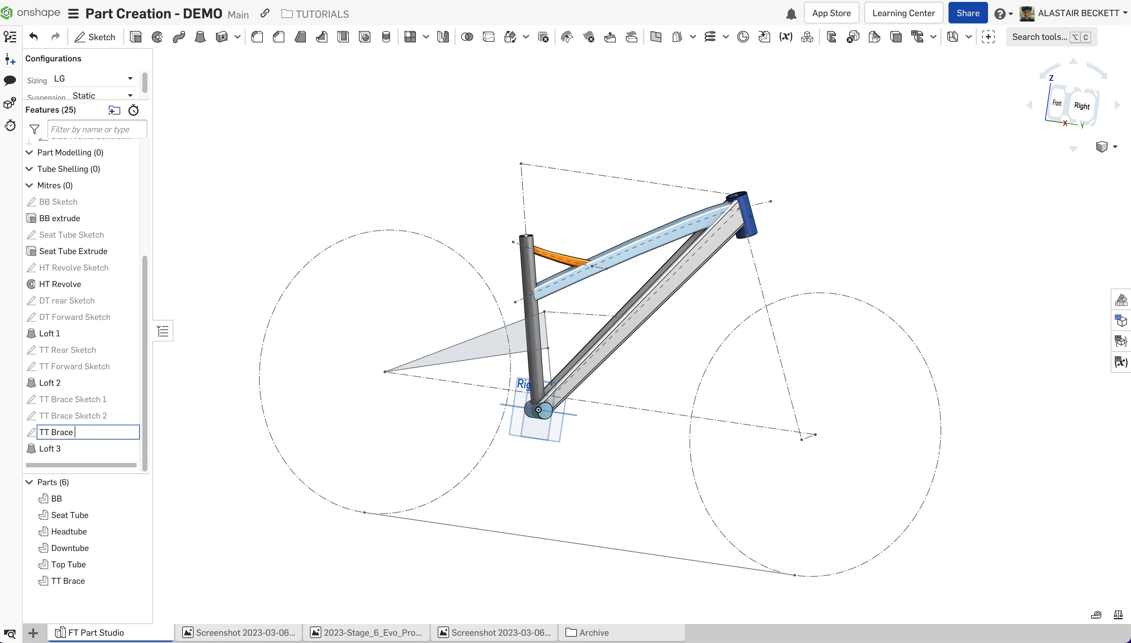
{"action": "type", "text": "TT Brace Guide Curves"}
{"action": "key", "text": "Return"}
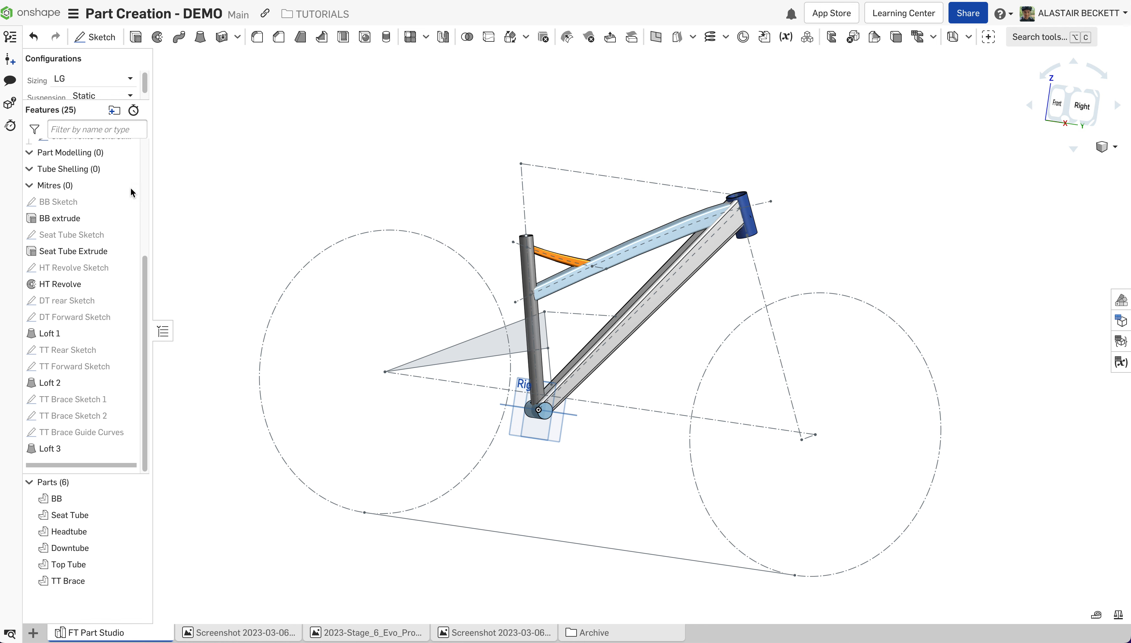
{"action": "right_click", "coordinate": [86, 449]}
{"action": "left_click", "coordinate": [141, 469]}
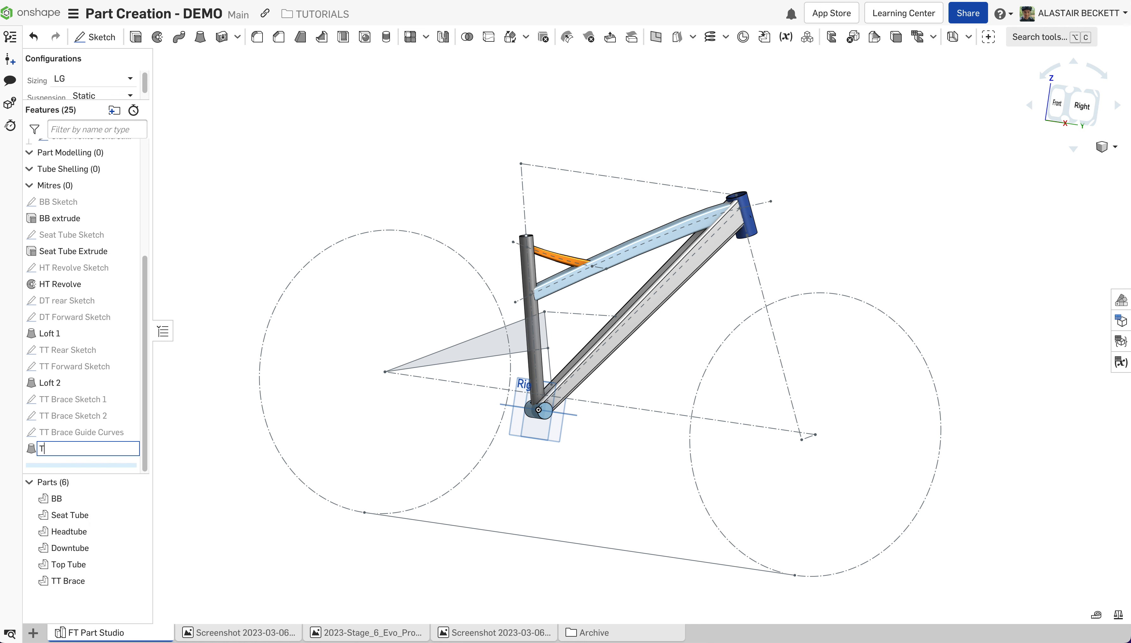
{"action": "key", "text": "Return"}
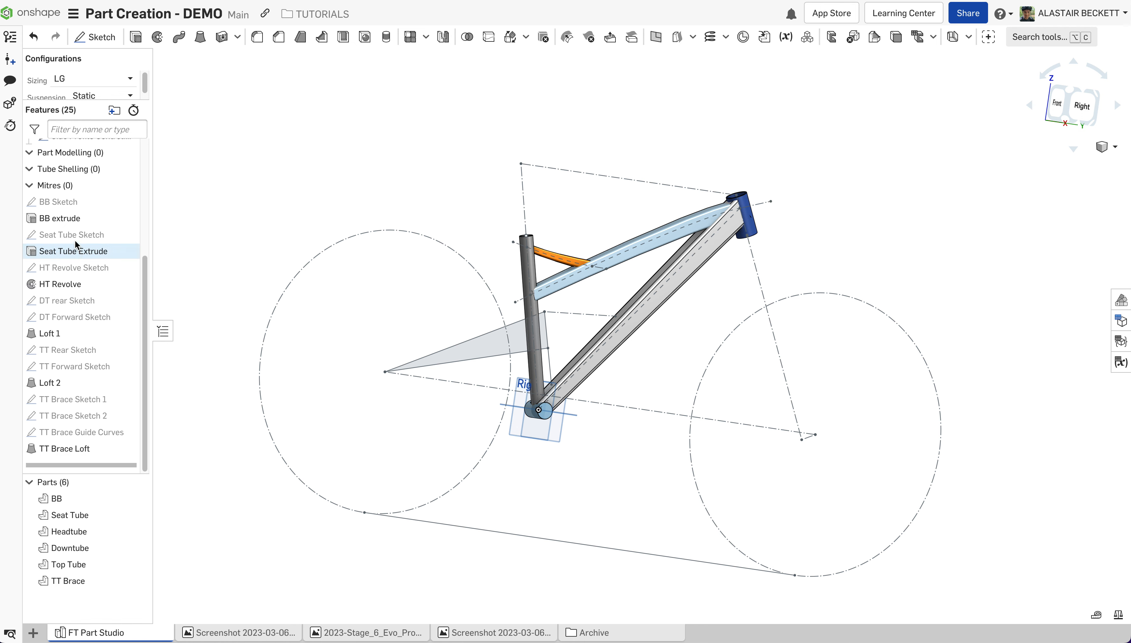
Move all features from BB Sketch through TT Brace Loft into the Part Modelling folder.
{"action": "left_click", "coordinate": [69, 203]}
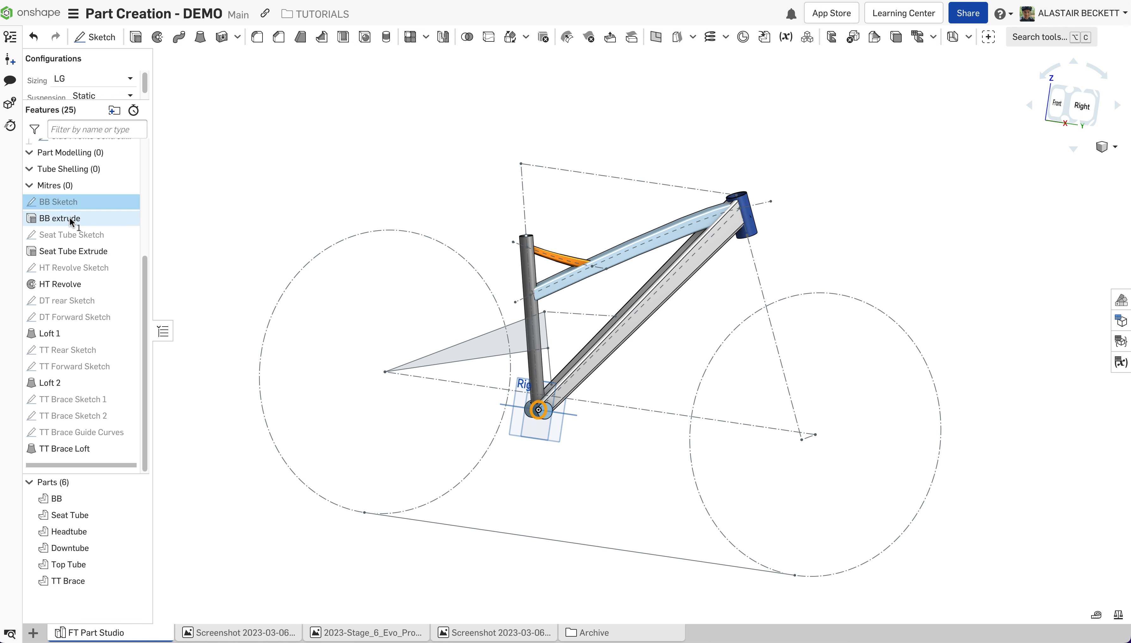
{"action": "left_click", "coordinate": [79, 449], "text": "shift"}
{"action": "scroll", "coordinate": [81, 429], "scroll_direction": "up", "scroll_amount": 1}
{"action": "mouse_move", "coordinate": [81, 428]}
{"action": "left_mouse_down"}
{"action": "mouse_move", "coordinate": [70, 304]}
{"action": "mouse_move", "coordinate": [89, 224]}
{"action": "left_mouse_up"}
{"action": "left_click", "coordinate": [215, 222]}
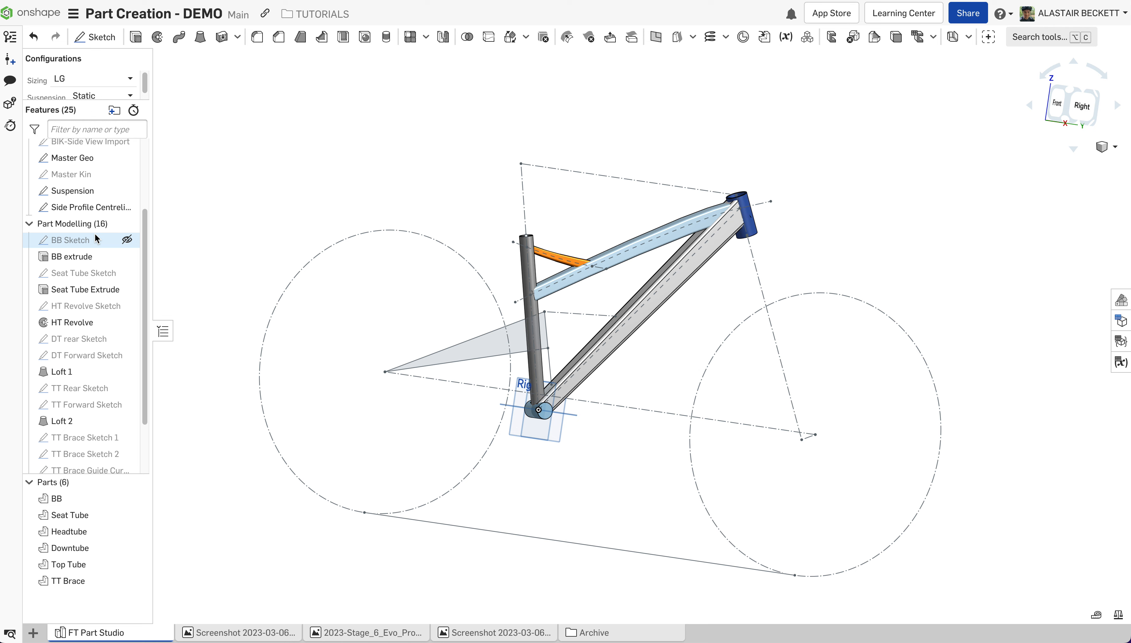
Collapse the Part Modelling folder in the feature list.
{"action": "left_click", "coordinate": [29, 223]}
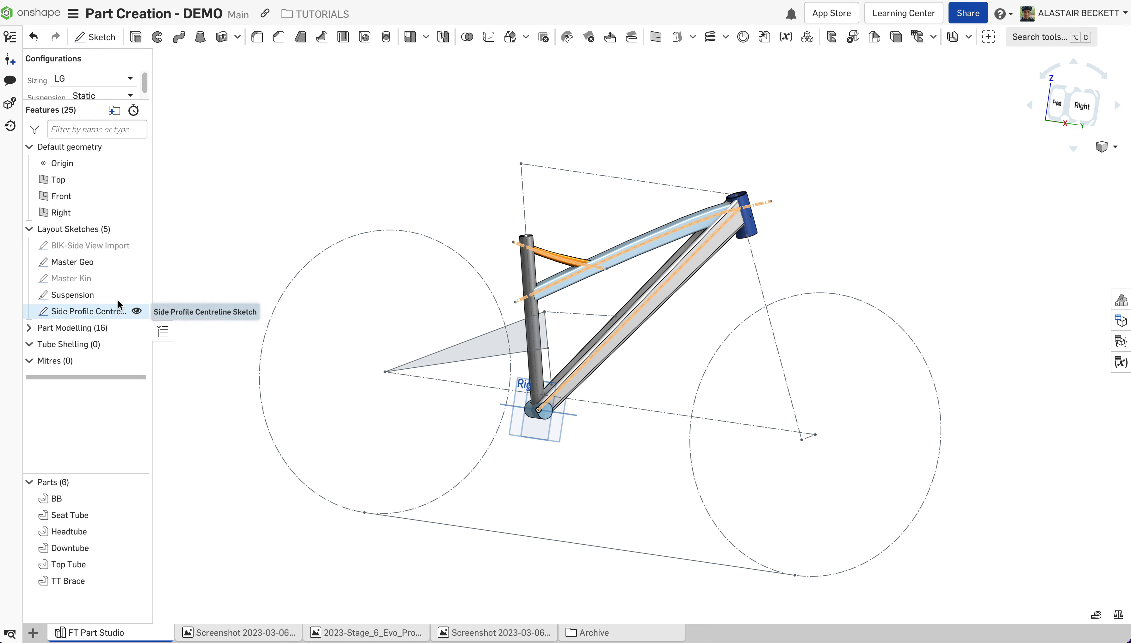
{"action": "scroll", "coordinate": [625, 321], "scroll_direction": "up", "scroll_amount": 2}
{"action": "scroll", "coordinate": [479, 334], "scroll_direction": "down", "scroll_amount": 1}
{"action": "scroll", "coordinate": [480, 335], "scroll_direction": "up", "scroll_amount": 1}
{"action": "right_click_drag", "start_coordinate": [480, 335], "coordinate": [555, 318]}
{"action": "scroll", "coordinate": [554, 322], "scroll_direction": "up", "scroll_amount": 2}
{"action": "scroll", "coordinate": [467, 337], "scroll_direction": "down", "scroll_amount": 2}
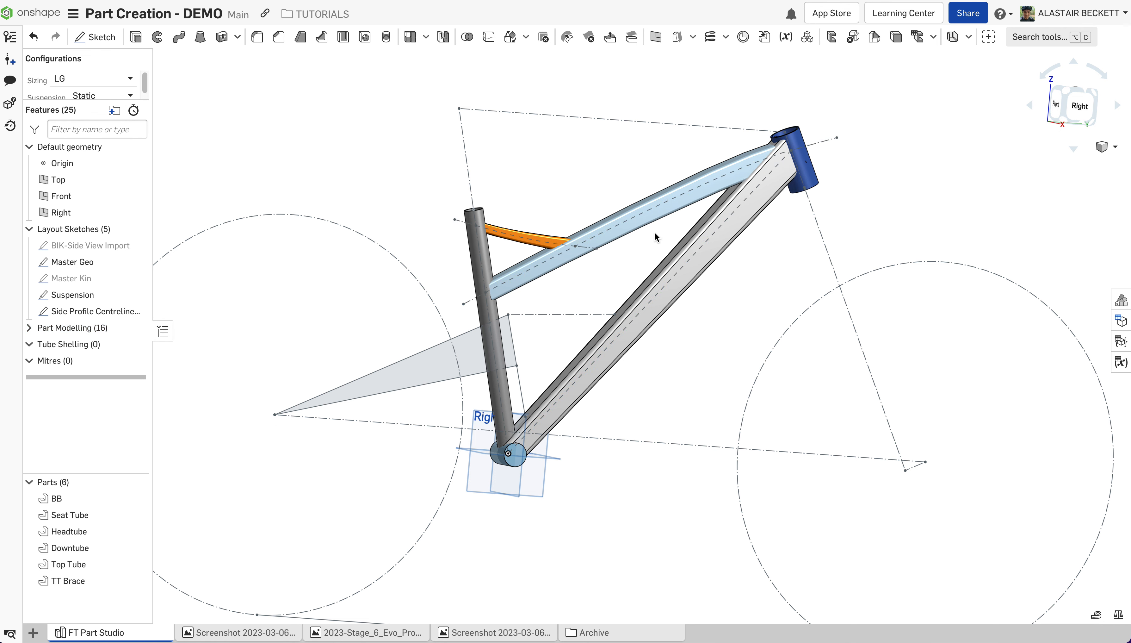
{"action": "scroll", "coordinate": [656, 243], "scroll_direction": "up", "scroll_amount": 2}
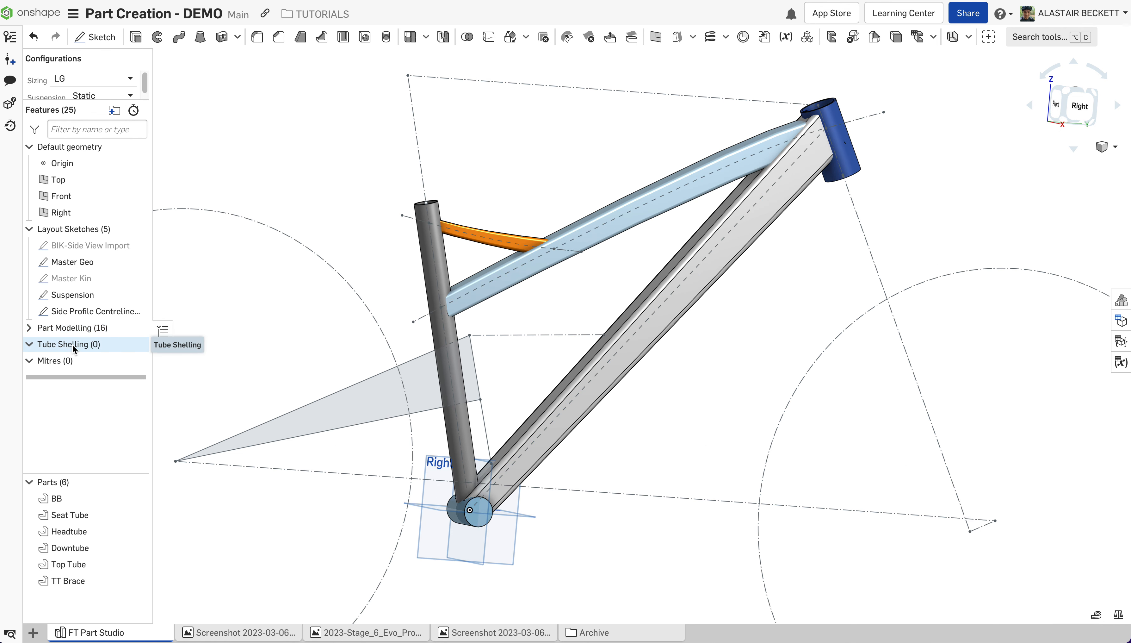
Inspect the interiors and overlaps of the frame tubes using a temporary section view through the Right plane.
{"action": "left_click", "coordinate": [1102, 148]}
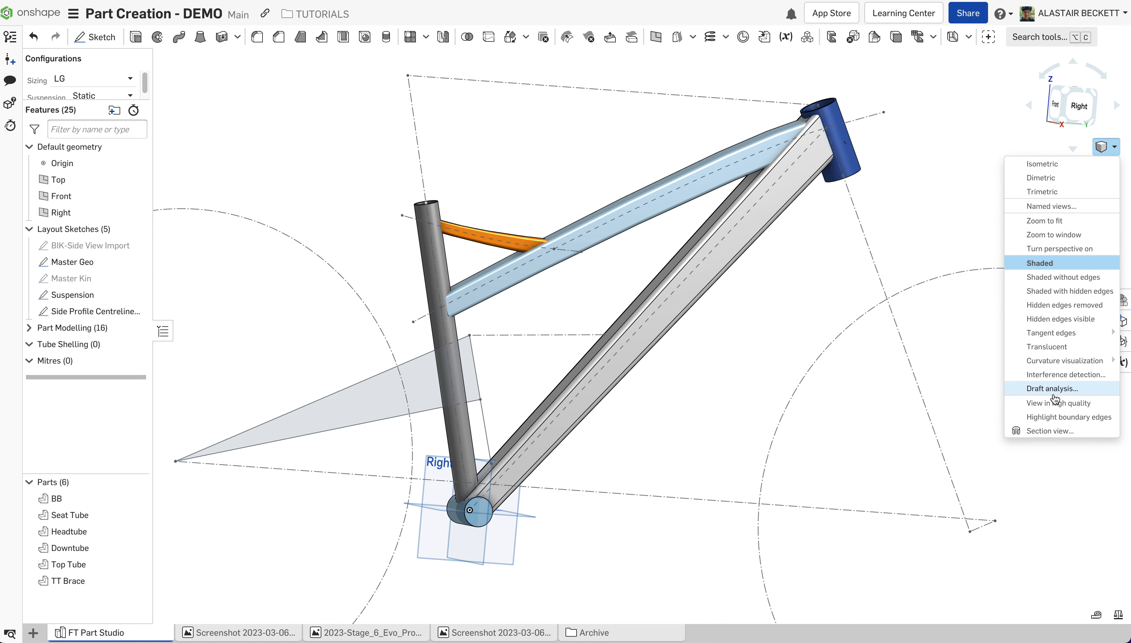
{"action": "left_click", "coordinate": [1061, 432]}
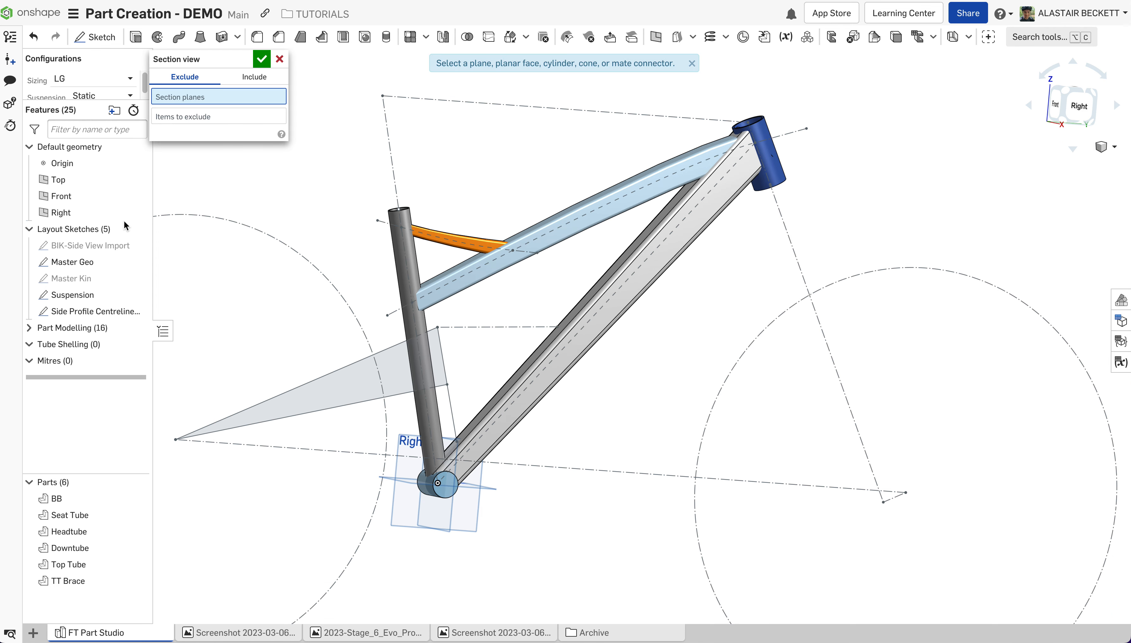
{"action": "left_click", "coordinate": [60, 213]}
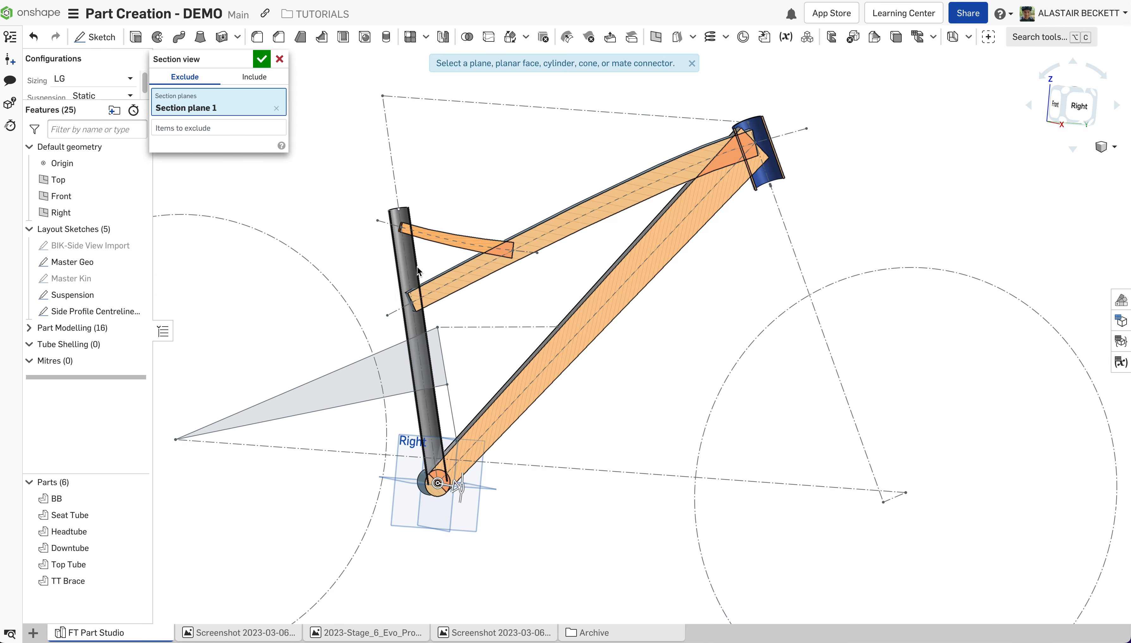
{"action": "left_click", "coordinate": [262, 58]}
{"action": "scroll", "coordinate": [548, 270], "scroll_direction": "up", "scroll_amount": 5}
{"action": "scroll", "coordinate": [508, 329], "scroll_direction": "down", "scroll_amount": 3}
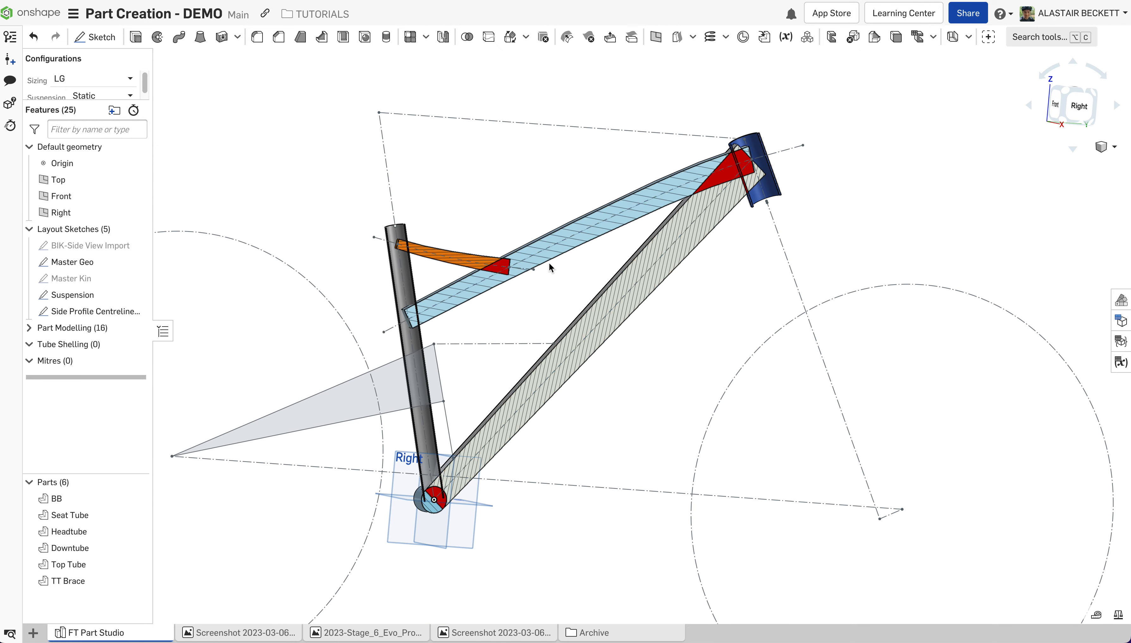
{"action": "right_click_drag", "start_coordinate": [549, 262], "coordinate": [676, 209]}
{"action": "scroll", "coordinate": [732, 181], "scroll_direction": "up", "scroll_amount": 2}
{"action": "scroll", "coordinate": [476, 235], "scroll_direction": "down", "scroll_amount": 2}
{"action": "mouse_move", "coordinate": [476, 236]}
{"action": "right_mouse_down"}
{"action": "mouse_move", "coordinate": [521, 243]}
{"action": "mouse_move", "coordinate": [492, 238]}
{"action": "right_mouse_up"}
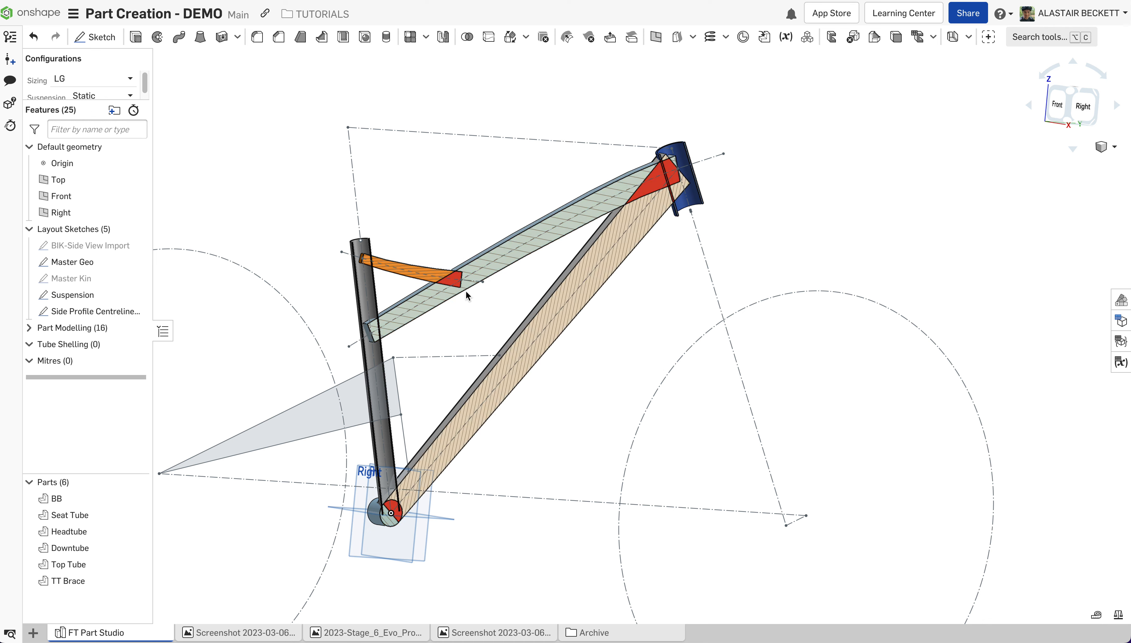
{"action": "left_click", "coordinate": [1109, 149]}
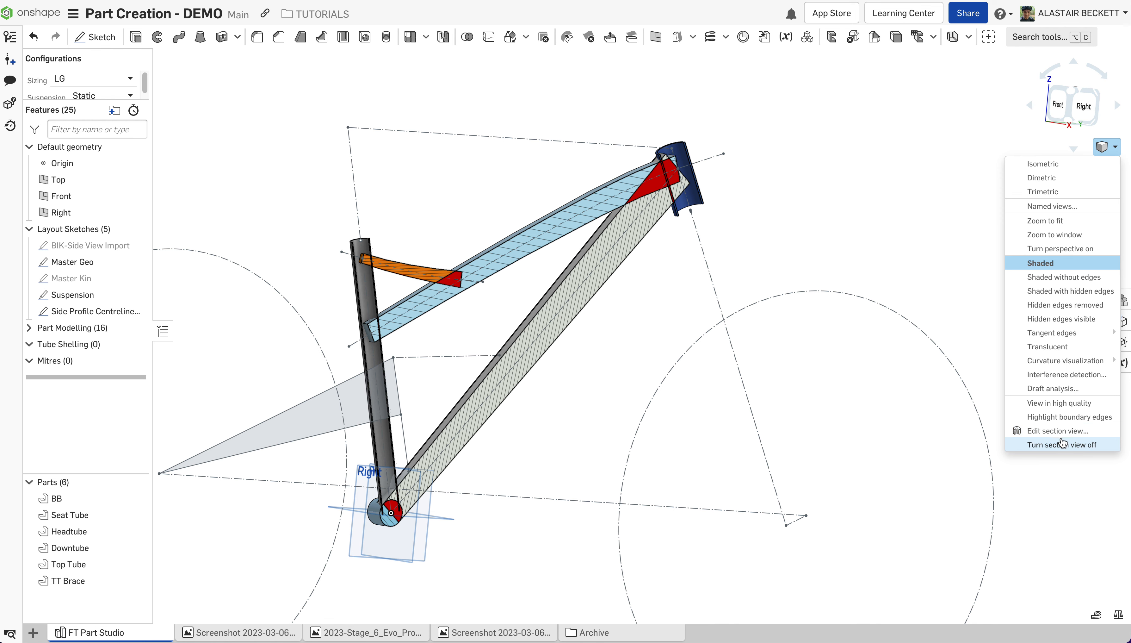
{"action": "left_click", "coordinate": [1096, 444]}
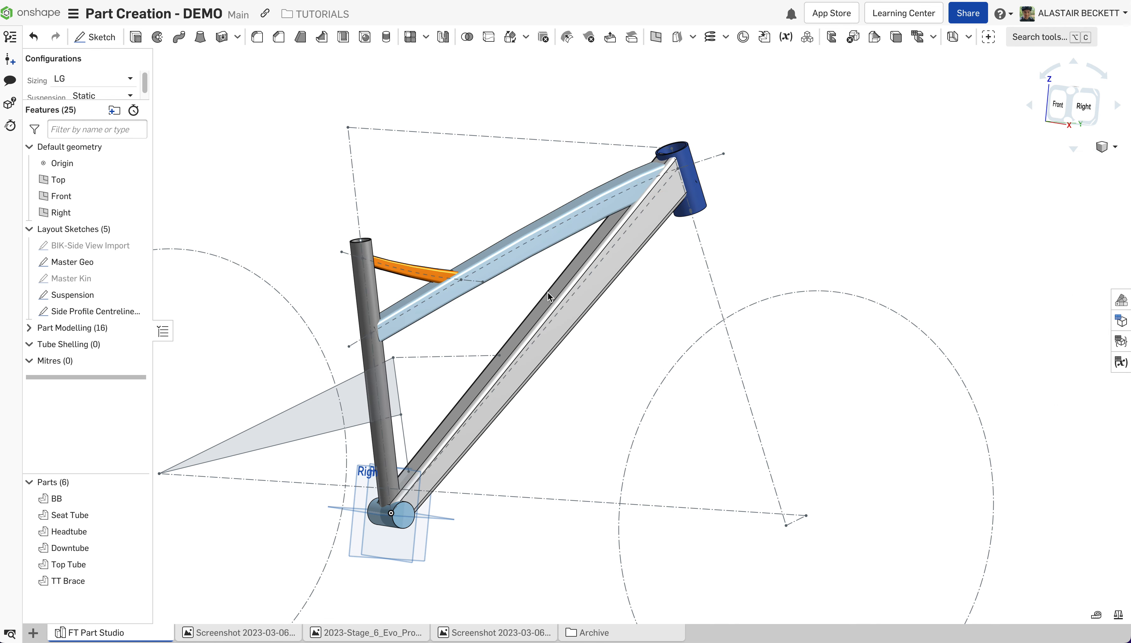
Isolate the Downtube and start a Shell feature with a thickness of 2 mm.
{"action": "scroll", "coordinate": [718, 206], "scroll_direction": "up", "scroll_amount": 2}
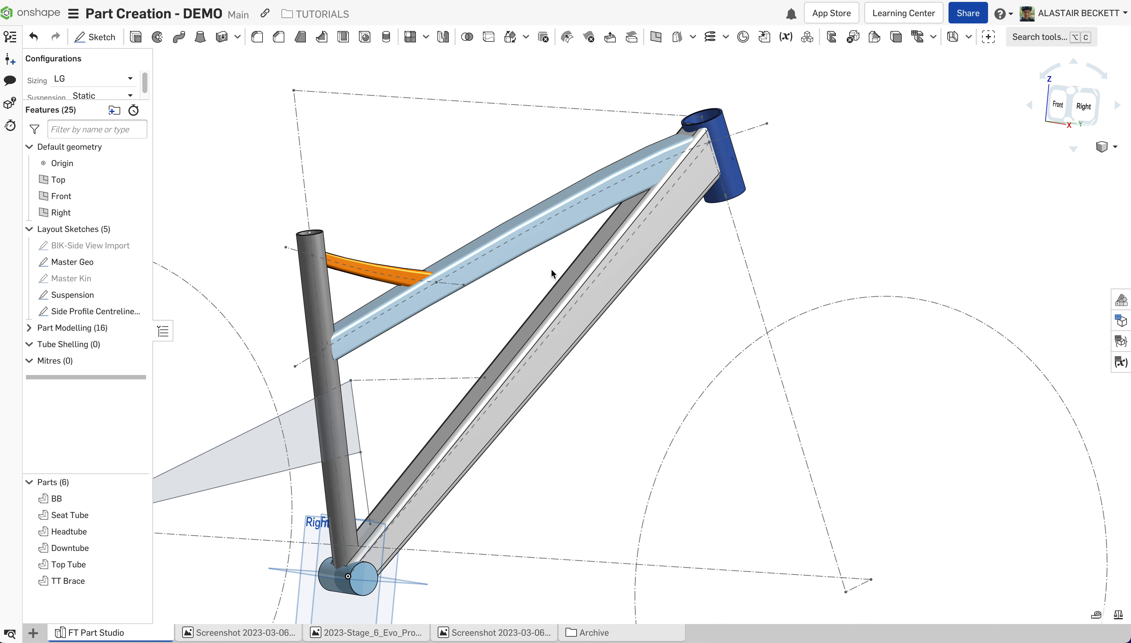
{"action": "right_click", "coordinate": [687, 201]}
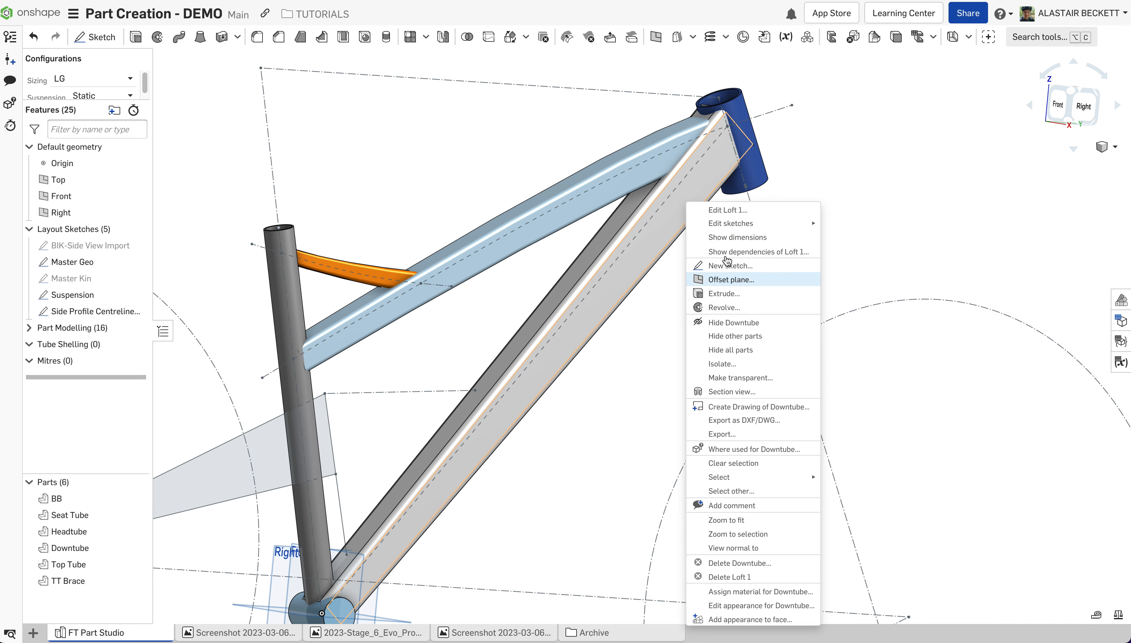
{"action": "left_click", "coordinate": [723, 364]}
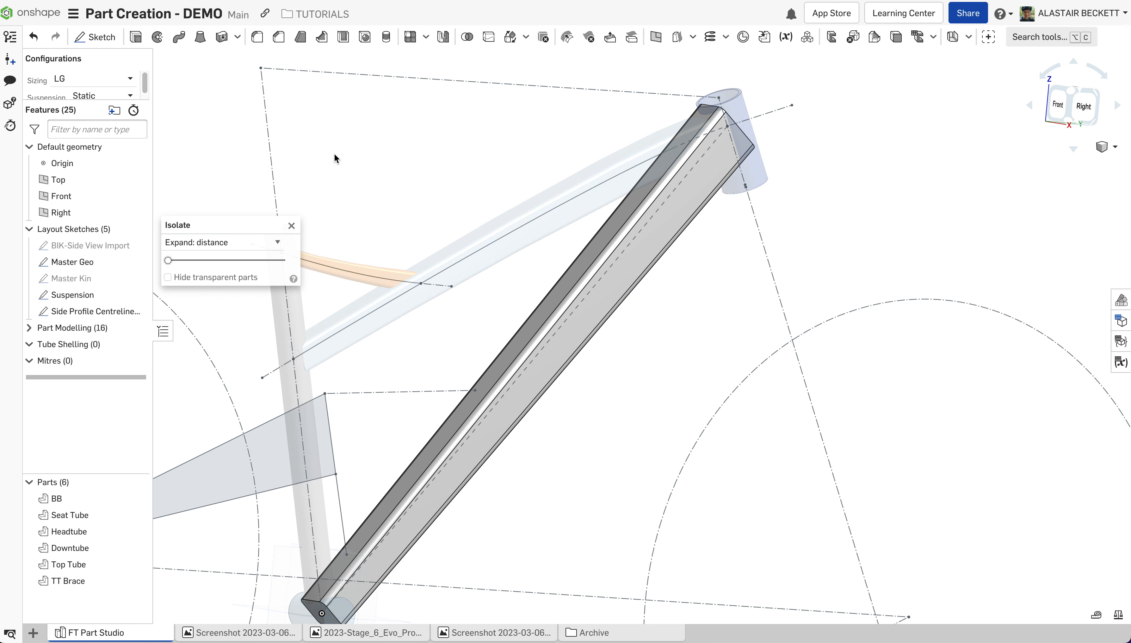
{"action": "left_click", "coordinate": [343, 37]}
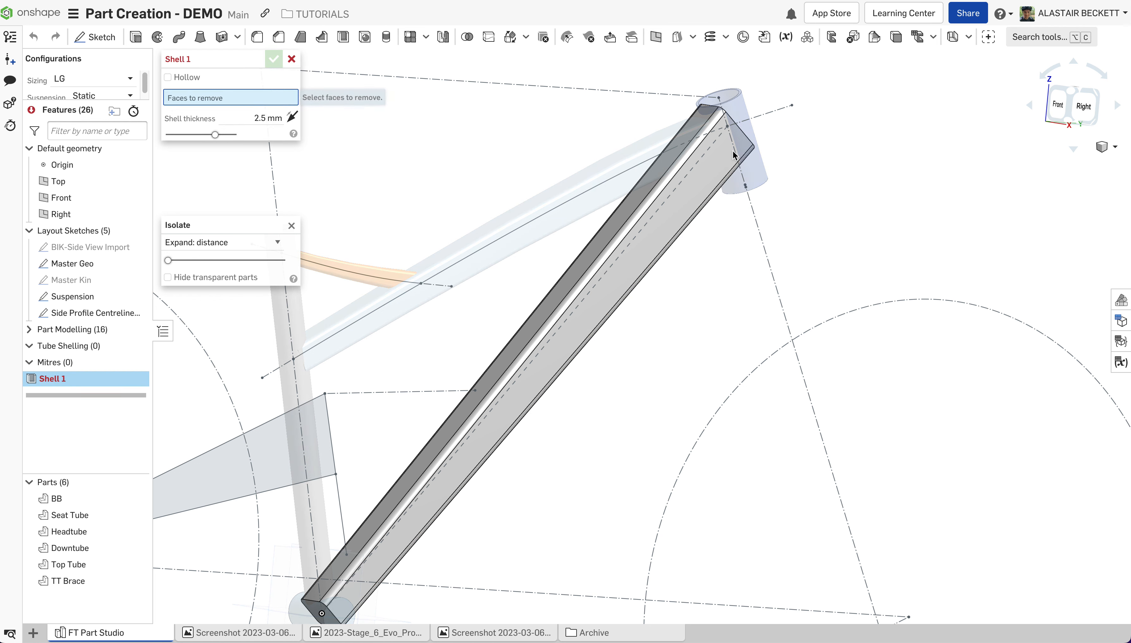
{"action": "left_click", "coordinate": [195, 84]}
{"action": "right_click_drag", "start_coordinate": [796, 173], "coordinate": [717, 149]}
{"action": "left_click", "coordinate": [179, 79]}
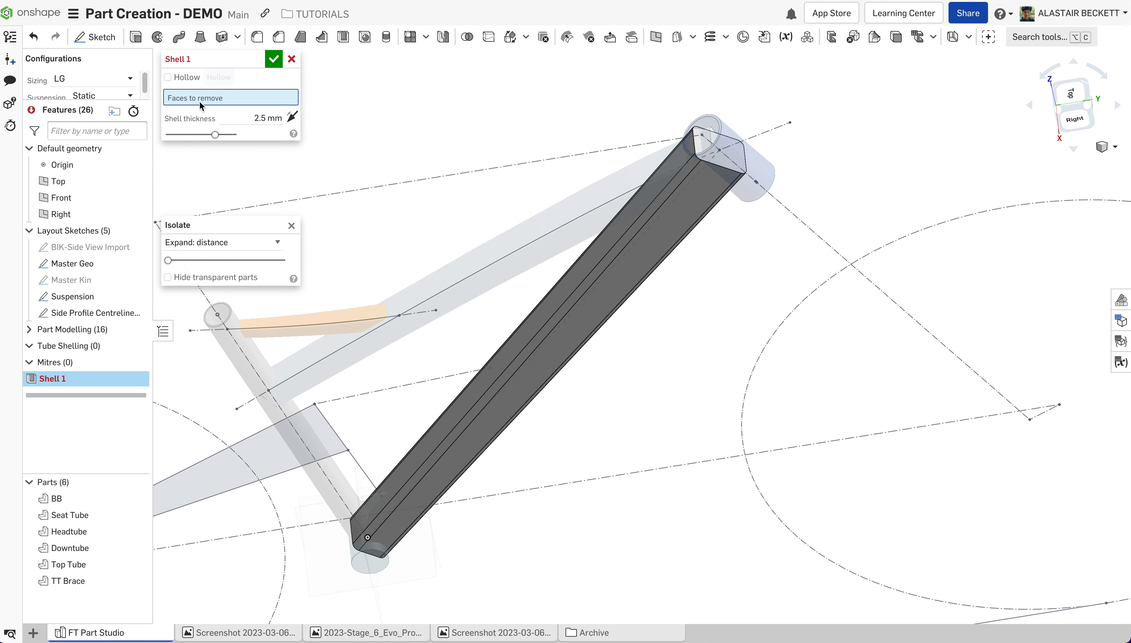
{"action": "left_click", "coordinate": [243, 118]}
{"action": "scroll", "coordinate": [730, 150], "scroll_direction": "up", "scroll_amount": 3}
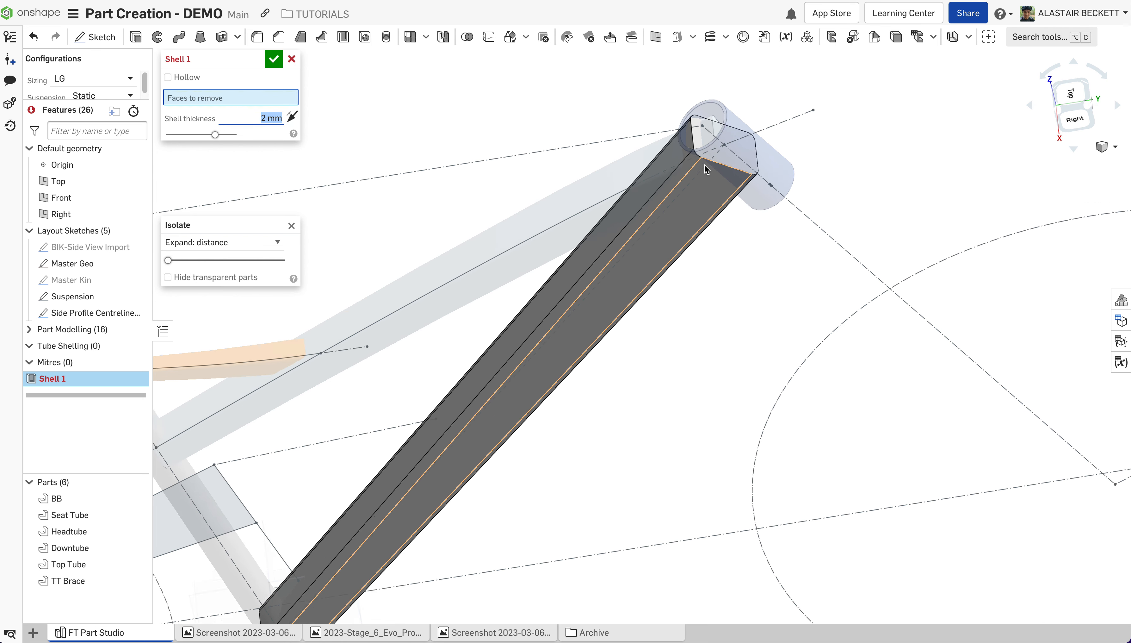
Shell the Downtube with its head tube and bottom bracket end faces removed.
{"action": "left_click", "coordinate": [743, 145]}
{"action": "scroll", "coordinate": [742, 148], "scroll_direction": "down", "scroll_amount": 4}
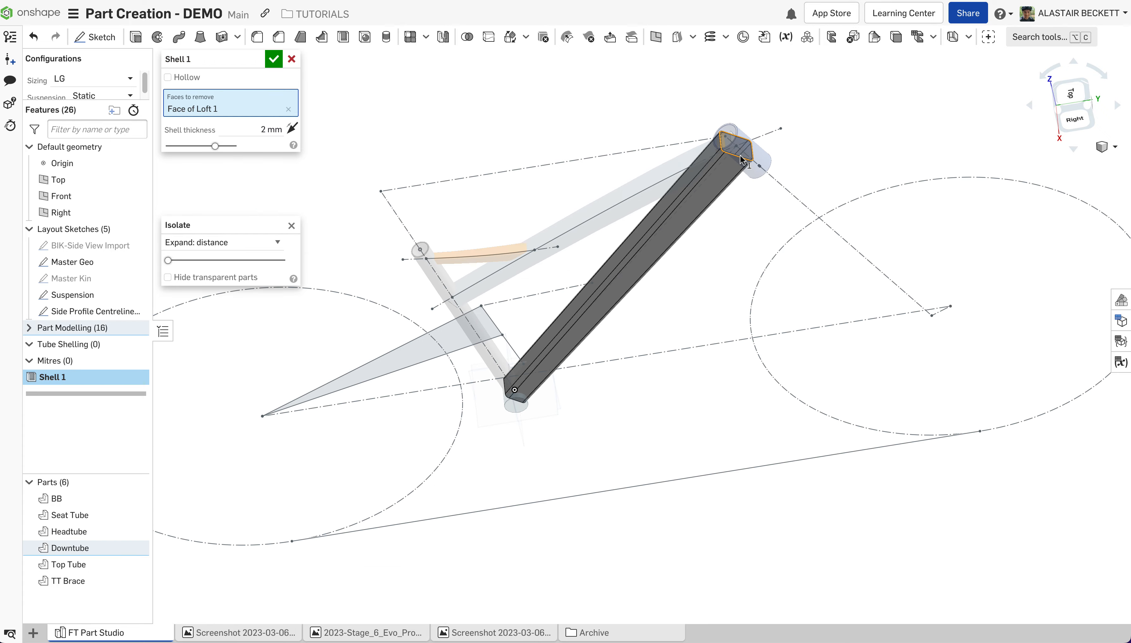
{"action": "scroll", "coordinate": [741, 148], "scroll_direction": "up", "scroll_amount": 6}
{"action": "scroll", "coordinate": [743, 120], "scroll_direction": "down", "scroll_amount": 2}
{"action": "scroll", "coordinate": [746, 117], "scroll_direction": "down", "scroll_amount": 5}
{"action": "right_click_drag", "start_coordinate": [634, 242], "coordinate": [692, 189]}
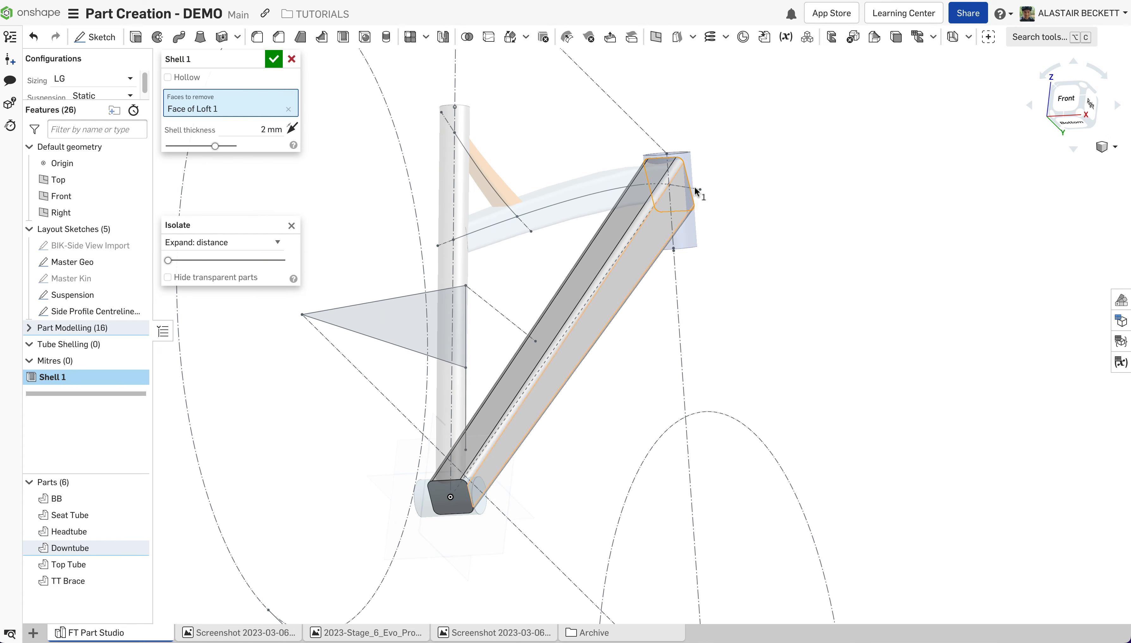
{"action": "scroll", "coordinate": [461, 495], "scroll_direction": "up", "scroll_amount": 6}
{"action": "left_click", "coordinate": [463, 475]}
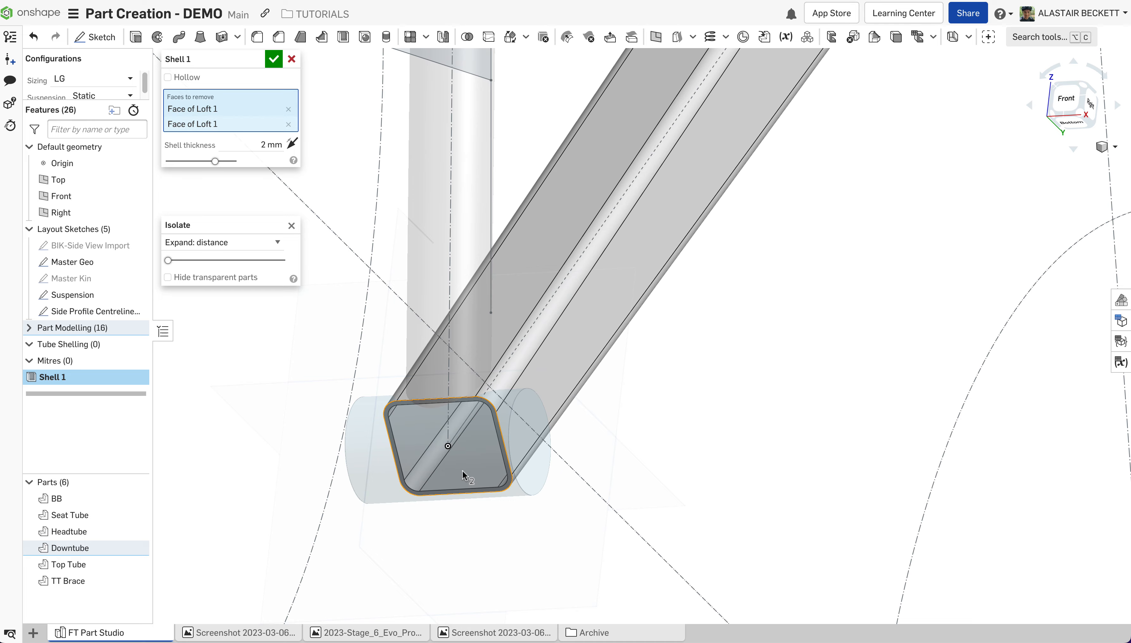
{"action": "left_click", "coordinate": [273, 59]}
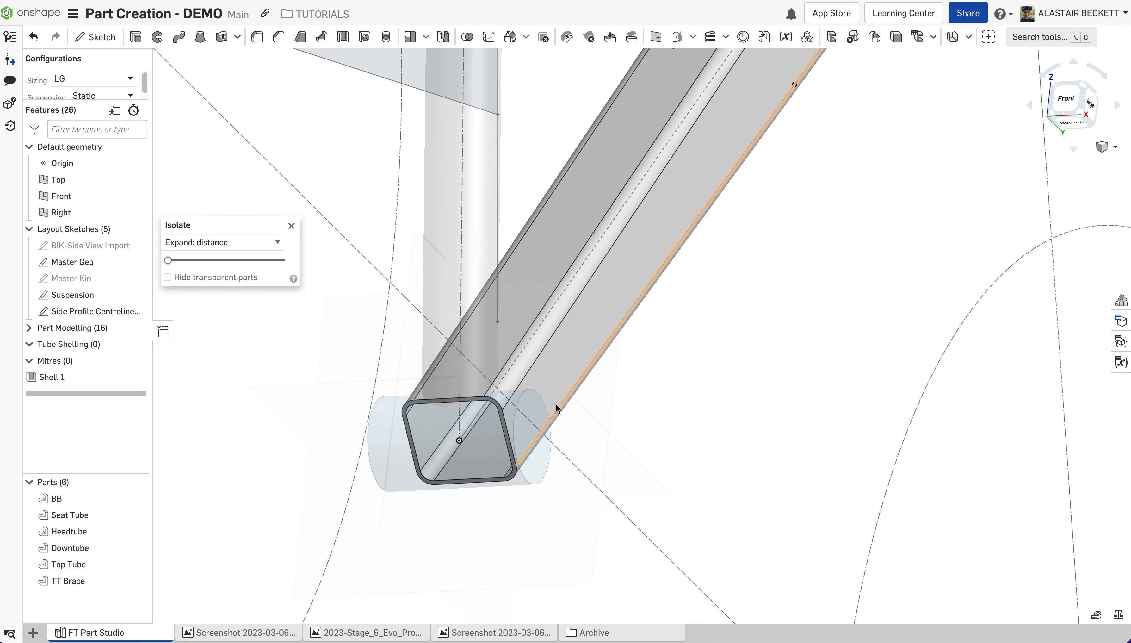
Inspect the hollow Downtube from several angles and end its isolation.
{"action": "scroll", "coordinate": [384, 434], "scroll_direction": "down", "scroll_amount": 5}
{"action": "scroll", "coordinate": [533, 324], "scroll_direction": "up", "scroll_amount": 5}
{"action": "right_click_drag", "start_coordinate": [470, 385], "coordinate": [518, 460]}
{"action": "right_click_drag", "start_coordinate": [497, 419], "coordinate": [669, 344]}
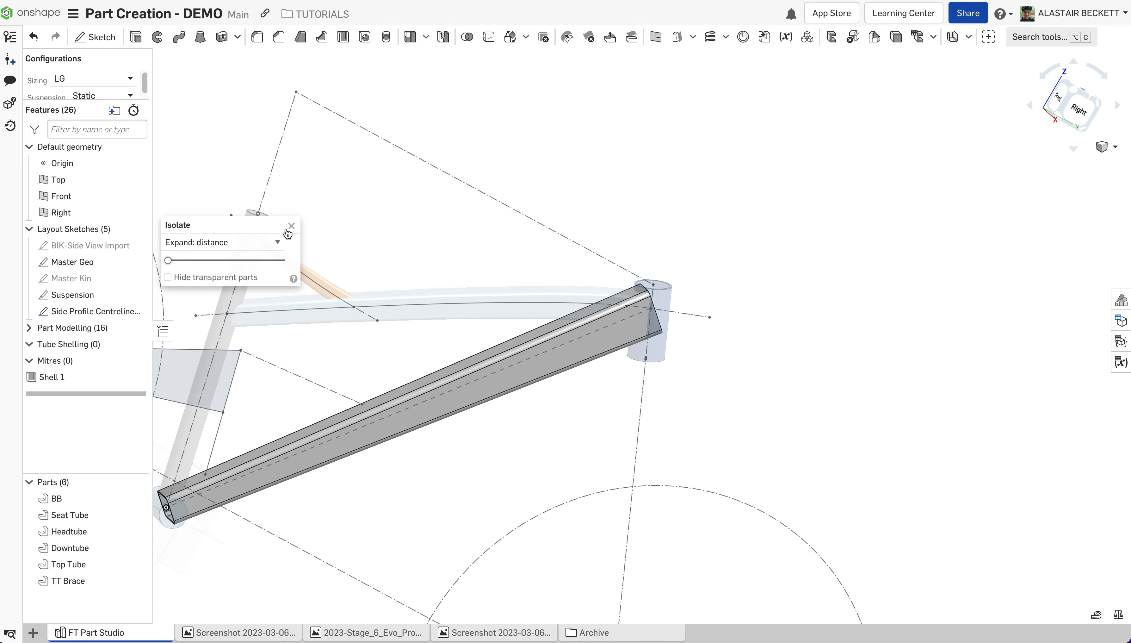
{"action": "left_click", "coordinate": [289, 228]}
Isolate the Top Tube and start a Shell feature with a thickness of 2 mm.
{"action": "scroll", "coordinate": [544, 325], "scroll_direction": "up", "scroll_amount": 3}
{"action": "right_click", "coordinate": [548, 311]}
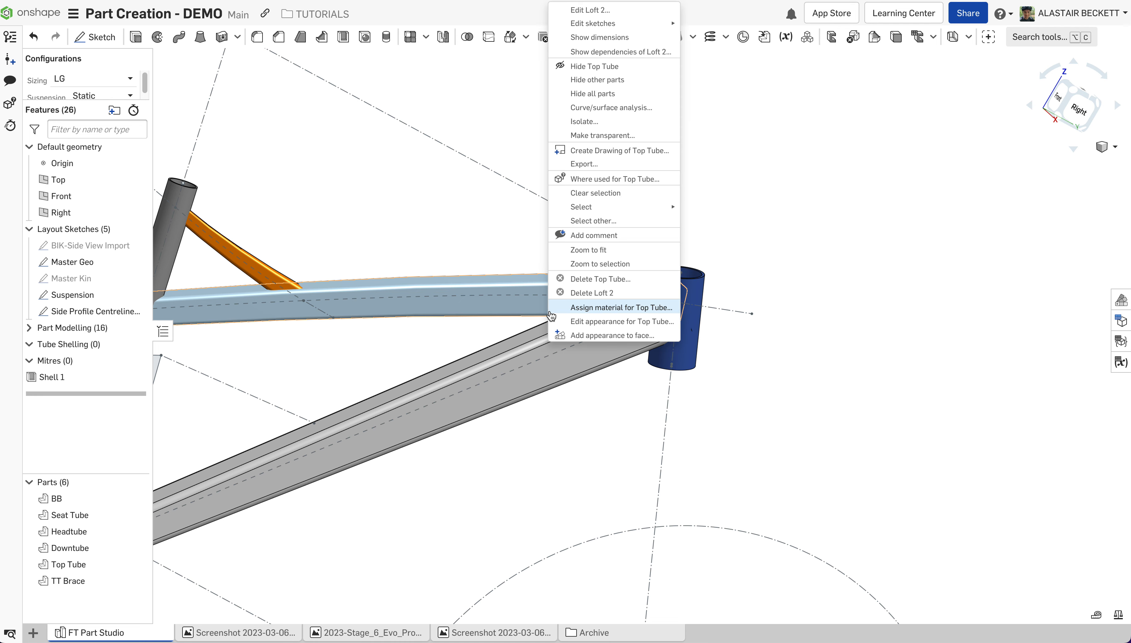
{"action": "left_click", "coordinate": [584, 122]}
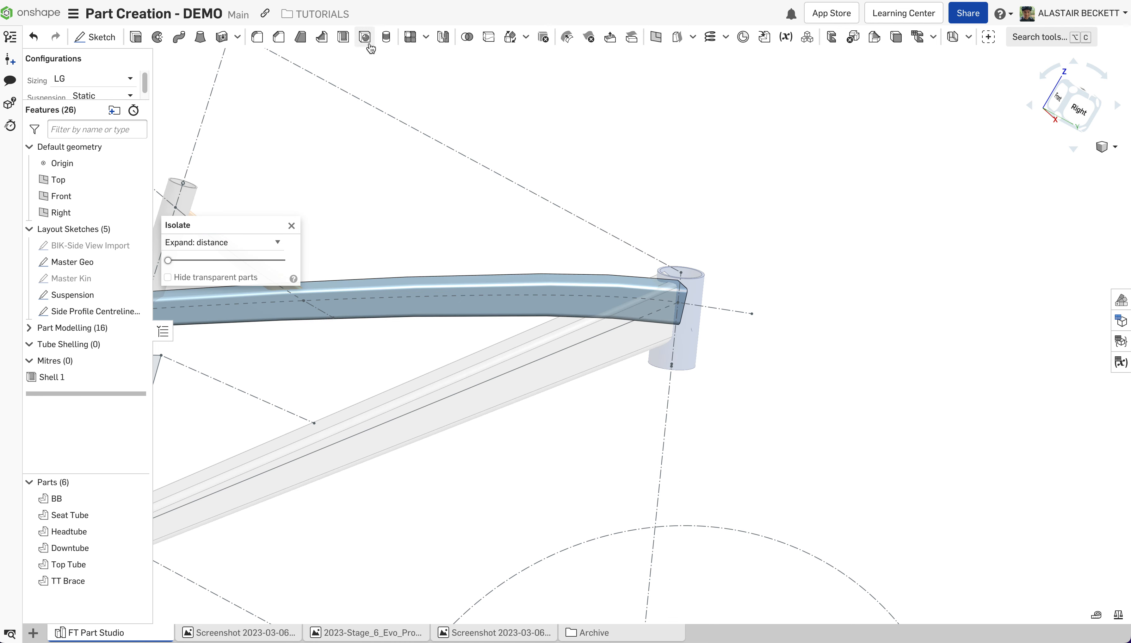
{"action": "left_click", "coordinate": [343, 36]}
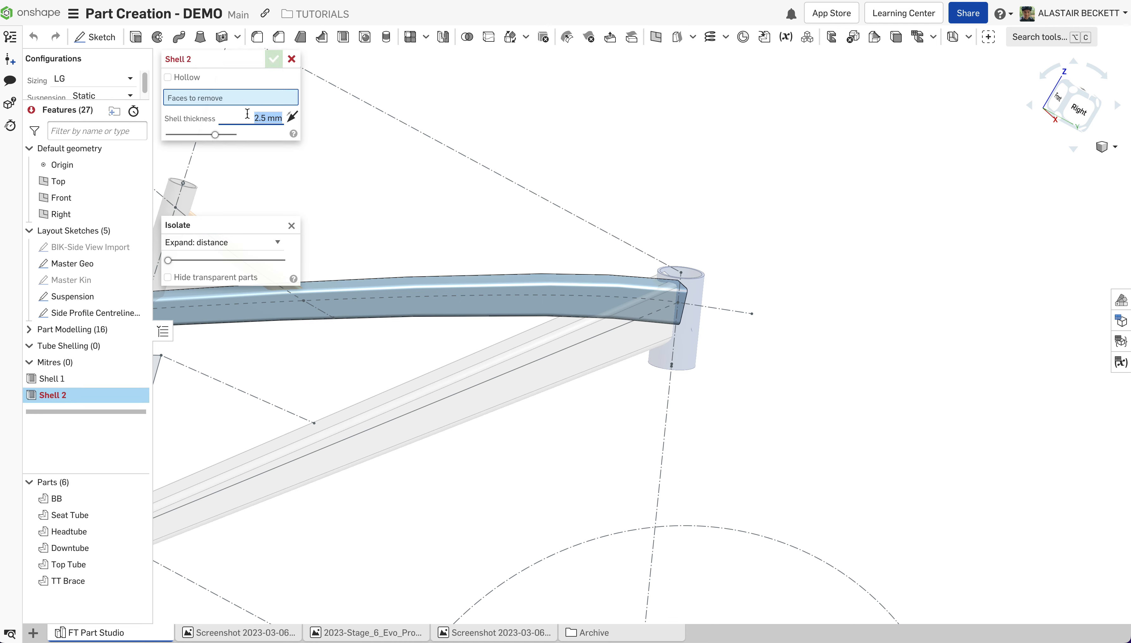
{"action": "type", "text": "2"}
{"action": "key", "text": "Return"}
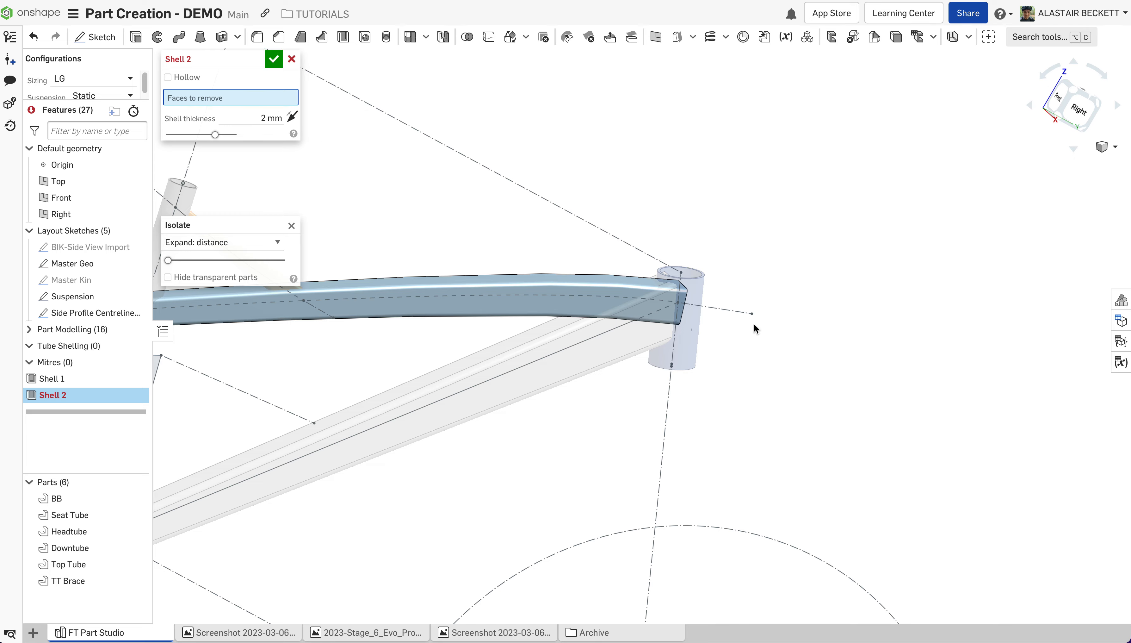
Shell the Top Tube with its head tube and seat tube end faces removed, and end its isolation.
{"action": "right_click_drag", "start_coordinate": [755, 330], "coordinate": [578, 294]}
{"action": "left_click", "coordinate": [587, 294]}
{"action": "scroll", "coordinate": [586, 297], "scroll_direction": "down", "scroll_amount": 5}
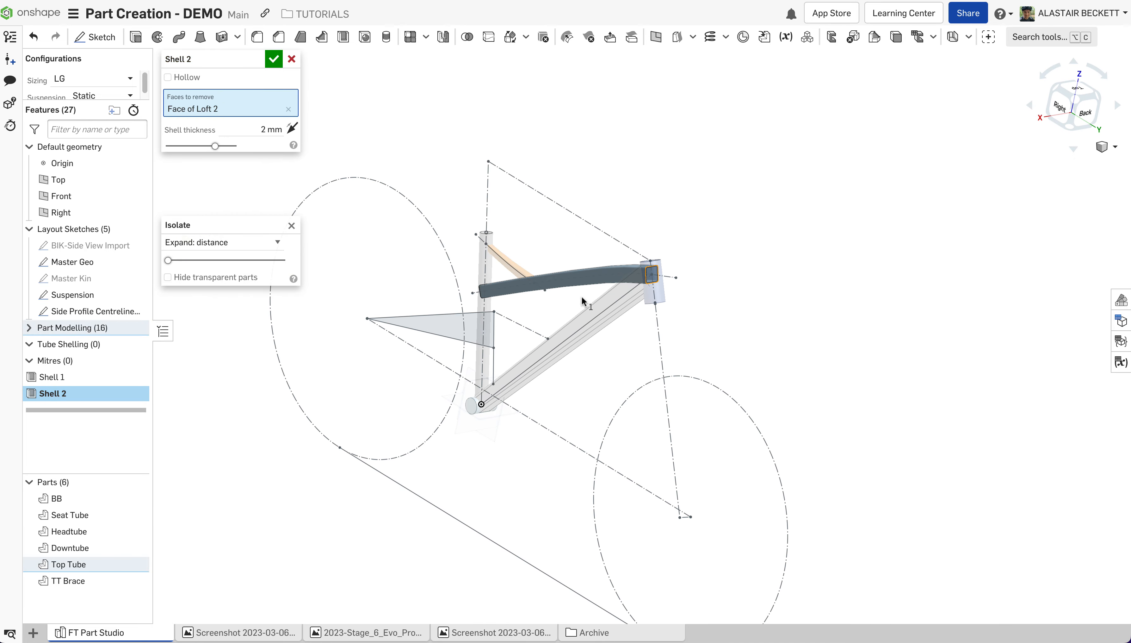
{"action": "right_click_drag", "start_coordinate": [512, 341], "coordinate": [587, 300]}
{"action": "scroll", "coordinate": [520, 294], "scroll_direction": "up", "scroll_amount": 8}
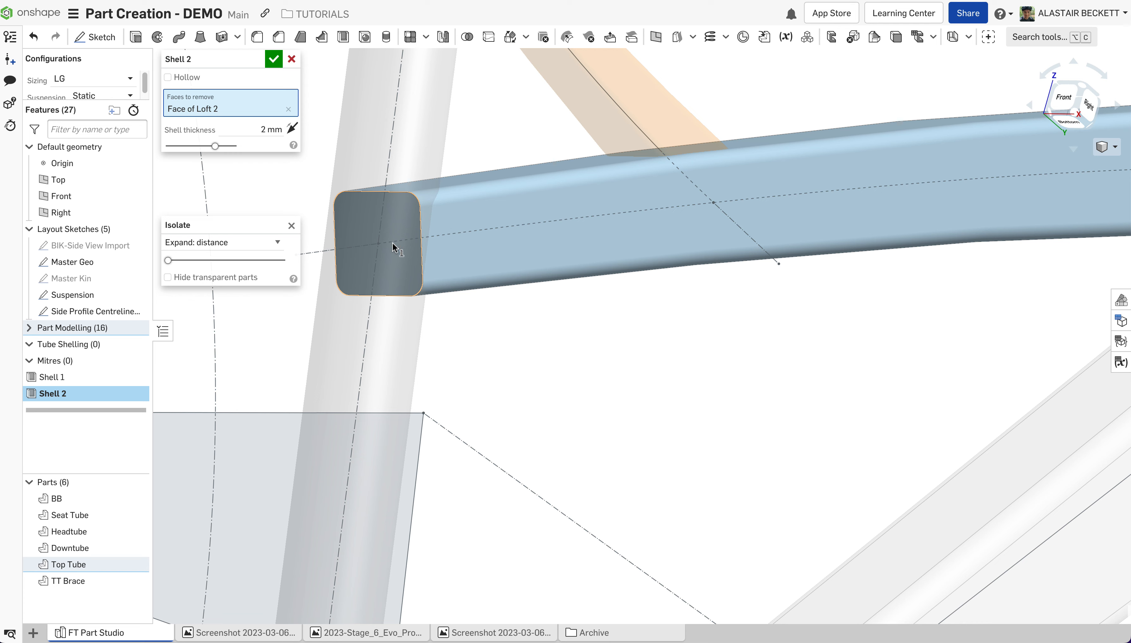
{"action": "left_click", "coordinate": [408, 258]}
{"action": "left_click", "coordinate": [274, 60]}
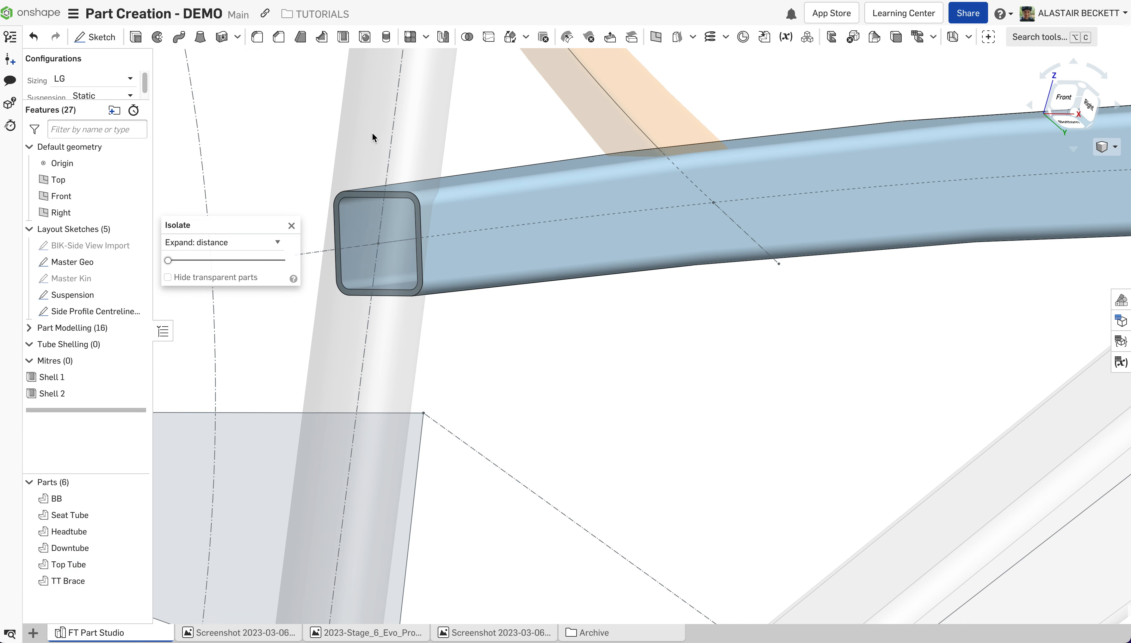
{"action": "left_click", "coordinate": [291, 225]}
Isolate the TT Brace and start a Shell feature with a thickness of 2 mm.
{"action": "right_click", "coordinate": [642, 103]}
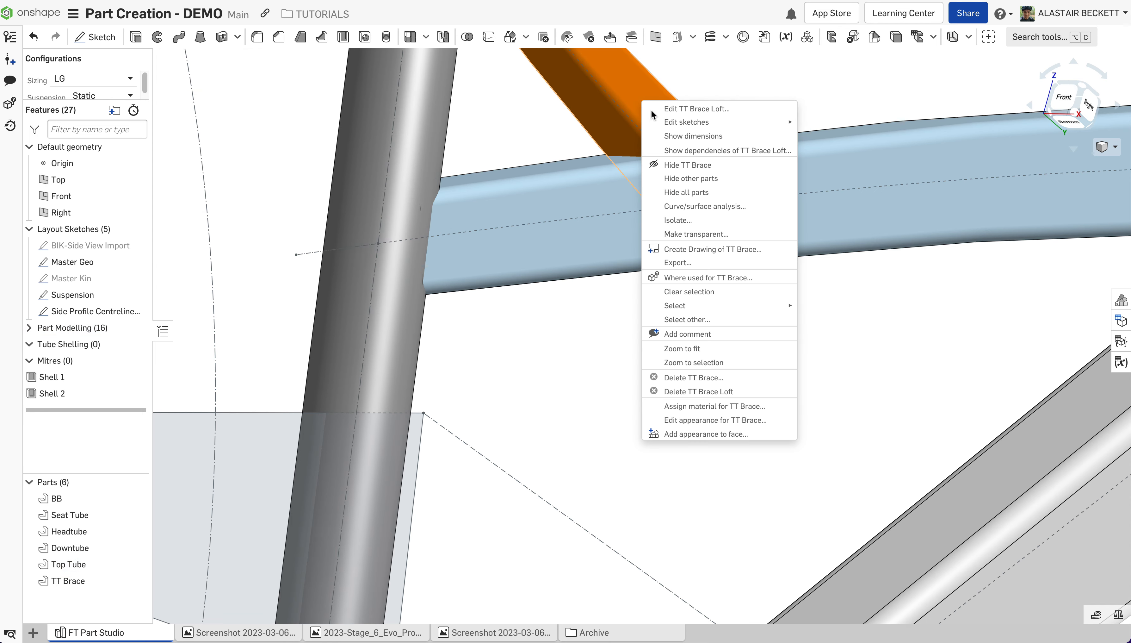
{"action": "left_click", "coordinate": [686, 220]}
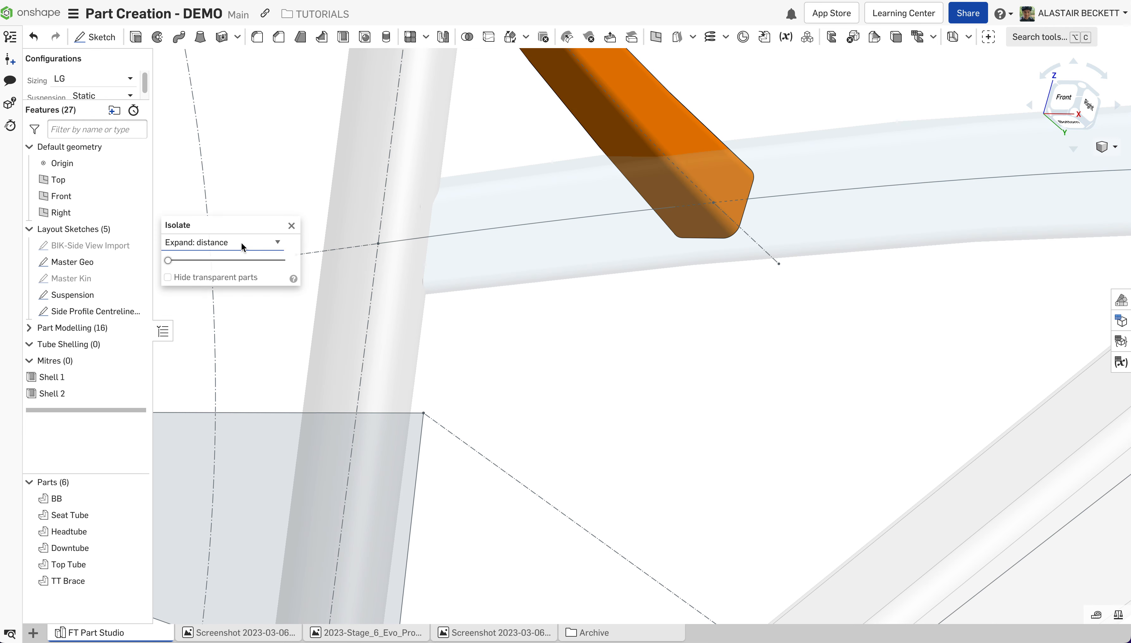
{"action": "left_click", "coordinate": [330, 42]}
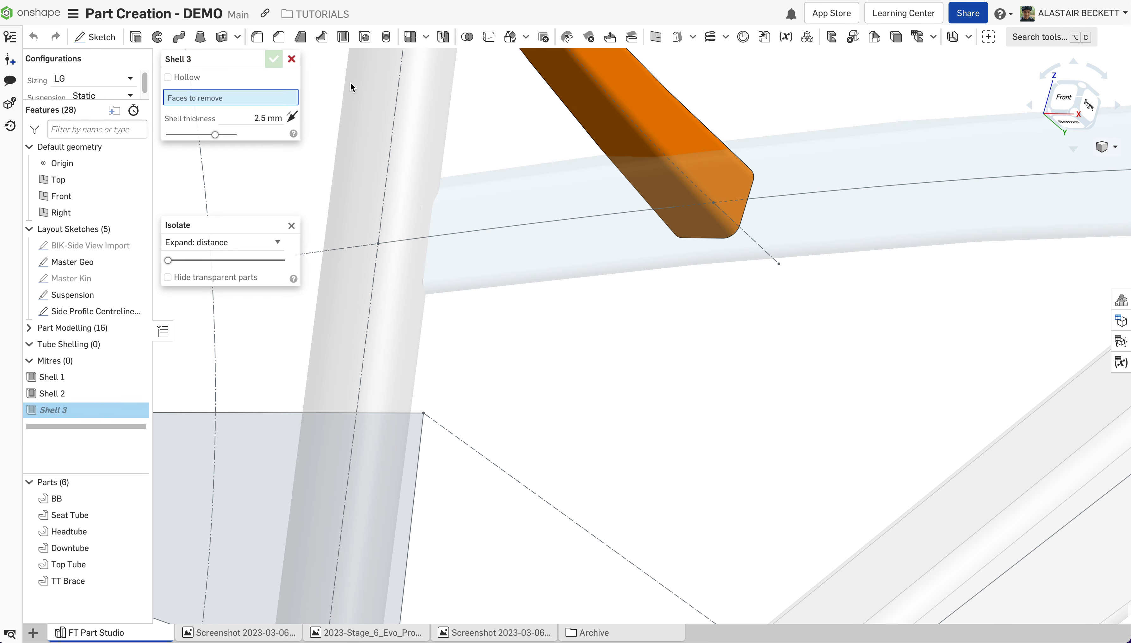
{"action": "scroll", "coordinate": [533, 442], "scroll_direction": "down", "scroll_amount": 3}
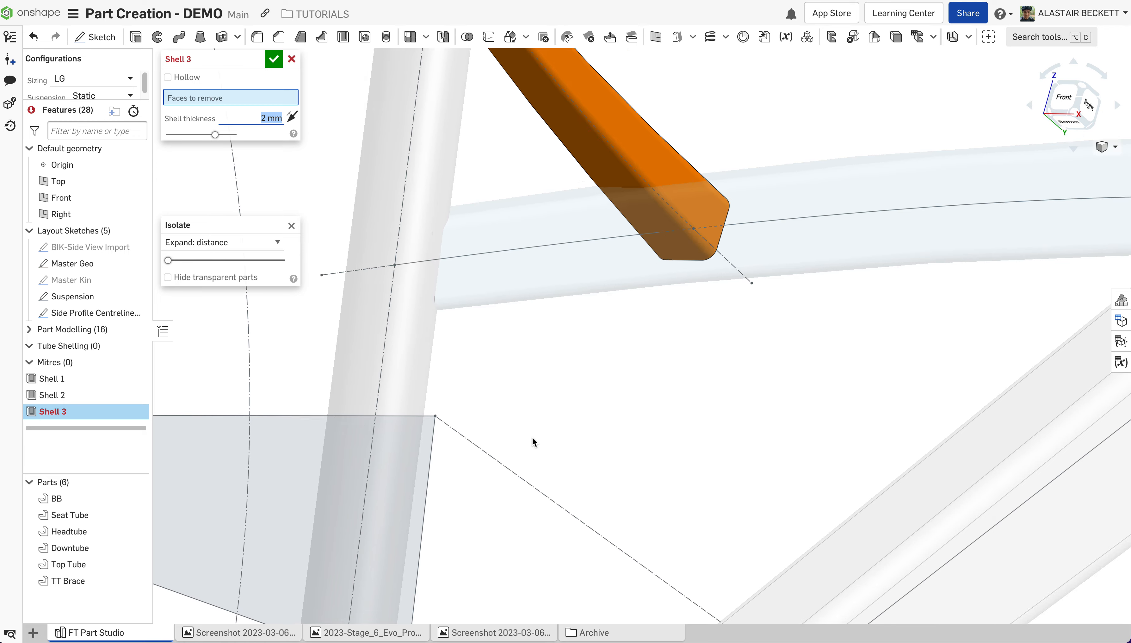
Shell the TT Brace with its top tube and seat tube end faces removed, and end its isolation.
{"action": "scroll", "coordinate": [480, 119], "scroll_direction": "up", "scroll_amount": 5}
{"action": "left_click", "coordinate": [490, 87]}
{"action": "right_click_drag", "start_coordinate": [490, 88], "coordinate": [803, 397]}
{"action": "left_click", "coordinate": [804, 383]}
{"action": "left_click", "coordinate": [799, 388]}
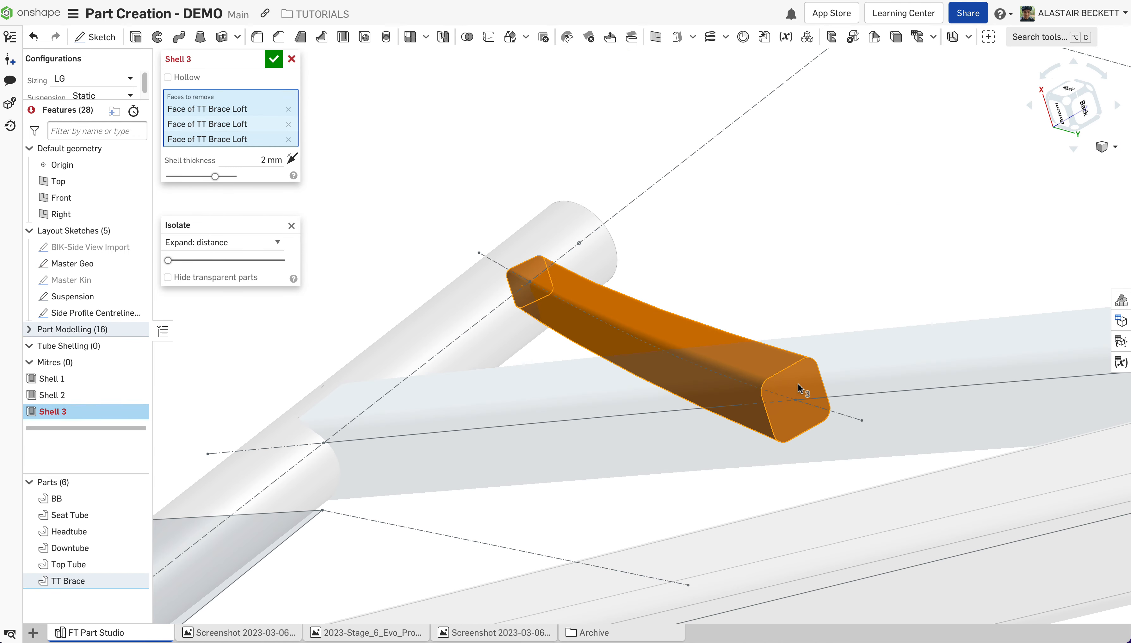
{"action": "left_click", "coordinate": [803, 391]}
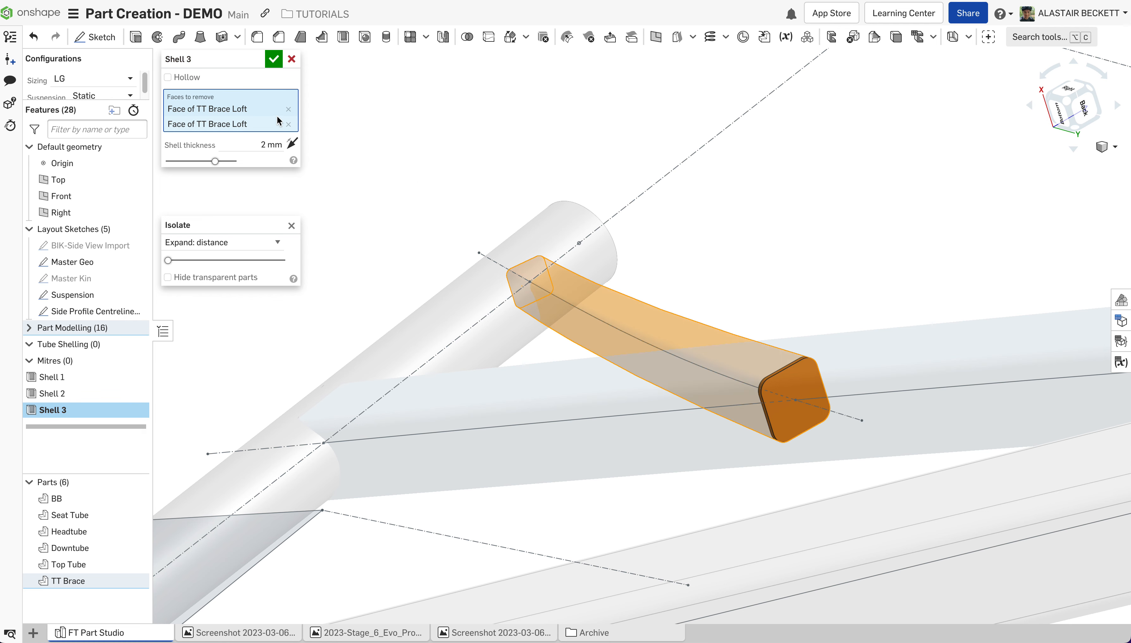
{"action": "left_click", "coordinate": [288, 124]}
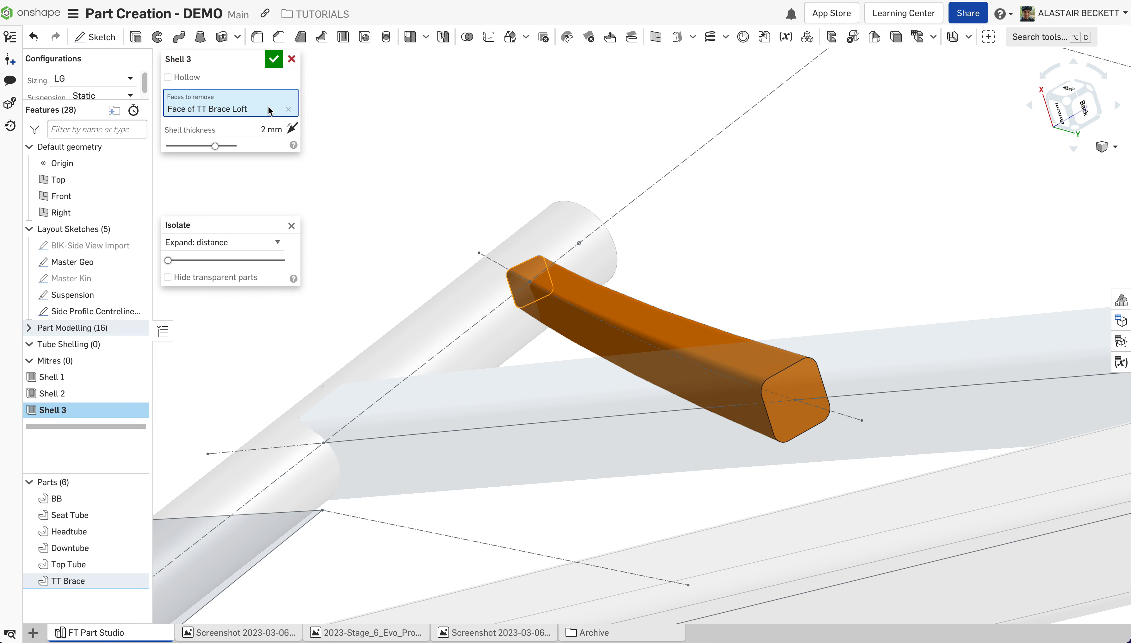
{"action": "left_click", "coordinate": [790, 389]}
{"action": "right_click_drag", "start_coordinate": [457, 255], "coordinate": [494, 252]}
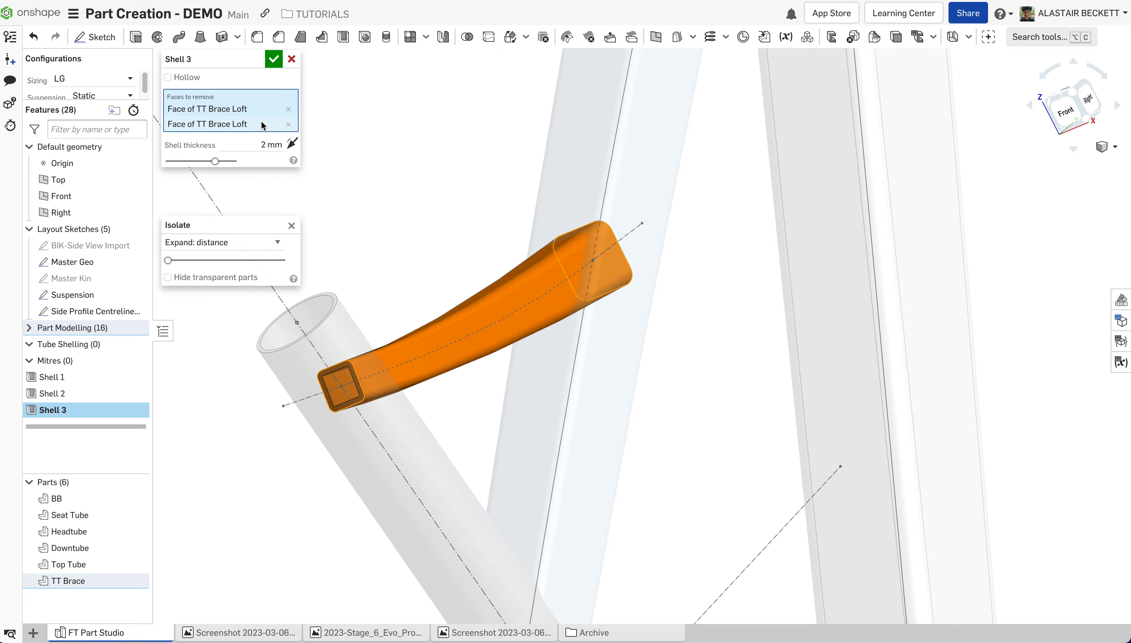
{"action": "left_click", "coordinate": [273, 59]}
{"action": "scroll", "coordinate": [295, 258], "scroll_direction": "down", "scroll_amount": 3}
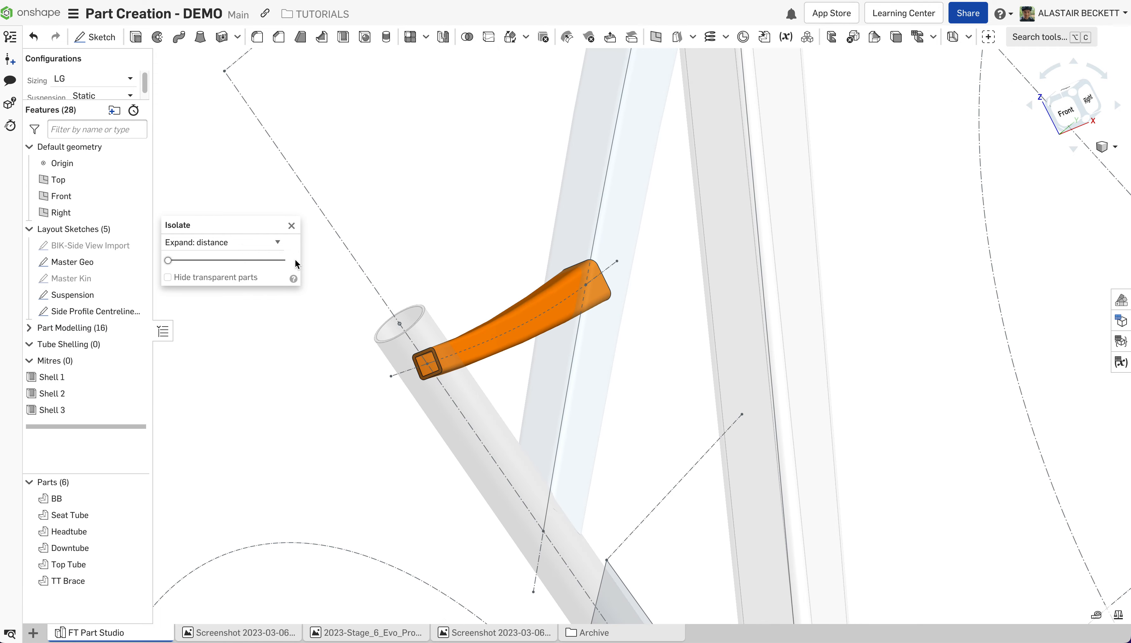
{"action": "left_click", "coordinate": [291, 226]}
Examine where the Seat Tube and Downtube meet the BB shell, and view the frame as a whole.
{"action": "right_click_drag", "start_coordinate": [493, 251], "coordinate": [502, 275]}
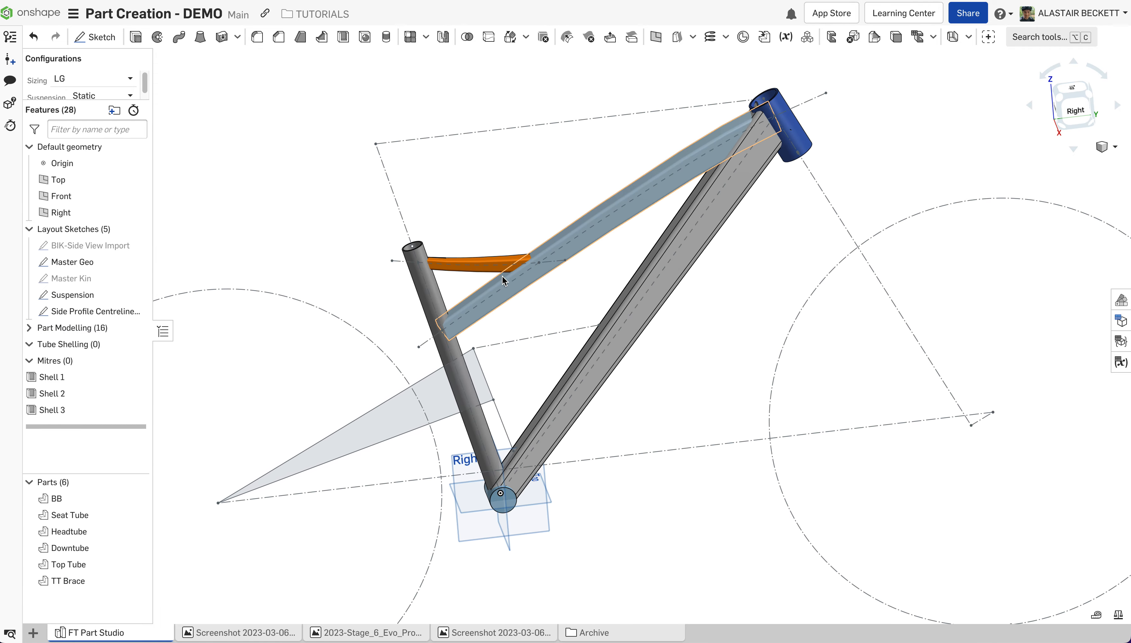
{"action": "scroll", "coordinate": [502, 276], "scroll_direction": "down", "scroll_amount": 2}
{"action": "scroll", "coordinate": [516, 456], "scroll_direction": "up", "scroll_amount": 6}
{"action": "right_click_drag", "start_coordinate": [490, 468], "coordinate": [499, 464]}
{"action": "scroll", "coordinate": [496, 466], "scroll_direction": "down", "scroll_amount": 1}
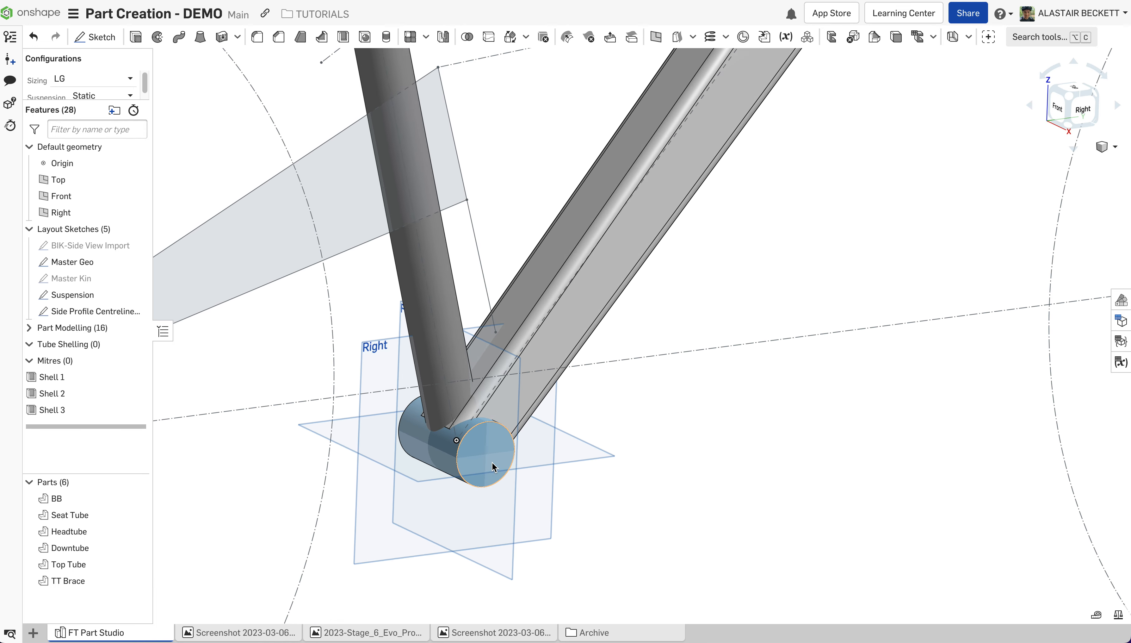
{"action": "scroll", "coordinate": [492, 476], "scroll_direction": "down", "scroll_amount": 1}
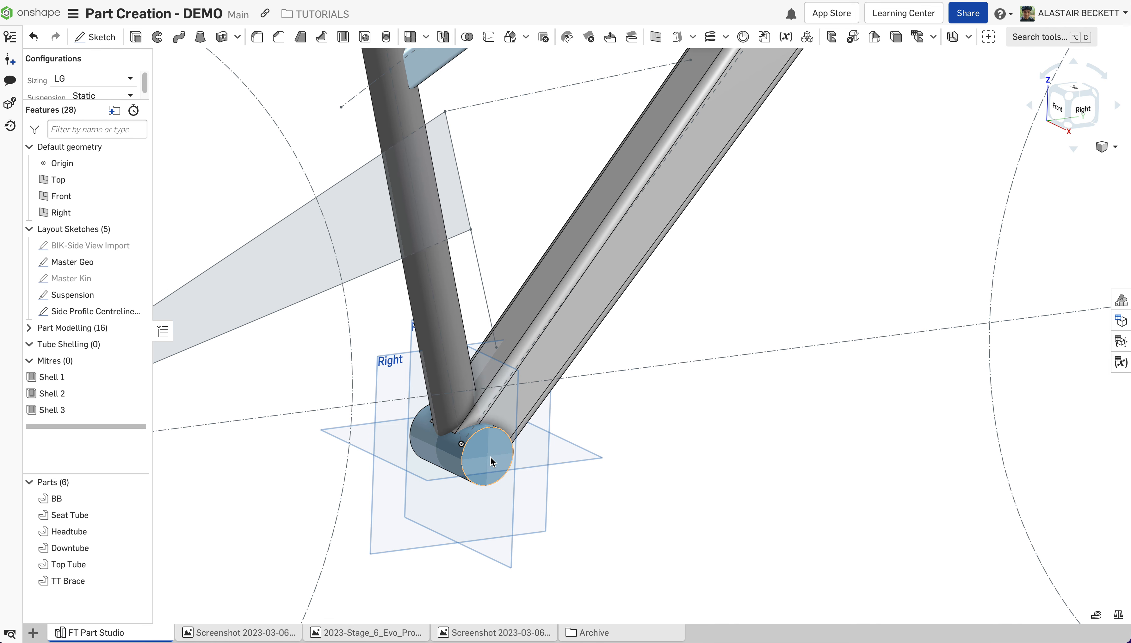
{"action": "scroll", "coordinate": [479, 475], "scroll_direction": "up", "scroll_amount": 1}
{"action": "scroll", "coordinate": [479, 479], "scroll_direction": "up", "scroll_amount": 2}
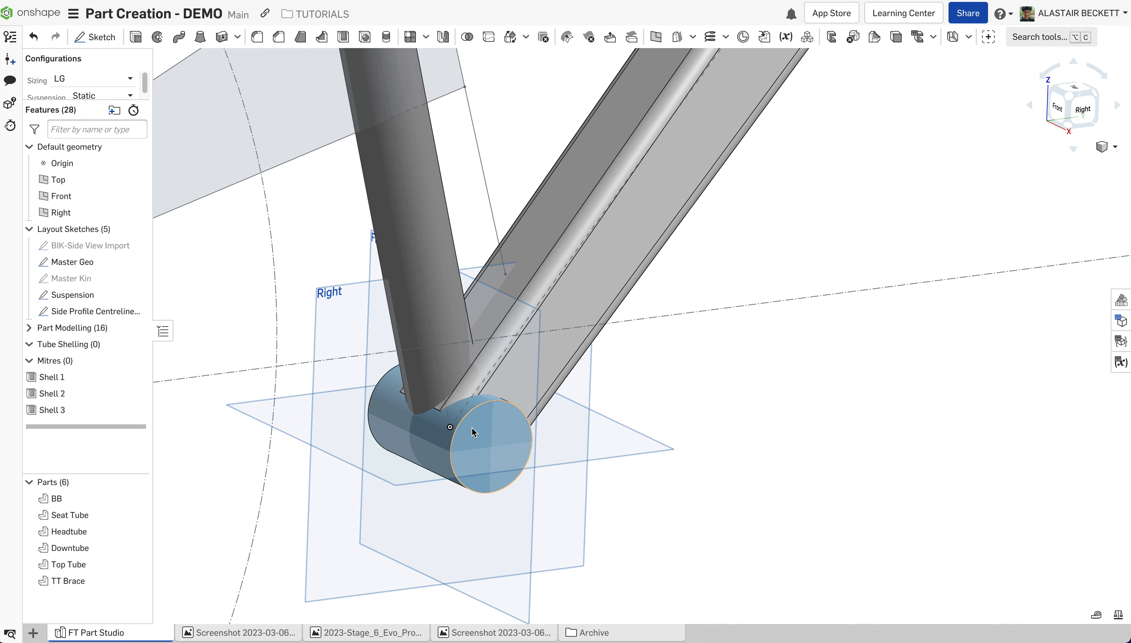
{"action": "scroll", "coordinate": [471, 444], "scroll_direction": "down", "scroll_amount": 5}
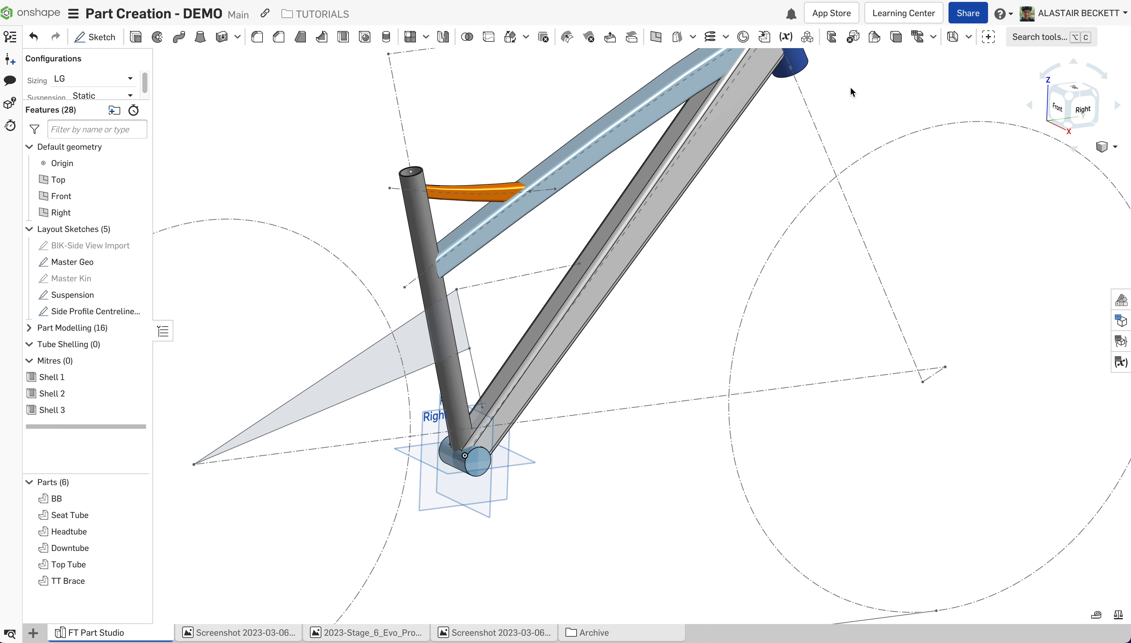
{"action": "scroll", "coordinate": [494, 476], "scroll_direction": "up", "scroll_amount": 4}
{"action": "scroll", "coordinate": [503, 491], "scroll_direction": "up", "scroll_amount": 2}
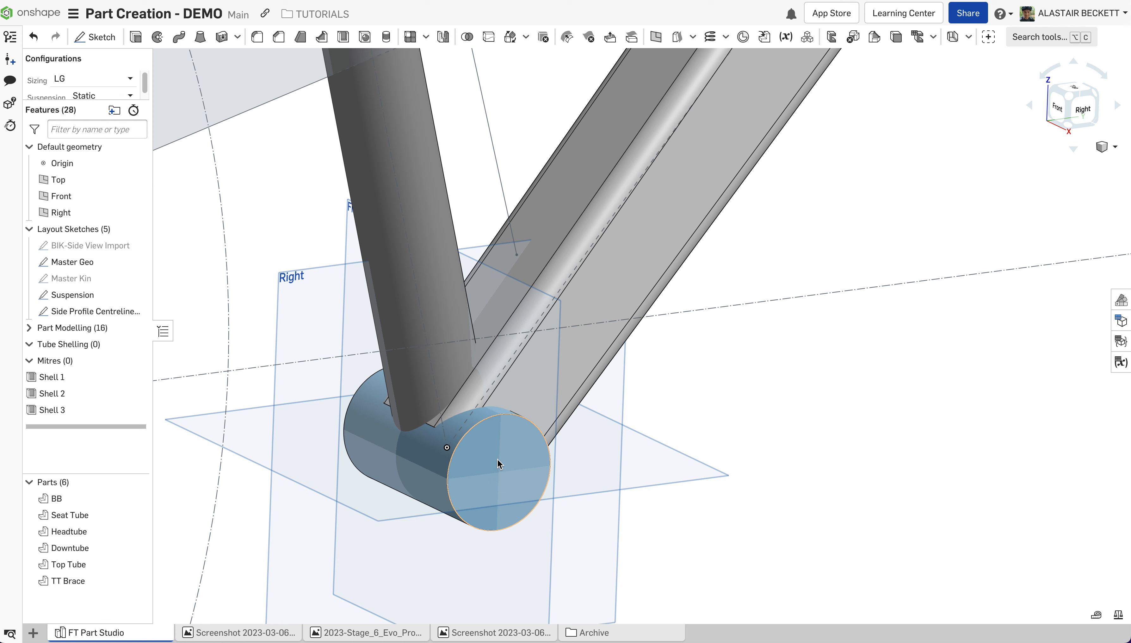
{"action": "scroll", "coordinate": [436, 440], "scroll_direction": "down", "scroll_amount": 2}
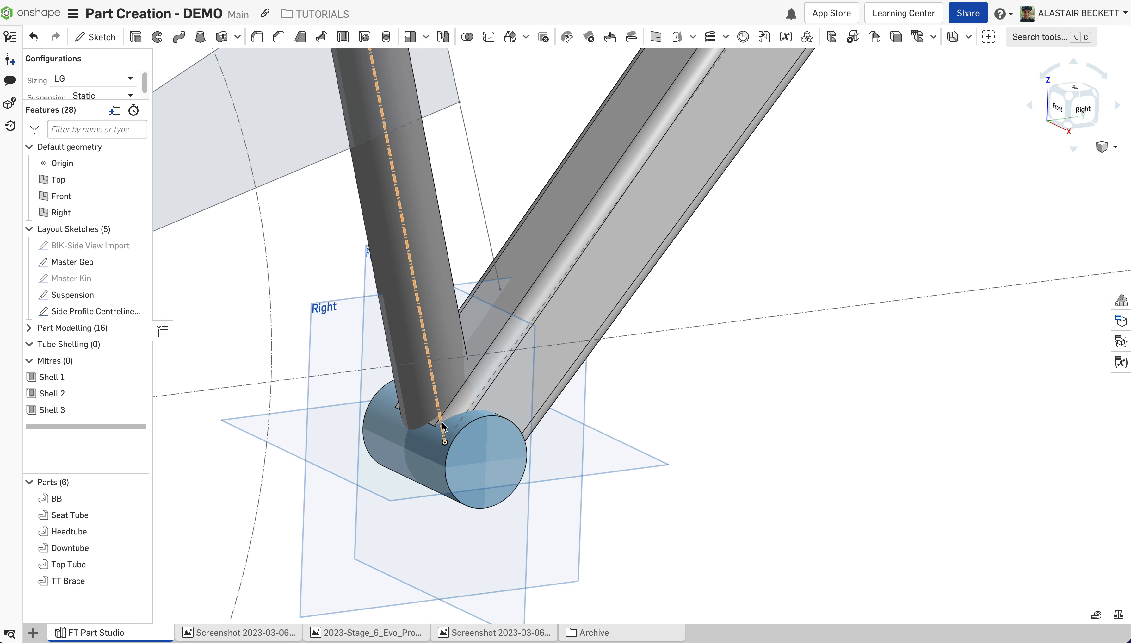
{"action": "scroll", "coordinate": [440, 429], "scroll_direction": "down", "scroll_amount": 1}
{"action": "scroll", "coordinate": [497, 429], "scroll_direction": "down", "scroll_amount": 4}
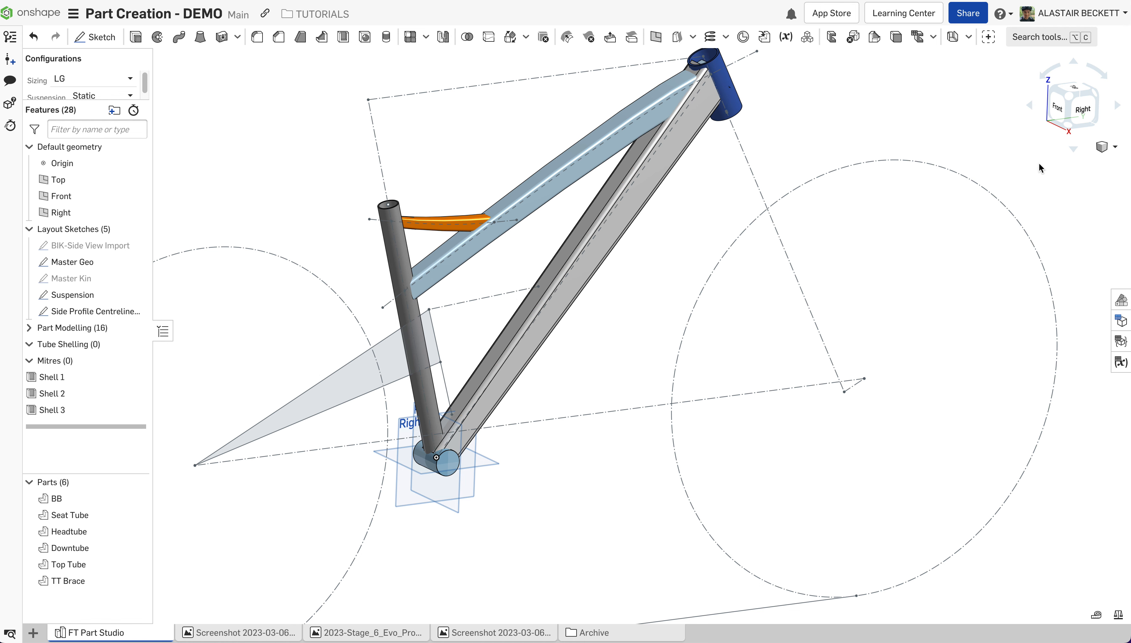
Section the frame lengthwise to examine how the tubes overlap at the Headtube, and turn the section view off.
{"action": "left_click", "coordinate": [1107, 151]}
{"action": "left_click", "coordinate": [1051, 436]}
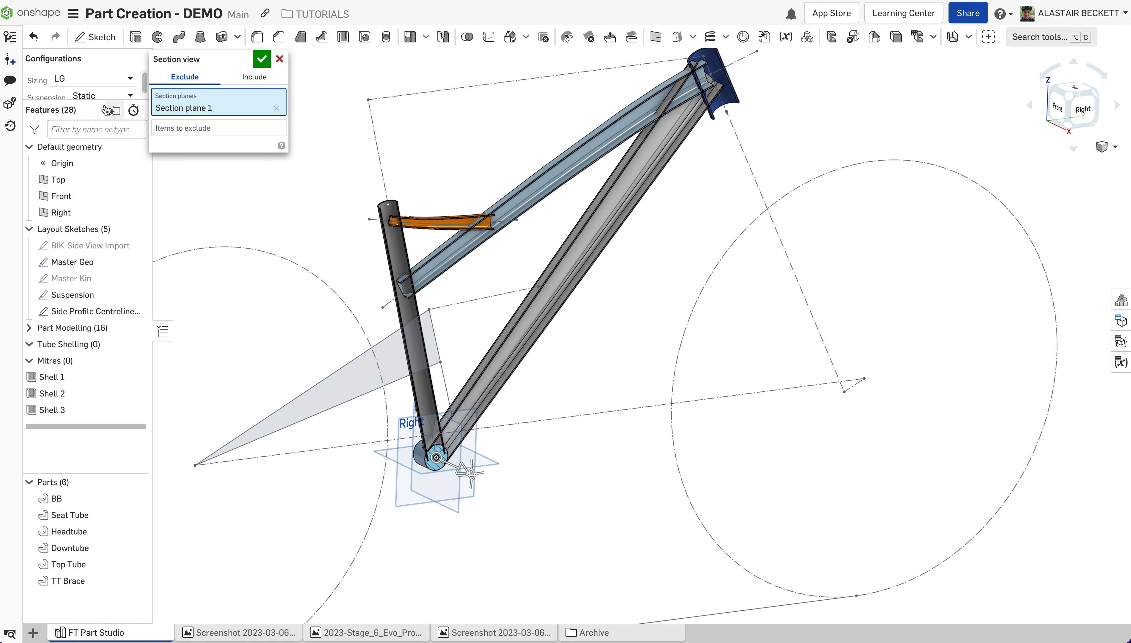
{"action": "left_click", "coordinate": [261, 59]}
{"action": "scroll", "coordinate": [740, 118], "scroll_direction": "up", "scroll_amount": 5}
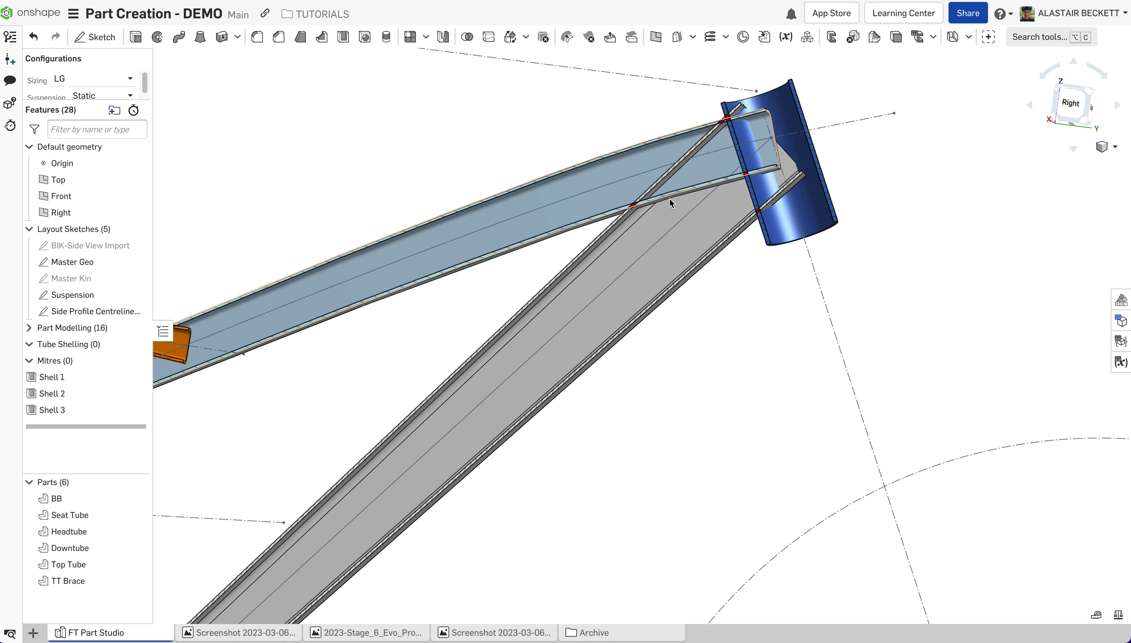
{"action": "scroll", "coordinate": [741, 117], "scroll_direction": "up", "scroll_amount": 3}
{"action": "scroll", "coordinate": [741, 118], "scroll_direction": "down", "scroll_amount": 5}
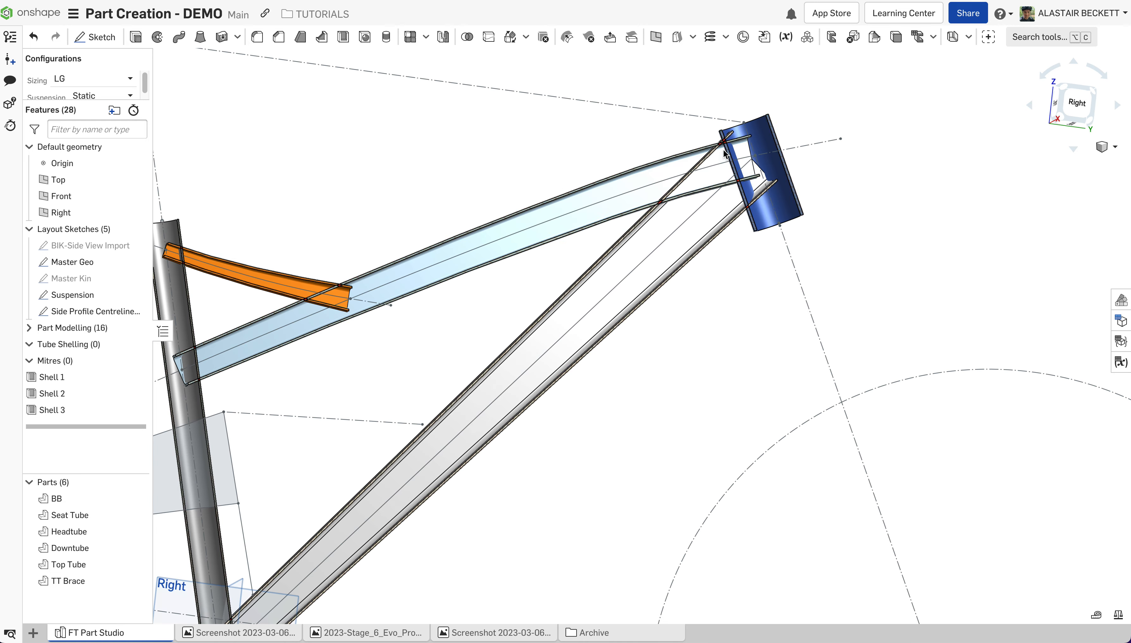
{"action": "left_click", "coordinate": [1101, 149]}
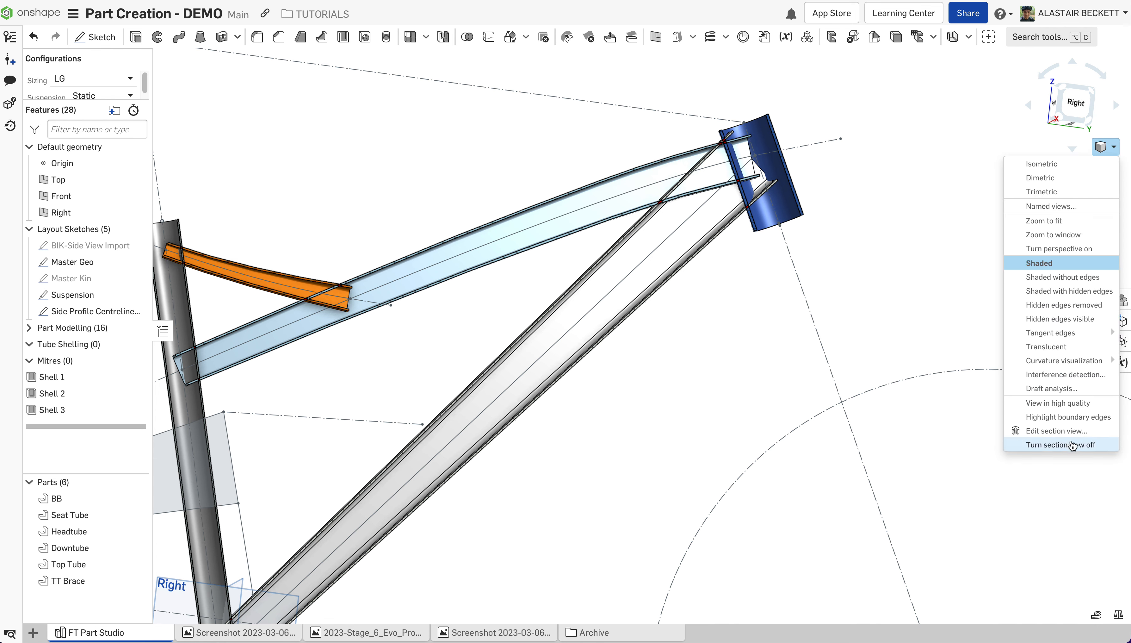
{"action": "left_click", "coordinate": [1087, 448]}
Move Shell 1, Shell 2 and Shell 3 into the Tube Shelling folder and collapse it.
{"action": "left_click", "coordinate": [79, 380]}
{"action": "left_click", "coordinate": [75, 396]}
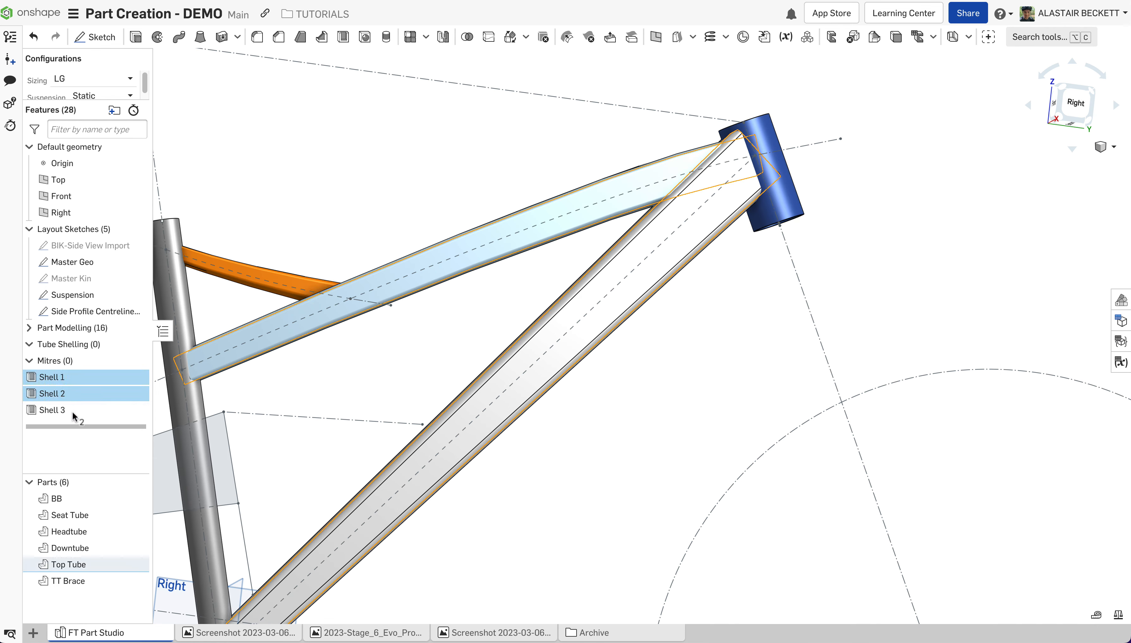
{"action": "left_click", "coordinate": [71, 411]}
{"action": "left_click_drag", "start_coordinate": [78, 377], "coordinate": [85, 345]}
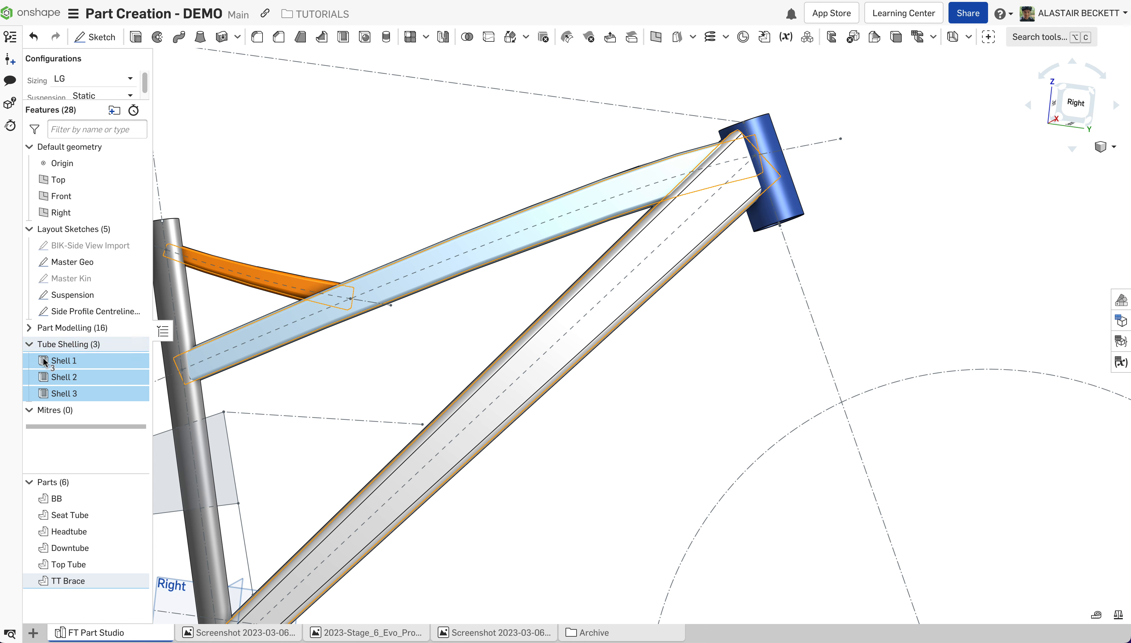
{"action": "left_click", "coordinate": [29, 344]}
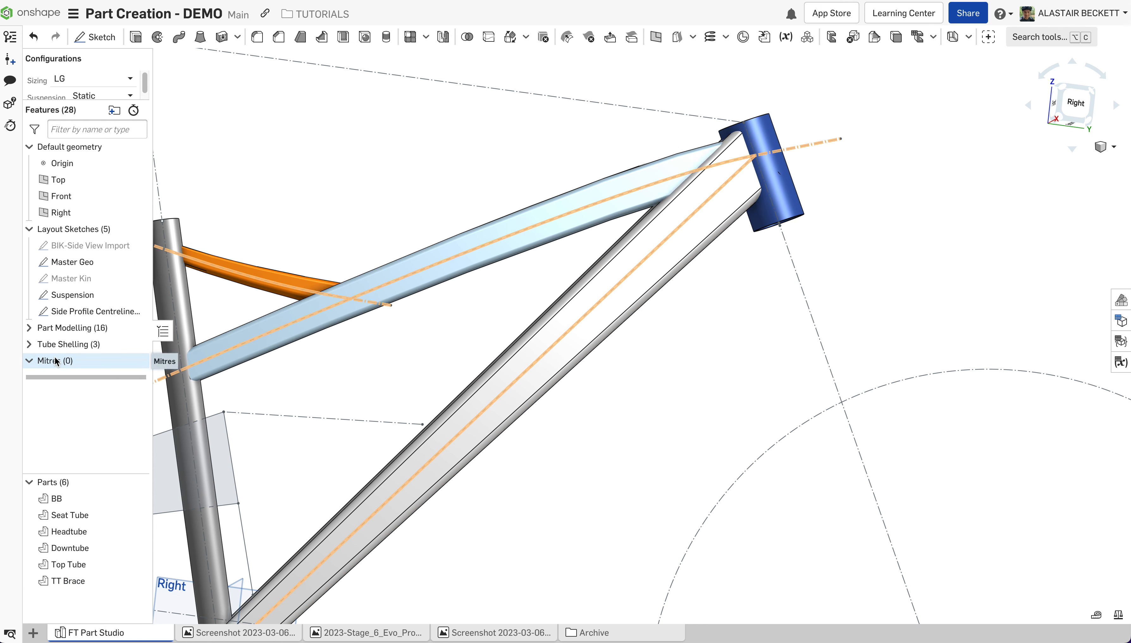
Start a Split feature with the Downtube as the part to split.
{"action": "scroll", "coordinate": [575, 303], "scroll_direction": "down", "scroll_amount": 3}
{"action": "left_click", "coordinate": [1076, 103]}
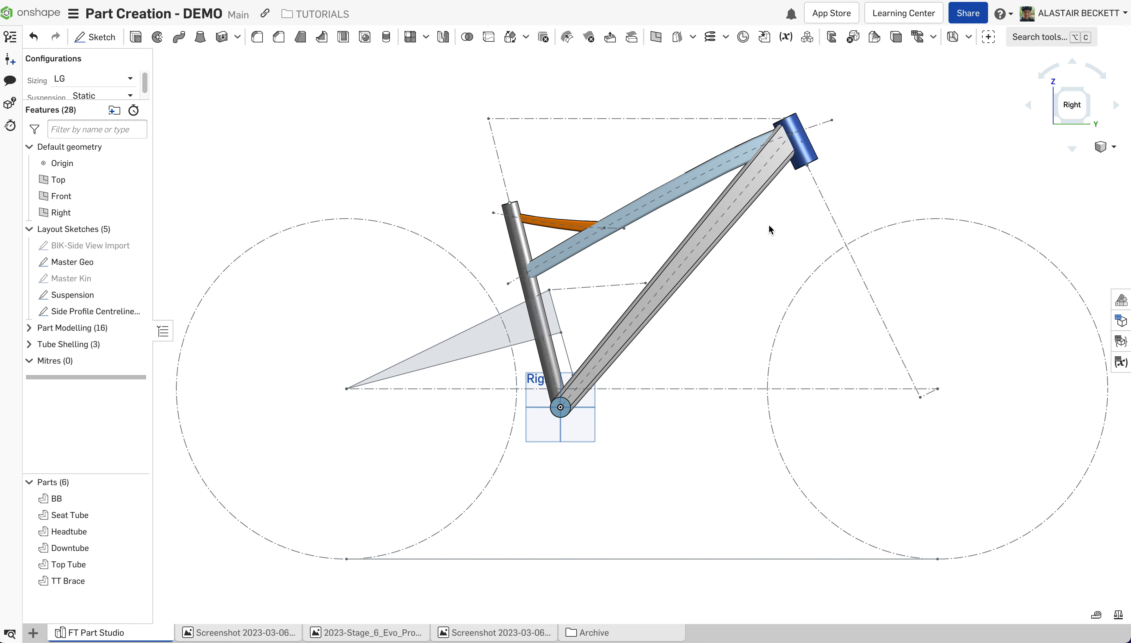
{"action": "scroll", "coordinate": [811, 148], "scroll_direction": "up", "scroll_amount": 5}
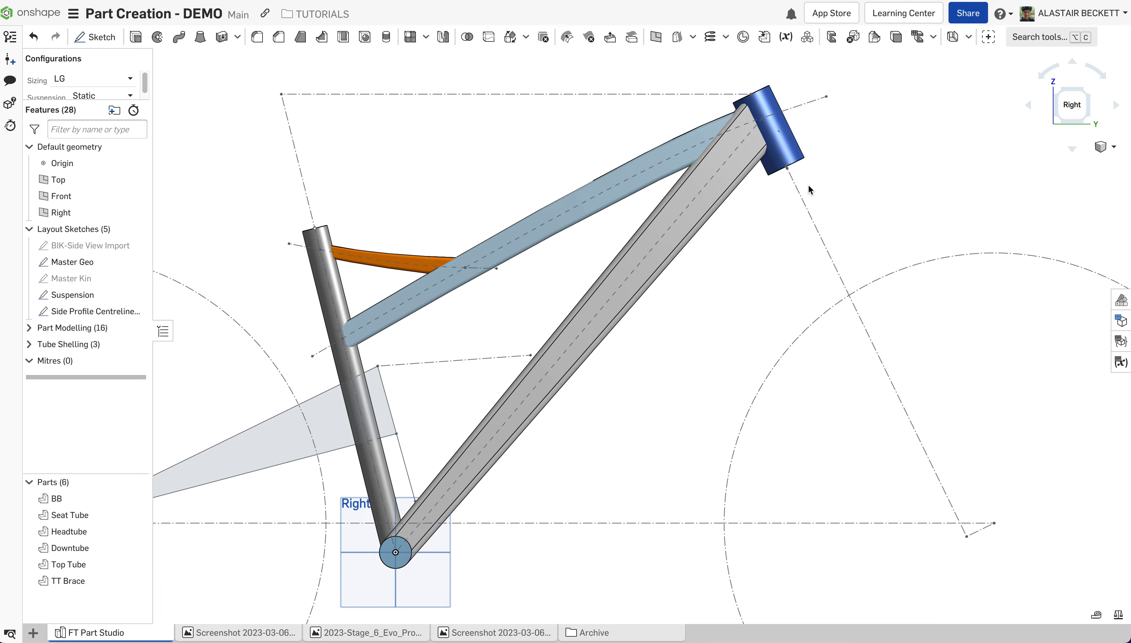
{"action": "scroll", "coordinate": [757, 102], "scroll_direction": "up", "scroll_amount": 2}
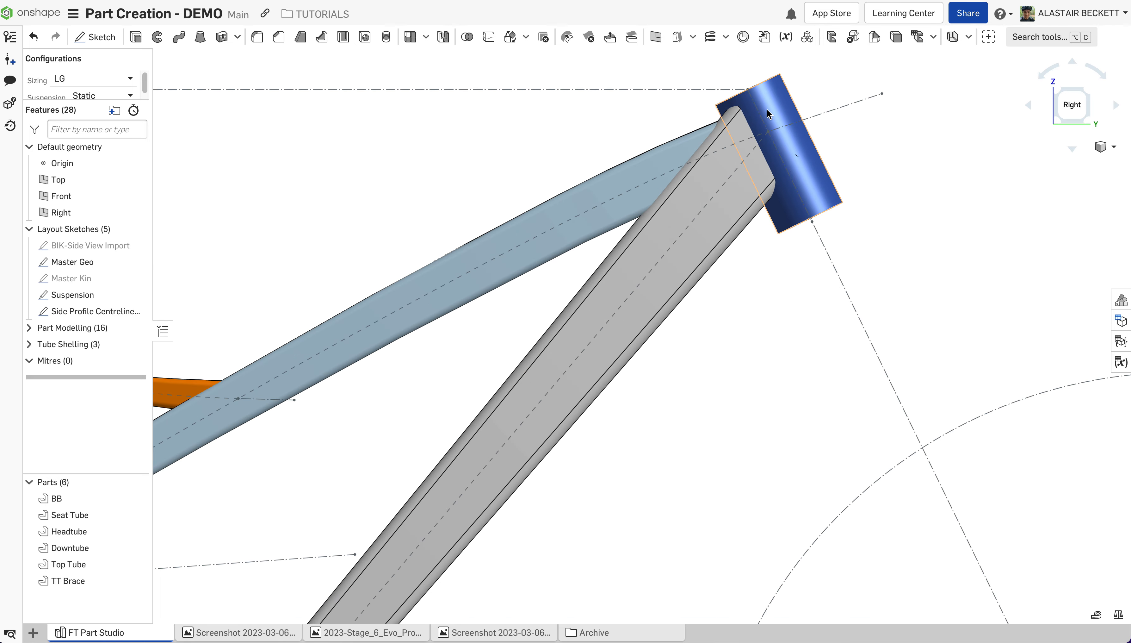
{"action": "right_click_drag", "start_coordinate": [767, 108], "coordinate": [759, 162]}
{"action": "scroll", "coordinate": [761, 138], "scroll_direction": "up", "scroll_amount": 4}
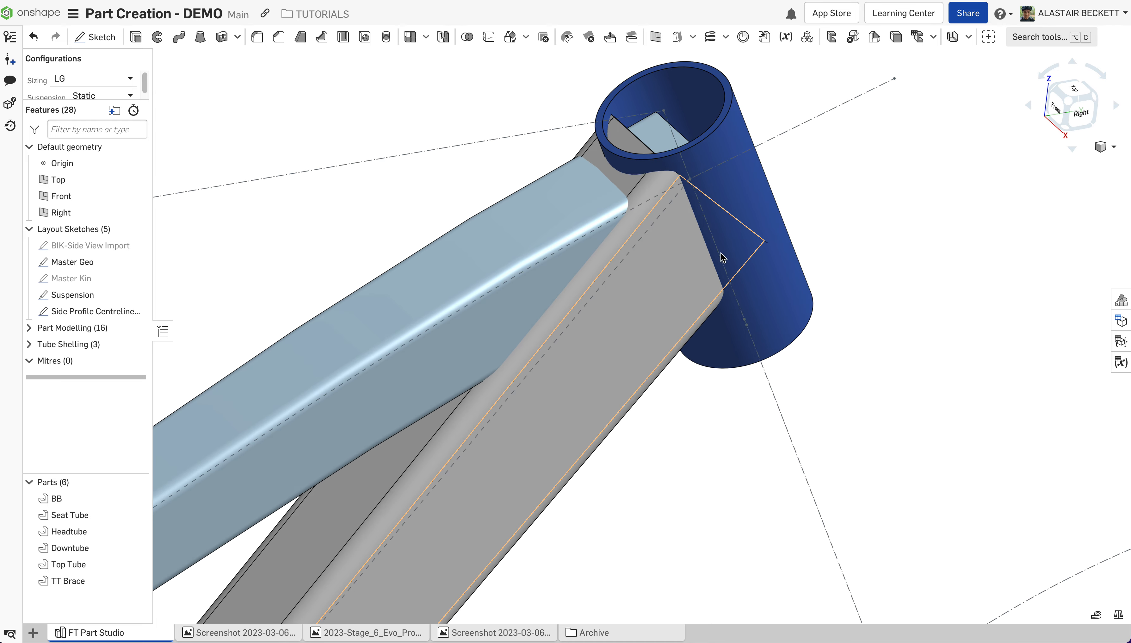
{"action": "right_click_drag", "start_coordinate": [664, 162], "coordinate": [617, 151]}
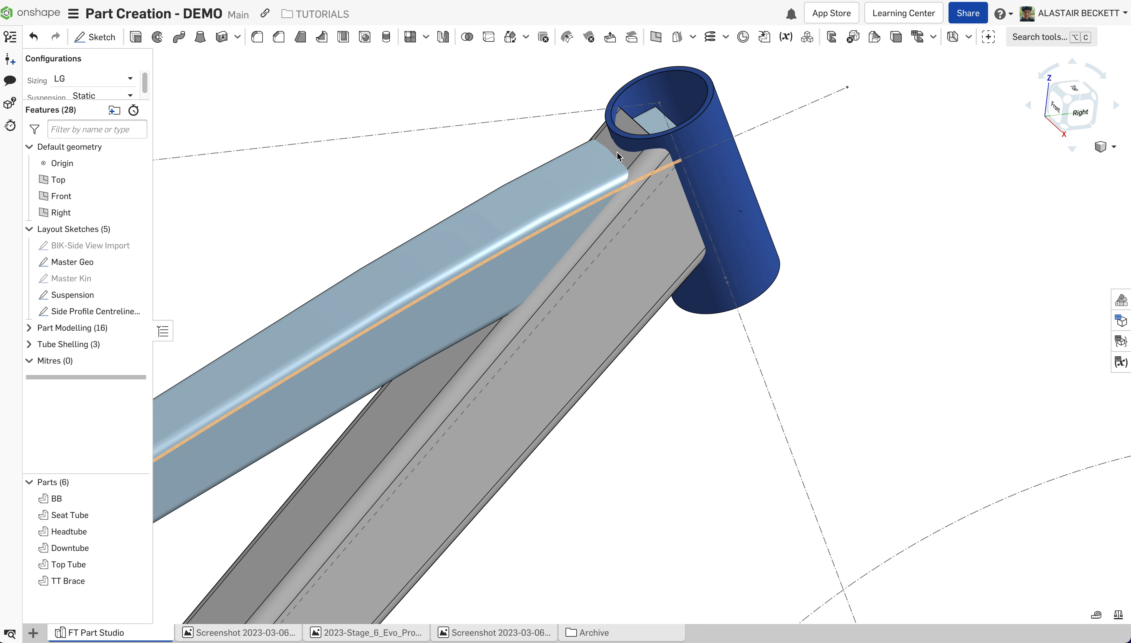
{"action": "left_click", "coordinate": [489, 43]}
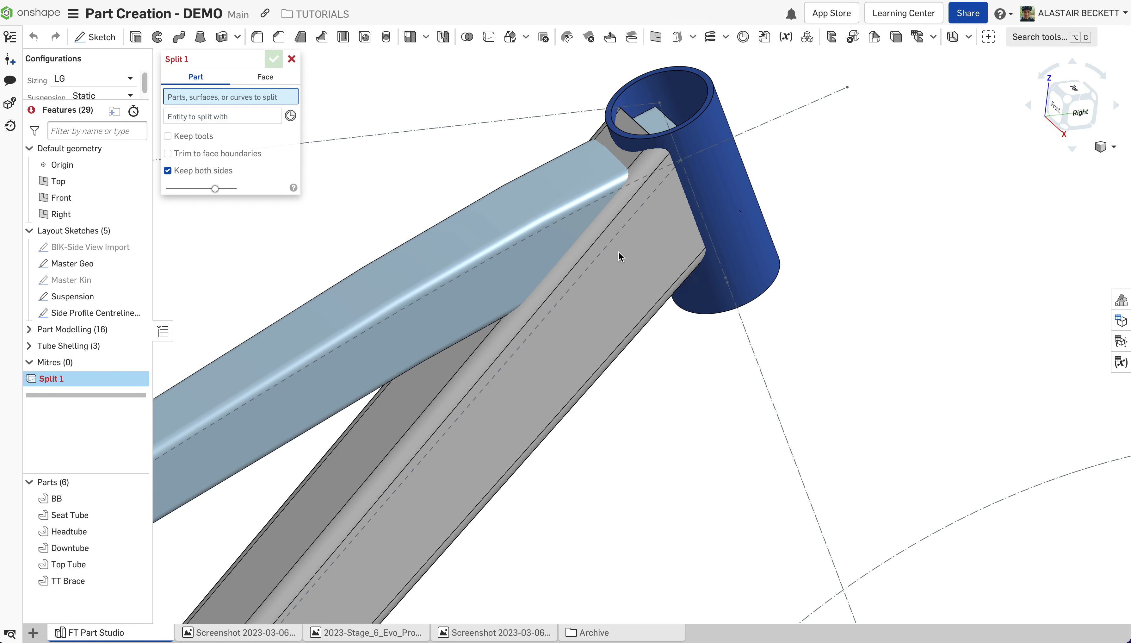
{"action": "left_click", "coordinate": [633, 269]}
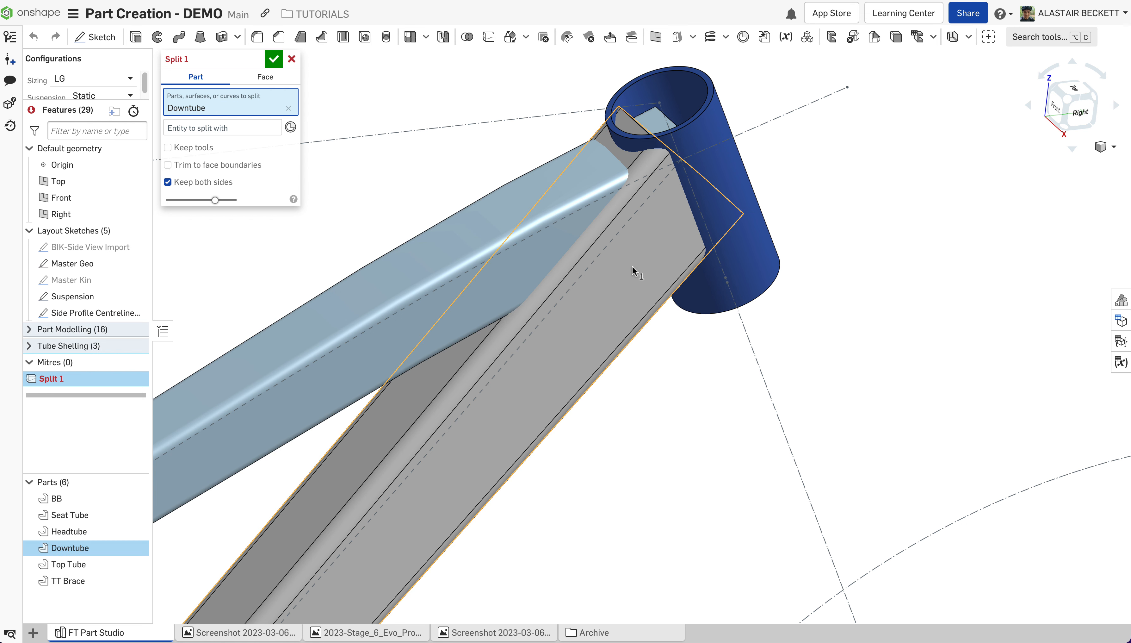
Split the Downtube with the outer face of the Headtube, keeping the tools and both sides.
{"action": "left_click", "coordinate": [213, 128]}
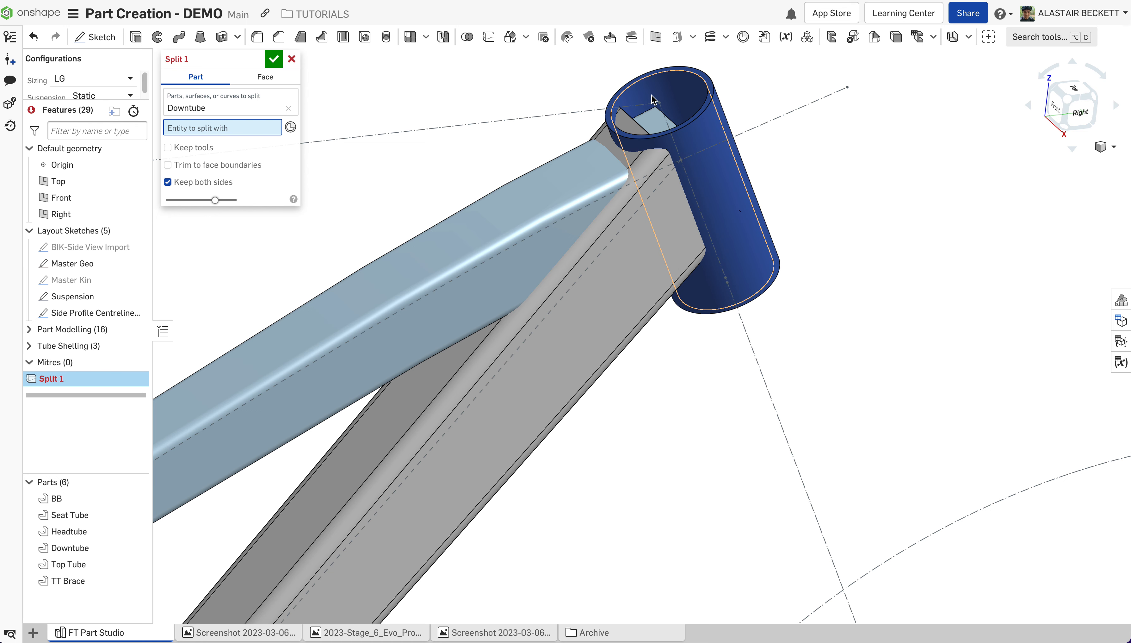
{"action": "scroll", "coordinate": [649, 116], "scroll_direction": "up", "scroll_amount": 3}
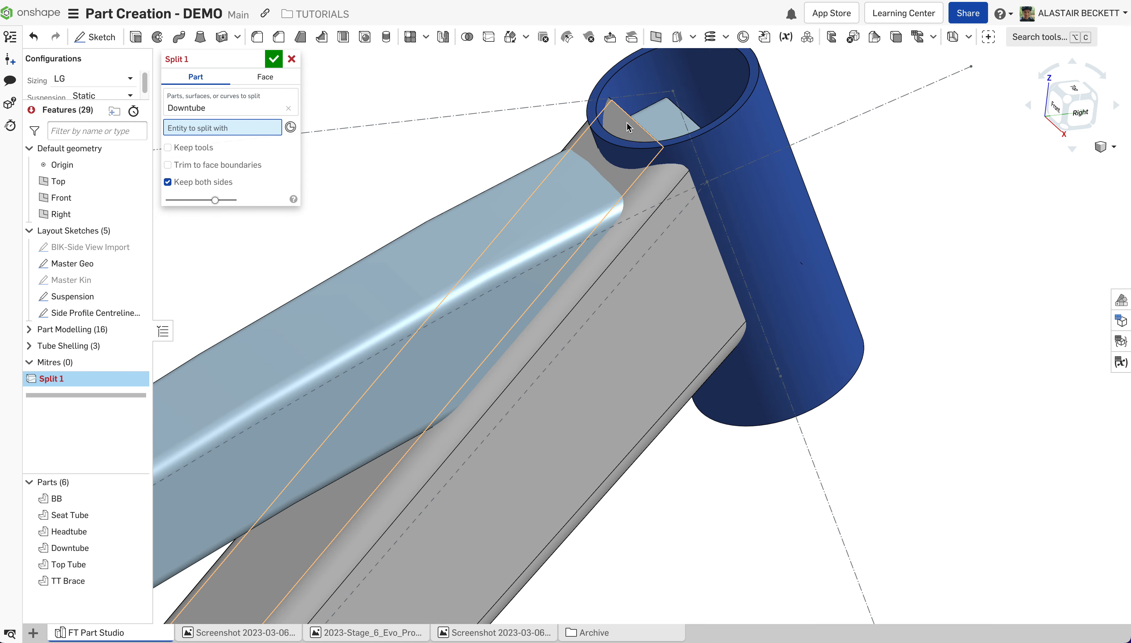
{"action": "scroll", "coordinate": [625, 112], "scroll_direction": "down", "scroll_amount": 1}
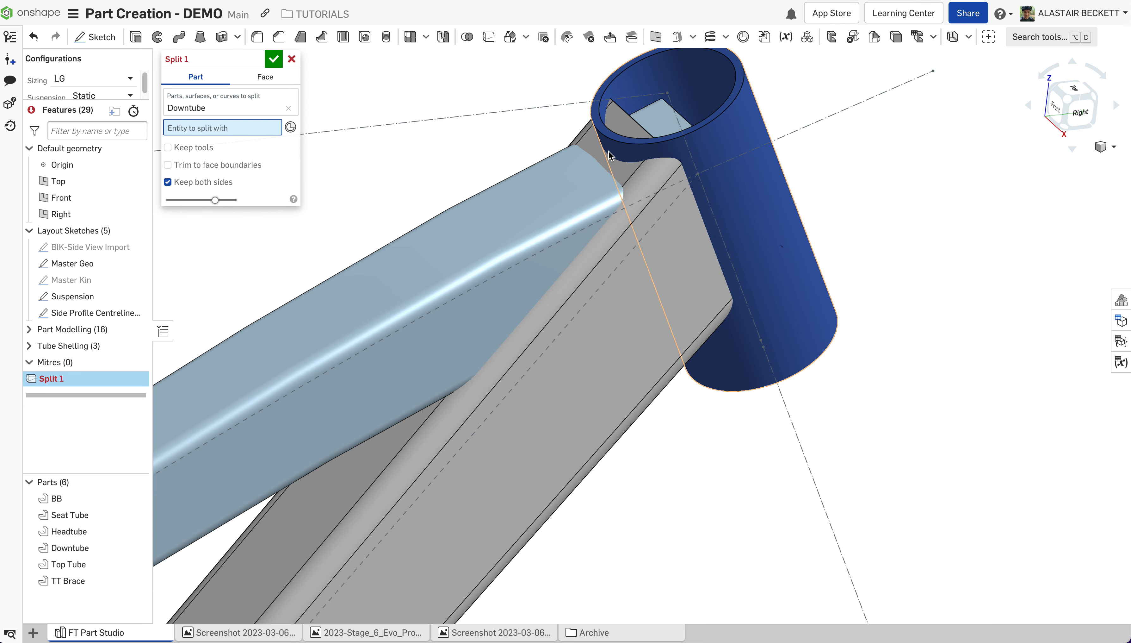
{"action": "scroll", "coordinate": [631, 122], "scroll_direction": "down", "scroll_amount": 2}
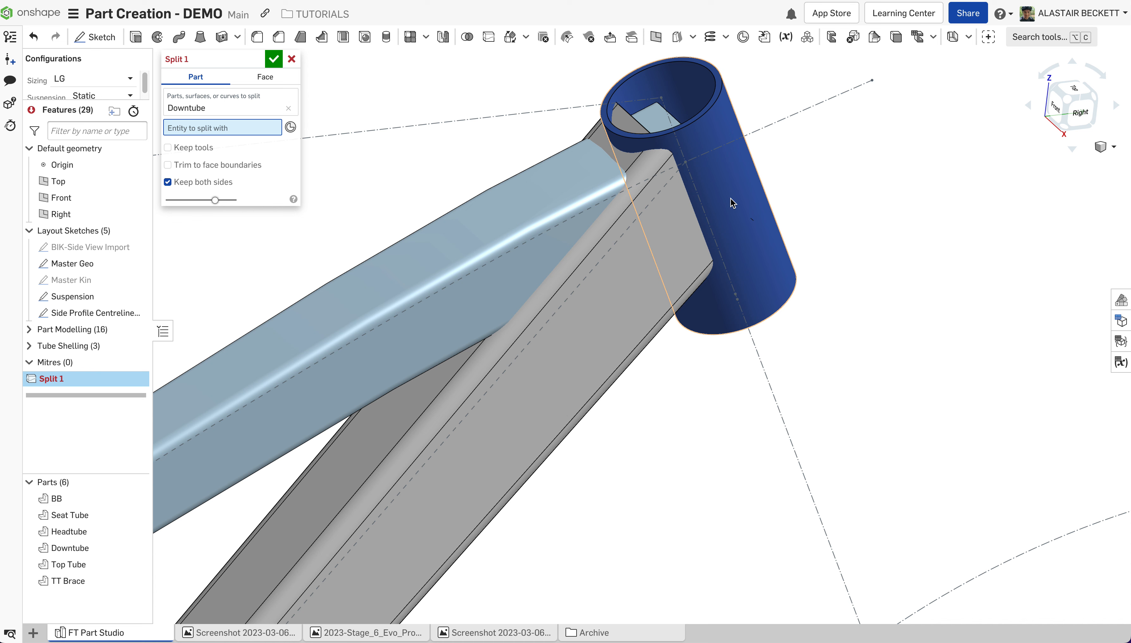
{"action": "left_click", "coordinate": [724, 181]}
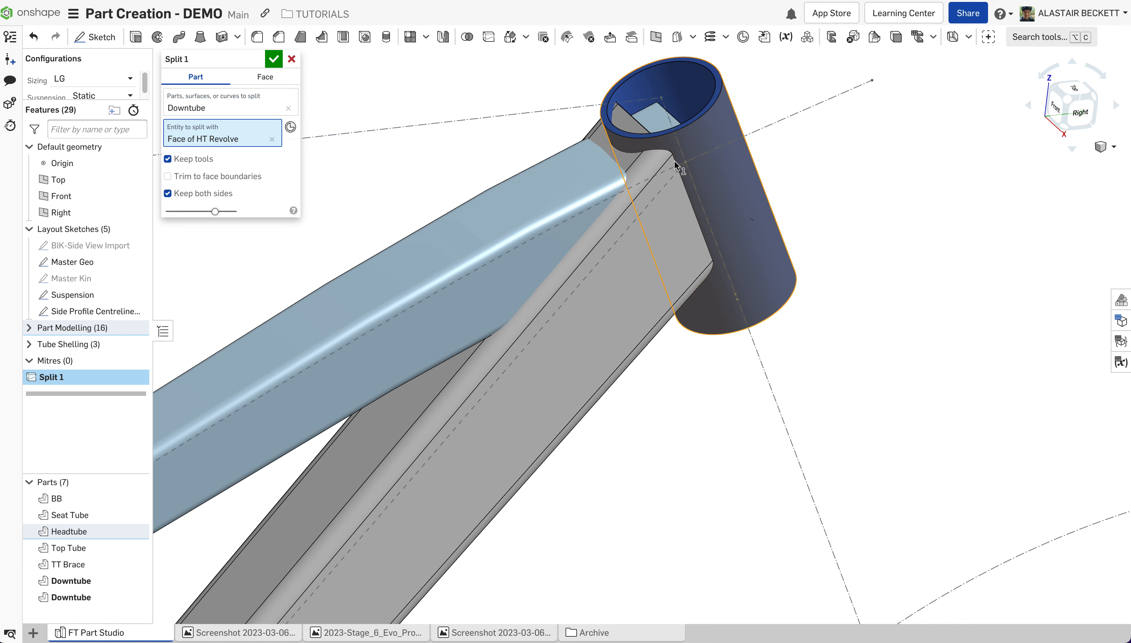
{"action": "left_click", "coordinate": [185, 163]}
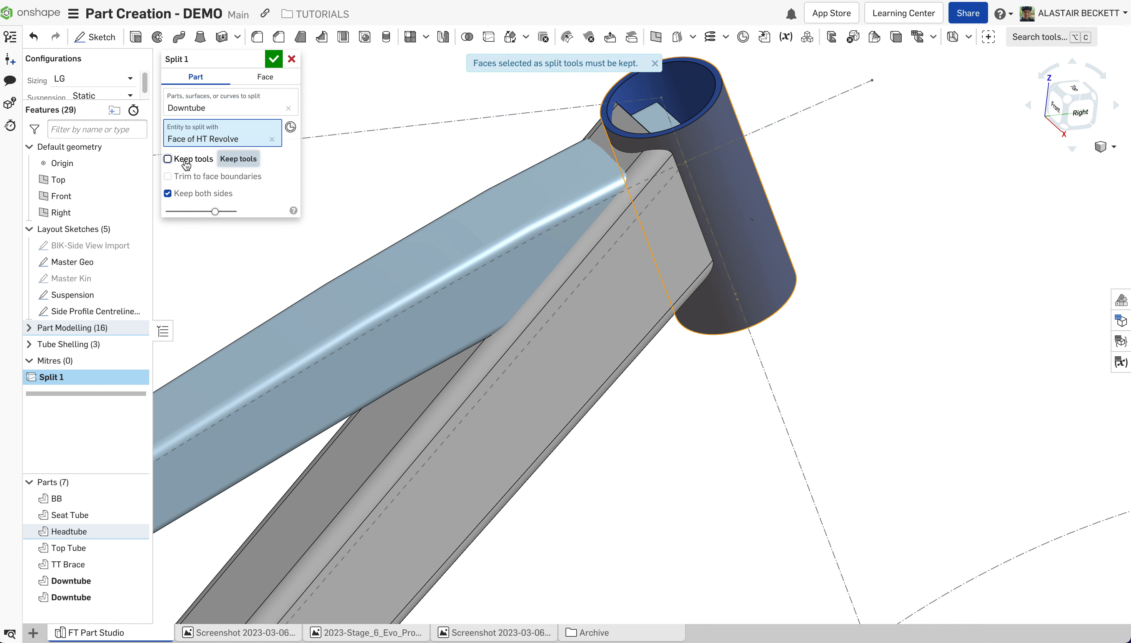
{"action": "left_click", "coordinate": [184, 160]}
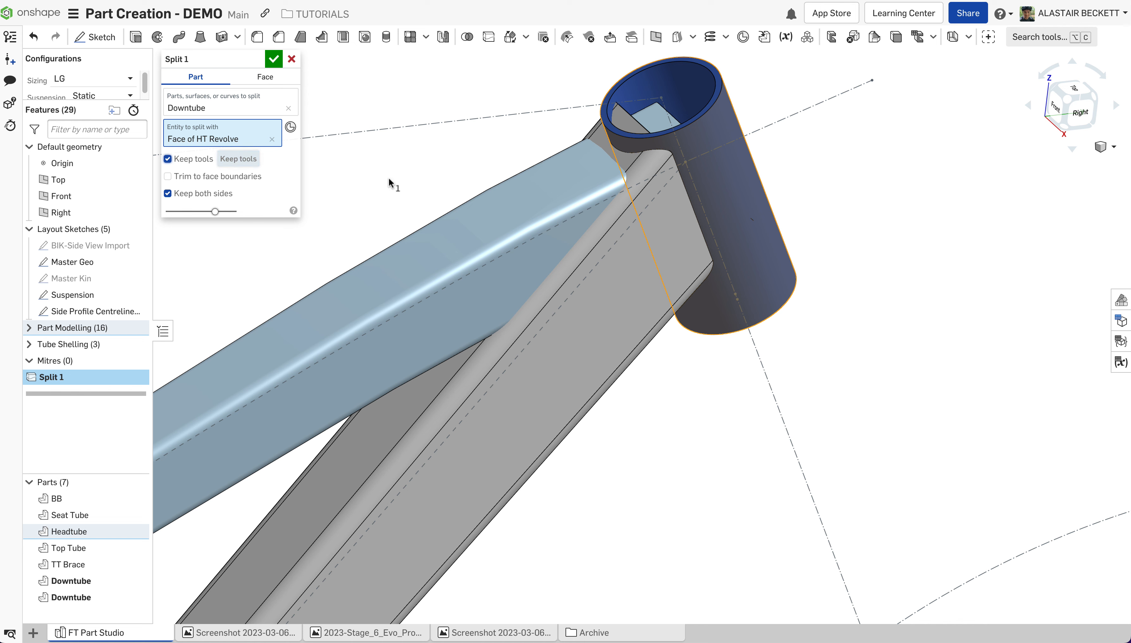
{"action": "left_click", "coordinate": [276, 61]}
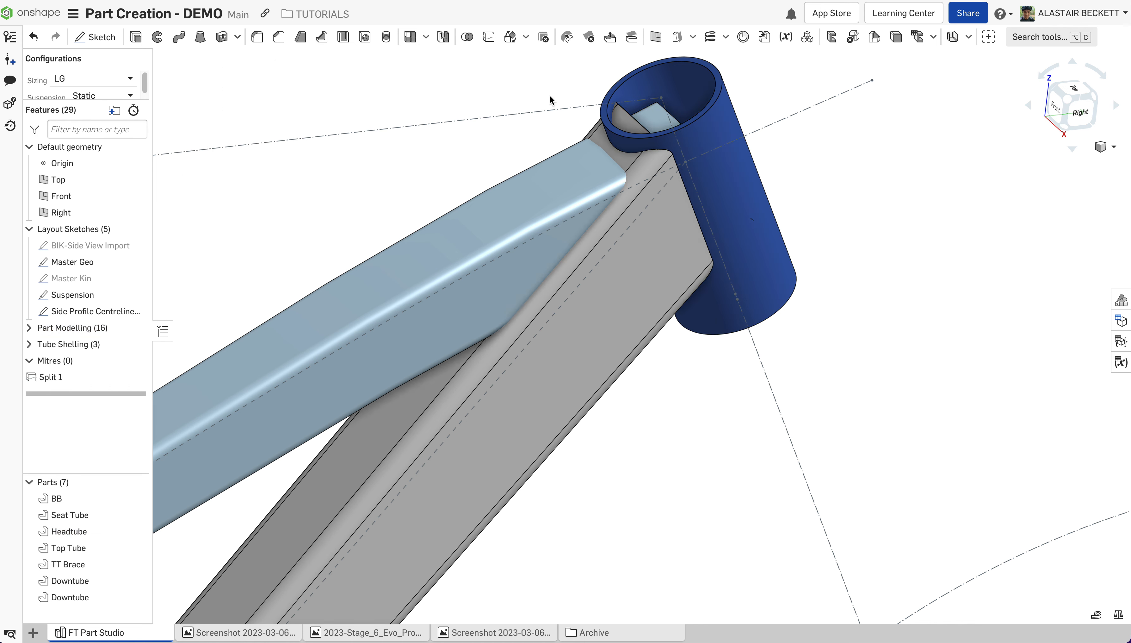
Identify the two Downtube pieces and delete the offcut inside the Headtube with a Delete part feature.
{"action": "right_click_drag", "start_coordinate": [580, 107], "coordinate": [564, 65]}
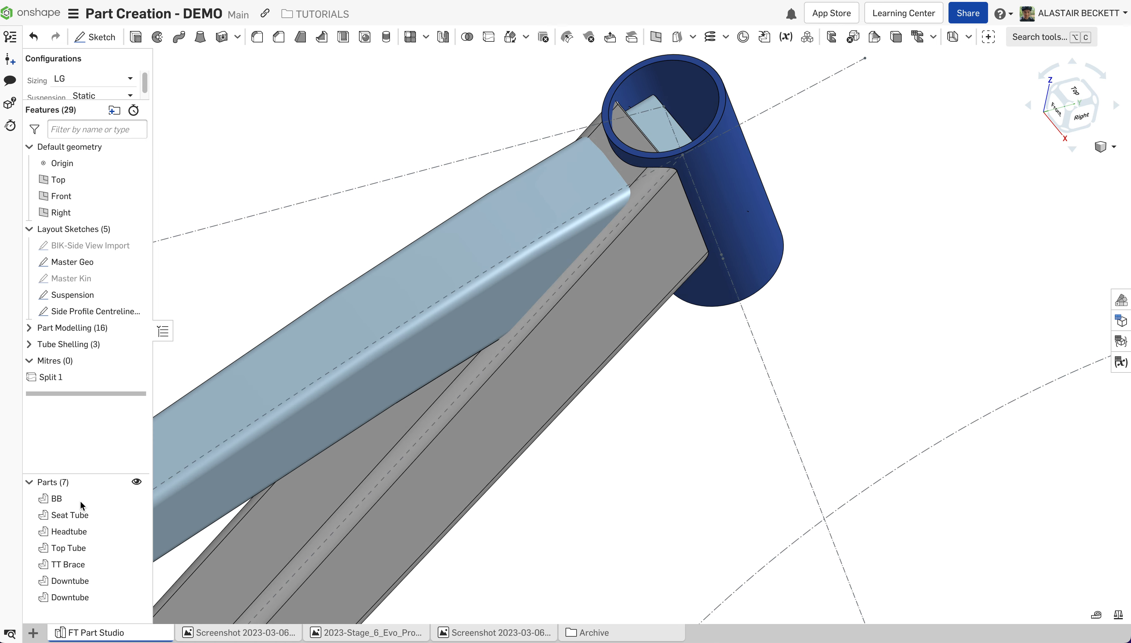
{"action": "left_click", "coordinate": [79, 583]}
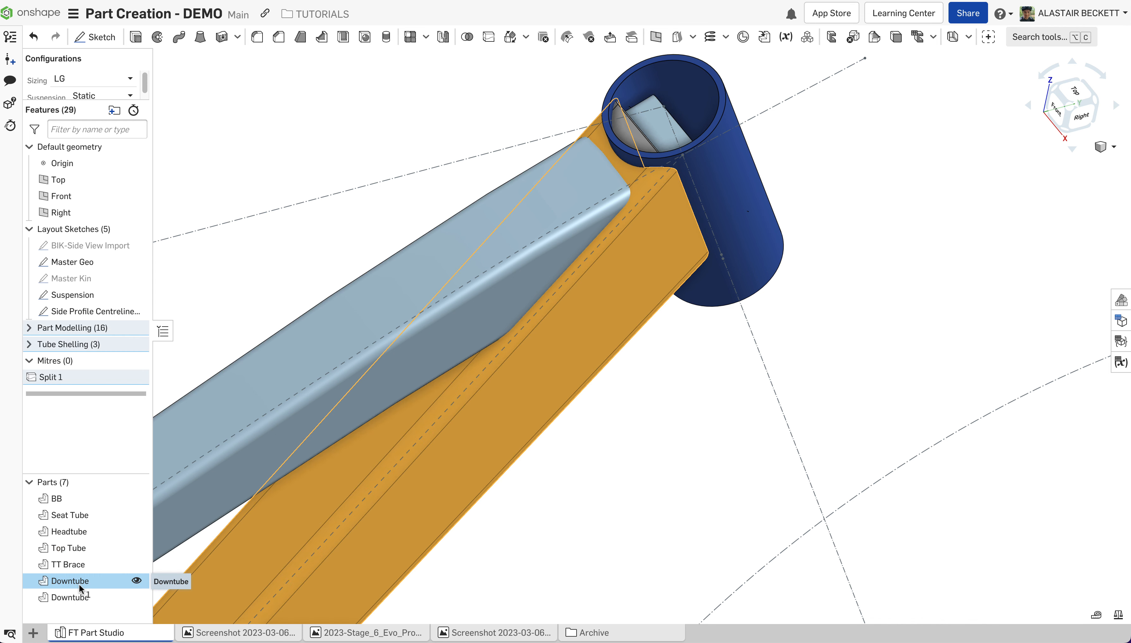
{"action": "left_click", "coordinate": [85, 599]}
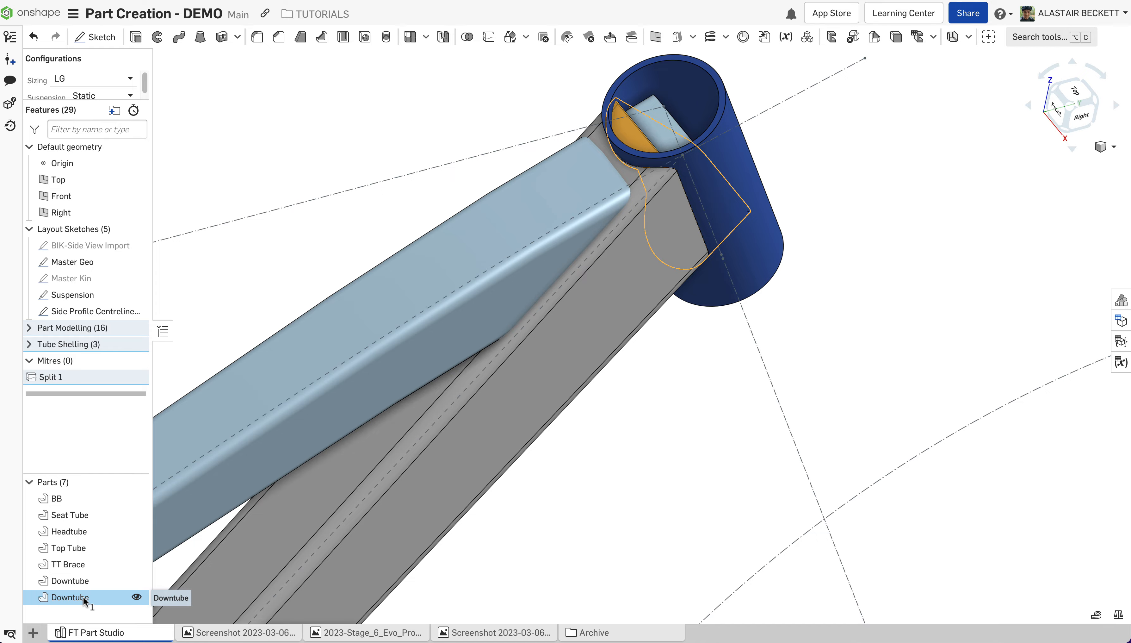
{"action": "right_click_drag", "start_coordinate": [646, 203], "coordinate": [643, 161]}
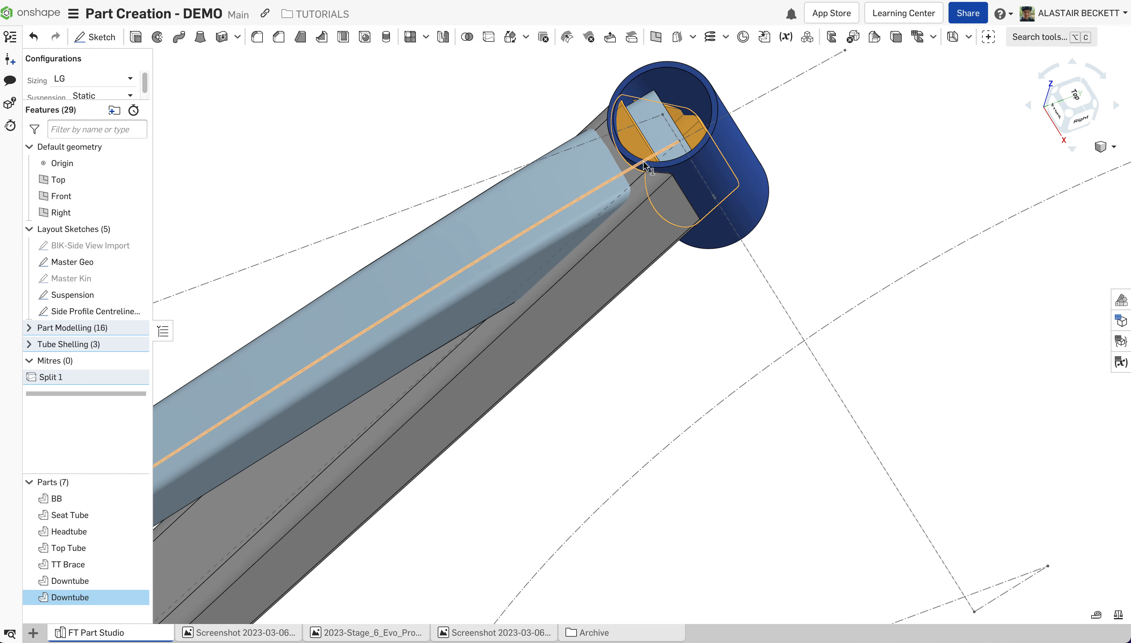
{"action": "scroll", "coordinate": [644, 161], "scroll_direction": "down", "scroll_amount": 1}
{"action": "left_click", "coordinate": [81, 598]}
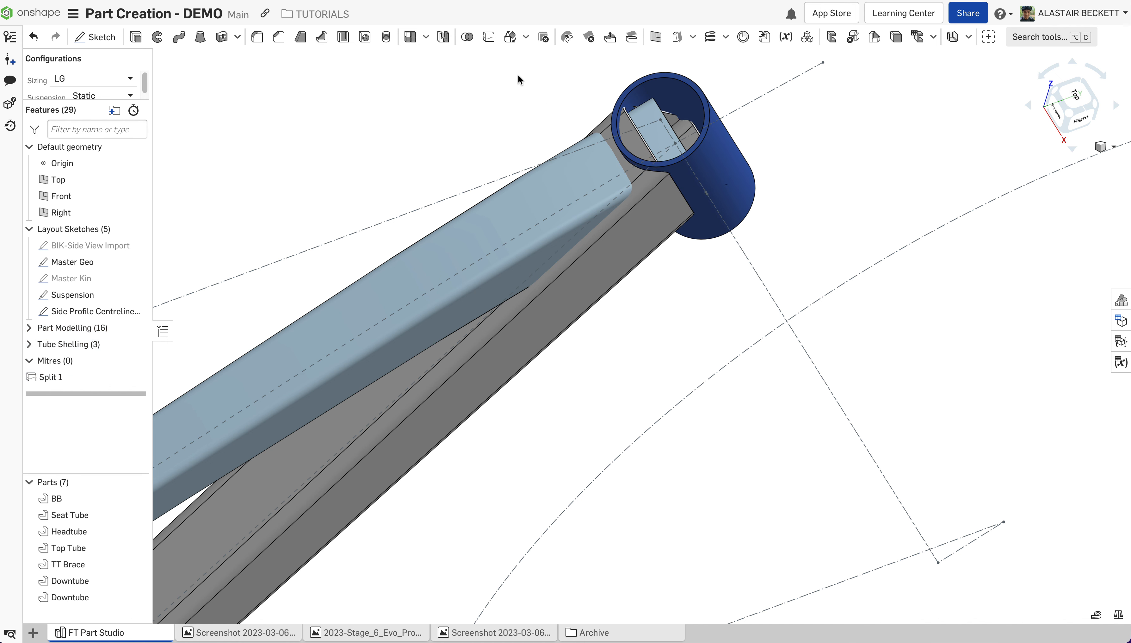
{"action": "left_click", "coordinate": [544, 37]}
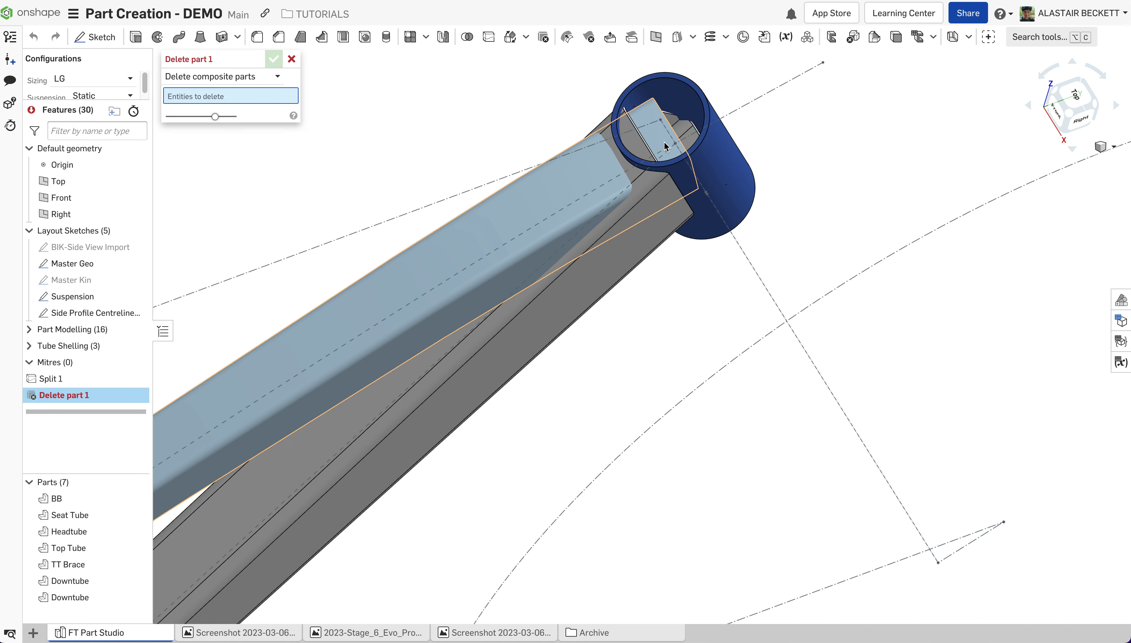
{"action": "left_click", "coordinate": [636, 143]}
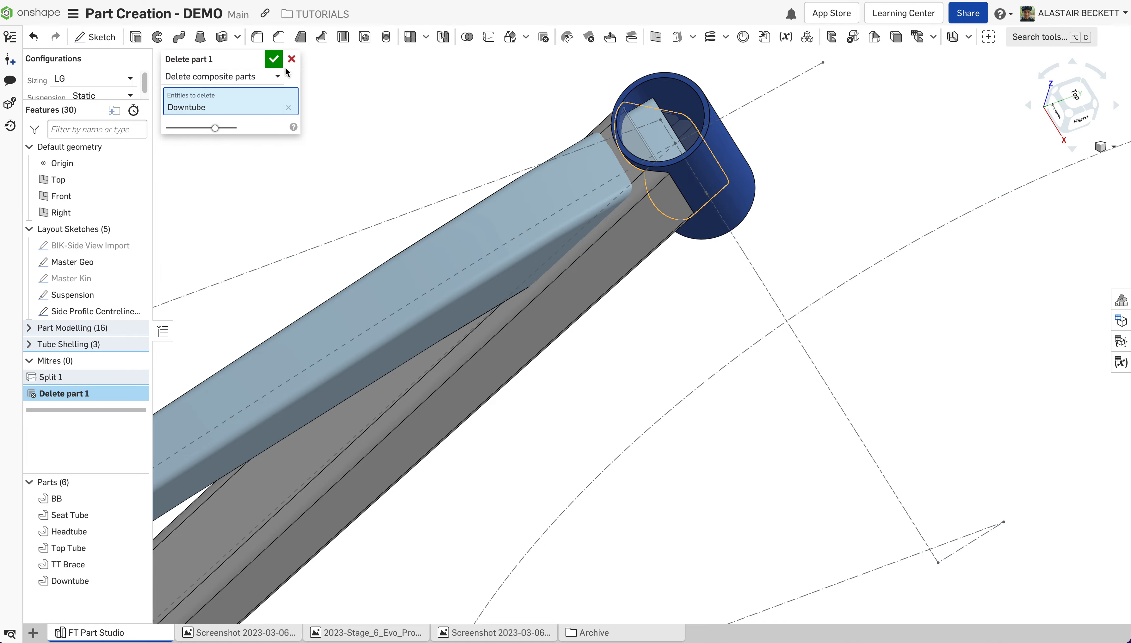
{"action": "left_click", "coordinate": [274, 58]}
Start a Split feature on the Top Tube, try the Downtube's side face as the splitting entity, and clear that face.
{"action": "mouse_move", "coordinate": [628, 193]}
{"action": "right_mouse_down"}
{"action": "mouse_move", "coordinate": [658, 224]}
{"action": "mouse_move", "coordinate": [637, 154]}
{"action": "mouse_move", "coordinate": [630, 223]}
{"action": "mouse_move", "coordinate": [609, 186]}
{"action": "mouse_move", "coordinate": [613, 239]}
{"action": "mouse_move", "coordinate": [621, 196]}
{"action": "mouse_move", "coordinate": [638, 211]}
{"action": "mouse_move", "coordinate": [632, 159]}
{"action": "mouse_move", "coordinate": [612, 180]}
{"action": "right_mouse_up"}
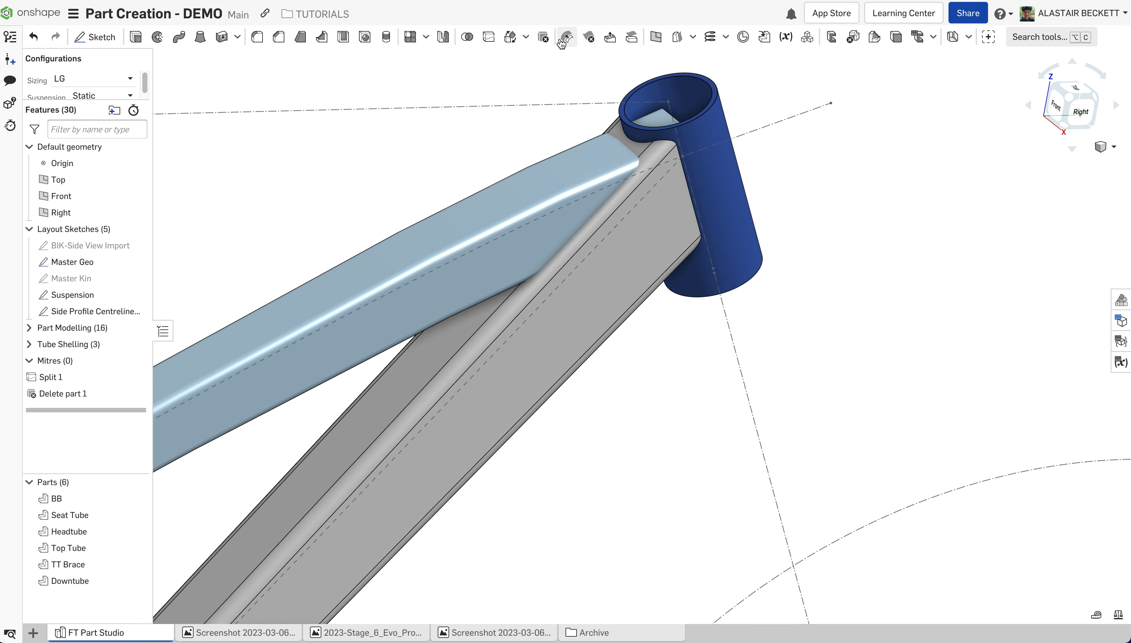
{"action": "left_click", "coordinate": [489, 38]}
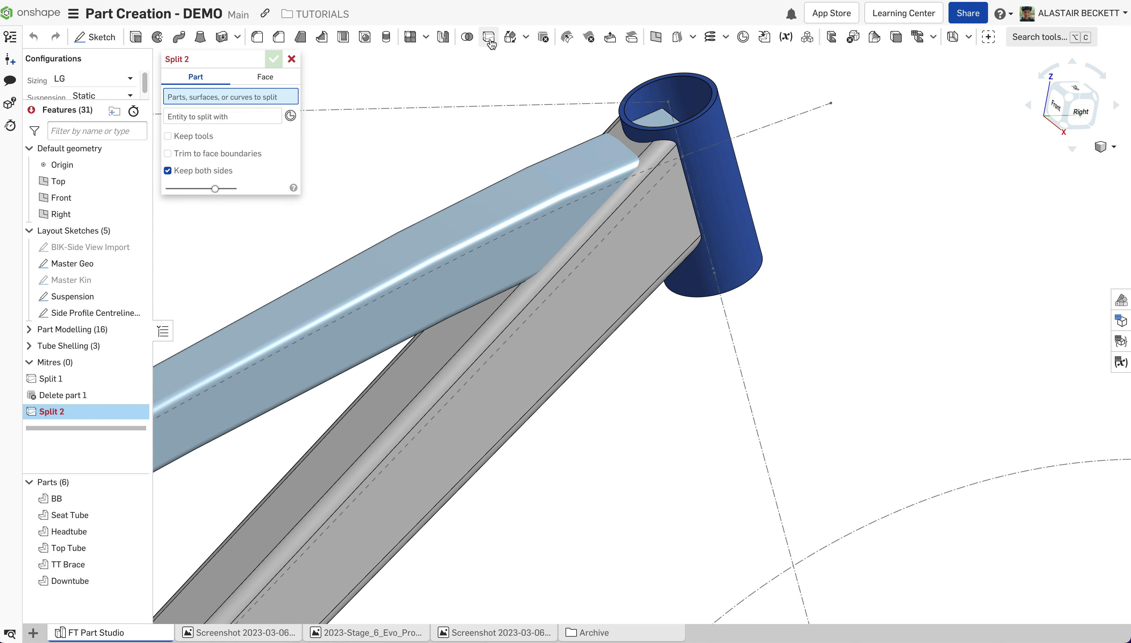
{"action": "left_click", "coordinate": [561, 162]}
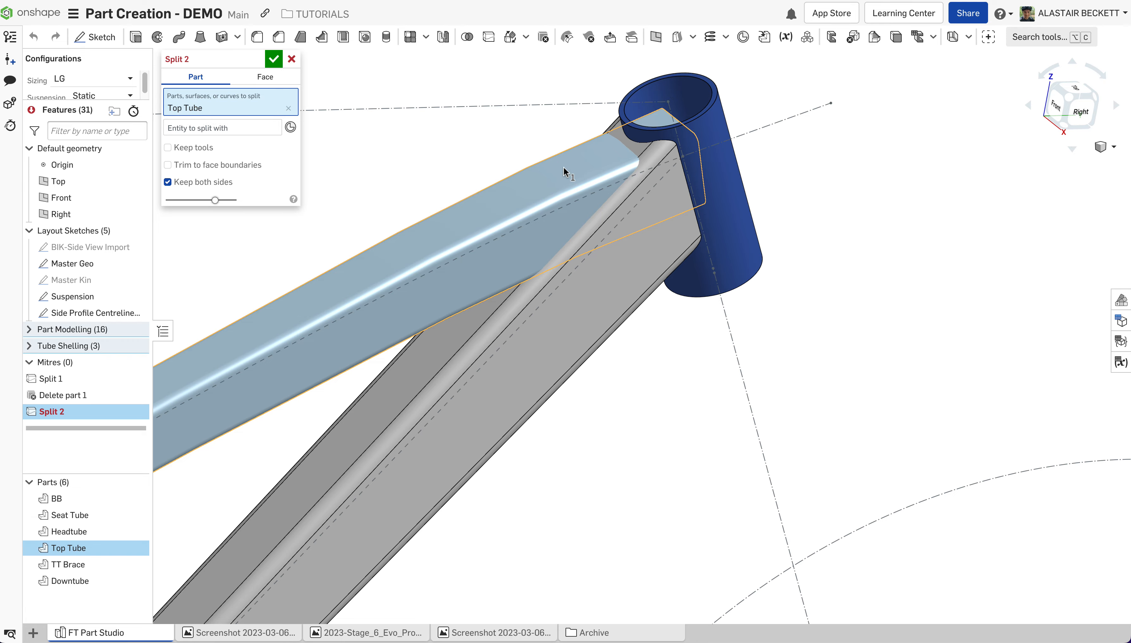
{"action": "mouse_move", "coordinate": [672, 177]}
{"action": "right_mouse_down"}
{"action": "mouse_move", "coordinate": [651, 217]}
{"action": "mouse_move", "coordinate": [745, 161]}
{"action": "mouse_move", "coordinate": [685, 163]}
{"action": "right_mouse_up"}
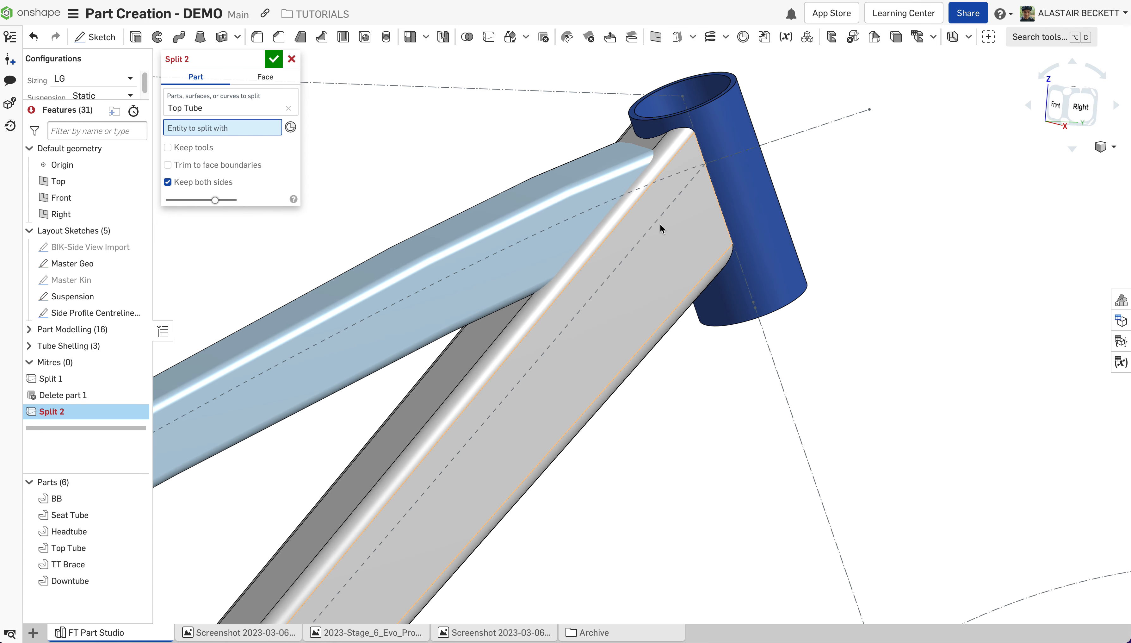
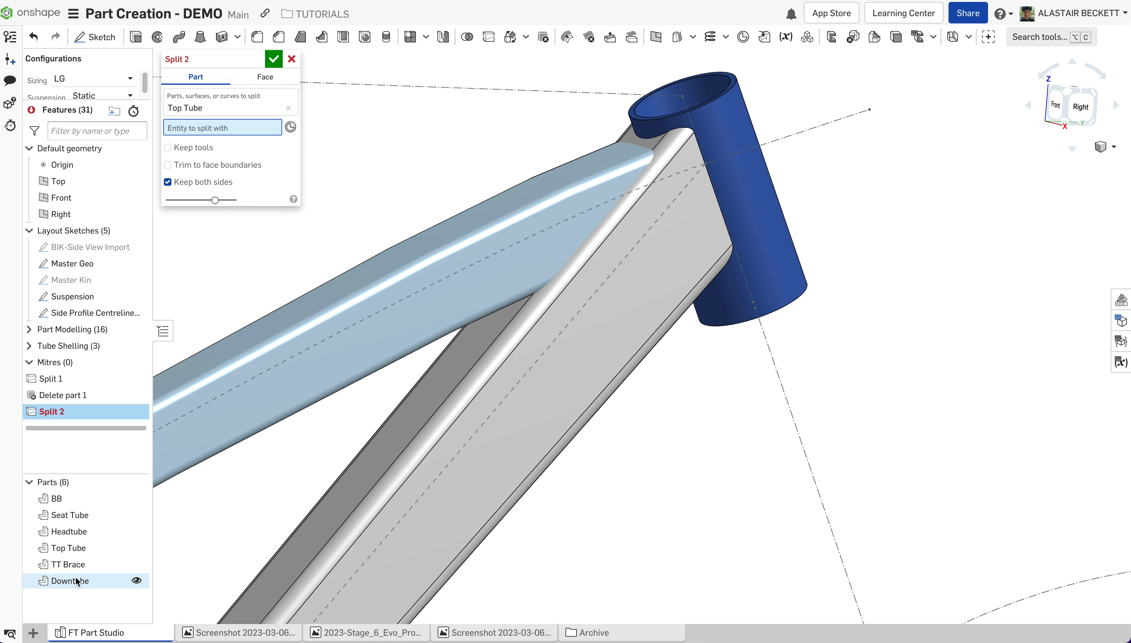
{"action": "left_click", "coordinate": [646, 284]}
{"action": "scroll", "coordinate": [677, 178], "scroll_direction": "down", "scroll_amount": 2}
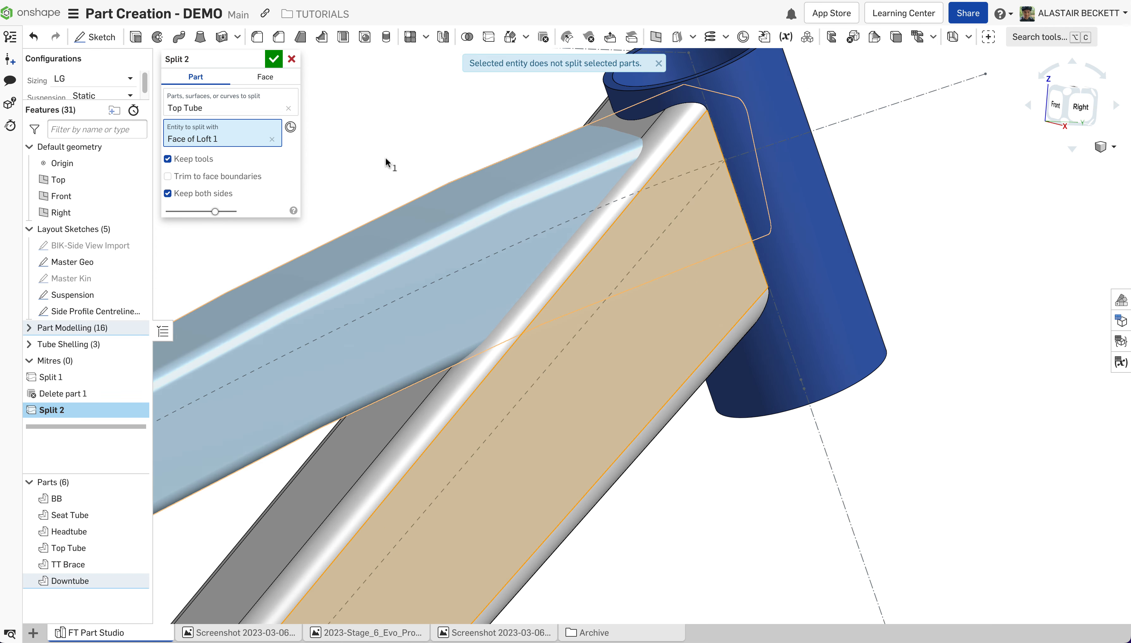
{"action": "left_click", "coordinate": [272, 139]}
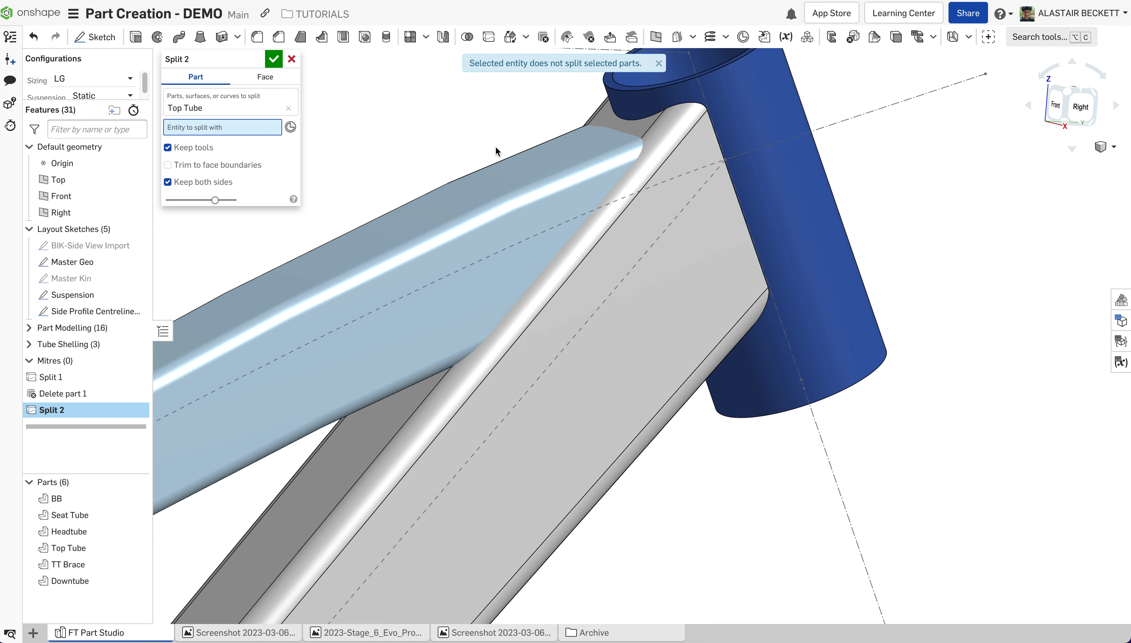
Split the Top Tube with the Downtube's flat upper face, keeping the tools and both sides.
{"action": "left_click", "coordinate": [636, 130]}
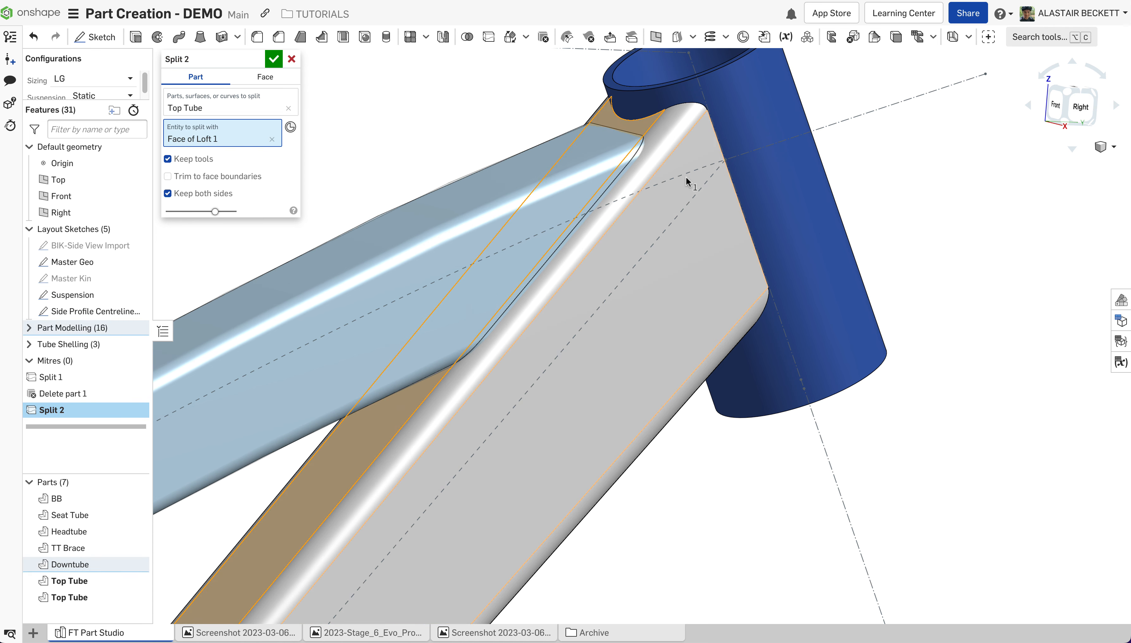
{"action": "left_click", "coordinate": [663, 128]}
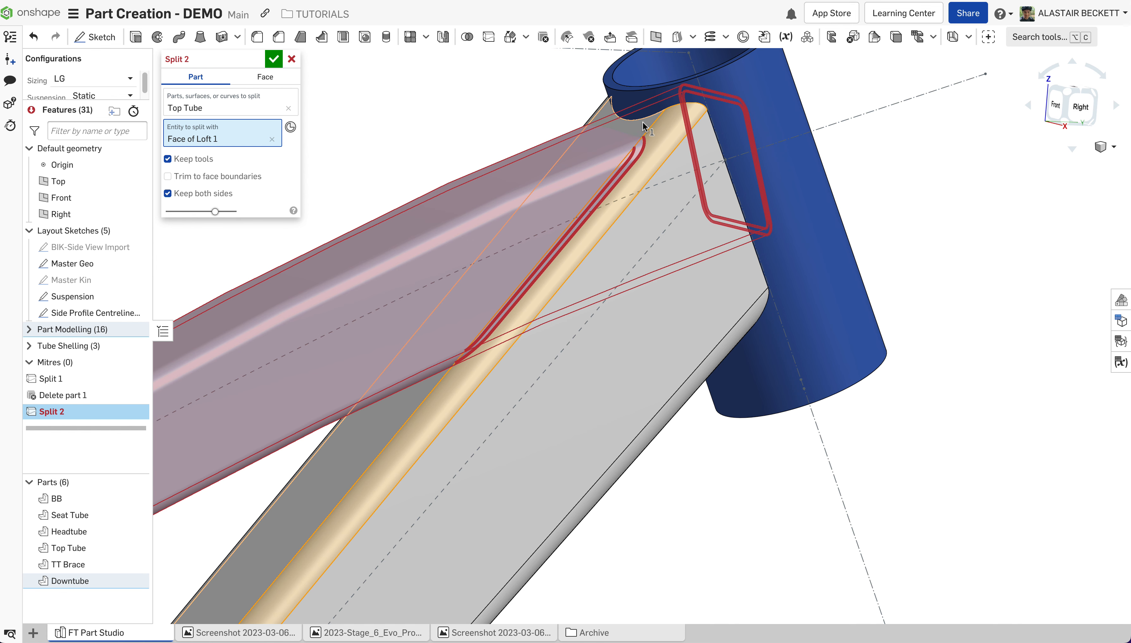
{"action": "left_click", "coordinate": [637, 131]}
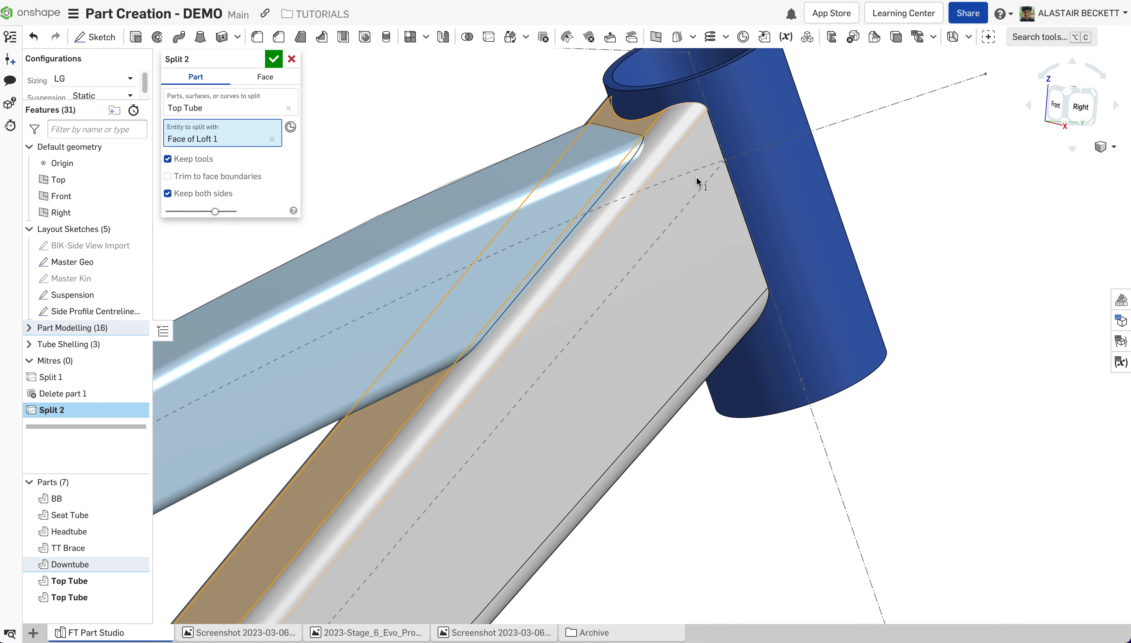
{"action": "right_click_drag", "start_coordinate": [607, 153], "coordinate": [583, 175]}
{"action": "scroll", "coordinate": [670, 118], "scroll_direction": "up", "scroll_amount": 2}
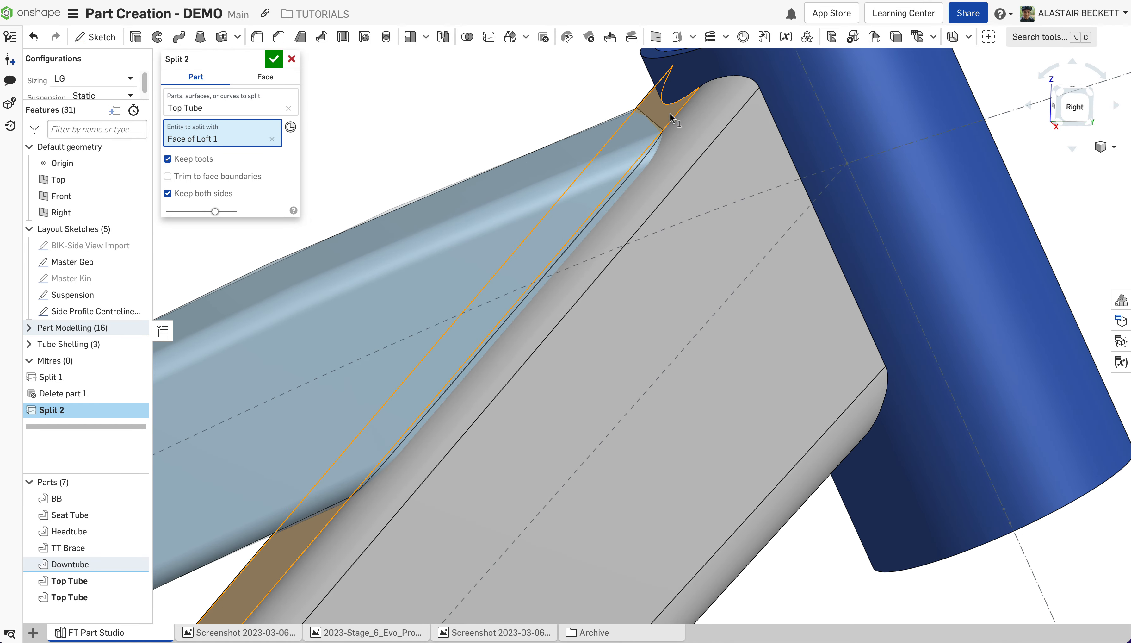
{"action": "right_click_drag", "start_coordinate": [665, 121], "coordinate": [708, 124]}
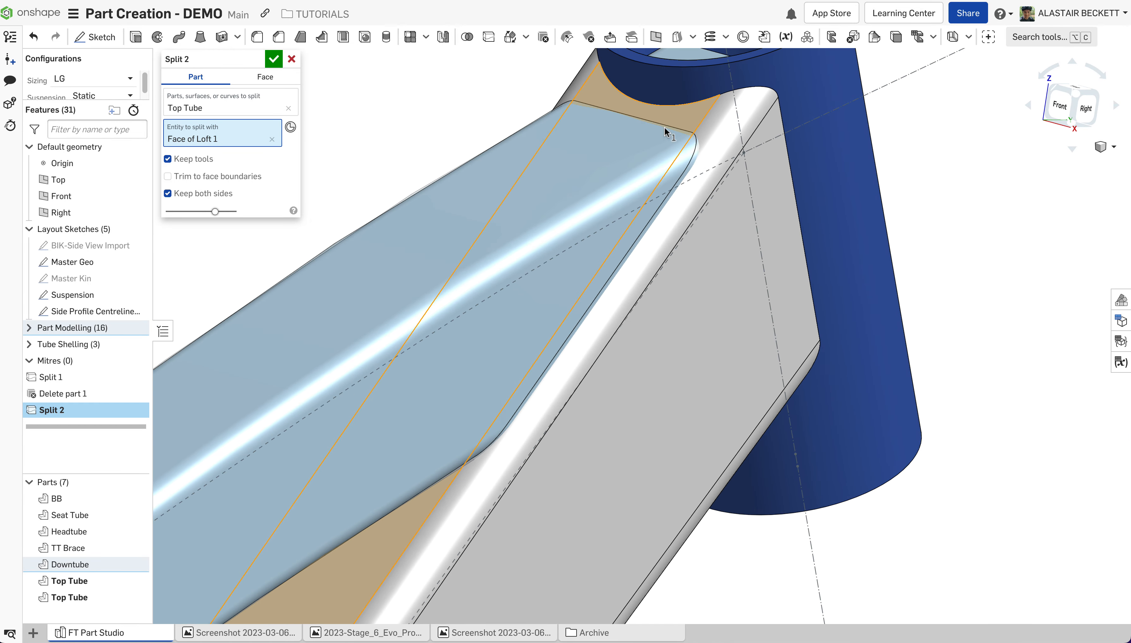
{"action": "scroll", "coordinate": [688, 176], "scroll_direction": "up", "scroll_amount": 1}
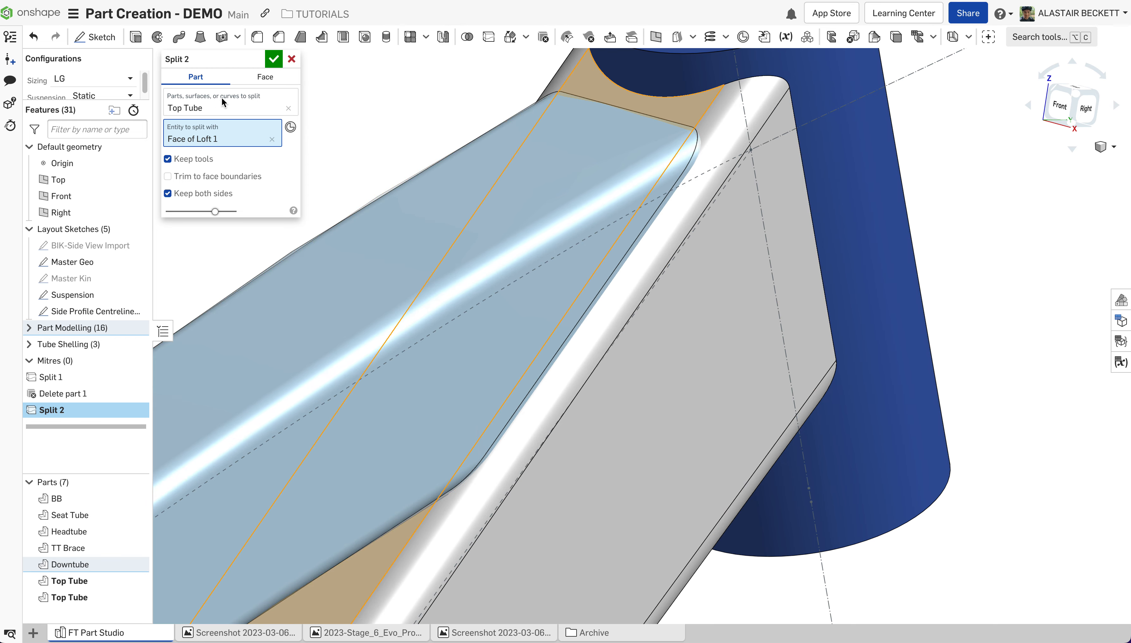
{"action": "left_click", "coordinate": [274, 58]}
Create a 0.5 mm offset surface from the Downtube's flat upper face and its two adjoining rounded edge faces.
{"action": "right_click_drag", "start_coordinate": [591, 170], "coordinate": [721, 189]}
{"action": "left_click", "coordinate": [713, 159]}
{"action": "key", "text": "space"}
{"action": "scroll", "coordinate": [713, 211], "scroll_direction": "down", "scroll_amount": 3}
{"action": "right_click_drag", "start_coordinate": [743, 158], "coordinate": [694, 203]}
{"action": "scroll", "coordinate": [714, 212], "scroll_direction": "up", "scroll_amount": 3}
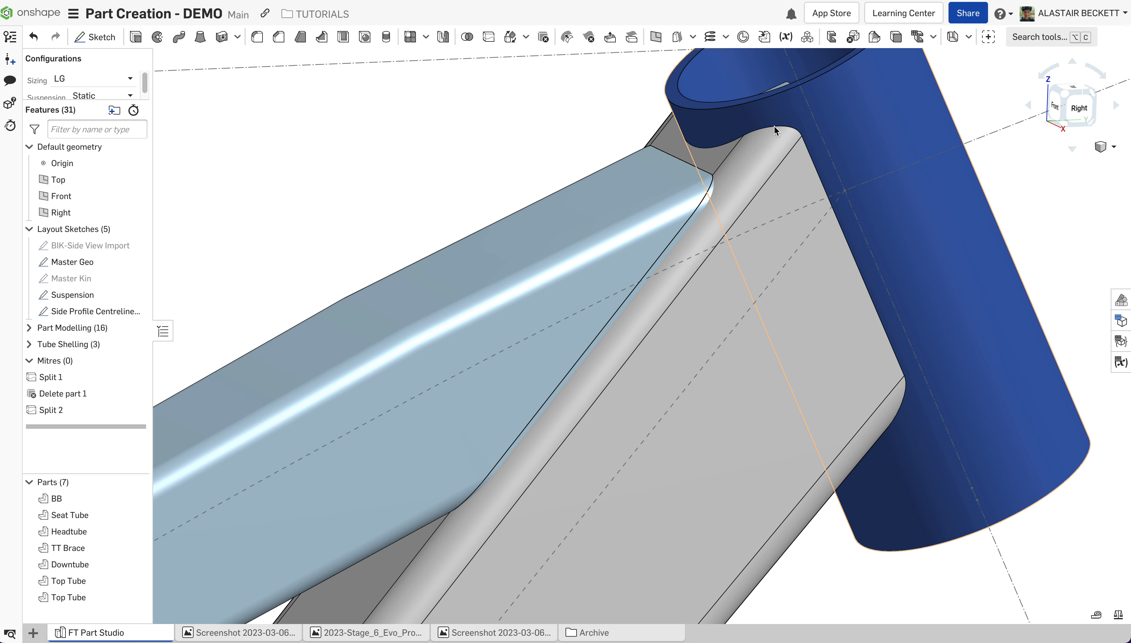
{"action": "scroll", "coordinate": [715, 184], "scroll_direction": "up", "scroll_amount": 2}
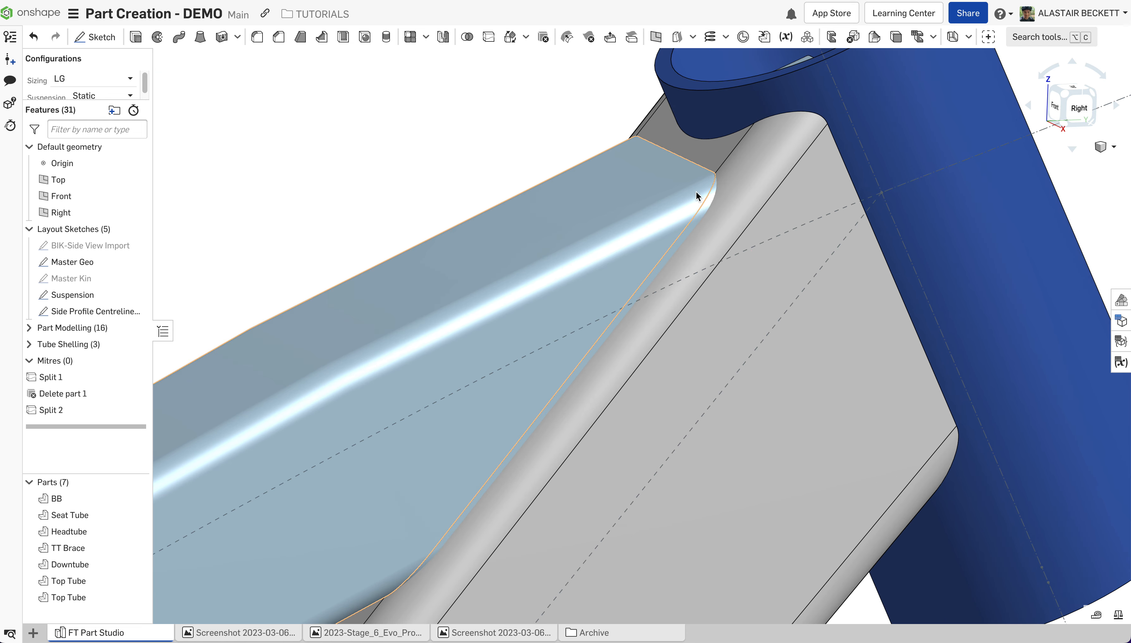
{"action": "left_click", "coordinate": [718, 156]}
{"action": "left_click", "coordinate": [746, 174]}
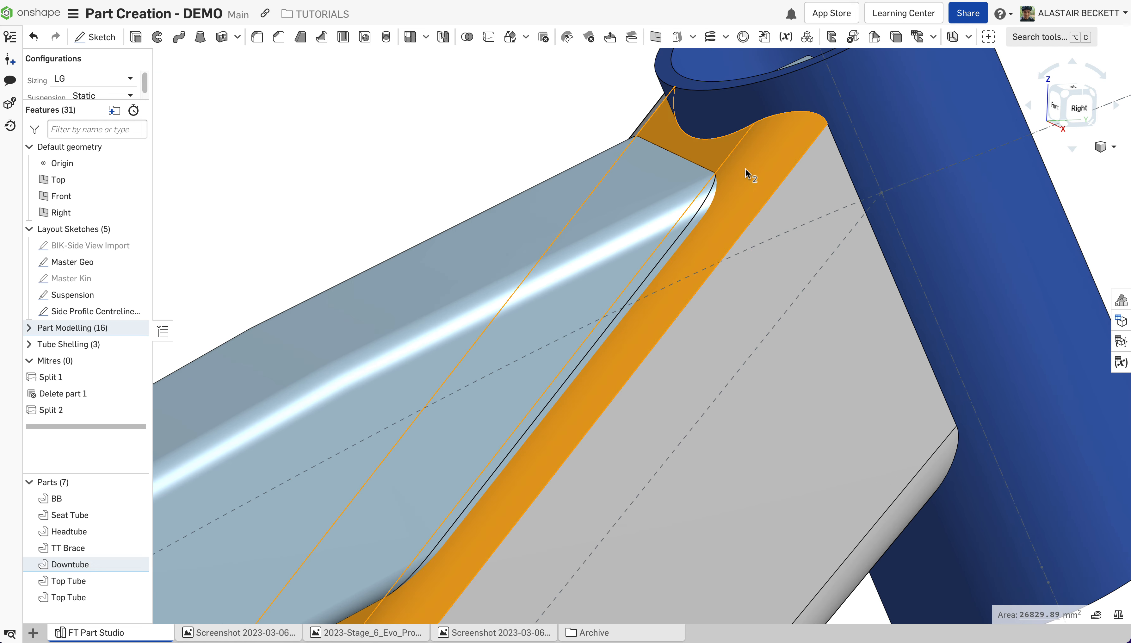
{"action": "right_click_drag", "start_coordinate": [687, 154], "coordinate": [736, 171]}
{"action": "right_click_drag", "start_coordinate": [575, 106], "coordinate": [632, 38]}
{"action": "left_click", "coordinate": [679, 38]}
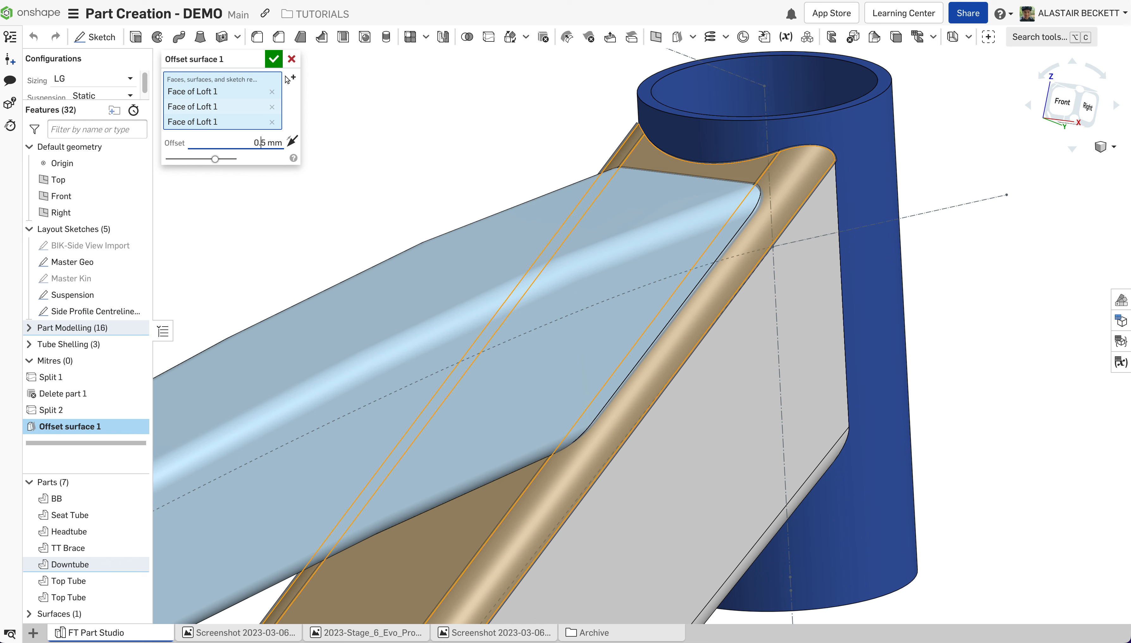
{"action": "left_click", "coordinate": [274, 59]}
Delete the Split 2 feature that cut the Top Tube with the Downtube's face.
{"action": "right_click_drag", "start_coordinate": [778, 191], "coordinate": [745, 196]}
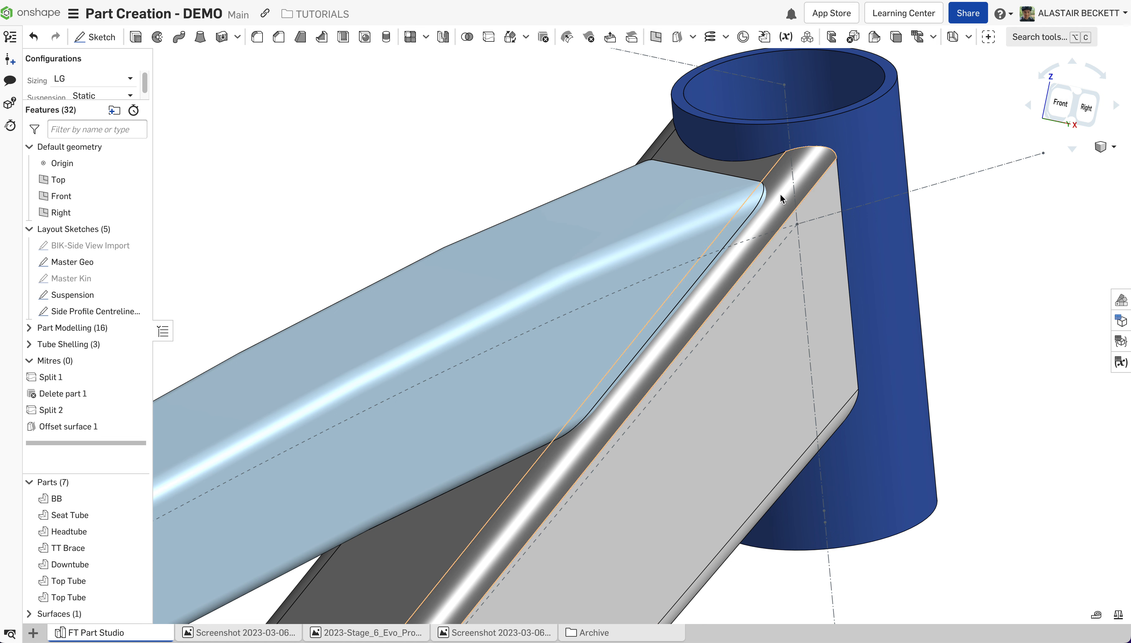
{"action": "left_click", "coordinate": [65, 409]}
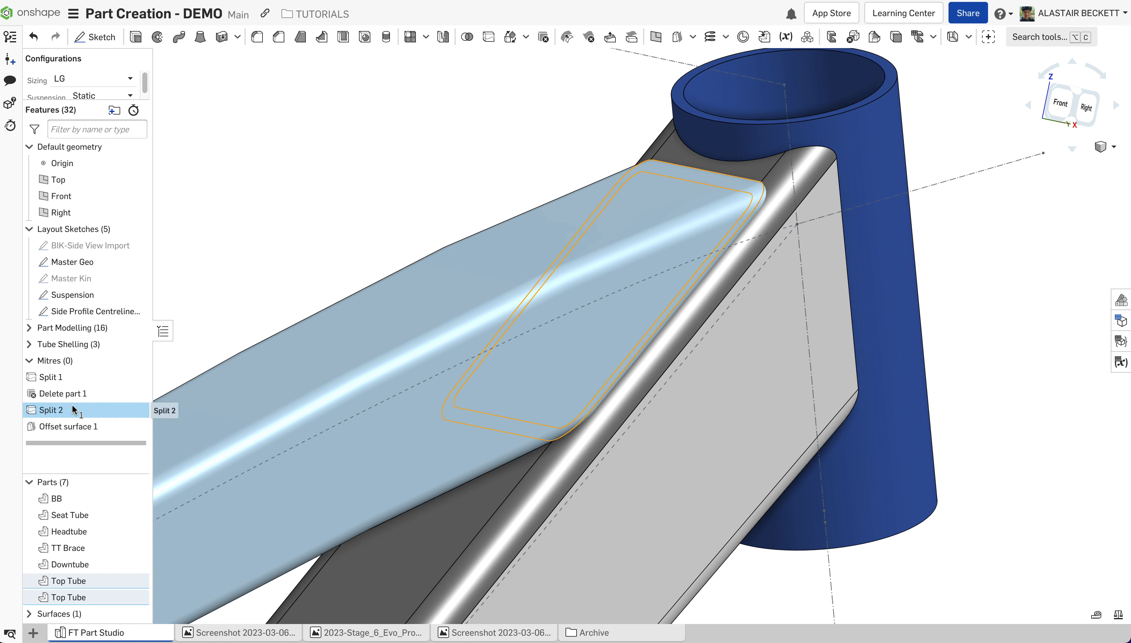
{"action": "key", "text": "Delete"}
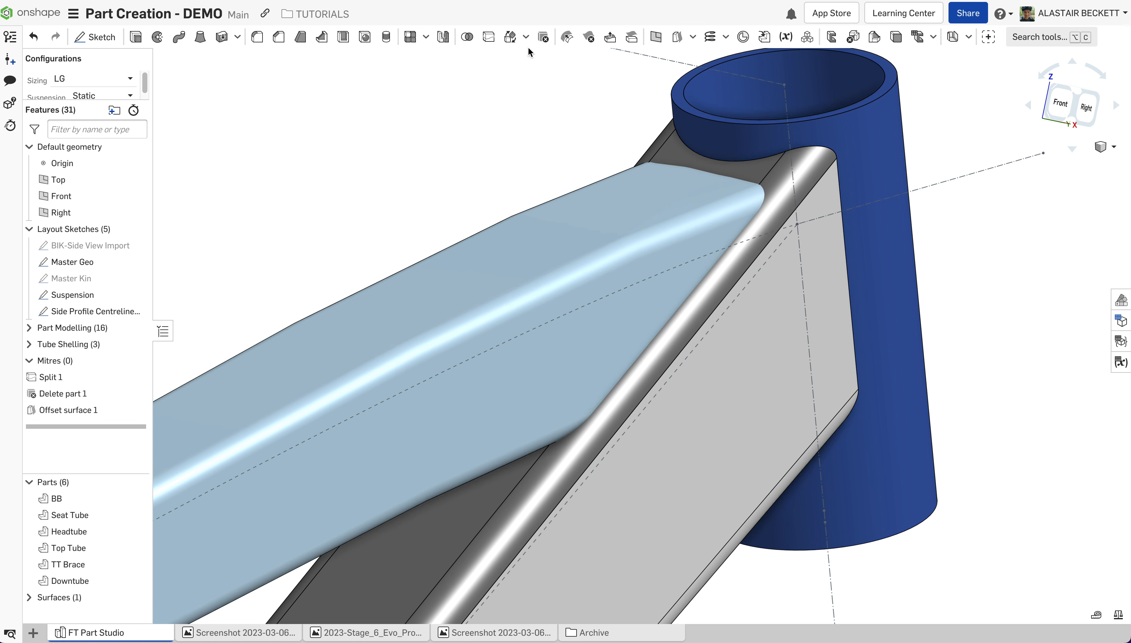
Split the Top Tube with the offset surface on the Downtube, keeping both sides but not the tool.
{"action": "left_click", "coordinate": [489, 38]}
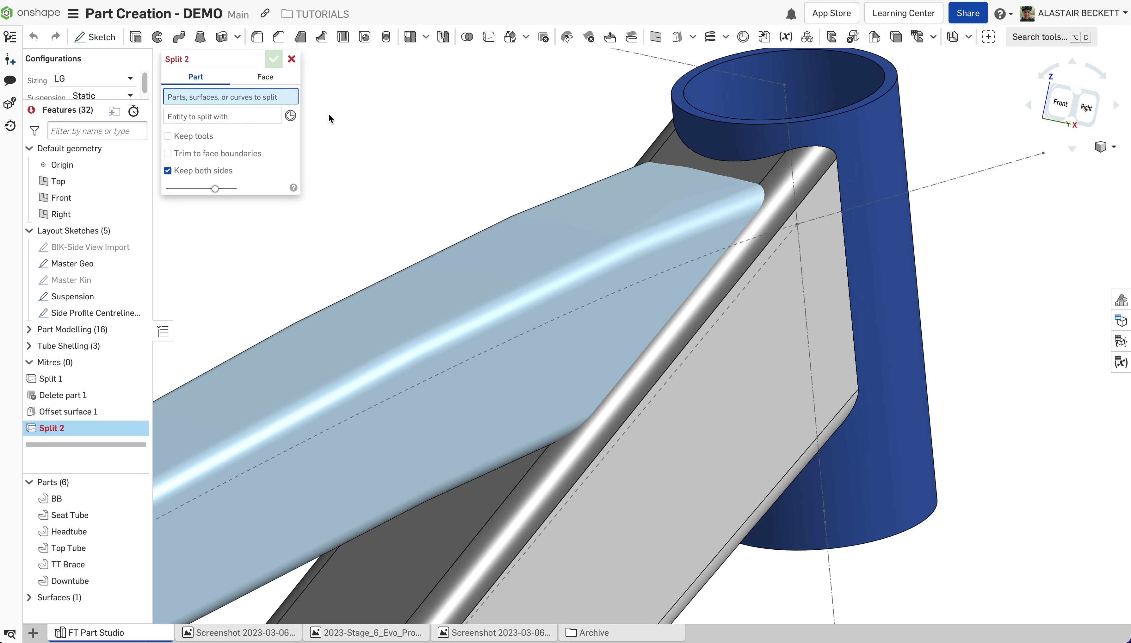
{"action": "left_click", "coordinate": [679, 210]}
{"action": "left_click", "coordinate": [224, 127]}
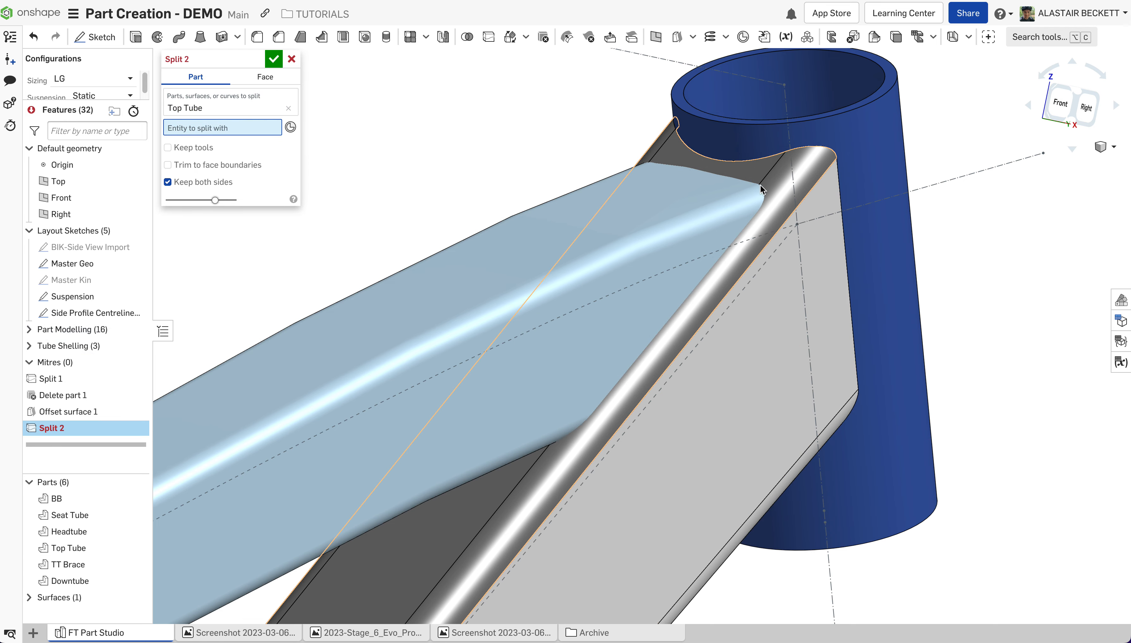
{"action": "left_click", "coordinate": [776, 184]}
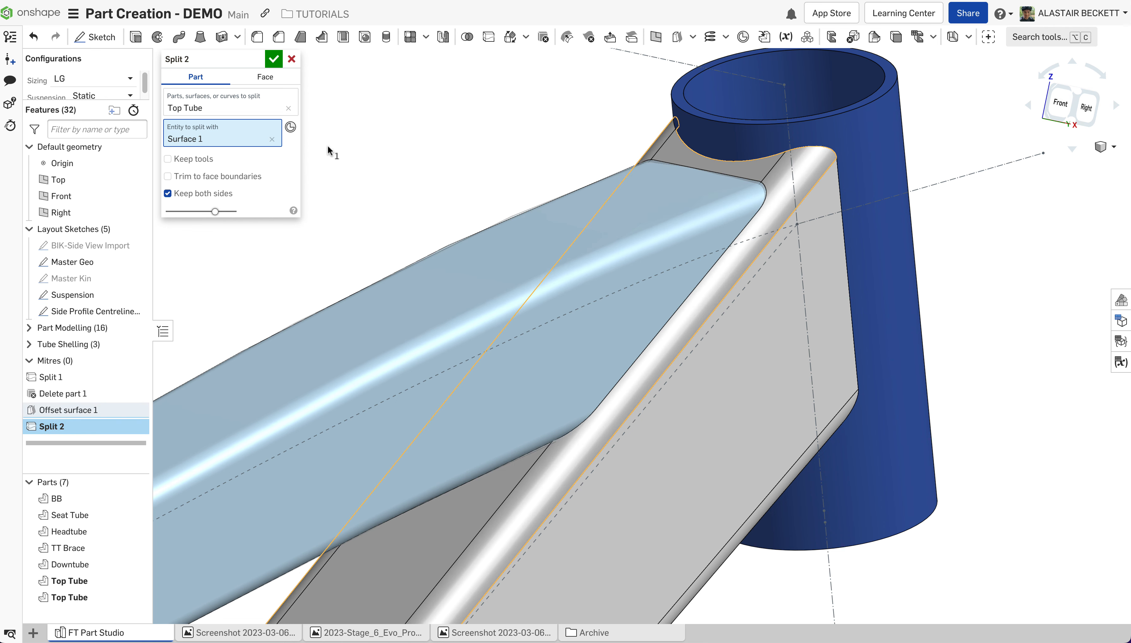
{"action": "left_click", "coordinate": [274, 60]}
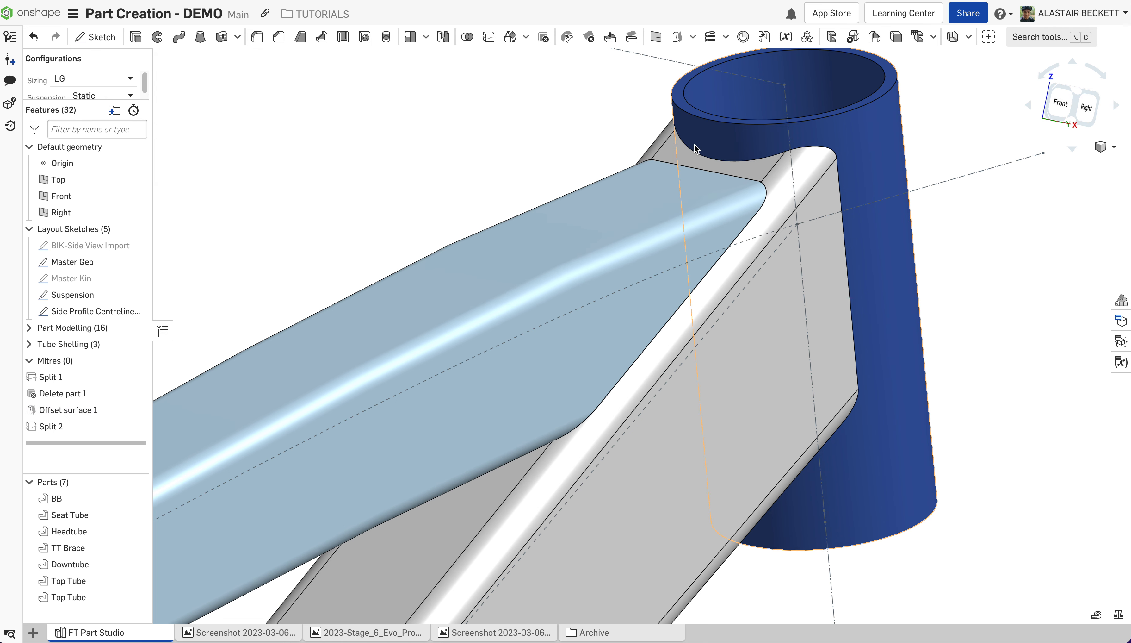
Examine the Top Tube's cut along the Downtube and hide the Downtube to expose the severed end.
{"action": "scroll", "coordinate": [761, 206], "scroll_direction": "down", "scroll_amount": 2}
{"action": "right_click_drag", "start_coordinate": [760, 207], "coordinate": [727, 186]}
{"action": "scroll", "coordinate": [767, 215], "scroll_direction": "up", "scroll_amount": 3}
{"action": "scroll", "coordinate": [768, 217], "scroll_direction": "up", "scroll_amount": 1}
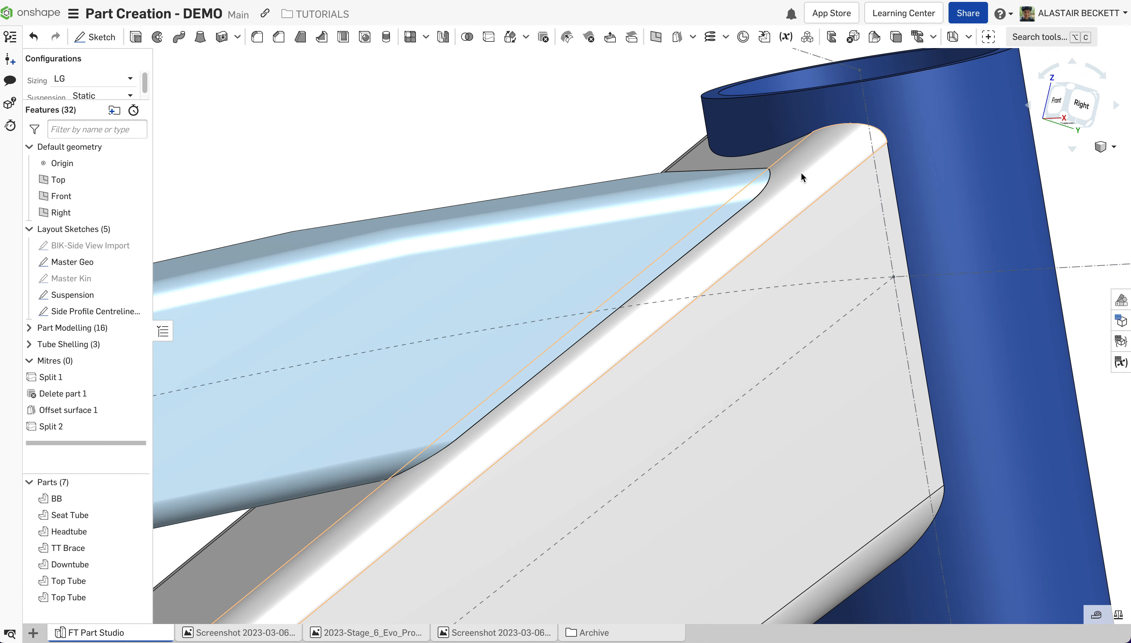
{"action": "left_click", "coordinate": [784, 162]}
{"action": "left_click", "coordinate": [586, 145]}
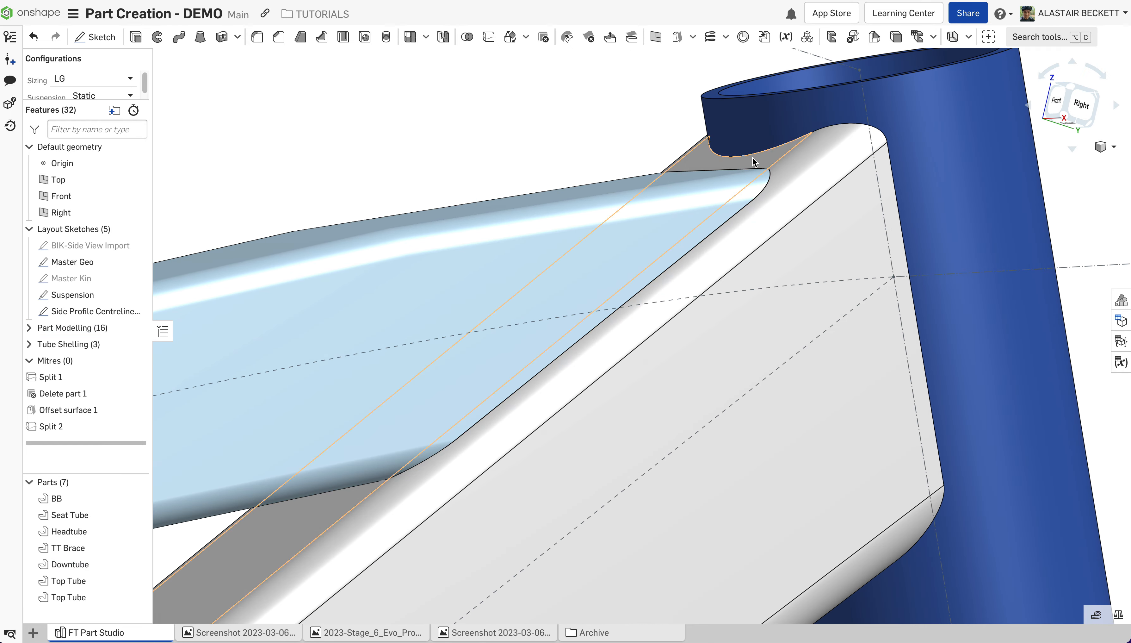
{"action": "right_click_drag", "start_coordinate": [682, 162], "coordinate": [584, 343]}
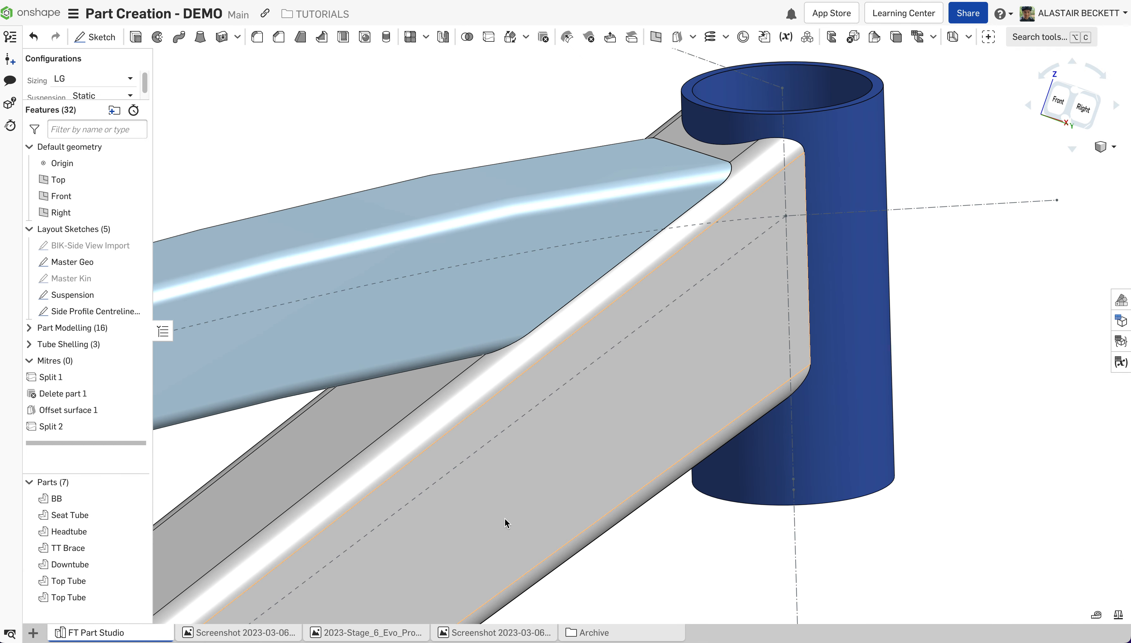
{"action": "left_click", "coordinate": [136, 565]}
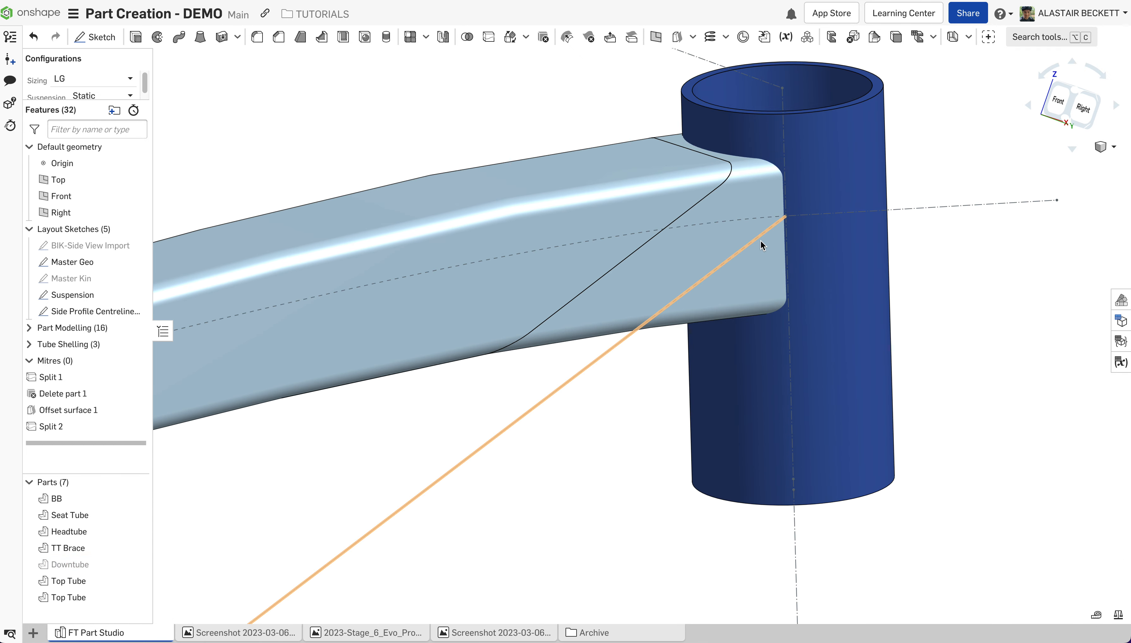
Delete the severed Top Tube end piece between the Downtube cut and the Headtube.
{"action": "right_click_drag", "start_coordinate": [760, 239], "coordinate": [543, 71]}
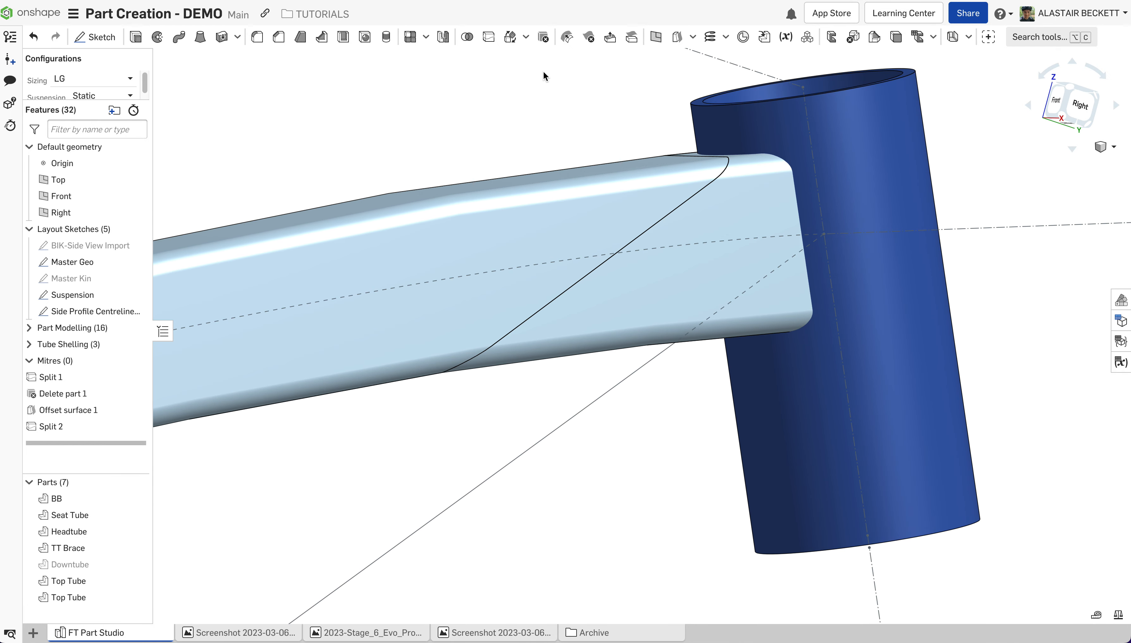
{"action": "left_click", "coordinate": [551, 42]}
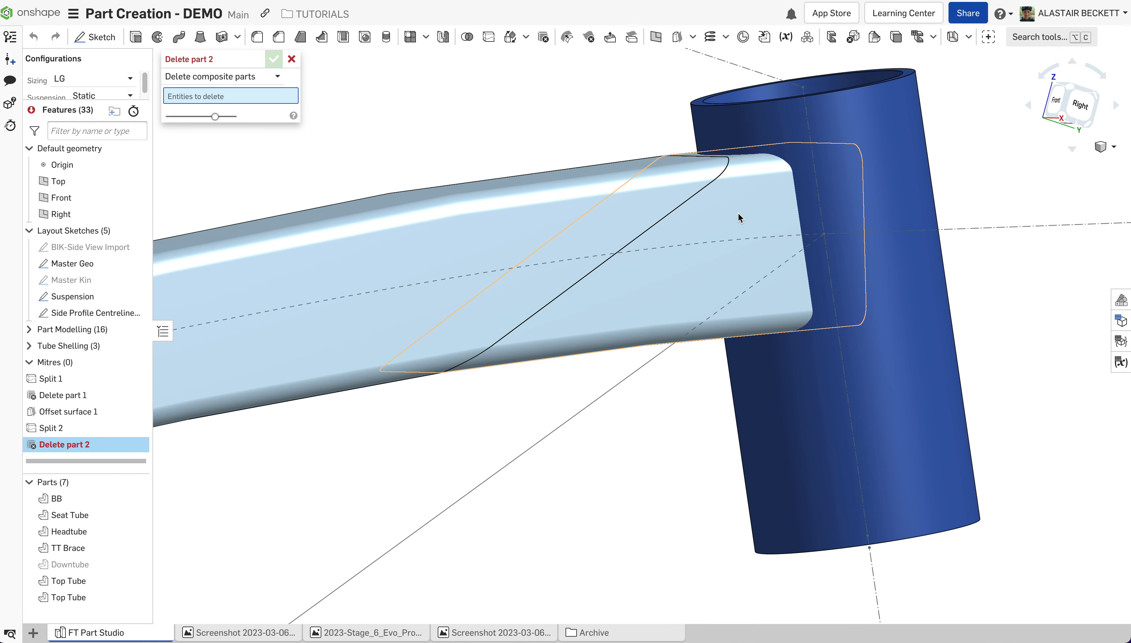
{"action": "left_click", "coordinate": [745, 205]}
{"action": "left_click", "coordinate": [273, 59]}
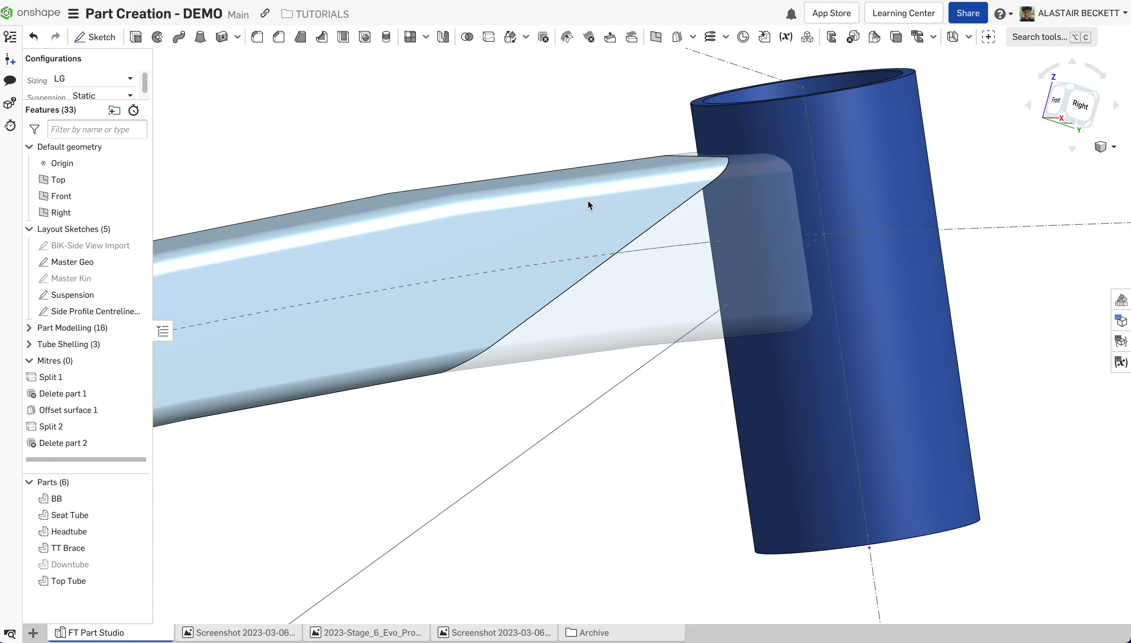
Inspect the Top Tube's mitred end and show the hidden Downtube again.
{"action": "right_click_drag", "start_coordinate": [588, 200], "coordinate": [537, 216]}
{"action": "scroll", "coordinate": [532, 389], "scroll_direction": "up", "scroll_amount": 5}
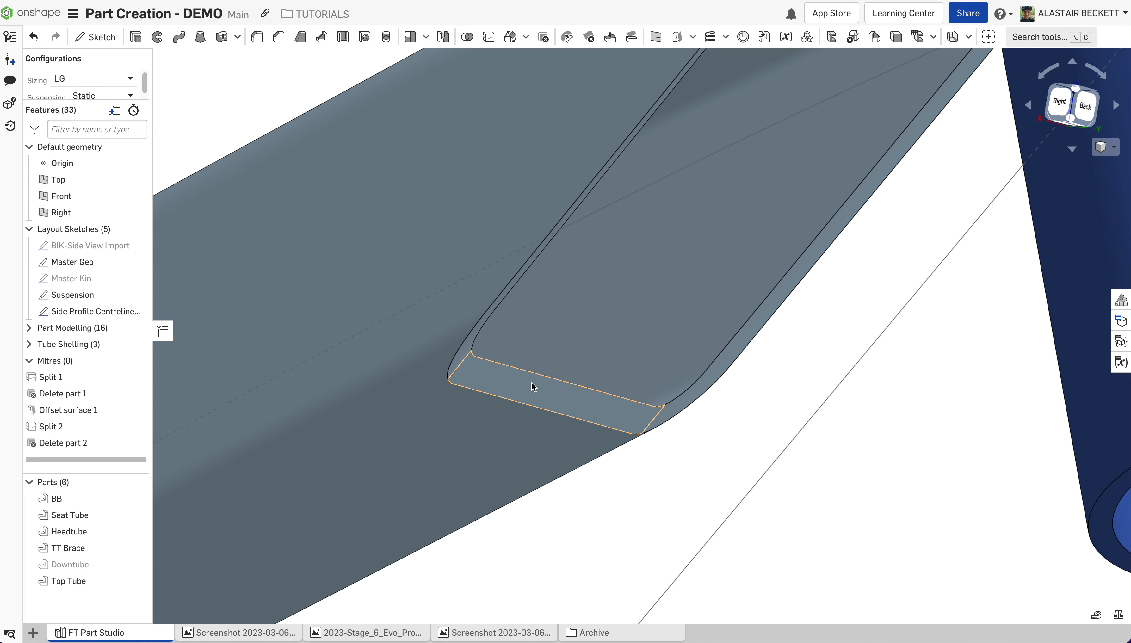
{"action": "right_click_drag", "start_coordinate": [532, 389], "coordinate": [364, 181]}
{"action": "scroll", "coordinate": [566, 347], "scroll_direction": "down", "scroll_amount": 5}
{"action": "left_click", "coordinate": [136, 566]}
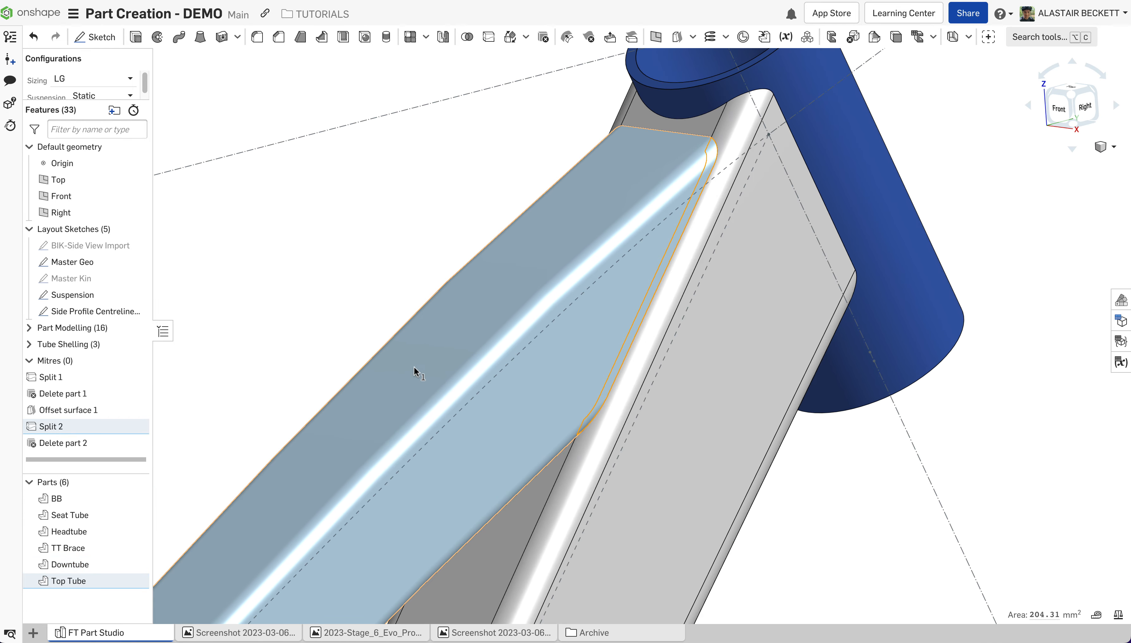
{"action": "scroll", "coordinate": [451, 319], "scroll_direction": "down", "scroll_amount": 4}
{"action": "left_click", "coordinate": [865, 163]}
Split the TT Brace with the Top Tube's face, keeping the tool and both sides.
{"action": "mouse_move", "coordinate": [658, 242]}
{"action": "right_mouse_down"}
{"action": "mouse_move", "coordinate": [735, 226]}
{"action": "mouse_move", "coordinate": [671, 233]}
{"action": "right_mouse_up"}
{"action": "scroll", "coordinate": [755, 252], "scroll_direction": "down", "scroll_amount": 5}
{"action": "scroll", "coordinate": [539, 254], "scroll_direction": "up", "scroll_amount": 8}
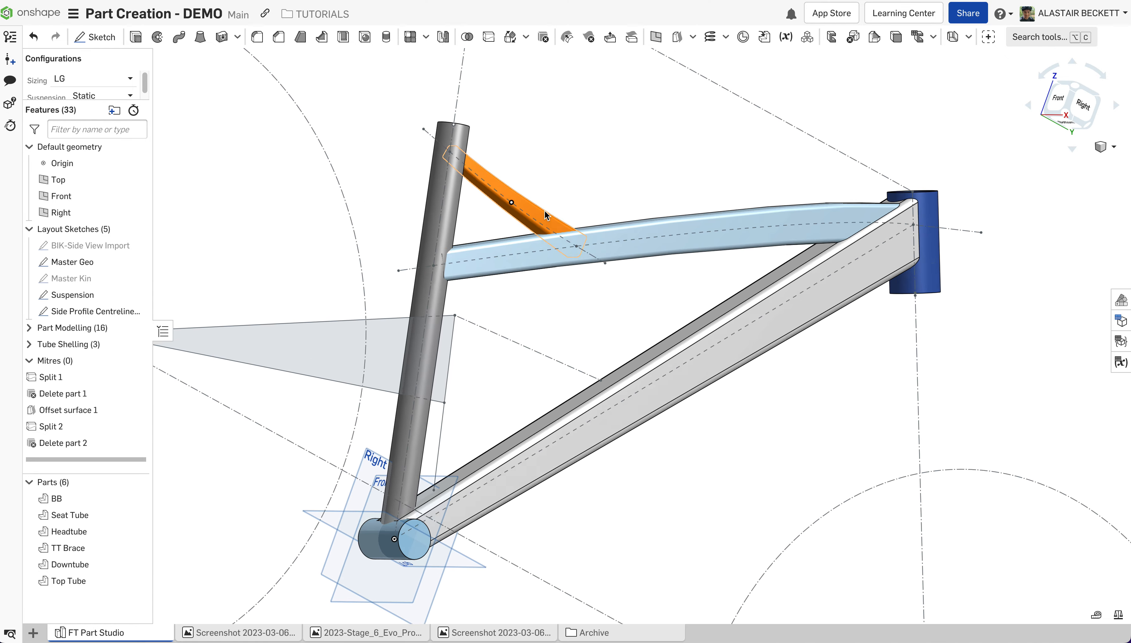
{"action": "scroll", "coordinate": [562, 202], "scroll_direction": "up", "scroll_amount": 4}
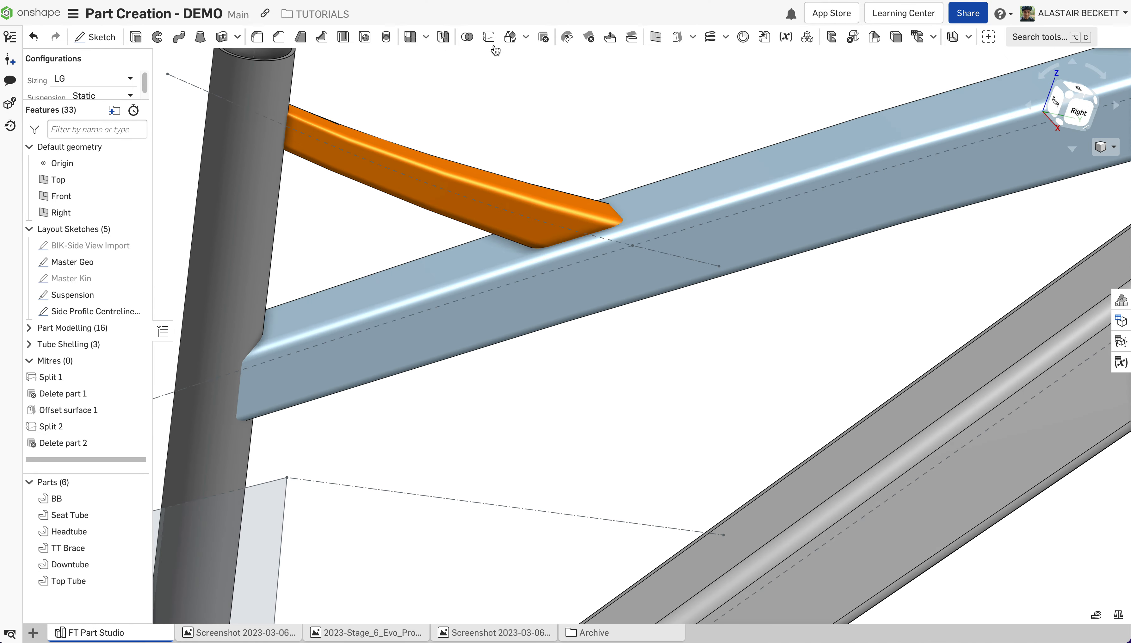
{"action": "key", "text": "shift+x"}
{"action": "left_click", "coordinate": [557, 214]}
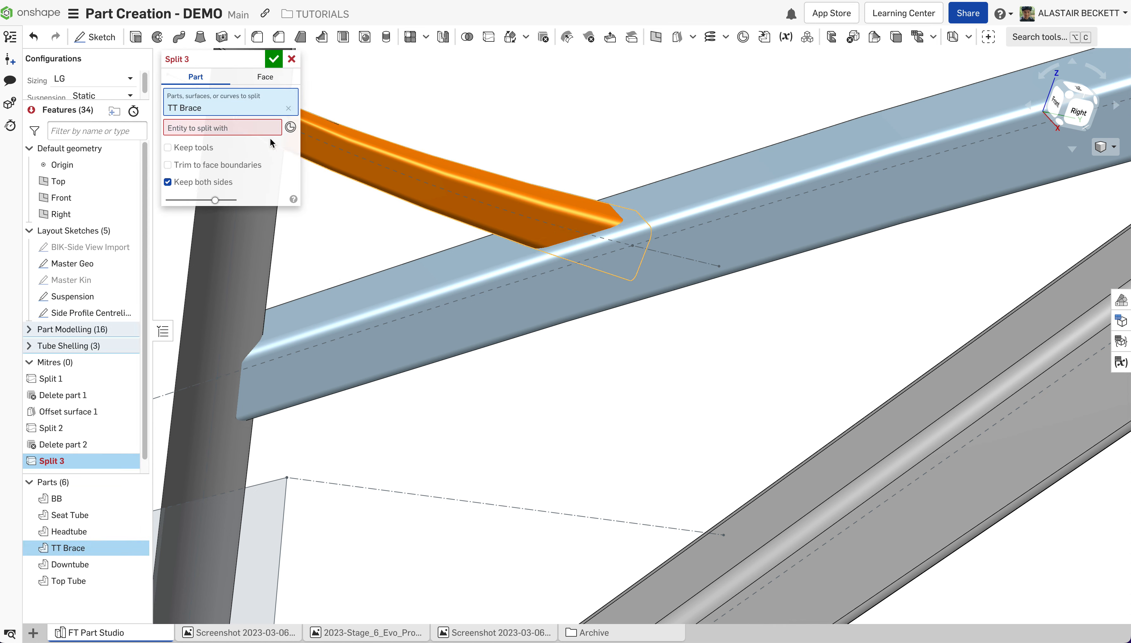
{"action": "left_click", "coordinate": [234, 128]}
{"action": "left_click", "coordinate": [655, 213]}
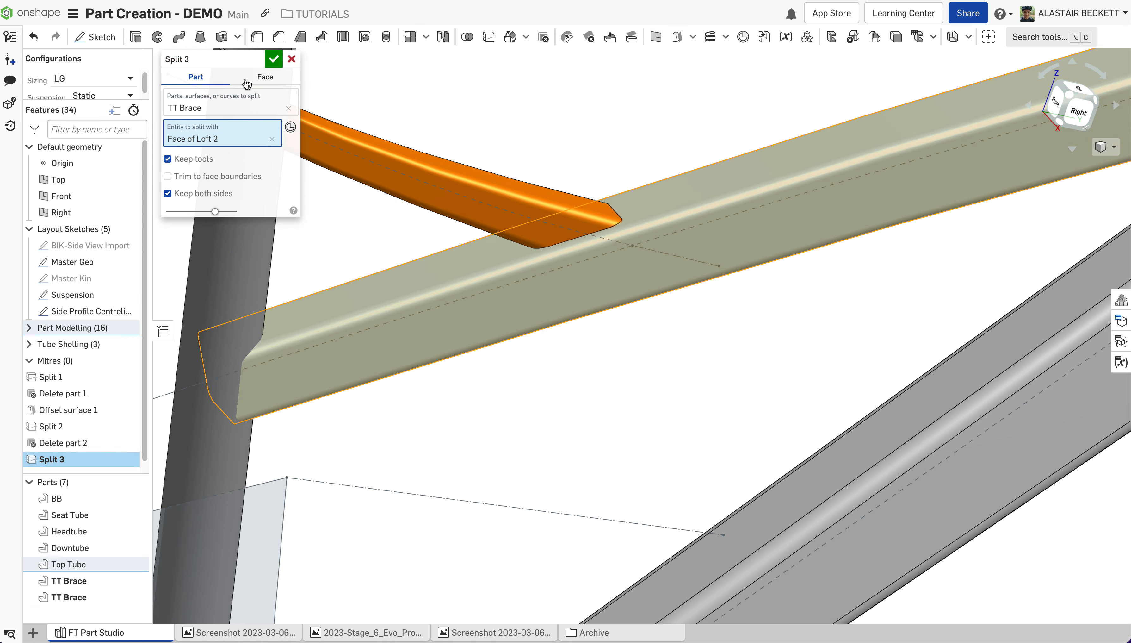
{"action": "left_click", "coordinate": [273, 59]}
Split the remaining TT Brace body with the Seat Tube's cylindrical face, keeping both sides.
{"action": "left_click", "coordinate": [488, 37]}
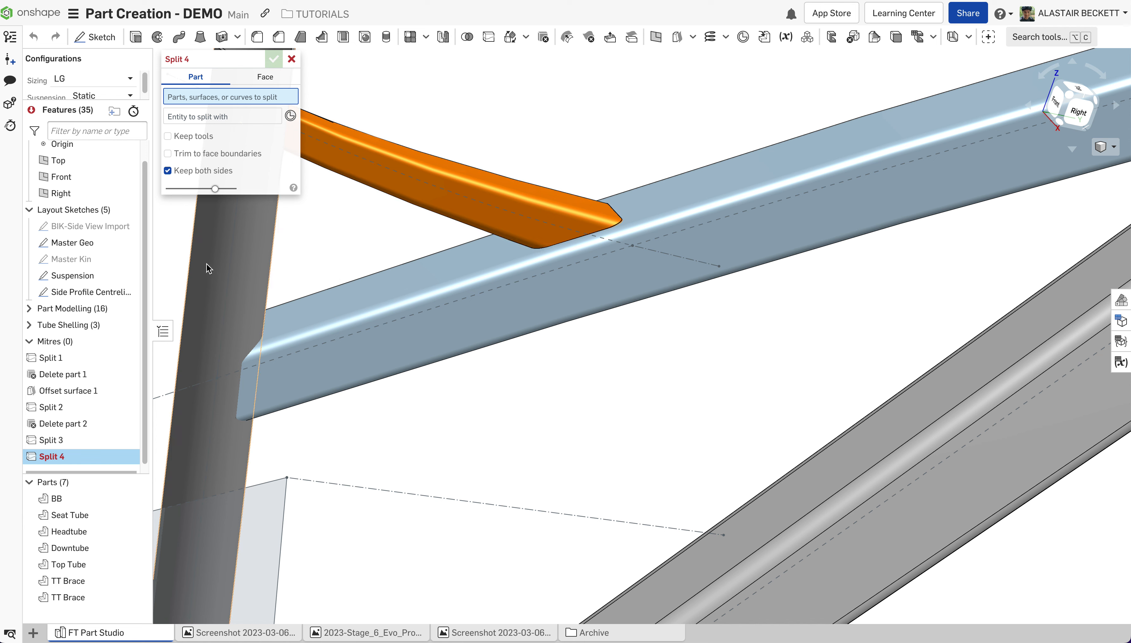
{"action": "left_click", "coordinate": [434, 182]}
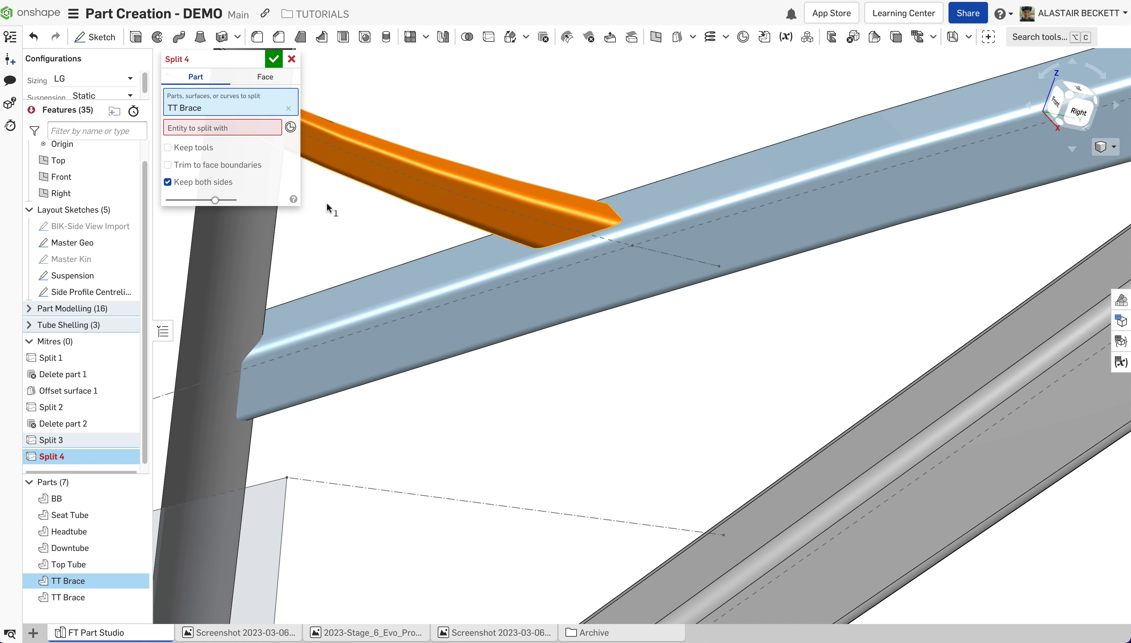
{"action": "left_click", "coordinate": [240, 251]}
{"action": "left_click", "coordinate": [289, 123]}
{"action": "left_click", "coordinate": [234, 135]}
{"action": "left_click", "coordinate": [225, 252]}
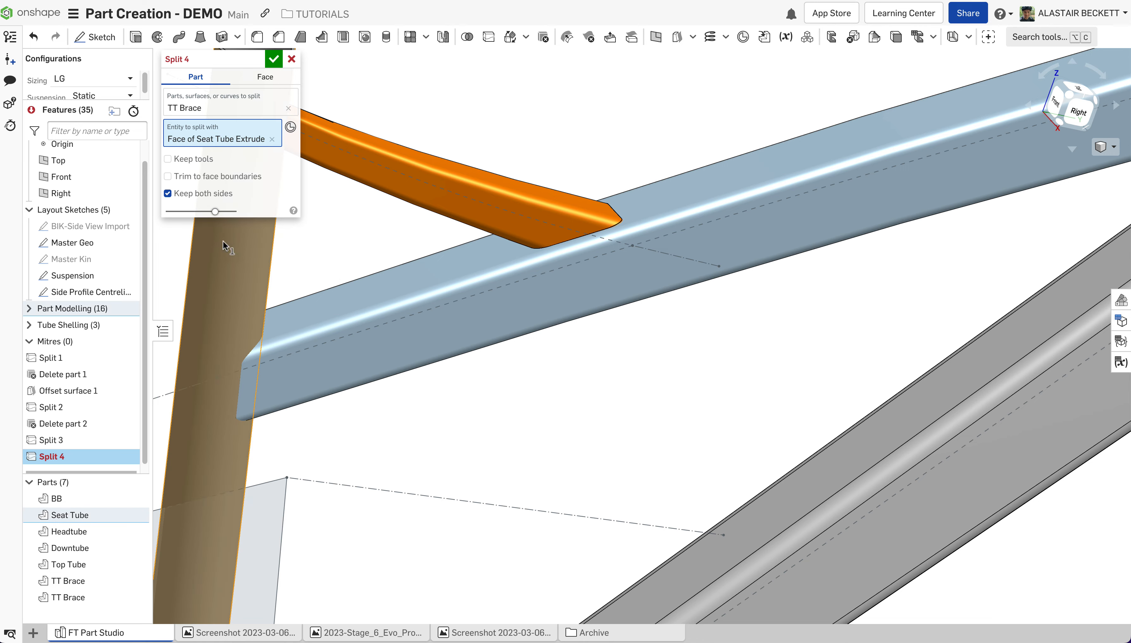
{"action": "left_click", "coordinate": [274, 59]}
Delete the TT Brace's waste ends inside the Seat Tube and Top Tube, hiding the Top Tube only while picking.
{"action": "left_click", "coordinate": [544, 37]}
{"action": "scroll", "coordinate": [553, 228], "scroll_direction": "down", "scroll_amount": 2}
{"action": "right_click_drag", "start_coordinate": [419, 182], "coordinate": [382, 175]}
{"action": "left_click", "coordinate": [382, 175]}
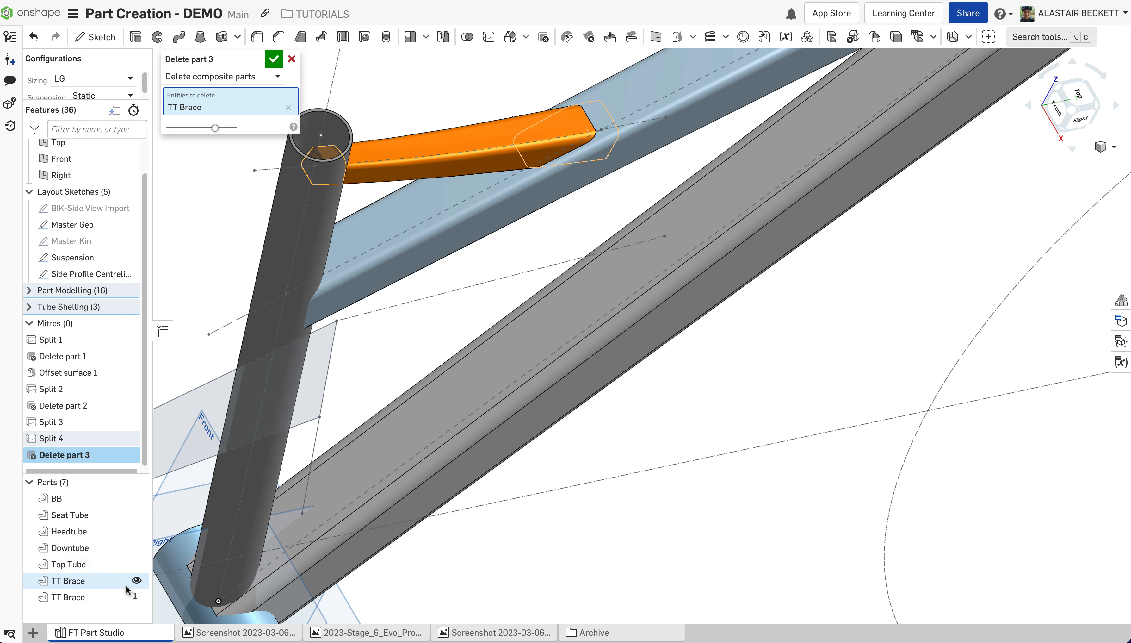
{"action": "left_click", "coordinate": [136, 564]}
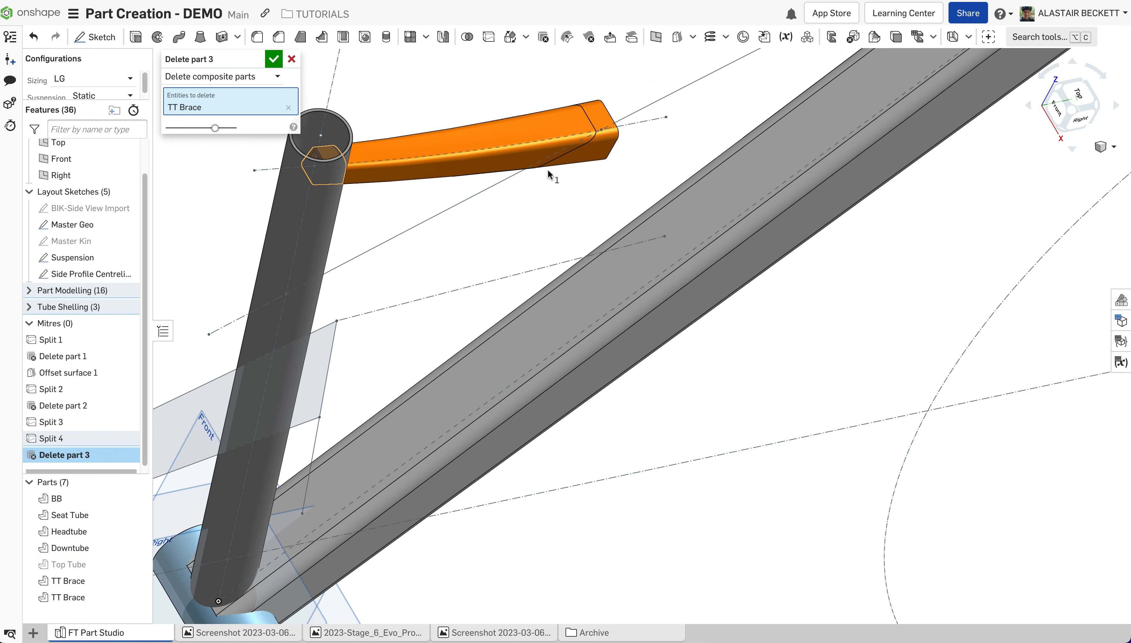
{"action": "left_click", "coordinate": [602, 152]}
{"action": "left_click", "coordinate": [274, 60]}
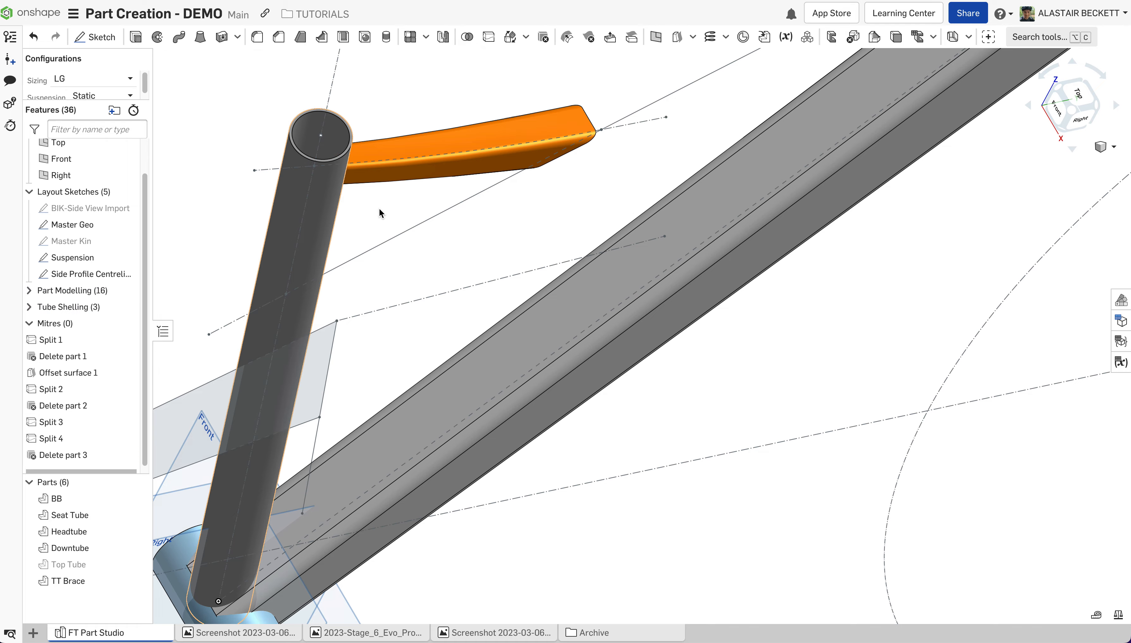
{"action": "right_click_drag", "start_coordinate": [379, 210], "coordinate": [476, 134]}
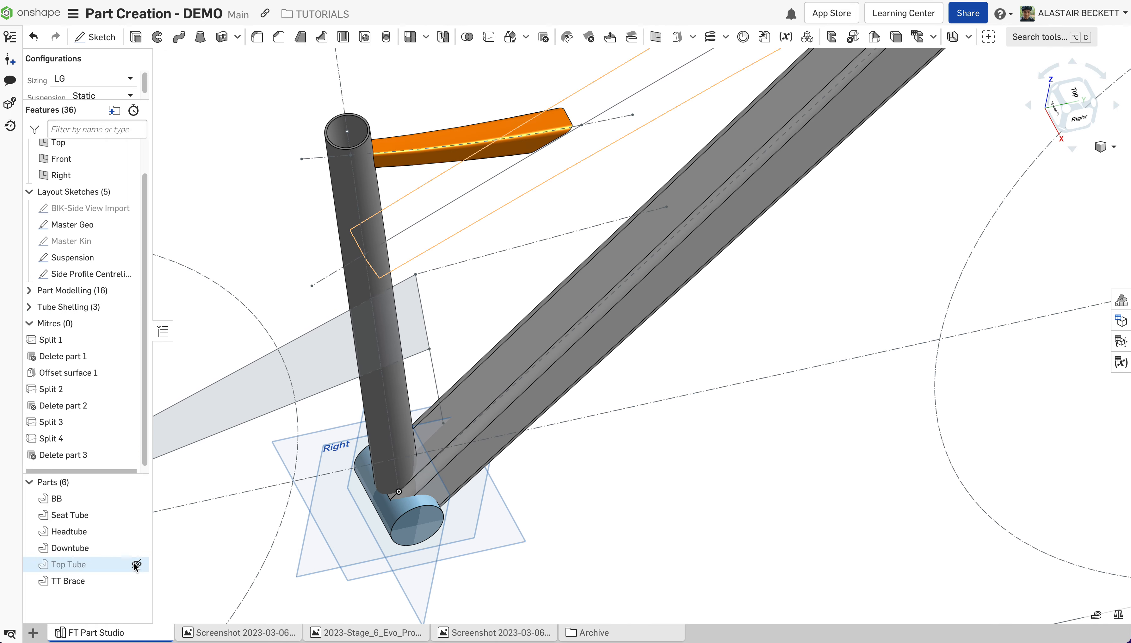
{"action": "left_click", "coordinate": [136, 564]}
Split the Downtube with the BB shell's cylindrical face, keeping both sides.
{"action": "scroll", "coordinate": [437, 522], "scroll_direction": "up", "scroll_amount": 2}
{"action": "right_click_drag", "start_coordinate": [437, 522], "coordinate": [404, 472]}
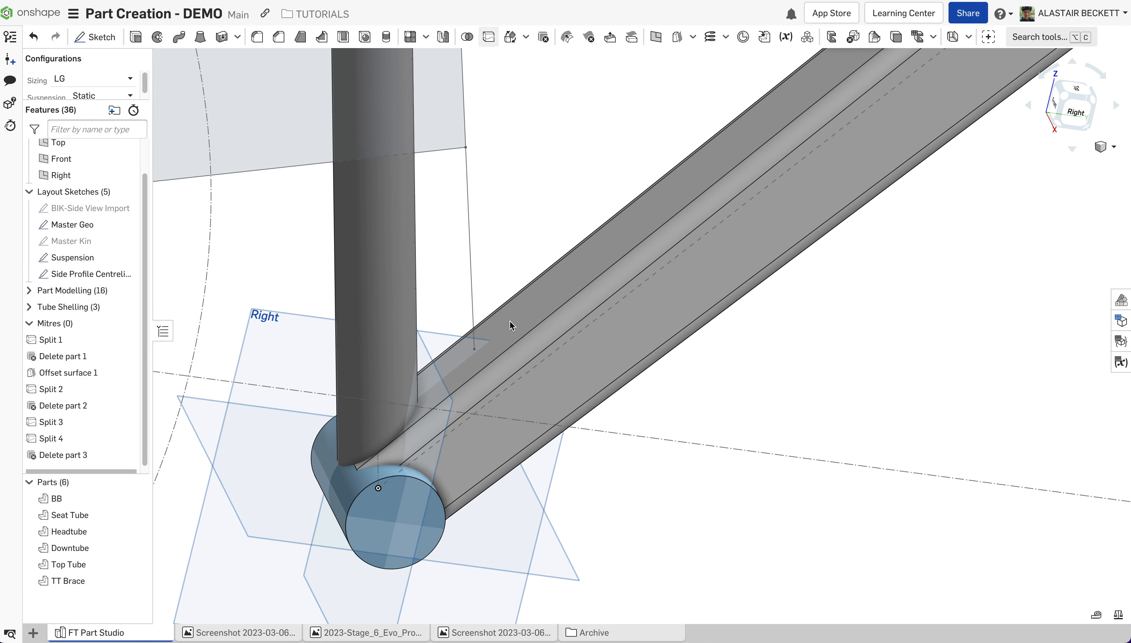
{"action": "left_click", "coordinate": [516, 339]}
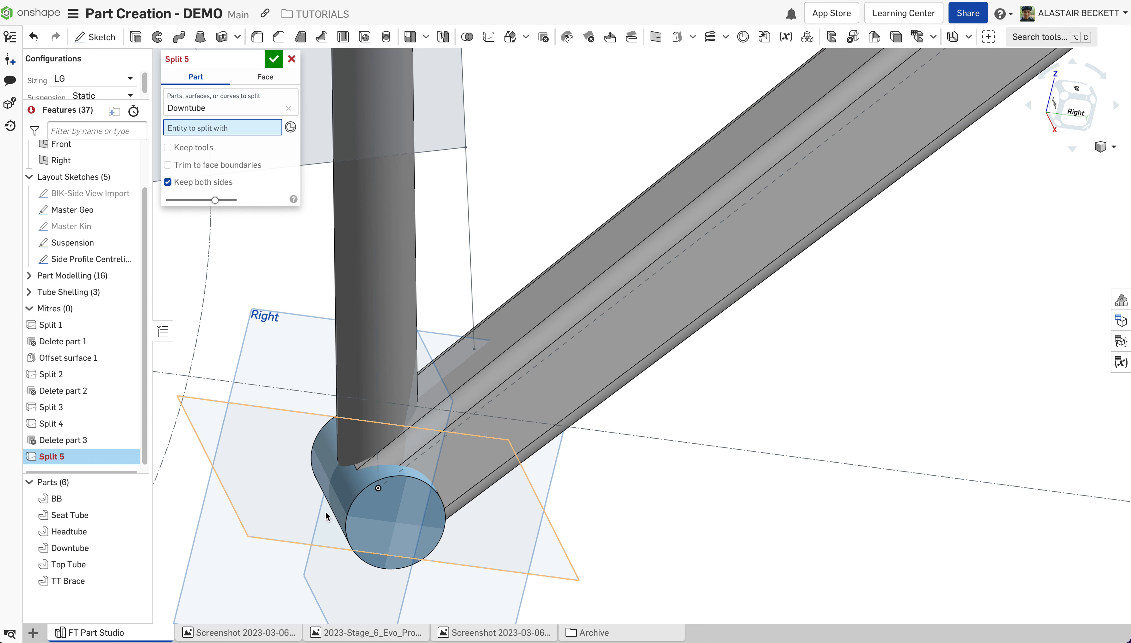
{"action": "left_click", "coordinate": [341, 517]}
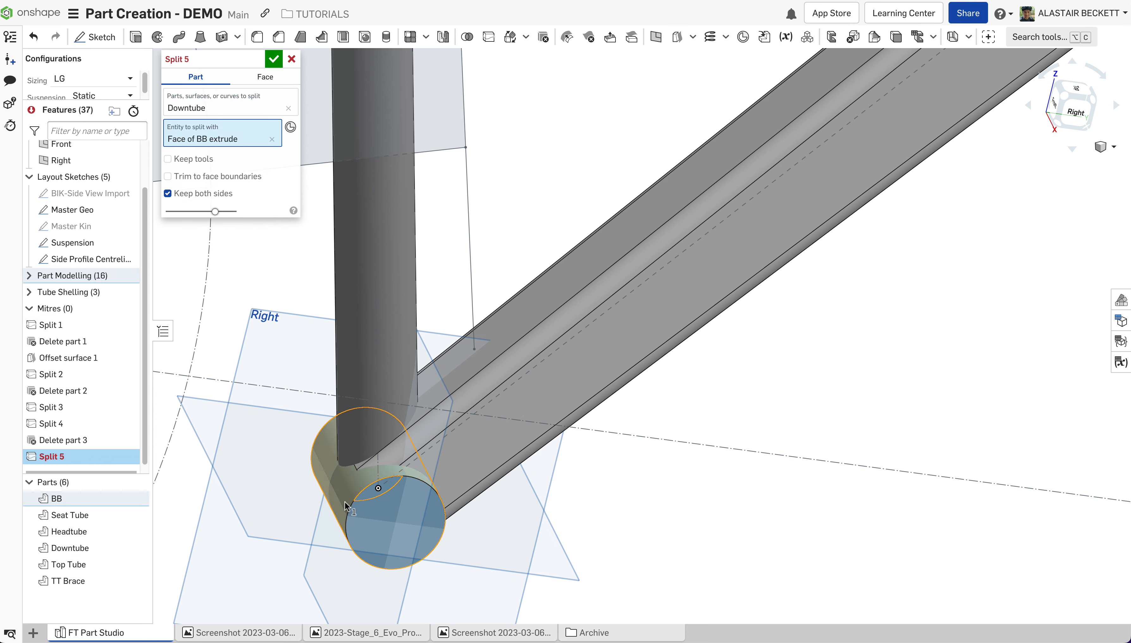
{"action": "left_click", "coordinate": [272, 60]}
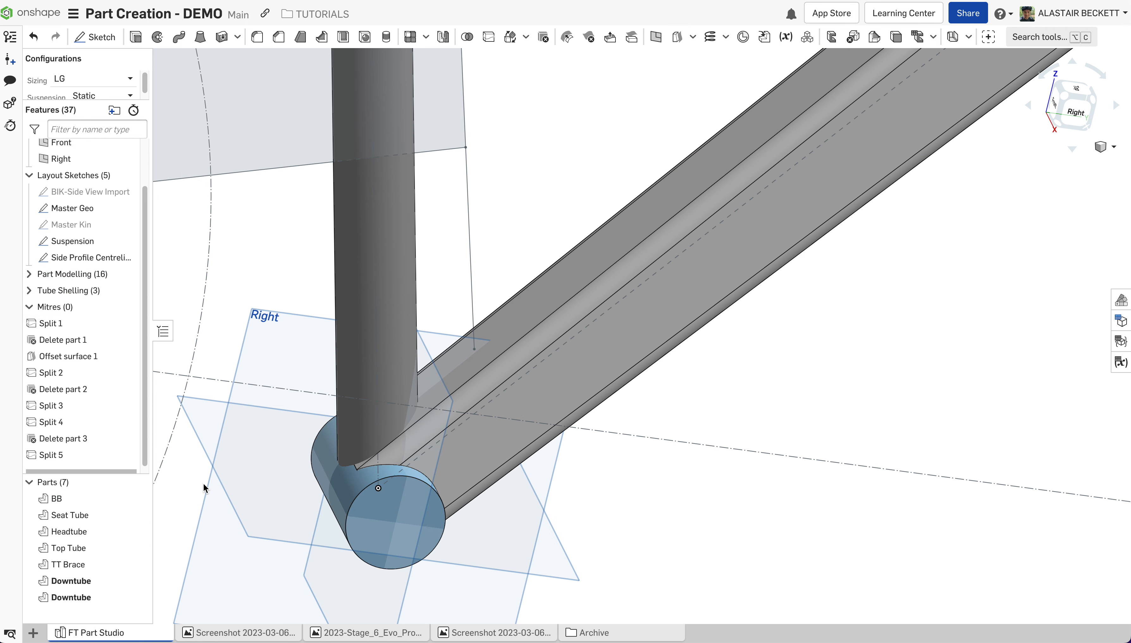
Delete the Downtube's waste end inside the BB shell, hiding the BB only while picking.
{"action": "left_click", "coordinate": [136, 499]}
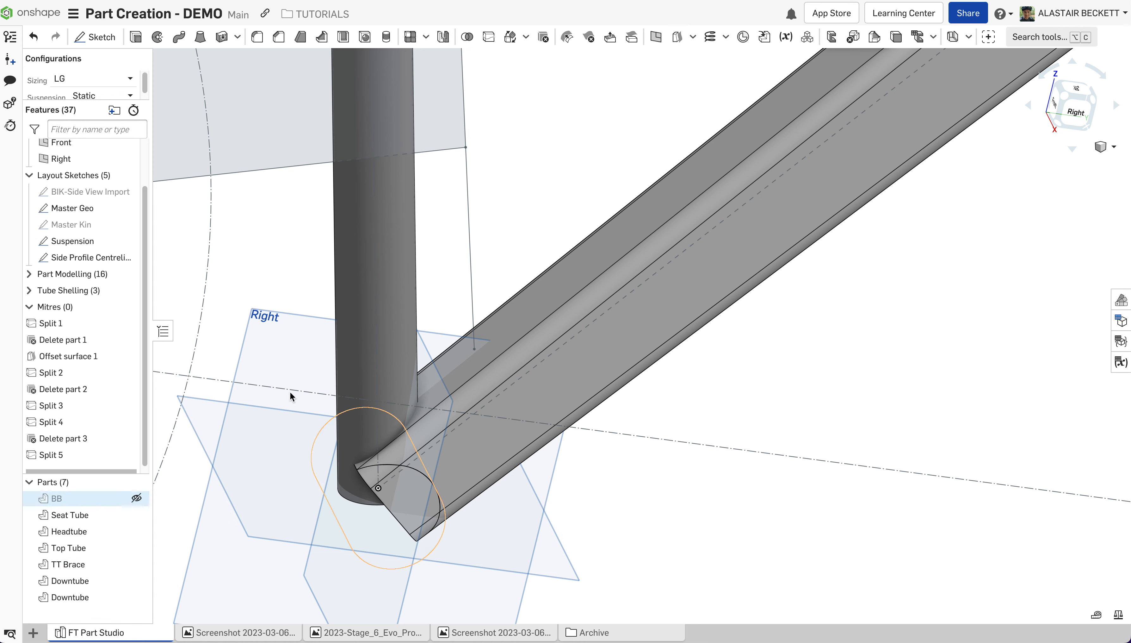
{"action": "left_click", "coordinate": [409, 504]}
{"action": "left_click", "coordinate": [273, 60]}
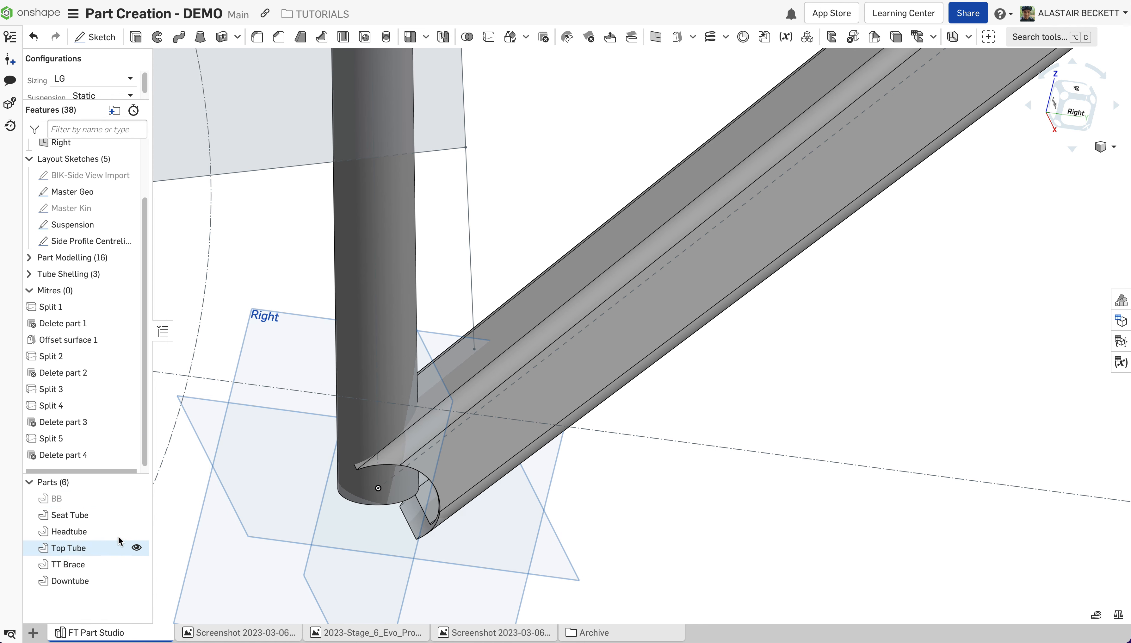
{"action": "left_click", "coordinate": [136, 498]}
Split the Downtube with the Seat Tube's cylindrical face, keeping the tool and both sides.
{"action": "right_click_drag", "start_coordinate": [366, 409], "coordinate": [423, 394]}
{"action": "scroll", "coordinate": [424, 399], "scroll_direction": "up", "scroll_amount": 3}
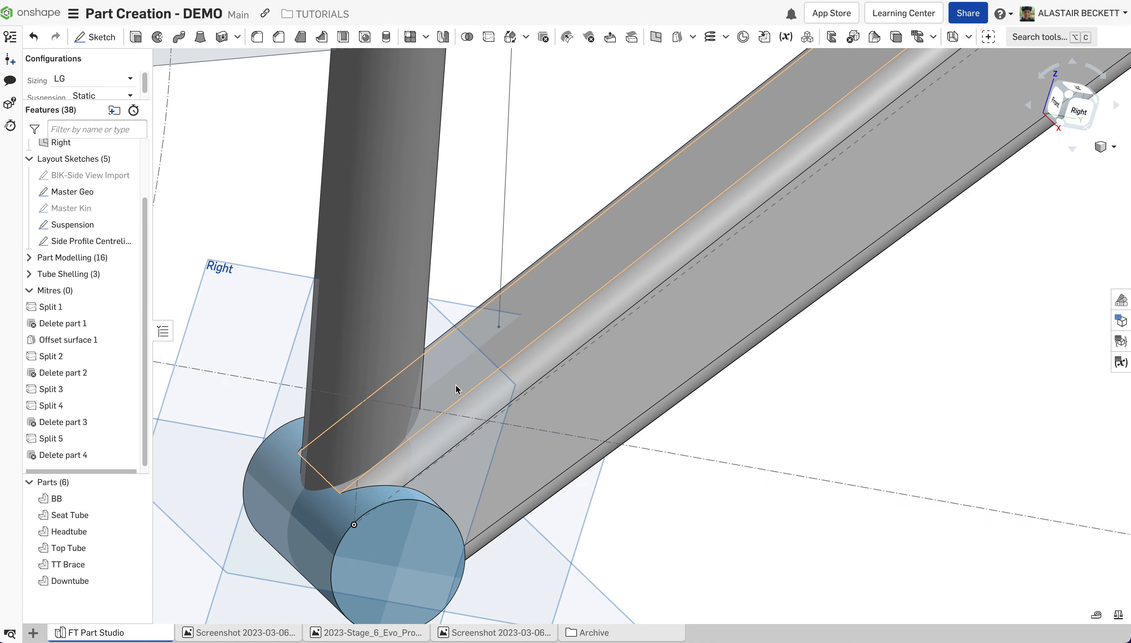
{"action": "right_click_drag", "start_coordinate": [458, 389], "coordinate": [430, 418]}
{"action": "scroll", "coordinate": [430, 418], "scroll_direction": "up", "scroll_amount": 5}
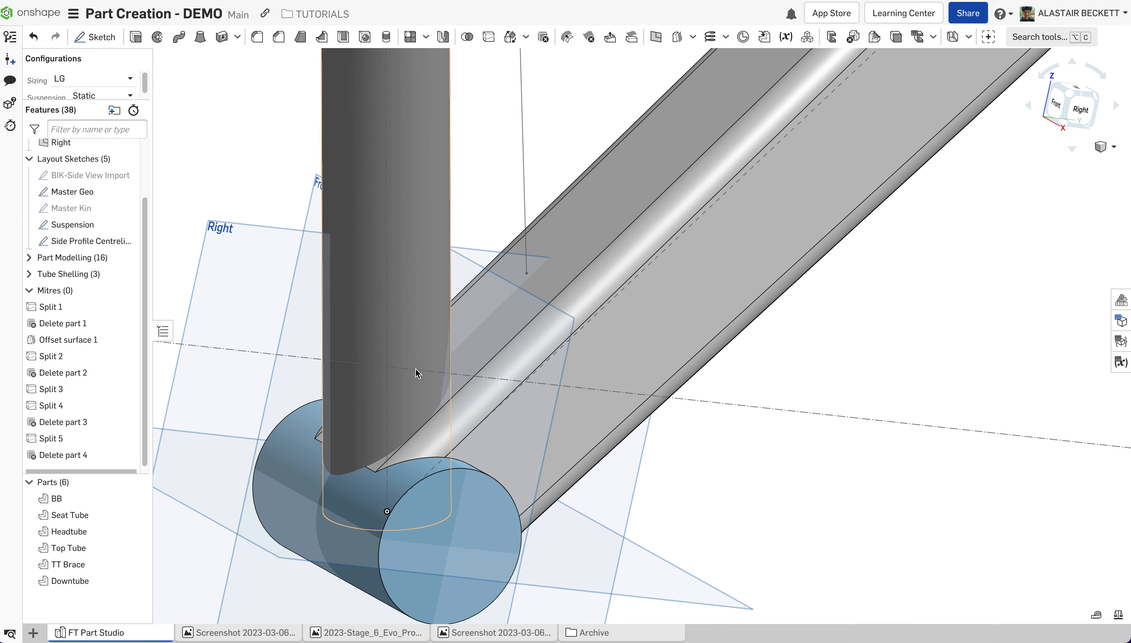
{"action": "left_click", "coordinate": [488, 39]}
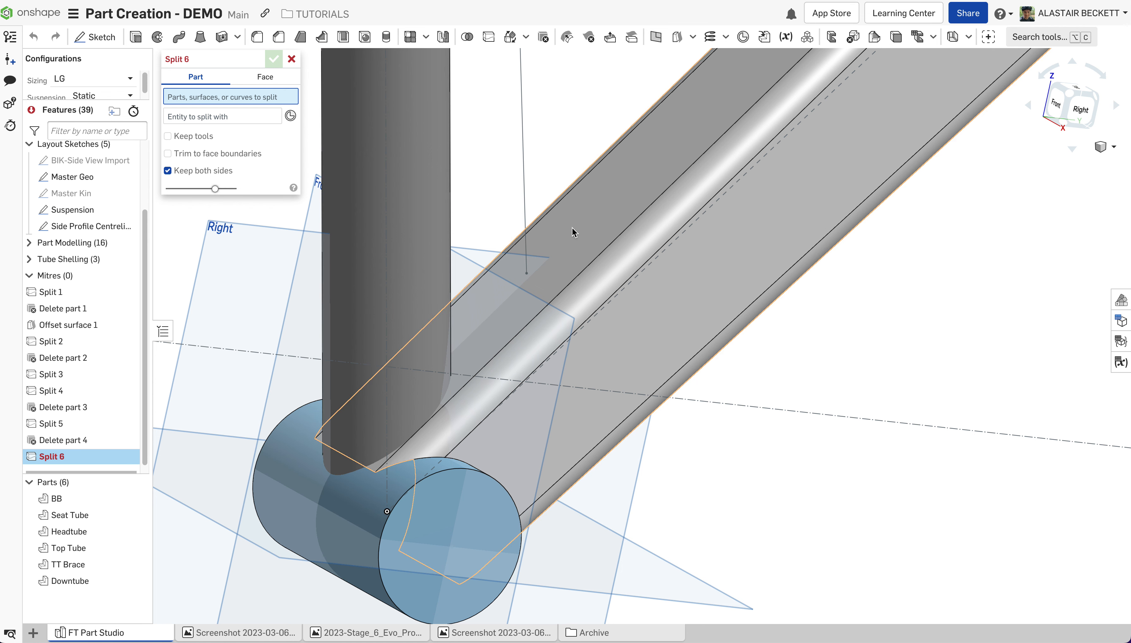
{"action": "left_click", "coordinate": [292, 59]}
{"action": "left_click", "coordinate": [489, 37]}
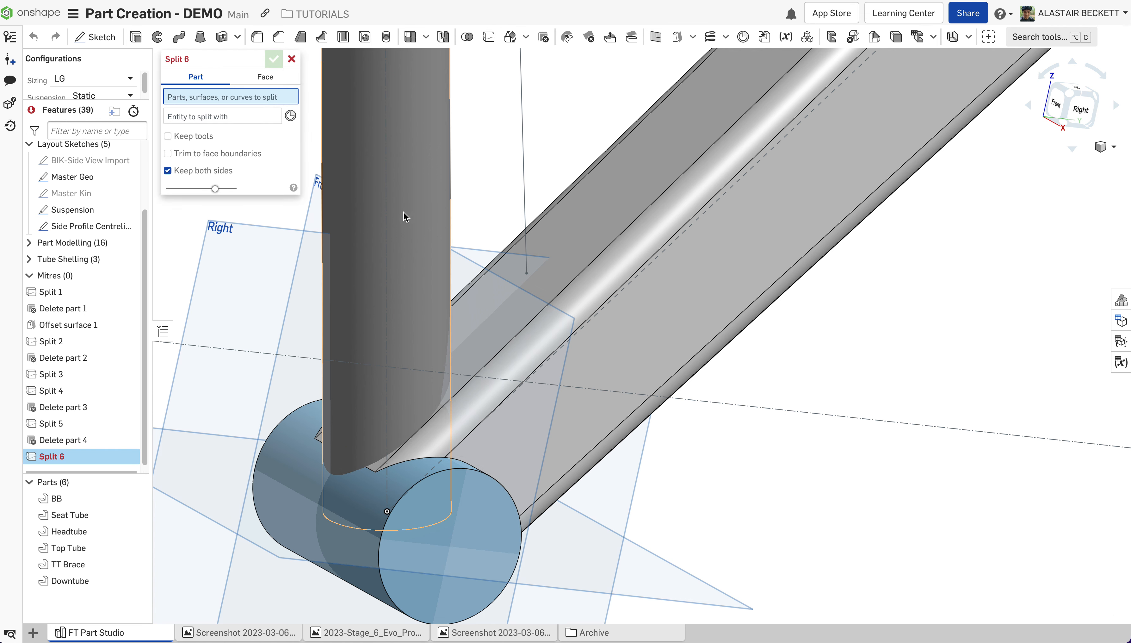
{"action": "left_click", "coordinate": [577, 256]}
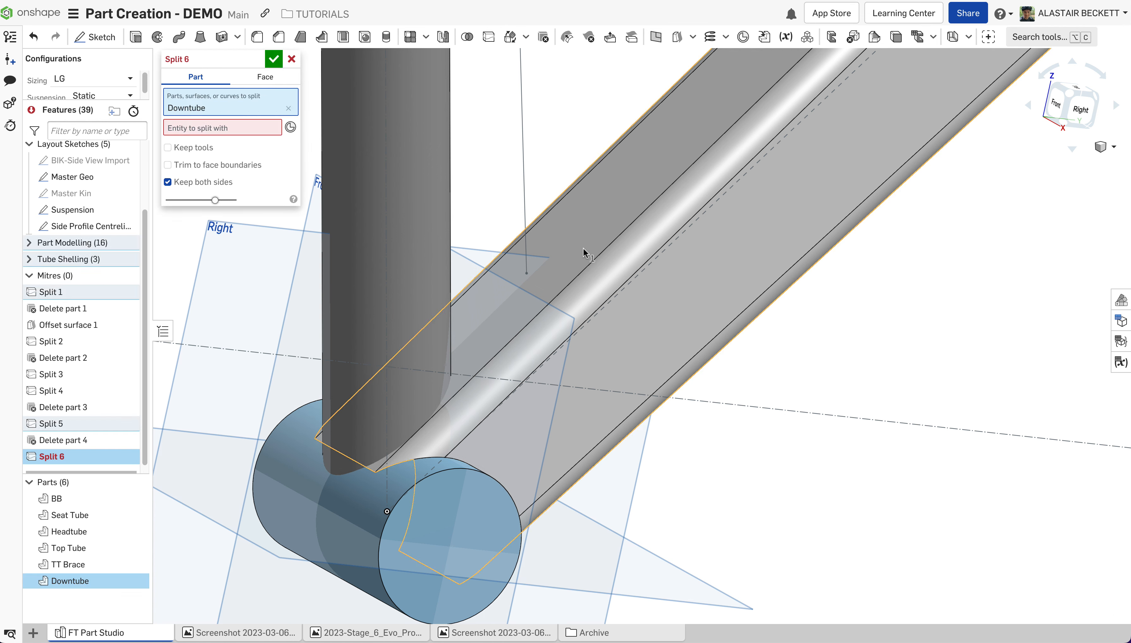
{"action": "left_click", "coordinate": [210, 129]}
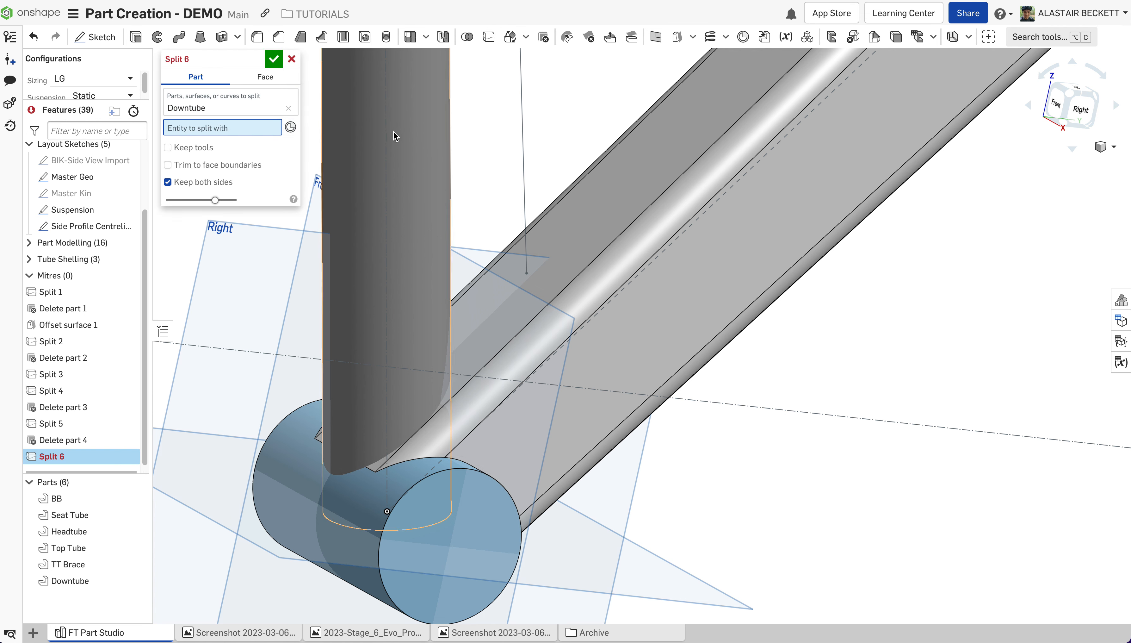
{"action": "left_click", "coordinate": [418, 190]}
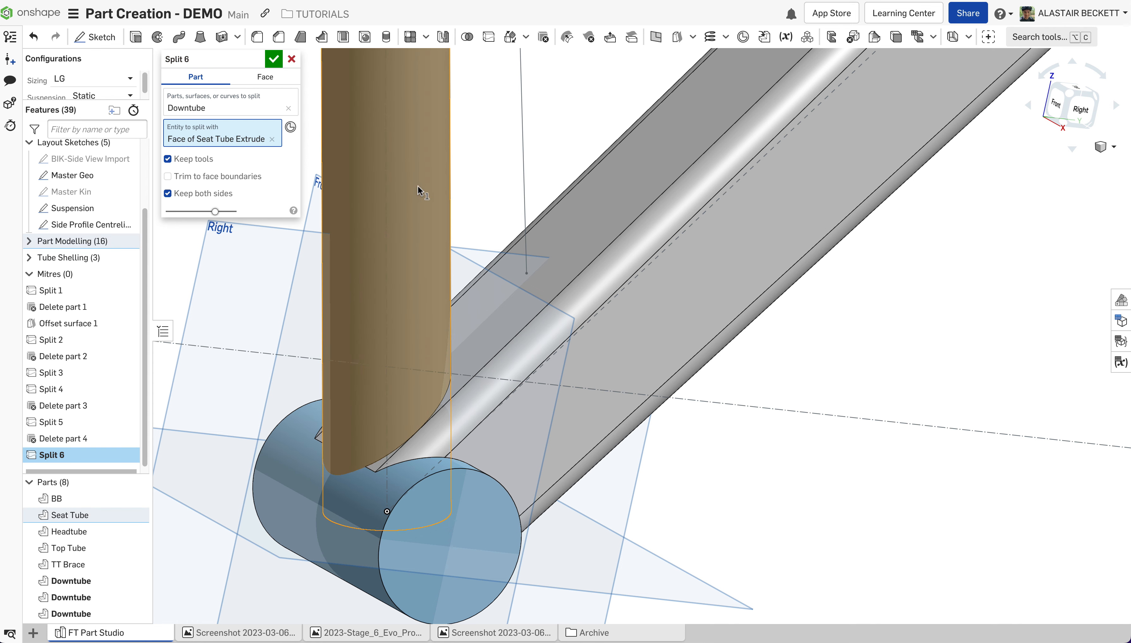
{"action": "left_click", "coordinate": [273, 60]}
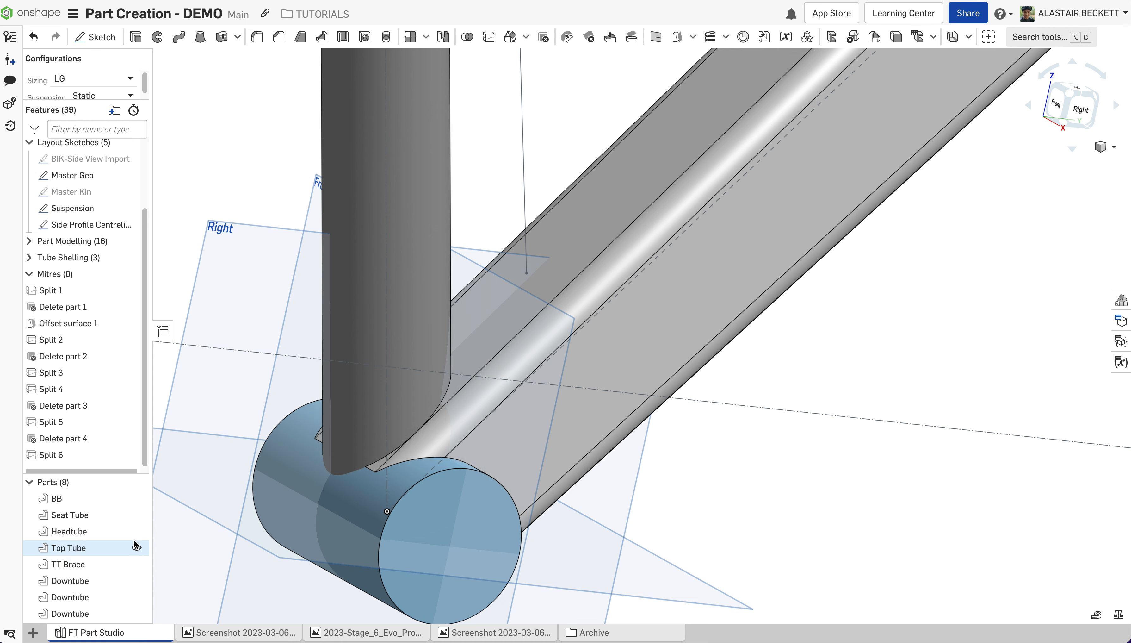
Hide the Seat Tube and delete the two small Downtube offcuts beside the BB shell.
{"action": "left_click", "coordinate": [136, 515]}
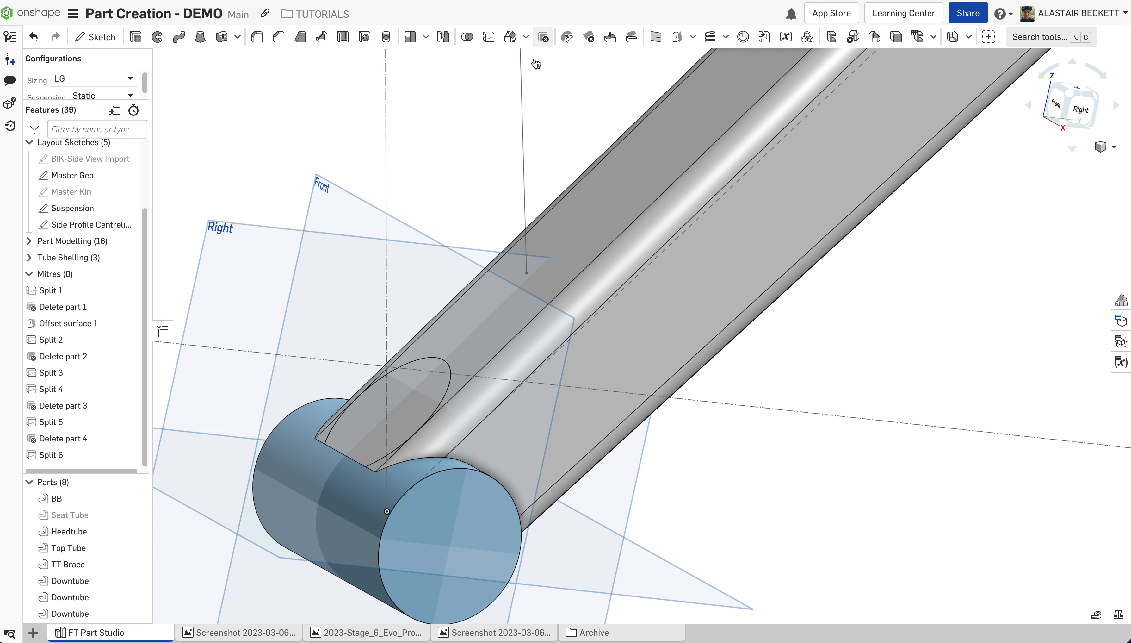
{"action": "left_click", "coordinate": [363, 417]}
{"action": "scroll", "coordinate": [443, 289], "scroll_direction": "down", "scroll_amount": 3}
{"action": "right_click_drag", "start_coordinate": [443, 289], "coordinate": [418, 373]}
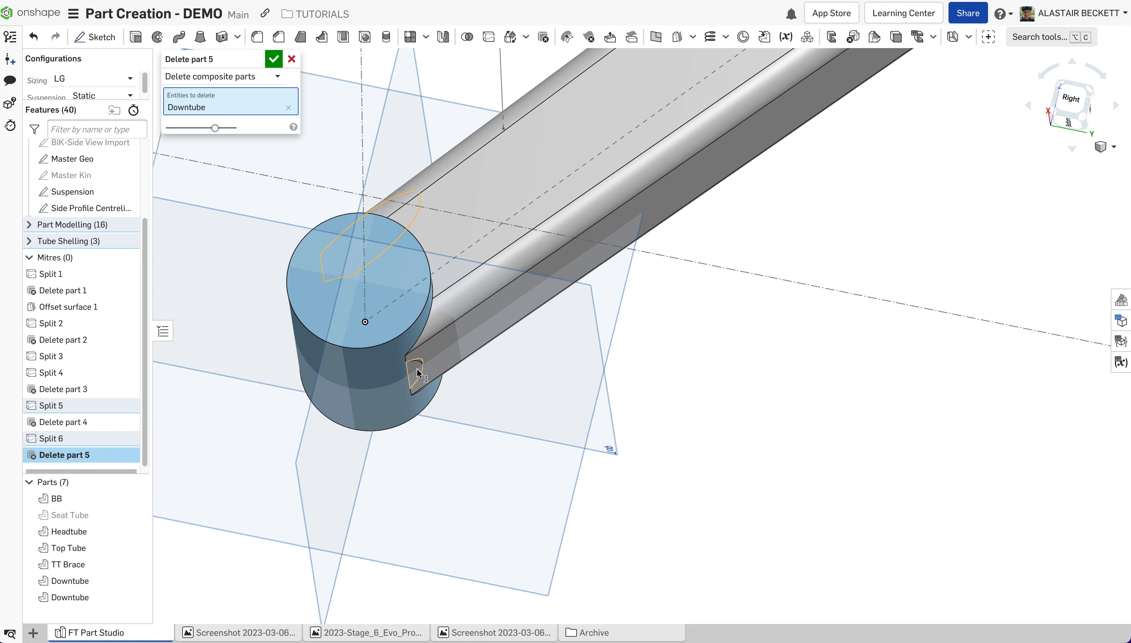
{"action": "left_click", "coordinate": [421, 373]}
{"action": "scroll", "coordinate": [433, 302], "scroll_direction": "down", "scroll_amount": 1}
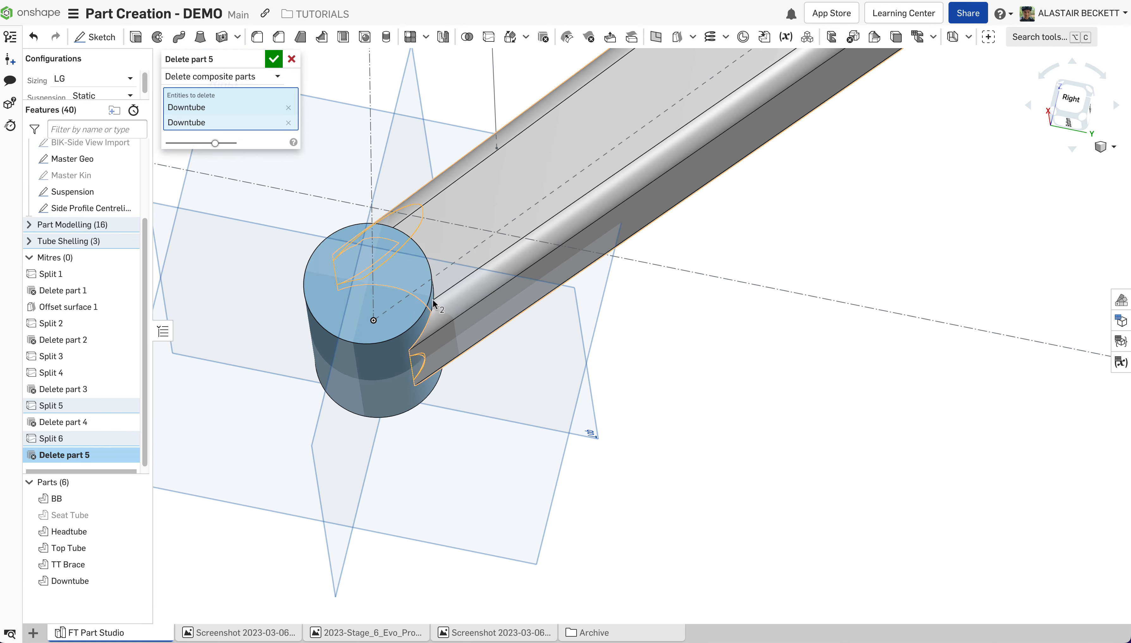
{"action": "left_click", "coordinate": [276, 60]}
Inspect the Downtube's notch above the BB shell and show the Seat Tube again.
{"action": "right_click_drag", "start_coordinate": [379, 210], "coordinate": [397, 283]}
{"action": "scroll", "coordinate": [384, 256], "scroll_direction": "up", "scroll_amount": 1}
{"action": "scroll", "coordinate": [372, 226], "scroll_direction": "up", "scroll_amount": 2}
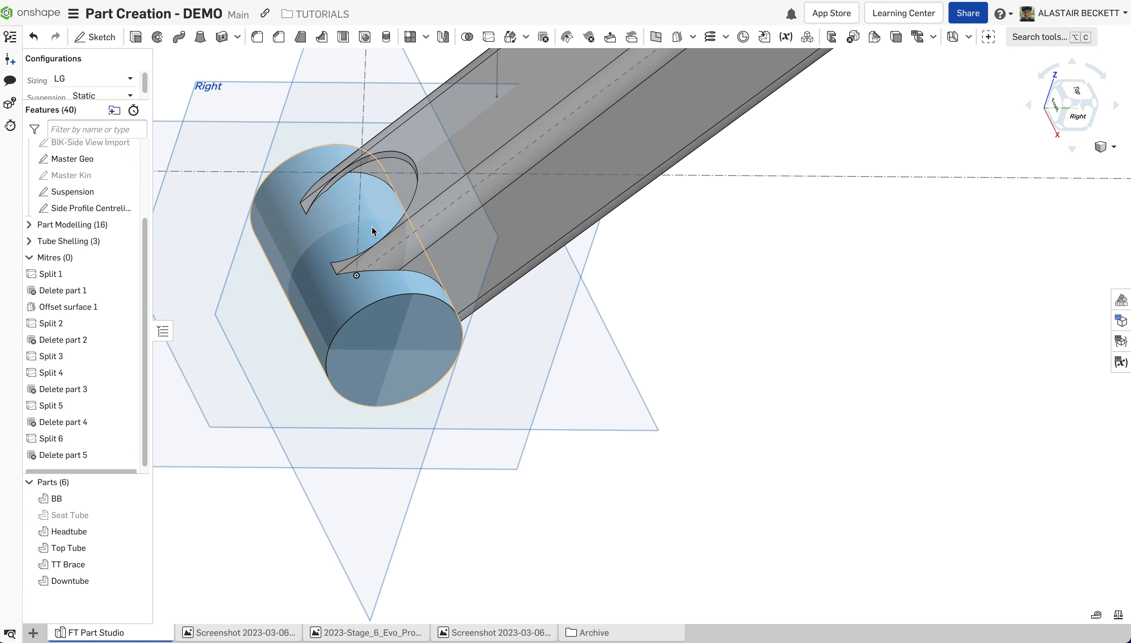
{"action": "scroll", "coordinate": [372, 227], "scroll_direction": "down", "scroll_amount": 3}
{"action": "left_click", "coordinate": [136, 515]}
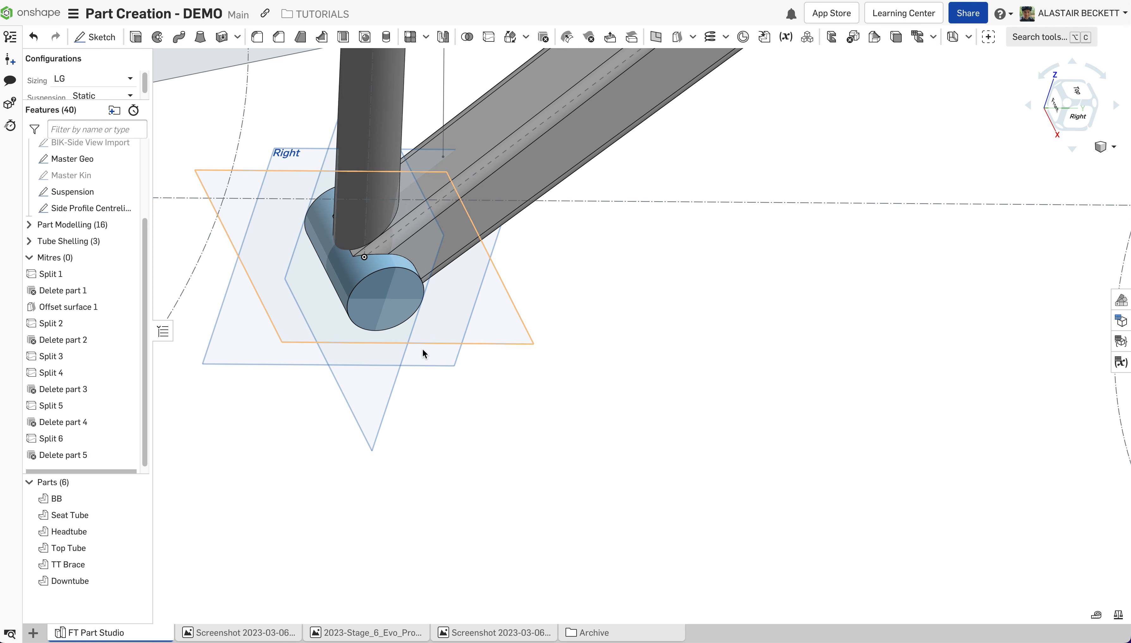
Split the Seat Tube with the BB shell's cylindrical outer face, keeping both sides.
{"action": "scroll", "coordinate": [413, 279], "scroll_direction": "down", "scroll_amount": 1}
{"action": "left_click", "coordinate": [489, 36]}
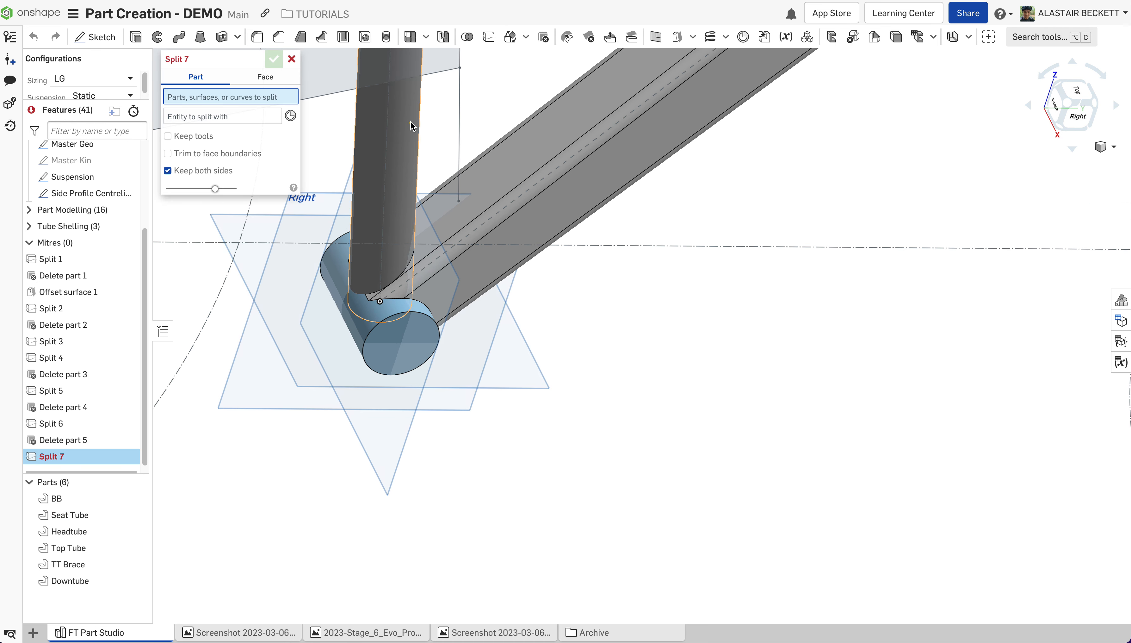
{"action": "left_click", "coordinate": [407, 169]}
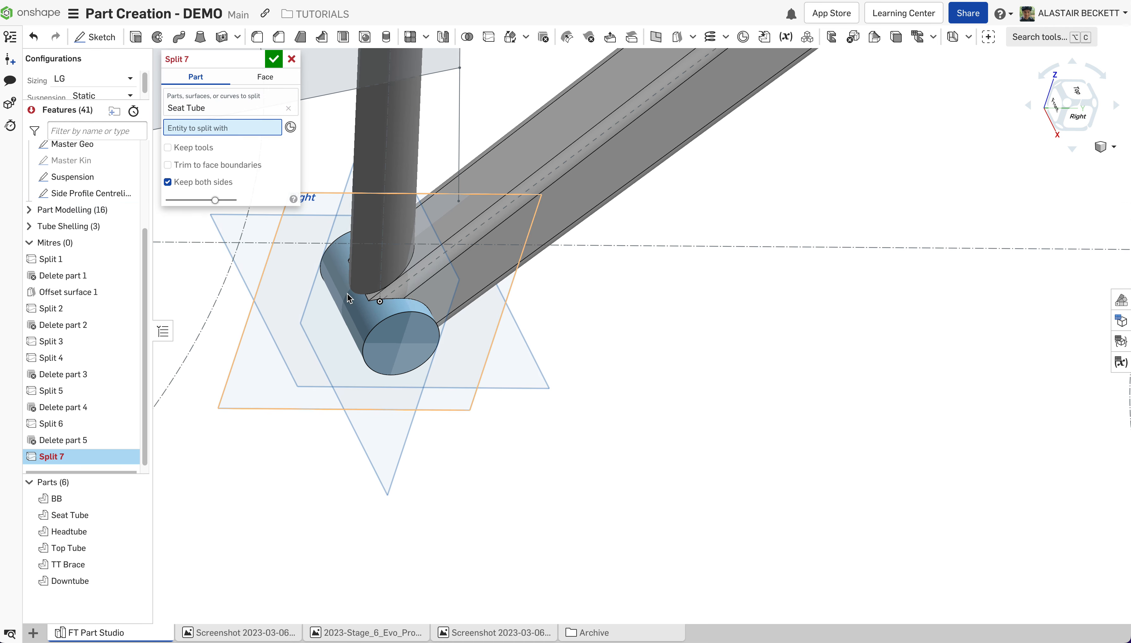
{"action": "left_click", "coordinate": [348, 306]}
{"action": "left_click", "coordinate": [274, 59]}
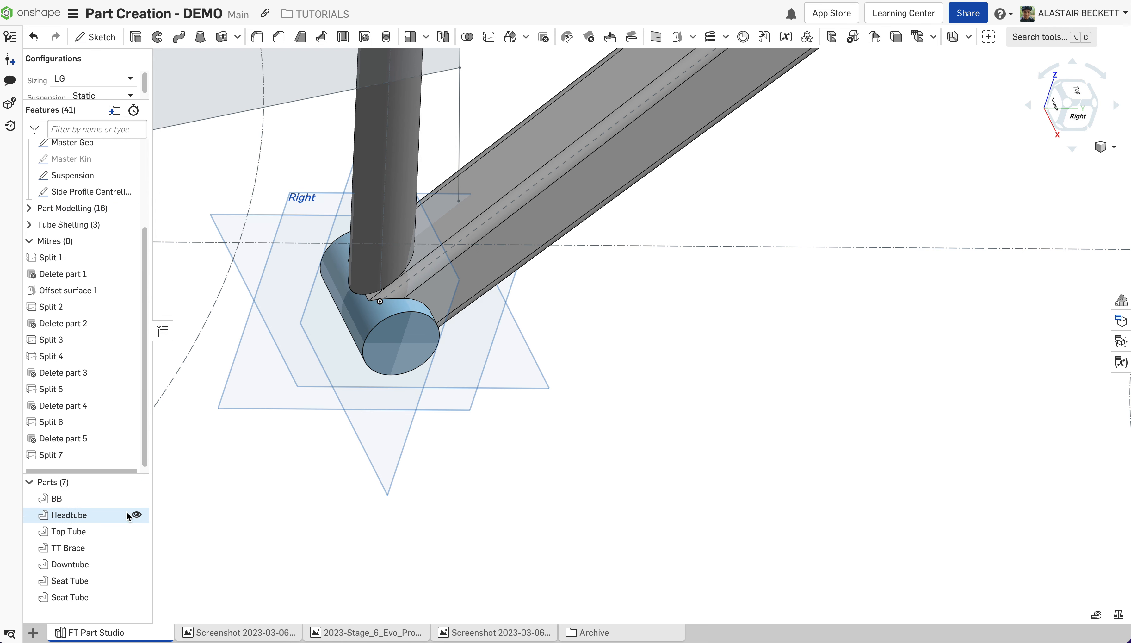
Delete the Seat Tube's waste end inside the BB shell, hiding the BB only while picking.
{"action": "left_click", "coordinate": [139, 499]}
{"action": "left_click", "coordinate": [543, 38]}
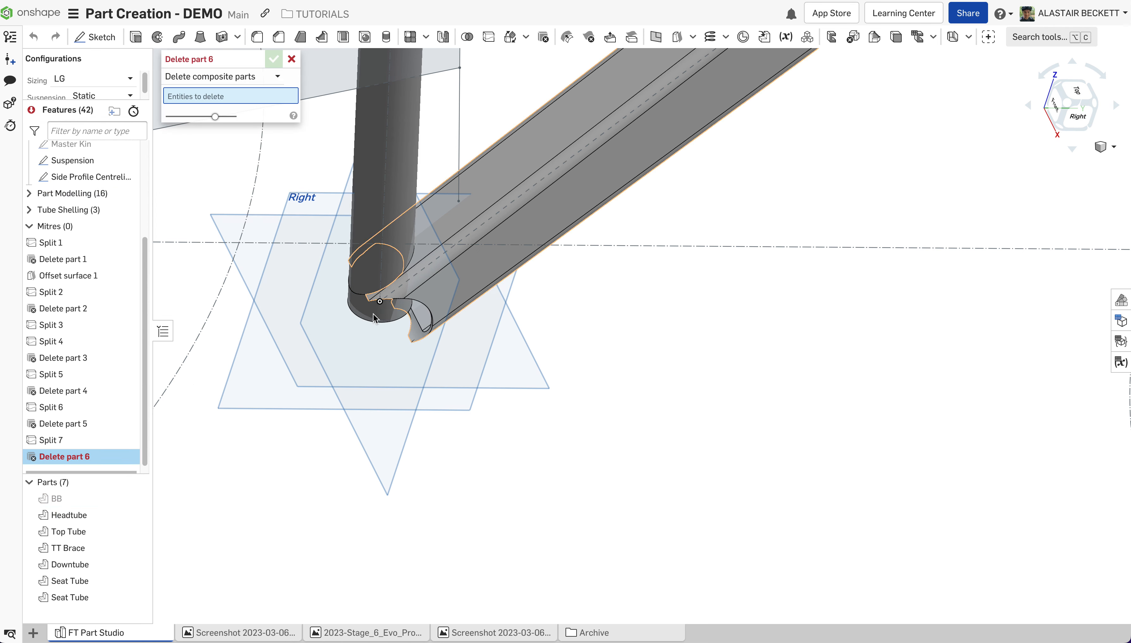
{"action": "left_click", "coordinate": [372, 309]}
{"action": "left_click", "coordinate": [273, 58]}
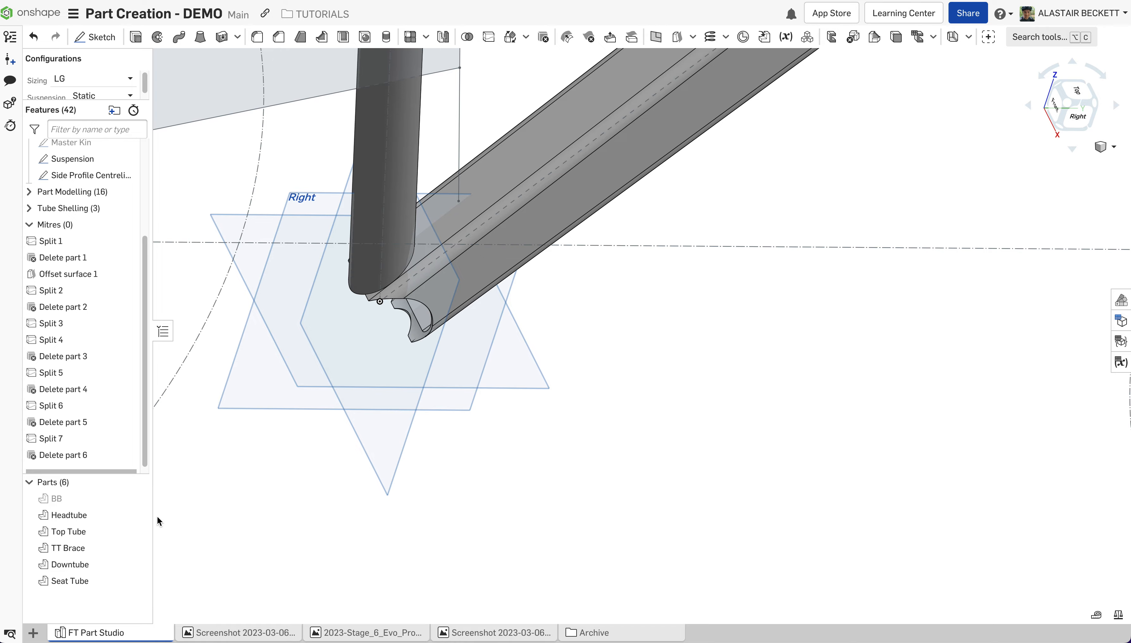
{"action": "left_click", "coordinate": [139, 499]}
Section the frame lengthwise in the Right view, examine the Top Tube's end inside the Seat Tube, and turn the section off.
{"action": "scroll", "coordinate": [472, 523], "scroll_direction": "down", "scroll_amount": 2}
{"action": "scroll", "coordinate": [482, 510], "scroll_direction": "down", "scroll_amount": 5}
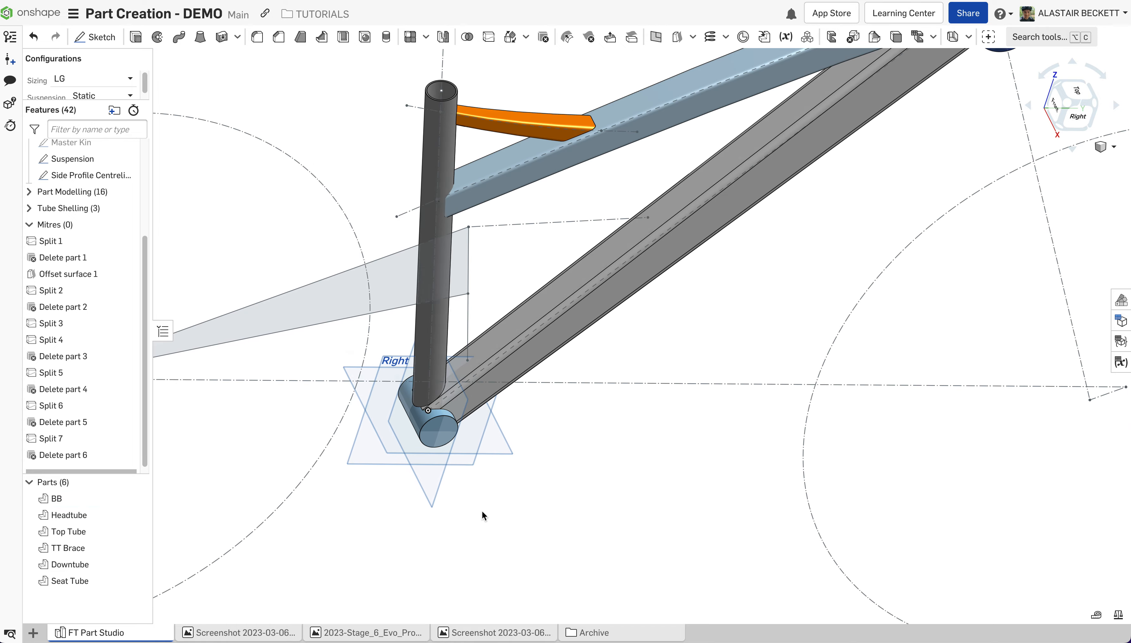
{"action": "right_click_drag", "start_coordinate": [485, 490], "coordinate": [480, 390]}
{"action": "scroll", "coordinate": [676, 300], "scroll_direction": "down", "scroll_amount": 1}
{"action": "left_click", "coordinate": [1081, 113]}
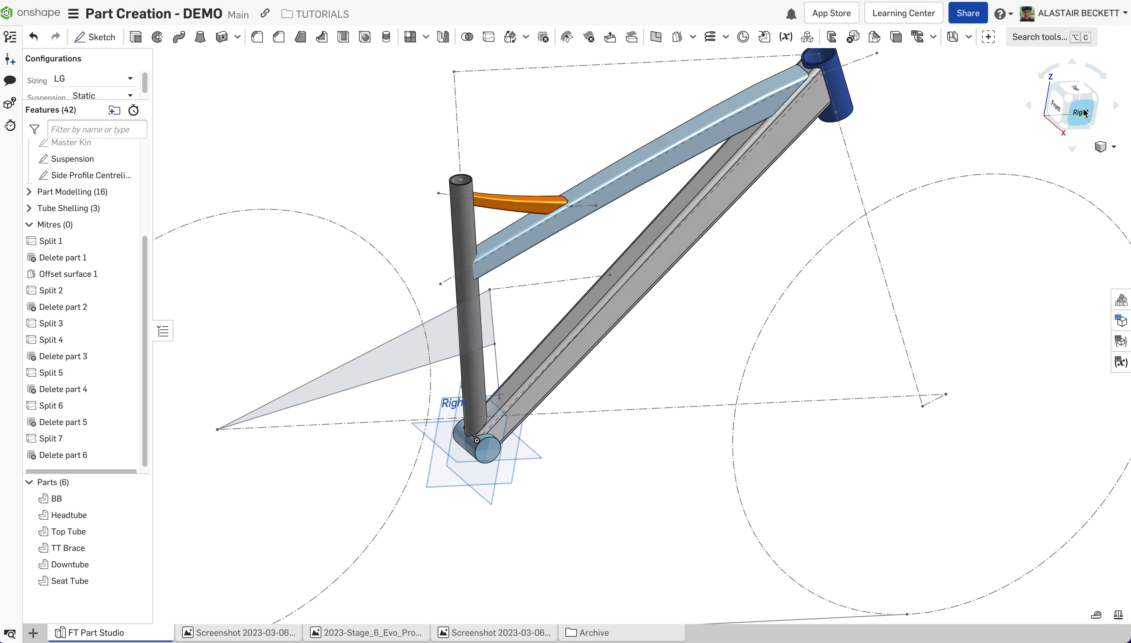
{"action": "scroll", "coordinate": [462, 447], "scroll_direction": "down", "scroll_amount": 1}
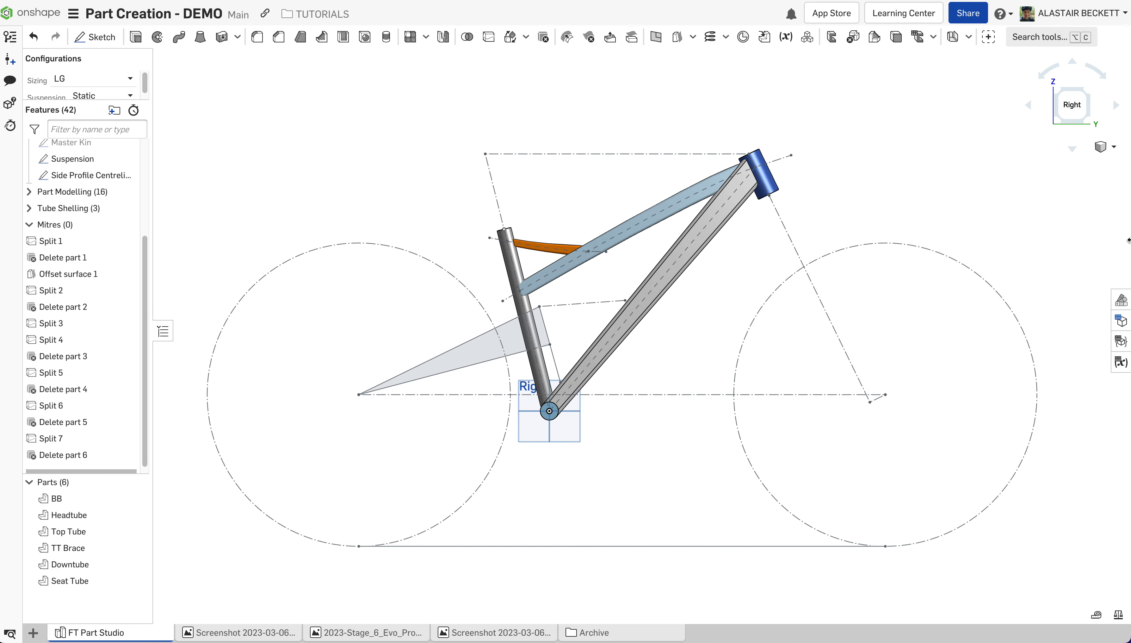
{"action": "left_click", "coordinate": [1101, 148]}
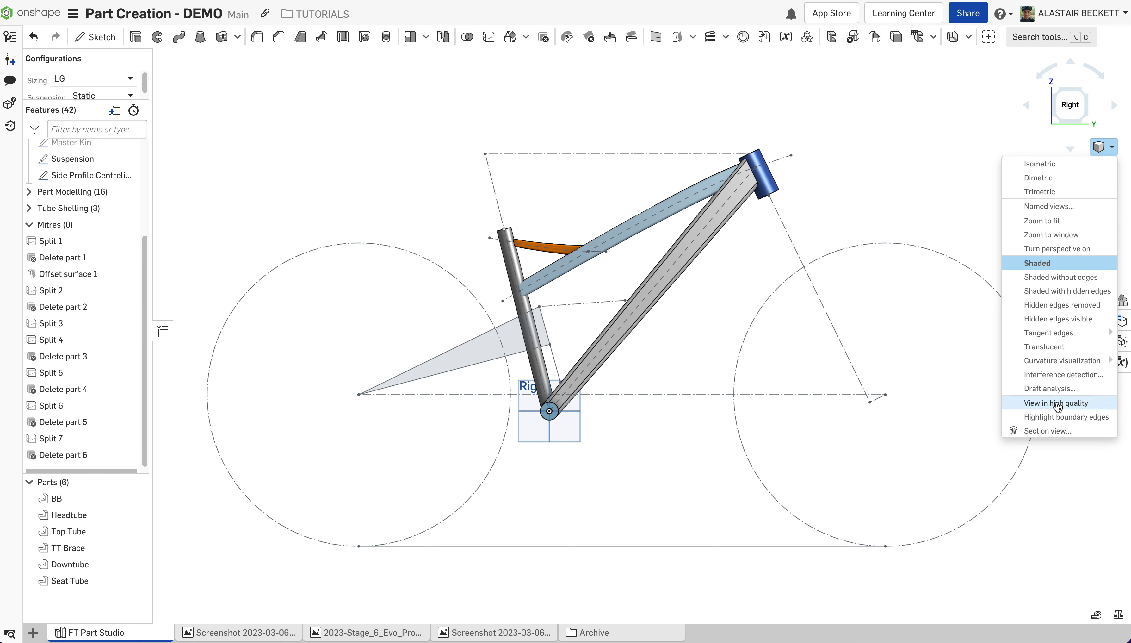
{"action": "left_click", "coordinate": [1056, 436]}
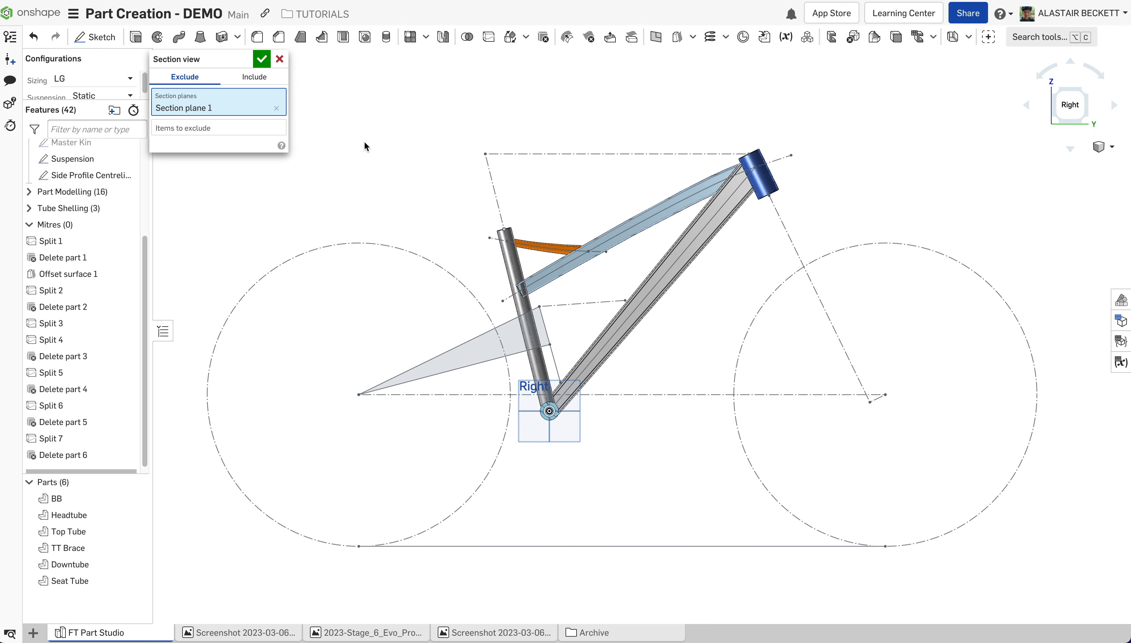
{"action": "left_click", "coordinate": [262, 59]}
{"action": "scroll", "coordinate": [673, 209], "scroll_direction": "up", "scroll_amount": 4}
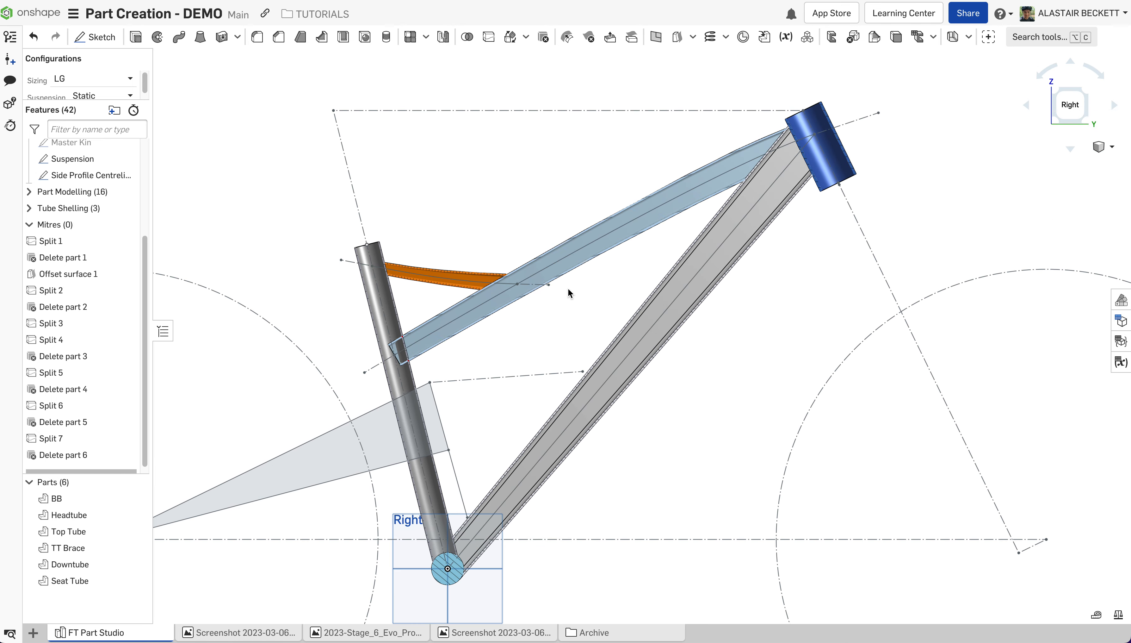
{"action": "scroll", "coordinate": [468, 329], "scroll_direction": "up", "scroll_amount": 3}
{"action": "right_click_drag", "start_coordinate": [362, 359], "coordinate": [359, 309]}
{"action": "scroll", "coordinate": [371, 354], "scroll_direction": "down", "scroll_amount": 5}
{"action": "scroll", "coordinate": [356, 305], "scroll_direction": "up", "scroll_amount": 4}
{"action": "left_click", "coordinate": [1095, 153]}
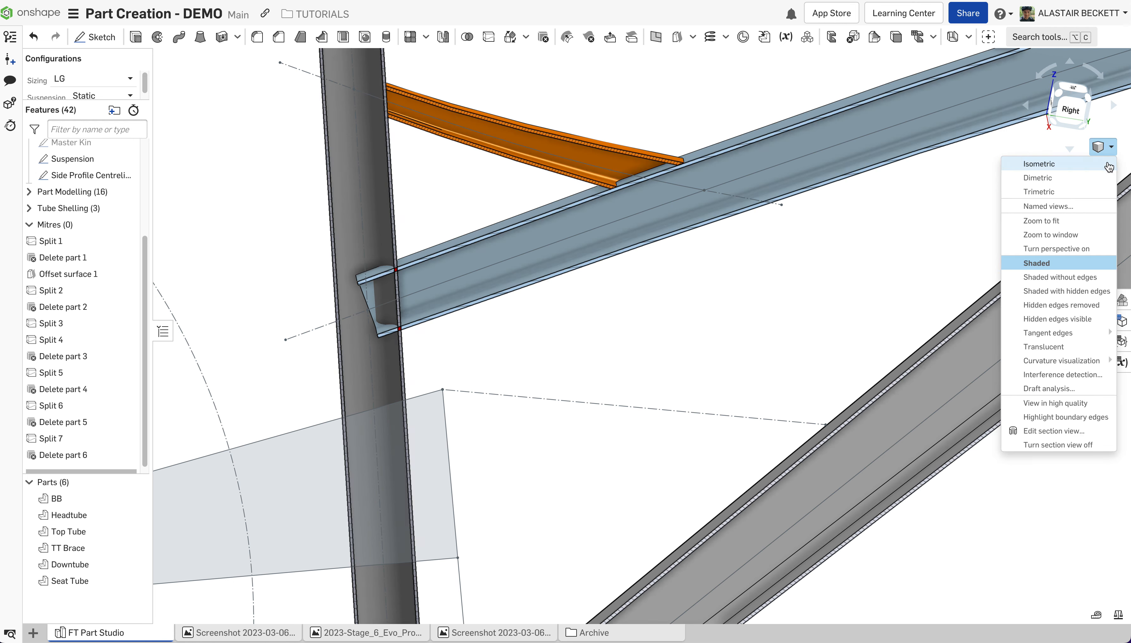
{"action": "left_click", "coordinate": [1015, 431]}
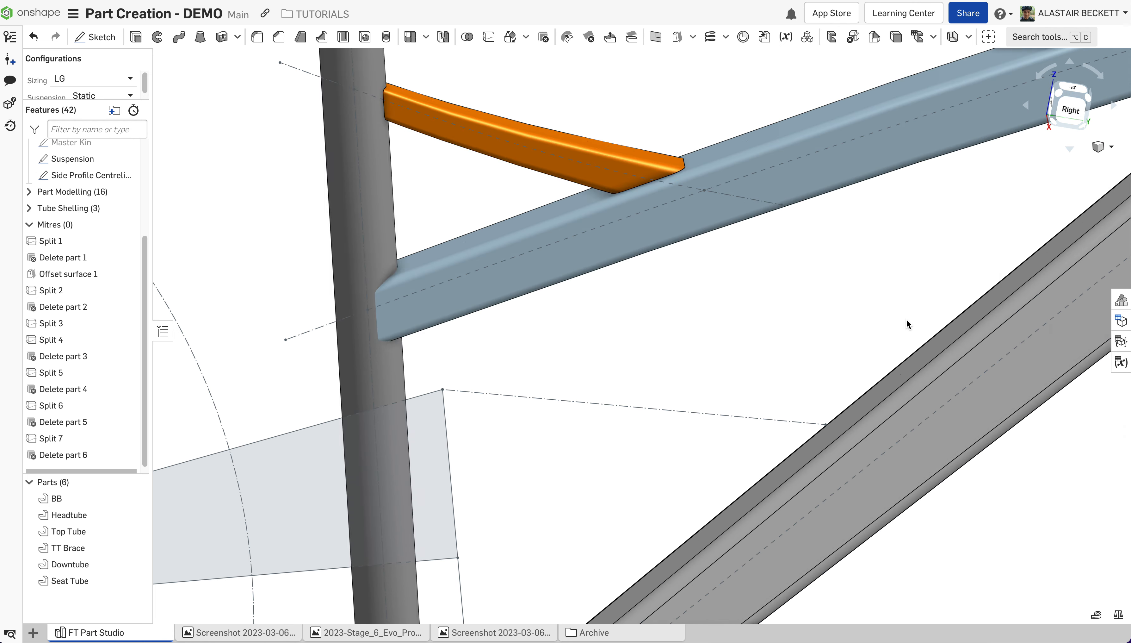
Split the Top Tube with the Seat Tube's cylindrical outer face, keeping both sides.
{"action": "left_click", "coordinate": [490, 37]}
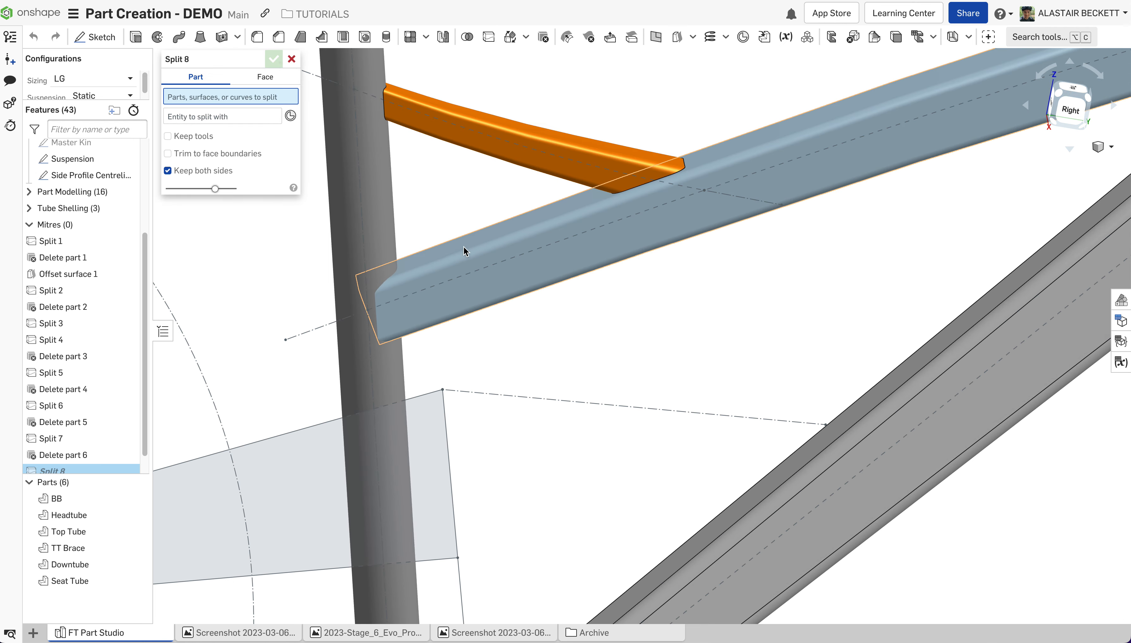
{"action": "left_click", "coordinate": [458, 262]}
{"action": "left_click", "coordinate": [259, 136]}
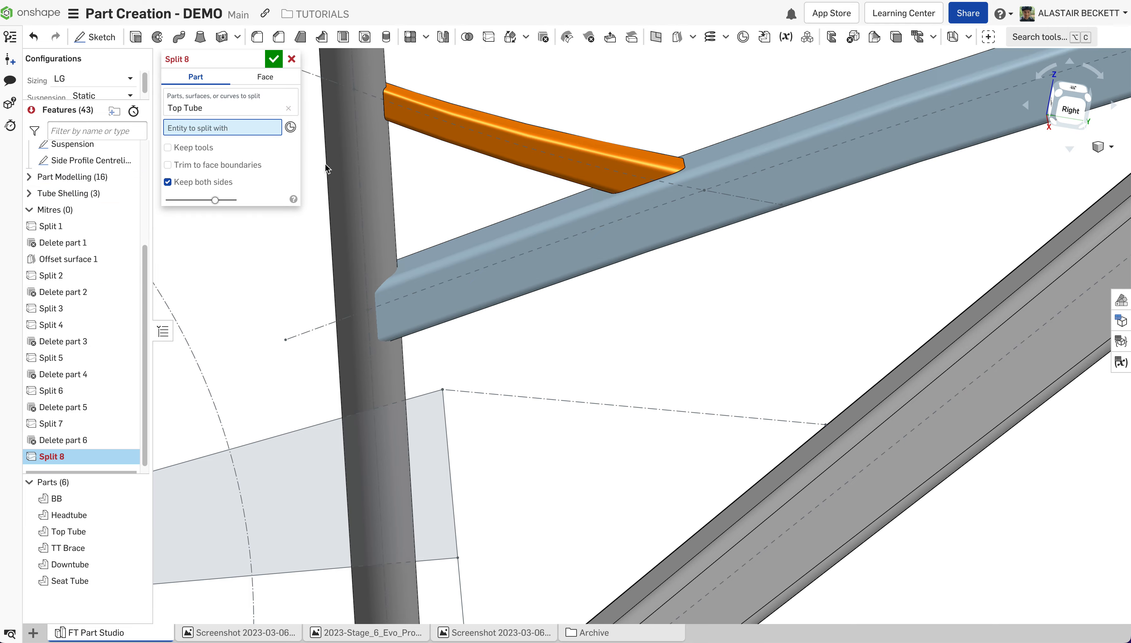
{"action": "left_click", "coordinate": [368, 178]}
{"action": "key", "text": "Return"}
Delete the Top Tube offcut inside the Seat Tube, picking it through the tube's open upper end.
{"action": "left_click", "coordinate": [543, 37]}
{"action": "scroll", "coordinate": [516, 222], "scroll_direction": "down", "scroll_amount": 3}
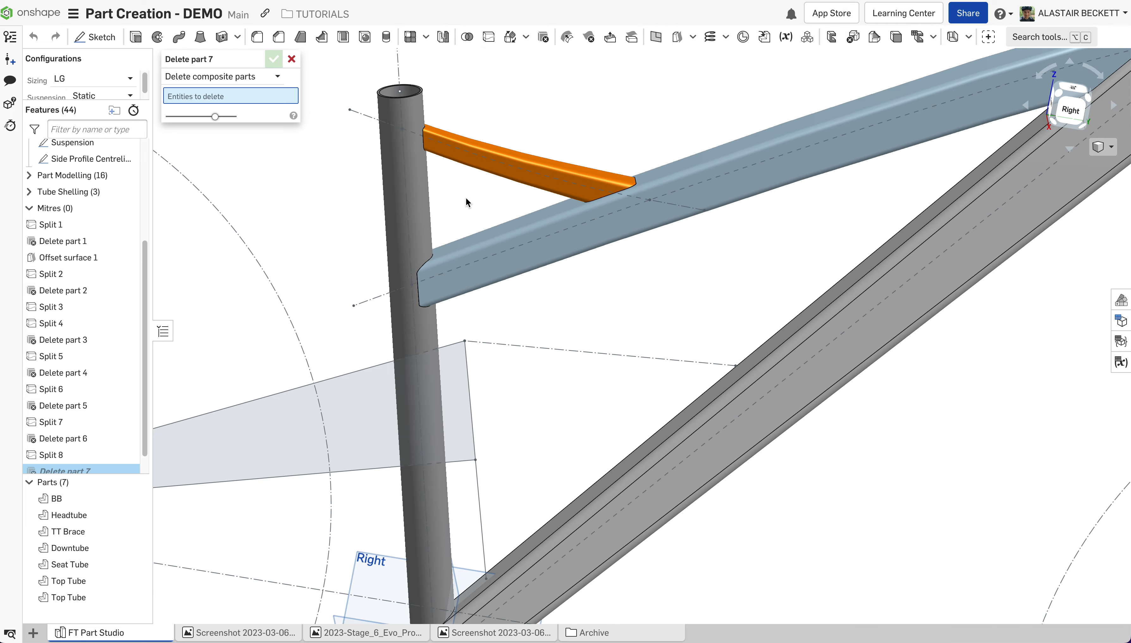
{"action": "right_click_drag", "start_coordinate": [420, 164], "coordinate": [427, 202]}
{"action": "scroll", "coordinate": [418, 136], "scroll_direction": "up", "scroll_amount": 3}
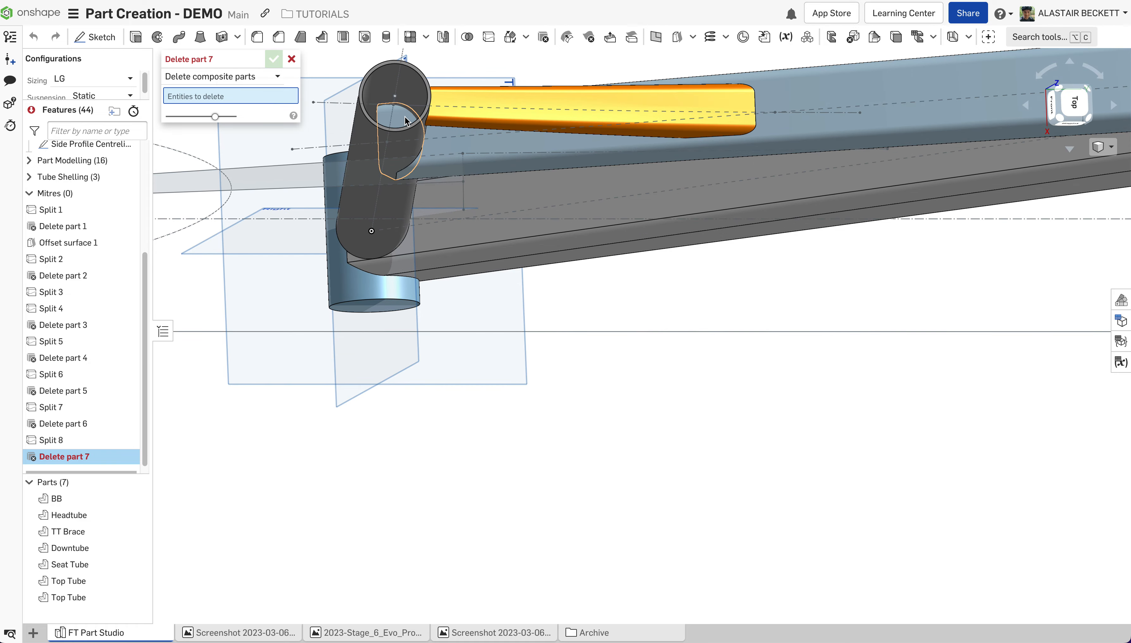
{"action": "left_click", "coordinate": [406, 118]}
{"action": "left_click", "coordinate": [274, 59]}
Examine the whole mitred frame and its tube junctions from the side and at an angle.
{"action": "scroll", "coordinate": [545, 281], "scroll_direction": "down", "scroll_amount": 3}
{"action": "right_click_drag", "start_coordinate": [552, 283], "coordinate": [561, 169]}
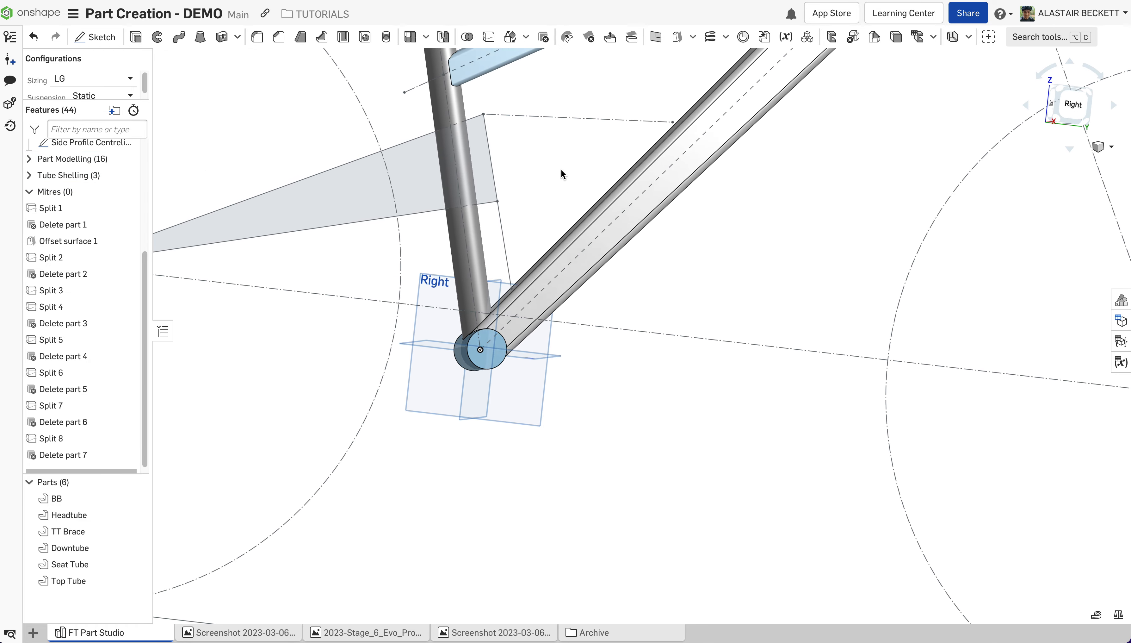
{"action": "scroll", "coordinate": [580, 224], "scroll_direction": "down", "scroll_amount": 3}
{"action": "left_click", "coordinate": [1070, 109]}
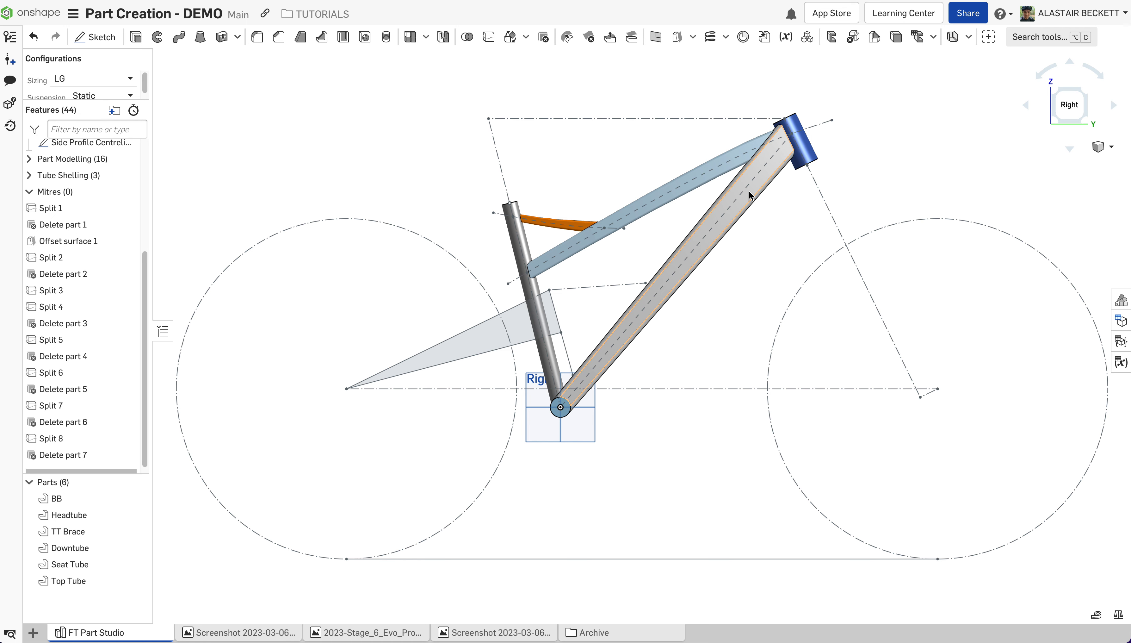
{"action": "scroll", "coordinate": [635, 363], "scroll_direction": "up", "scroll_amount": 2}
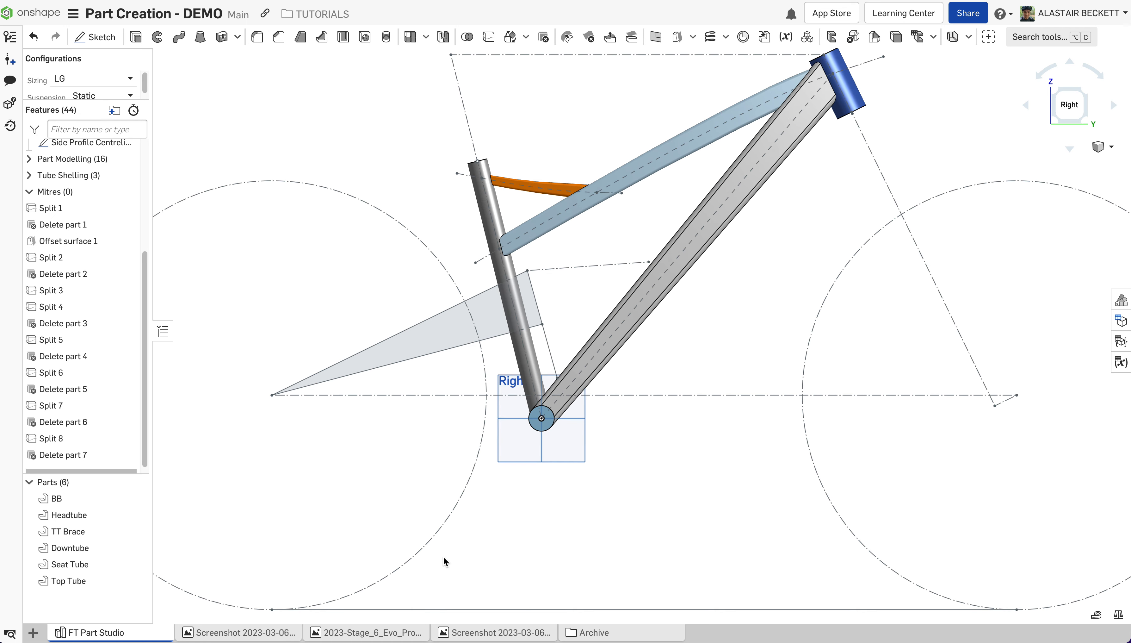
{"action": "scroll", "coordinate": [444, 557], "scroll_direction": "down", "scroll_amount": 1}
{"action": "scroll", "coordinate": [537, 452], "scroll_direction": "down", "scroll_amount": 1}
{"action": "scroll", "coordinate": [480, 354], "scroll_direction": "up", "scroll_amount": 1}
{"action": "scroll", "coordinate": [480, 351], "scroll_direction": "up", "scroll_amount": 1}
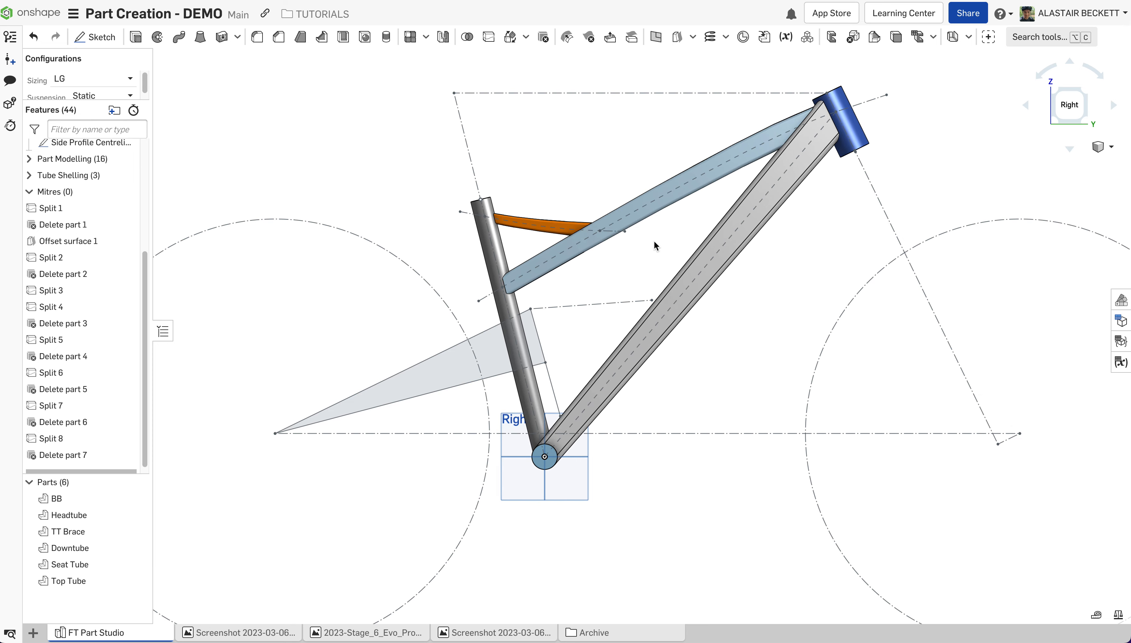
{"action": "scroll", "coordinate": [566, 250], "scroll_direction": "up", "scroll_amount": 1}
{"action": "scroll", "coordinate": [563, 262], "scroll_direction": "down", "scroll_amount": 2}
{"action": "right_click_drag", "start_coordinate": [562, 262], "coordinate": [575, 277]}
{"action": "scroll", "coordinate": [580, 231], "scroll_direction": "up", "scroll_amount": 2}
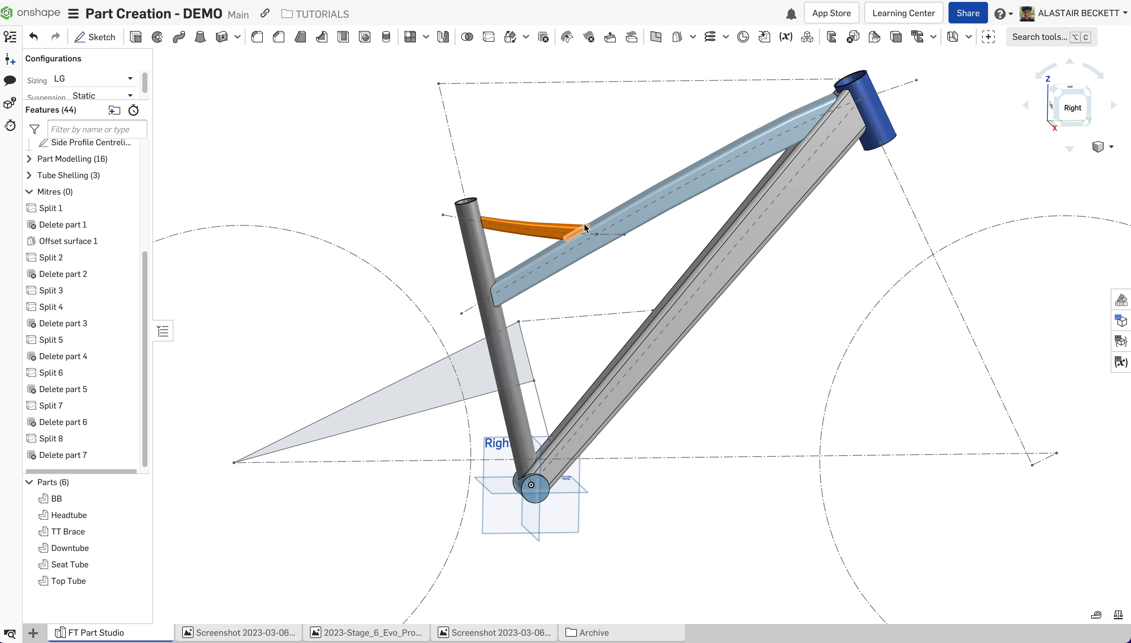
{"action": "scroll", "coordinate": [544, 252], "scroll_direction": "down", "scroll_amount": 1}
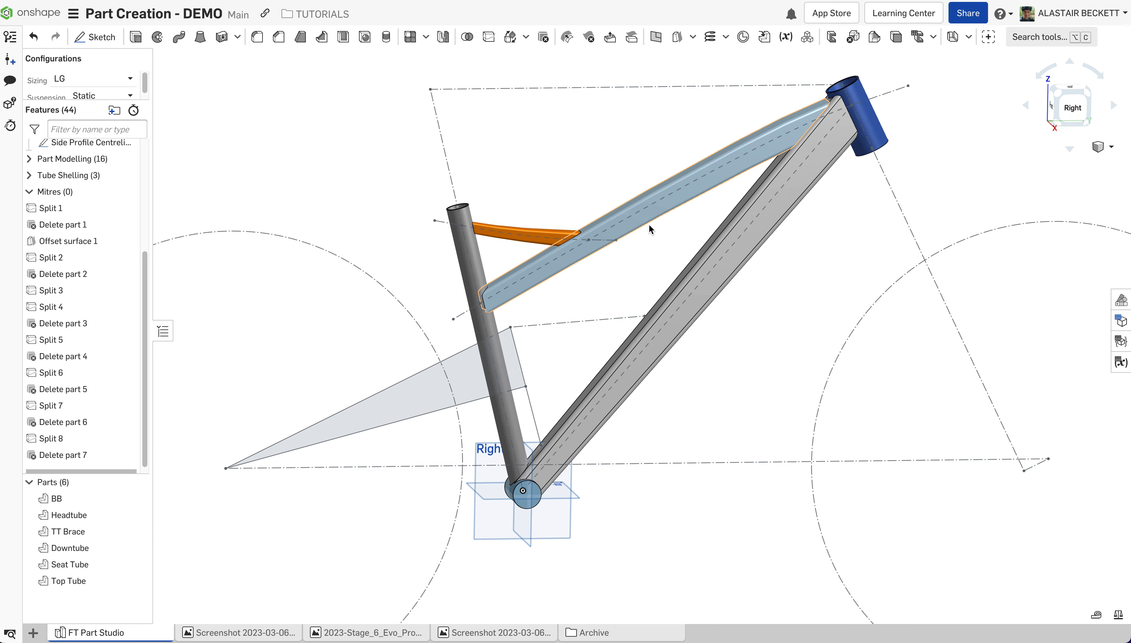
{"action": "scroll", "coordinate": [455, 222], "scroll_direction": "down", "scroll_amount": 2}
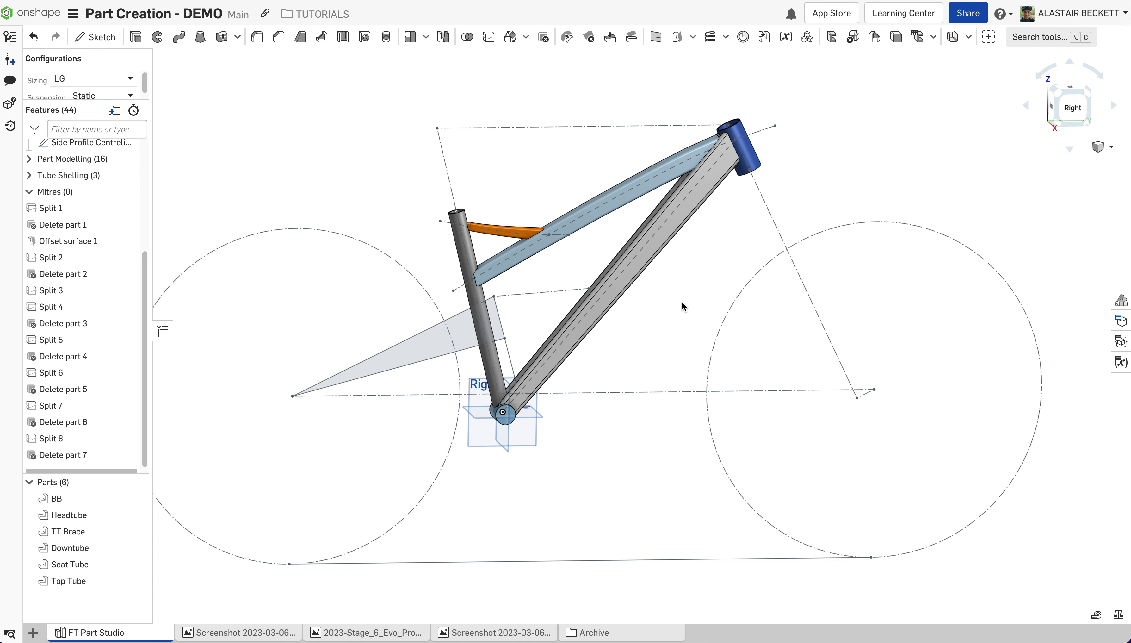
{"action": "scroll", "coordinate": [634, 229], "scroll_direction": "up", "scroll_amount": 3}
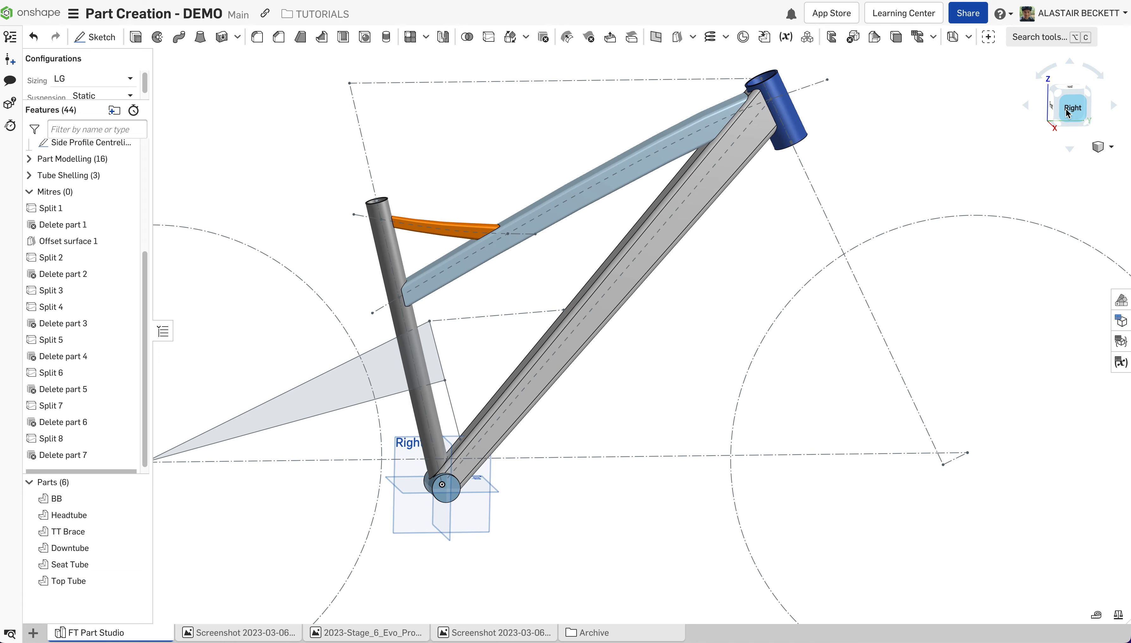
{"action": "right_click_drag", "start_coordinate": [693, 277], "coordinate": [548, 379]}
{"action": "scroll", "coordinate": [491, 344], "scroll_direction": "up", "scroll_amount": 5}
{"action": "scroll", "coordinate": [528, 308], "scroll_direction": "down", "scroll_amount": 2}
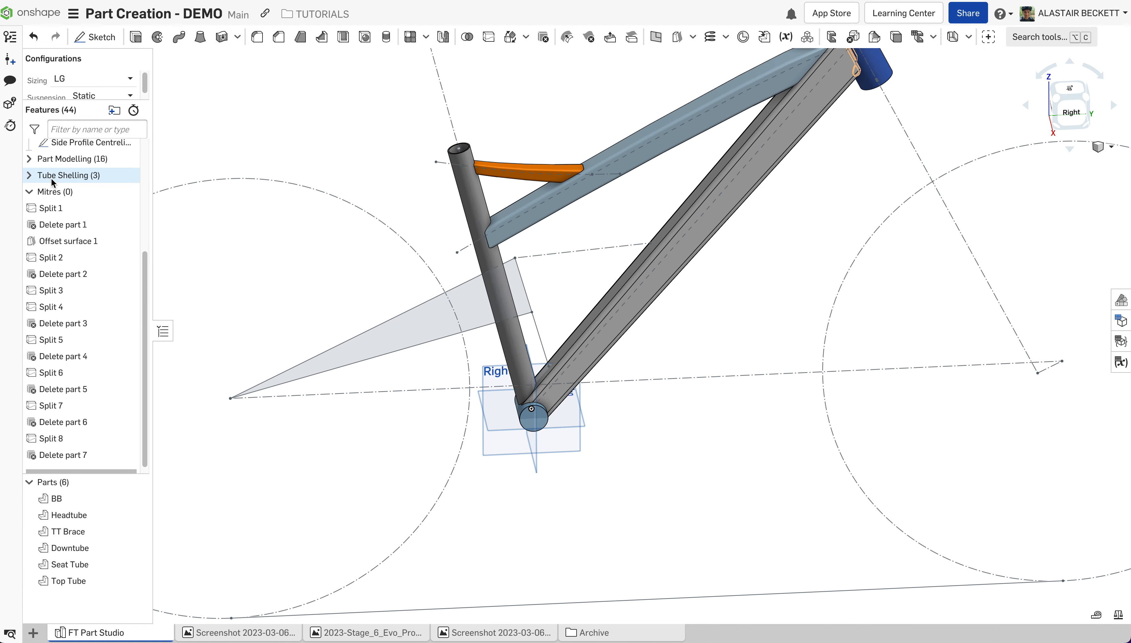
Move all features from Split 1 through Delete part 7 into the Mitres folder and collapse the folder.
{"action": "scroll", "coordinate": [51, 178], "scroll_direction": "up", "scroll_amount": 3}
{"action": "scroll", "coordinate": [83, 211], "scroll_direction": "down", "scroll_amount": 3}
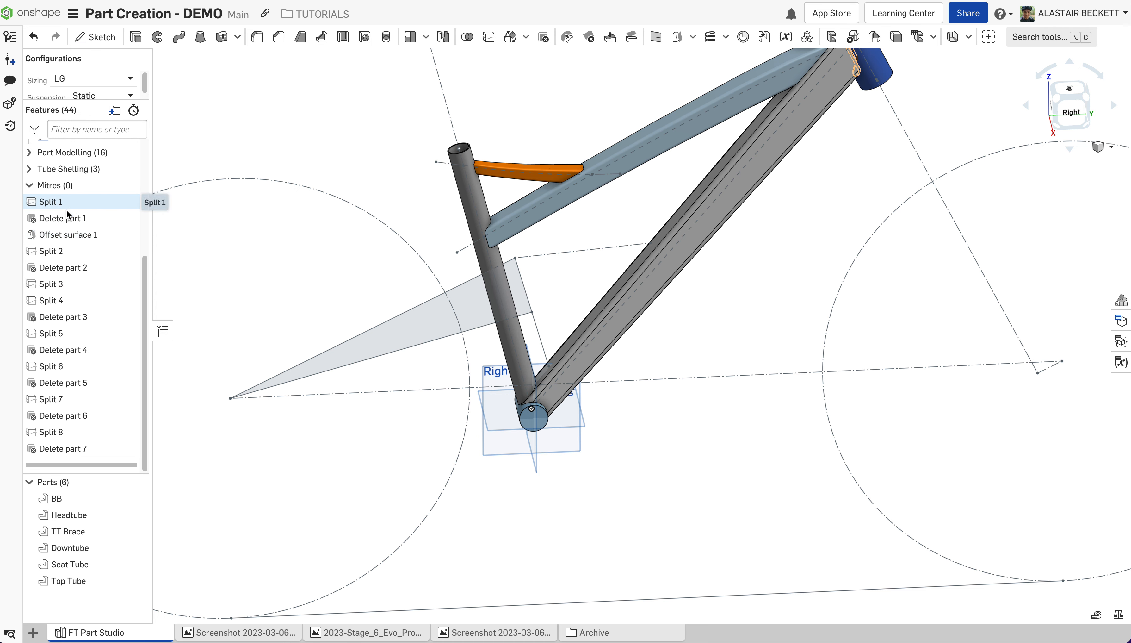
{"action": "scroll", "coordinate": [576, 292], "scroll_direction": "down", "scroll_amount": 2}
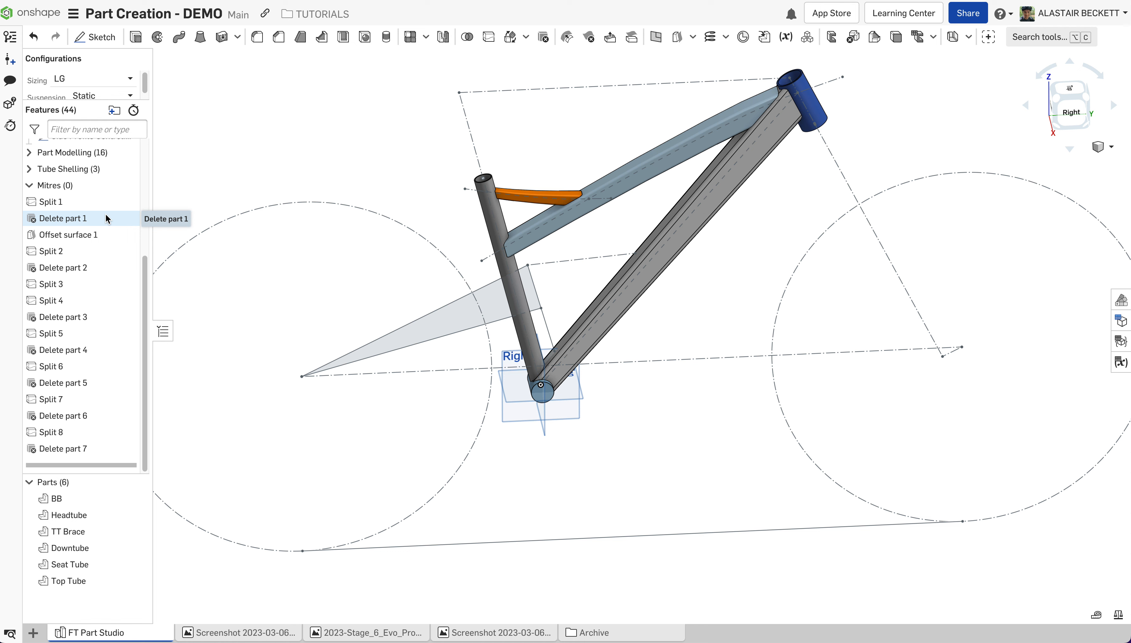
{"action": "left_click", "coordinate": [70, 202]}
{"action": "left_click", "coordinate": [86, 449], "text": "shift"}
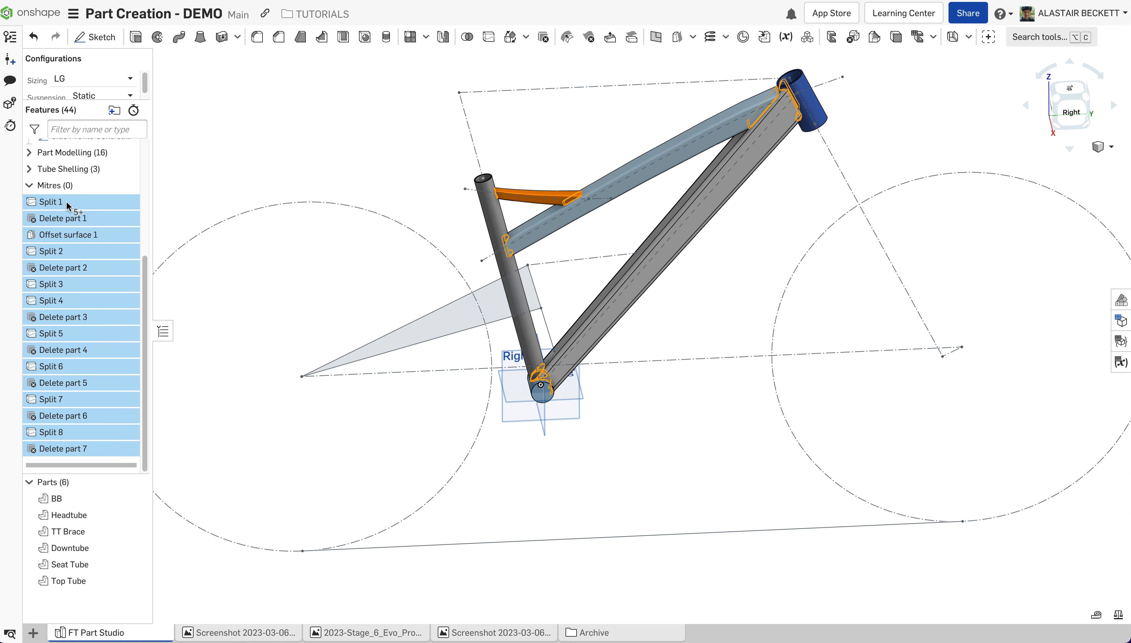
{"action": "mouse_move", "coordinate": [68, 206]}
{"action": "left_mouse_down"}
{"action": "mouse_move", "coordinate": [110, 206]}
{"action": "mouse_move", "coordinate": [75, 223]}
{"action": "left_mouse_up"}
{"action": "left_click", "coordinate": [28, 216]}
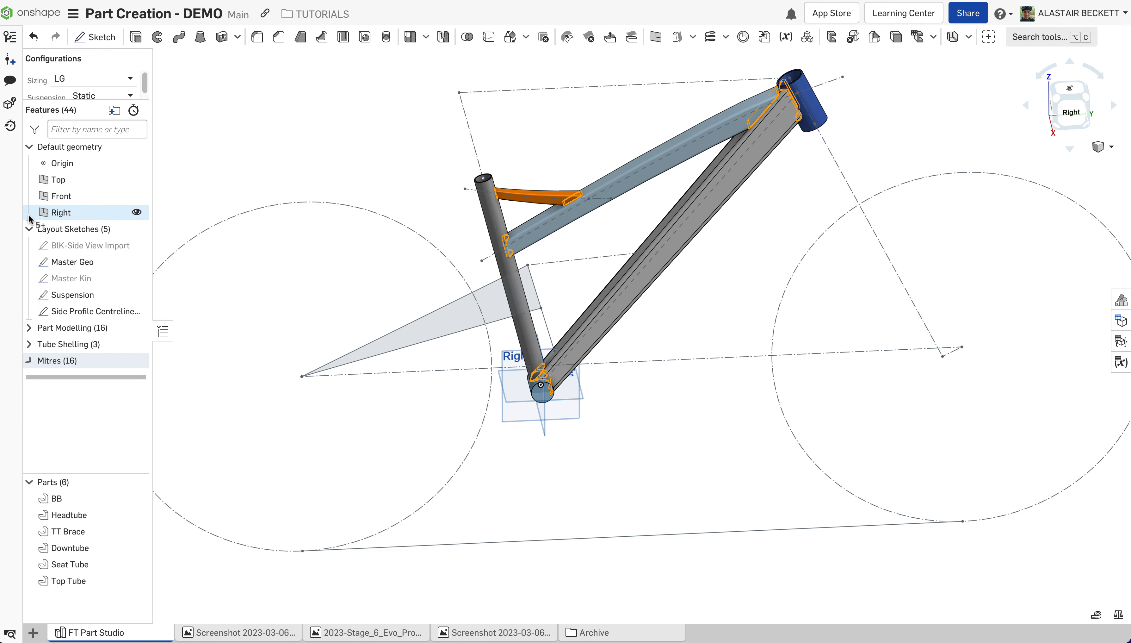
{"action": "left_click", "coordinate": [271, 163]}
Edit the BB part's appearance and choose the amber palette colour FAB601.
{"action": "scroll", "coordinate": [647, 346], "scroll_direction": "down", "scroll_amount": 2}
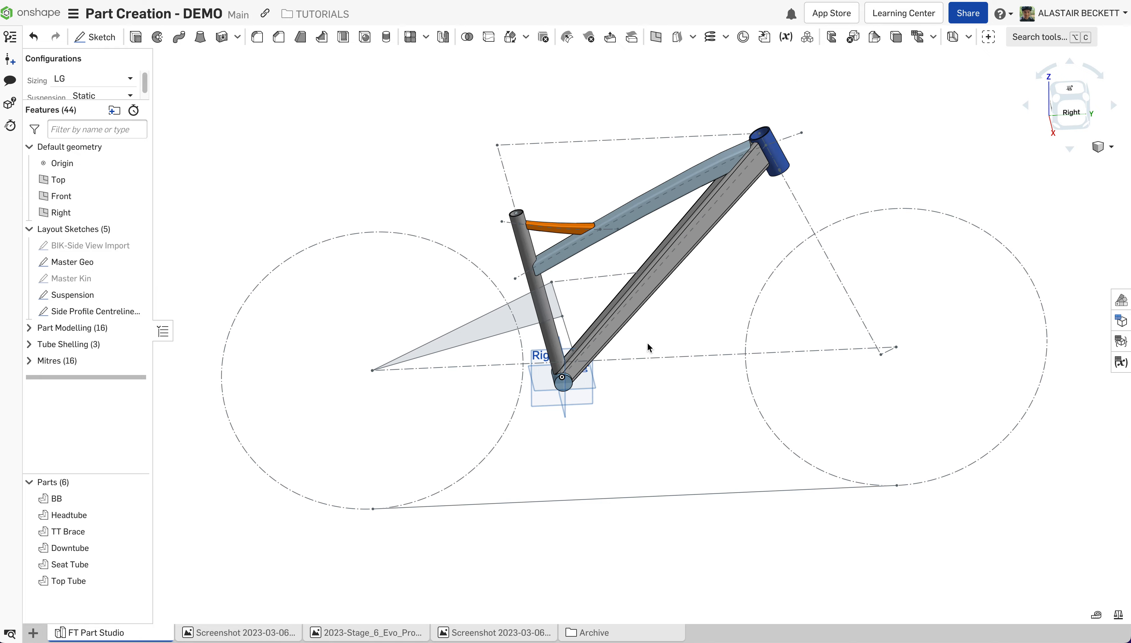
{"action": "scroll", "coordinate": [647, 342], "scroll_direction": "up", "scroll_amount": 1}
{"action": "right_click_drag", "start_coordinate": [647, 342], "coordinate": [654, 240]}
{"action": "scroll", "coordinate": [680, 217], "scroll_direction": "up", "scroll_amount": 3}
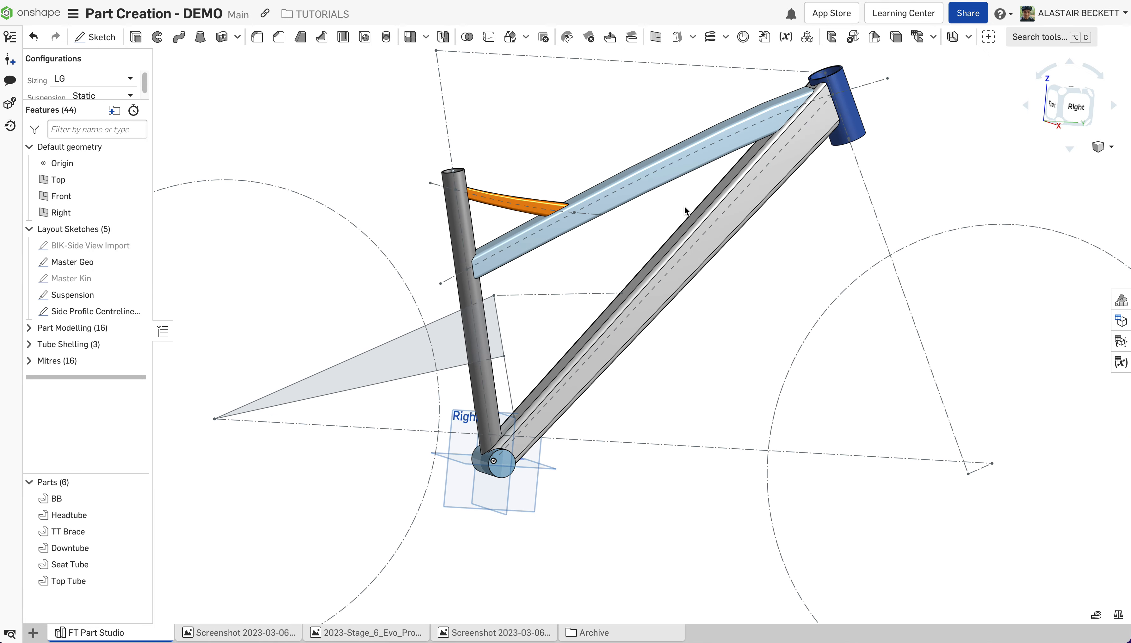
{"action": "right_click", "coordinate": [157, 499]}
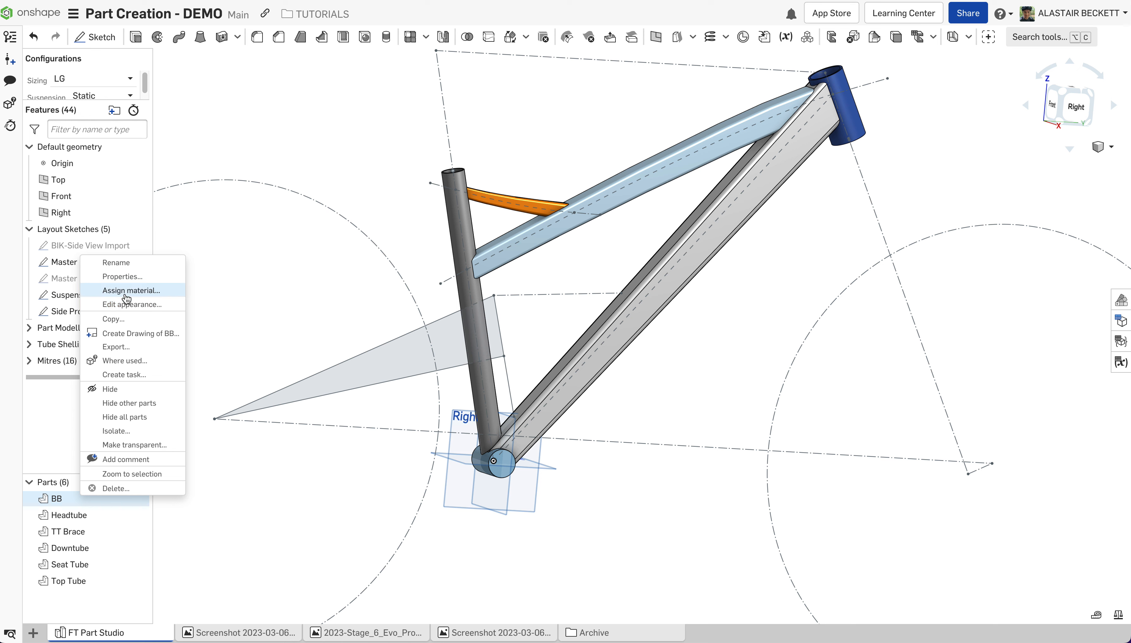
{"action": "left_click", "coordinate": [130, 305]}
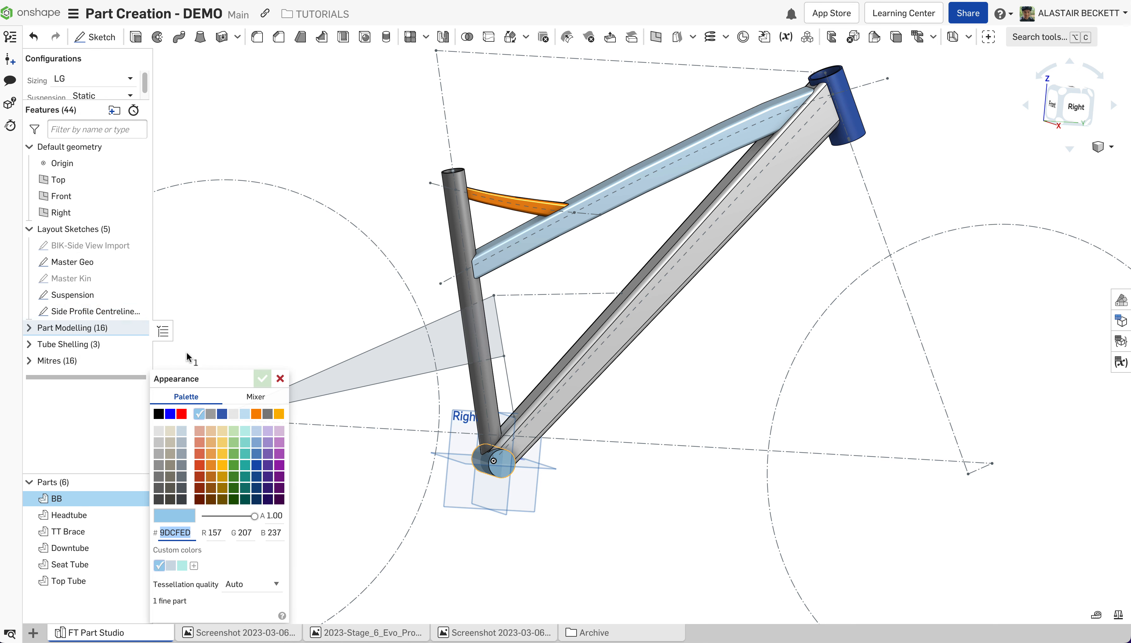
{"action": "left_click", "coordinate": [278, 413]}
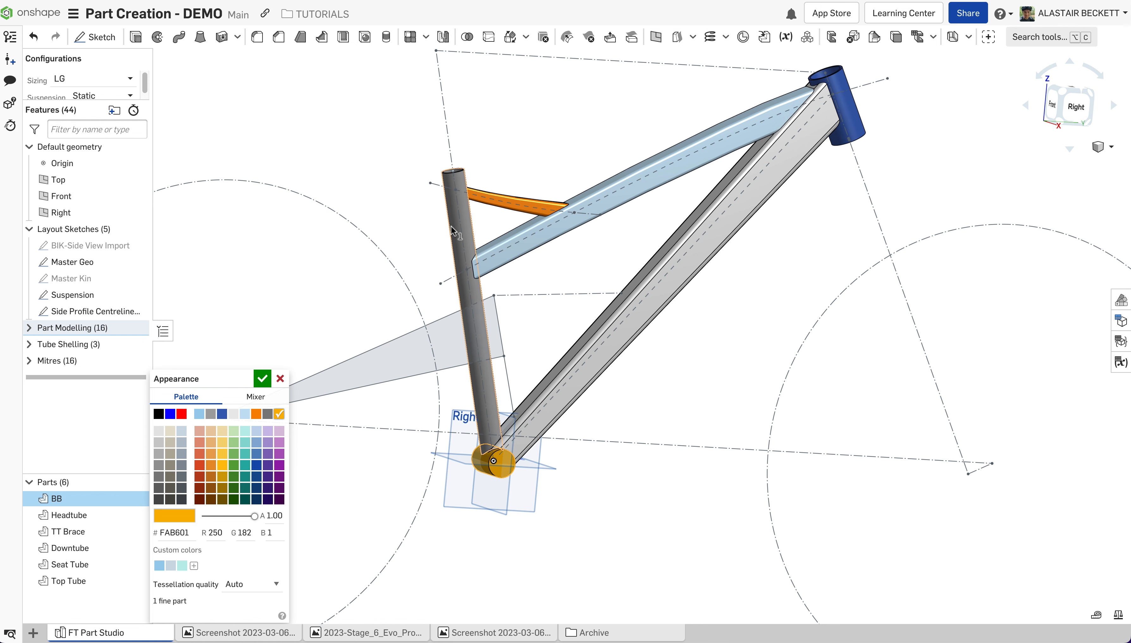
Add the Seat Tube, TT Brace, Top Tube, Headtube and Downtube to the same amber appearance change and accept it.
{"action": "left_click", "coordinate": [479, 210]}
{"action": "left_click", "coordinate": [533, 201]}
{"action": "left_click", "coordinate": [547, 234]}
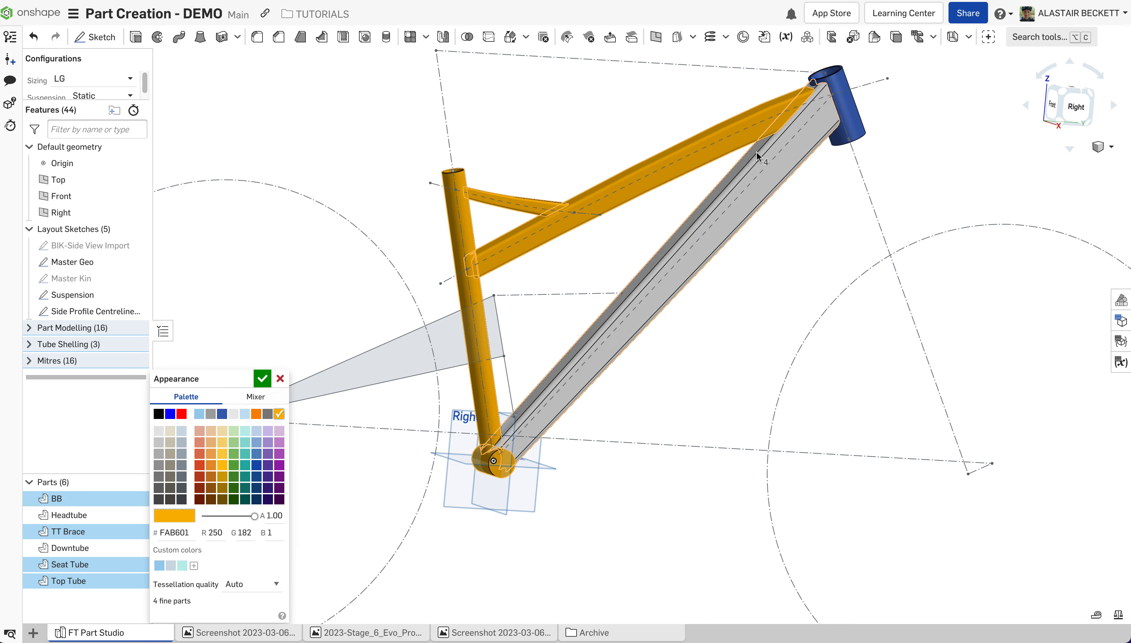
{"action": "left_click", "coordinate": [850, 111]}
{"action": "left_click", "coordinate": [786, 150]}
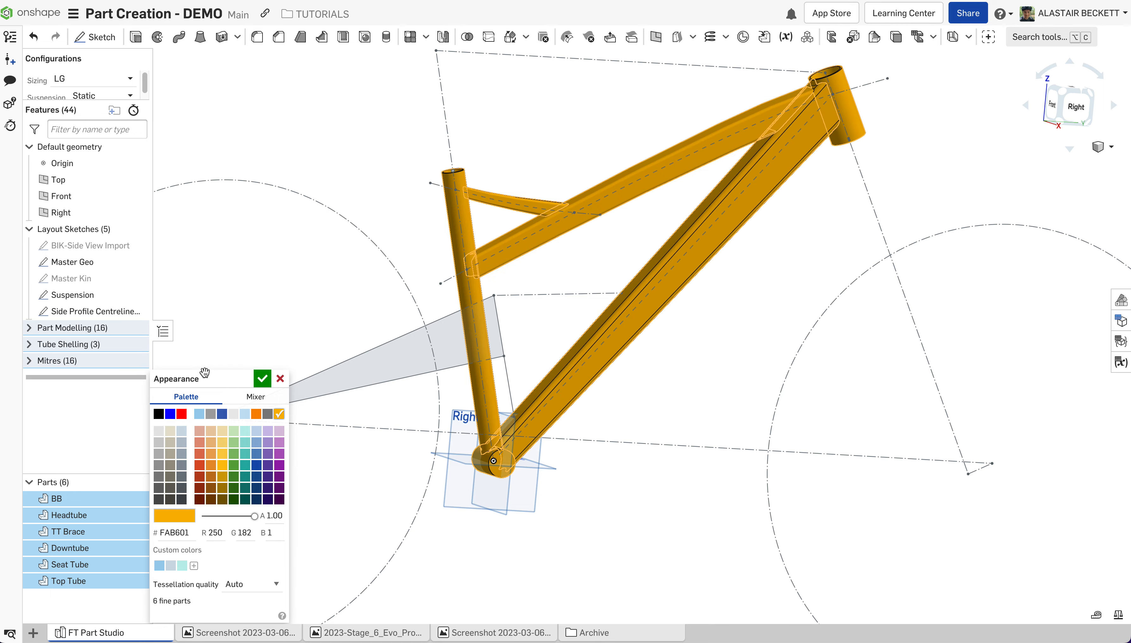
{"action": "left_click", "coordinate": [256, 381]}
Examine the recoloured frame against the layout sketches from the right side and at several angles.
{"action": "scroll", "coordinate": [438, 330], "scroll_direction": "down", "scroll_amount": 3}
{"action": "right_click_drag", "start_coordinate": [442, 330], "coordinate": [741, 149]}
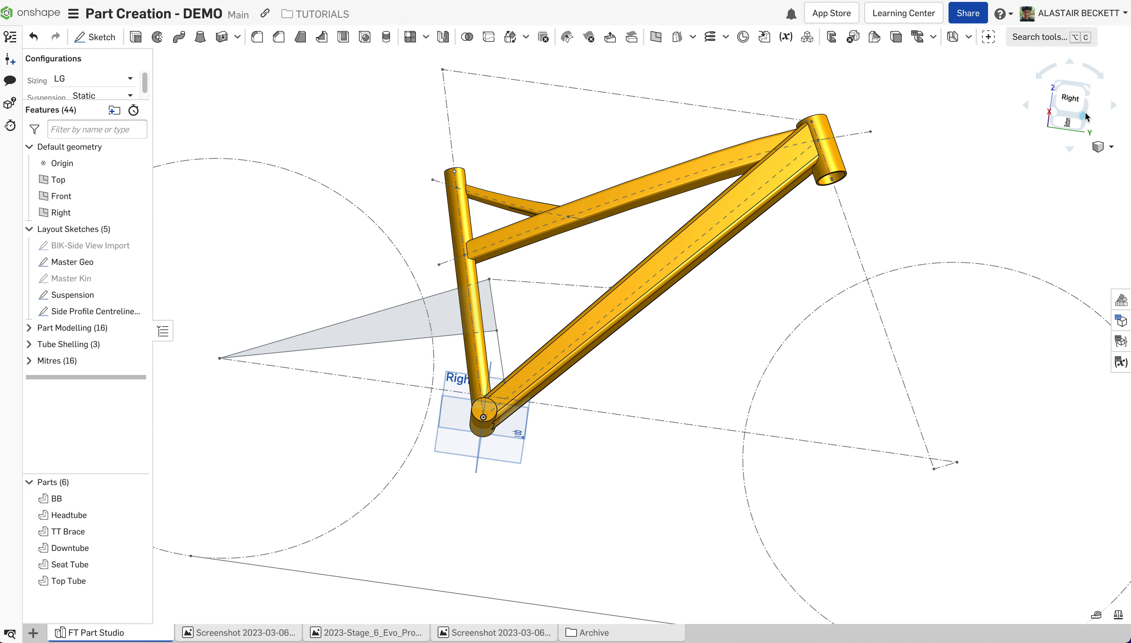
{"action": "left_click", "coordinate": [1065, 103]}
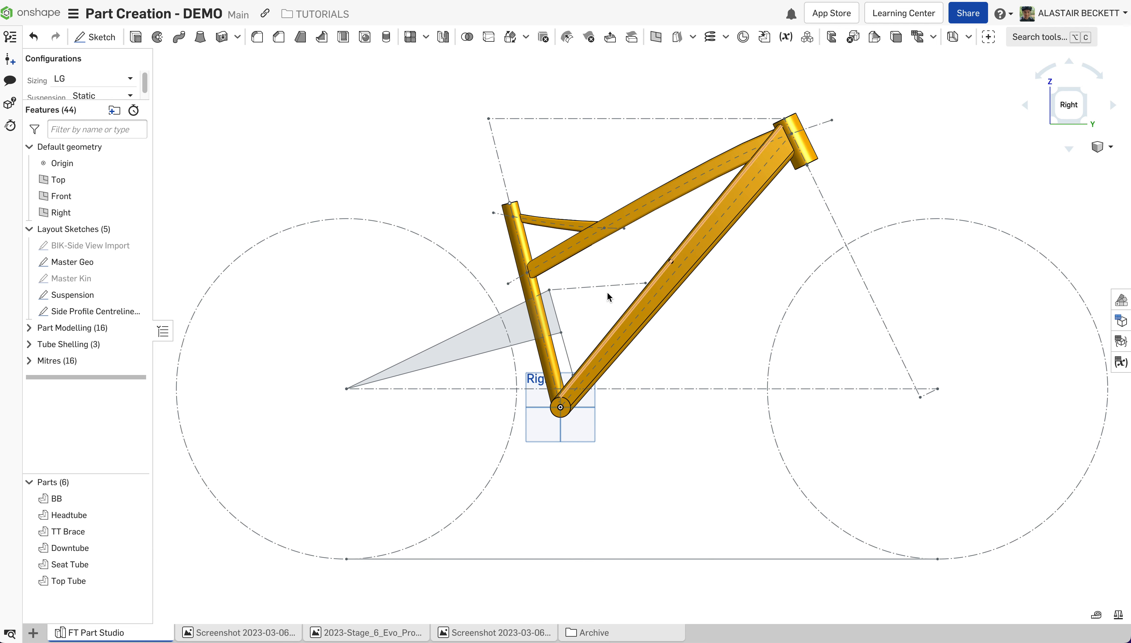
{"action": "scroll", "coordinate": [781, 213], "scroll_direction": "up", "scroll_amount": 3}
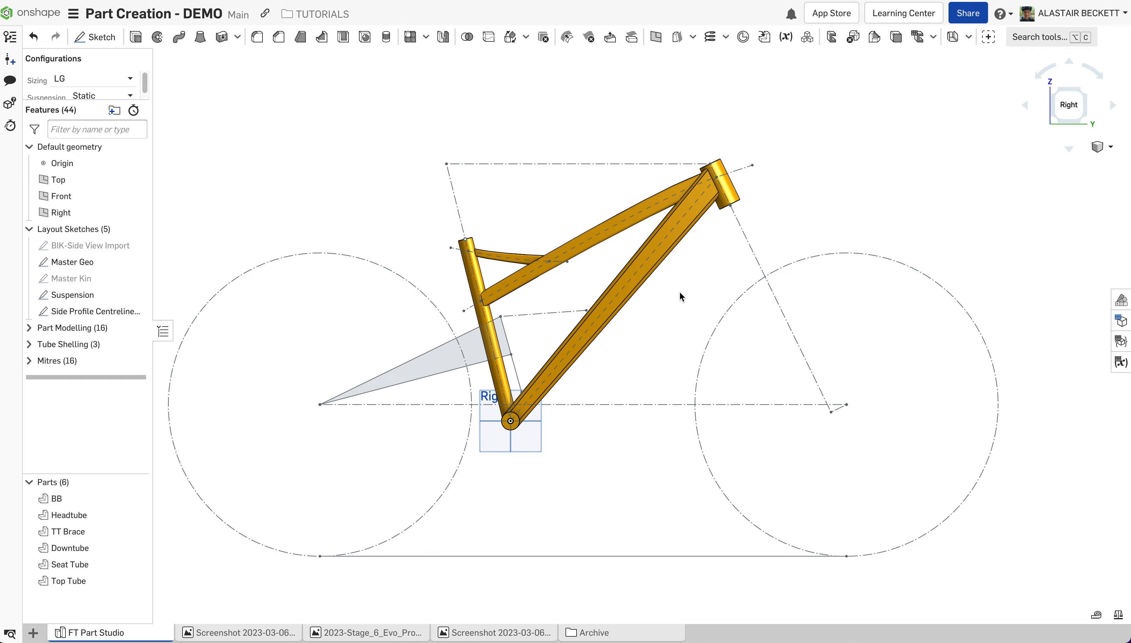
{"action": "right_click_drag", "start_coordinate": [680, 291], "coordinate": [596, 295]}
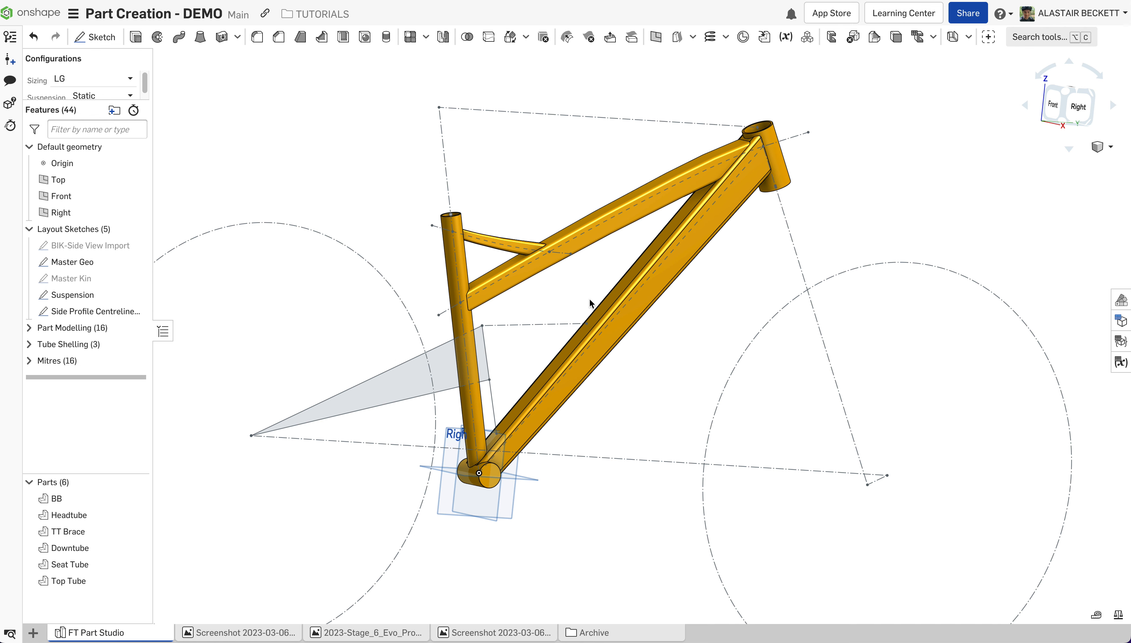
{"action": "scroll", "coordinate": [520, 303], "scroll_direction": "up", "scroll_amount": 3}
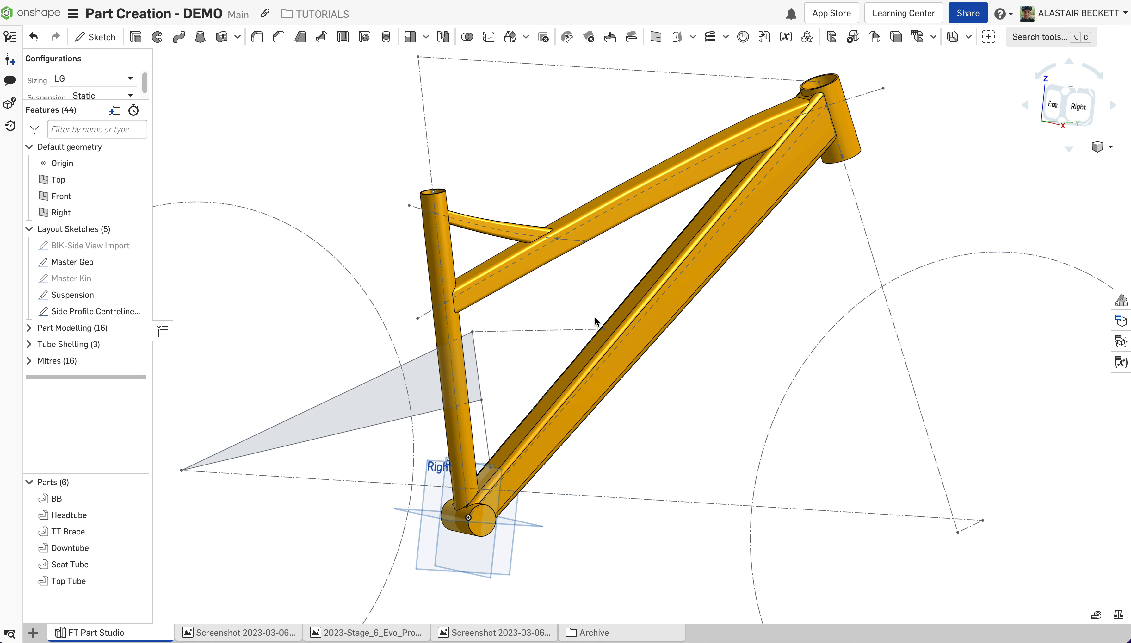
{"action": "right_click_drag", "start_coordinate": [594, 317], "coordinate": [555, 306]}
{"action": "left_click", "coordinate": [1086, 109]}
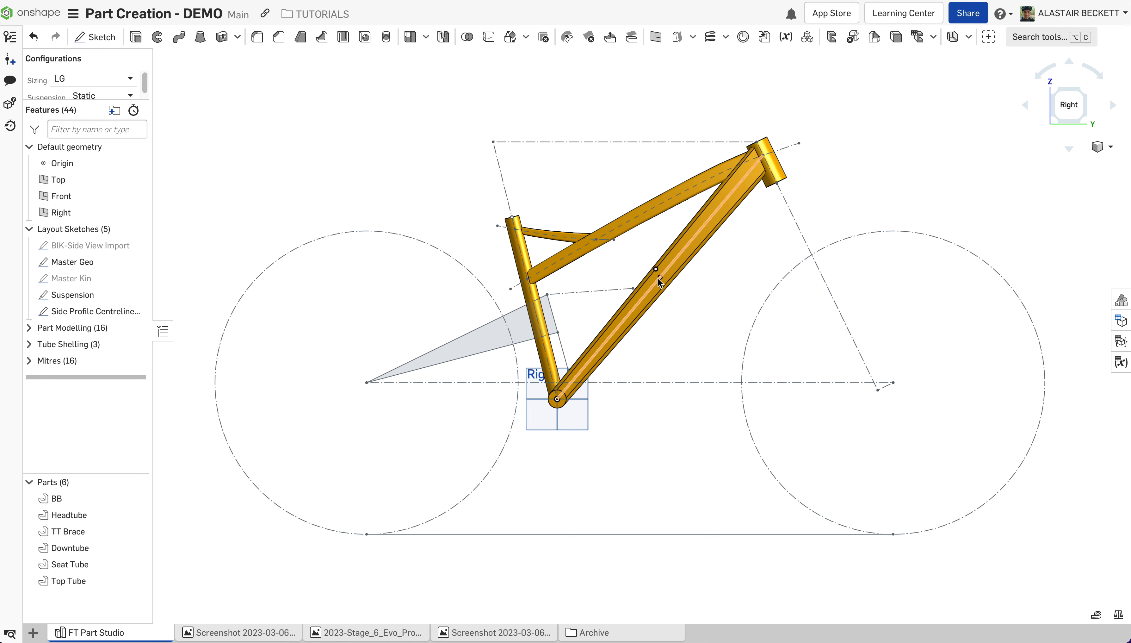
{"action": "scroll", "coordinate": [657, 274], "scroll_direction": "up", "scroll_amount": 2}
{"action": "scroll", "coordinate": [546, 357], "scroll_direction": "down", "scroll_amount": 2}
{"action": "scroll", "coordinate": [638, 341], "scroll_direction": "up", "scroll_amount": 3}
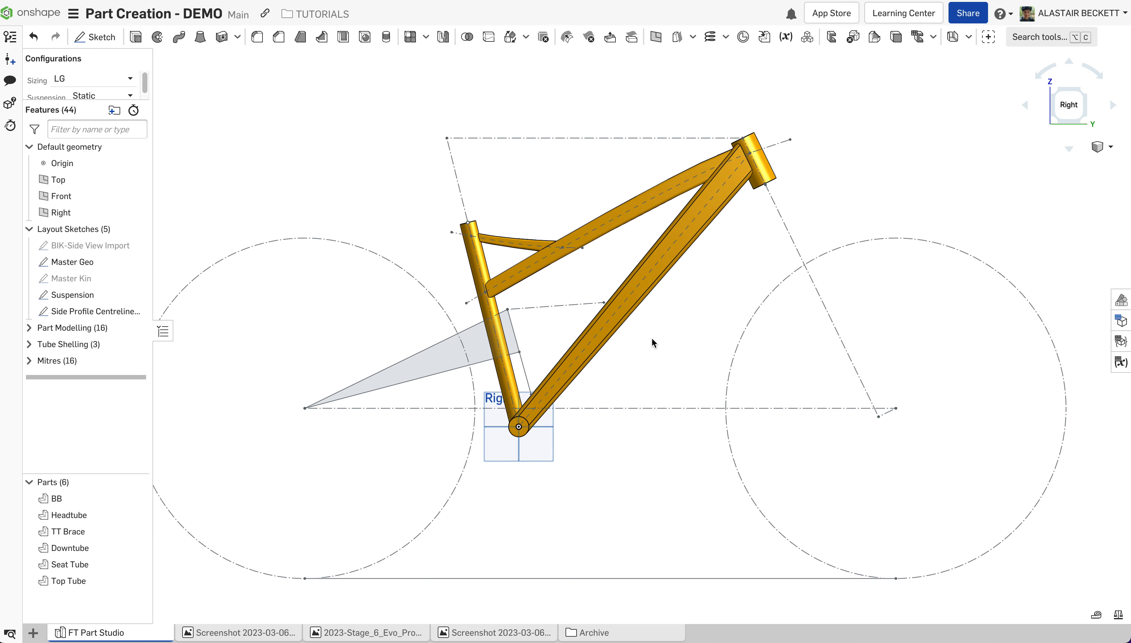
{"action": "scroll", "coordinate": [624, 355], "scroll_direction": "down", "scroll_amount": 3}
{"action": "scroll", "coordinate": [706, 283], "scroll_direction": "up", "scroll_amount": 2}
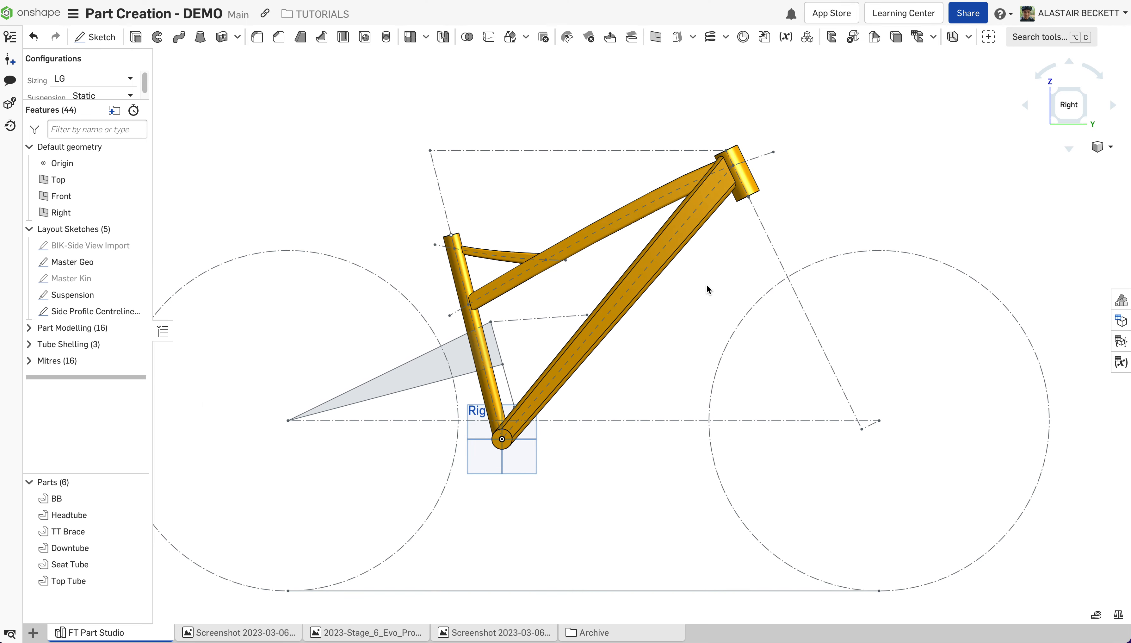
{"action": "scroll", "coordinate": [716, 282], "scroll_direction": "down", "scroll_amount": 2}
{"action": "right_click_drag", "start_coordinate": [715, 282], "coordinate": [675, 292]}
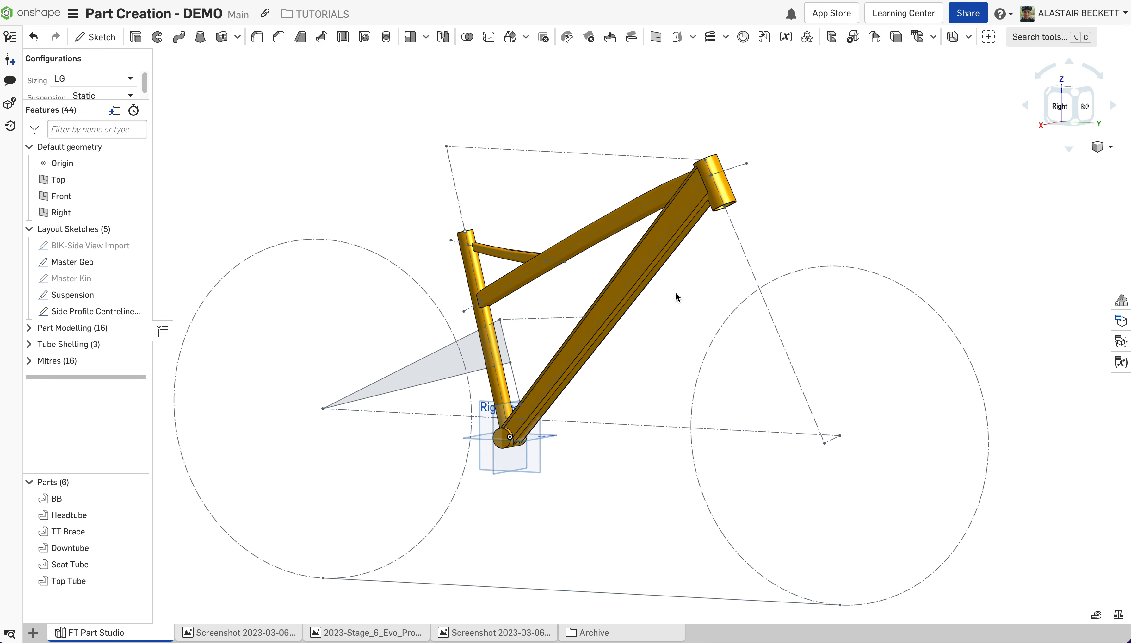